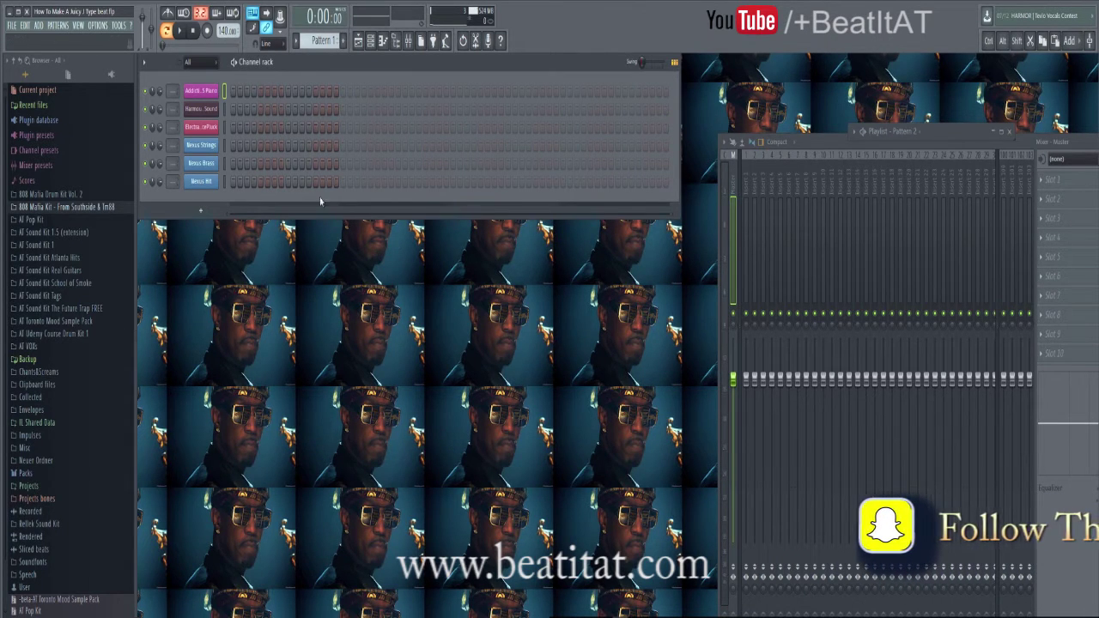
Review the Addictive Keys, Harmor and Electra2 instruments loaded in the channel rack
{"action": "left_click", "coordinate": [202, 91]}
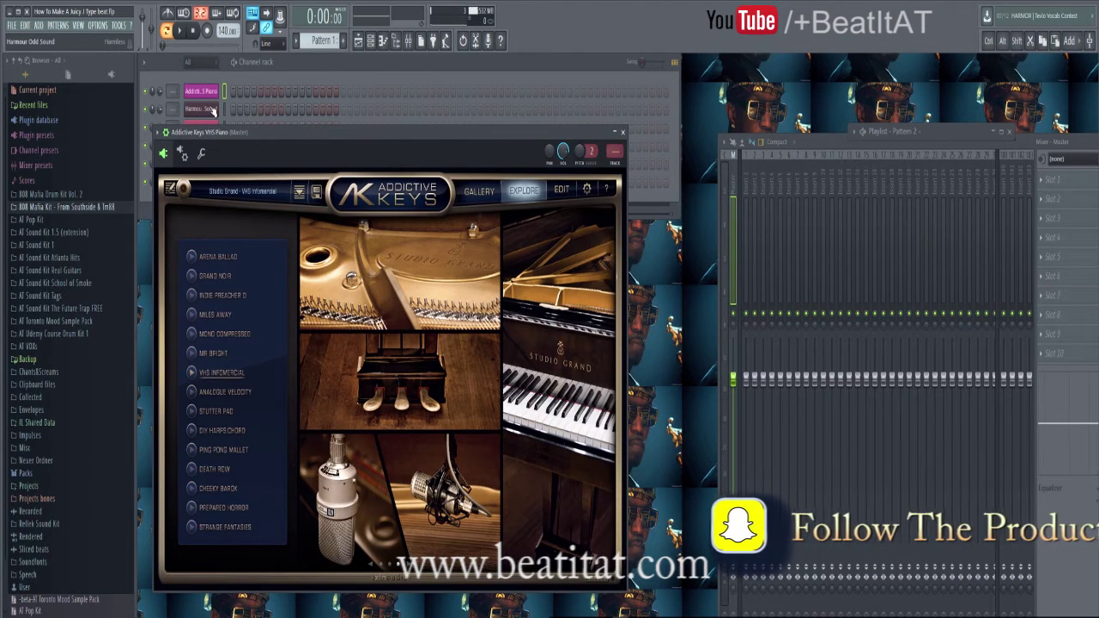
{"action": "left_click", "coordinate": [202, 109]}
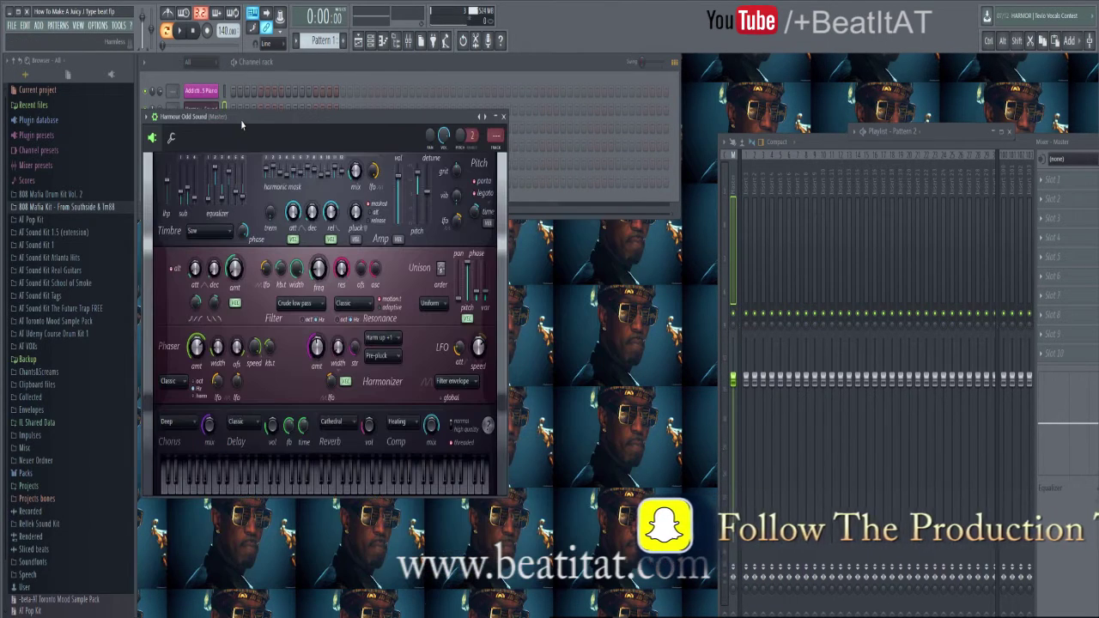
{"action": "left_click_drag", "start_coordinate": [241, 125], "coordinate": [269, 225]}
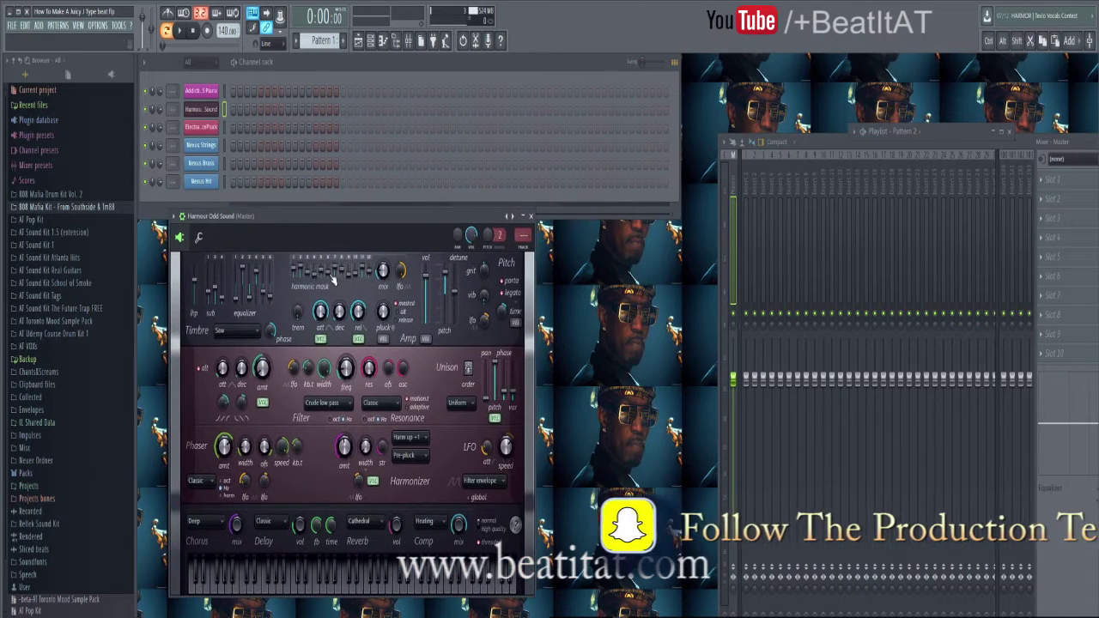
{"action": "left_click", "coordinate": [530, 216]}
{"action": "left_click", "coordinate": [203, 127]}
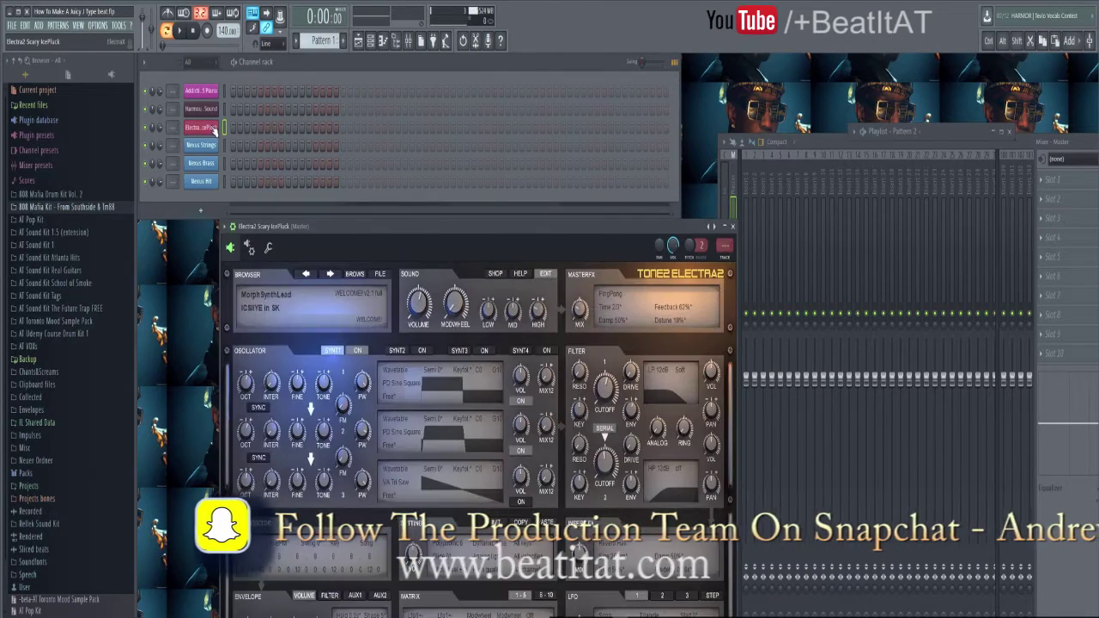
{"action": "left_click", "coordinate": [733, 228]}
Look over the presets of the Nexus Strings, Brass and Hit channels, rechecking the Electra2 pluck in between
{"action": "left_click", "coordinate": [201, 145]}
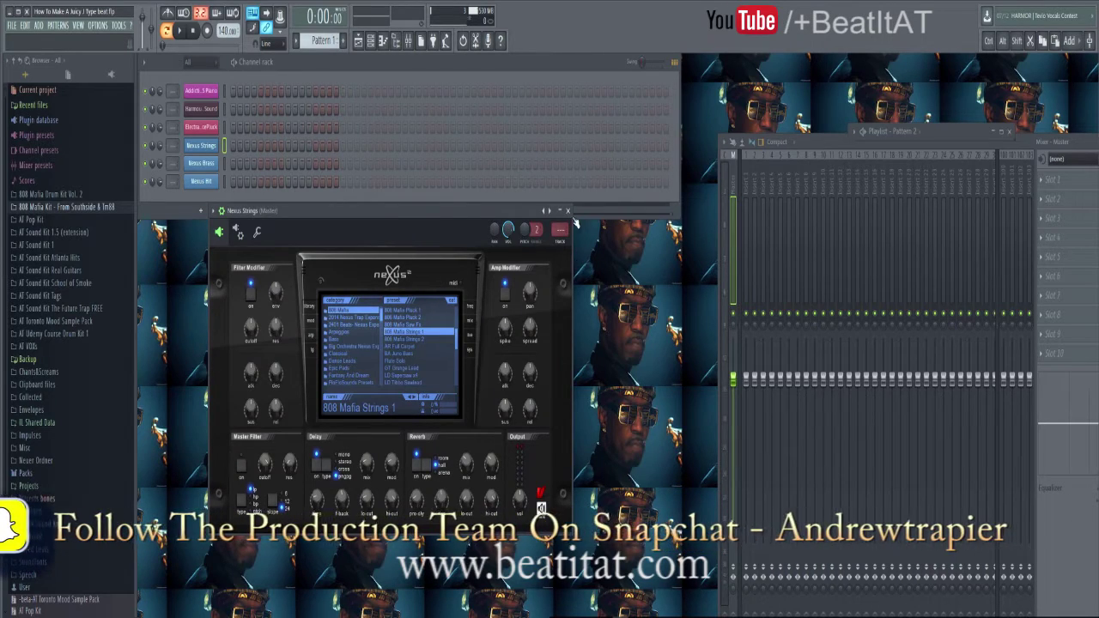
{"action": "left_click", "coordinate": [568, 210]}
{"action": "left_click", "coordinate": [203, 127]}
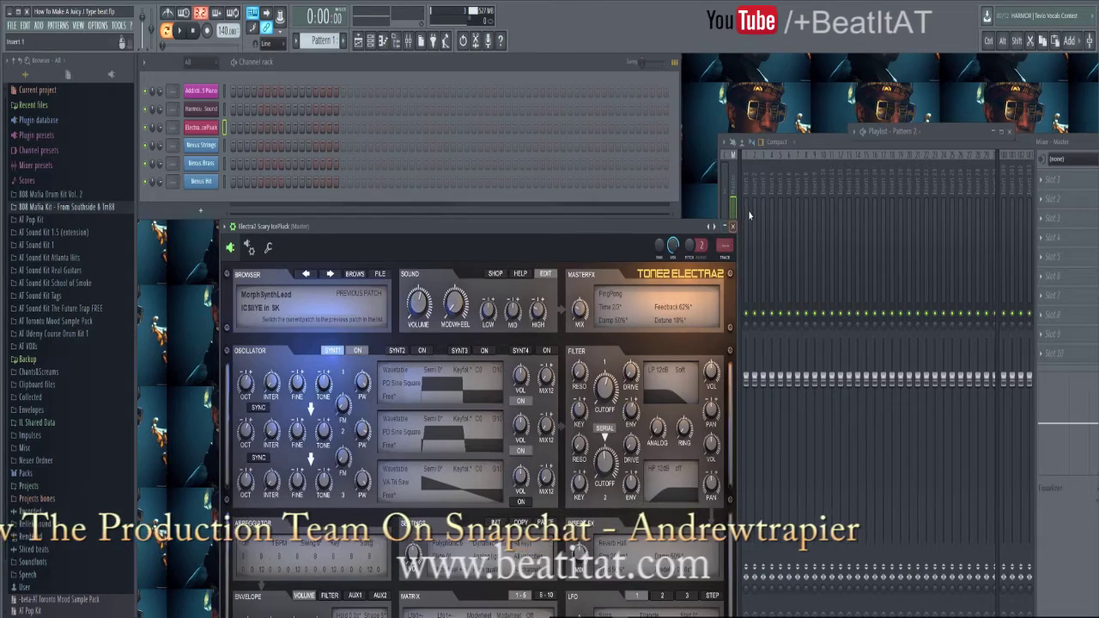
{"action": "left_click", "coordinate": [732, 226]}
{"action": "left_click", "coordinate": [202, 164]}
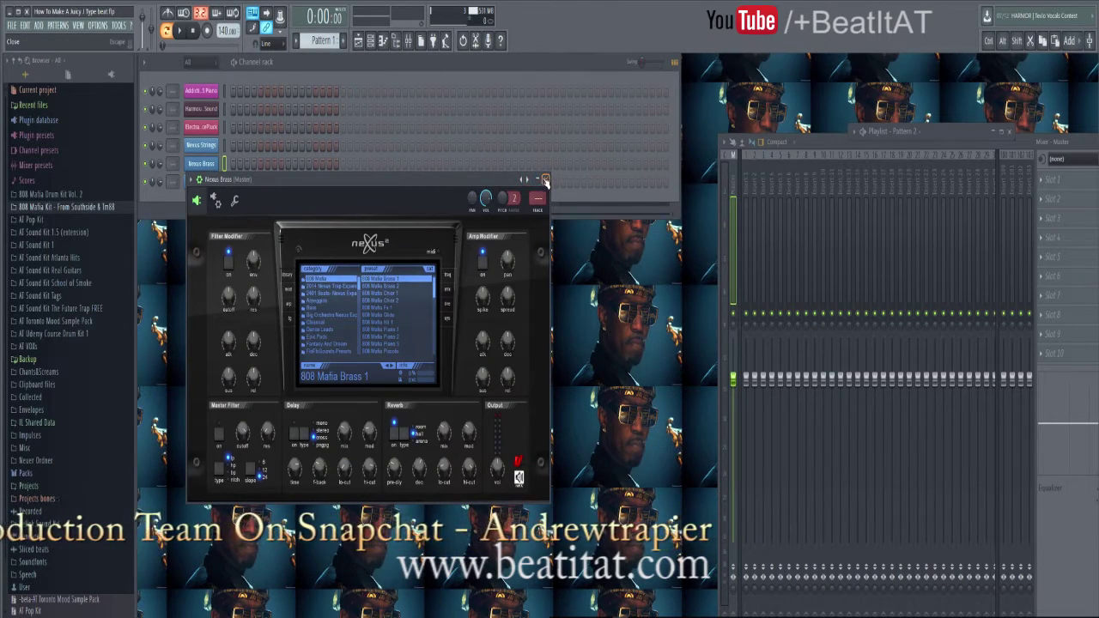
{"action": "left_click", "coordinate": [544, 180]}
{"action": "left_click", "coordinate": [200, 182]}
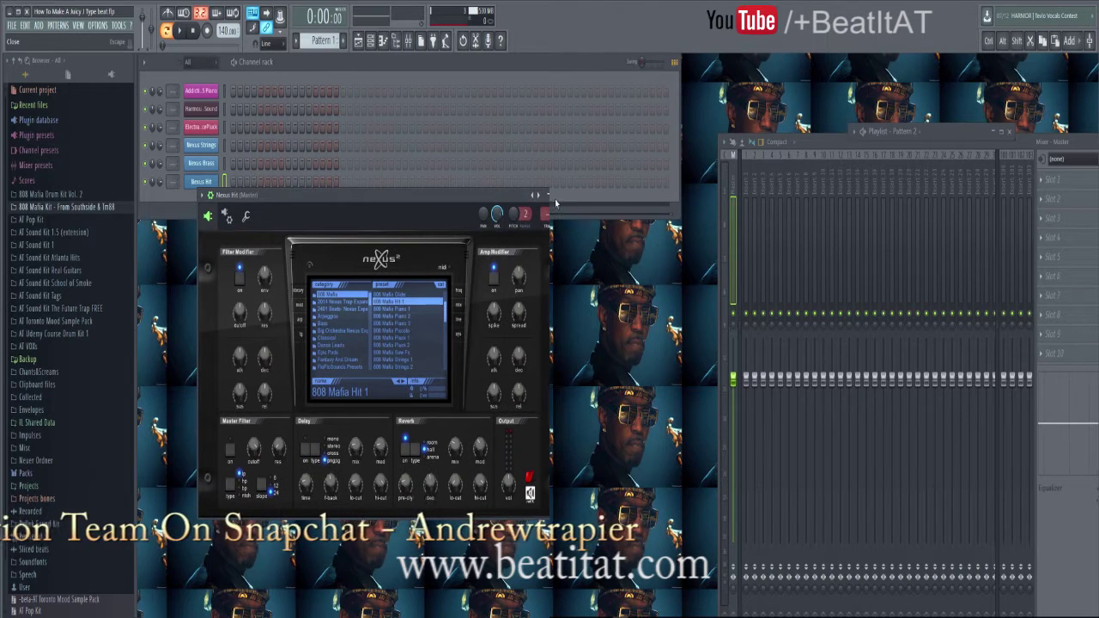
{"action": "left_click", "coordinate": [555, 194]}
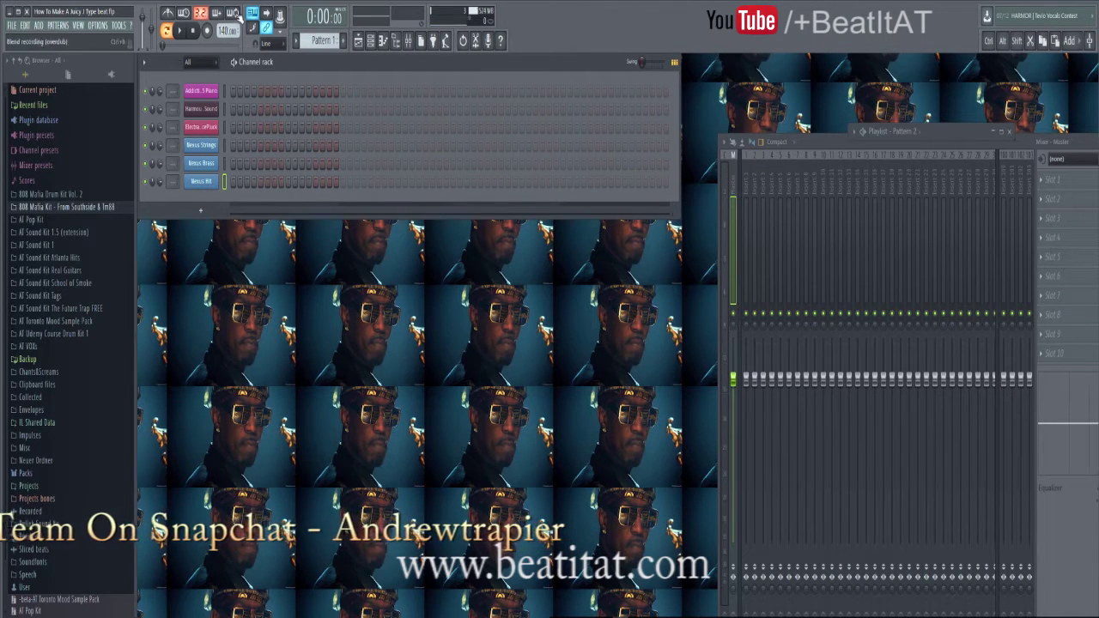
In the piano roll of Addictive Keys VHS Piano, draw two-step D5 and D#5 notes back to back from the start of bar 1
{"action": "right_click", "coordinate": [211, 93]}
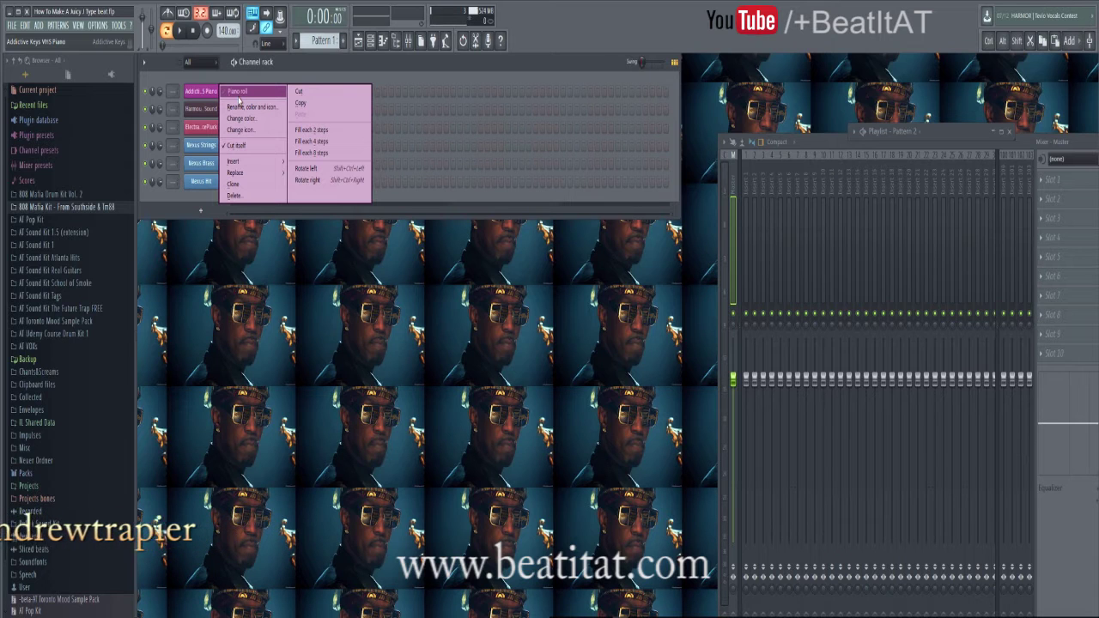
{"action": "left_click", "coordinate": [240, 92]}
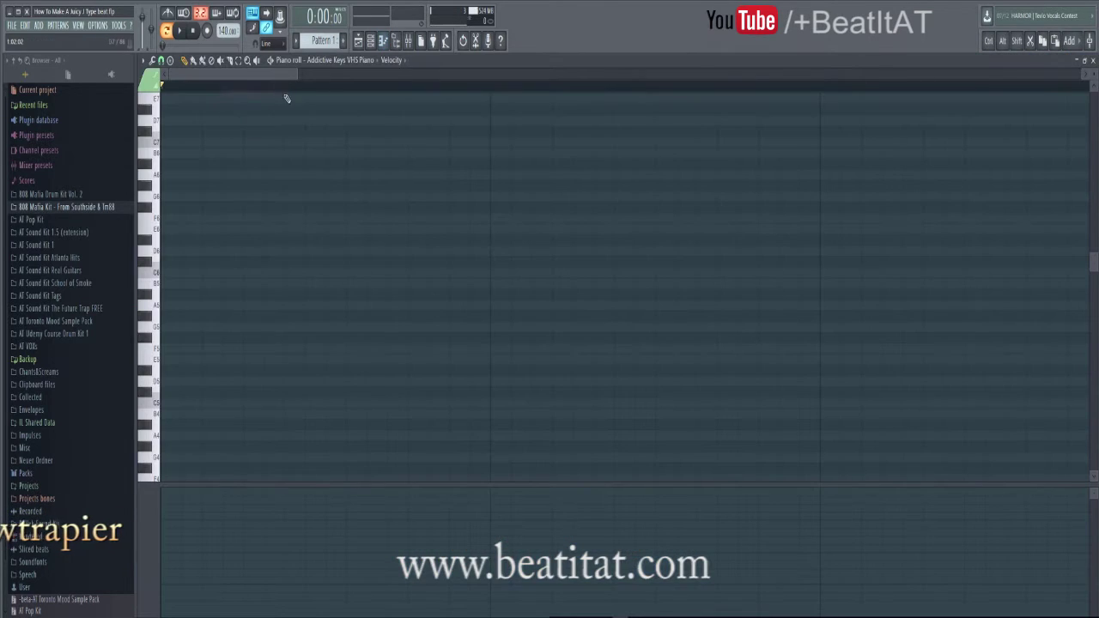
{"action": "left_click_drag", "start_coordinate": [295, 76], "coordinate": [1051, 316]}
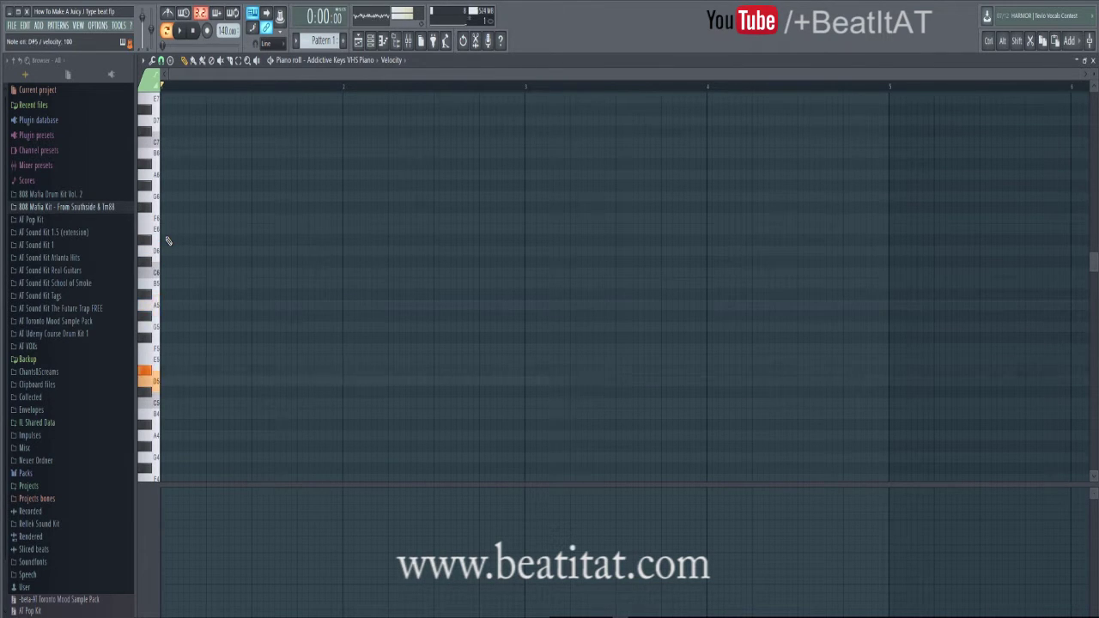
{"action": "left_click", "coordinate": [183, 382]}
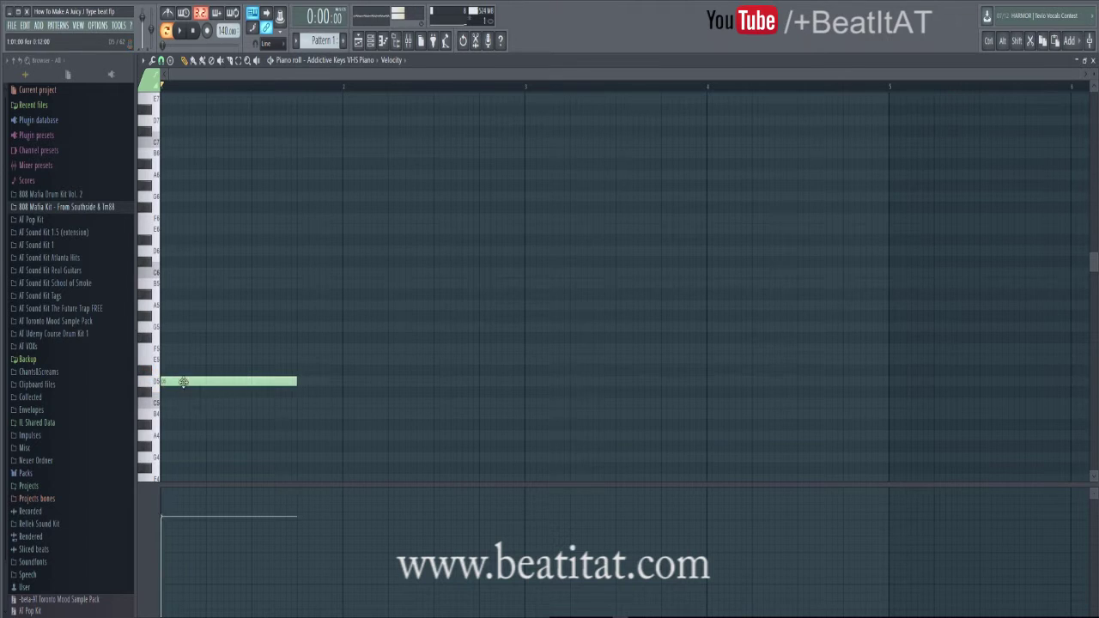
{"action": "left_click_drag", "start_coordinate": [299, 383], "coordinate": [176, 408]}
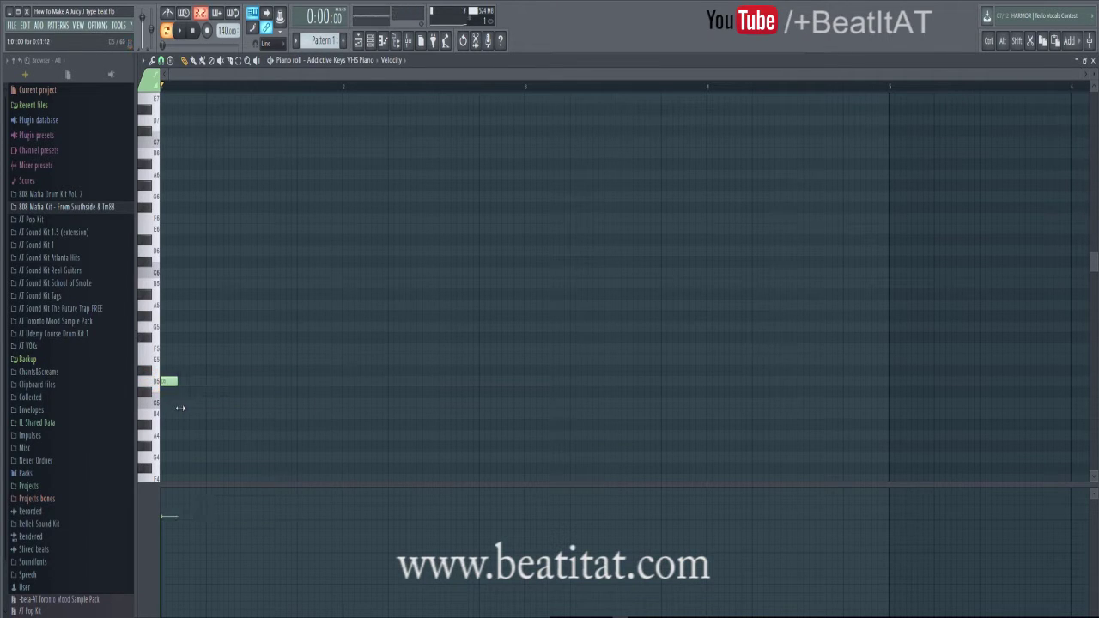
{"action": "left_click", "coordinate": [183, 370]}
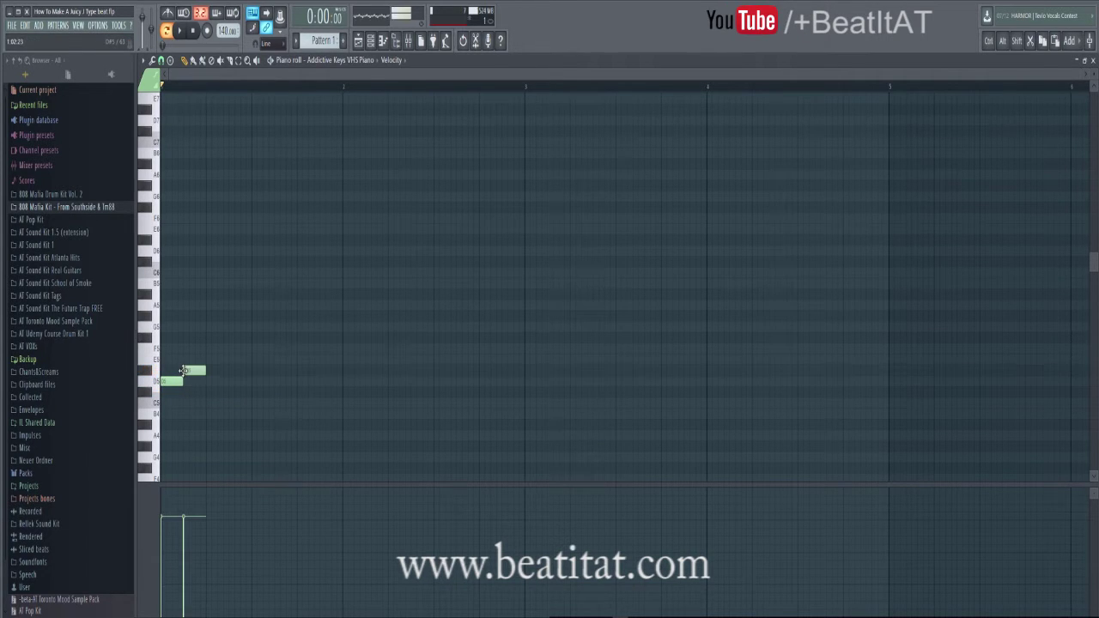
Audition pitches for the melody, place a D6 note at step 7 and an A5 note at step 9 of bar 1, and play it back
{"action": "key", "text": "d"}
{"action": "key", "text": "w"}
{"action": "key", "text": "q"}
{"action": "key", "text": "m"}
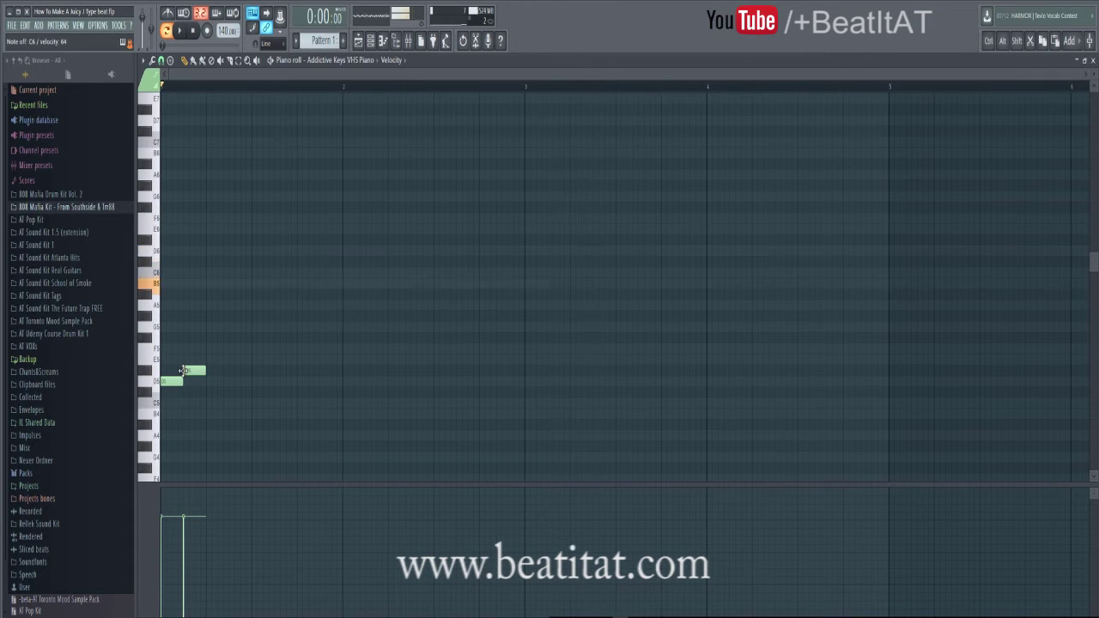
{"action": "left_click", "coordinate": [233, 252]}
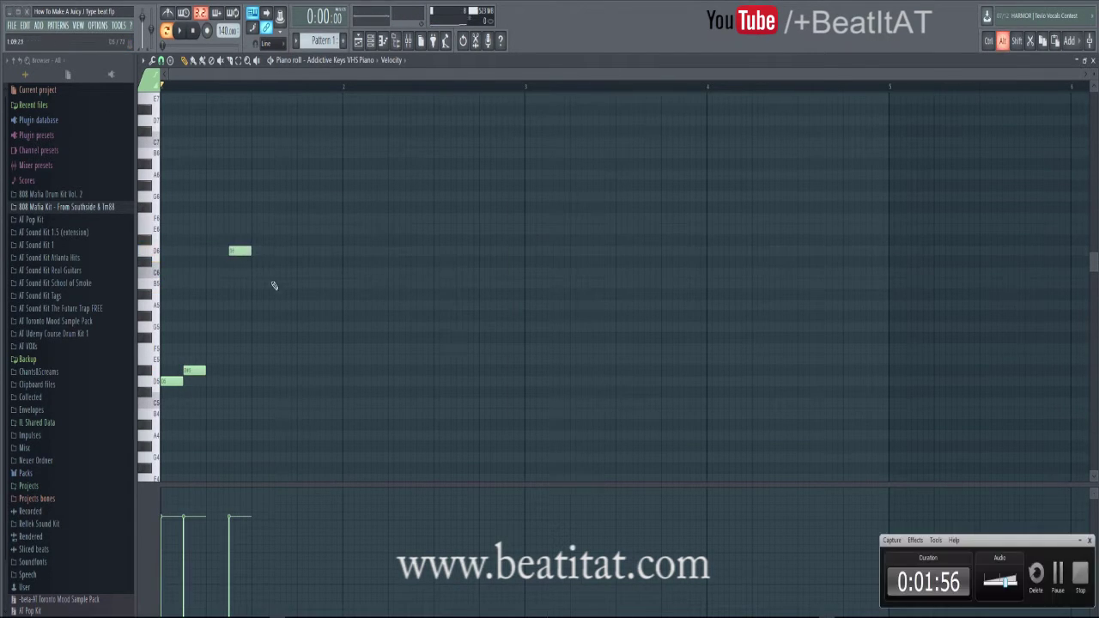
{"action": "left_click", "coordinate": [1059, 581]}
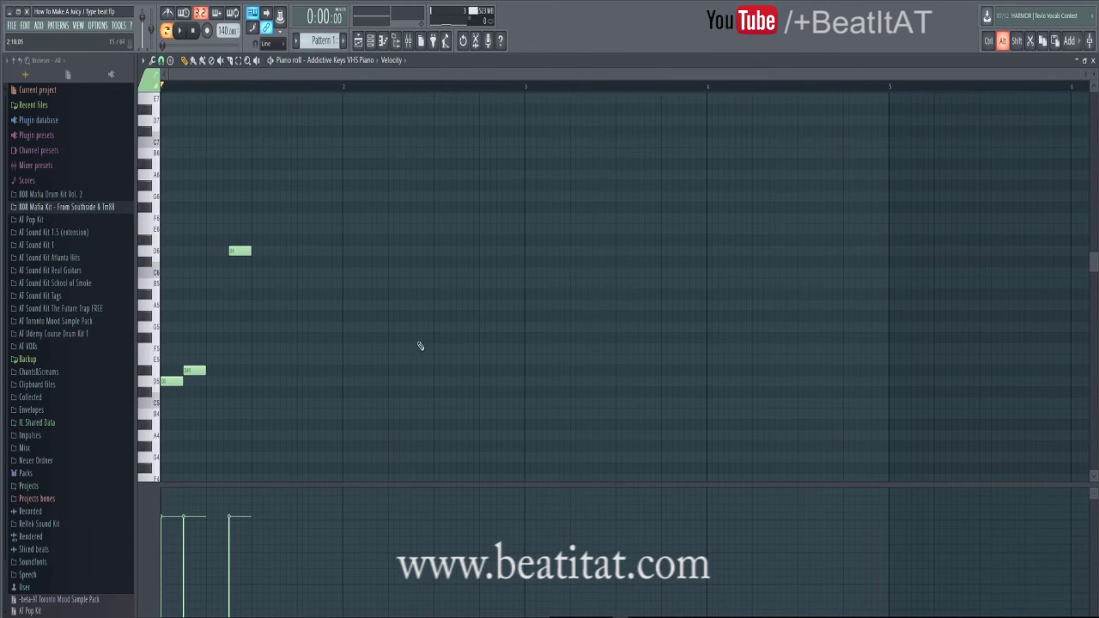
{"action": "key", "text": "space"}
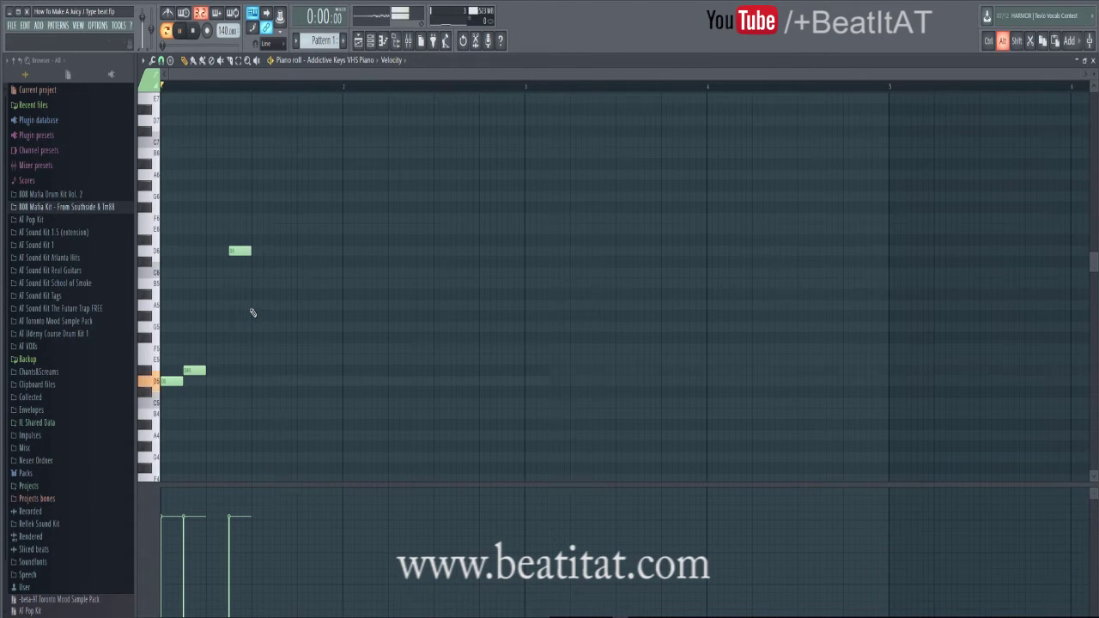
{"action": "left_click", "coordinate": [255, 307]}
{"action": "key", "text": "space"}
{"action": "key", "text": "space"}
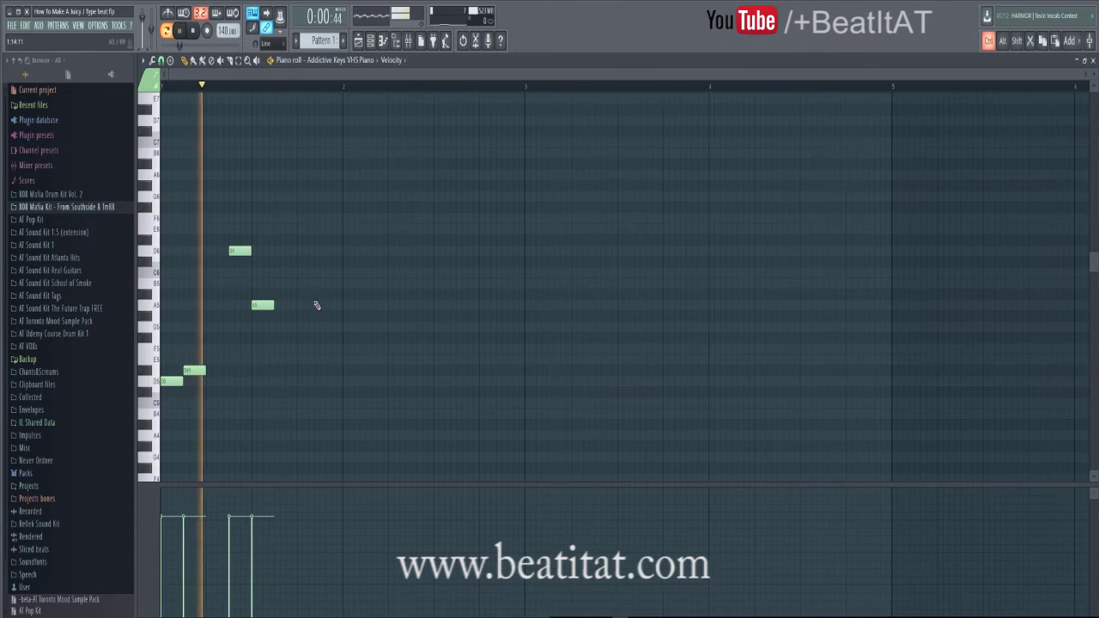
Move the D6 note to step 9 and the A5 note to step 13 of bar 1, checking the timing with playback
{"action": "left_click_drag", "start_coordinate": [243, 251], "coordinate": [220, 251]}
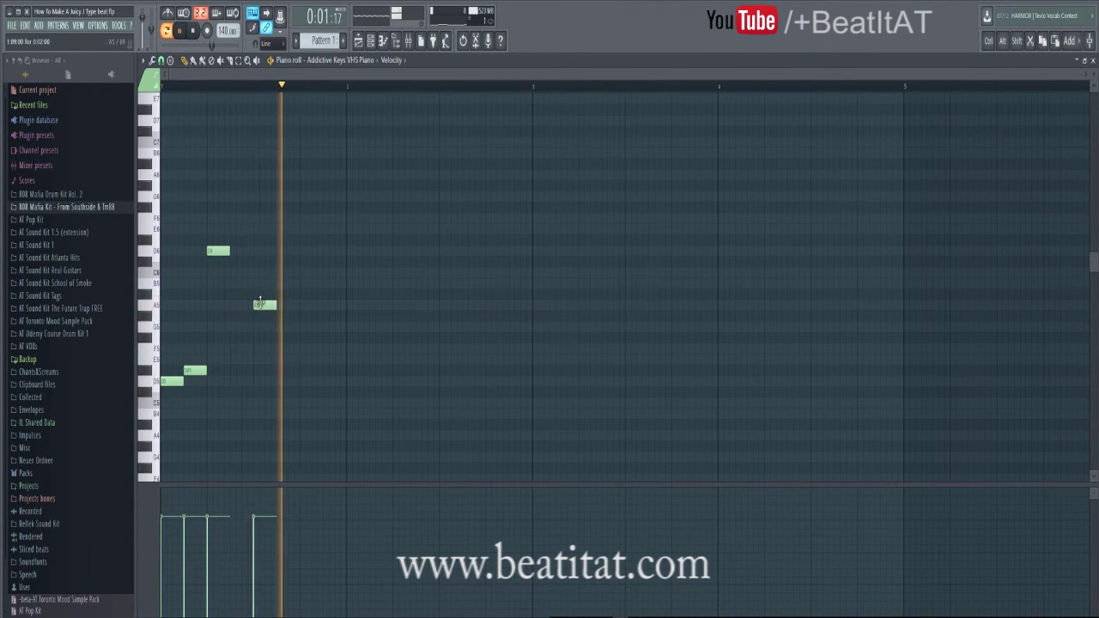
{"action": "key", "text": "space"}
{"action": "left_click_drag", "start_coordinate": [221, 253], "coordinate": [259, 261]}
{"action": "key", "text": "space"}
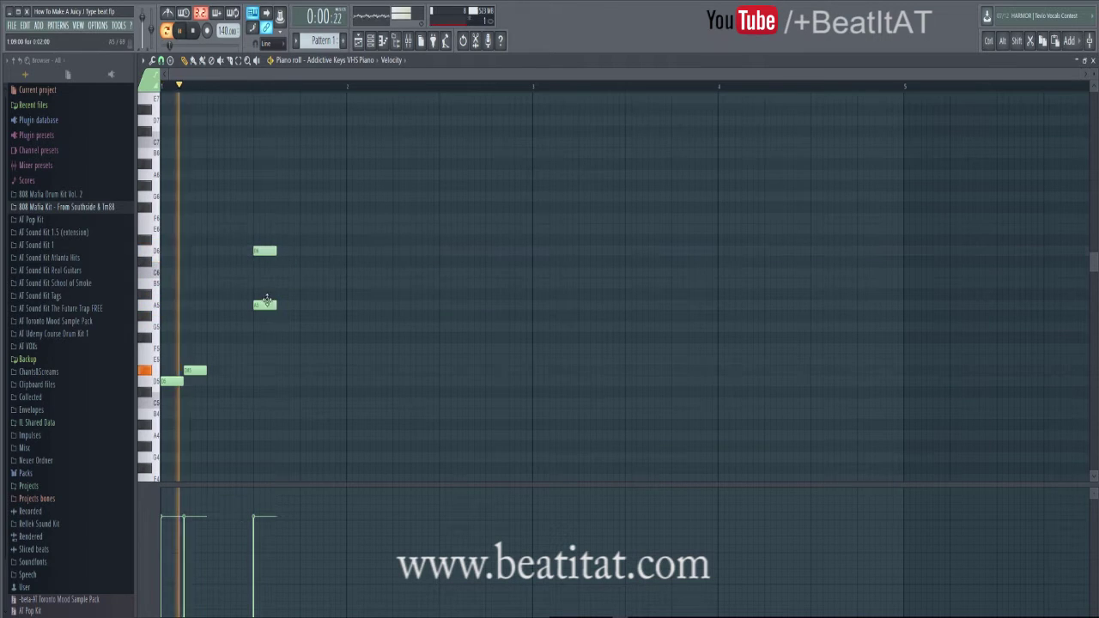
{"action": "left_click_drag", "start_coordinate": [265, 305], "coordinate": [311, 306]}
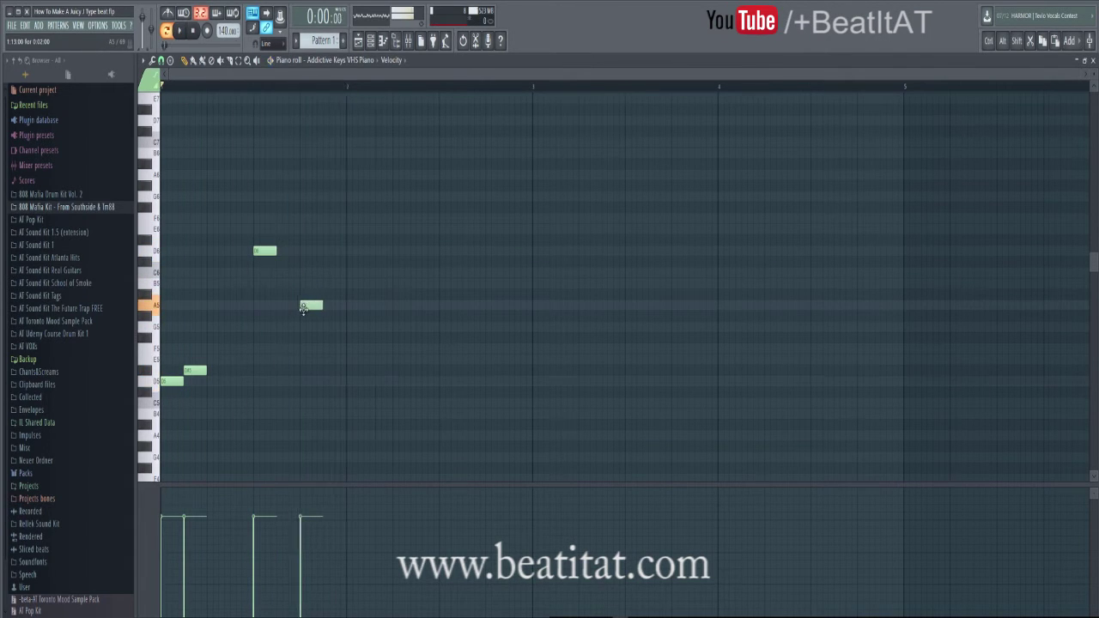
Add an A#5 note and position it at step 15 of bar 1, directly after the A5 note
{"action": "left_click", "coordinate": [349, 294]}
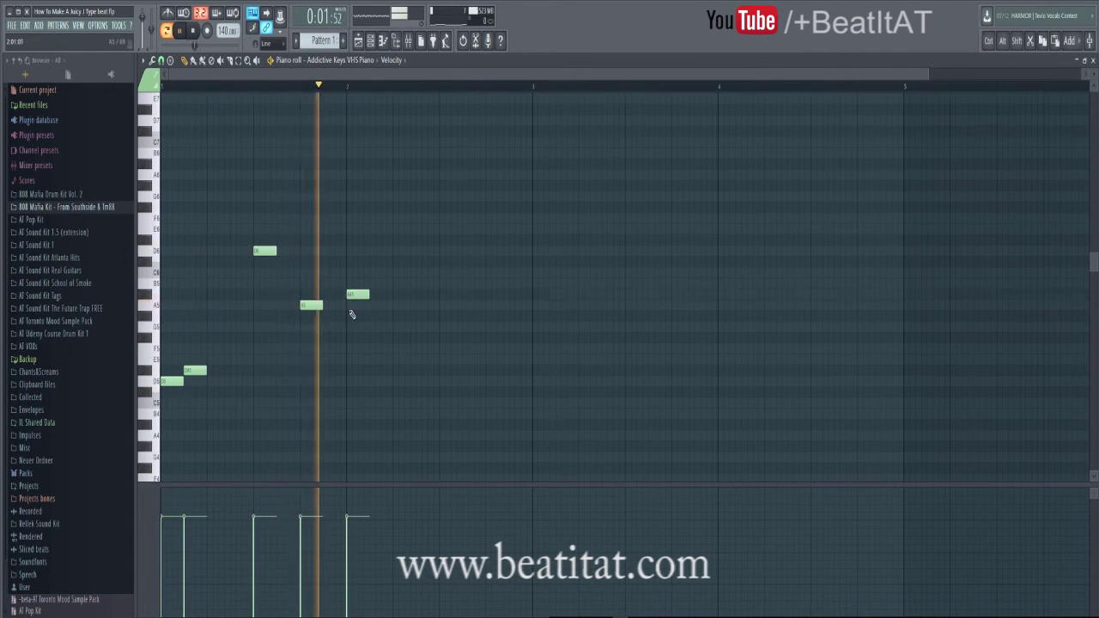
{"action": "key", "text": "space"}
{"action": "scroll", "coordinate": [318, 296], "scroll_direction": "down", "scroll_amount": 1}
{"action": "key", "text": "space"}
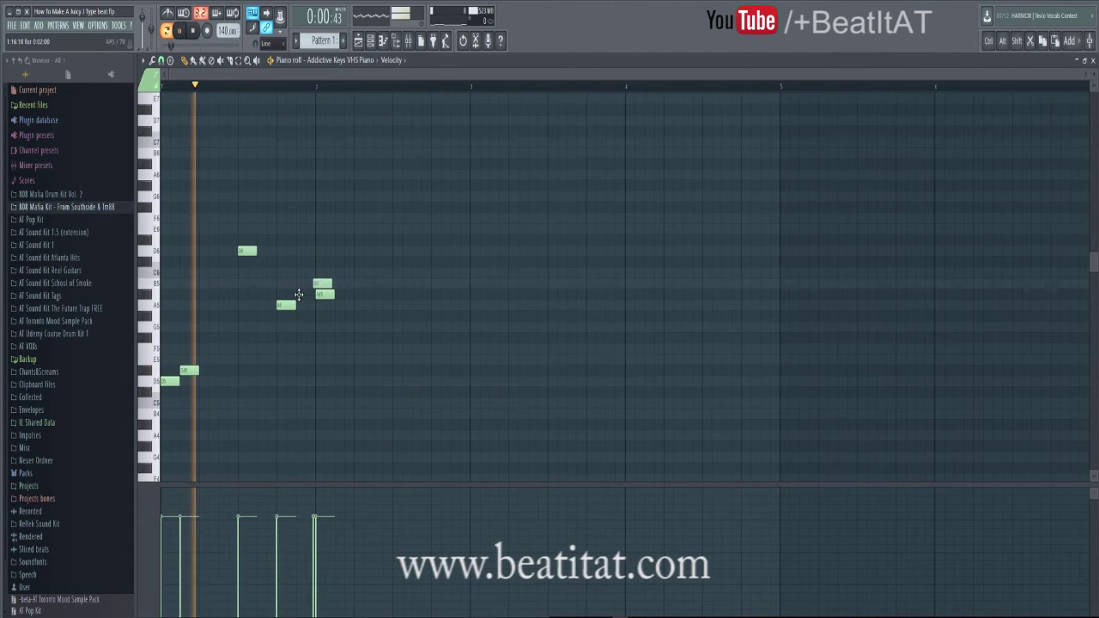
{"action": "left_click_drag", "start_coordinate": [317, 296], "coordinate": [300, 297]}
{"action": "key", "text": "space"}
{"action": "key", "text": "space"}
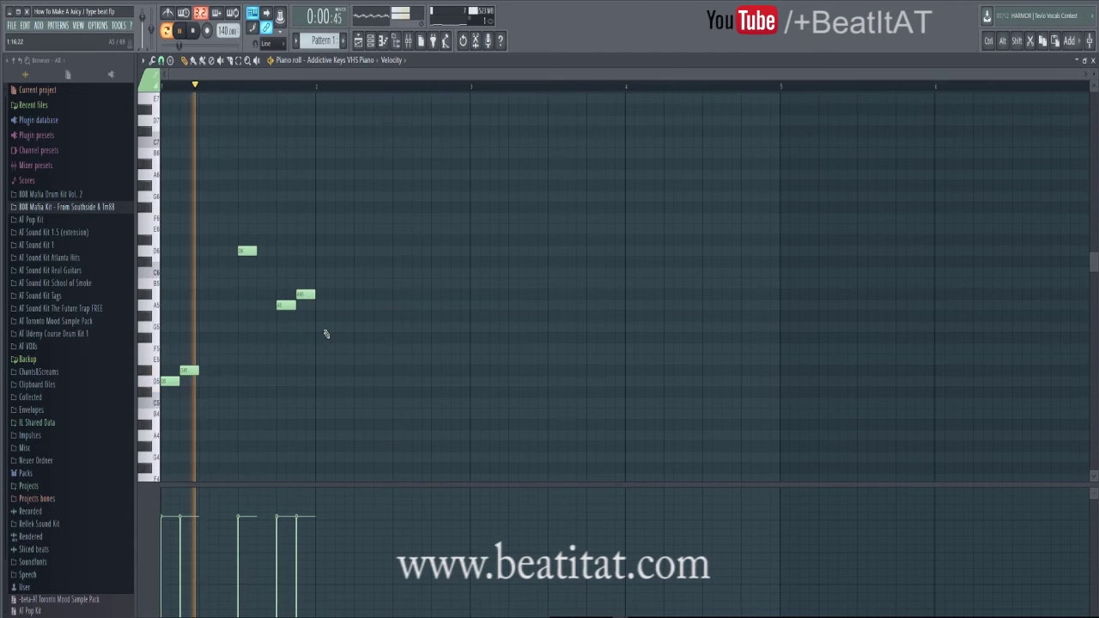
Add an A5 note at the start of bar 2 and a G5 note at step 5, and replay the melody
{"action": "left_click", "coordinate": [323, 316]}
{"action": "left_click_drag", "start_coordinate": [315, 298], "coordinate": [364, 326]}
{"action": "right_click", "coordinate": [339, 329]}
{"action": "left_click", "coordinate": [335, 337]}
{"action": "key", "text": "space"}
{"action": "left_click", "coordinate": [341, 328]}
{"action": "right_click", "coordinate": [344, 329]}
{"action": "key", "text": "space"}
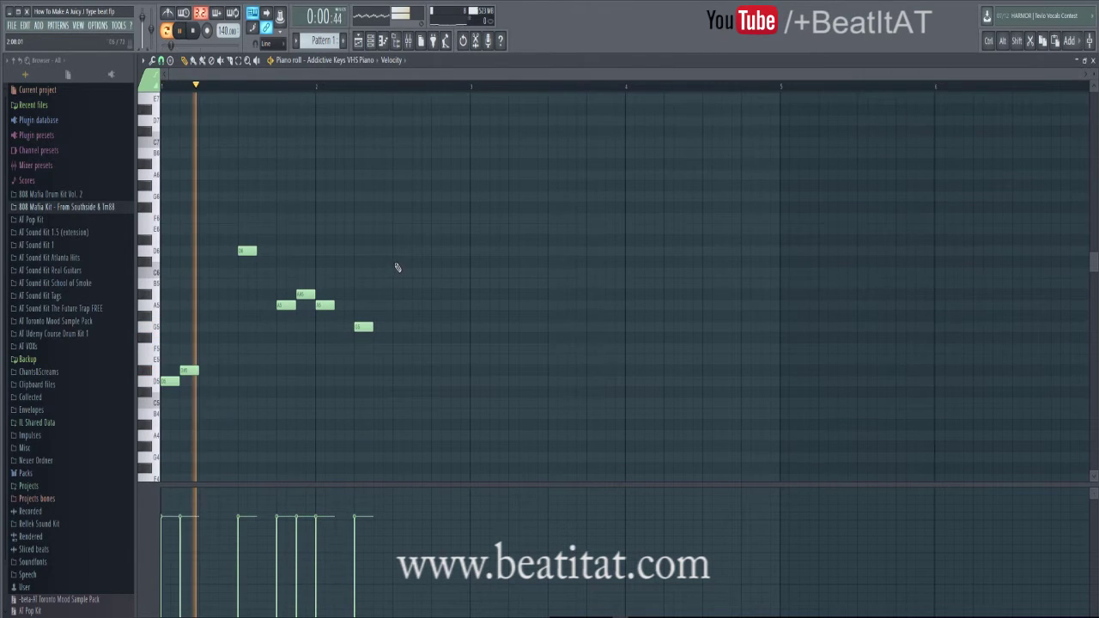
Complete bar 2 of the melody with D6 at step 9, D#6 at step 11 and A#5 at step 13
{"action": "left_click", "coordinate": [397, 251]}
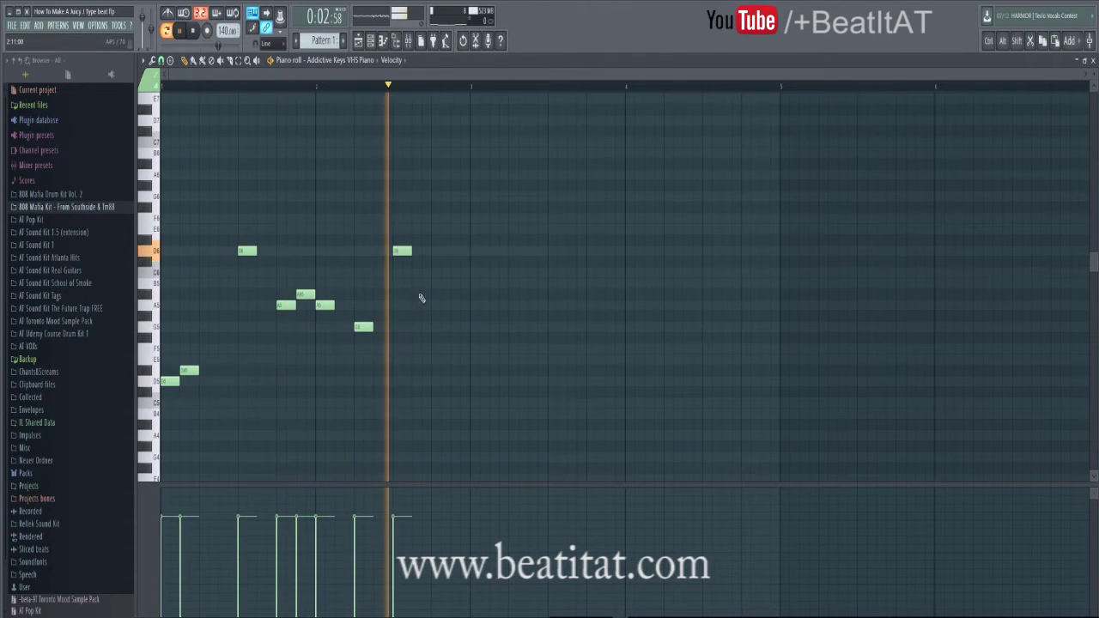
{"action": "left_click", "coordinate": [434, 240]}
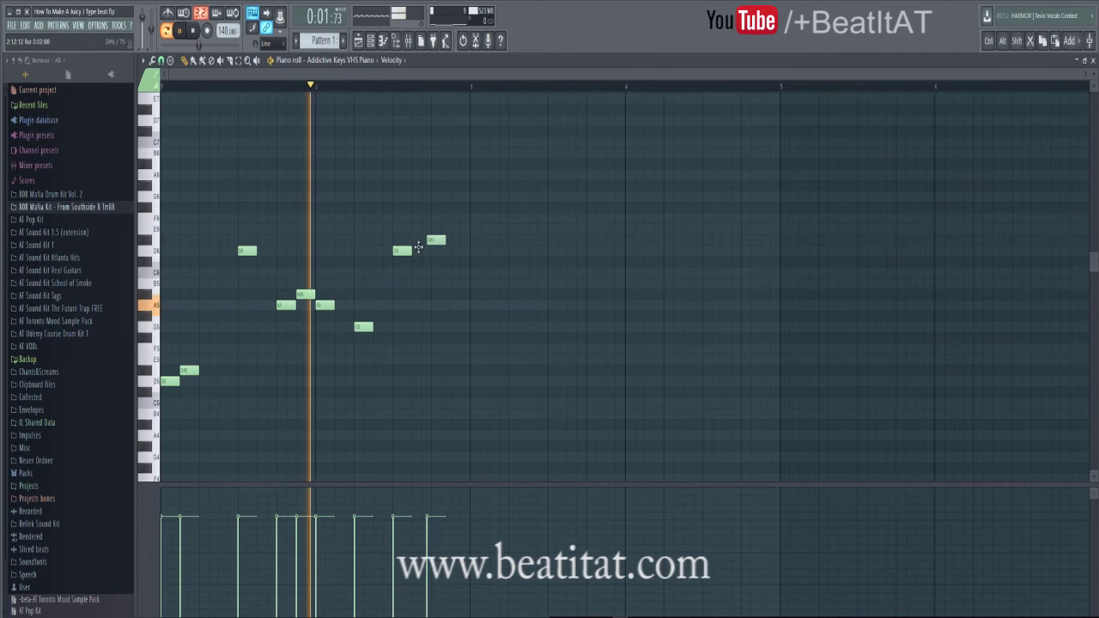
{"action": "left_click_drag", "start_coordinate": [439, 241], "coordinate": [420, 242]}
{"action": "left_click", "coordinate": [441, 283]}
{"action": "left_click_drag", "start_coordinate": [441, 283], "coordinate": [432, 296]}
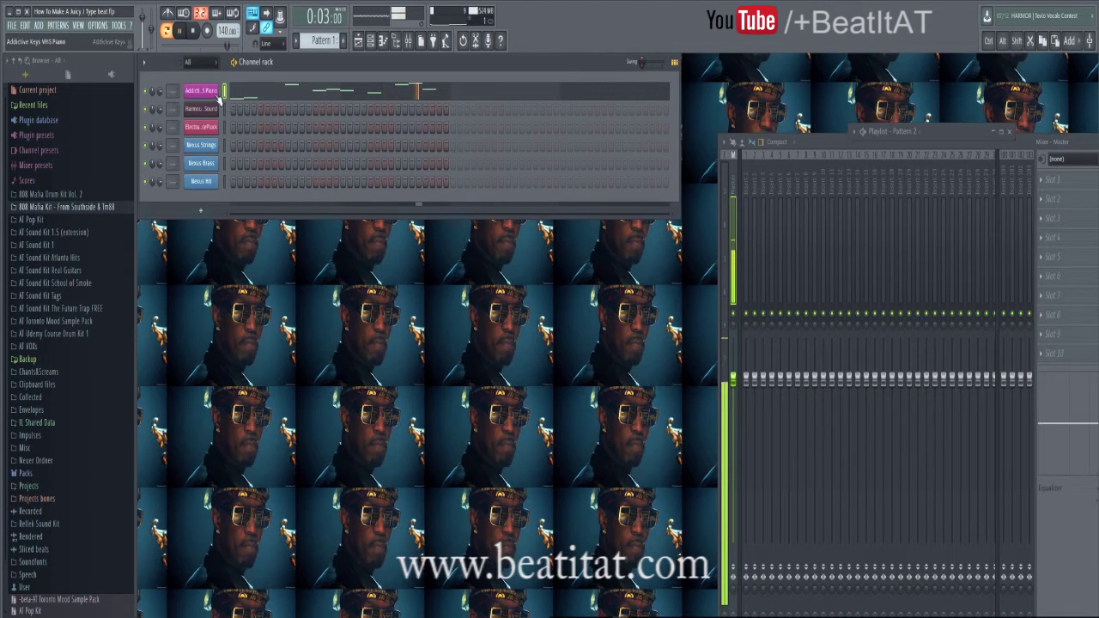
Duplicate the whole two-bar piano melody so the copy starts at bar 3
{"action": "left_click", "coordinate": [301, 92]}
{"action": "scroll", "coordinate": [301, 253], "scroll_direction": "down", "scroll_amount": 3}
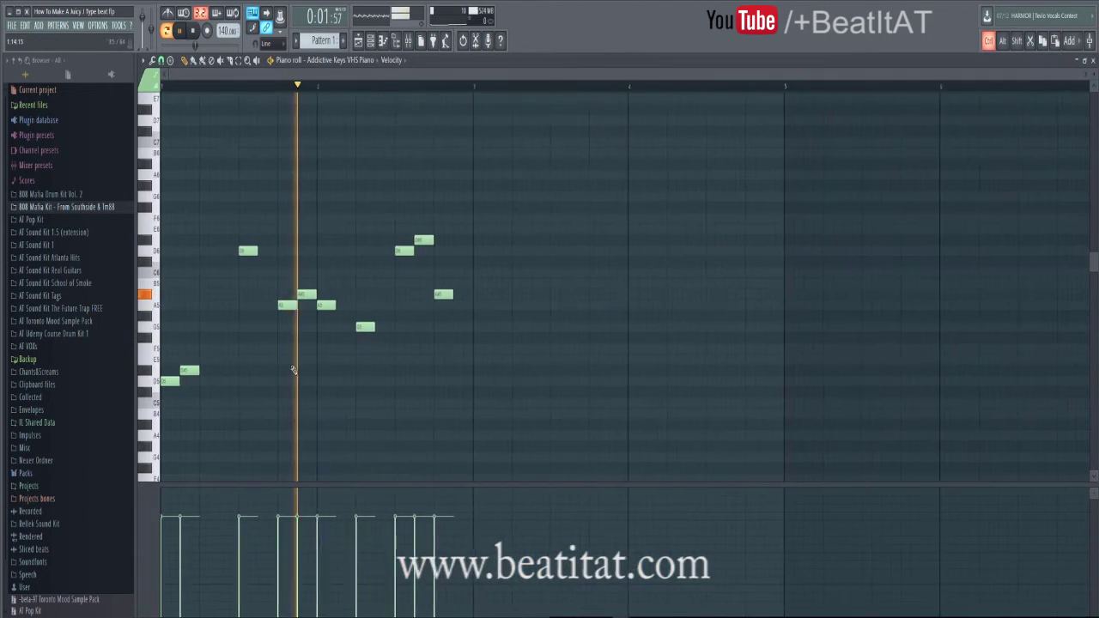
{"action": "key", "text": "ctrl+a"}
{"action": "left_click_drag", "start_coordinate": [162, 382], "coordinate": [482, 381]}
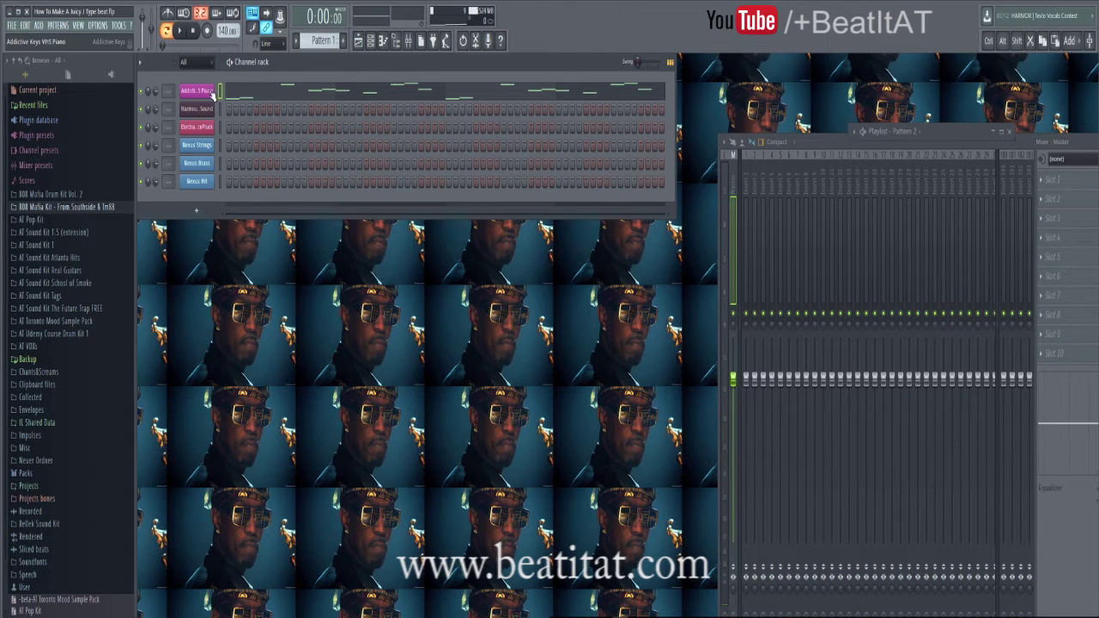
Route the Addictive Keys VHS Piano channel to mixer track 2 and move the mixer window over beside the channel rack
{"action": "left_click", "coordinate": [210, 97]}
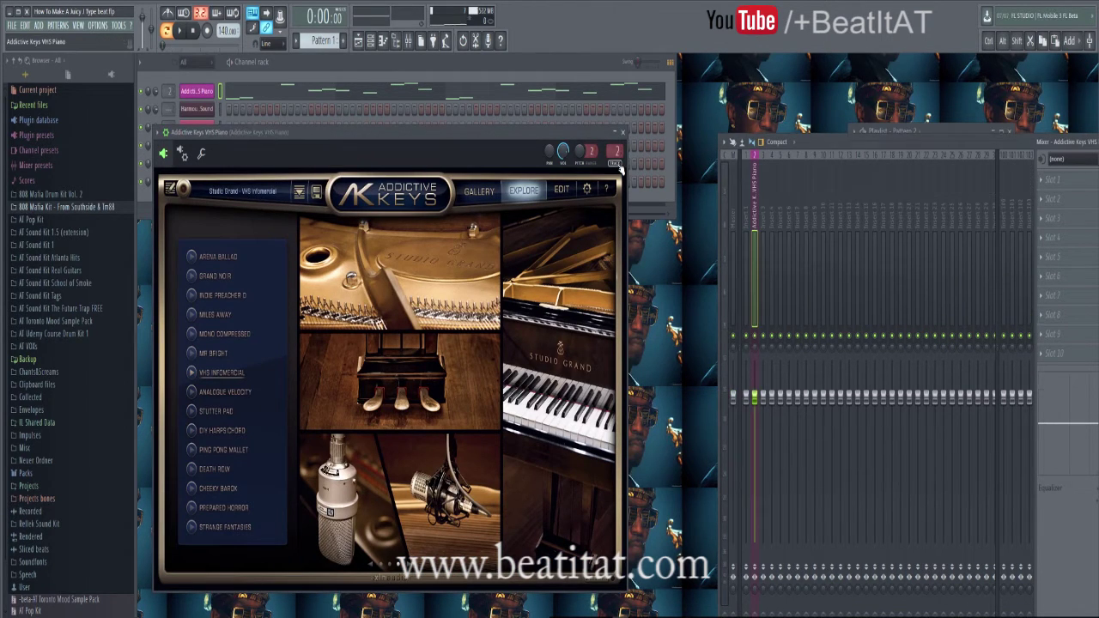
{"action": "left_click_drag", "start_coordinate": [834, 142], "coordinate": [358, 124]}
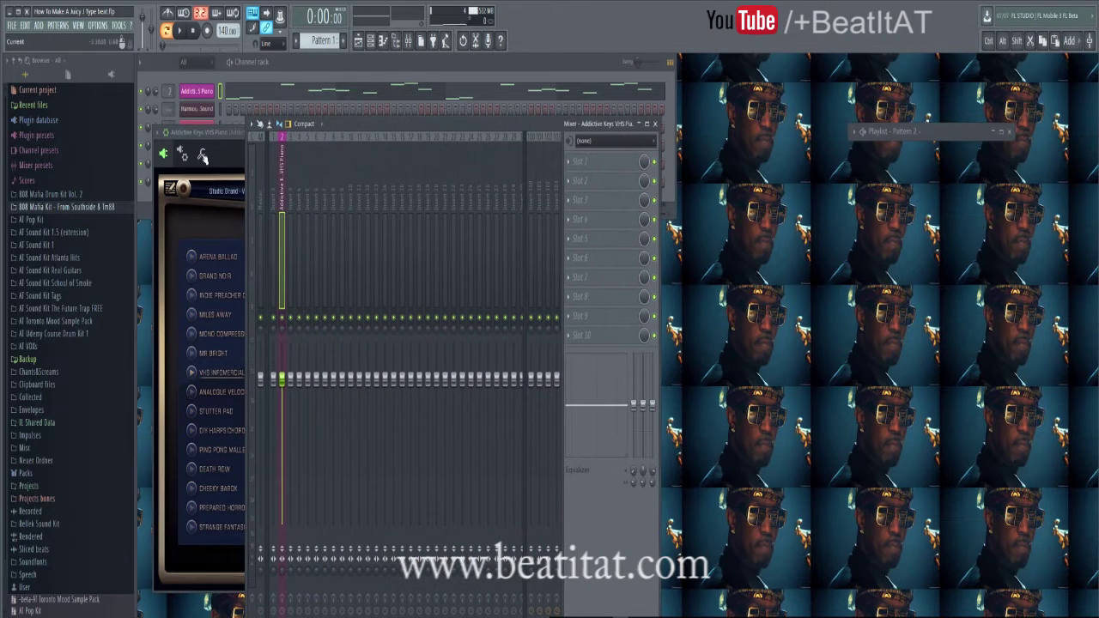
{"action": "left_click", "coordinate": [626, 144]}
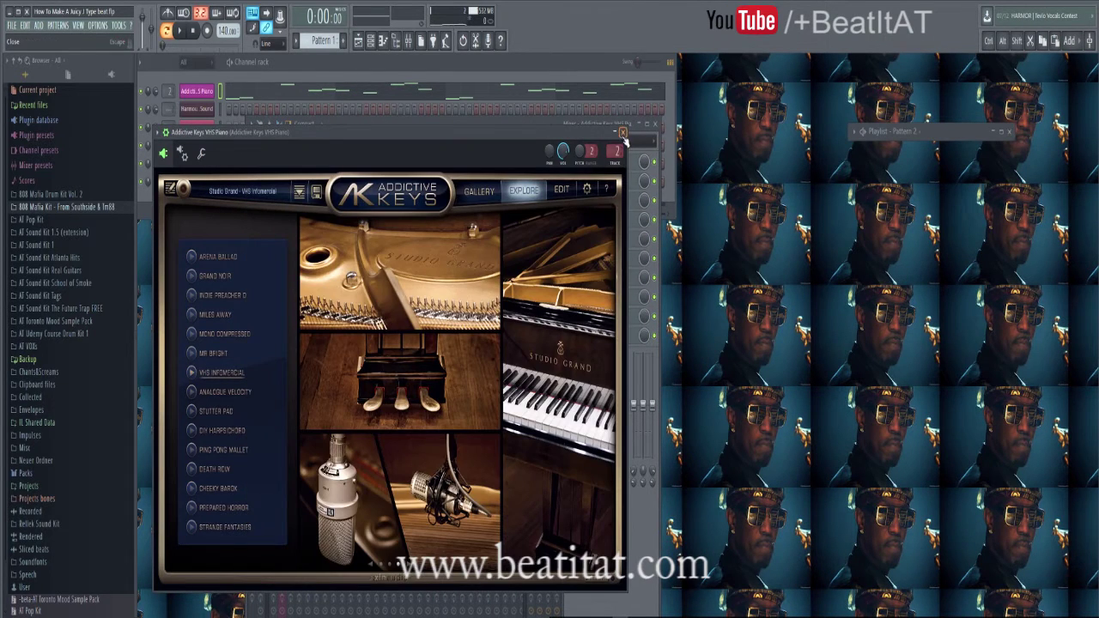
Close the Addictive Keys window and load Fruity Parametric EQ 2 into slot 1 of the piano's mixer track
{"action": "left_click", "coordinate": [622, 132]}
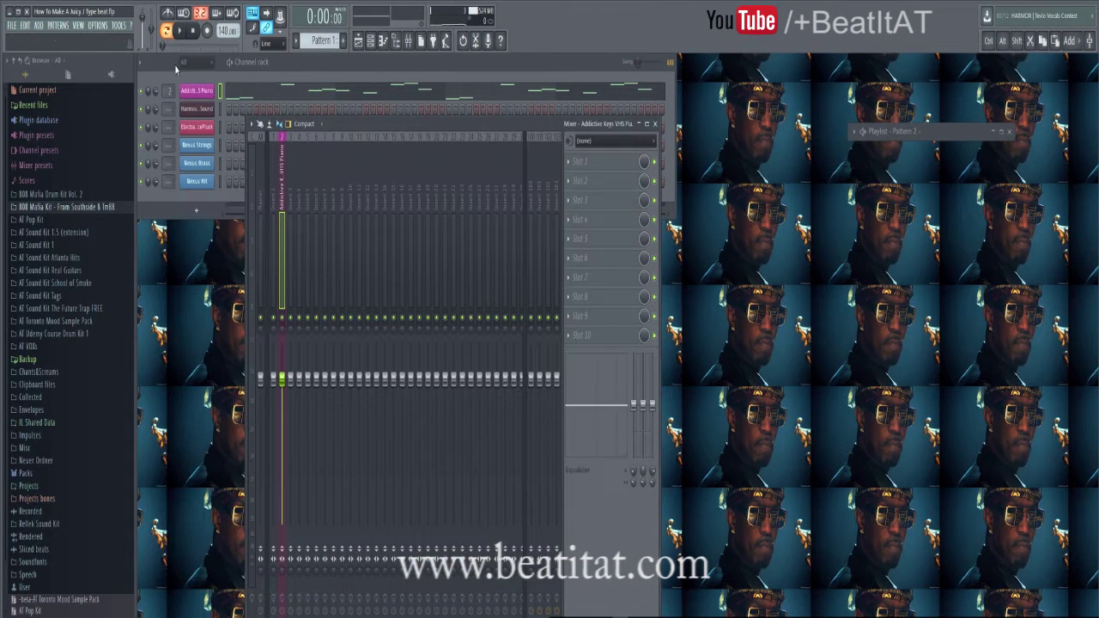
{"action": "right_click", "coordinate": [282, 200]}
{"action": "mouse_move", "coordinate": [332, 231]}
{"action": "left_click", "coordinate": [429, 230]}
{"action": "left_click", "coordinate": [588, 175]}
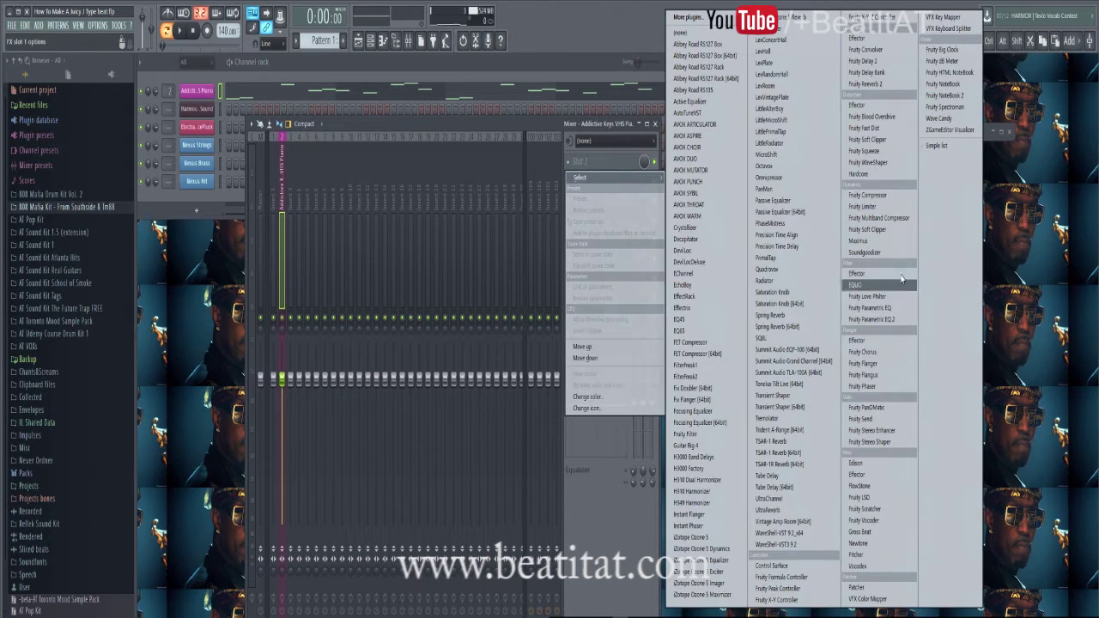
{"action": "left_click", "coordinate": [880, 319]}
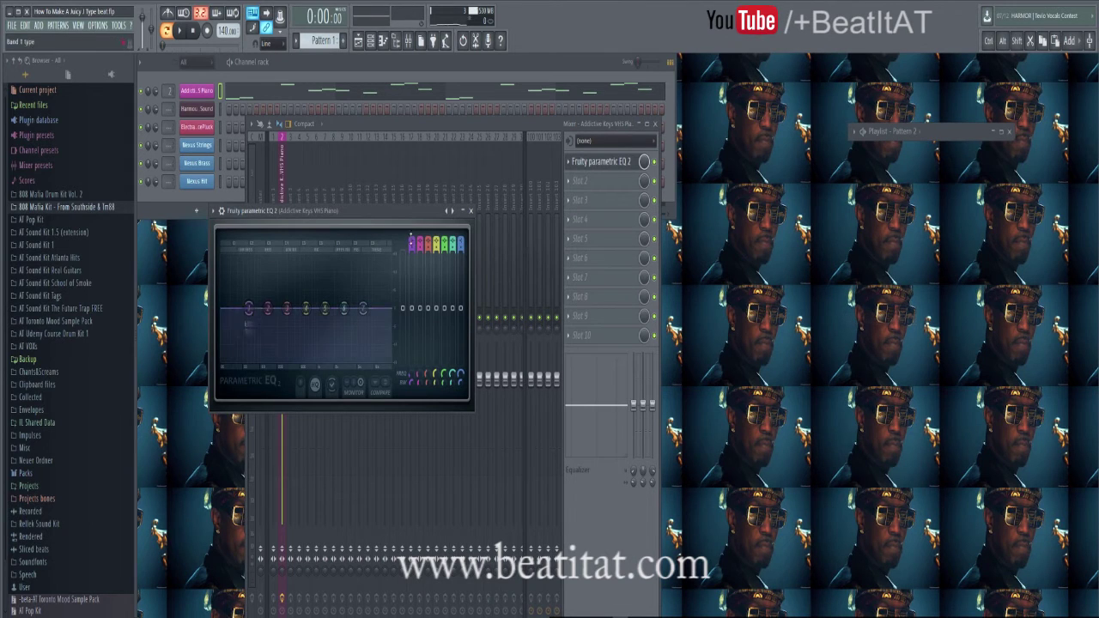
Make band 1 a high pass around 230 Hz, raise band 5 slightly and pull high-shelf band 7 down about 5.8 dB
{"action": "left_click_drag", "start_coordinate": [413, 244], "coordinate": [412, 259]}
{"action": "mouse_move", "coordinate": [252, 310]}
{"action": "left_mouse_down"}
{"action": "mouse_move", "coordinate": [294, 310]}
{"action": "mouse_move", "coordinate": [270, 310]}
{"action": "left_mouse_up"}
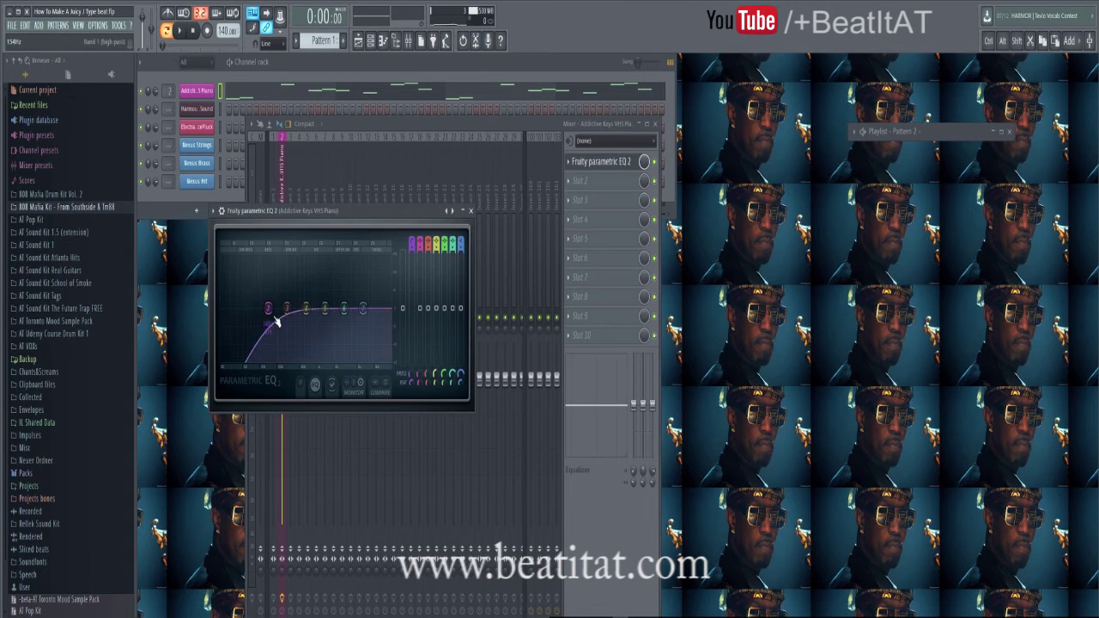
{"action": "key", "text": "space"}
{"action": "left_click_drag", "start_coordinate": [271, 312], "coordinate": [388, 341]}
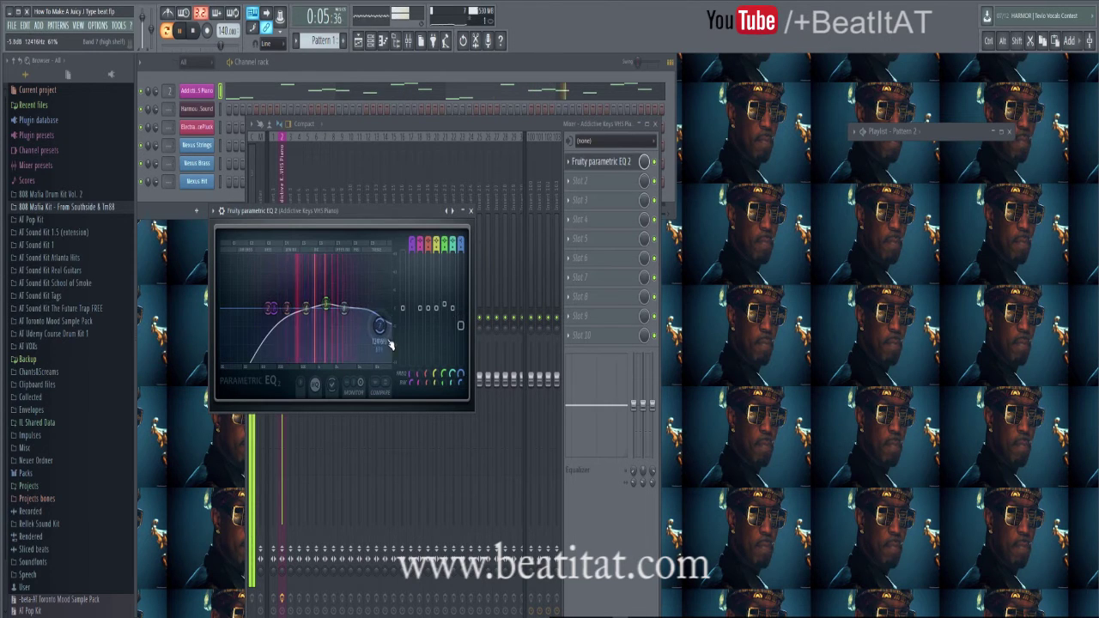
{"action": "left_click_drag", "start_coordinate": [275, 311], "coordinate": [283, 314]}
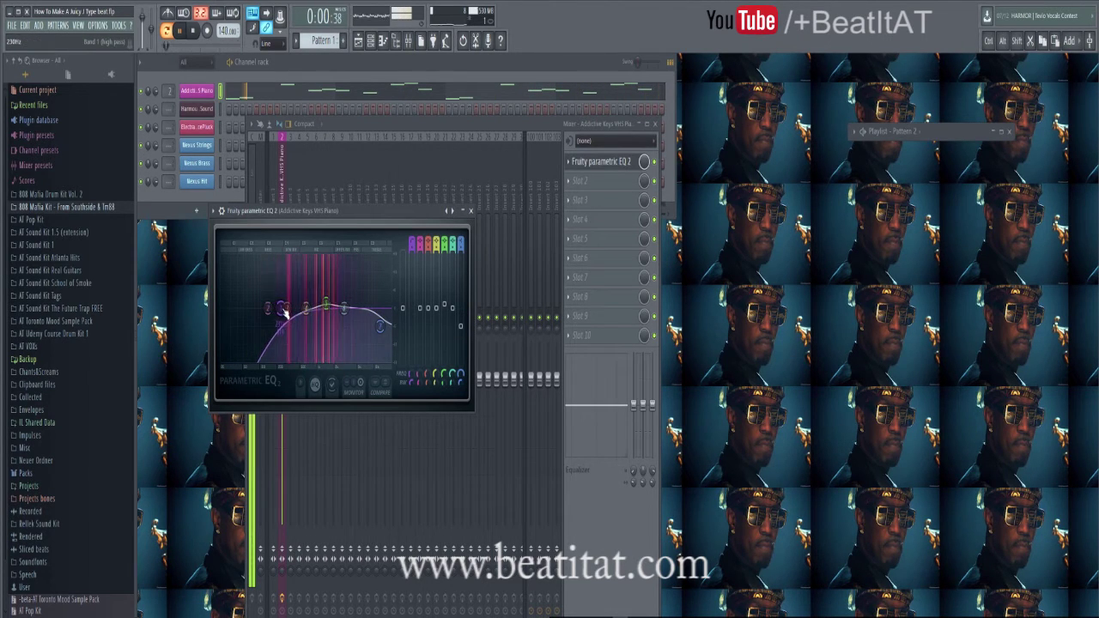
{"action": "left_click", "coordinate": [471, 212]}
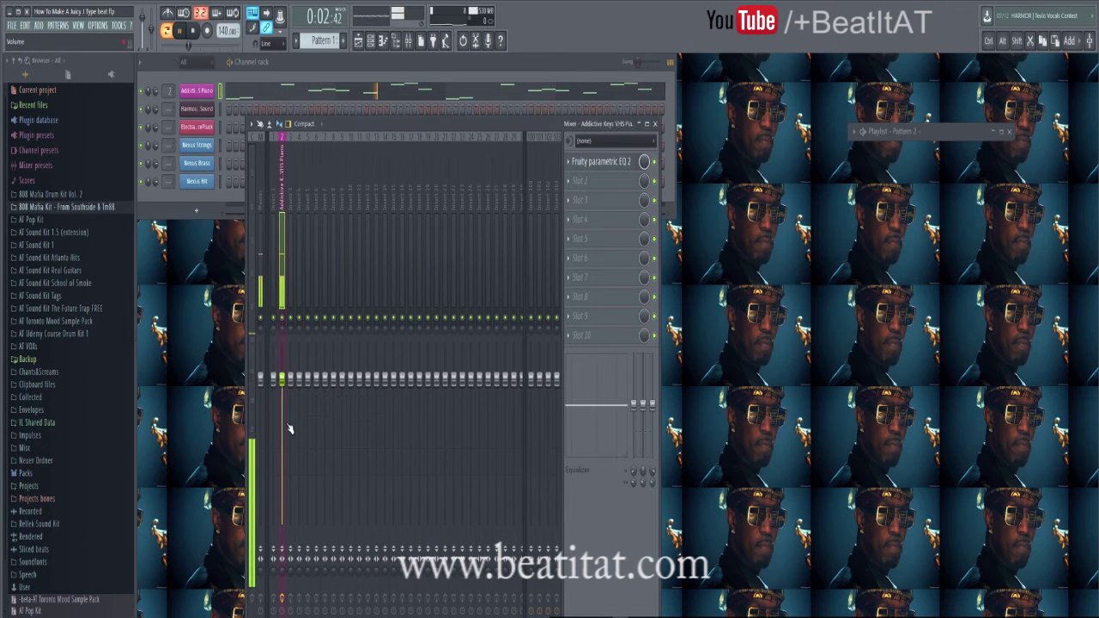
Lower the piano track's volume slightly and load Gross Beat into effect slot 3
{"action": "scroll", "coordinate": [288, 429], "scroll_direction": "down", "scroll_amount": 4}
{"action": "left_click", "coordinate": [601, 200]}
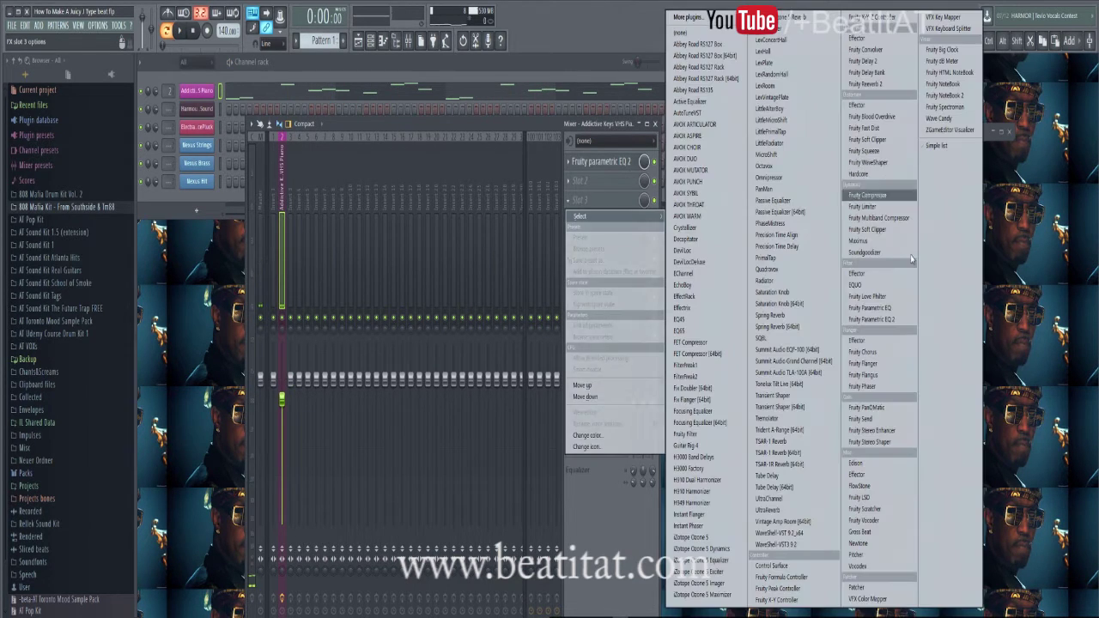
{"action": "left_click", "coordinate": [861, 532]}
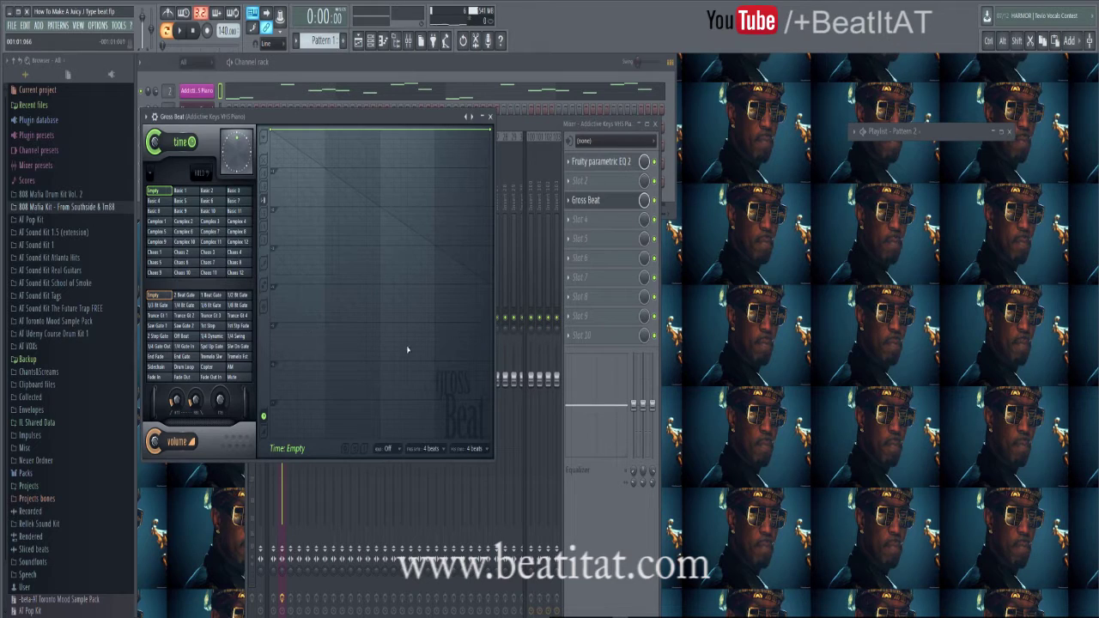
Draw Gross Beat time-envelope dips over the second halves of beats 2 and 4 while the melody plays
{"action": "left_click", "coordinate": [381, 167]}
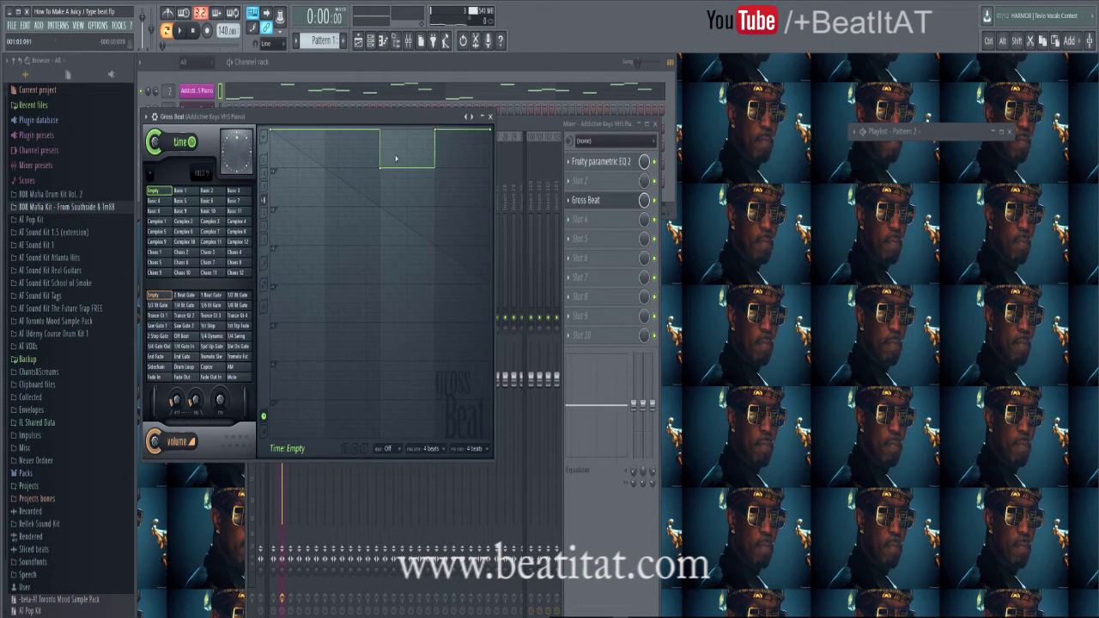
{"action": "key", "text": "space"}
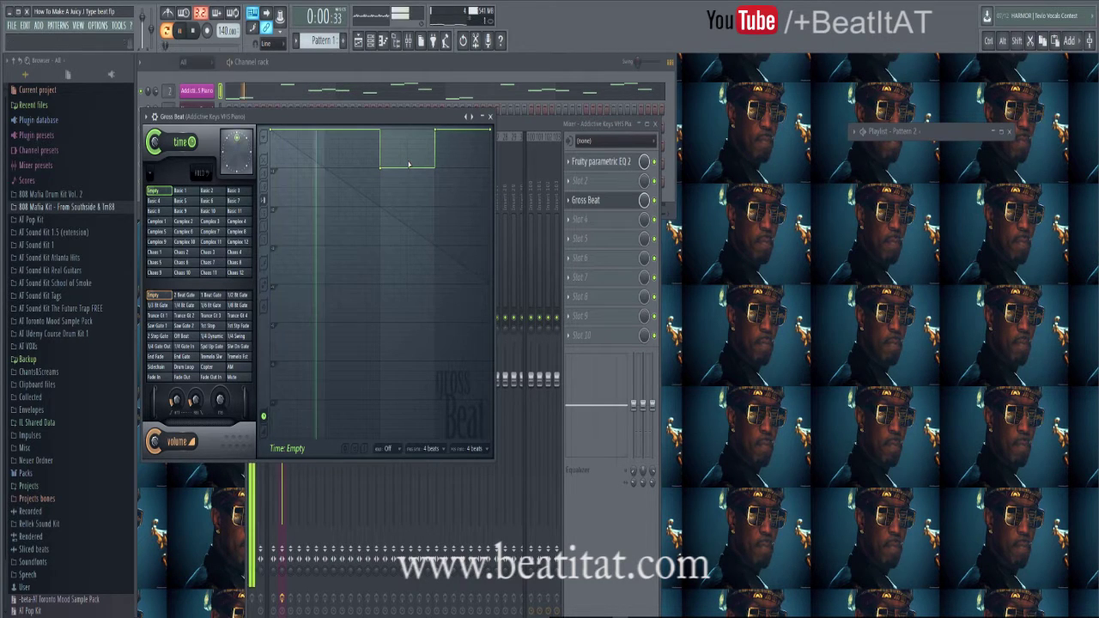
{"action": "left_click", "coordinate": [467, 175]}
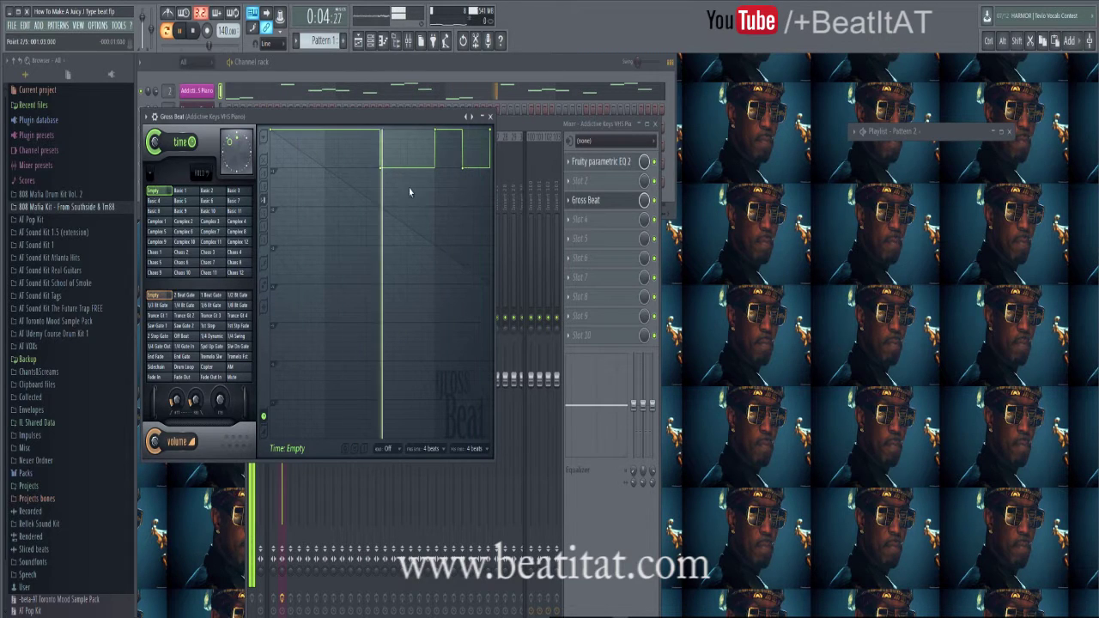
{"action": "left_click_drag", "start_coordinate": [380, 169], "coordinate": [352, 166]}
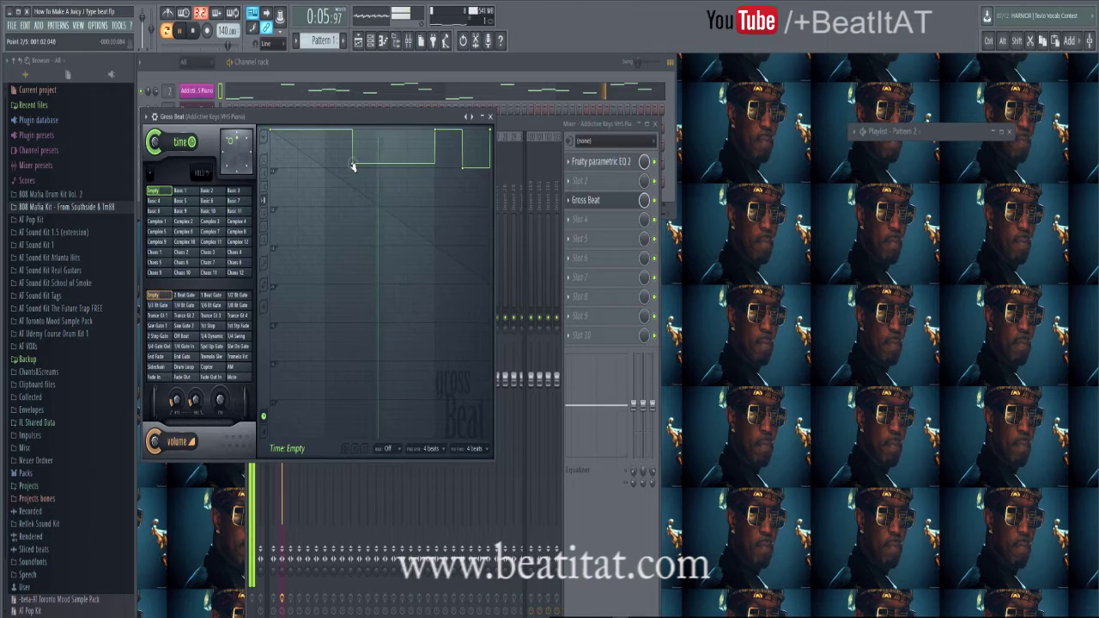
{"action": "left_click", "coordinate": [382, 130]}
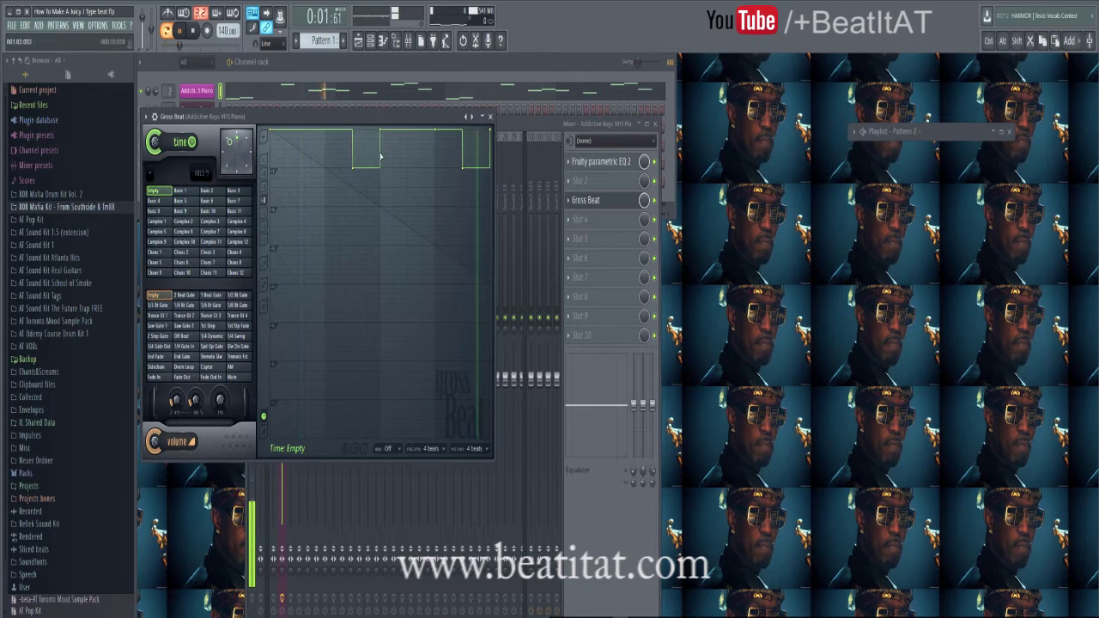
Move both envelope dips to the first halves of beats 2 and 4, halve their depth and close Gross Beat
{"action": "left_click_drag", "start_coordinate": [352, 165], "coordinate": [324, 149]}
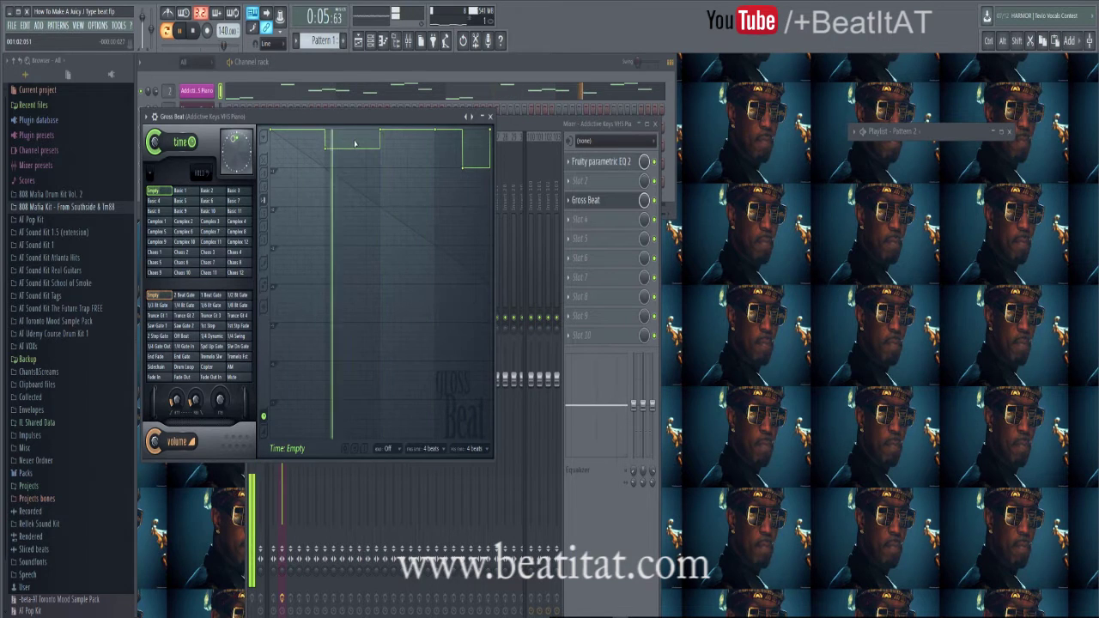
{"action": "right_click", "coordinate": [353, 130]}
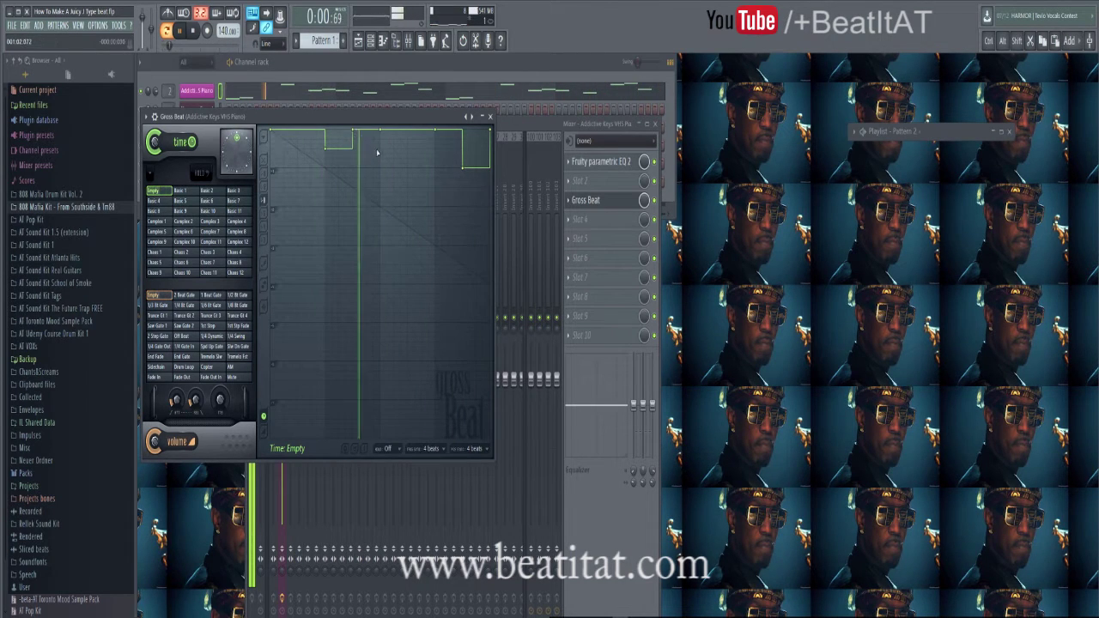
{"action": "left_click_drag", "start_coordinate": [444, 157], "coordinate": [436, 148]}
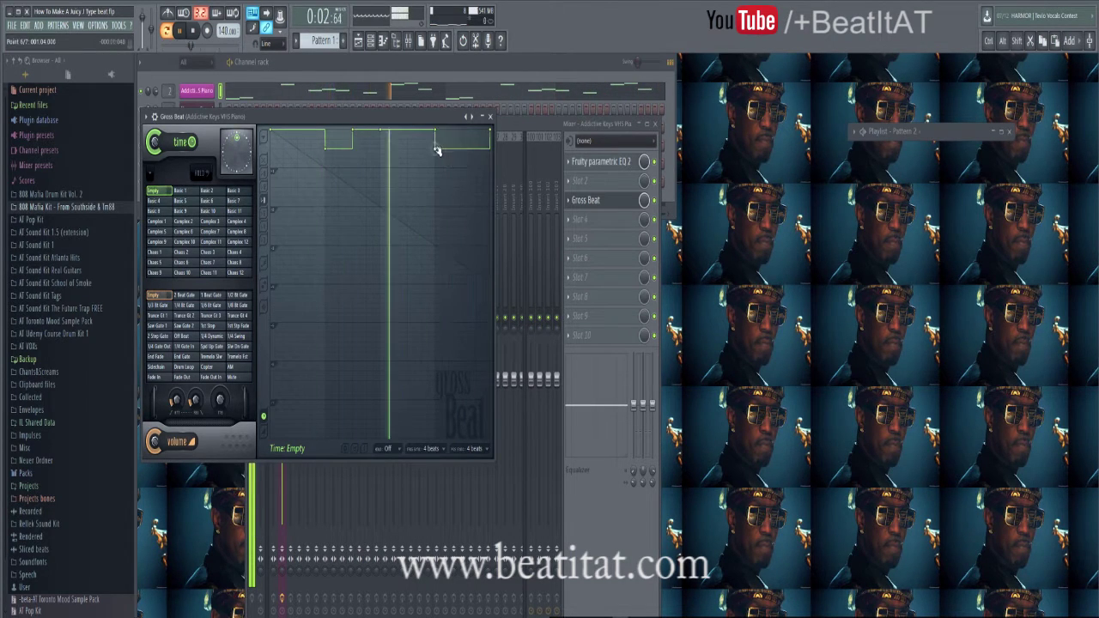
{"action": "right_click", "coordinate": [462, 132]}
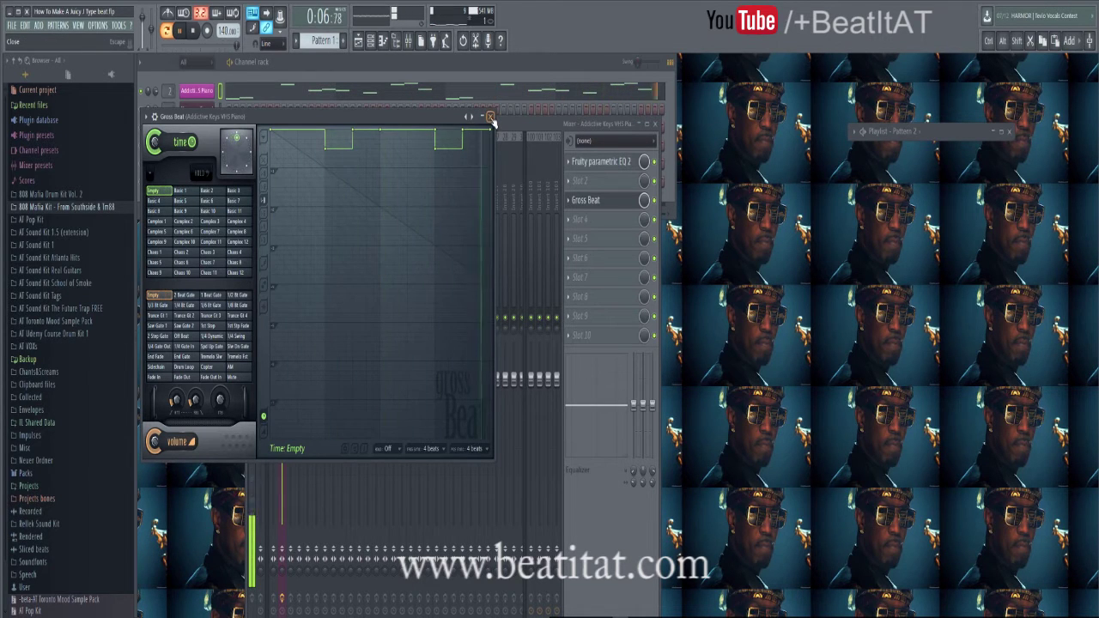
{"action": "left_click", "coordinate": [490, 116]}
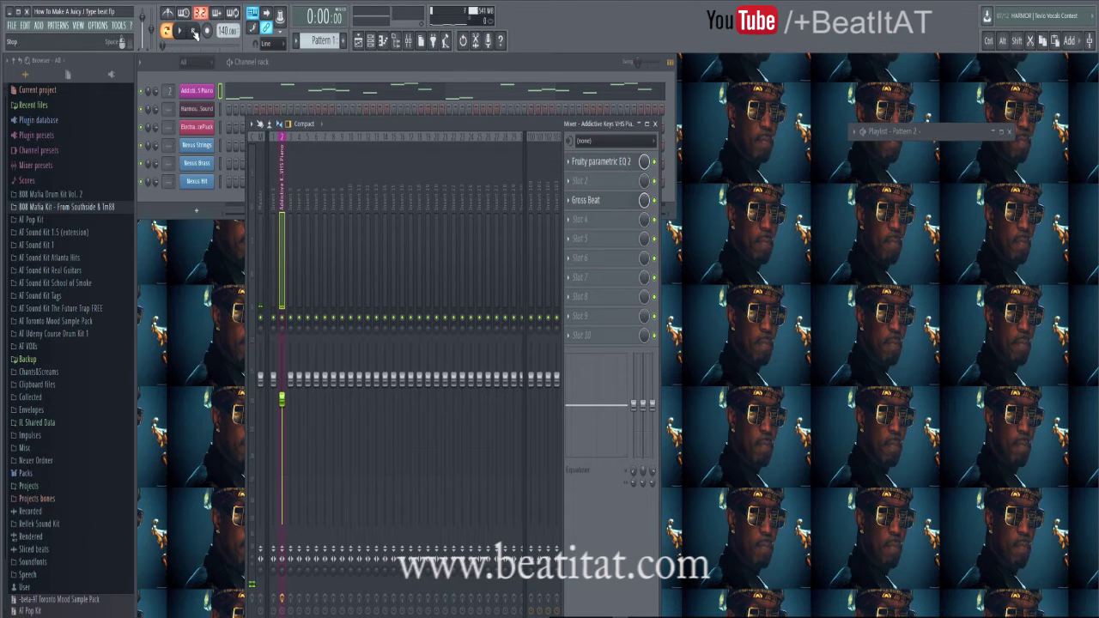
Load a second Gross Beat into effect slot 4 of the piano track and apply the Momentary preset
{"action": "left_click", "coordinate": [579, 221]}
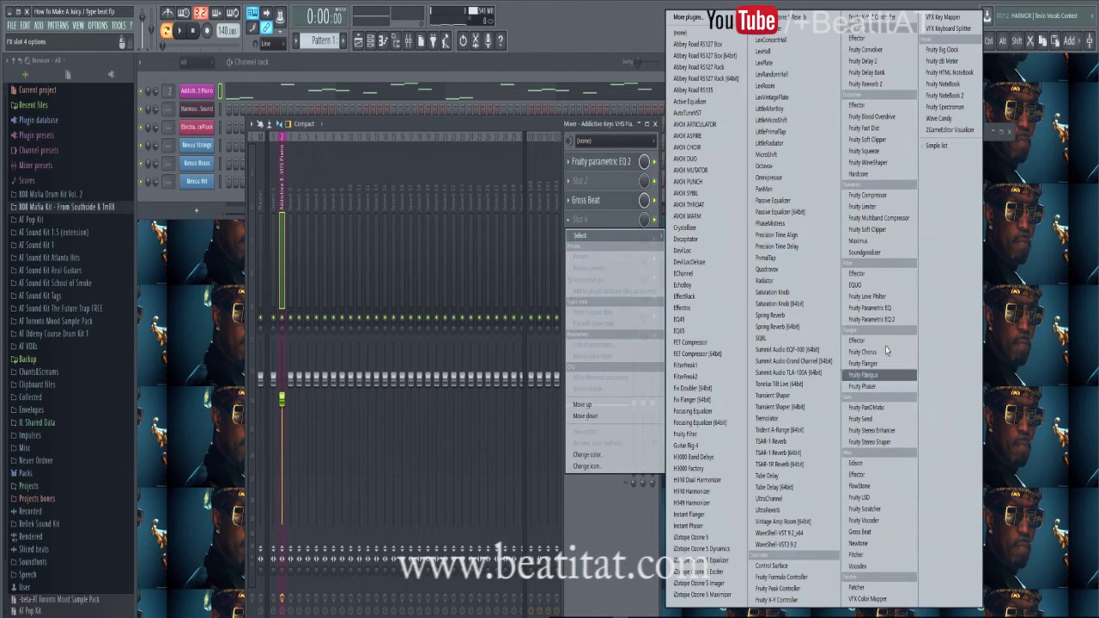
{"action": "left_click", "coordinate": [885, 530]}
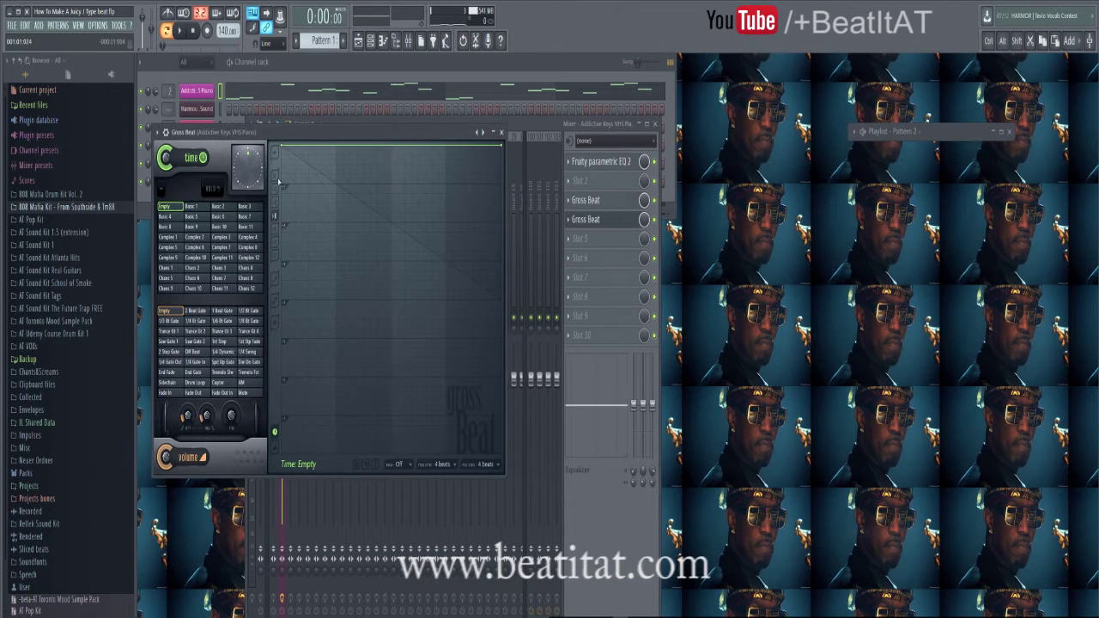
{"action": "left_click", "coordinate": [157, 132]}
{"action": "mouse_move", "coordinate": [215, 167]}
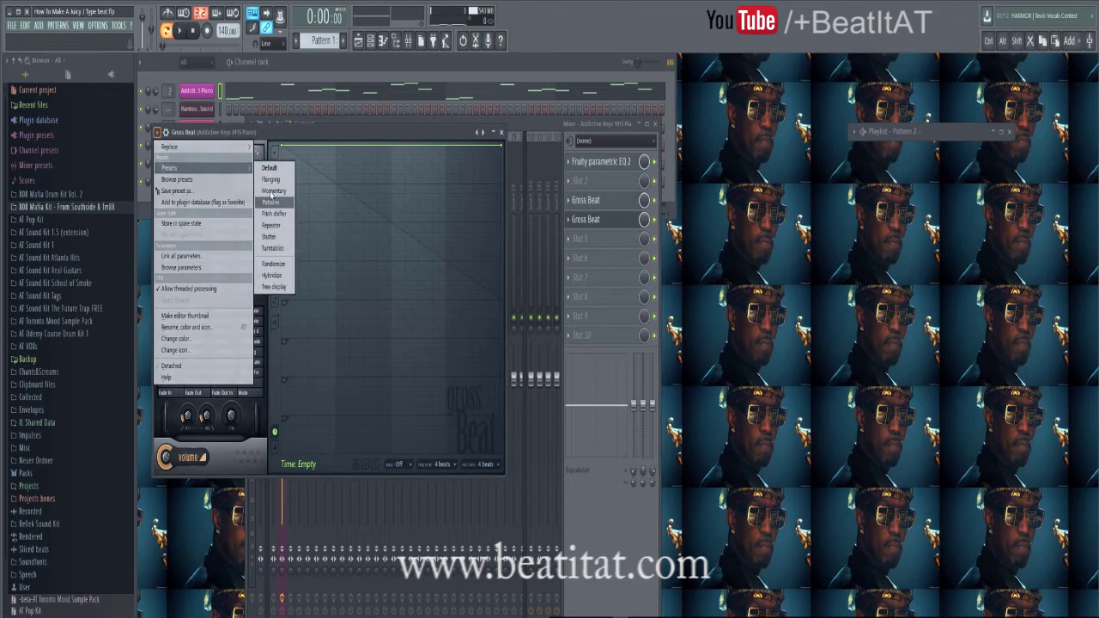
{"action": "left_click", "coordinate": [273, 191]}
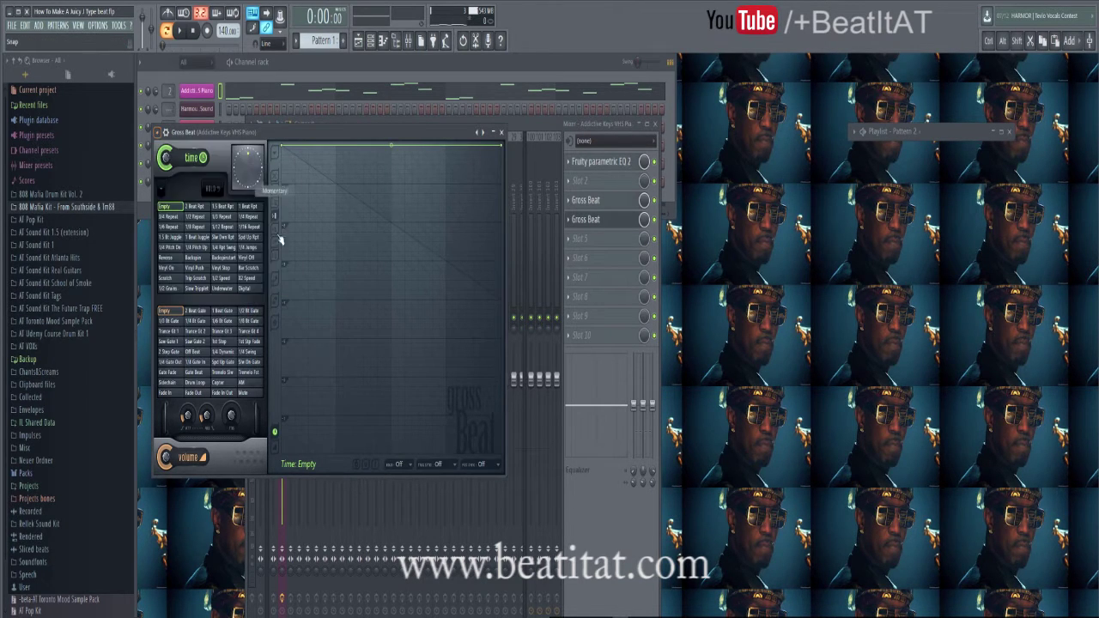
Select the 1/2 Speed time pattern in the second Gross Beat, play the melody and close the plugin
{"action": "left_click", "coordinate": [221, 278]}
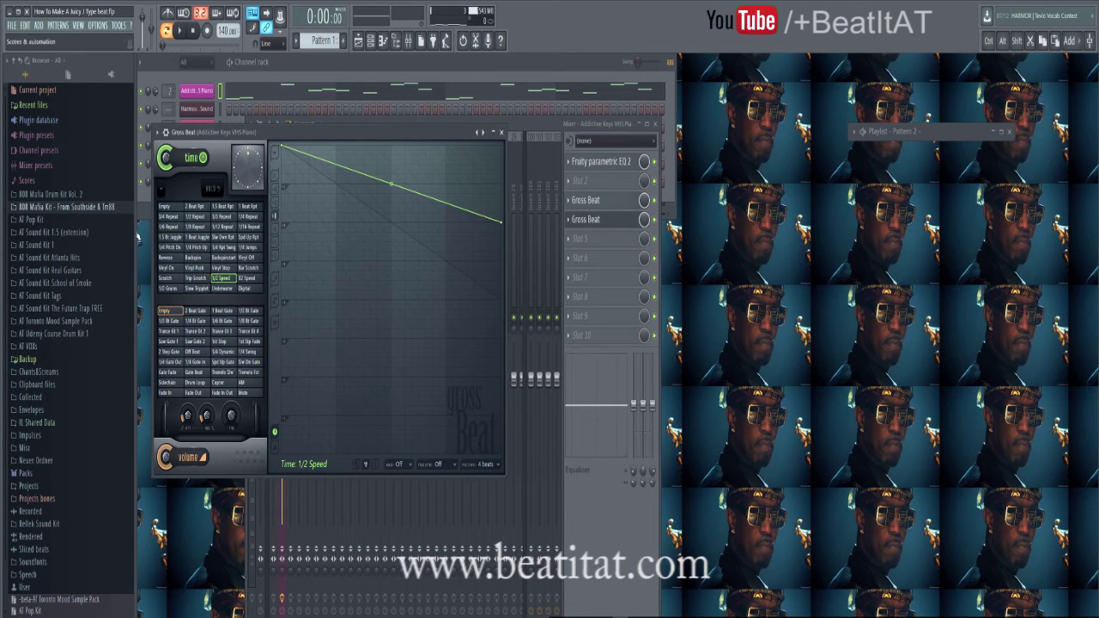
{"action": "key", "text": "space"}
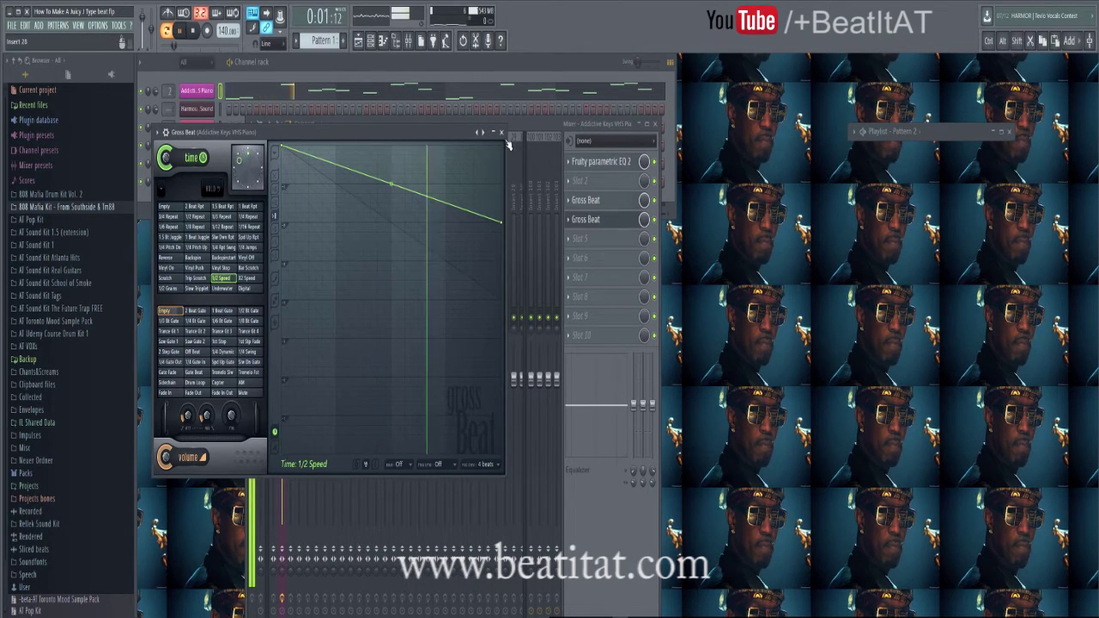
{"action": "left_click", "coordinate": [501, 133]}
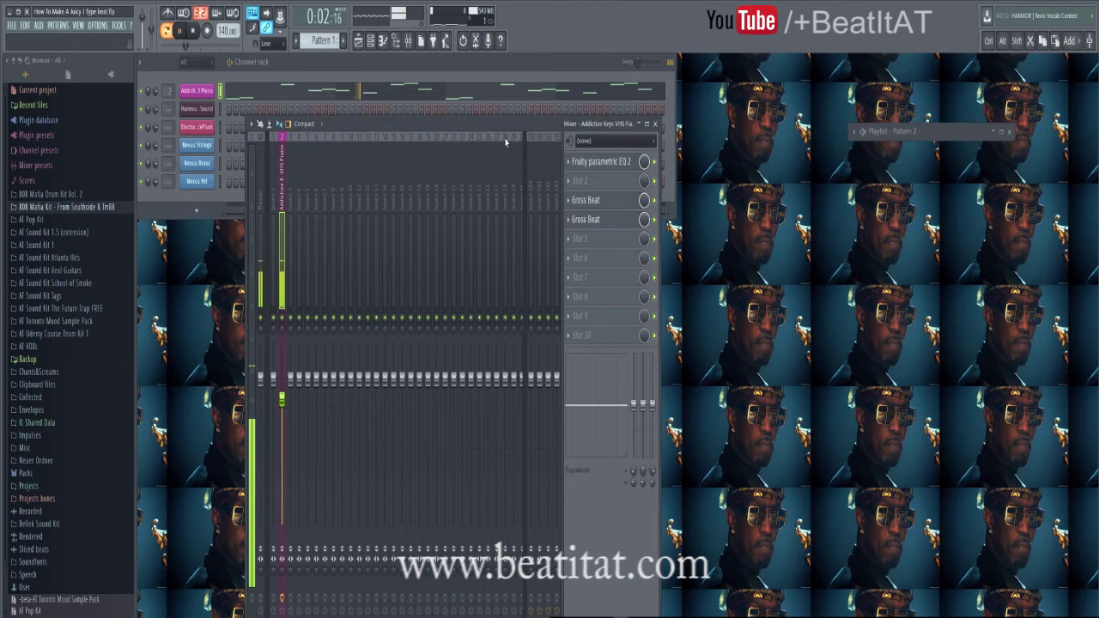
Review the first Gross Beat's envelope during playback, close it and lower the piano track's fader a little further
{"action": "left_click", "coordinate": [593, 212]}
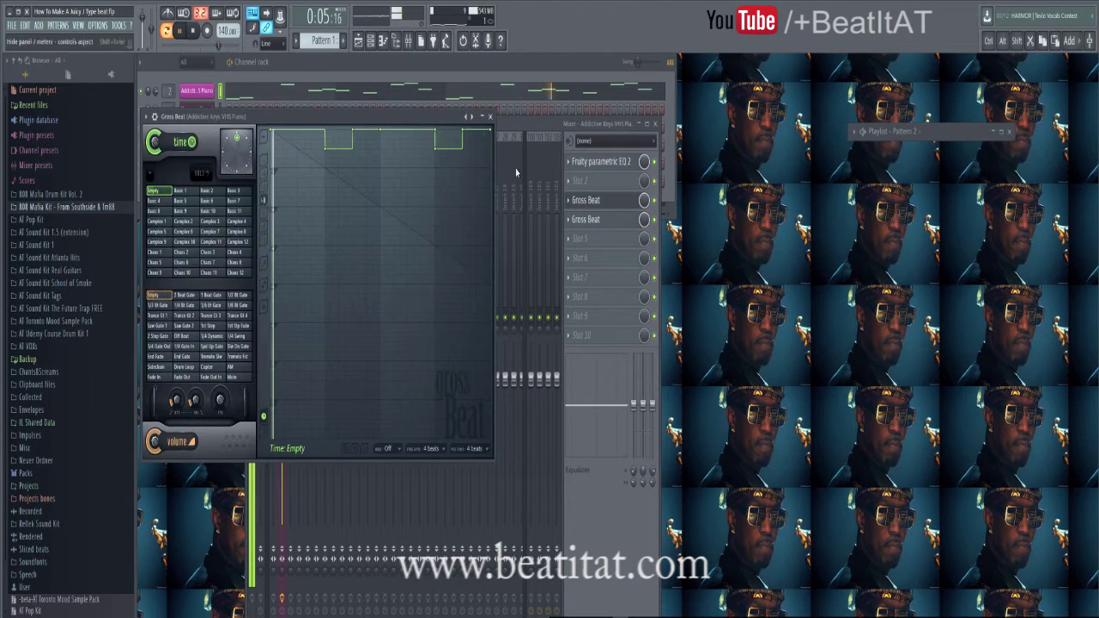
{"action": "left_click", "coordinate": [490, 117]}
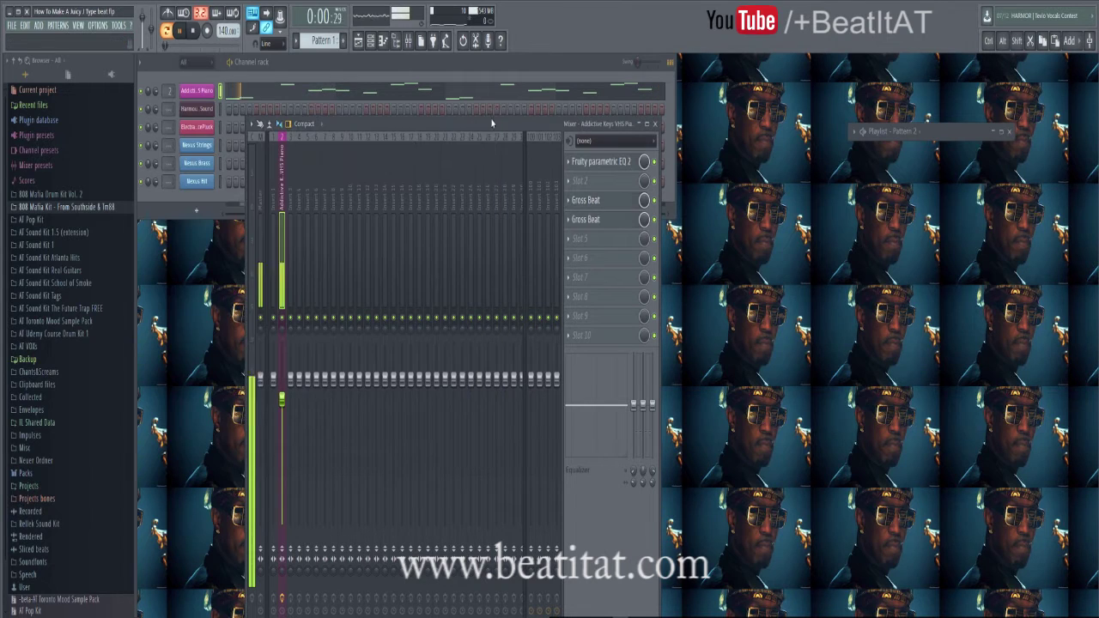
{"action": "left_click_drag", "start_coordinate": [283, 404], "coordinate": [283, 409]}
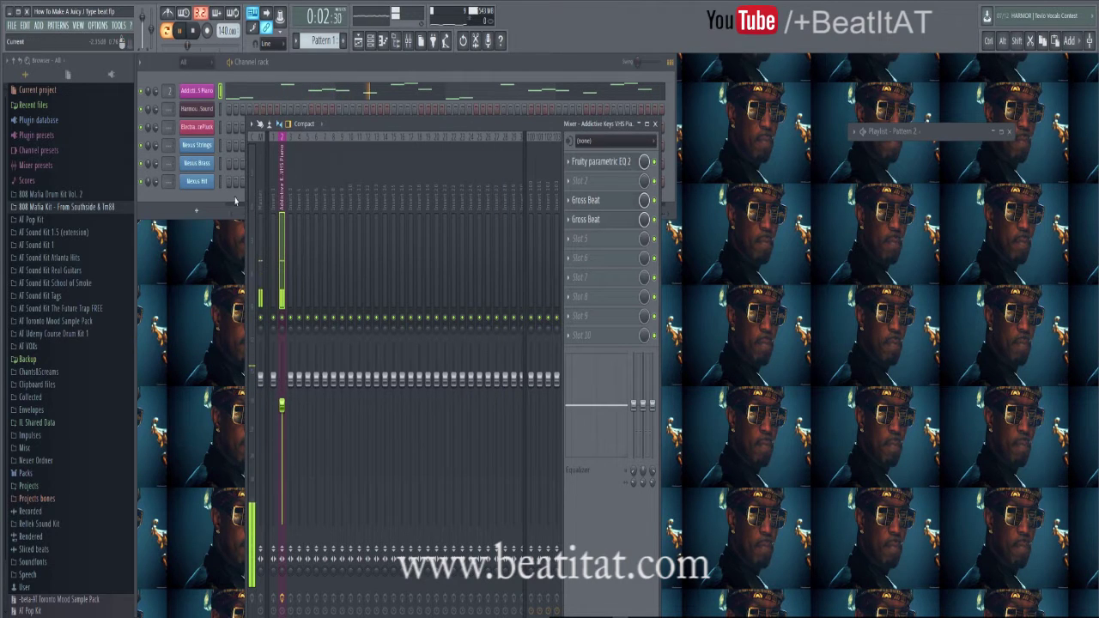
Transpose the whole Addictive Keys melody up one octave in the piano roll, play it and return to the mixer
{"action": "left_click", "coordinate": [198, 205]}
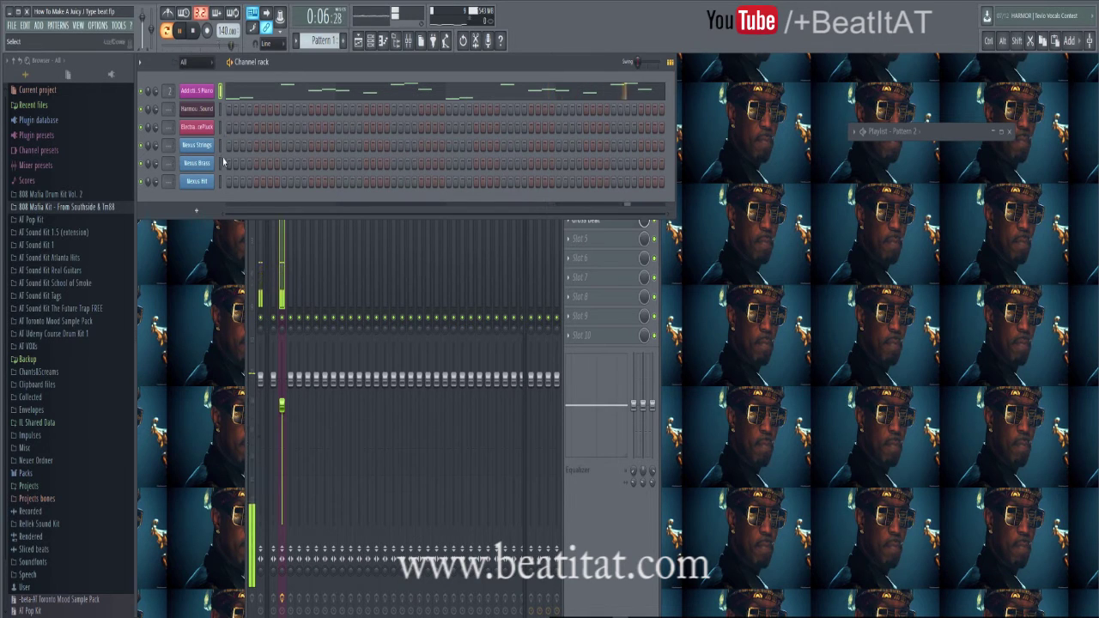
{"action": "left_click", "coordinate": [608, 518]}
{"action": "left_click", "coordinate": [262, 97]}
{"action": "key", "text": "space"}
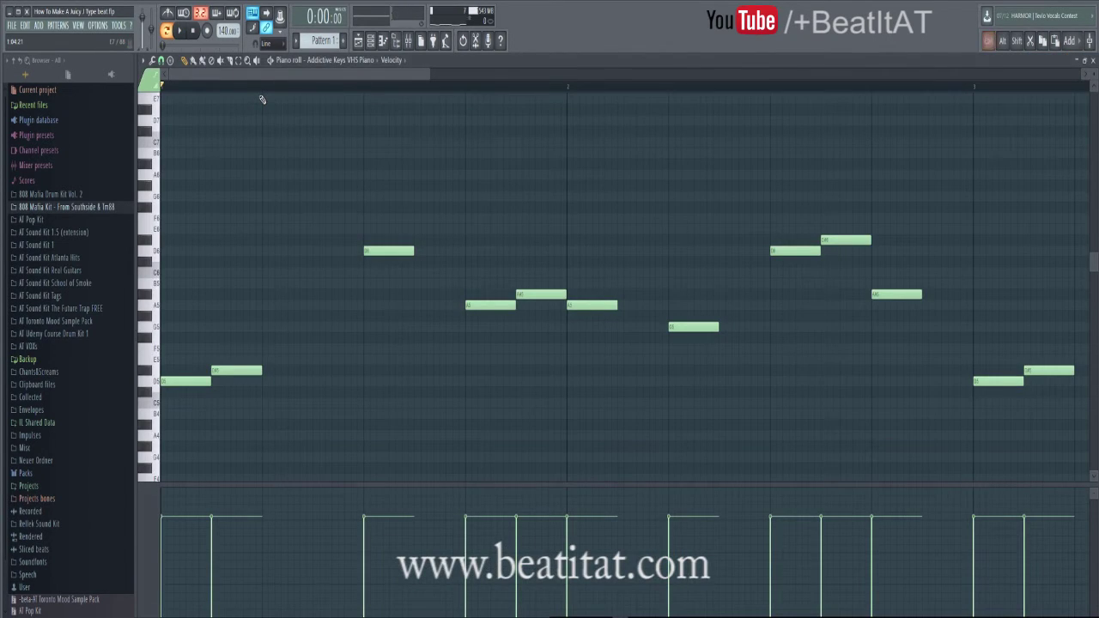
{"action": "key", "text": "ctrl+Up"}
{"action": "key", "text": "space"}
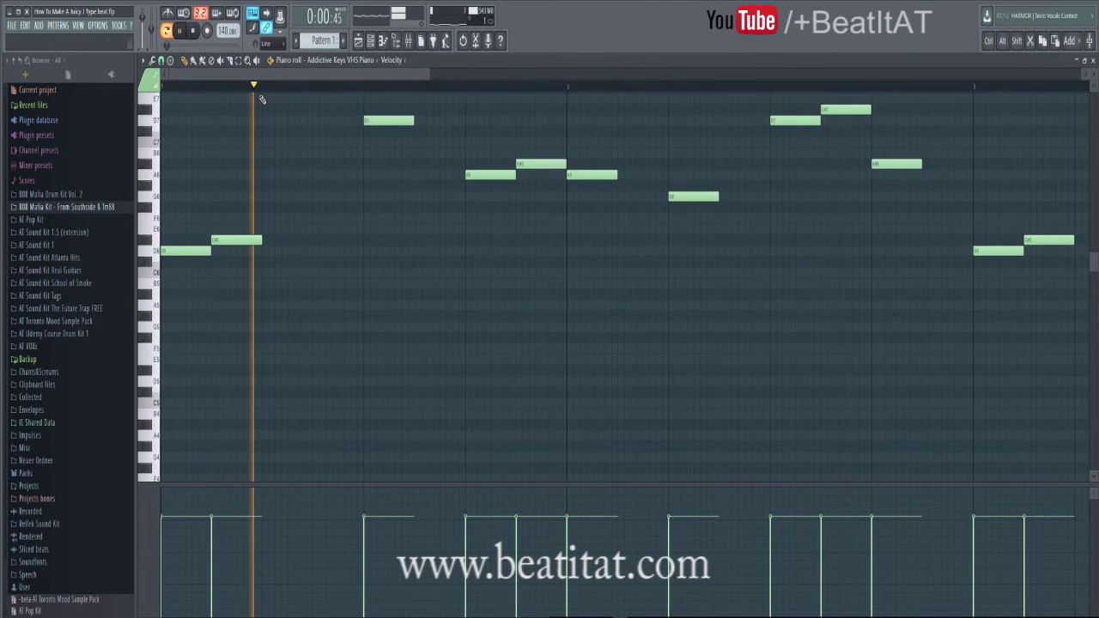
{"action": "key", "text": "Escape"}
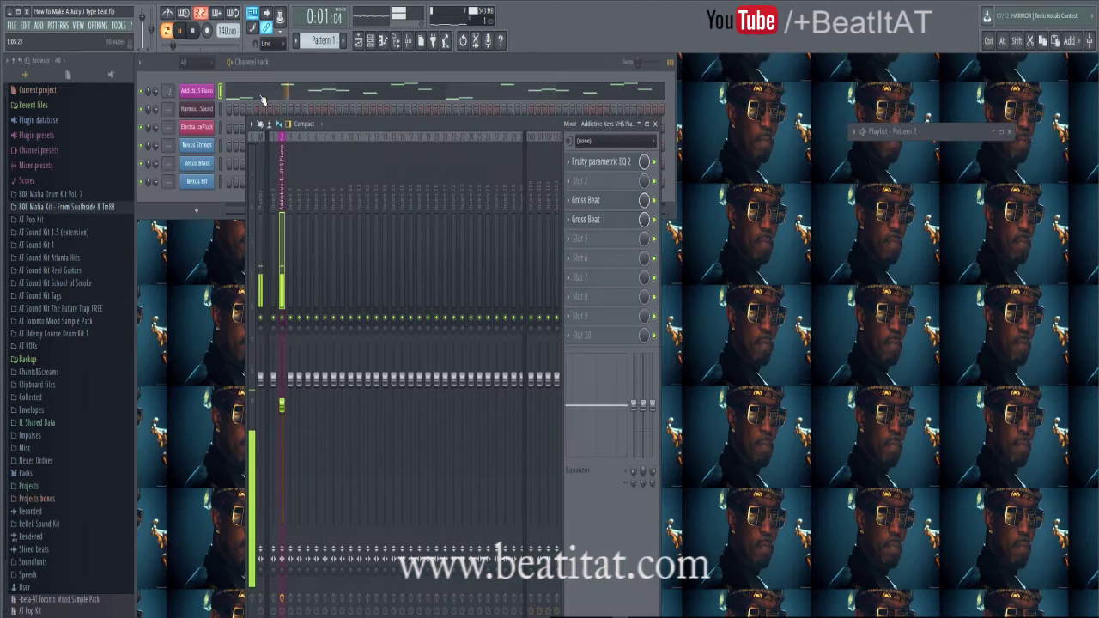
Add short Nexus Hit notes in the piano roll: D4 at bars 1 and 3, A4 at bar 2 and A#4 near bar 4's end
{"action": "left_click", "coordinate": [214, 192]}
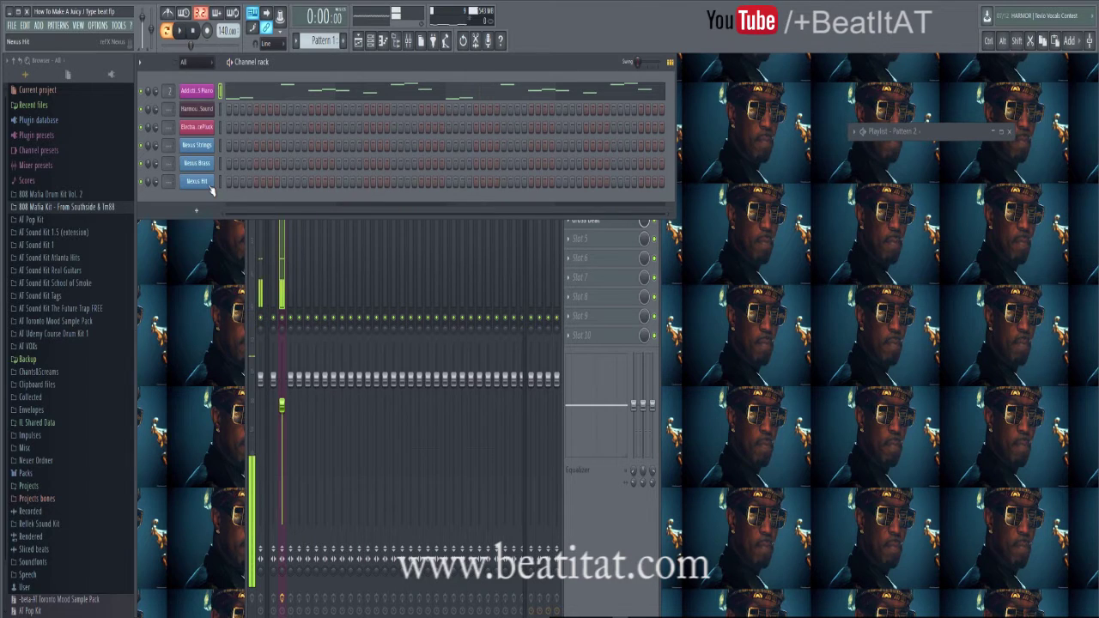
{"action": "right_click", "coordinate": [215, 181]}
{"action": "left_click", "coordinate": [231, 181]}
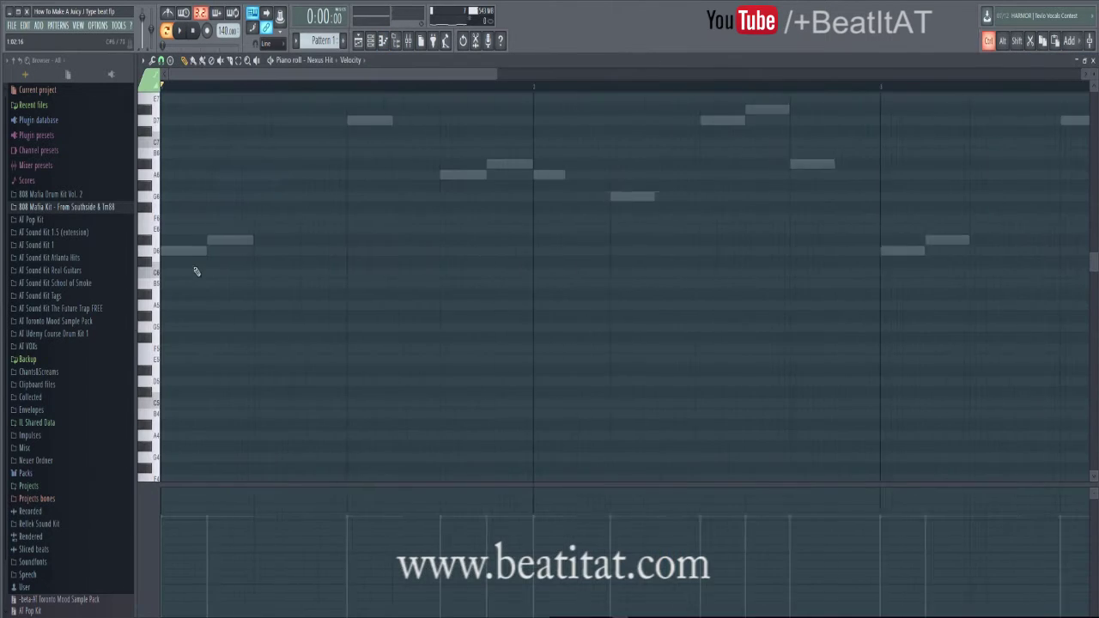
{"action": "scroll", "coordinate": [166, 475], "scroll_direction": "down", "scroll_amount": 4}
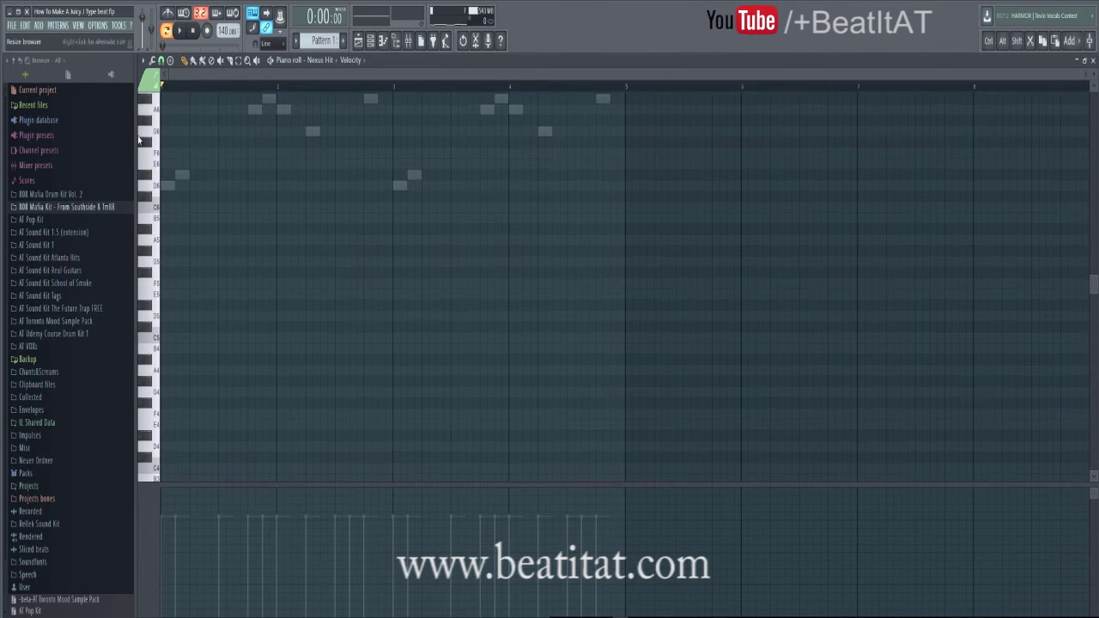
{"action": "left_click", "coordinate": [164, 446]}
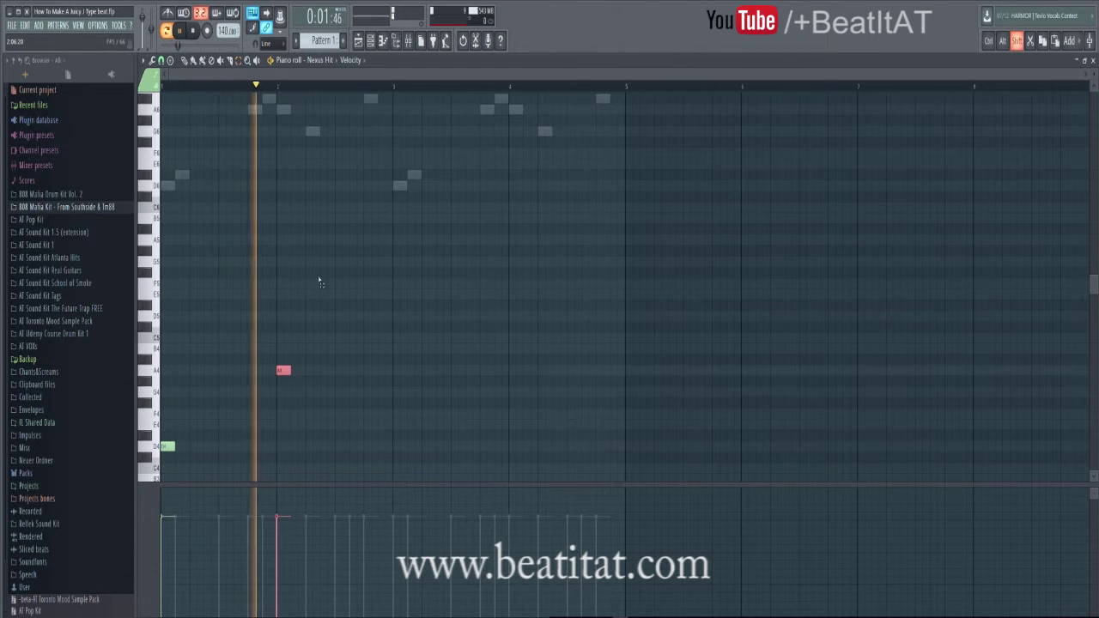
{"action": "left_click_drag", "start_coordinate": [386, 370], "coordinate": [402, 450]}
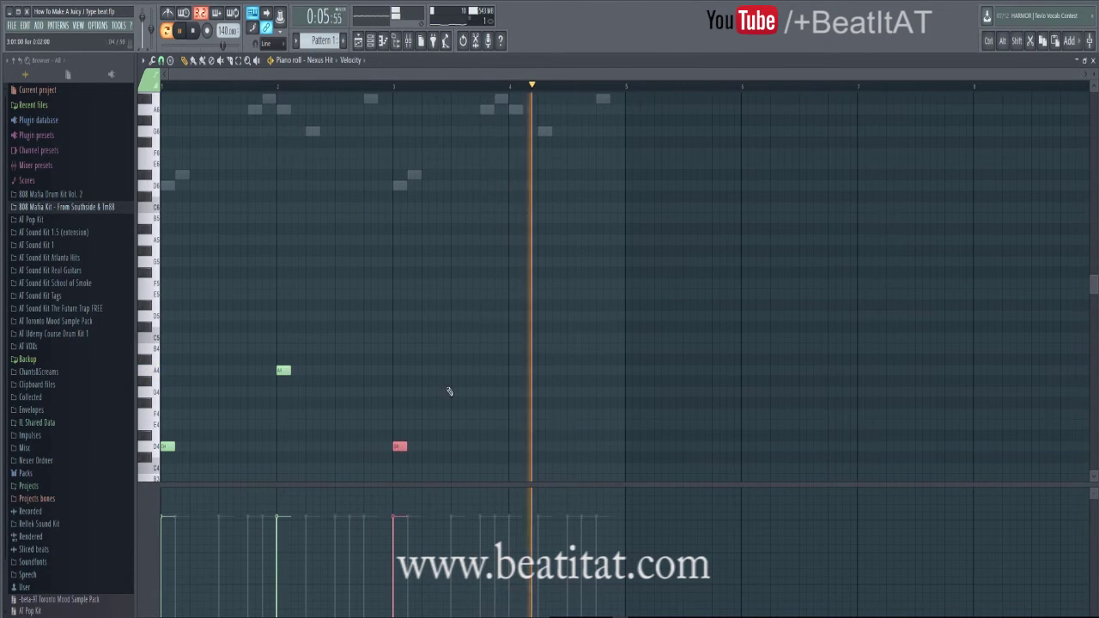
{"action": "left_click", "coordinate": [601, 100]}
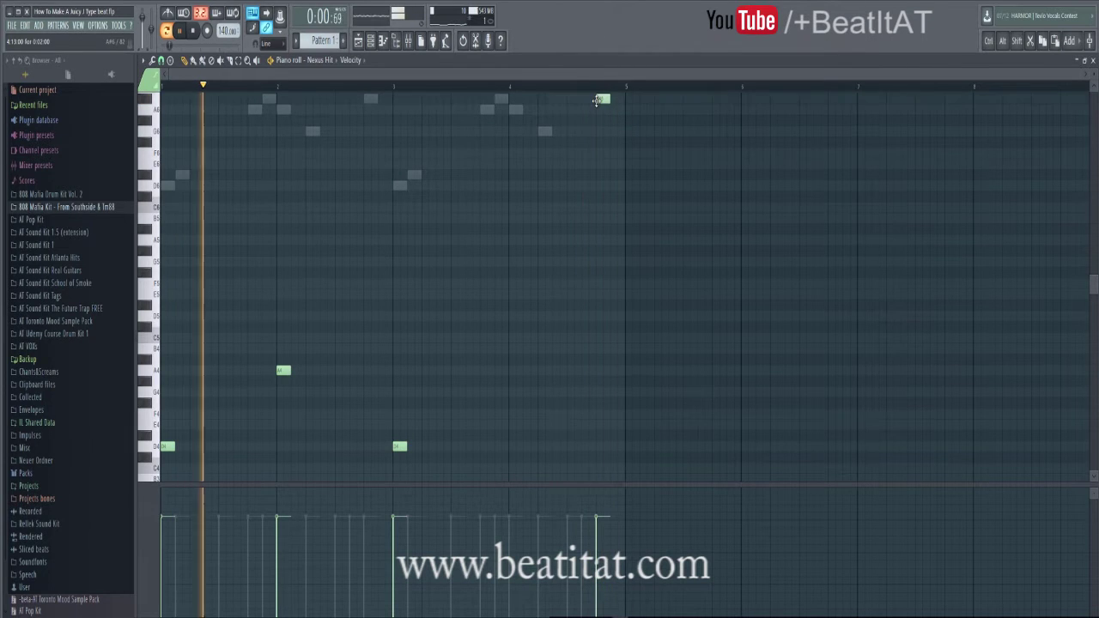
{"action": "left_click_drag", "start_coordinate": [602, 102], "coordinate": [601, 229]}
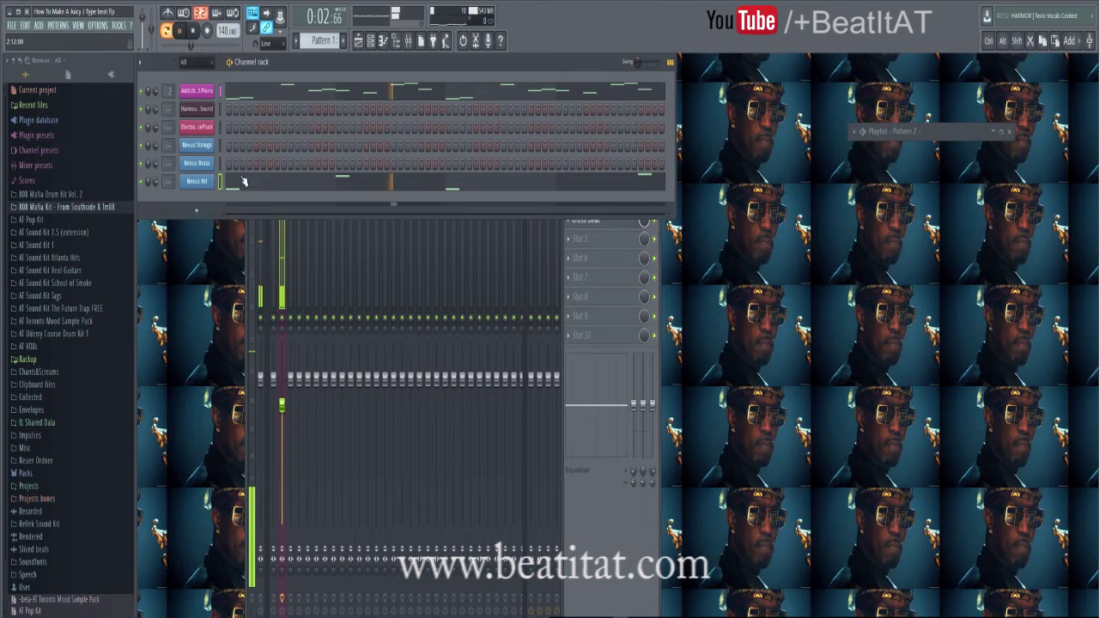
Route Nexus Hit to free mixer track 3 and lower that track's fader
{"action": "left_click", "coordinate": [208, 182]}
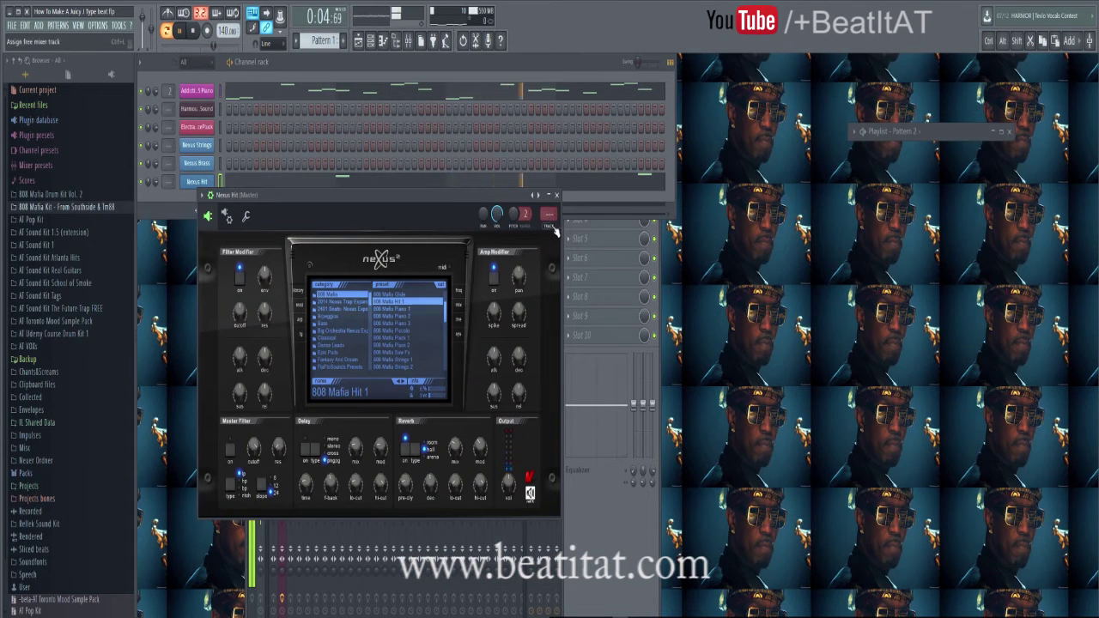
{"action": "left_click", "coordinate": [553, 227]}
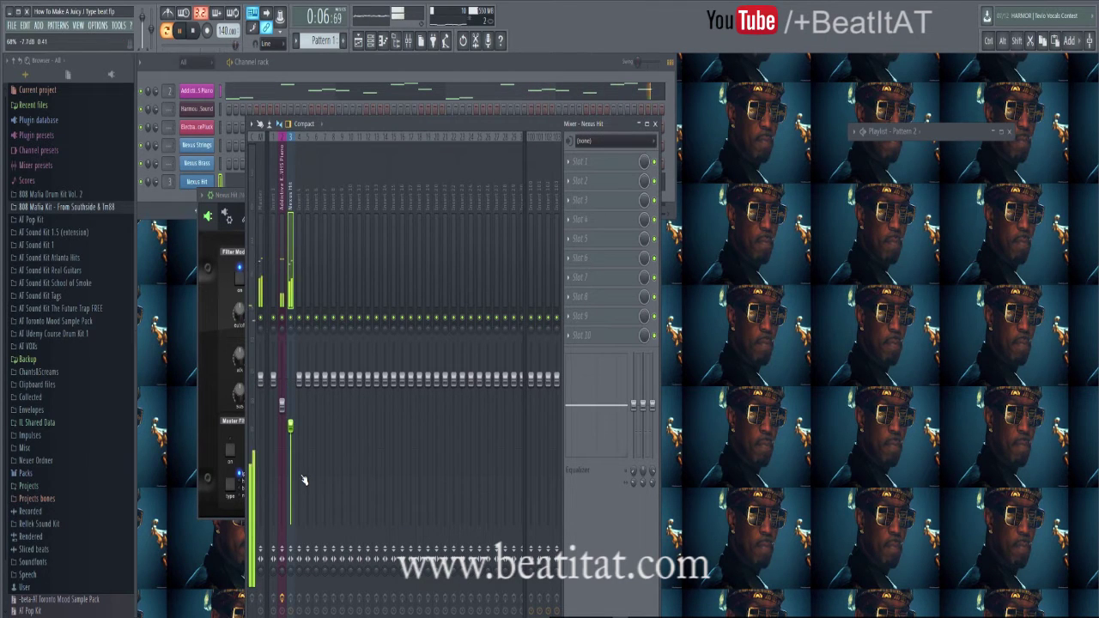
Place long D3 notes at the start of bars 1 and 3 in the Nexus Brass piano roll and close it
{"action": "right_click", "coordinate": [196, 165]}
{"action": "left_click", "coordinate": [230, 164]}
{"action": "scroll", "coordinate": [211, 361], "scroll_direction": "down", "scroll_amount": 3}
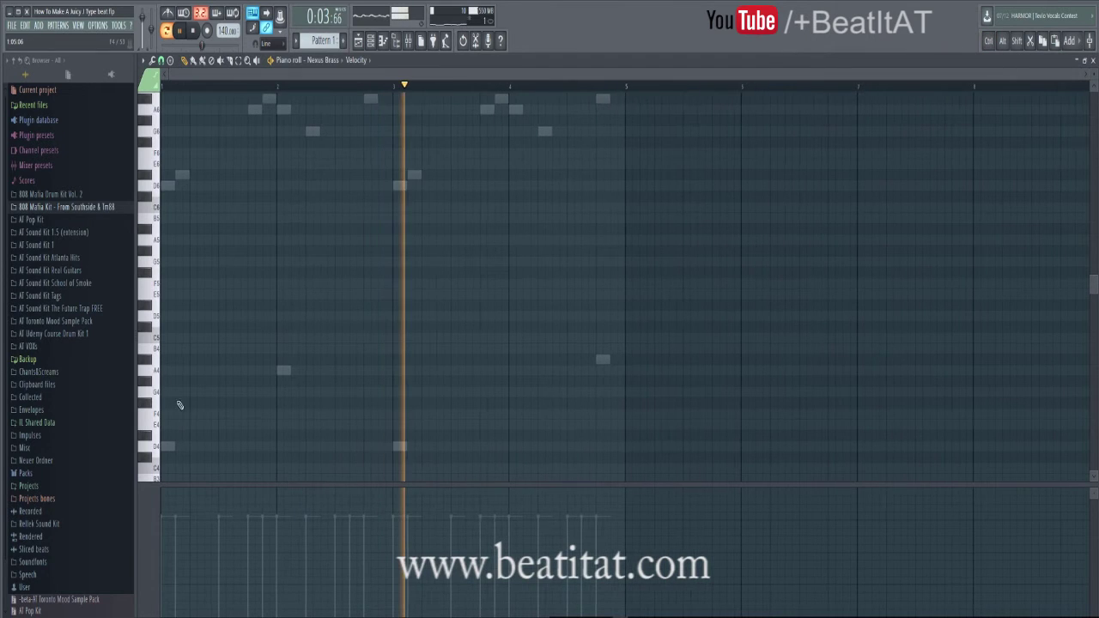
{"action": "key", "text": "space"}
{"action": "scroll", "coordinate": [163, 395], "scroll_direction": "down", "scroll_amount": 3}
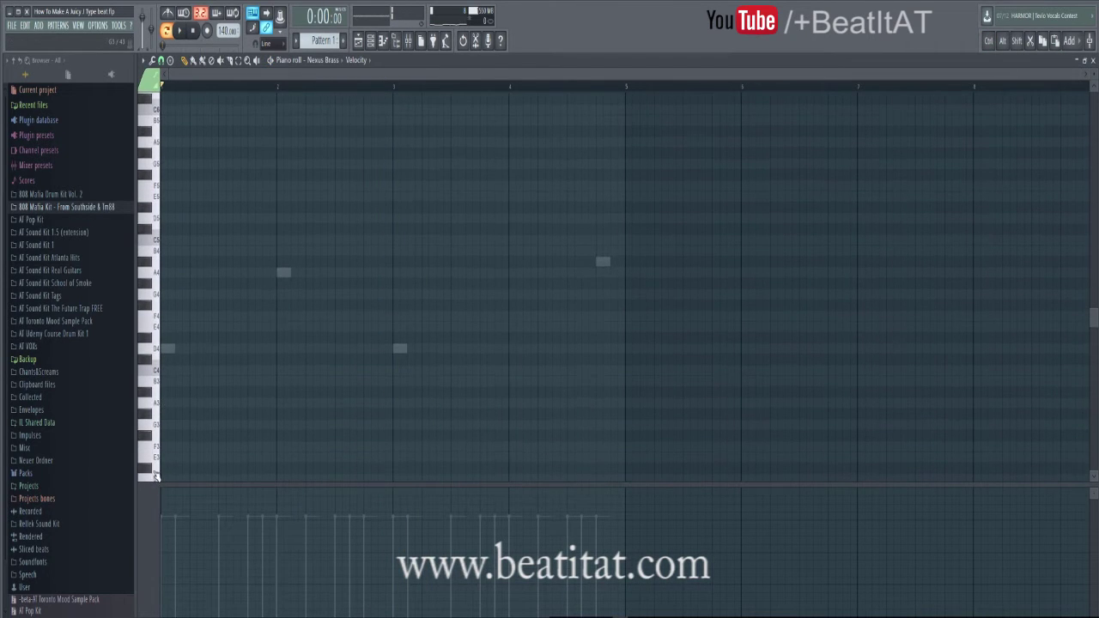
{"action": "scroll", "coordinate": [174, 455], "scroll_direction": "down", "scroll_amount": 1}
{"action": "left_click", "coordinate": [168, 446]}
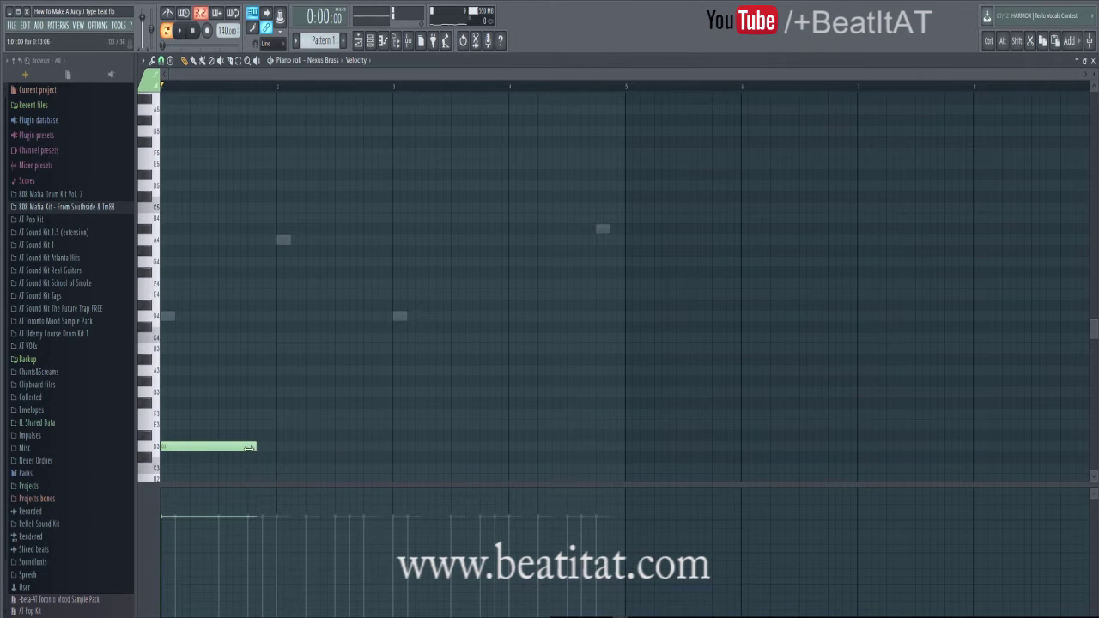
{"action": "left_click", "coordinate": [395, 448]}
{"action": "key", "text": "Escape"}
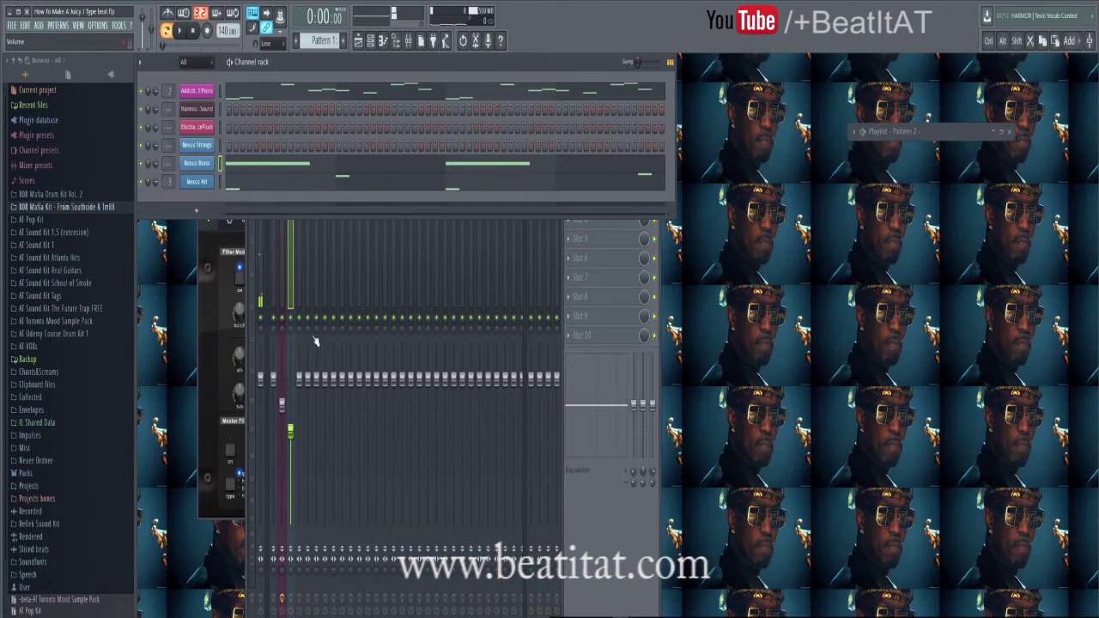
Route Nexus Brass to mixer track 4, lower its fader and load Fruity Parametric EQ 2 in the first effect slot
{"action": "left_click", "coordinate": [211, 165]}
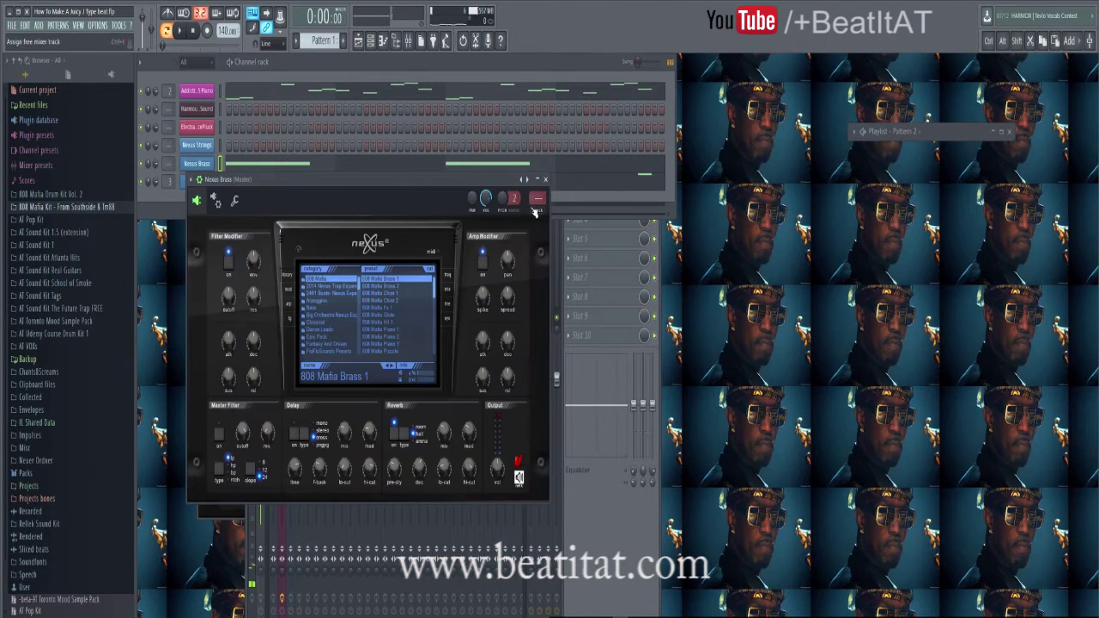
{"action": "key", "text": "F9"}
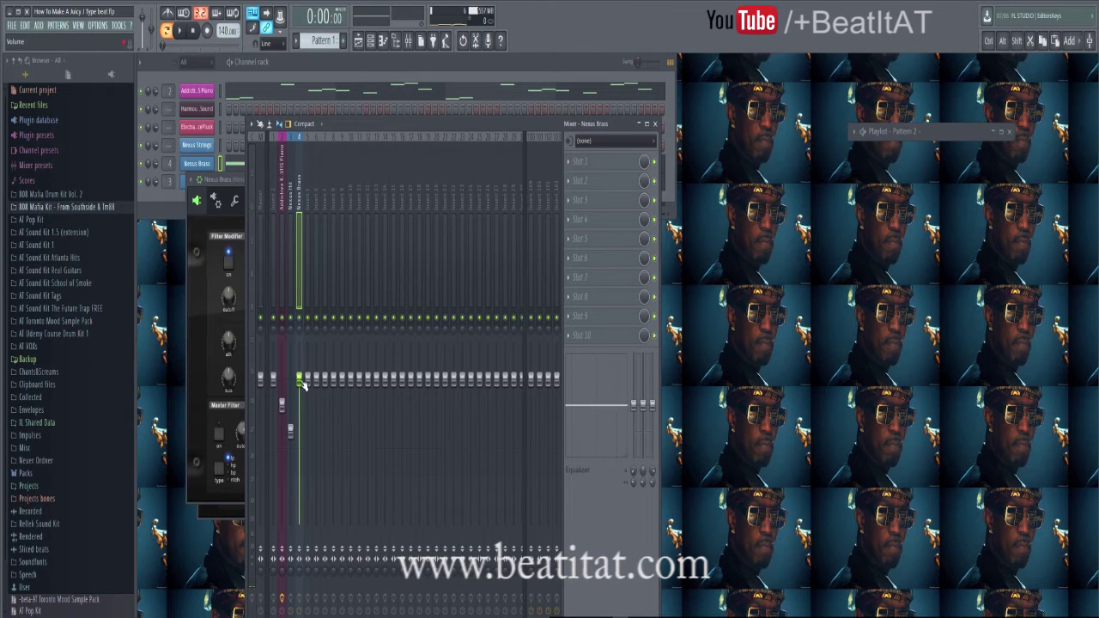
{"action": "left_click", "coordinate": [605, 165]}
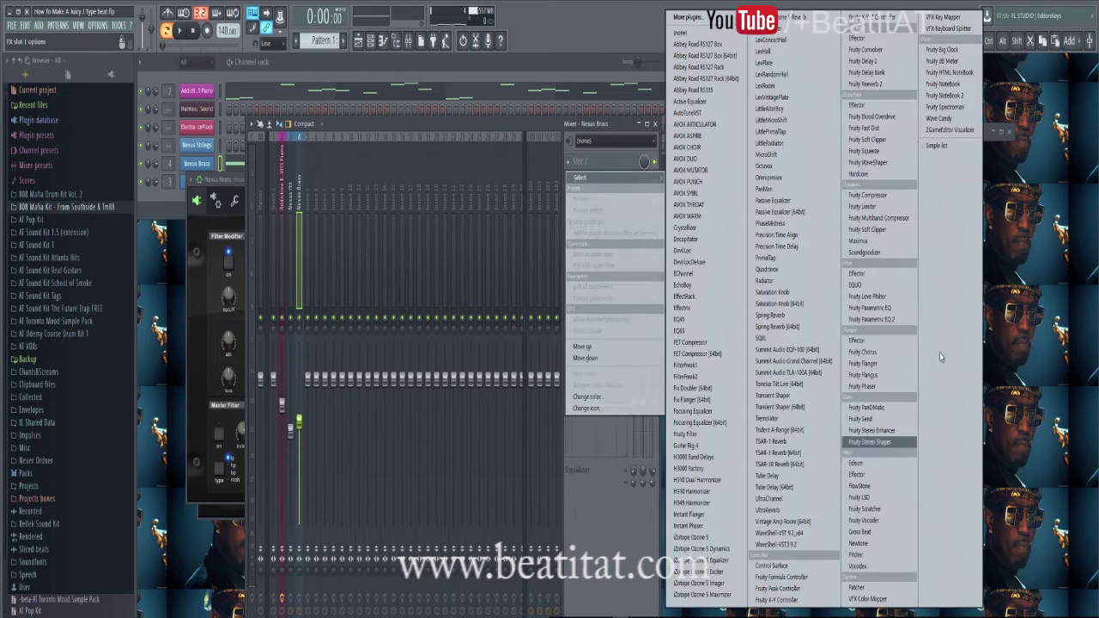
{"action": "left_click", "coordinate": [885, 376]}
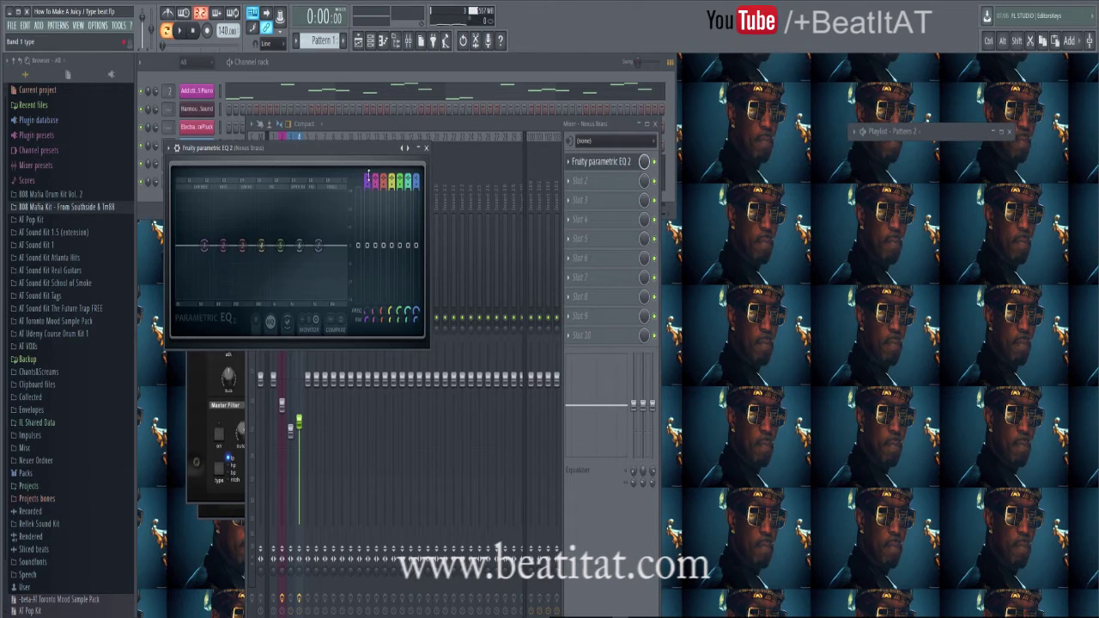
Set band 1 of the brass EQ to high pass, slightly boost the mids and lower the highs during playback, and close the EQ
{"action": "left_click_drag", "start_coordinate": [369, 171], "coordinate": [367, 189]}
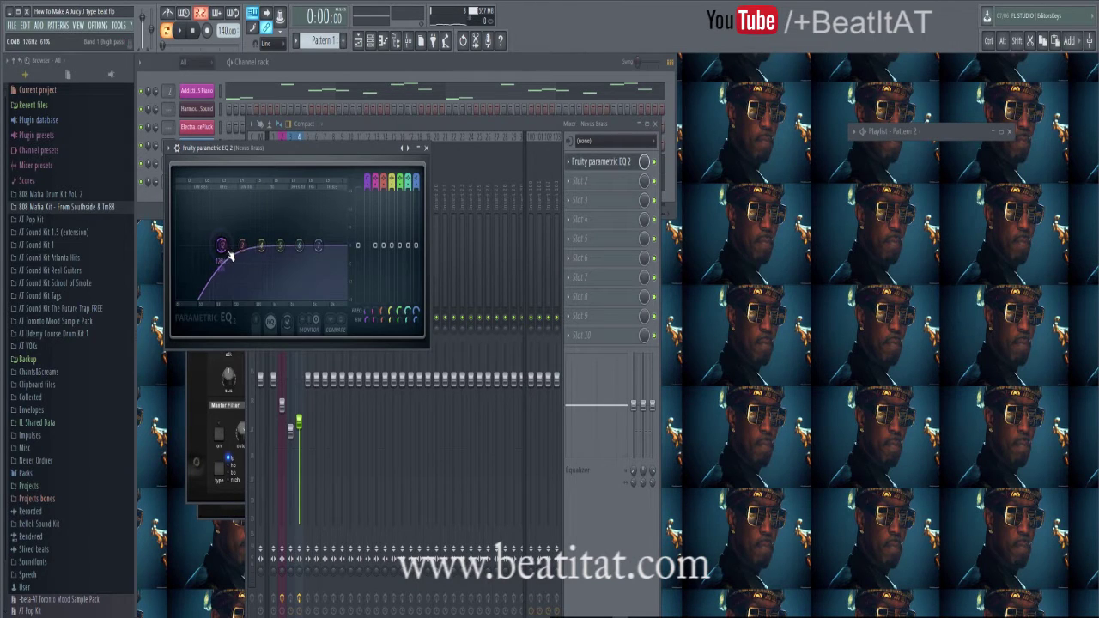
{"action": "key", "text": "space"}
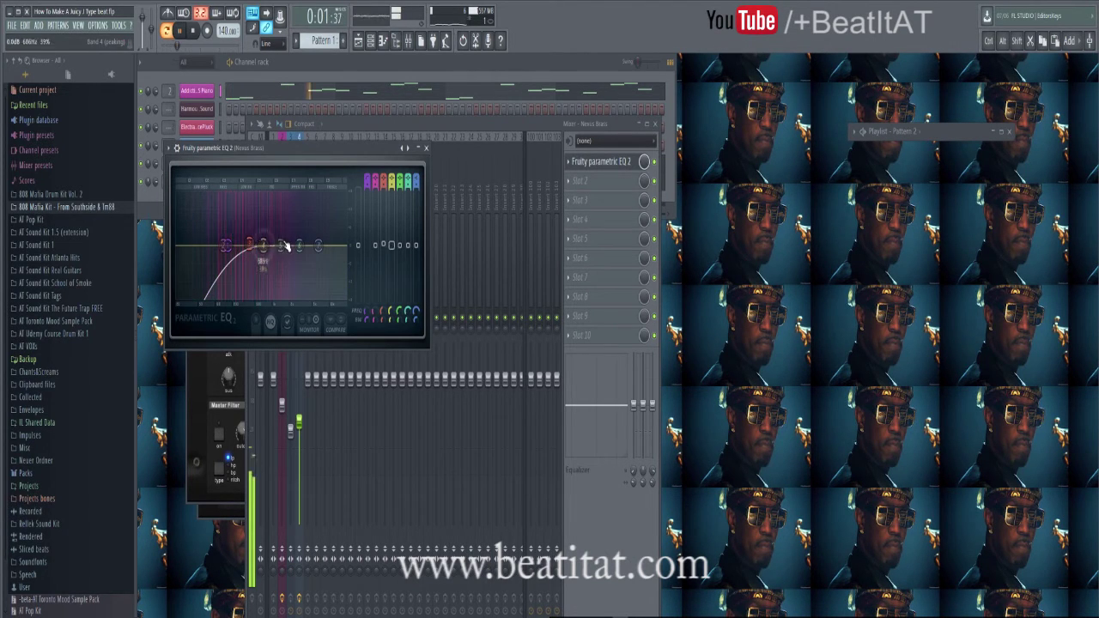
{"action": "left_click_drag", "start_coordinate": [276, 244], "coordinate": [250, 247]}
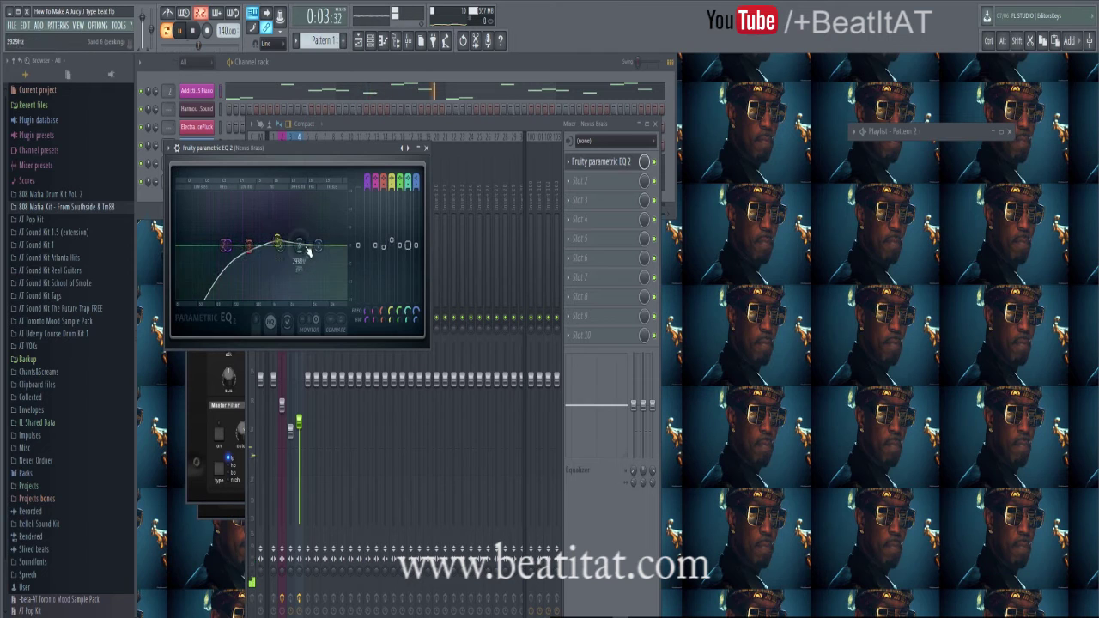
{"action": "left_click_drag", "start_coordinate": [318, 247], "coordinate": [316, 260]}
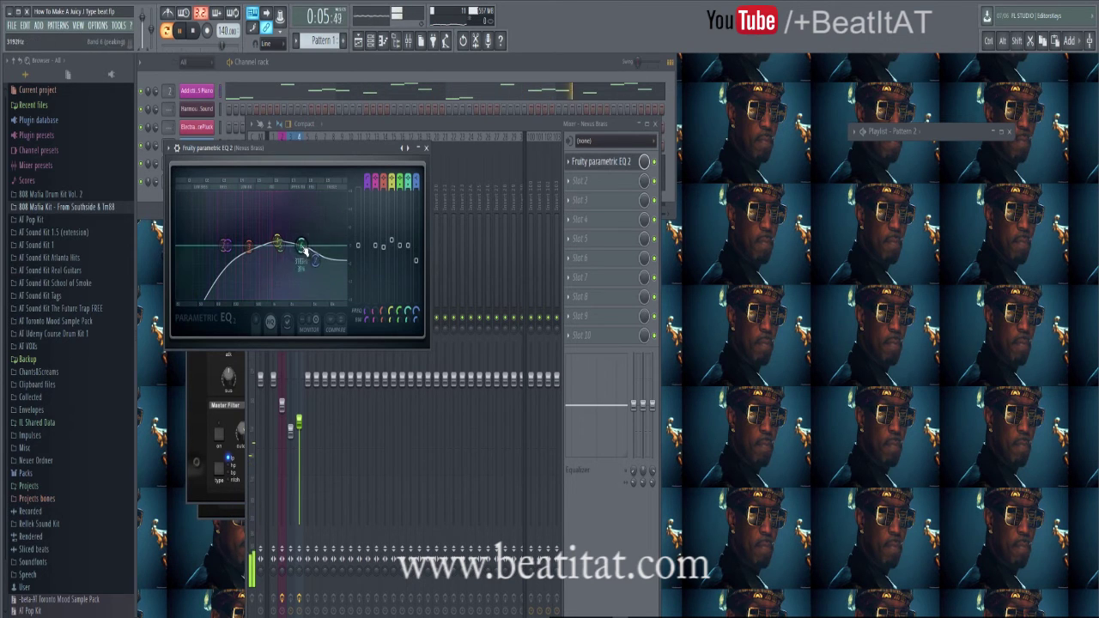
{"action": "left_click", "coordinate": [426, 148]}
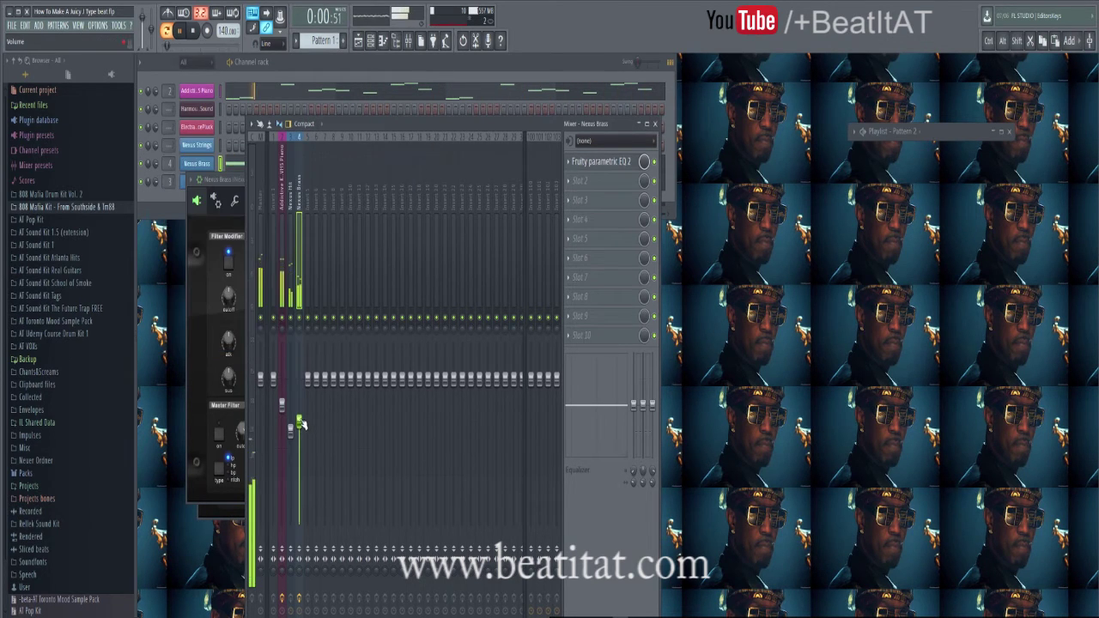
Open the Nexus Strings piano roll and place a short D5 note at the start of bar 1
{"action": "left_click", "coordinate": [196, 145]}
{"action": "right_click", "coordinate": [215, 143]}
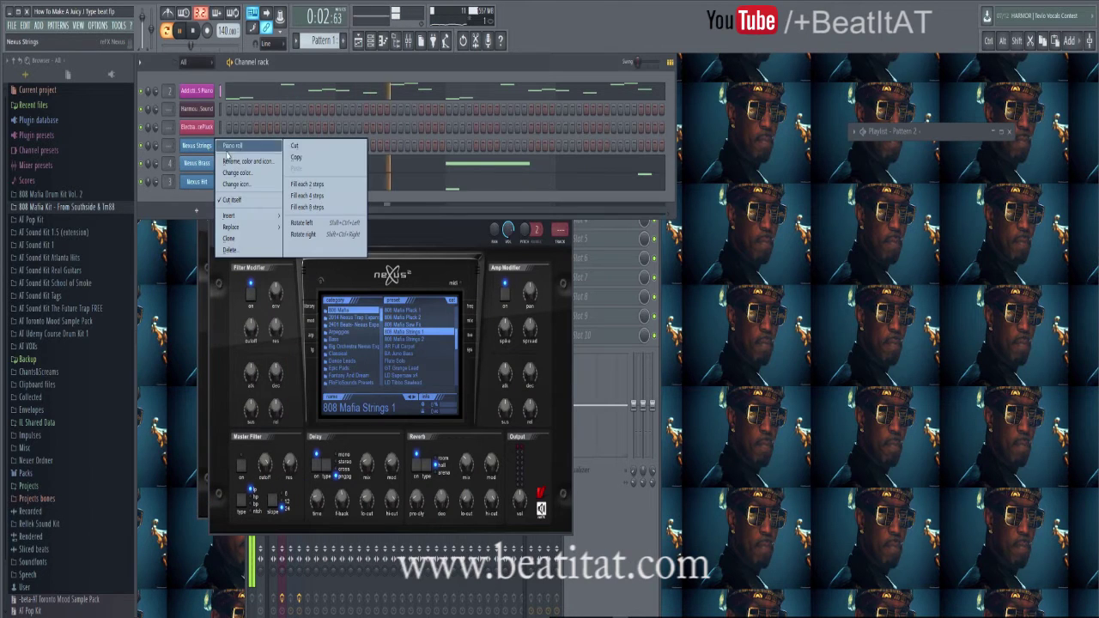
{"action": "left_click", "coordinate": [234, 146]}
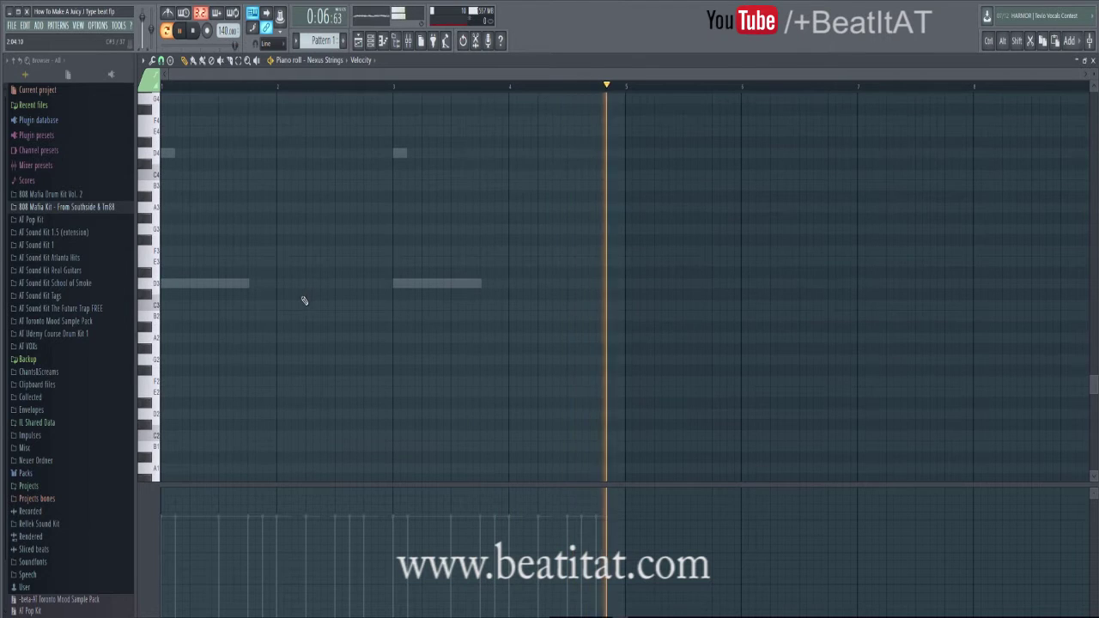
{"action": "scroll", "coordinate": [257, 254], "scroll_direction": "up", "scroll_amount": 3}
{"action": "scroll", "coordinate": [171, 206], "scroll_direction": "up", "scroll_amount": 4}
{"action": "key", "text": "space"}
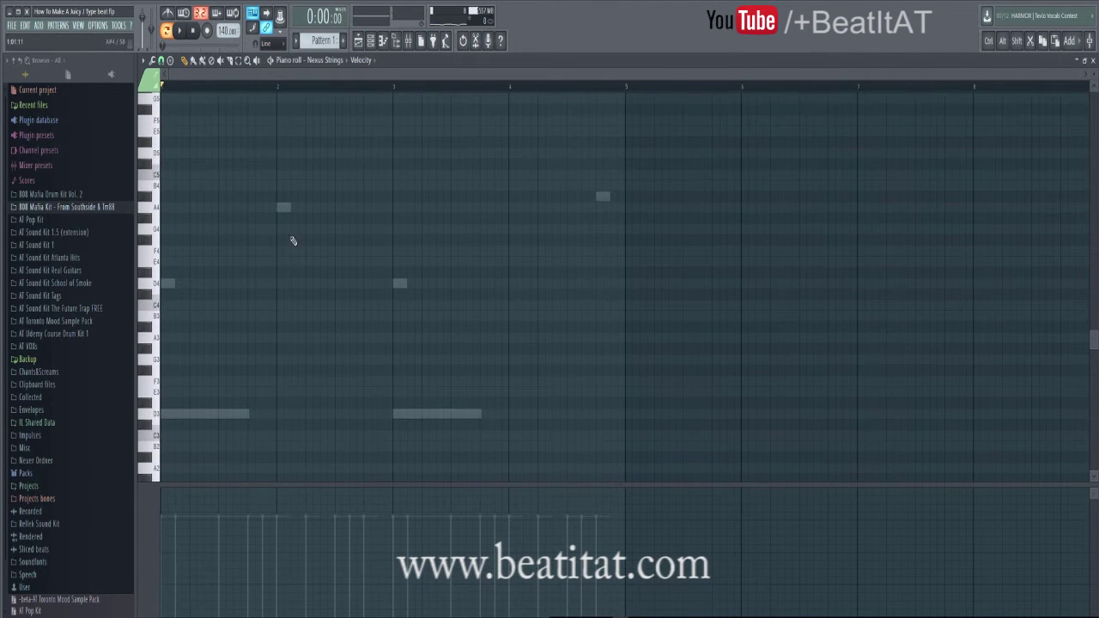
{"action": "scroll", "coordinate": [292, 241], "scroll_direction": "up", "scroll_amount": 6}
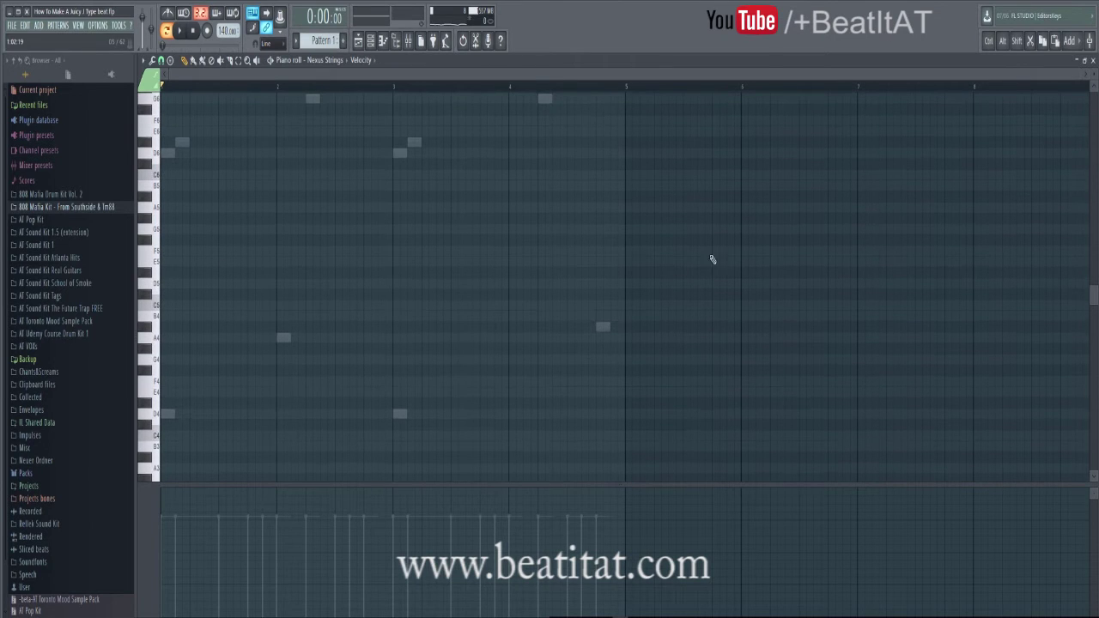
{"action": "scroll", "coordinate": [292, 279], "scroll_direction": "up", "scroll_amount": 9}
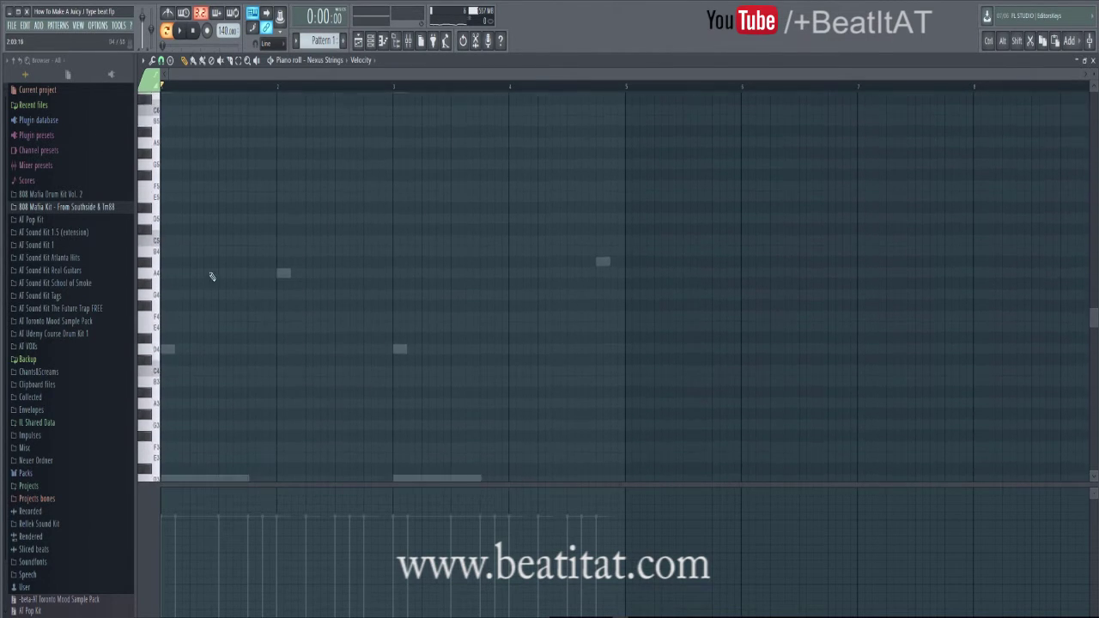
{"action": "scroll", "coordinate": [329, 363], "scroll_direction": "down", "scroll_amount": 10}
{"action": "scroll", "coordinate": [473, 336], "scroll_direction": "up", "scroll_amount": 9}
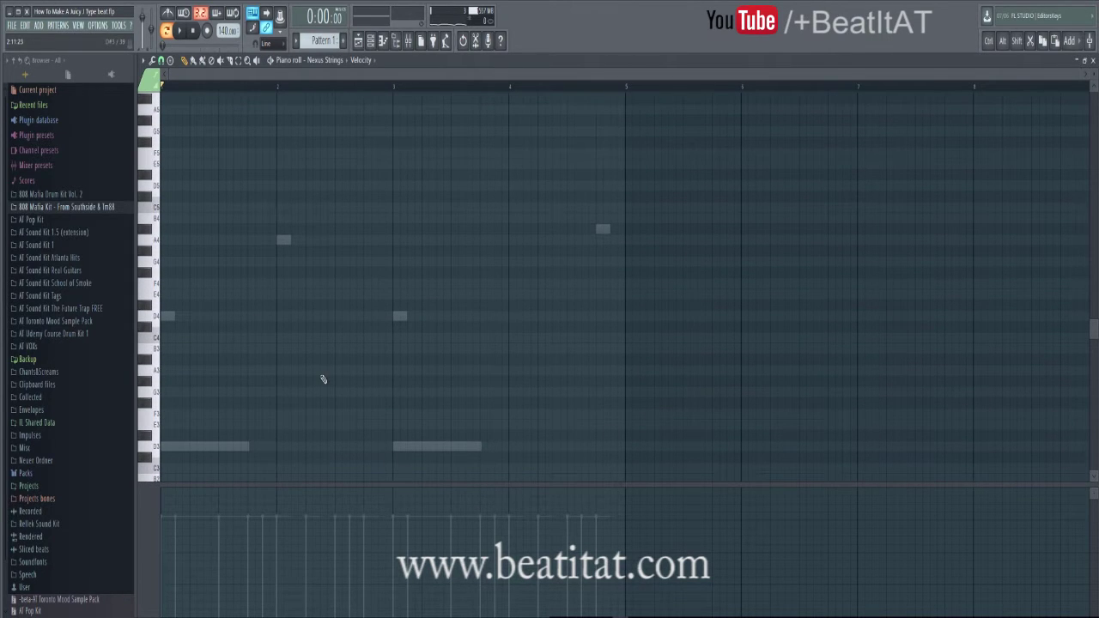
{"action": "scroll", "coordinate": [323, 380], "scroll_direction": "up", "scroll_amount": 5}
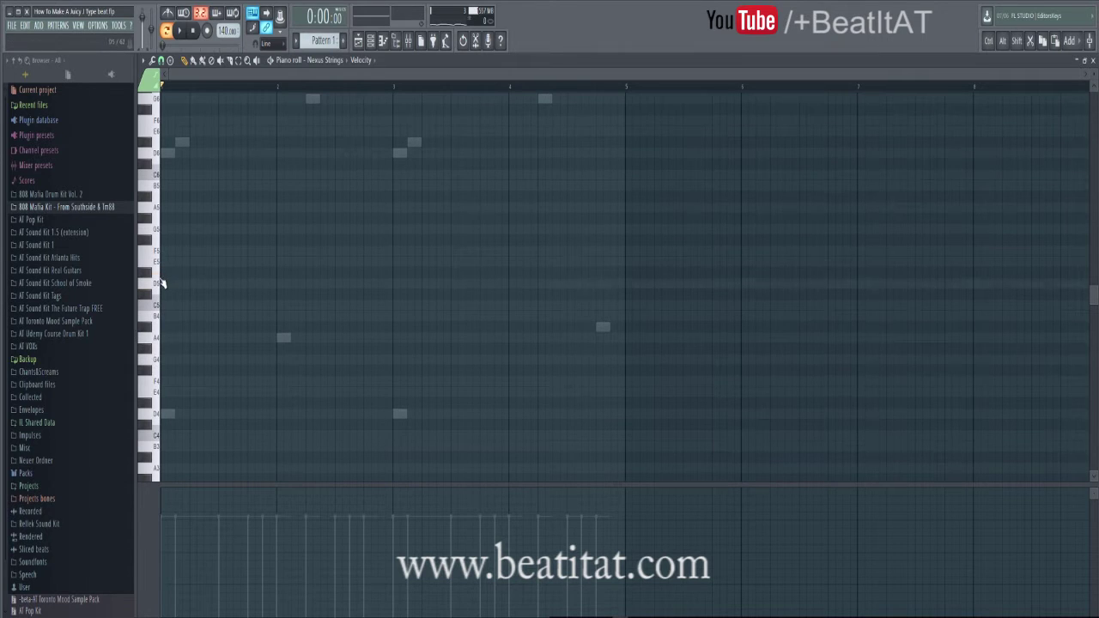
{"action": "left_click_drag", "start_coordinate": [177, 141], "coordinate": [154, 155]}
{"action": "key", "text": "space"}
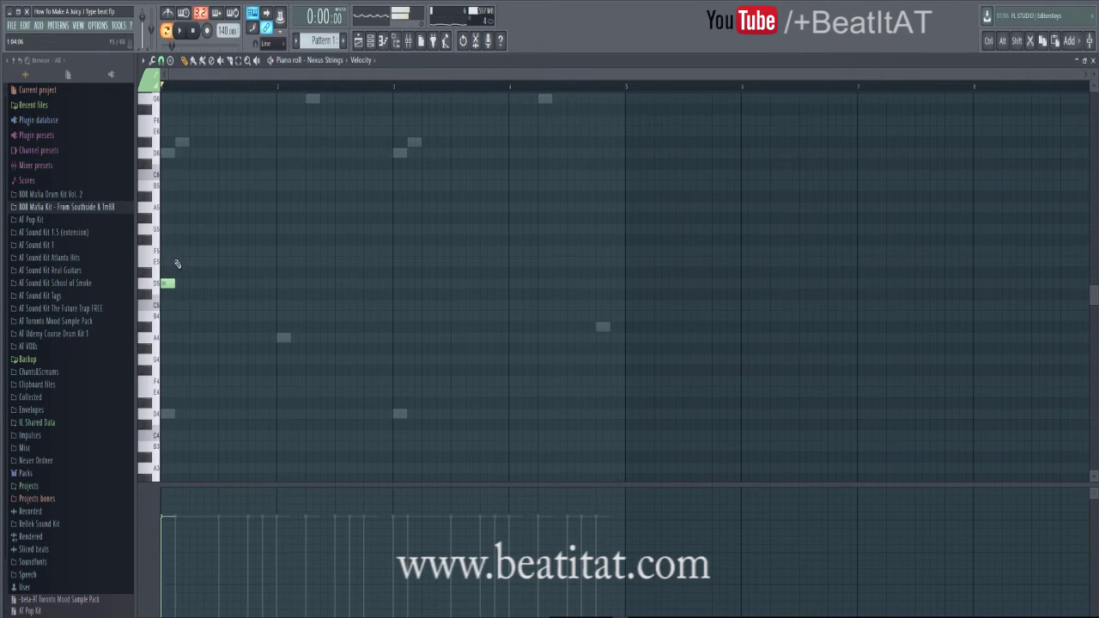
Continue the Nexus Strings melody in bar 1 with consecutive short notes D#5, A6 and A#6, and play it back
{"action": "scroll", "coordinate": [174, 262], "scroll_direction": "up", "scroll_amount": 3}
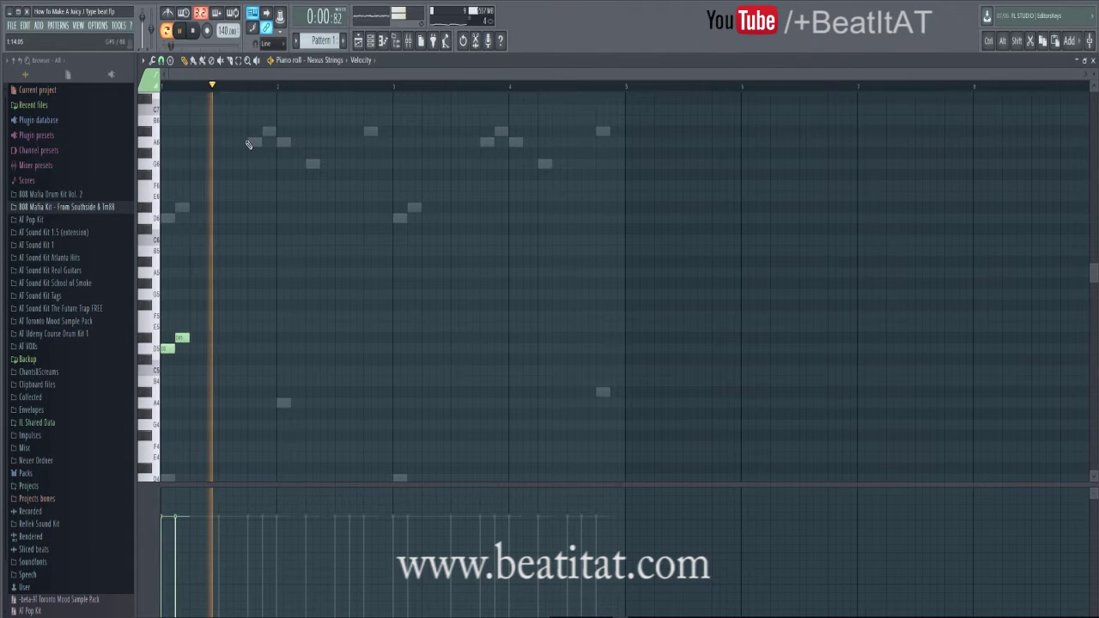
{"action": "left_click", "coordinate": [250, 141]}
{"action": "key", "text": "space"}
{"action": "left_click_drag", "start_coordinate": [191, 152], "coordinate": [194, 142]}
{"action": "left_click", "coordinate": [209, 131]}
{"action": "key", "text": "space"}
{"action": "key", "text": "space"}
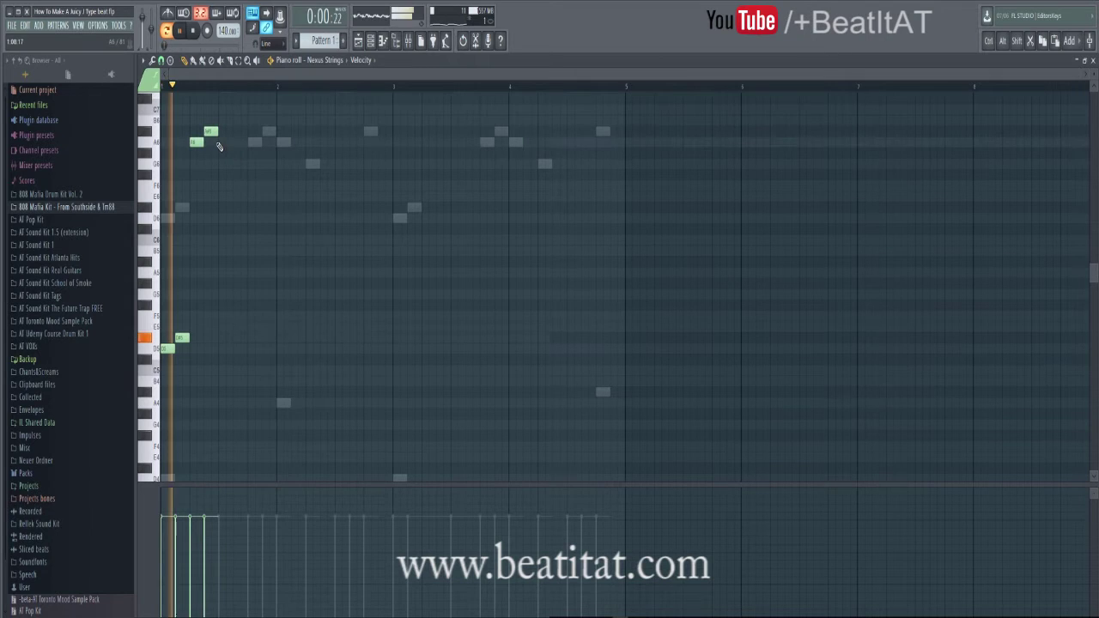
Extend the Nexus Strings melody in bar 1 with another A6 followed by an A#6 note
{"action": "left_click", "coordinate": [221, 142]}
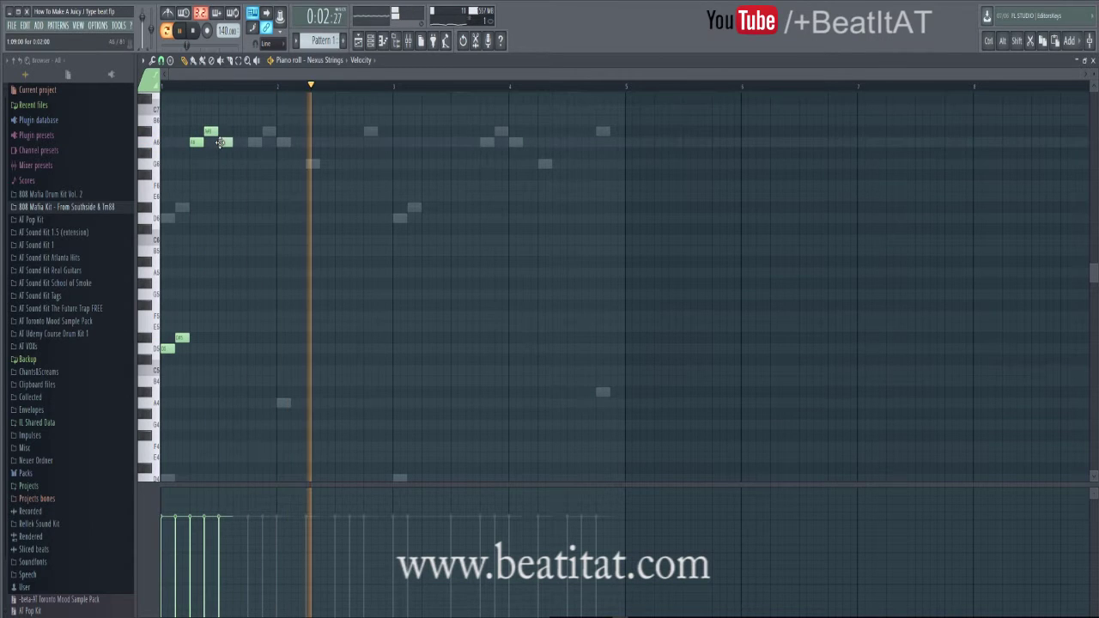
{"action": "left_click", "coordinate": [238, 206]}
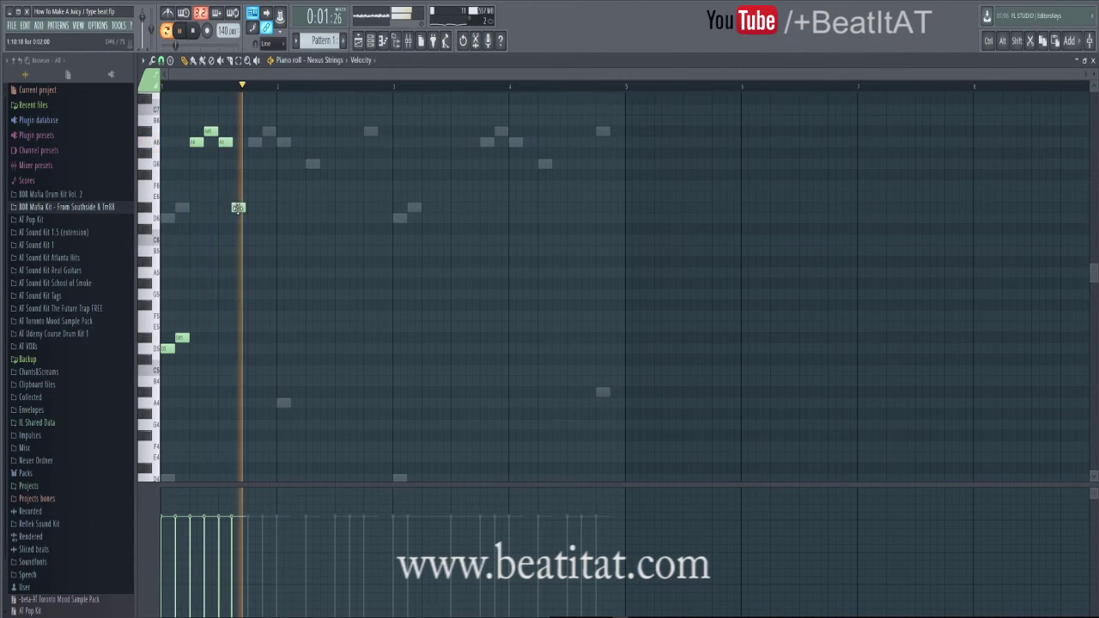
{"action": "left_click_drag", "start_coordinate": [238, 207], "coordinate": [240, 132]}
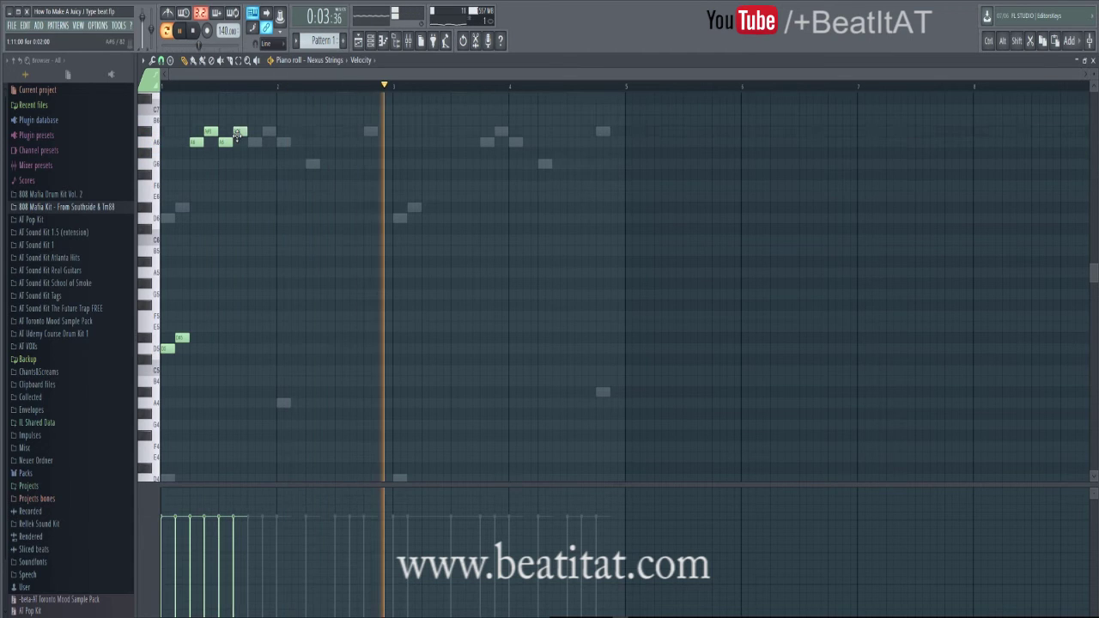
Continue the Nexus Strings melody at the end of bar 1 with short D6 and D#6 notes, and play it back
{"action": "key", "text": "space"}
{"action": "key", "text": "space"}
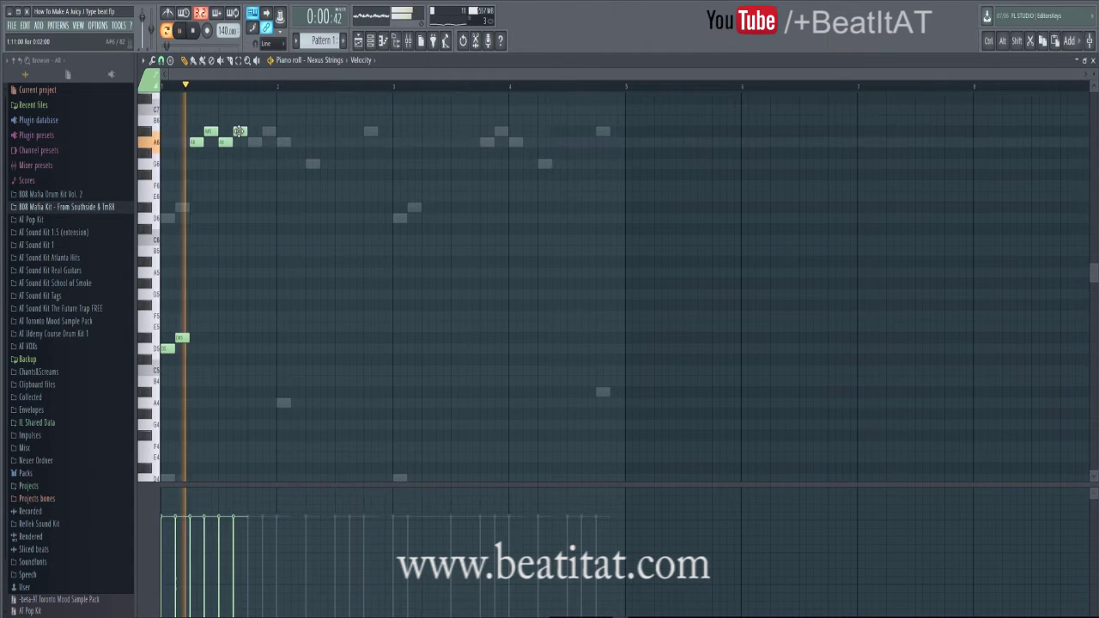
{"action": "left_click", "coordinate": [258, 317]}
{"action": "key", "text": "space"}
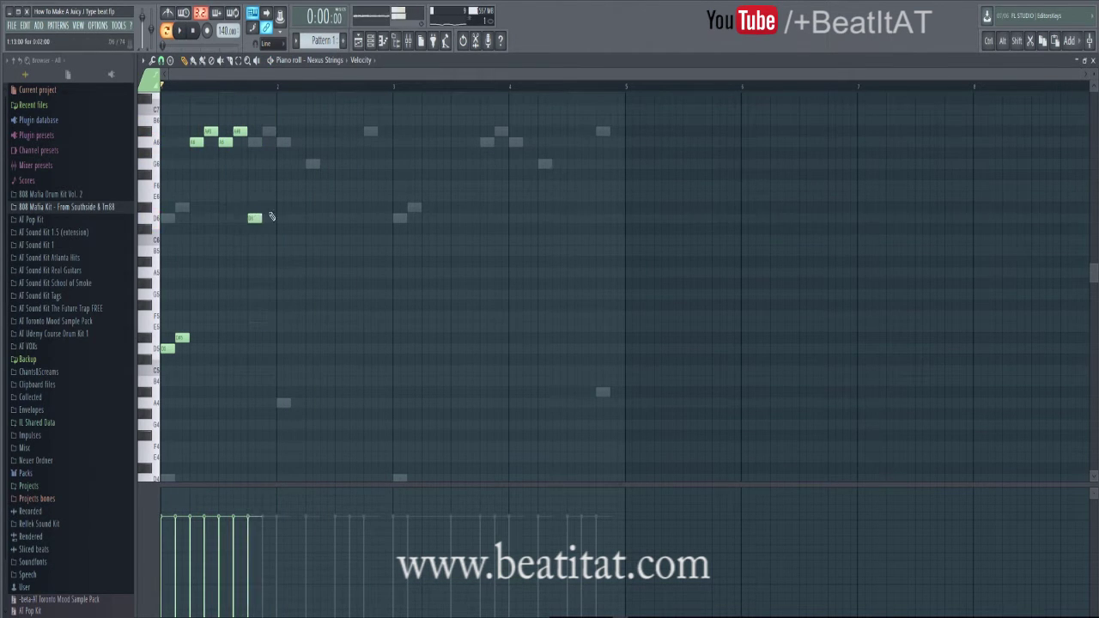
{"action": "left_click", "coordinate": [266, 207]}
{"action": "key", "text": "space"}
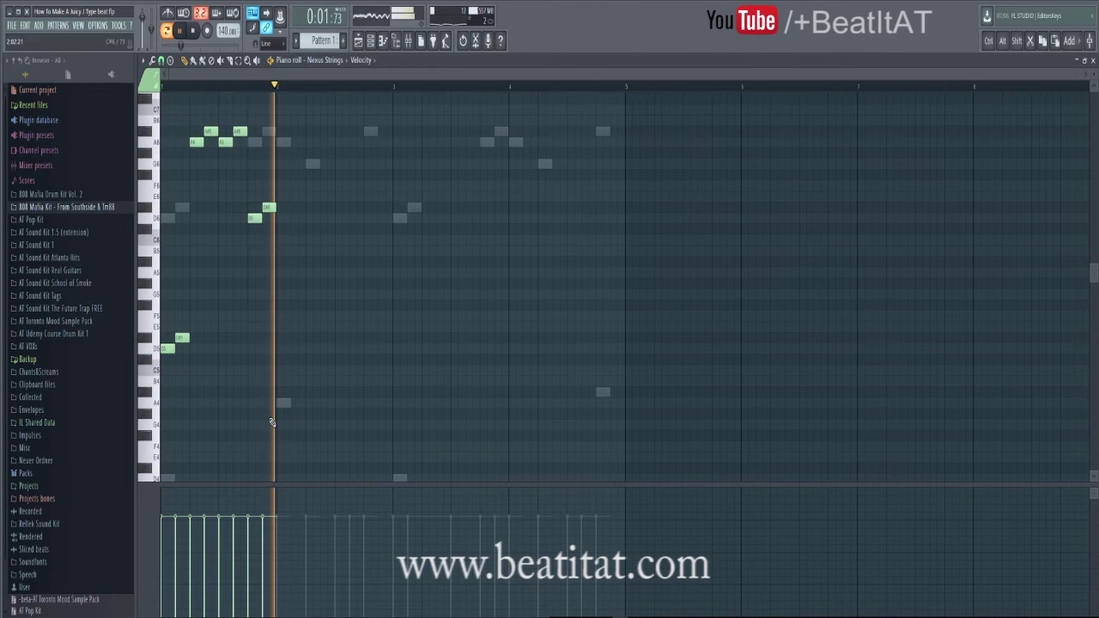
{"action": "key", "text": "space"}
{"action": "key", "text": "space"}
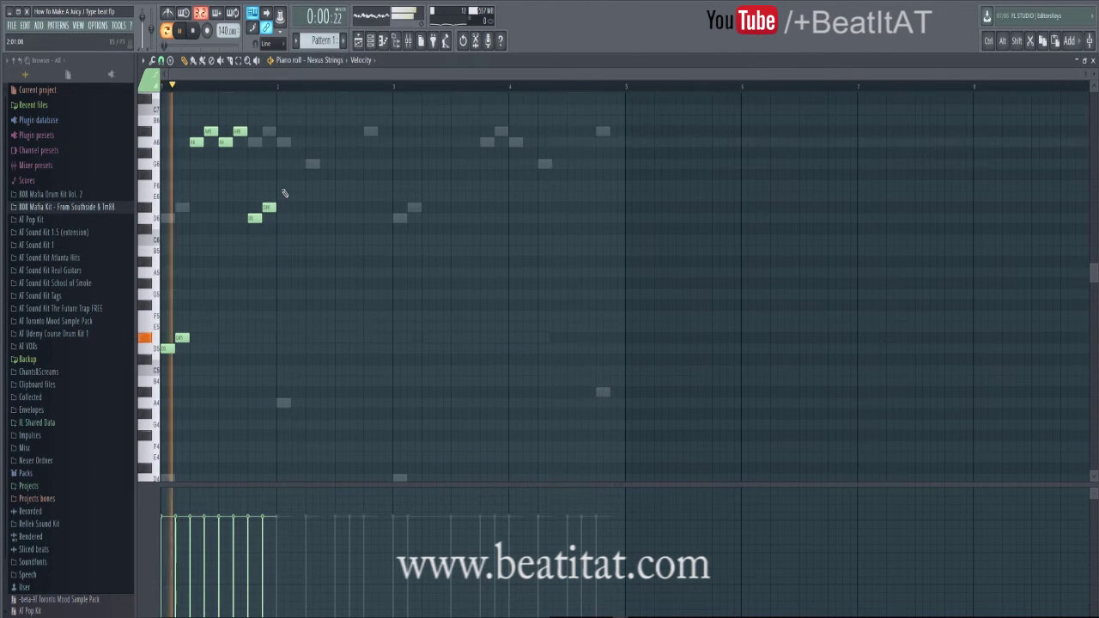
Fill bar 2 of the Nexus Strings melody with a half-bar A5 note followed by a half-bar G5 note
{"action": "left_click", "coordinate": [283, 142]}
{"action": "left_click", "coordinate": [312, 164]}
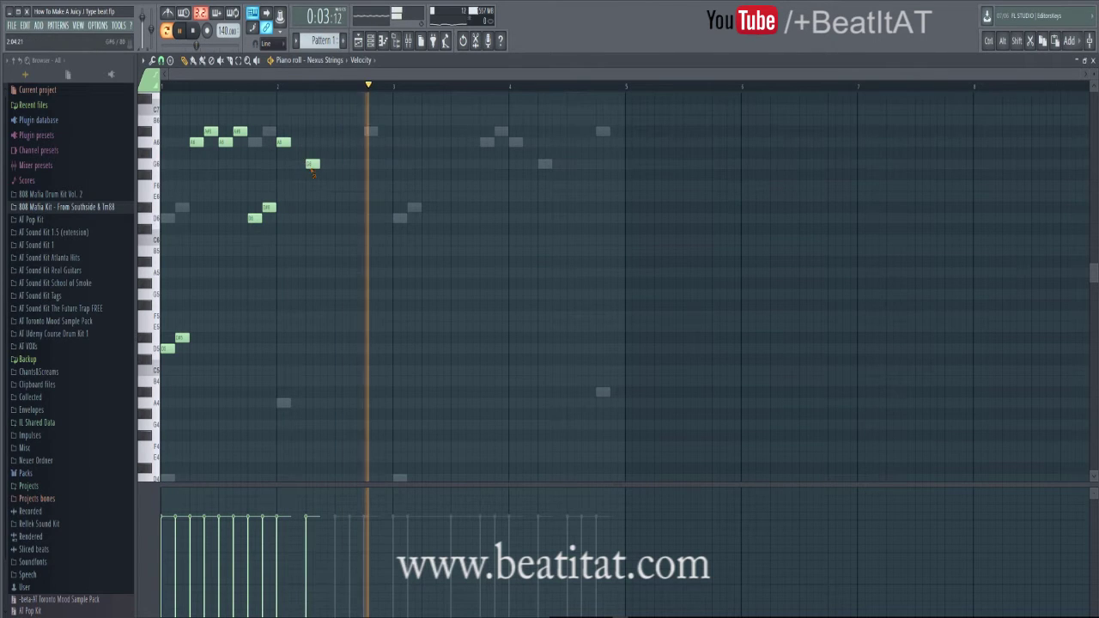
{"action": "right_click", "coordinate": [311, 165]}
{"action": "left_click_drag", "start_coordinate": [291, 142], "coordinate": [333, 164]}
{"action": "left_click", "coordinate": [324, 144], "text": "ctrl"}
{"action": "key", "text": "ctrl+Down"}
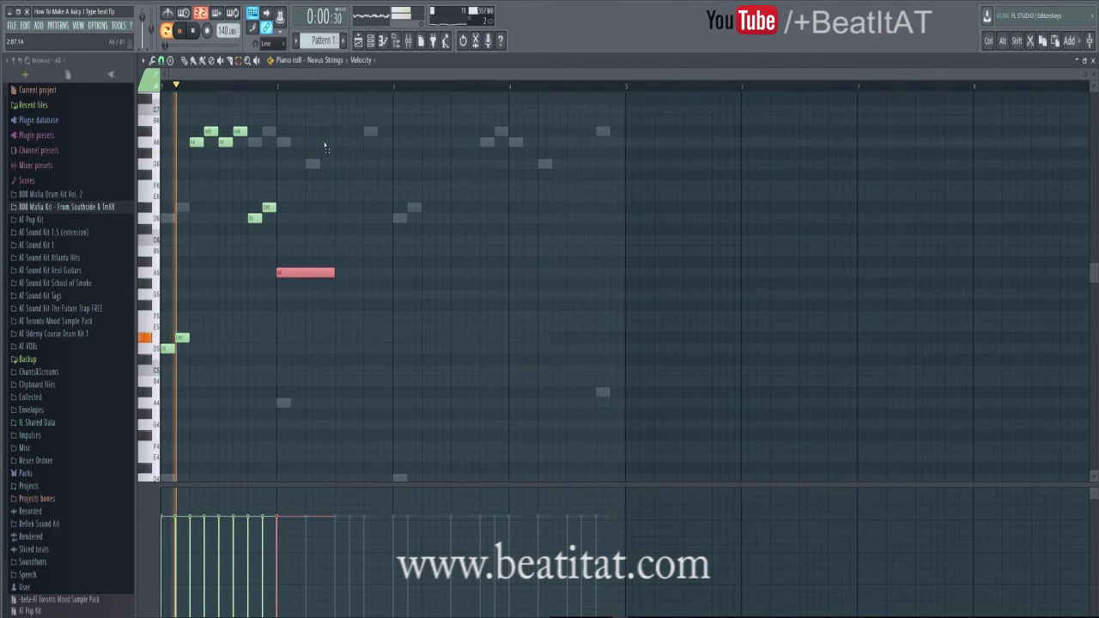
{"action": "key", "text": "ctrl+b"}
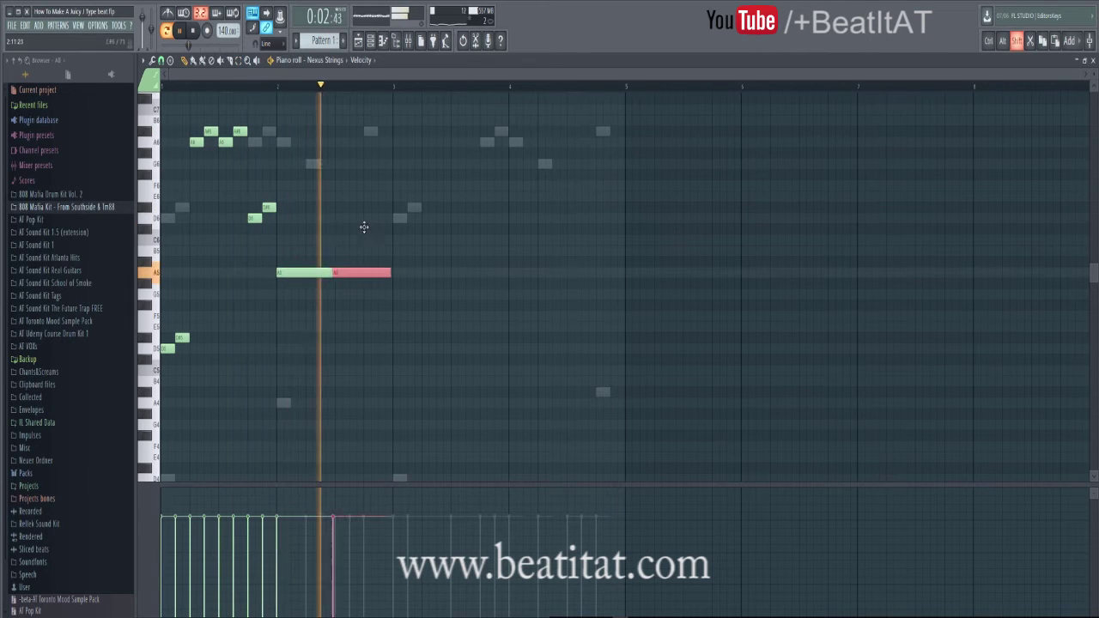
{"action": "left_click_drag", "start_coordinate": [354, 277], "coordinate": [359, 298]}
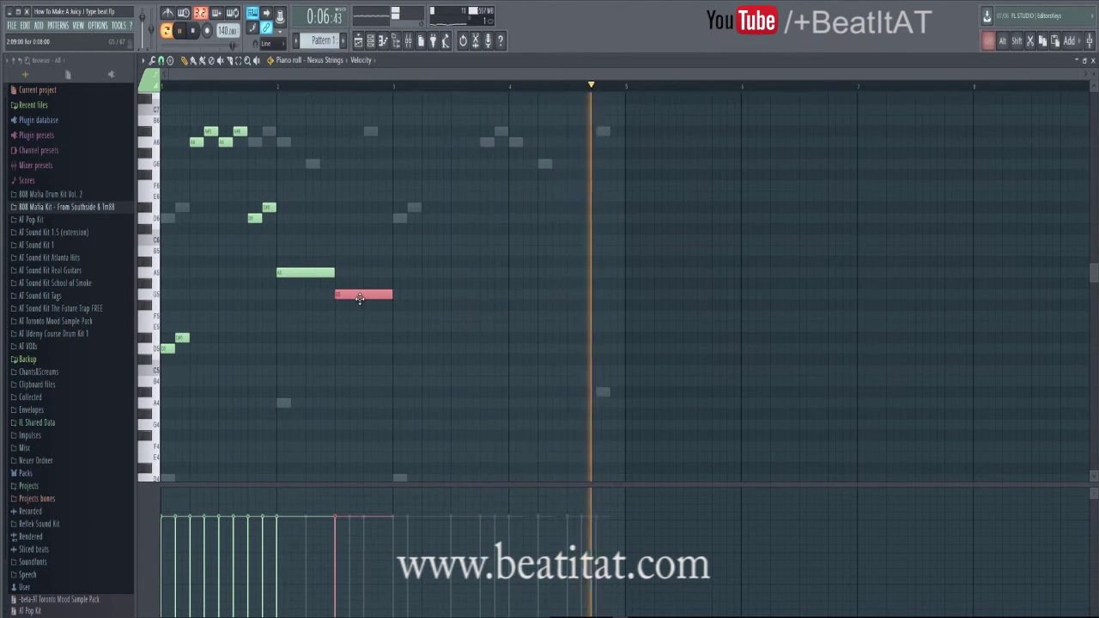
Try the whole Nexus Strings melody one octave lower and return it to its original octave
{"action": "key", "text": "ctrl+a"}
{"action": "scroll", "coordinate": [358, 297], "scroll_direction": "up", "scroll_amount": 4}
{"action": "scroll", "coordinate": [364, 249], "scroll_direction": "down", "scroll_amount": 5}
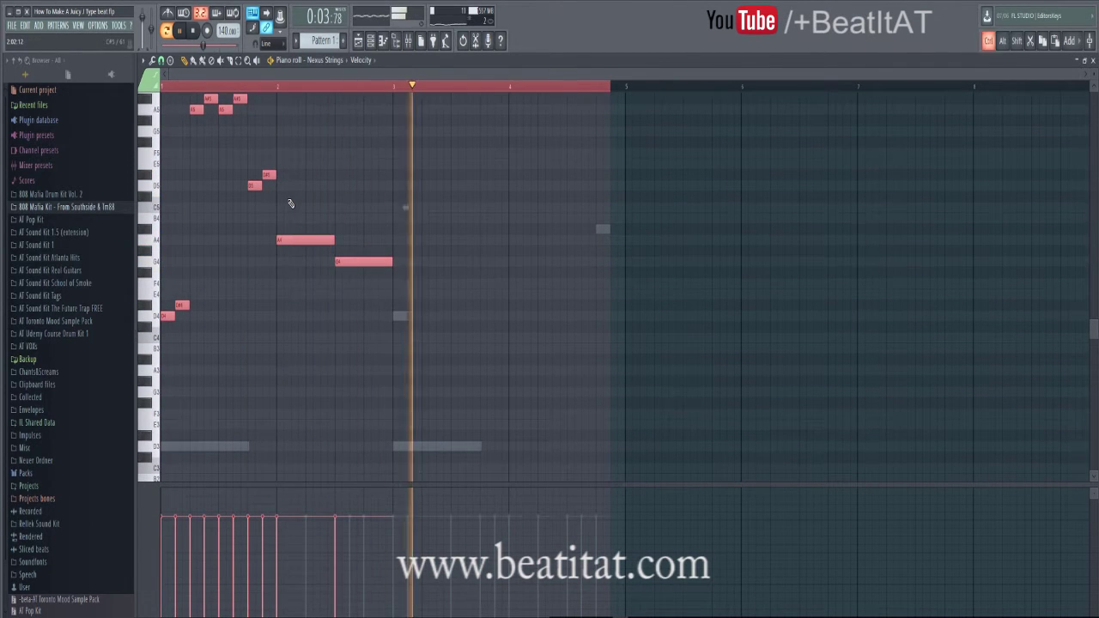
{"action": "key", "text": "ctrl+Up"}
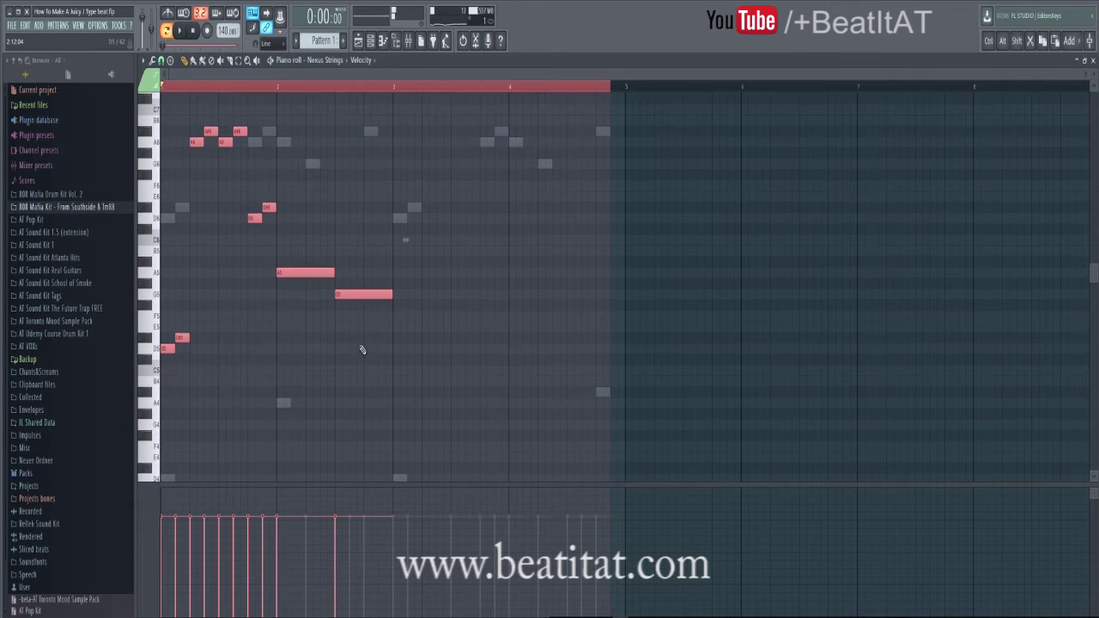
Delete all Nexus Strings notes and draw a three-beat D5 note at the start of bar 1
{"action": "key", "text": "ctrl+a"}
{"action": "key", "text": "Delete"}
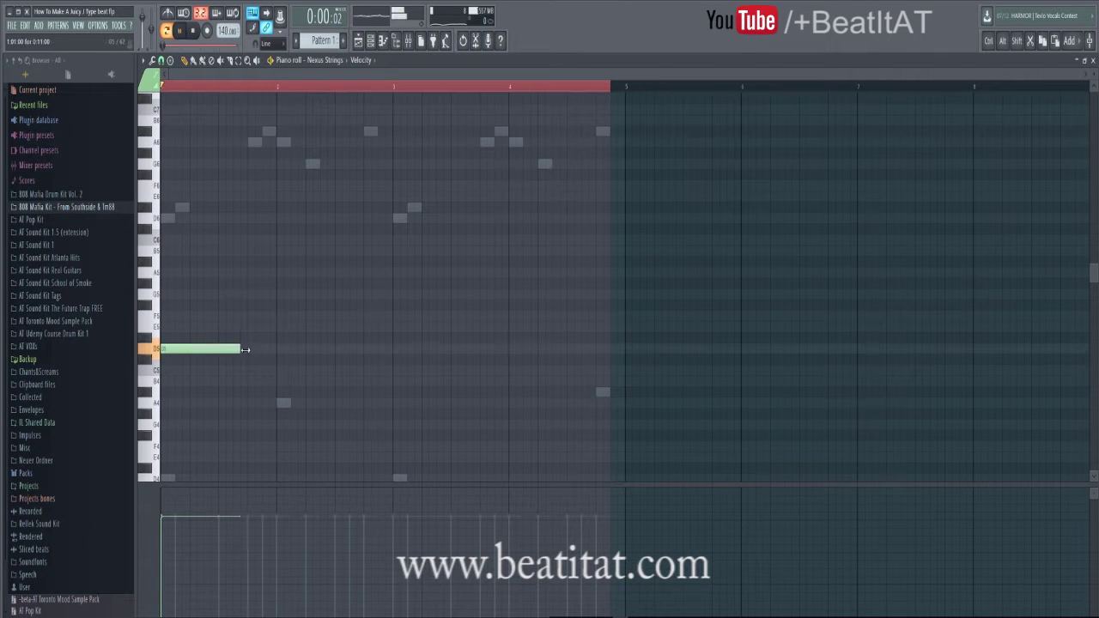
{"action": "left_click_drag", "start_coordinate": [246, 350], "coordinate": [248, 349]}
{"action": "key", "text": "space"}
Add a D#6 note directly after the D5 note, shorten it to two beats, and play the phrase back
{"action": "left_click", "coordinate": [249, 207]}
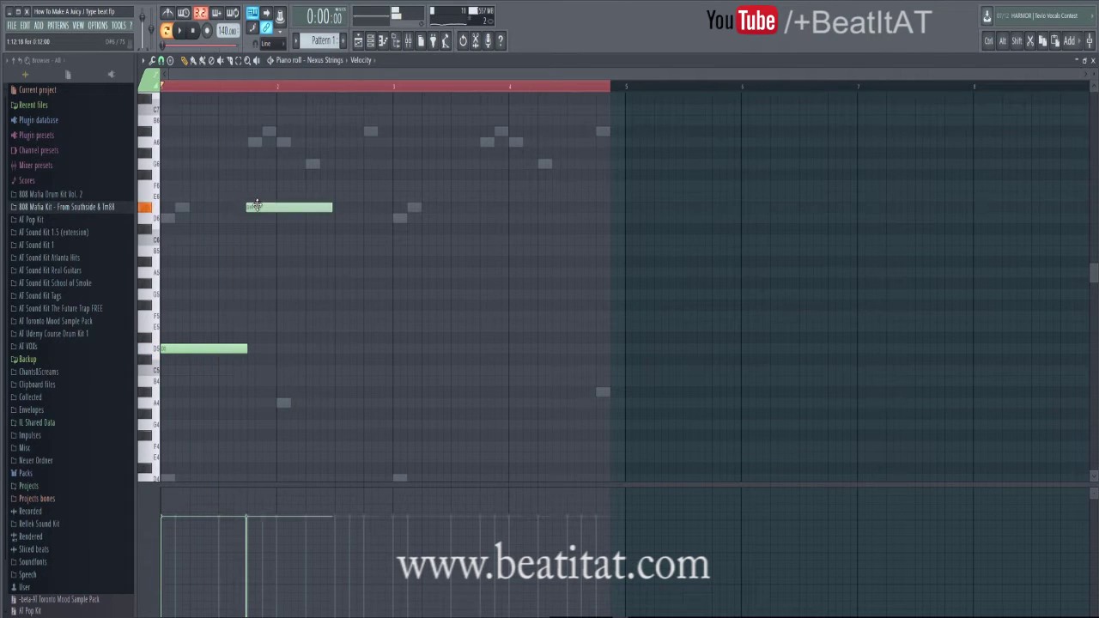
{"action": "mouse_move", "coordinate": [257, 205]}
{"action": "left_mouse_down"}
{"action": "mouse_move", "coordinate": [264, 333]}
{"action": "mouse_move", "coordinate": [262, 203]}
{"action": "left_mouse_up"}
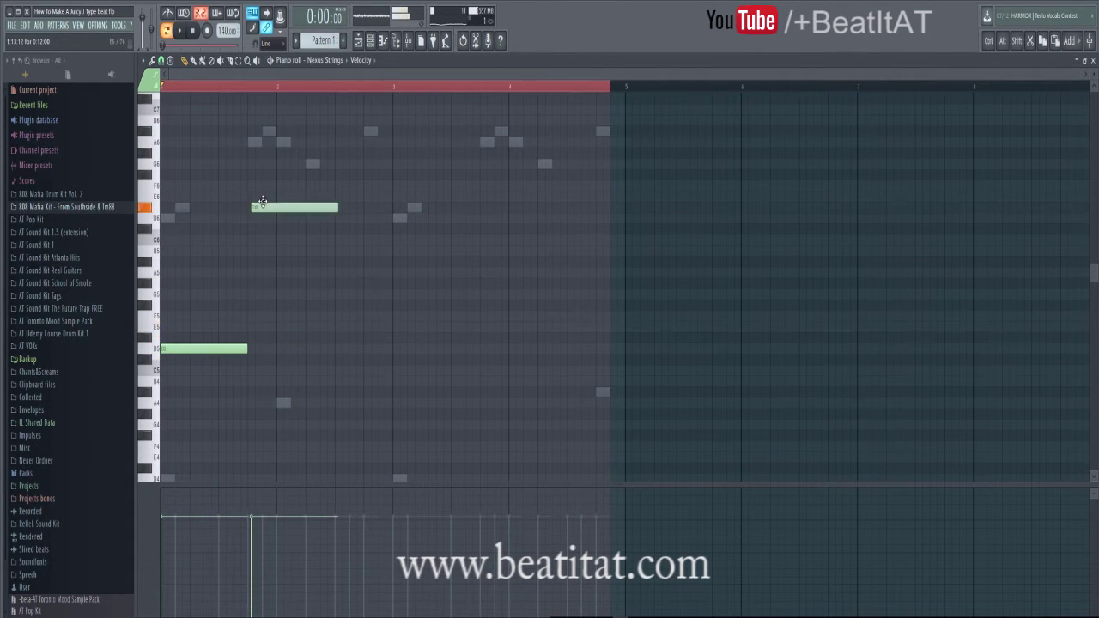
{"action": "key", "text": "space"}
{"action": "left_click_drag", "start_coordinate": [333, 208], "coordinate": [303, 217]}
{"action": "key", "text": "space"}
Place a two-beat A#5 note directly after the D#6 note, followed by an A5 note starting on beat 4 of bar 2
{"action": "left_click", "coordinate": [309, 164]}
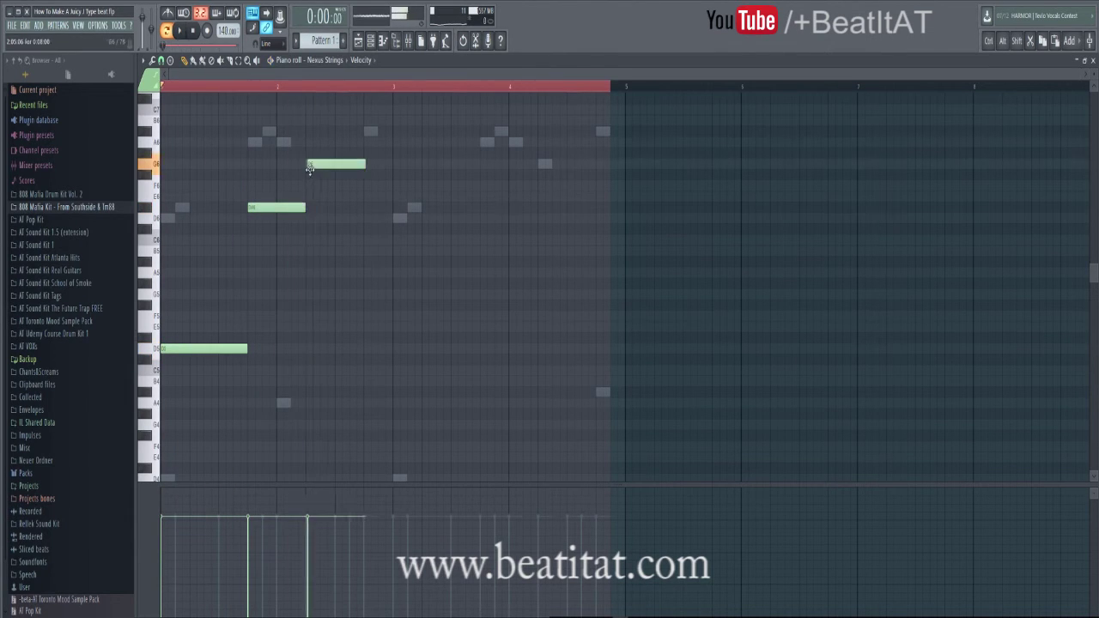
{"action": "left_click_drag", "start_coordinate": [301, 296], "coordinate": [308, 295]}
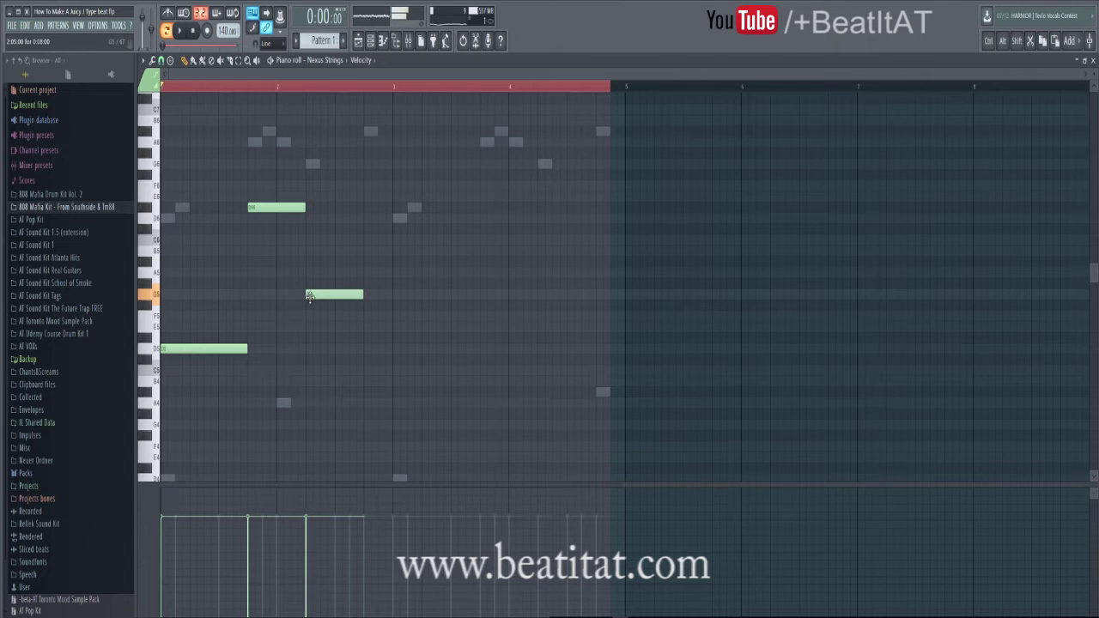
{"action": "key", "text": "space"}
{"action": "left_click", "coordinate": [367, 284]}
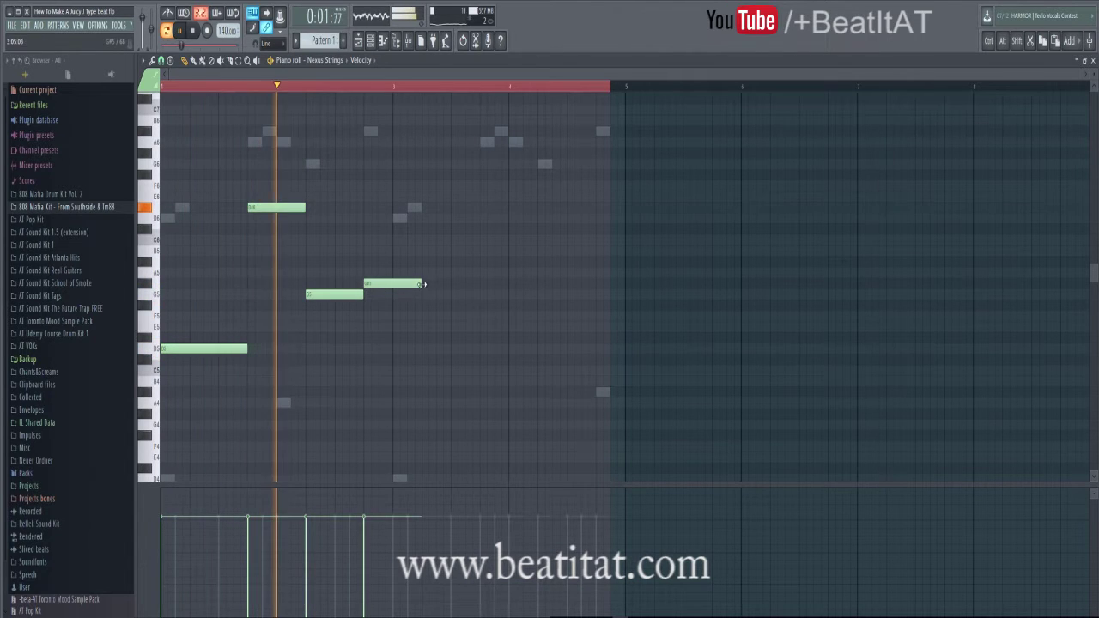
{"action": "left_click_drag", "start_coordinate": [421, 284], "coordinate": [327, 253]}
{"action": "key", "text": "space"}
{"action": "key", "text": "space"}
{"action": "left_click", "coordinate": [365, 274]}
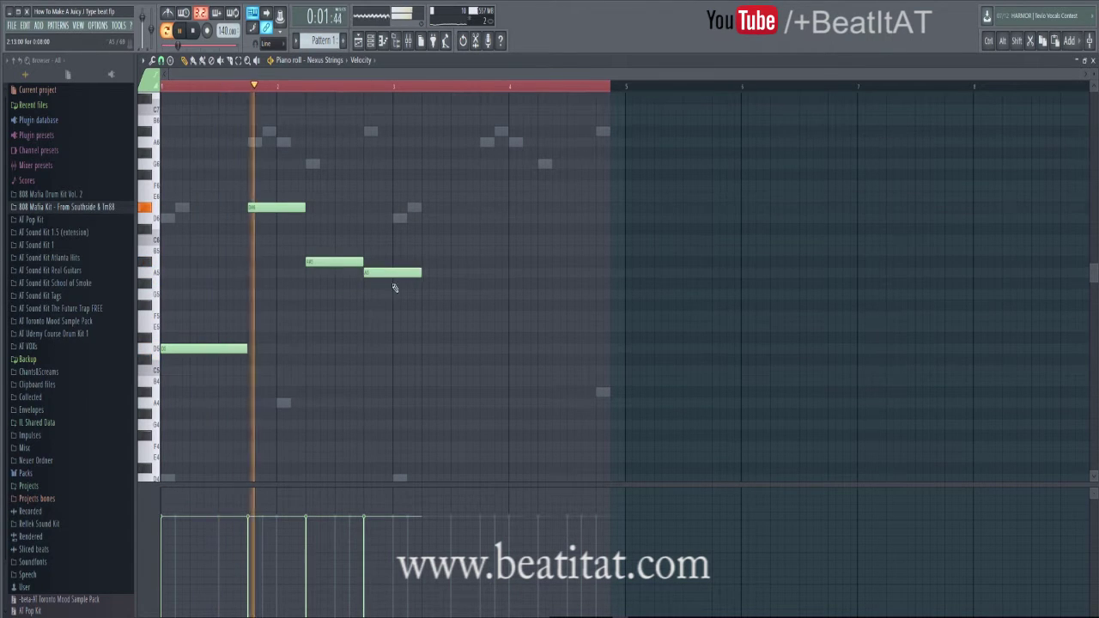
Shorten the A5 note to one beat so it ends with bar 2, and duplicate the two-bar melody into bars 3 and 4
{"action": "left_click_drag", "start_coordinate": [398, 278], "coordinate": [392, 280]}
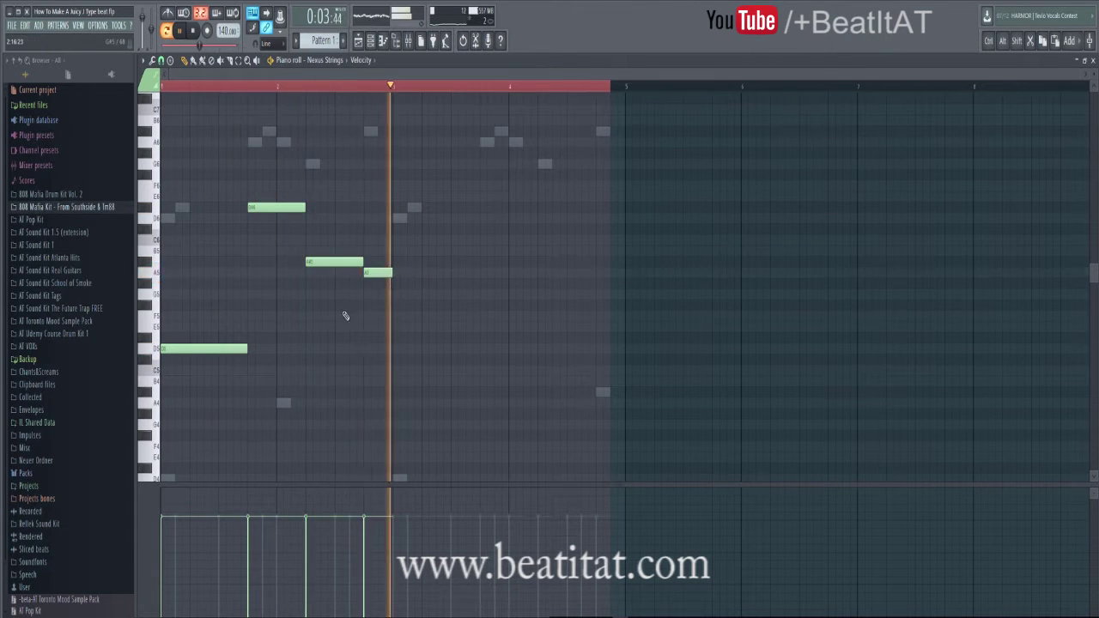
{"action": "key", "text": "ctrl+a"}
{"action": "key", "text": "ctrl+b"}
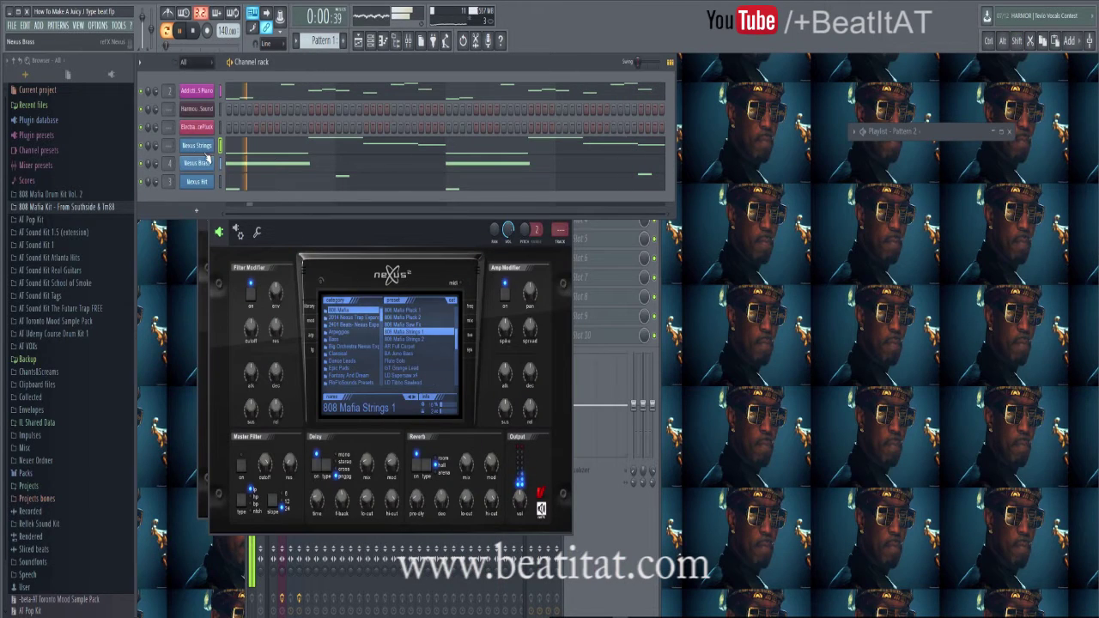
Route the Nexus Strings channel to mixer track 5 and lower that track's volume
{"action": "left_click", "coordinate": [206, 150]}
{"action": "left_click", "coordinate": [206, 149]}
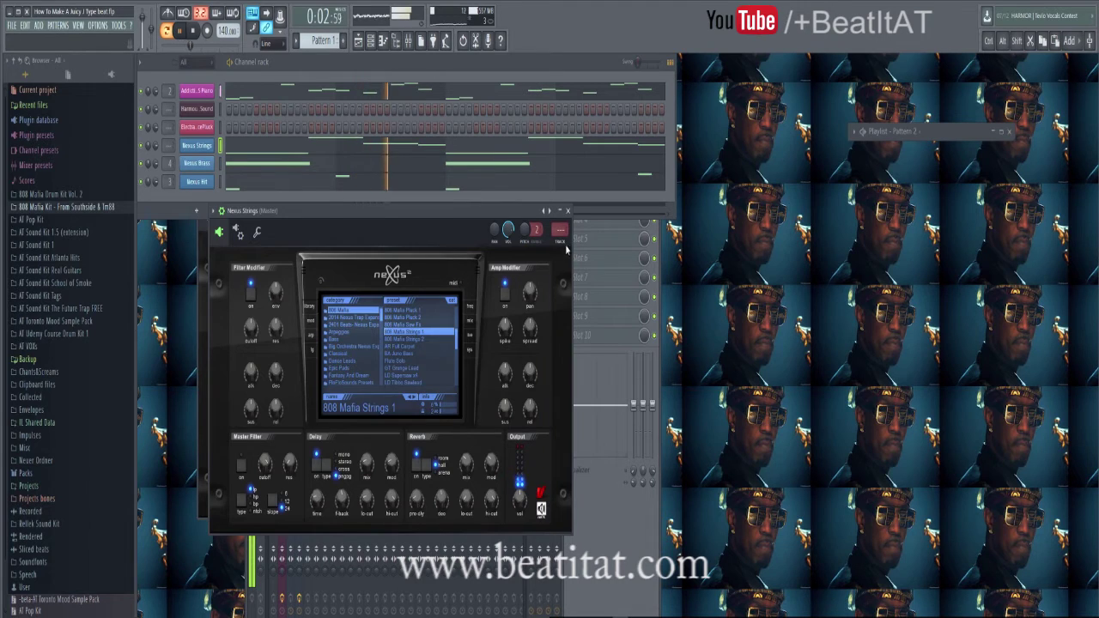
{"action": "key", "text": "F9"}
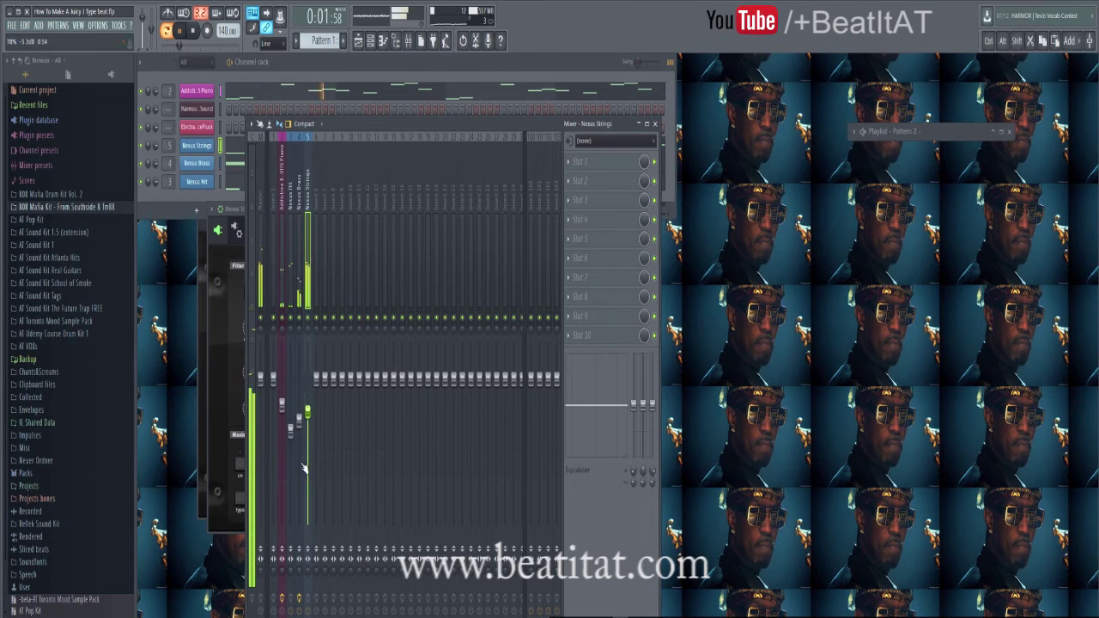
Insert Fruity parametric EQ 2 in slot 1 of the Nexus Strings mixer track and set band 1 to high pass
{"action": "left_click", "coordinate": [589, 163]}
{"action": "left_click", "coordinate": [872, 320]}
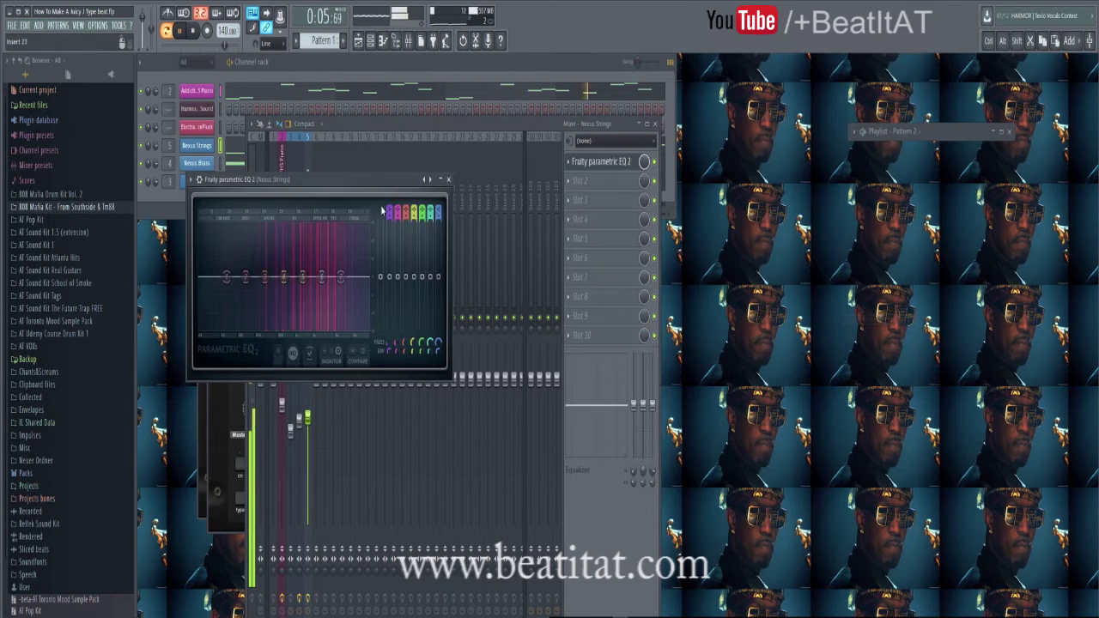
{"action": "left_click_drag", "start_coordinate": [390, 208], "coordinate": [390, 221]}
Raise the strings EQ's high-pass frequency, boost band 6 by 1.5 dB, cut band 5 by 2.1 dB, and close the EQ
{"action": "left_click_drag", "start_coordinate": [229, 280], "coordinate": [262, 297]}
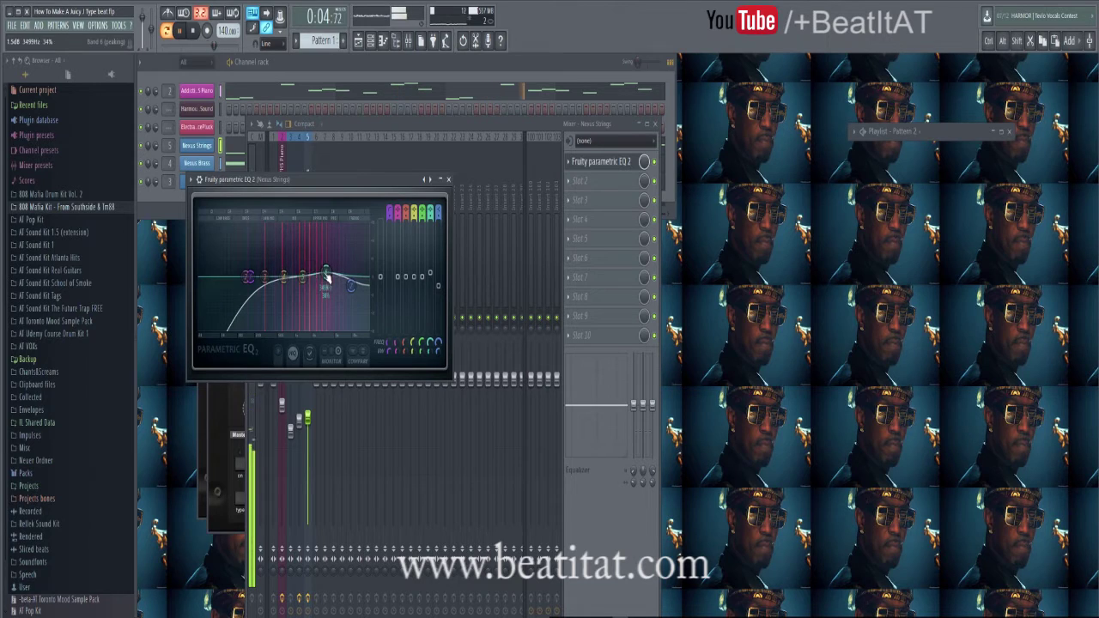
{"action": "left_click_drag", "start_coordinate": [302, 290], "coordinate": [303, 295]}
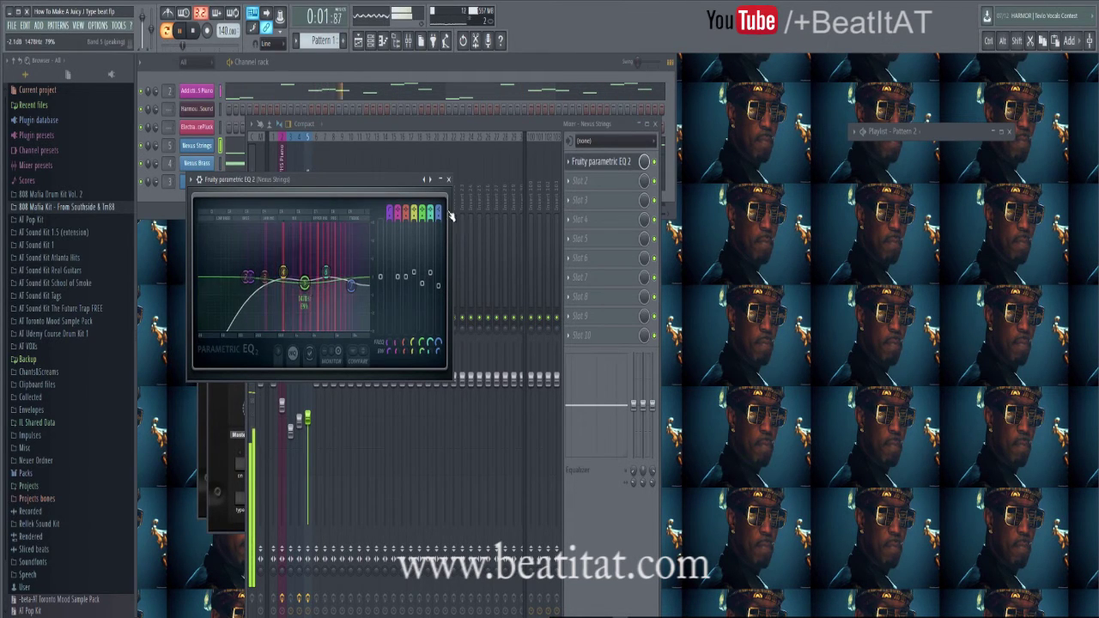
{"action": "left_click", "coordinate": [448, 180]}
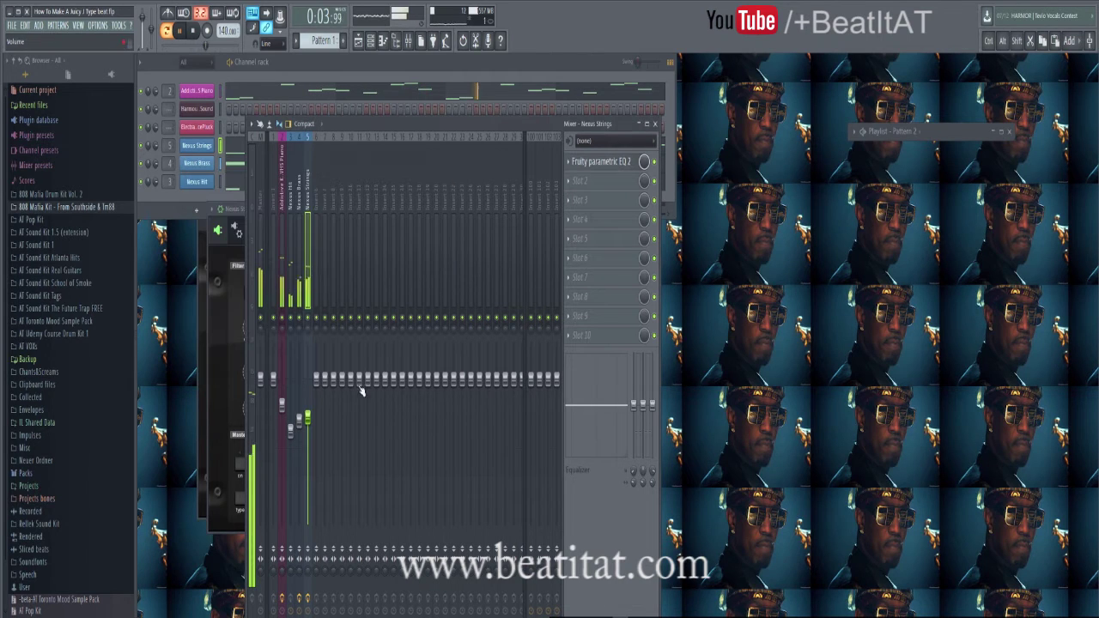
Stop playback, open the Electra2 Scary IcePluck instrument, and check its piano roll
{"action": "left_click", "coordinate": [305, 79]}
{"action": "key", "text": "space"}
{"action": "left_click", "coordinate": [204, 128]}
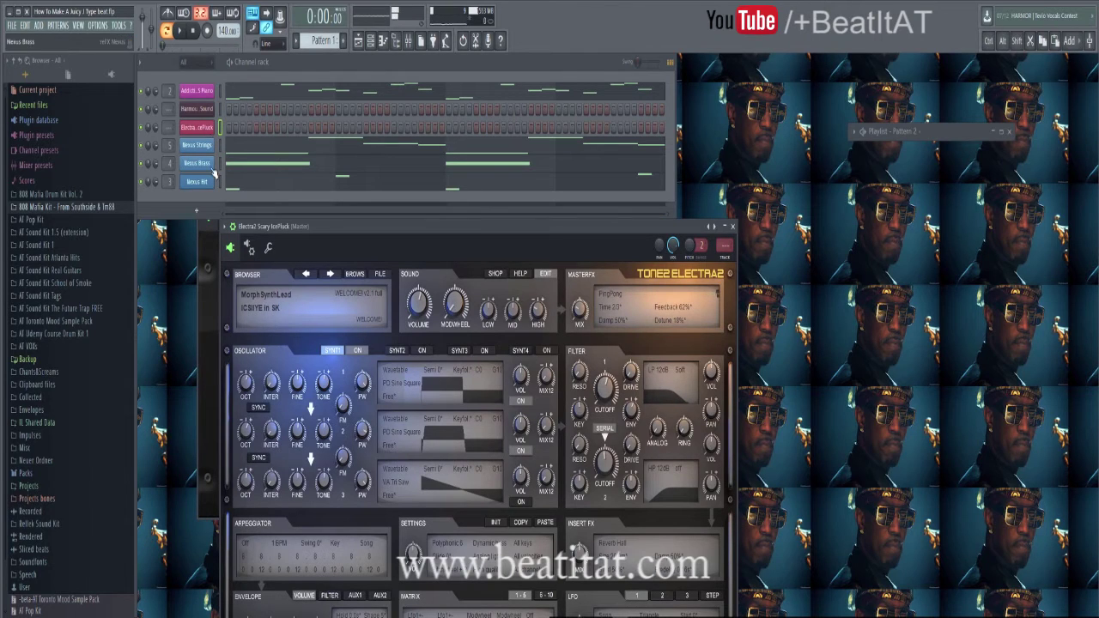
{"action": "right_click", "coordinate": [208, 136]}
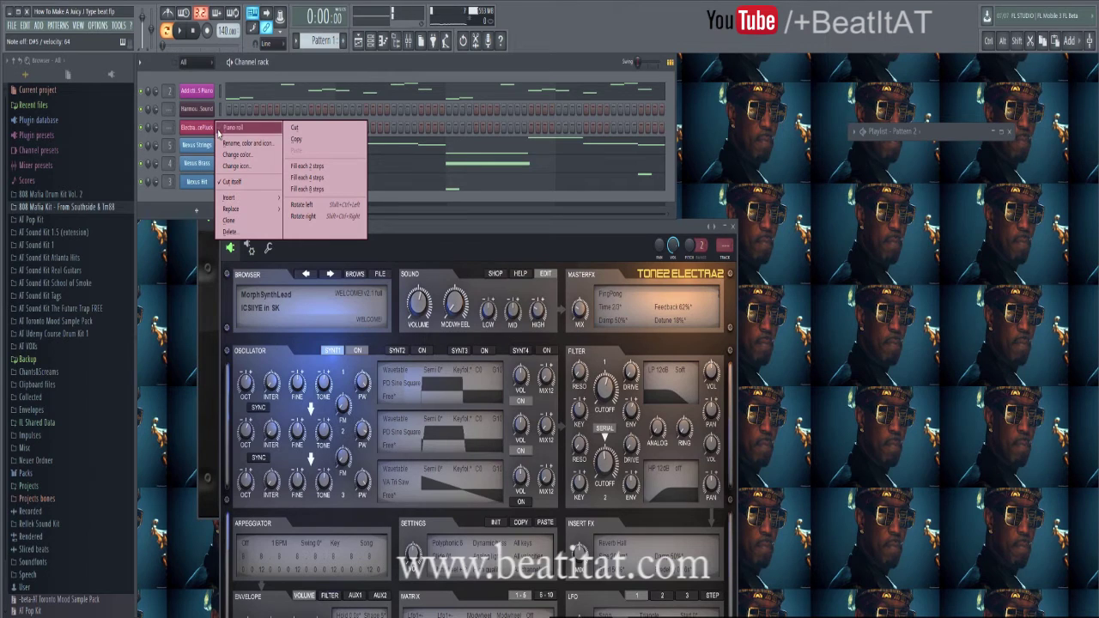
{"action": "left_click", "coordinate": [253, 129]}
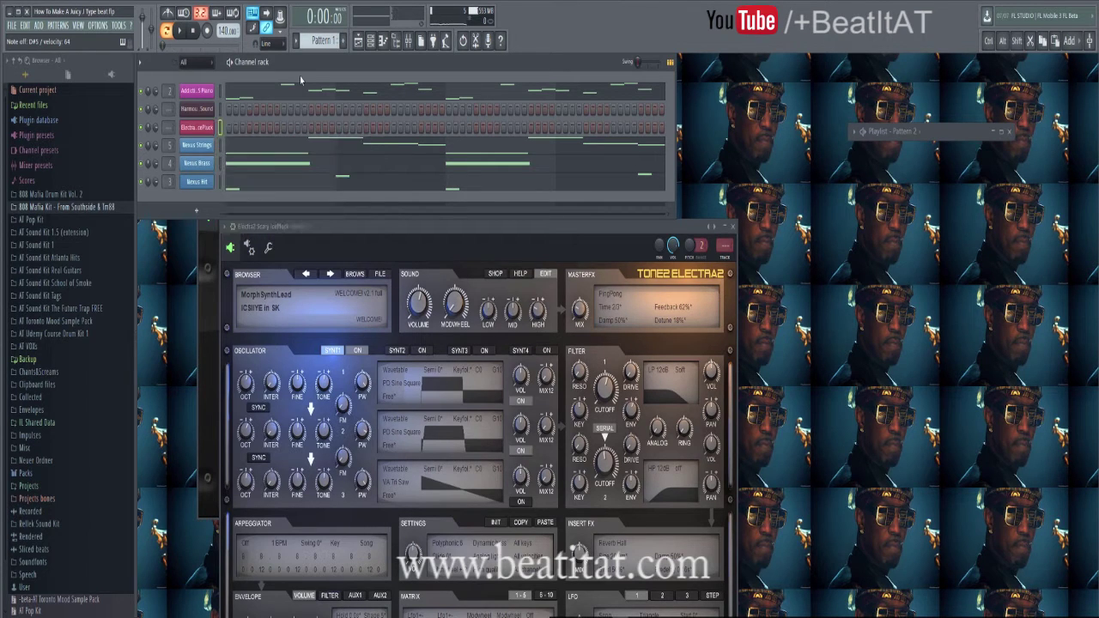
Add Snr - Trap Snare 4 from AT Sound Kit 1 as a channel and place a hit on step 9 of all four bars
{"action": "left_click", "coordinate": [59, 248]}
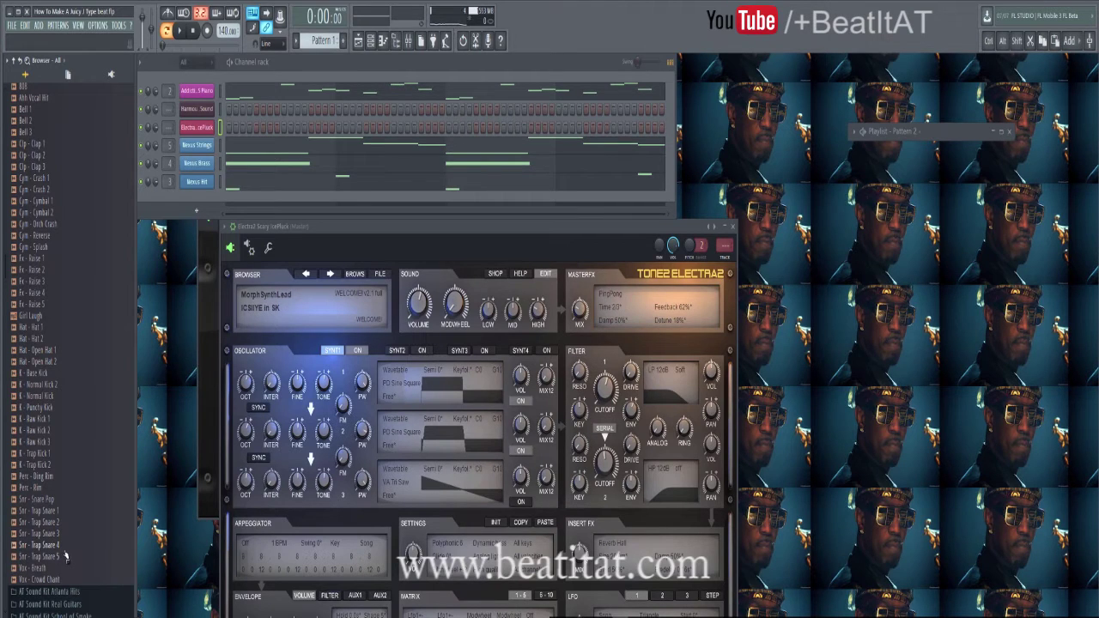
{"action": "left_click_drag", "start_coordinate": [235, 214], "coordinate": [249, 212]}
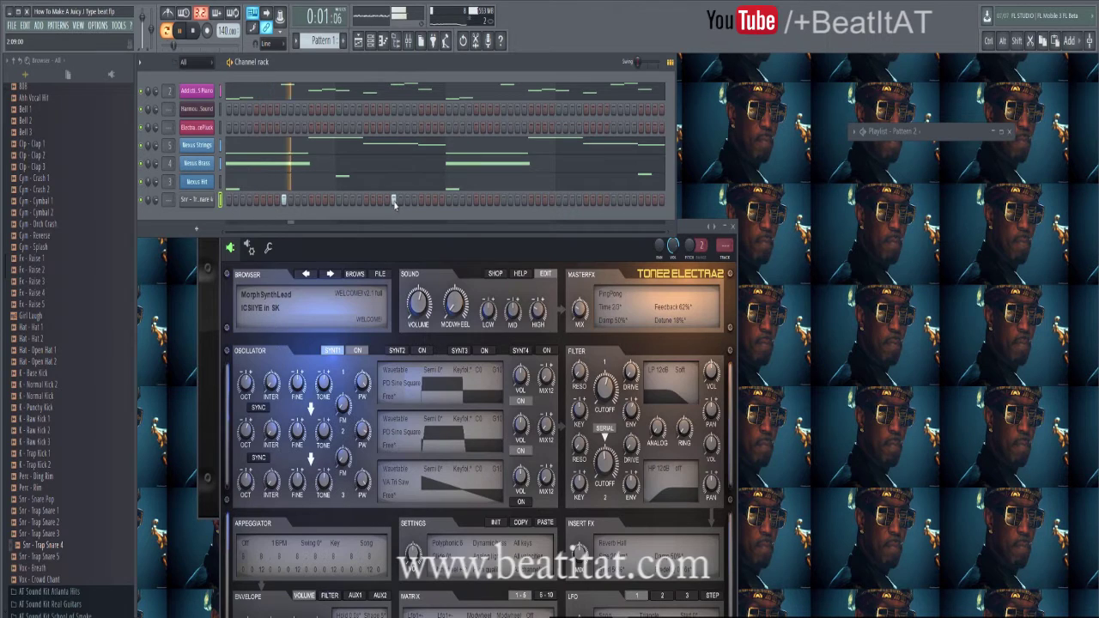
{"action": "left_click", "coordinate": [503, 200]}
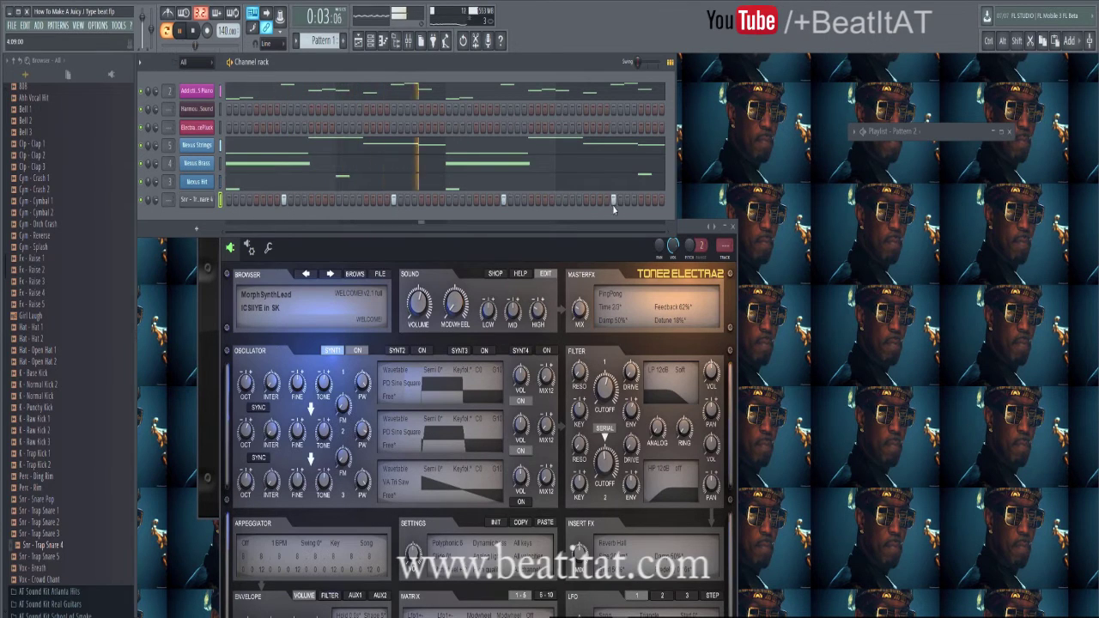
Add extra snare hits on step 15 of bars 1 and 3 and on steps 12 and 15 of bar 2, and reposition the channel rack
{"action": "left_click_drag", "start_coordinate": [379, 63], "coordinate": [337, 82]}
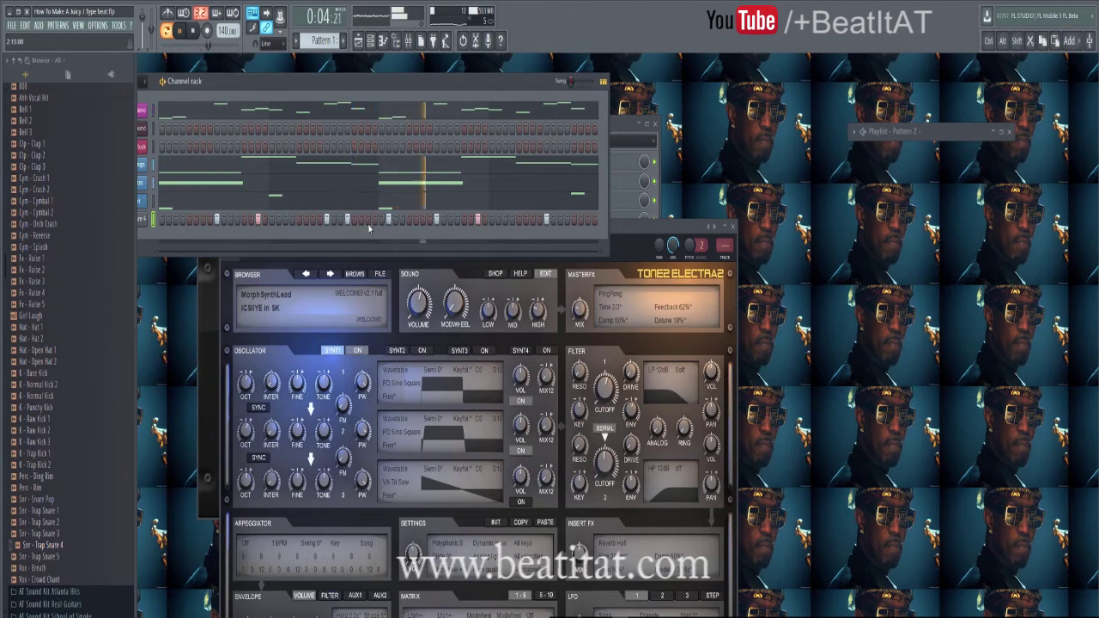
{"action": "left_click_drag", "start_coordinate": [381, 84], "coordinate": [522, 69]}
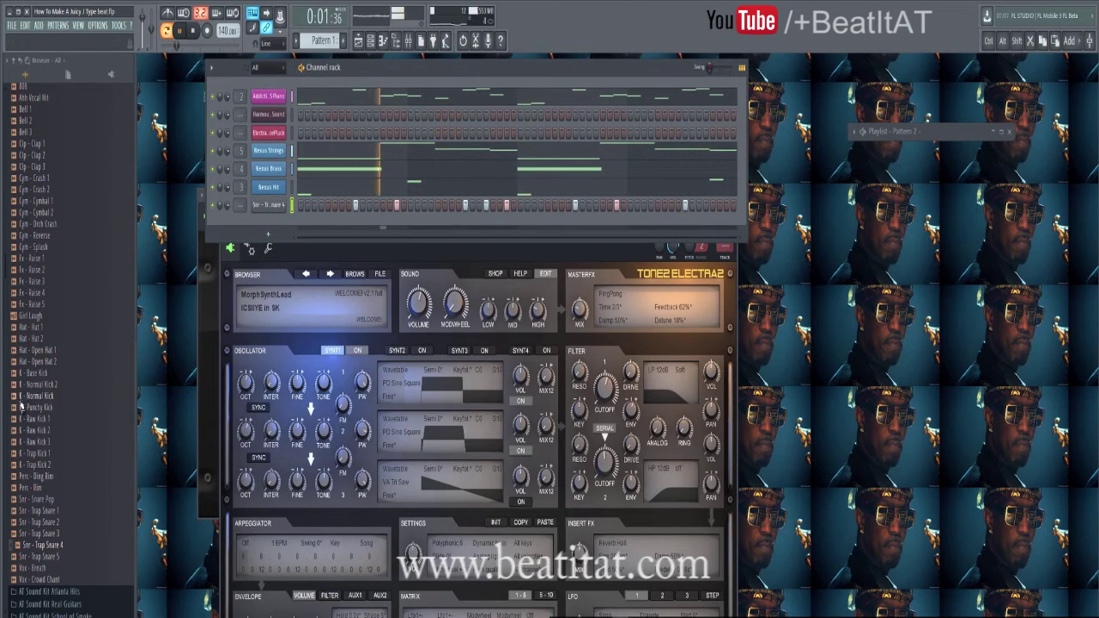
{"action": "scroll", "coordinate": [20, 405], "scroll_direction": "up", "scroll_amount": 3}
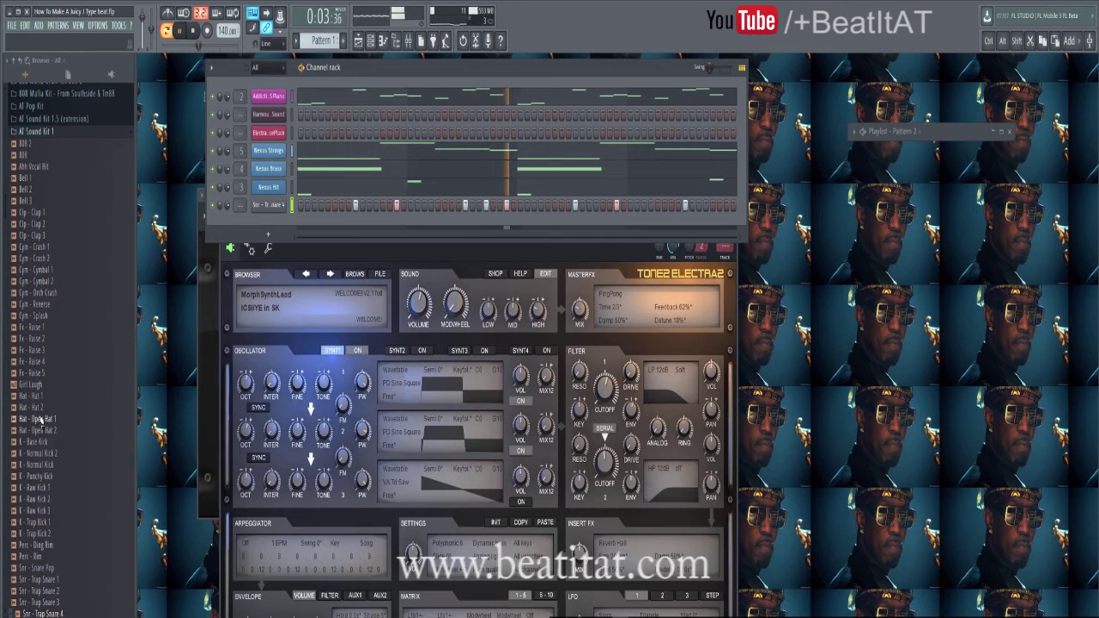
{"action": "left_click_drag", "start_coordinate": [366, 79], "coordinate": [311, 87]}
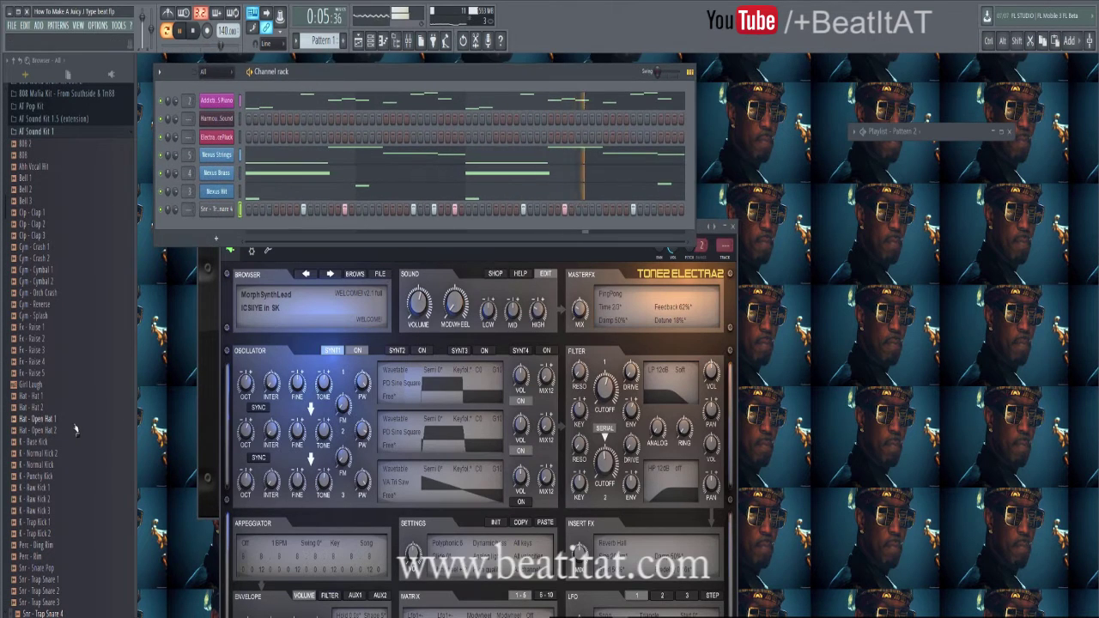
Add Hat - Open Hat 1 with a hit on step 5 of every bar, and add Hat - Hat 1 filled every 2 steps
{"action": "left_click_drag", "start_coordinate": [74, 424], "coordinate": [258, 227]}
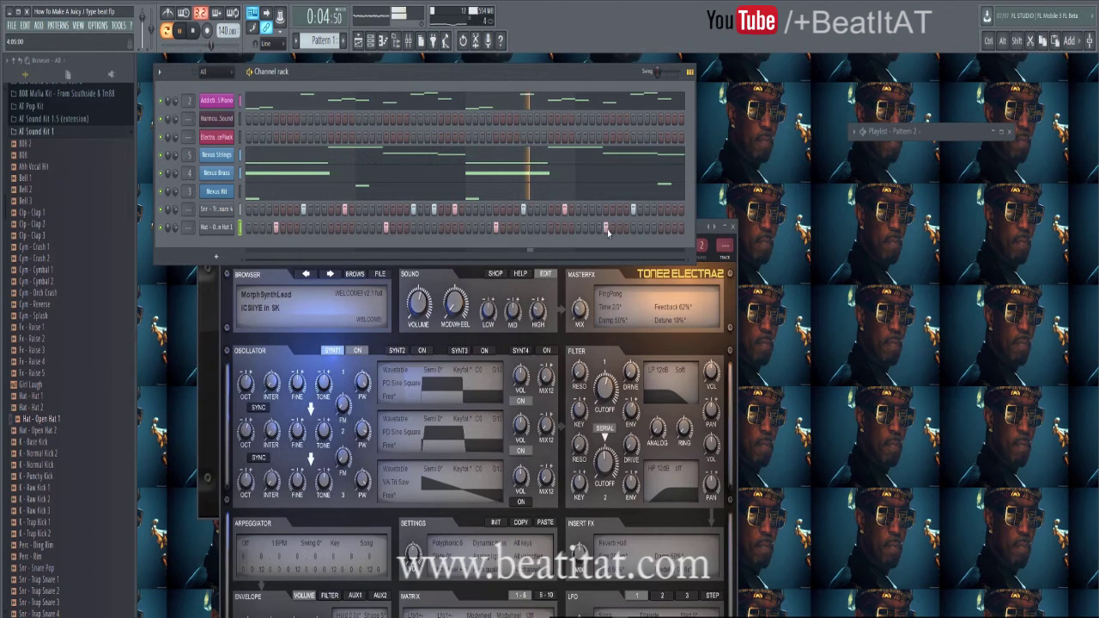
{"action": "left_click_drag", "start_coordinate": [355, 68], "coordinate": [363, 68]}
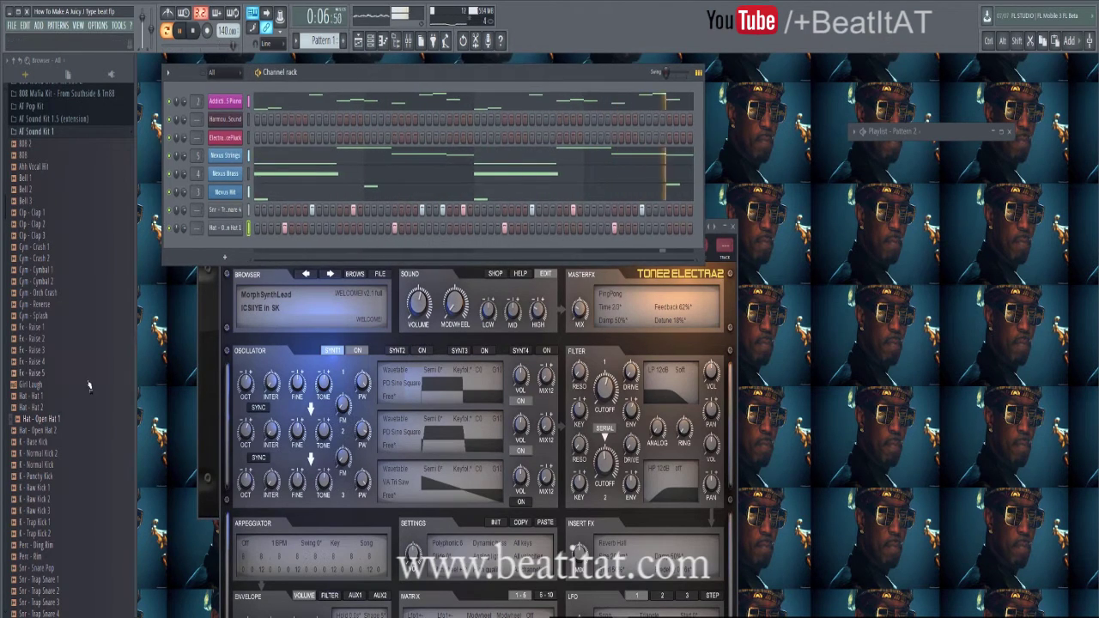
{"action": "left_click_drag", "start_coordinate": [39, 396], "coordinate": [227, 262]}
{"action": "right_click", "coordinate": [225, 245]}
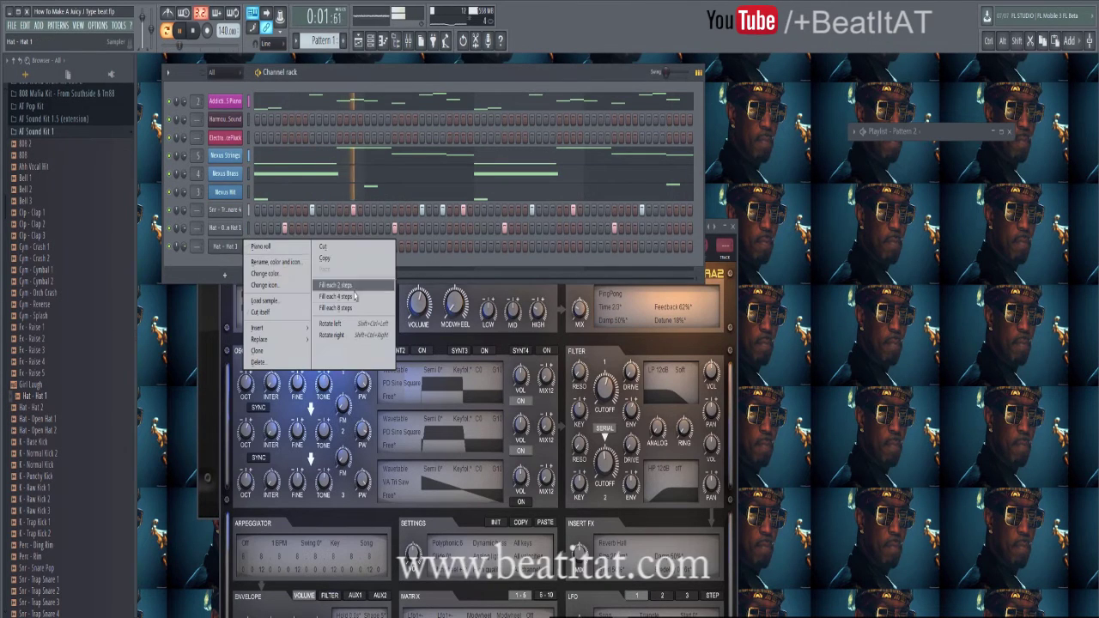
{"action": "left_click", "coordinate": [353, 286]}
Convert the Hat 1 steps to piano roll notes and lengthen all of them to about one step each
{"action": "right_click", "coordinate": [225, 246]}
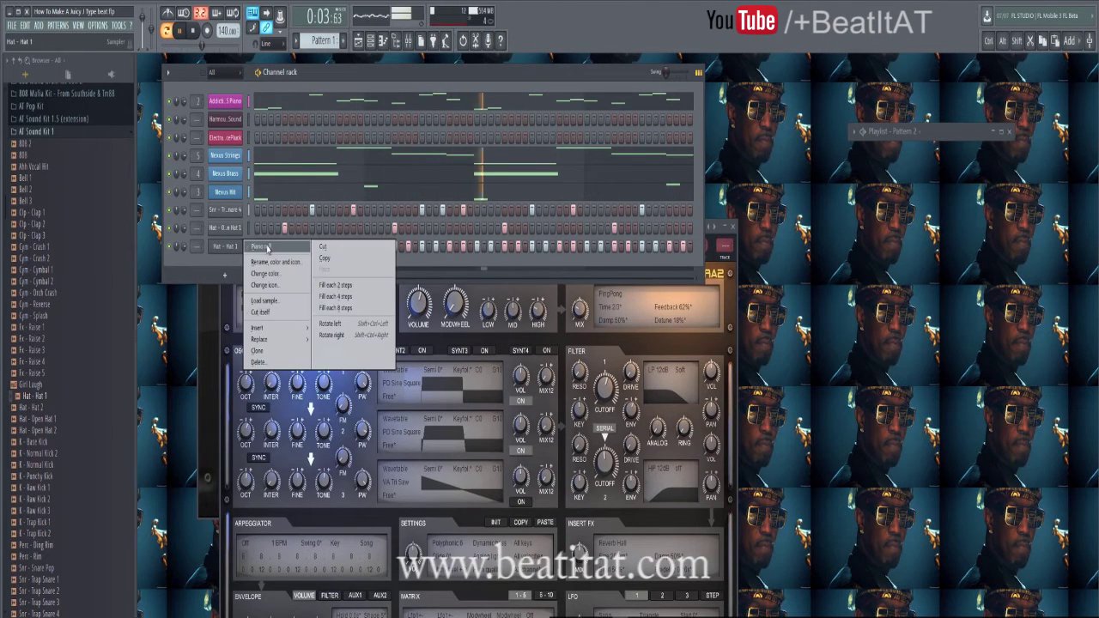
{"action": "left_click", "coordinate": [266, 248]}
{"action": "key", "text": "ctrl+a"}
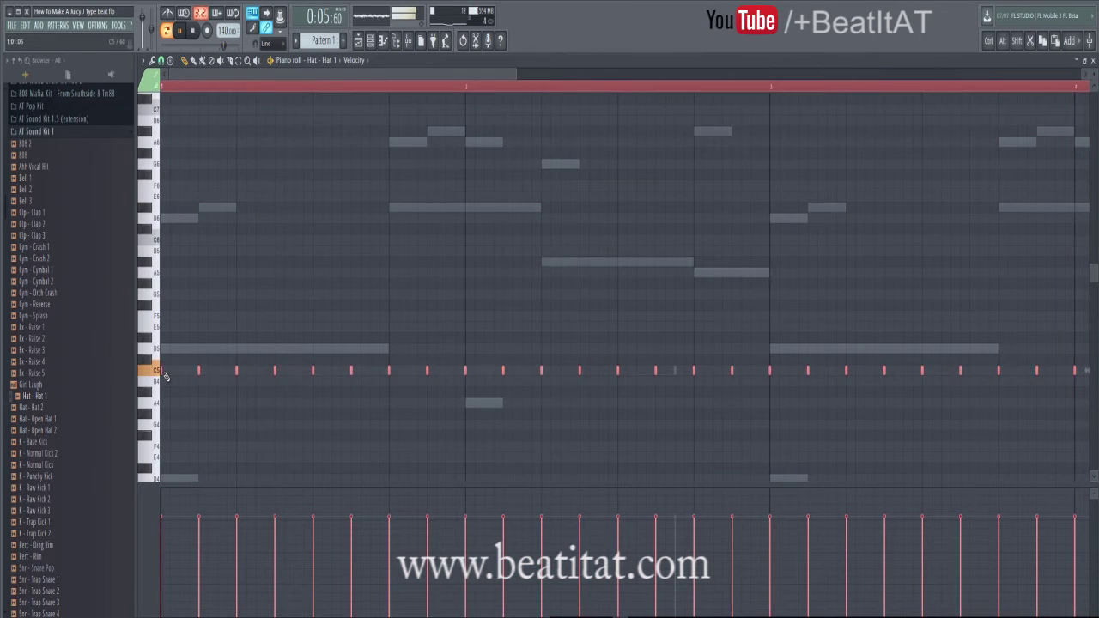
{"action": "left_click_drag", "start_coordinate": [163, 371], "coordinate": [180, 377]}
{"action": "left_click", "coordinate": [183, 387], "text": "ctrl"}
{"action": "scroll", "coordinate": [181, 391], "scroll_direction": "down", "scroll_amount": 4}
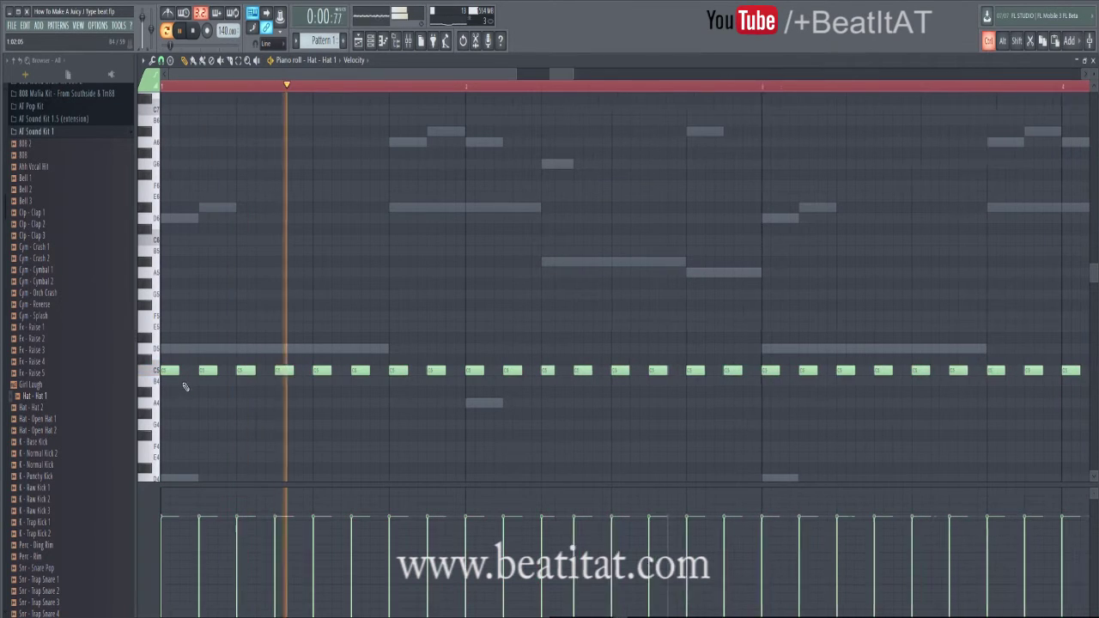
{"action": "scroll", "coordinate": [177, 397], "scroll_direction": "up", "scroll_amount": 2}
{"action": "scroll", "coordinate": [180, 391], "scroll_direction": "down", "scroll_amount": 2}
{"action": "key", "text": "Escape"}
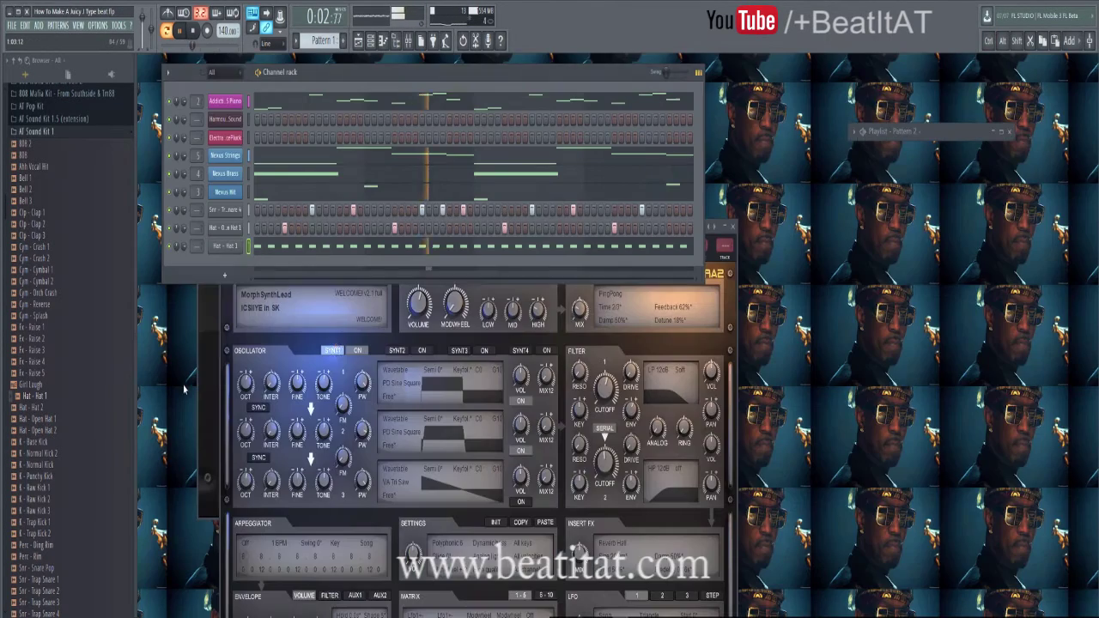
Load Fruity Reeverb 2 in slot 3 of the Nexus Strings mixer track, adjust the reverb settings, and close the plugin
{"action": "key", "text": "F9"}
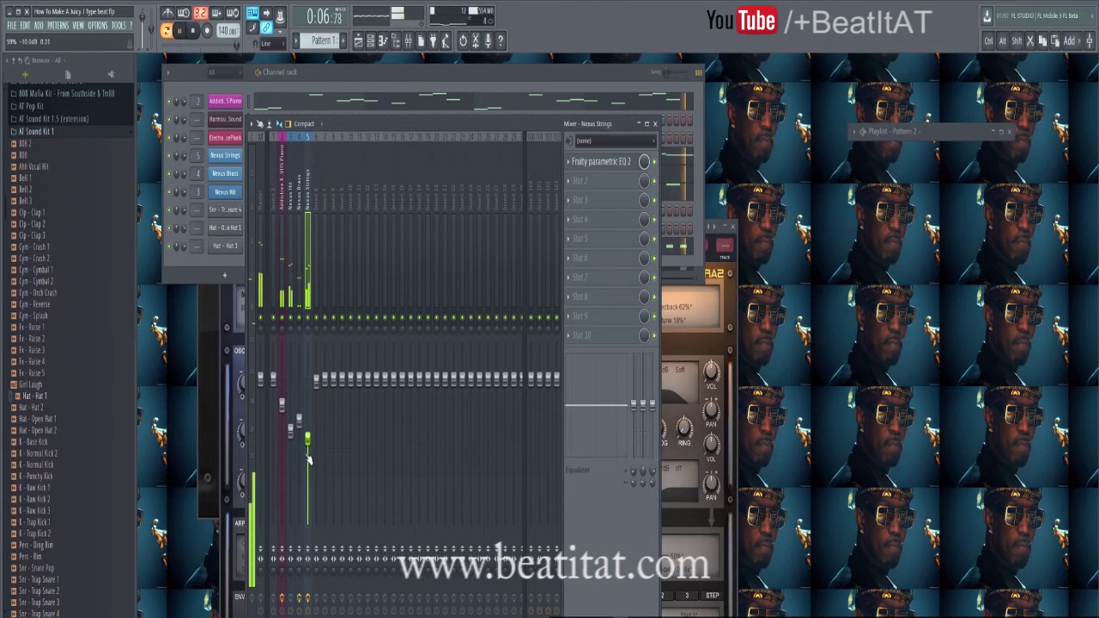
{"action": "left_click", "coordinate": [593, 200]}
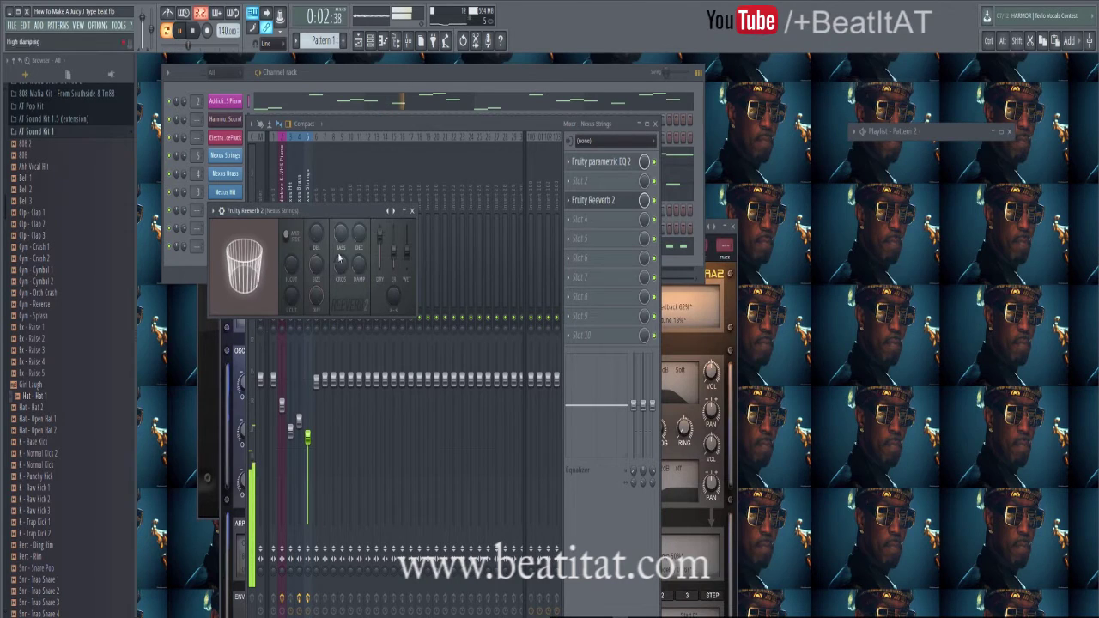
{"action": "left_click", "coordinate": [866, 83]}
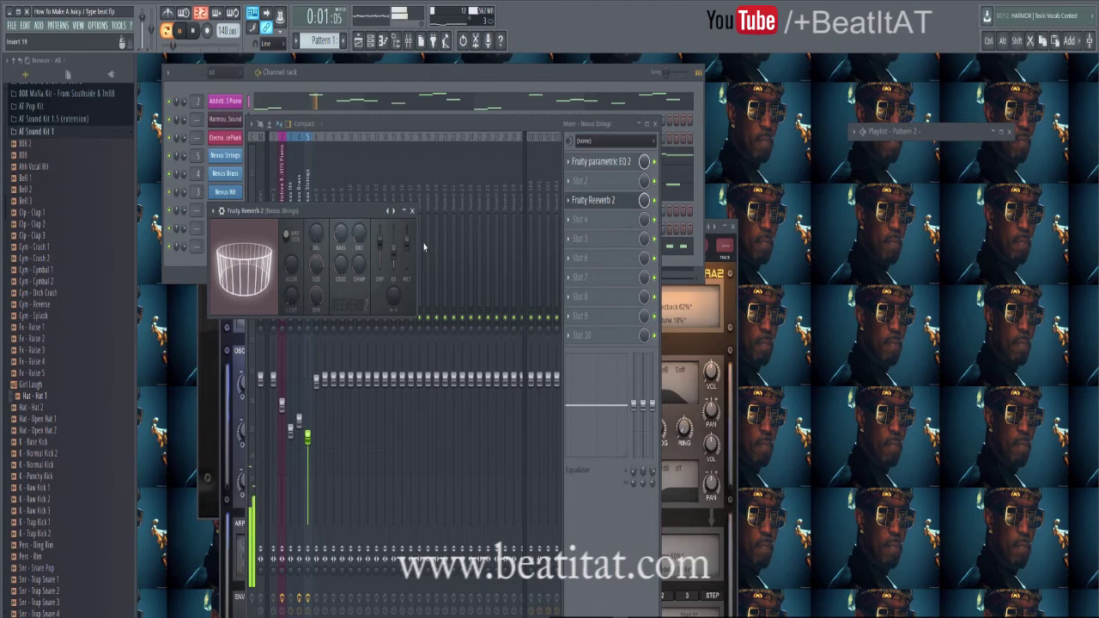
{"action": "left_click", "coordinate": [411, 210]}
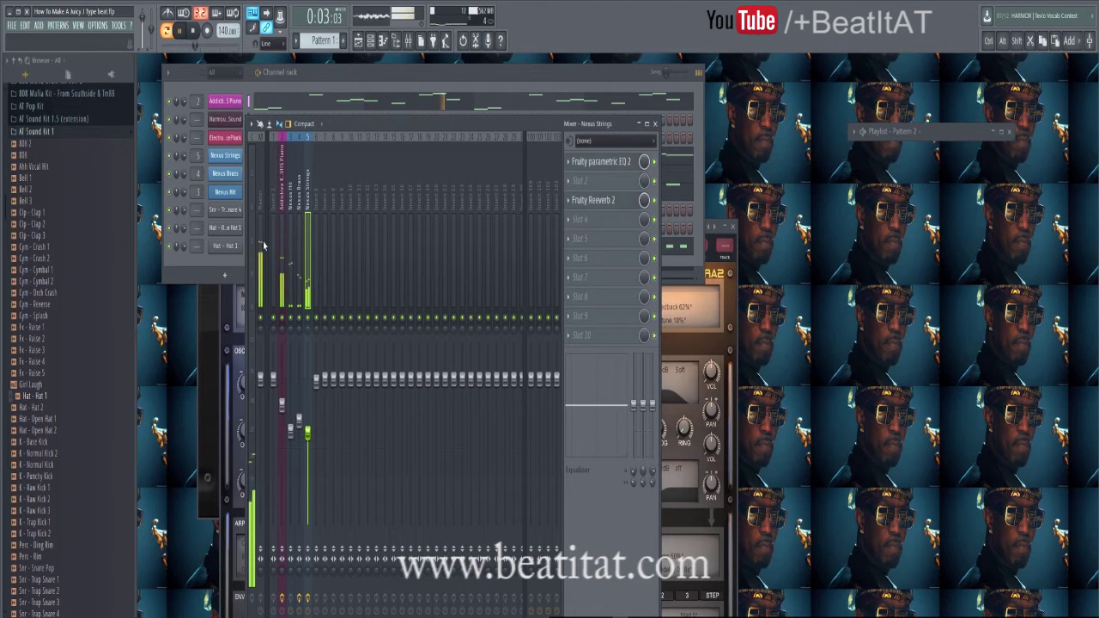
In the Hat 1 piano roll, add a hat on step 6 of bar 1 and delete the hat on step 13
{"action": "left_click", "coordinate": [263, 245]}
{"action": "left_click", "coordinate": [263, 246]}
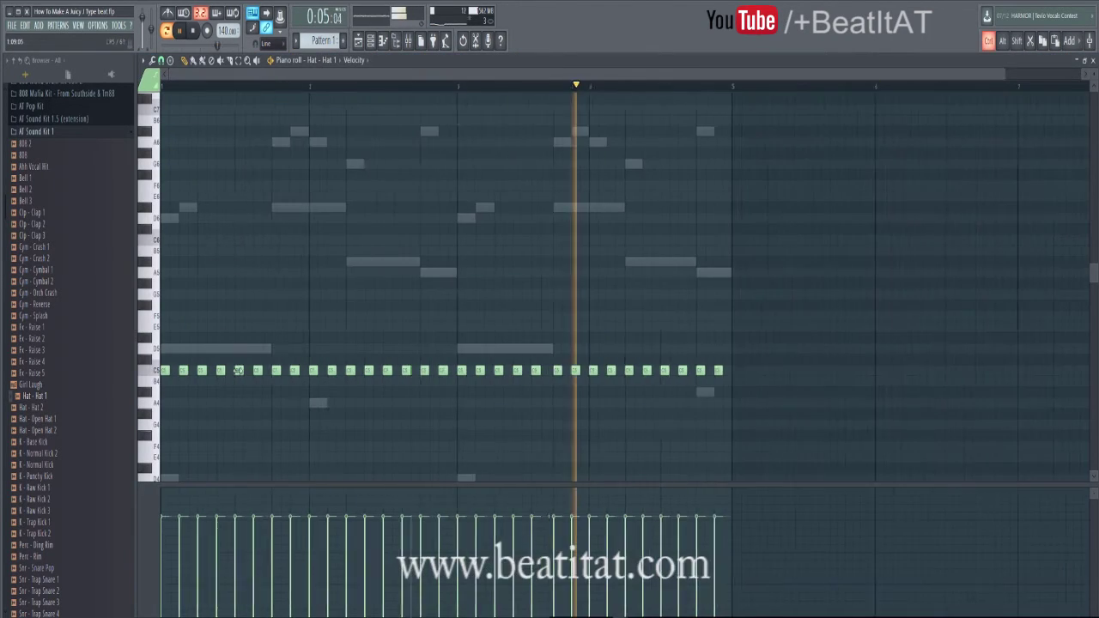
{"action": "scroll", "coordinate": [239, 371], "scroll_direction": "down", "scroll_amount": 2}
{"action": "left_click_drag", "start_coordinate": [192, 372], "coordinate": [200, 383]}
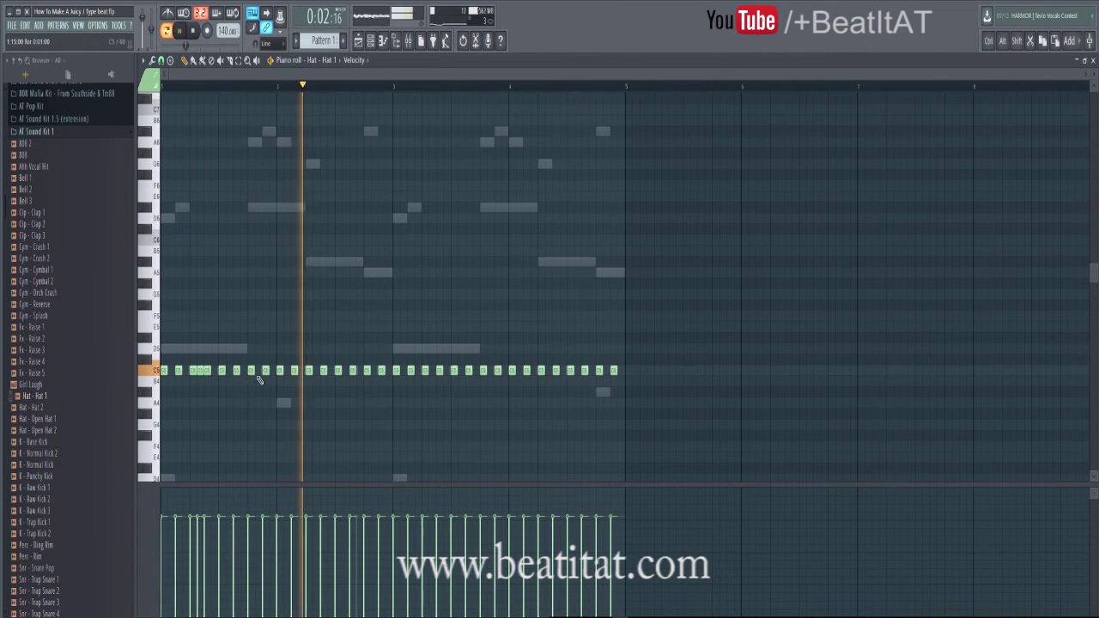
{"action": "right_click", "coordinate": [251, 370]}
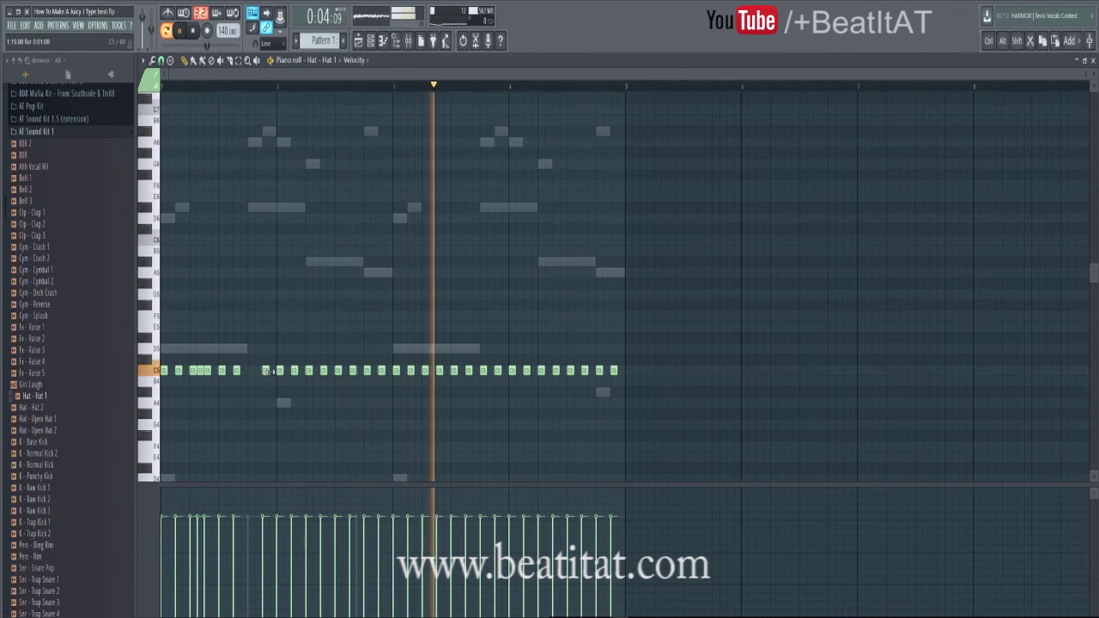
Add a hat on step 16 of bar 1 and chop the hats on steps 15 and 16 into a fast roll
{"action": "left_click", "coordinate": [269, 371]}
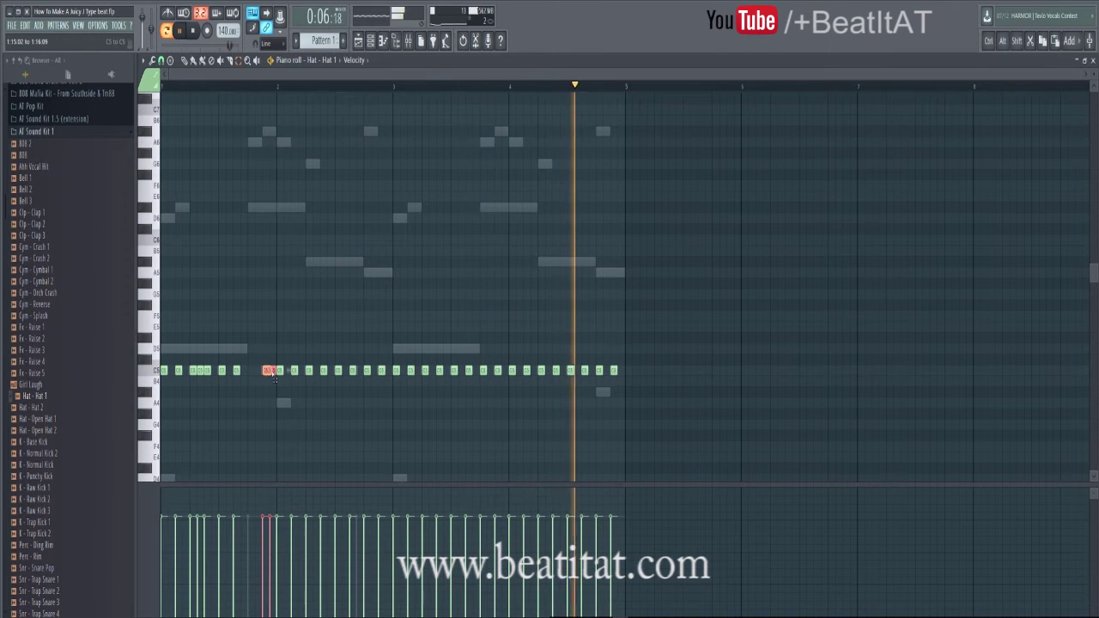
{"action": "key", "text": "ctrl+u"}
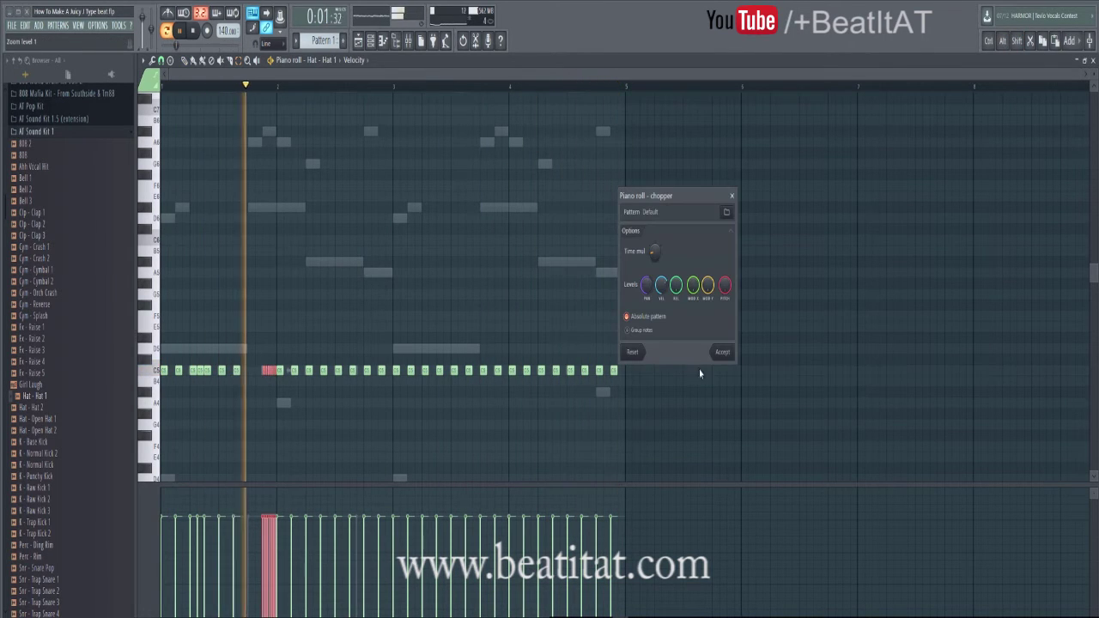
{"action": "left_click", "coordinate": [723, 352]}
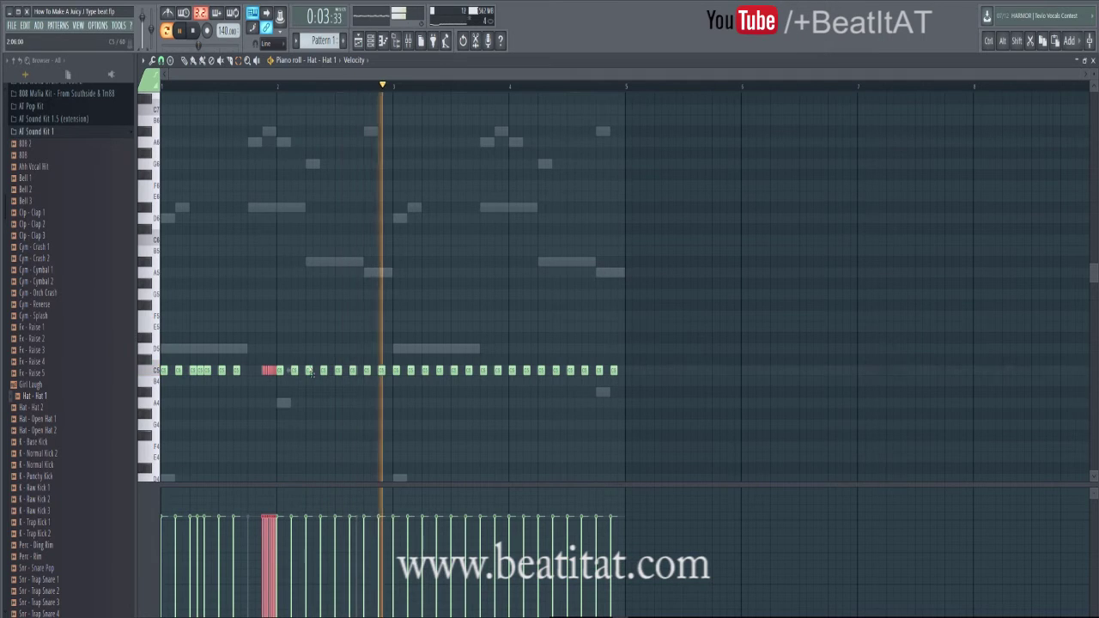
Chop the hats on steps 9 and 11 of bar 2 into short rolls using the default chopper pattern
{"action": "left_click", "coordinate": [338, 371]}
{"action": "key", "text": "alt+u"}
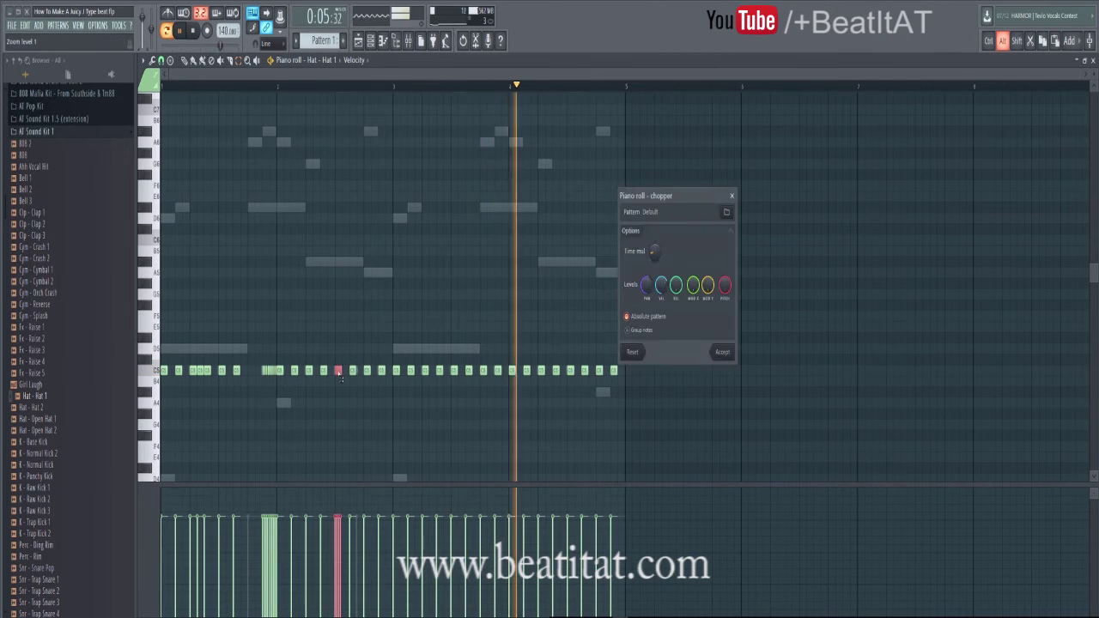
{"action": "key", "text": "Escape"}
{"action": "left_click", "coordinate": [352, 371]}
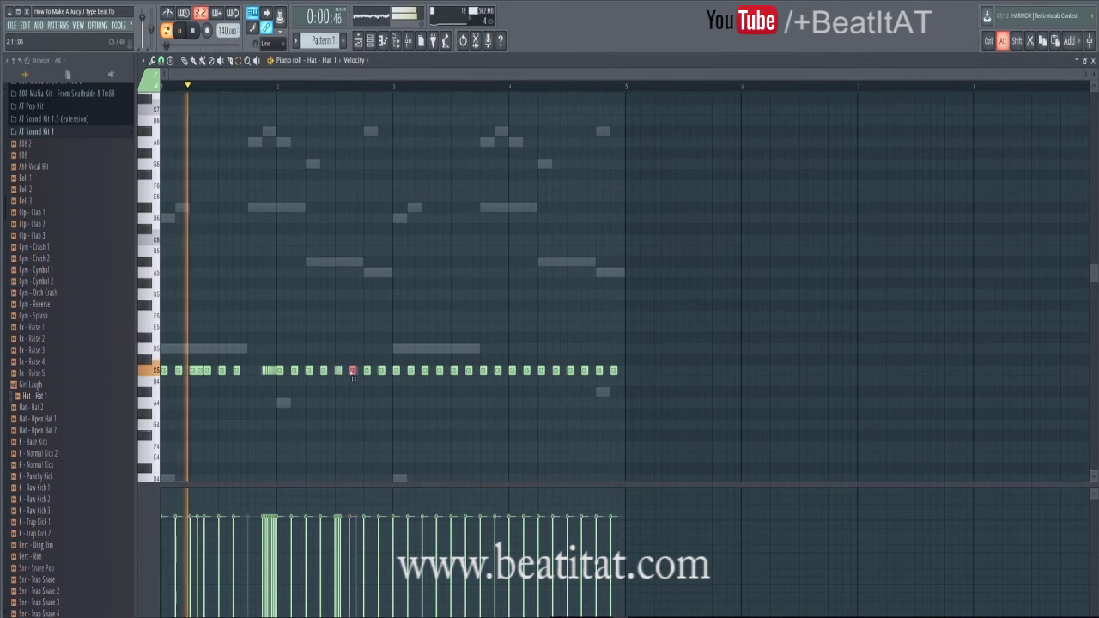
{"action": "key", "text": "alt+u"}
{"action": "key", "text": "Escape"}
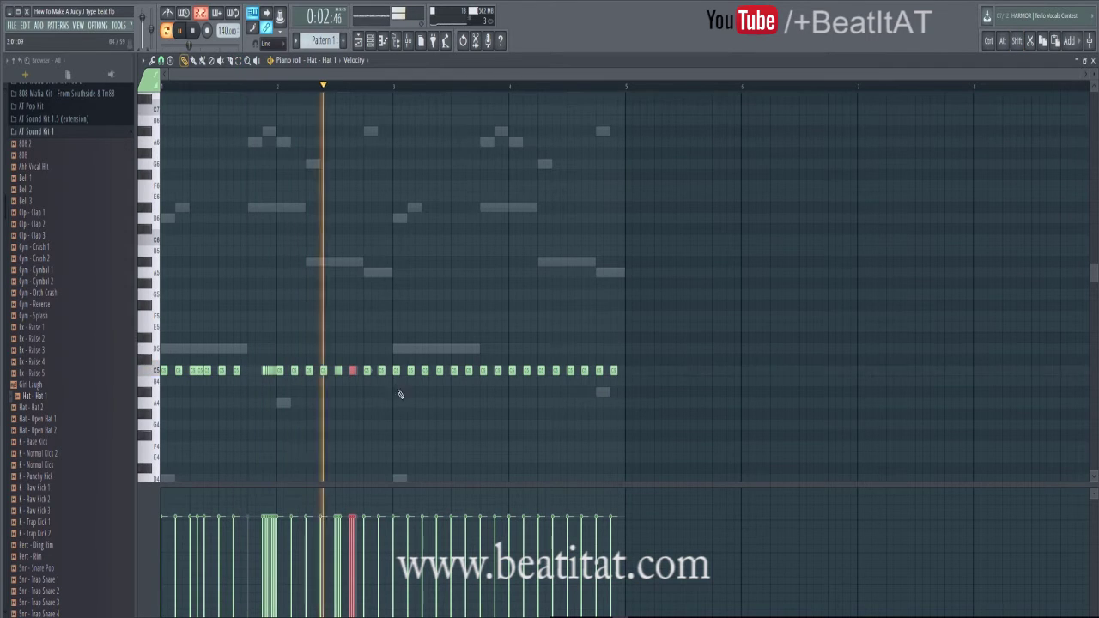
Place a run of short hats across steps 13 and 14 of bar 2, removing the hat on step 15
{"action": "left_click", "coordinate": [400, 394], "text": "ctrl"}
{"action": "left_click_drag", "start_coordinate": [382, 371], "coordinate": [368, 374]}
{"action": "right_click", "coordinate": [375, 371]}
{"action": "left_click", "coordinate": [369, 371]}
{"action": "left_click", "coordinate": [374, 373]}
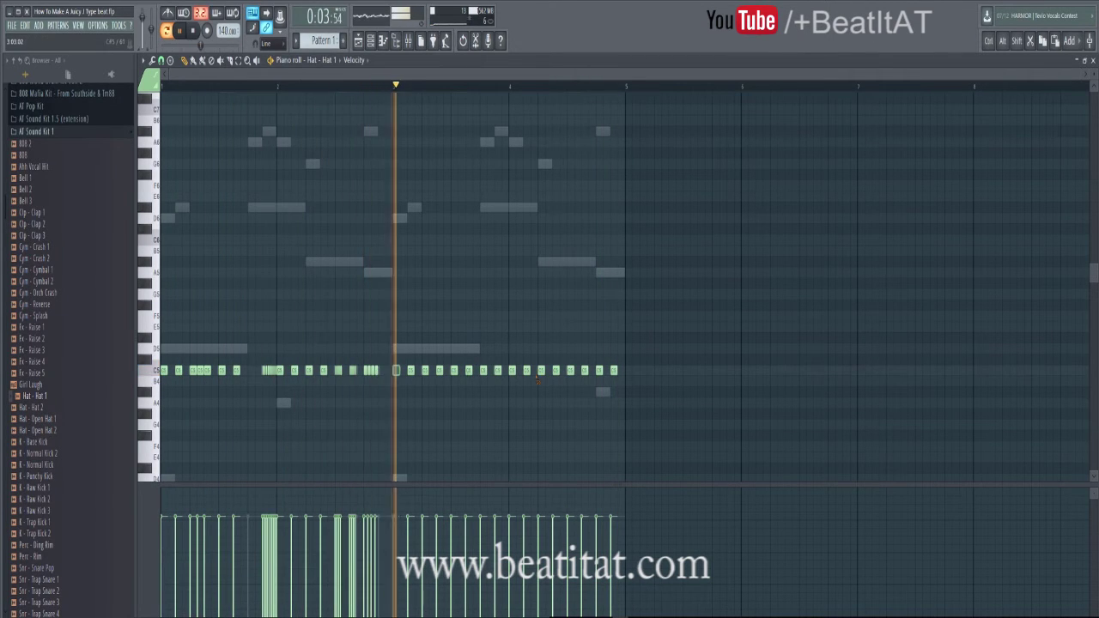
Clear the old hats from bars 3 and 4 and duplicate the two-bar hat pattern into them, aligned to the start of bar 3
{"action": "right_click", "coordinate": [538, 373]}
{"action": "right_click", "coordinate": [614, 373]}
{"action": "key", "text": "ctrl+a"}
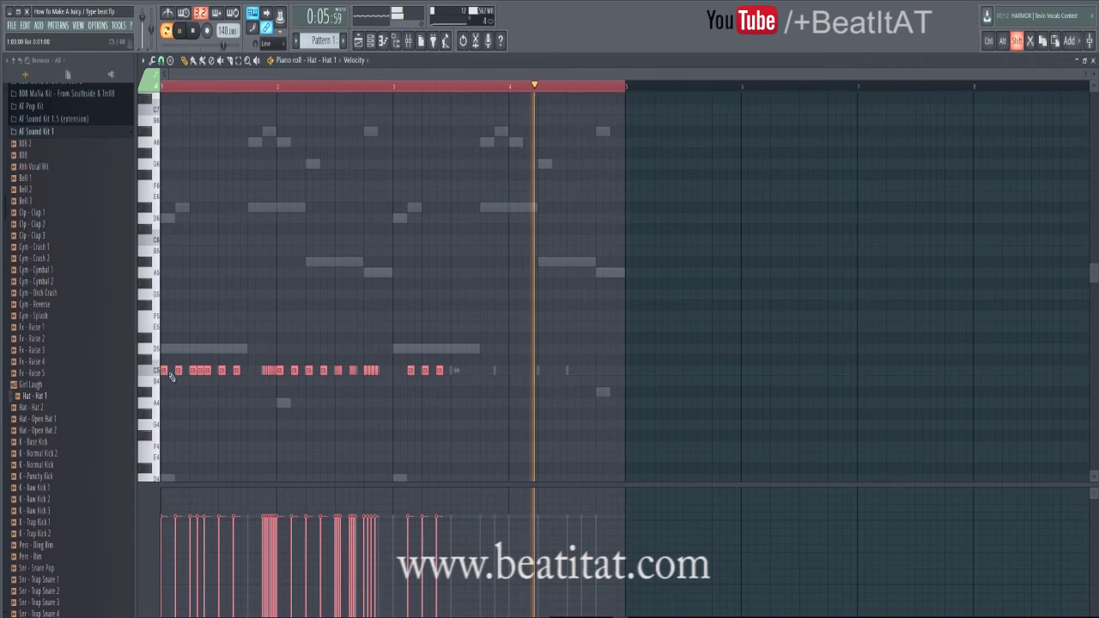
{"action": "key", "text": "ctrl+b"}
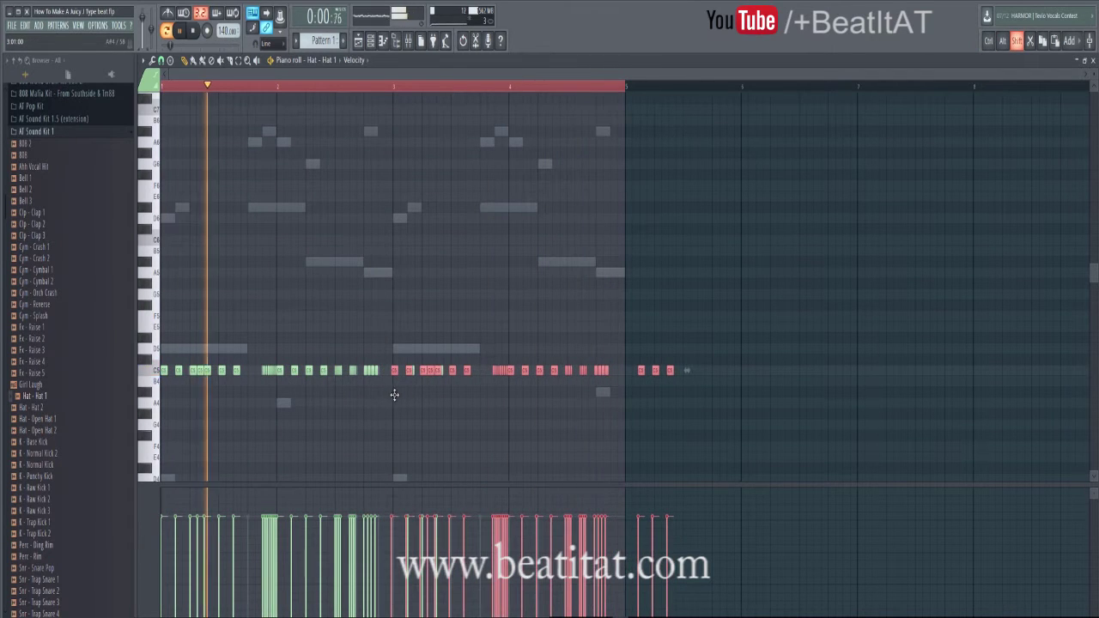
{"action": "left_click_drag", "start_coordinate": [394, 395], "coordinate": [395, 395]}
{"action": "right_click", "coordinate": [411, 371]}
{"action": "right_click", "coordinate": [426, 372]}
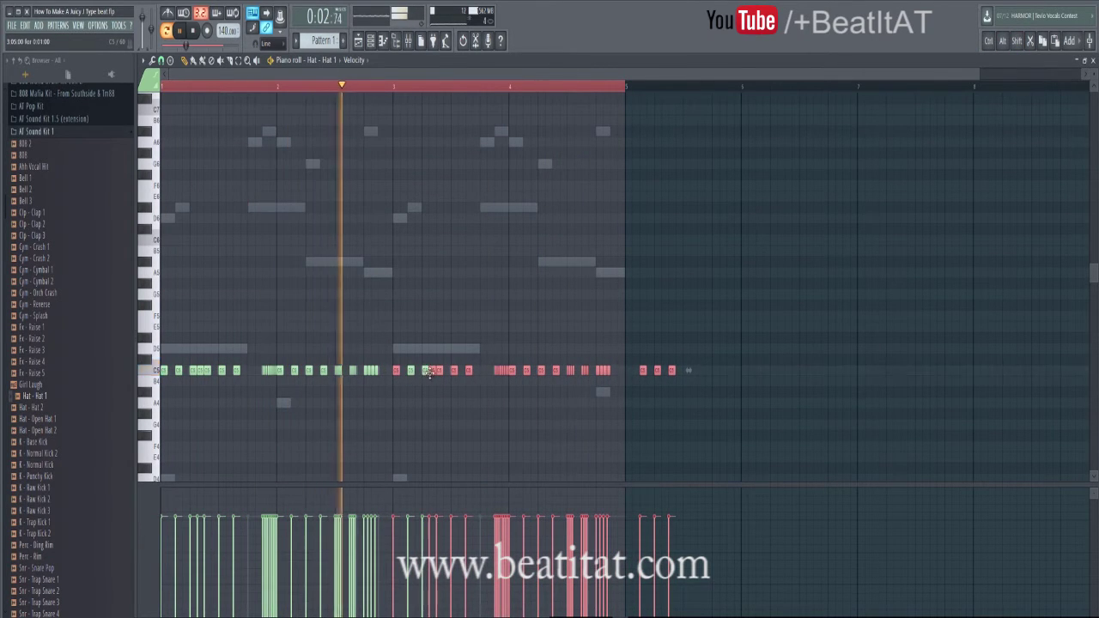
{"action": "key", "text": "ctrl+d"}
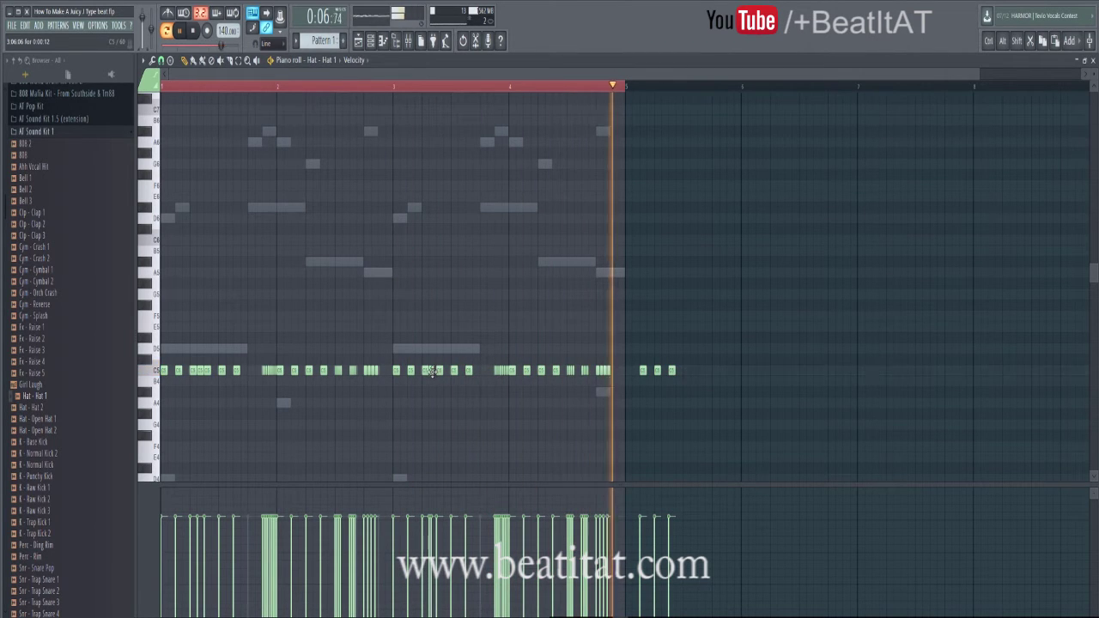
Assign Hat 1 to a free mixer track and lower its volume to about -4.8 dB
{"action": "key", "text": "F7"}
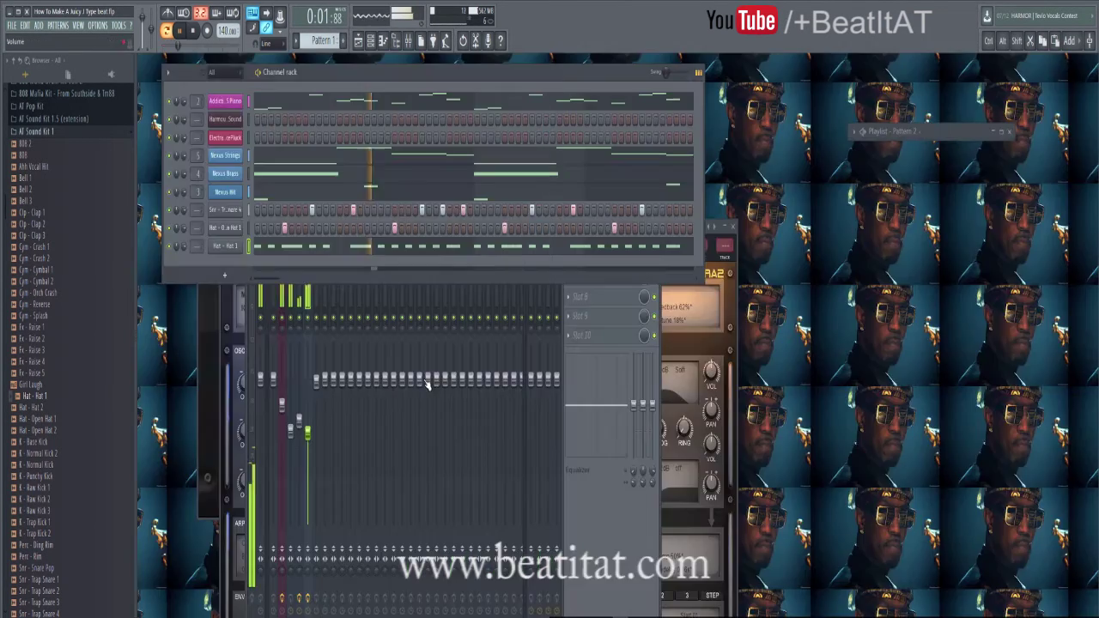
{"action": "left_click", "coordinate": [225, 246]}
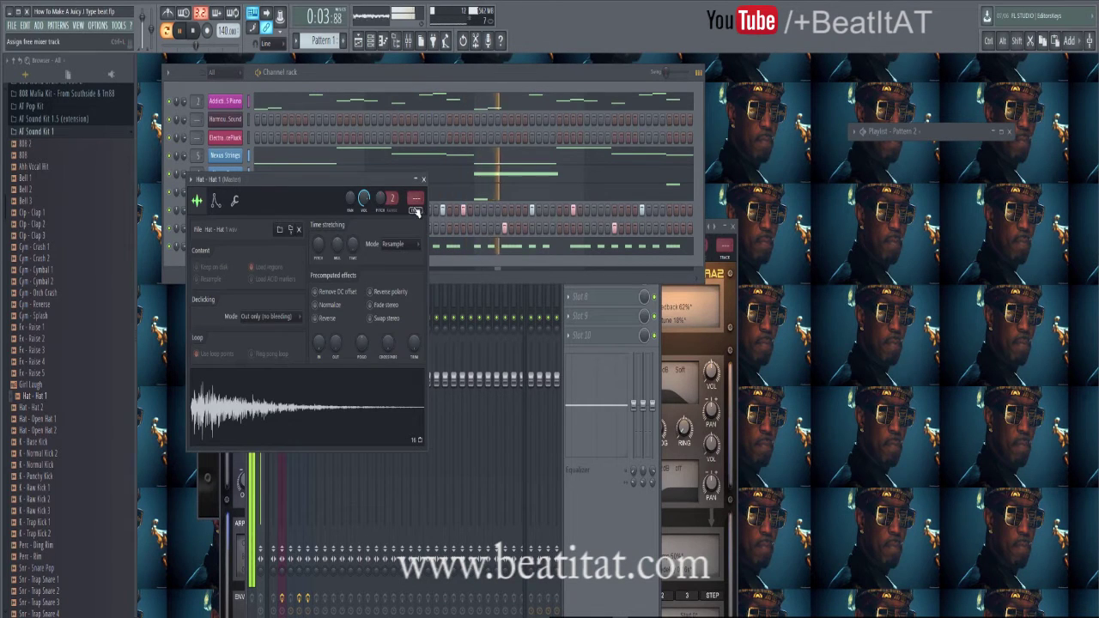
{"action": "left_click", "coordinate": [416, 212]}
{"action": "left_click_drag", "start_coordinate": [317, 379], "coordinate": [318, 434]}
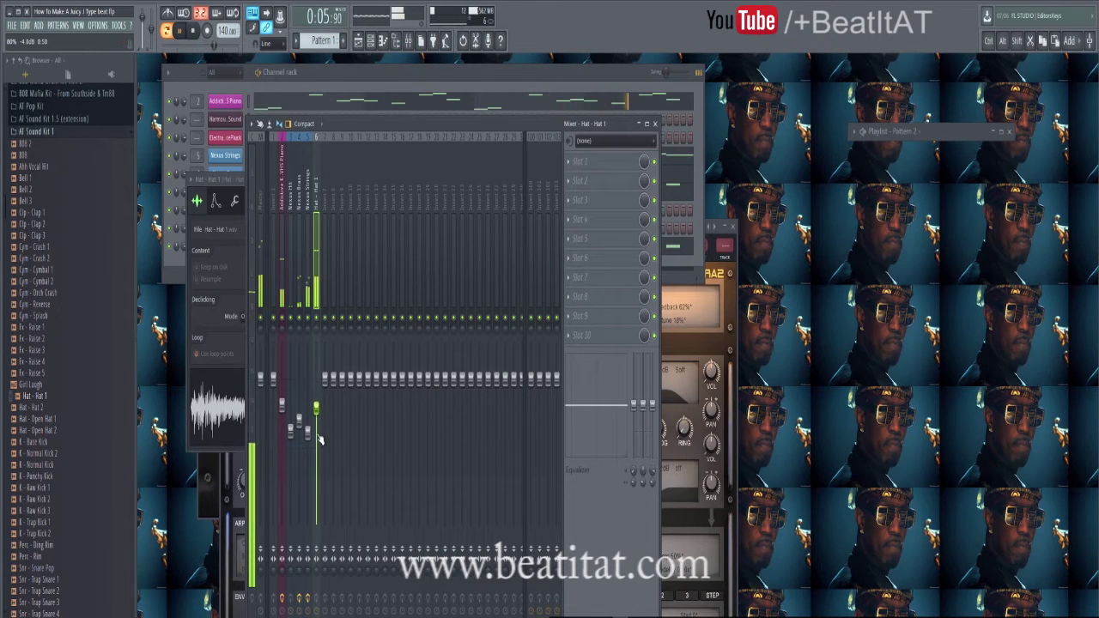
Remove the Hat 1 notes beyond the end of bar 4 in its piano roll and return to the channel rack
{"action": "left_click", "coordinate": [180, 257]}
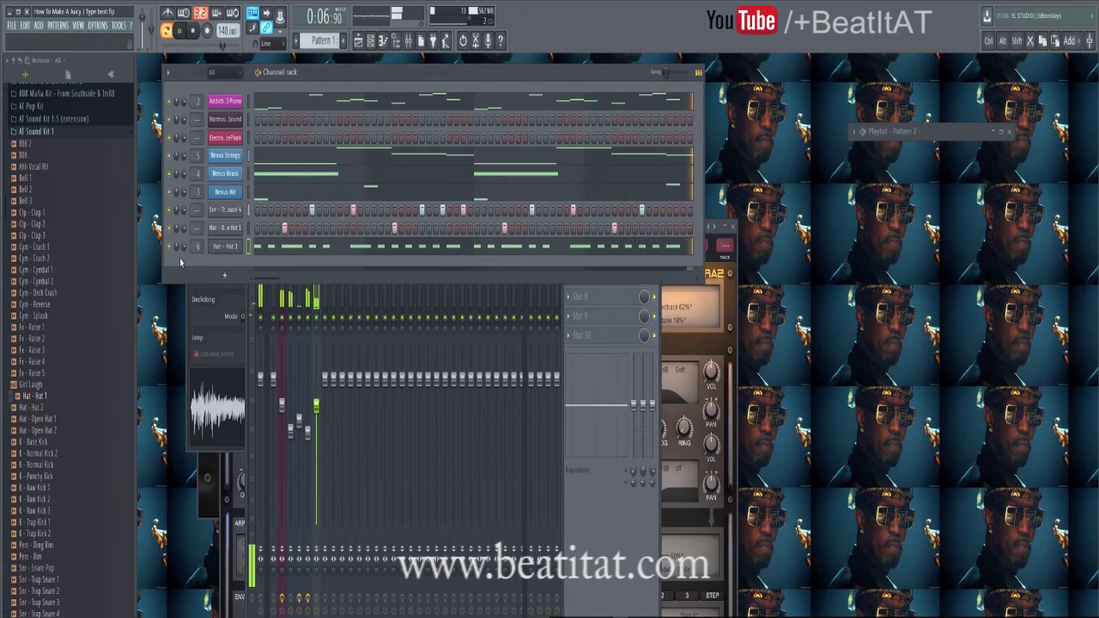
{"action": "left_click", "coordinate": [657, 249]}
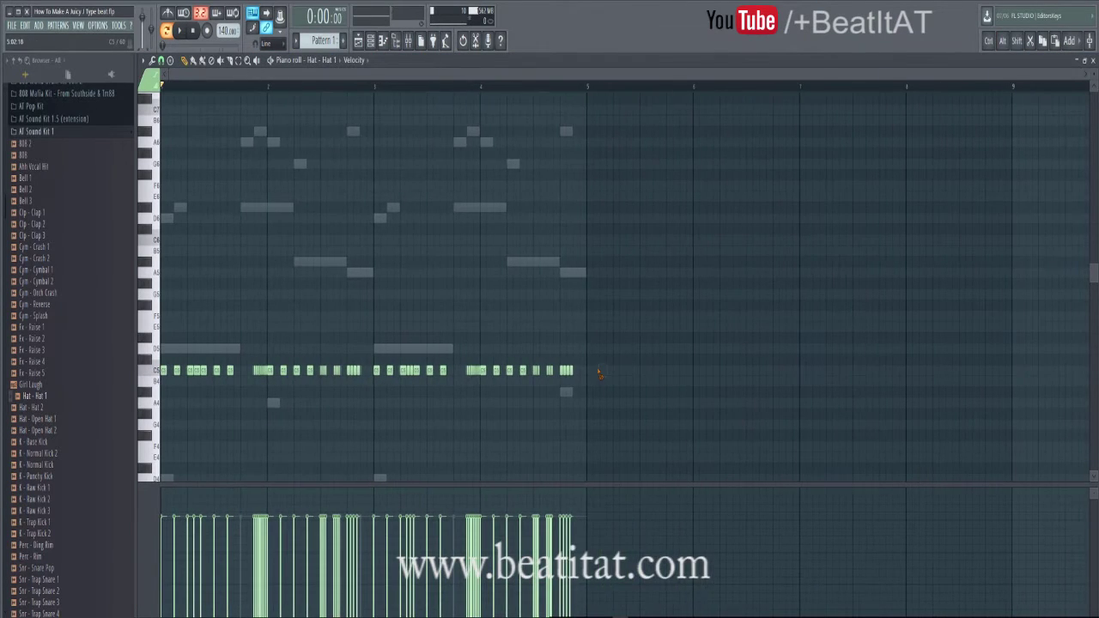
{"action": "key", "text": "F7"}
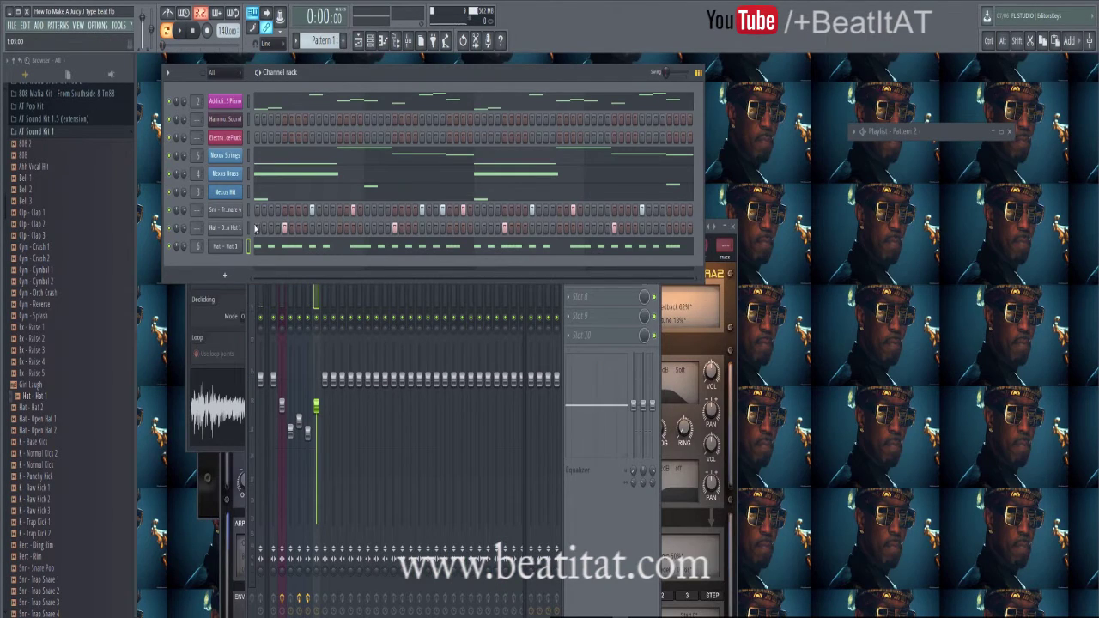
Assign Hat - Open Hat 1 and Snr - Trap Snare 4 to their own free mixer tracks
{"action": "left_click", "coordinate": [243, 228]}
{"action": "left_click", "coordinate": [400, 194]}
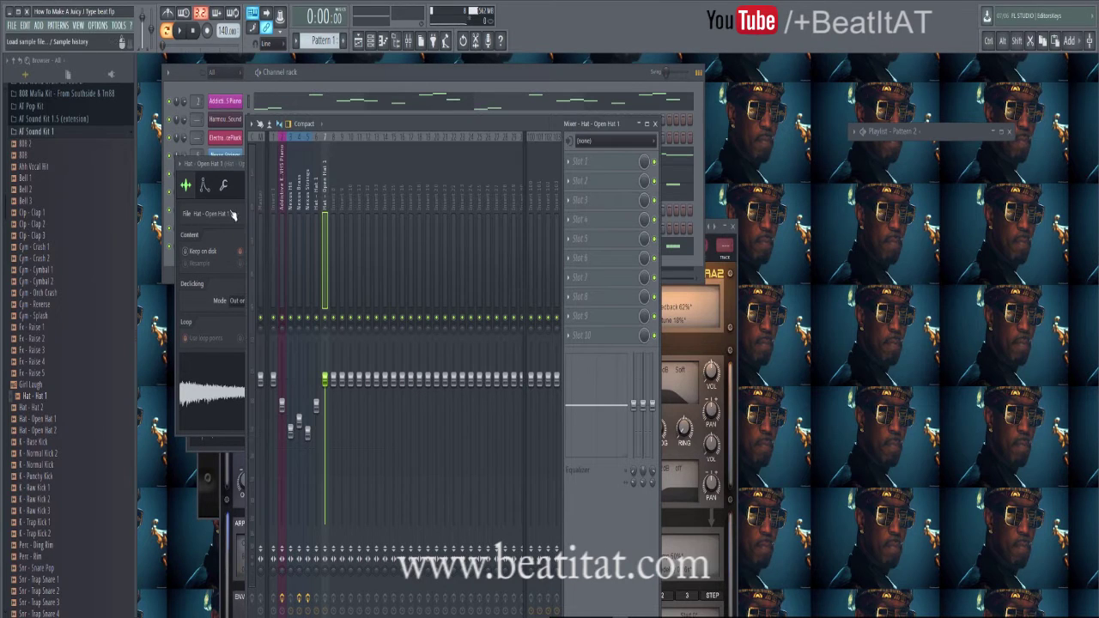
{"action": "left_click", "coordinate": [168, 266]}
{"action": "left_click", "coordinate": [230, 210]}
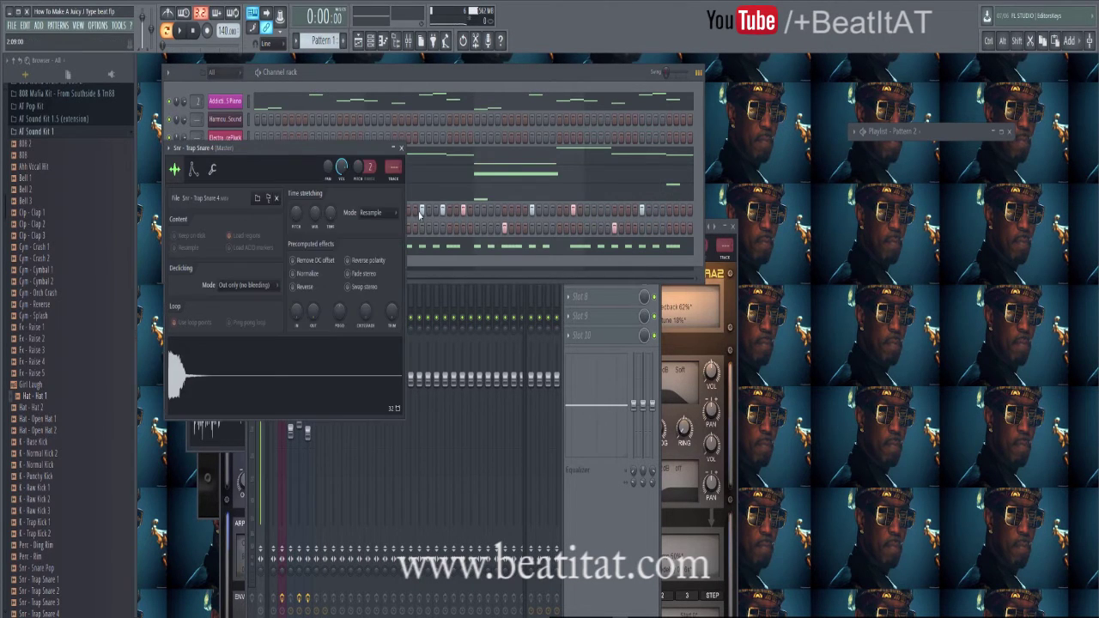
{"action": "left_click", "coordinate": [205, 88]}
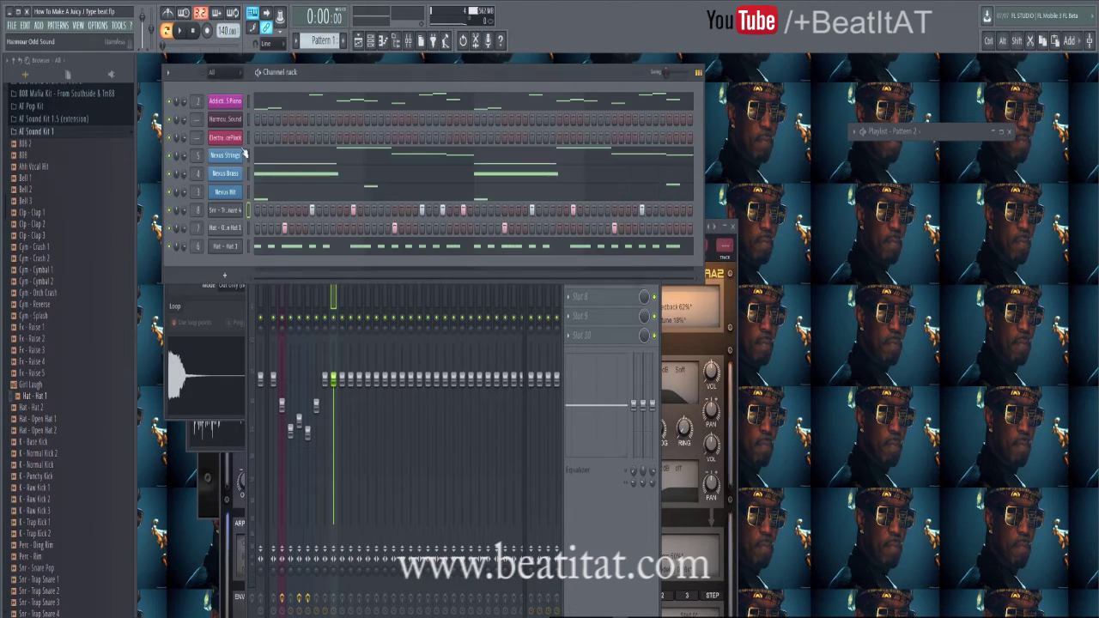
Open the Hat 1 channel's piano roll
{"action": "left_click", "coordinate": [280, 247]}
{"action": "scroll", "coordinate": [297, 249], "scroll_direction": "down", "scroll_amount": 3}
{"action": "right_click", "coordinate": [231, 240]}
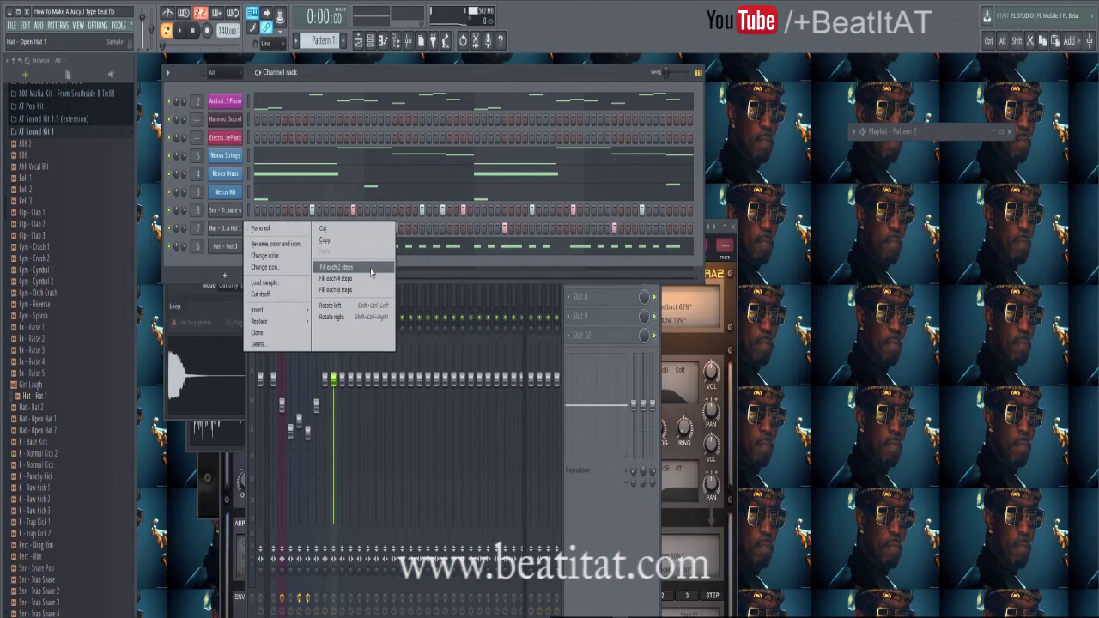
{"action": "left_click", "coordinate": [220, 268]}
{"action": "right_click", "coordinate": [226, 248]}
{"action": "left_click", "coordinate": [253, 248]}
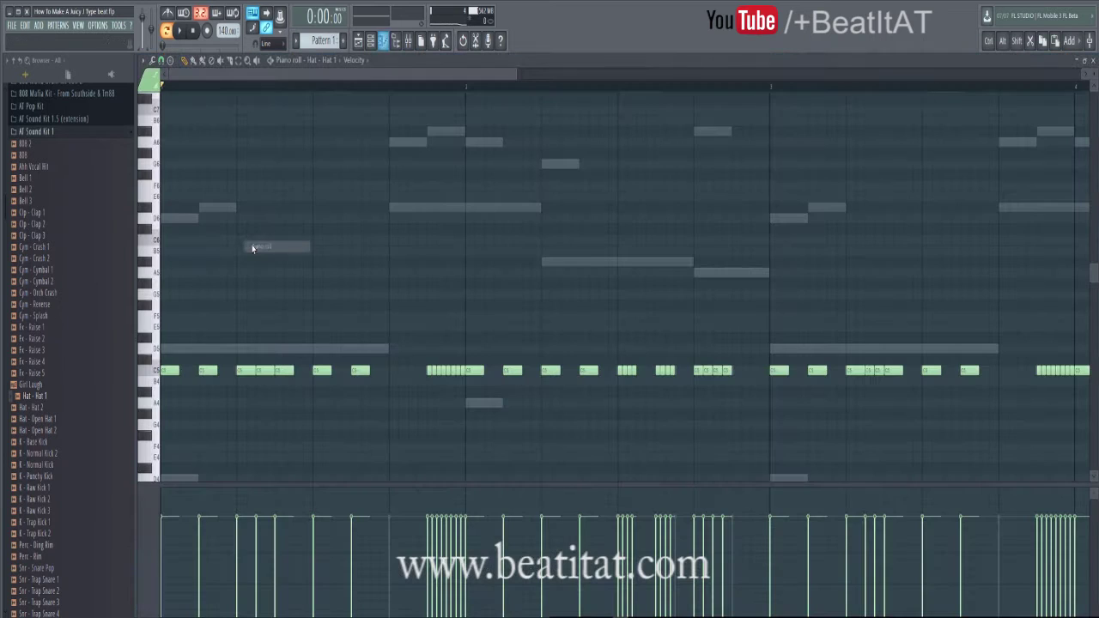
Try chopping a single Hat 1 note in bar 2 with the chopper's Default pattern, and return to the channel rack
{"action": "scroll", "coordinate": [268, 354], "scroll_direction": "down", "scroll_amount": 3, "text": "ctrl"}
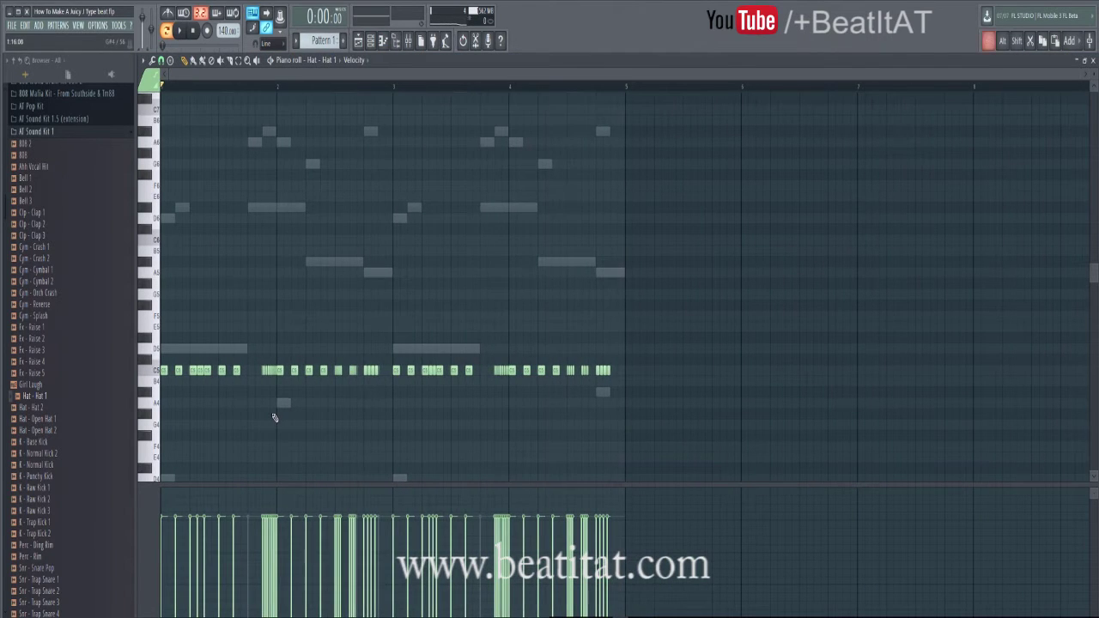
{"action": "key", "text": "ctrl+a"}
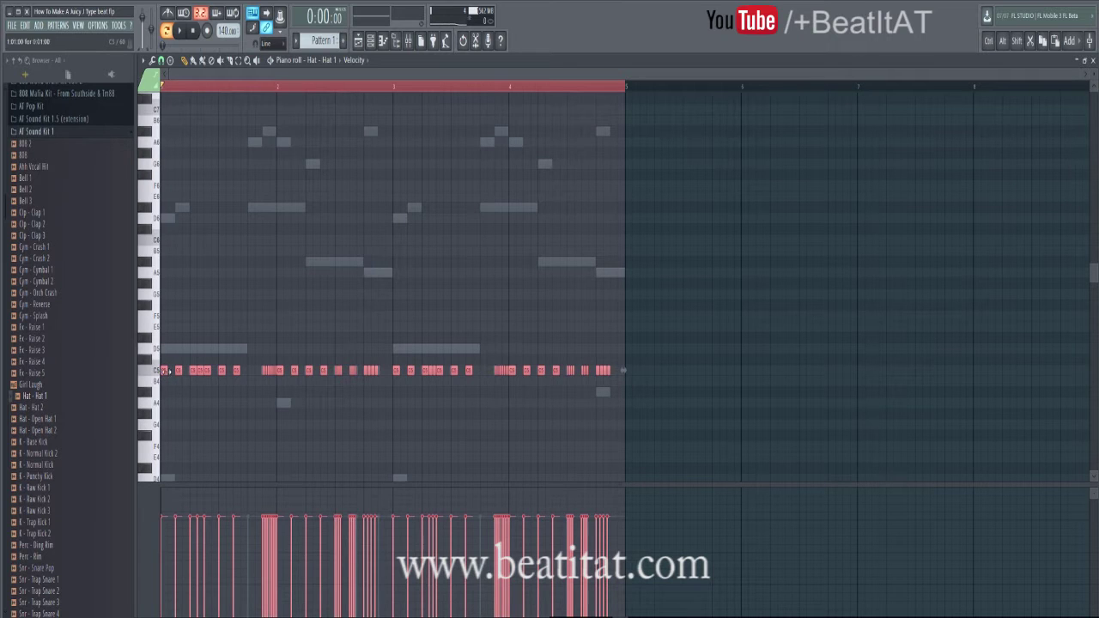
{"action": "key", "text": "ctrl+d"}
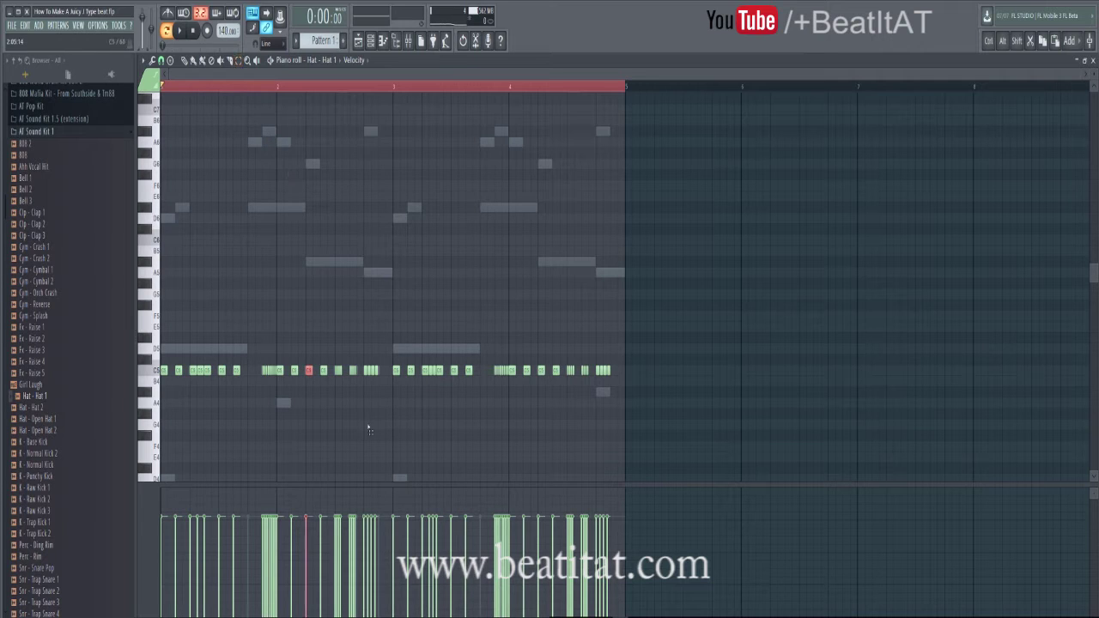
{"action": "key", "text": "alt+u"}
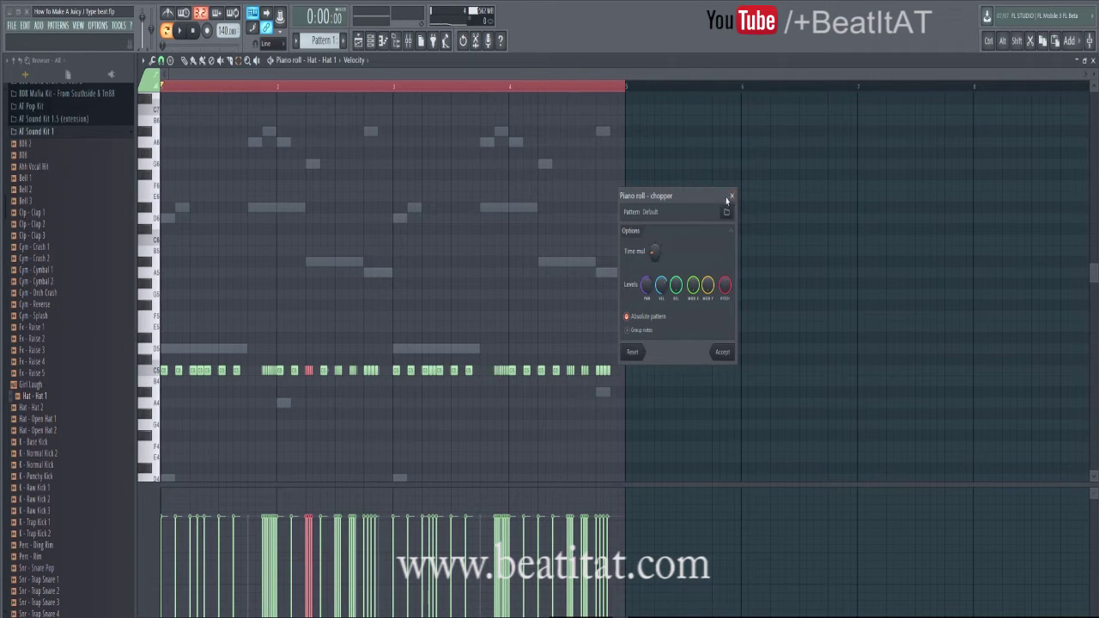
{"action": "left_click", "coordinate": [731, 197]}
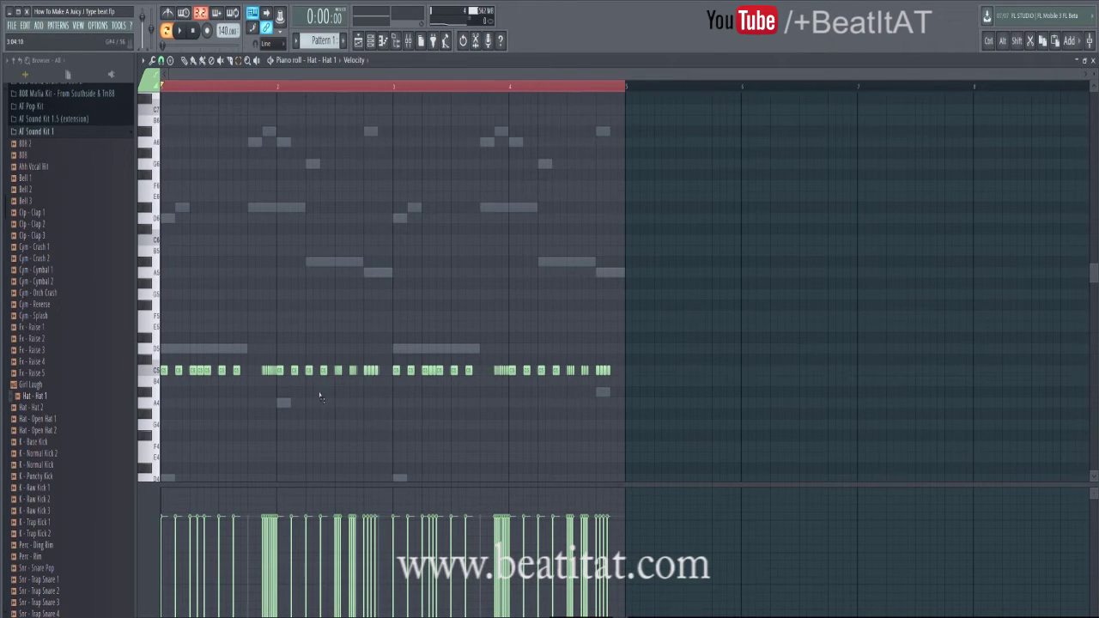
{"action": "key", "text": "F7"}
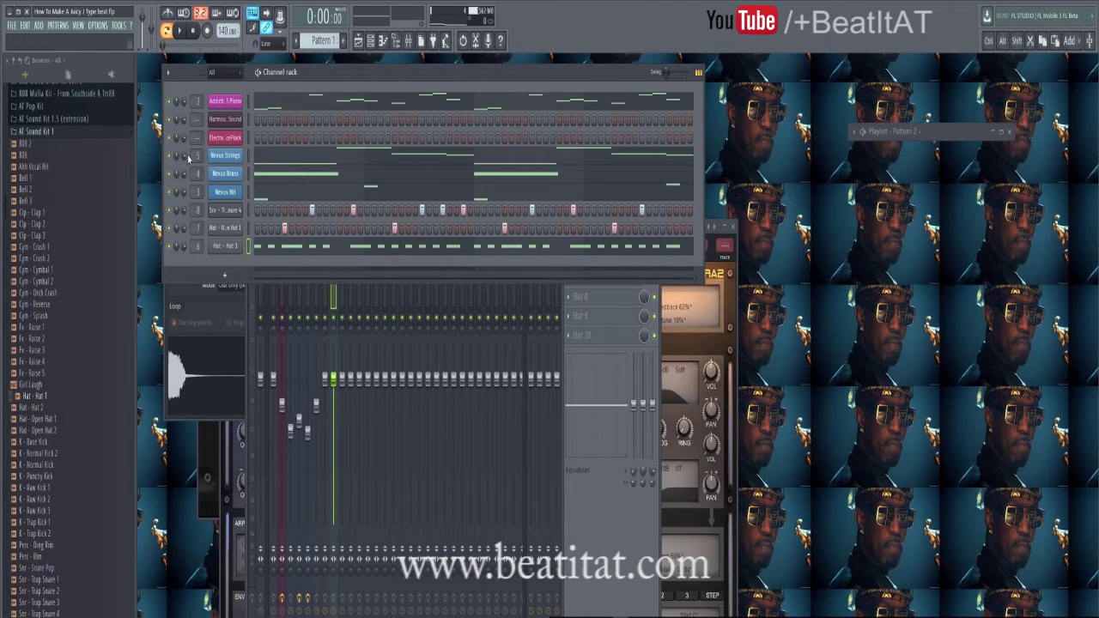
{"action": "right_click", "coordinate": [230, 142]}
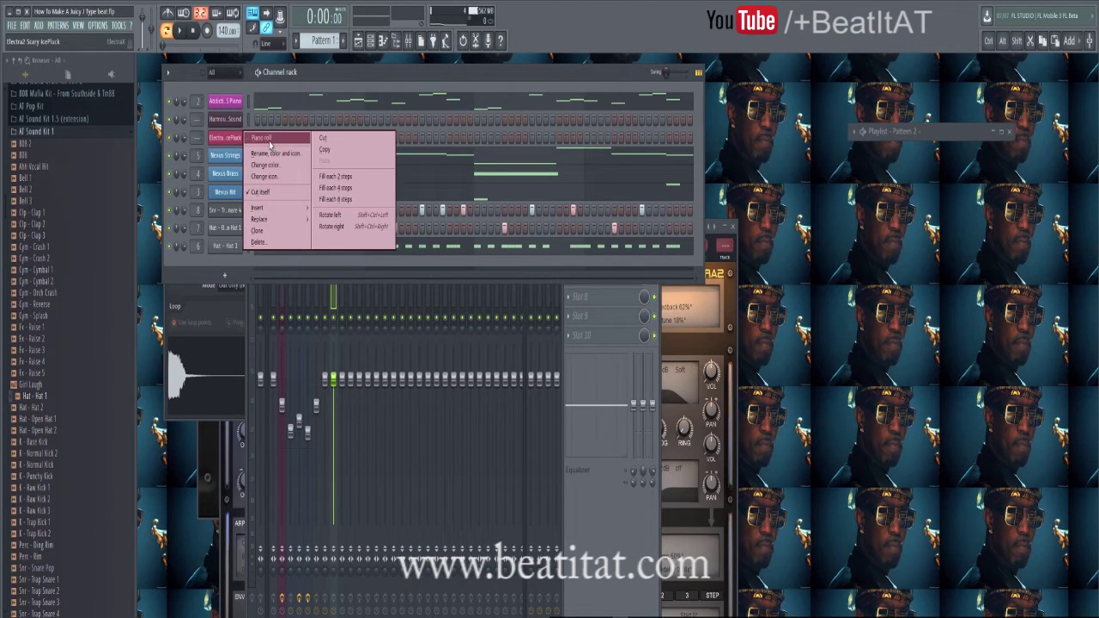
{"action": "left_click", "coordinate": [452, 264]}
{"action": "scroll", "coordinate": [46, 498], "scroll_direction": "up", "scroll_amount": 5}
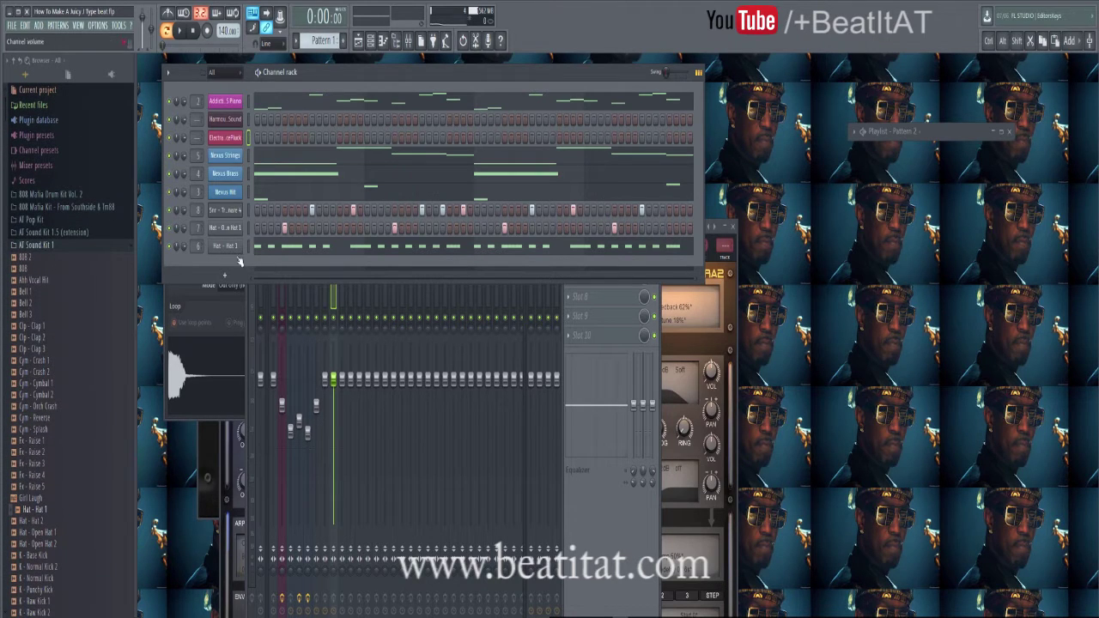
Lower the volume of the Hat - Open Hat 1 mixer track to slightly below Hat 1's level and return to the channel rack
{"action": "left_click", "coordinate": [610, 510]}
{"action": "left_click", "coordinate": [326, 387]}
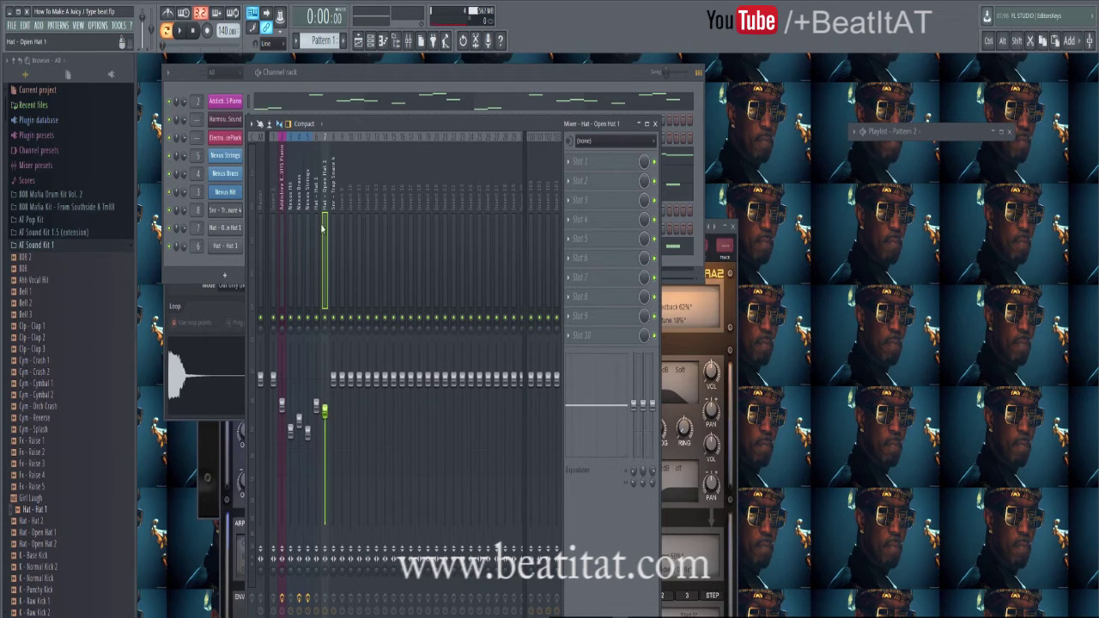
{"action": "key", "text": "Left"}
{"action": "left_click", "coordinate": [229, 84]}
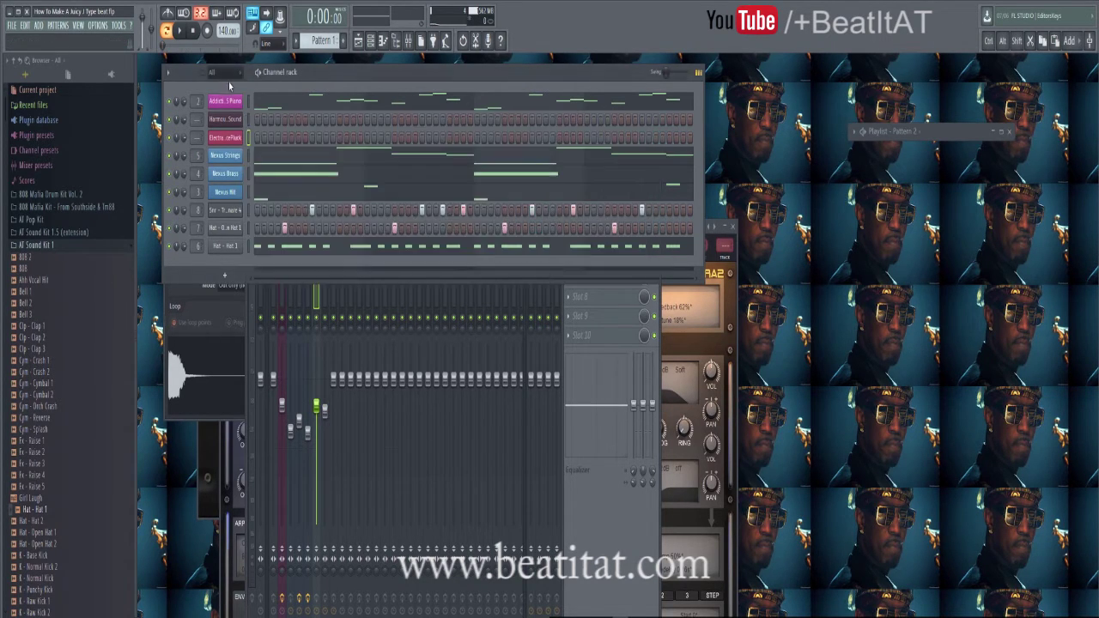
Find the K - Kick Base sample in the AT Pop Kit folder and add it as a new channel below Hat 1
{"action": "left_click", "coordinate": [48, 350]}
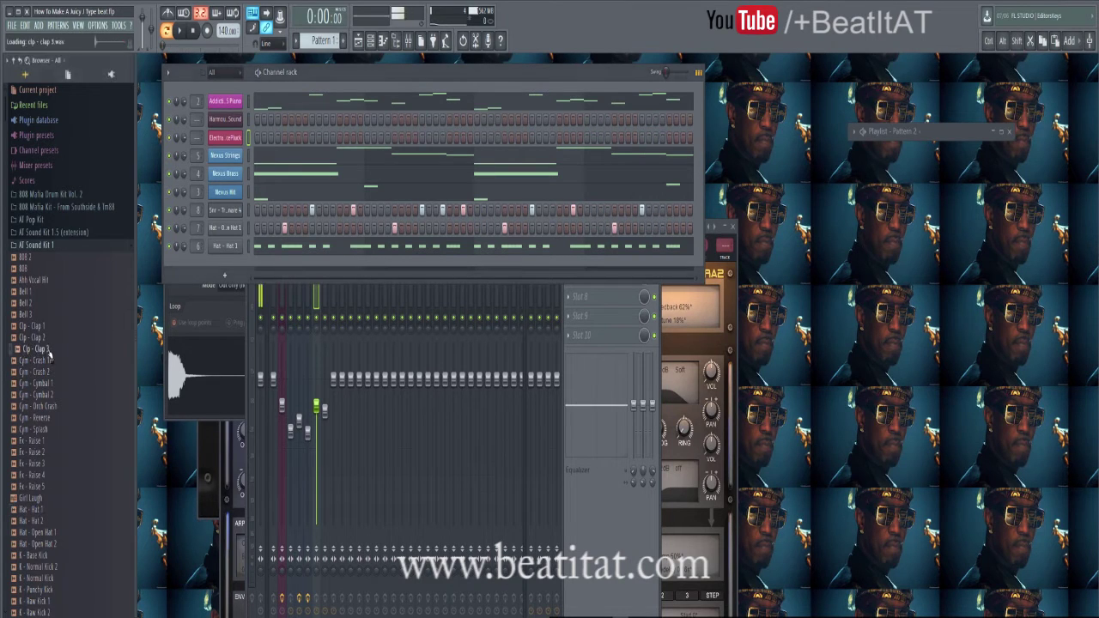
{"action": "left_click", "coordinate": [50, 246]}
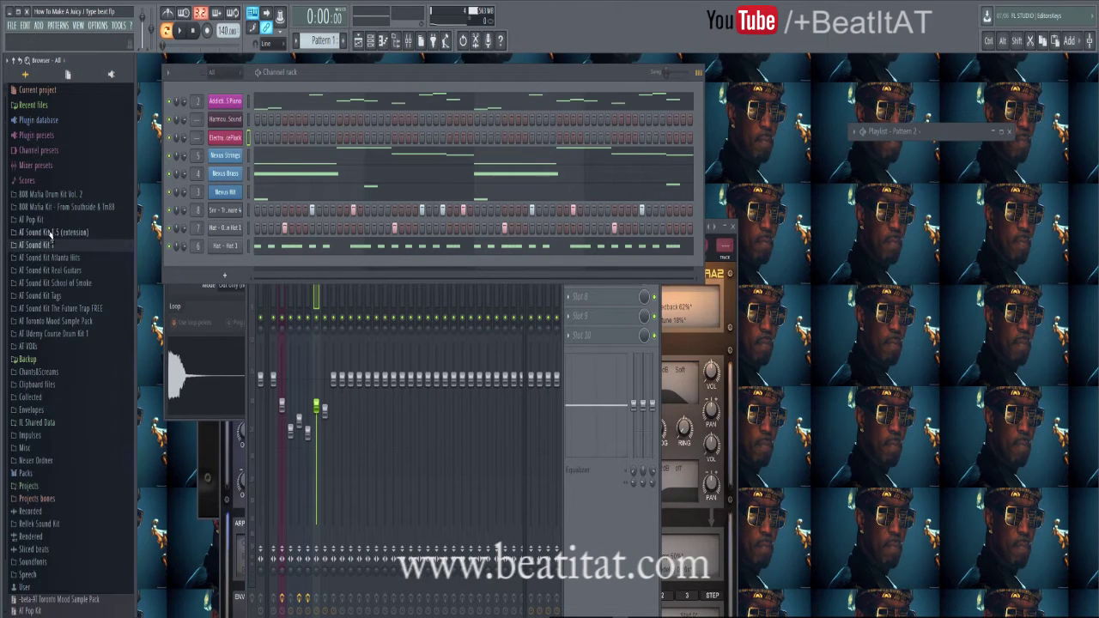
{"action": "left_click", "coordinate": [47, 220]}
{"action": "left_click", "coordinate": [39, 474]}
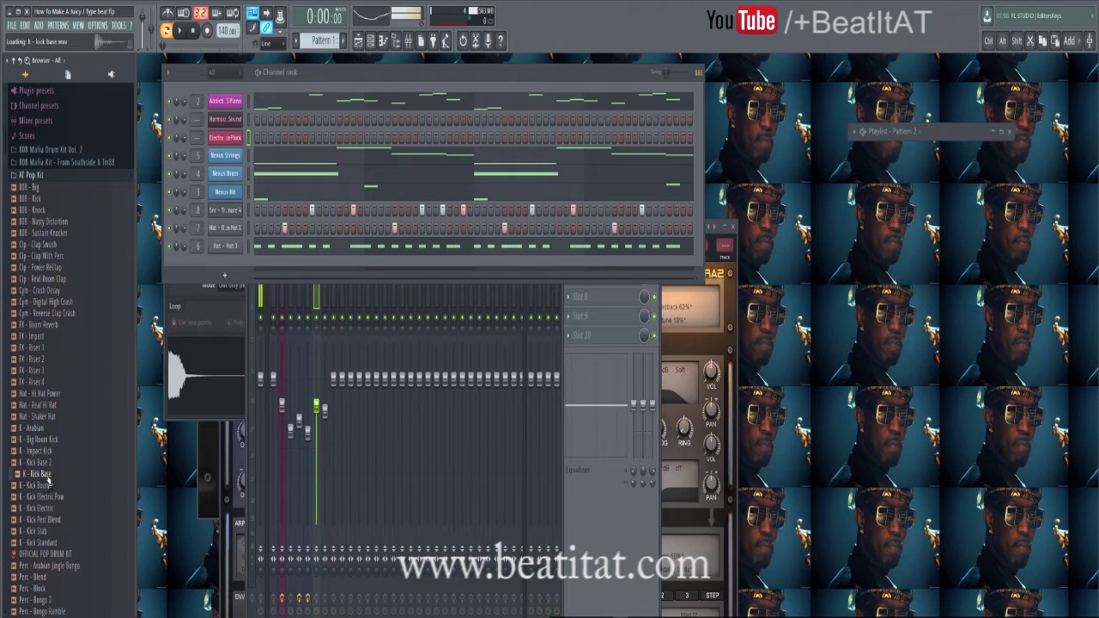
{"action": "left_click_drag", "start_coordinate": [225, 278], "coordinate": [241, 264]}
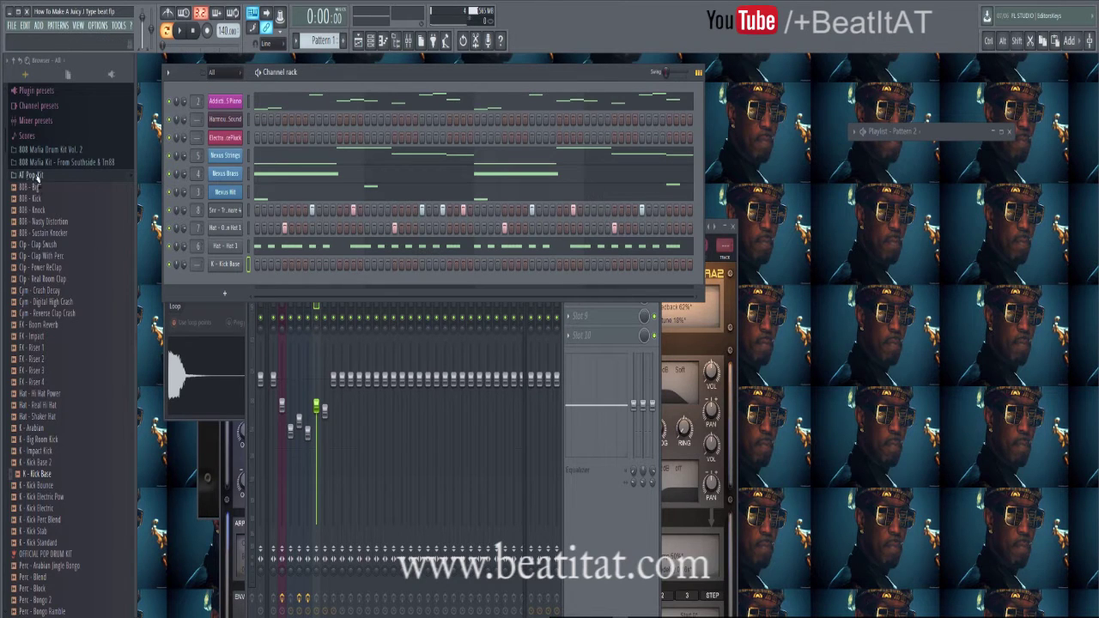
{"action": "scroll", "coordinate": [21, 211], "scroll_direction": "down", "scroll_amount": 12}
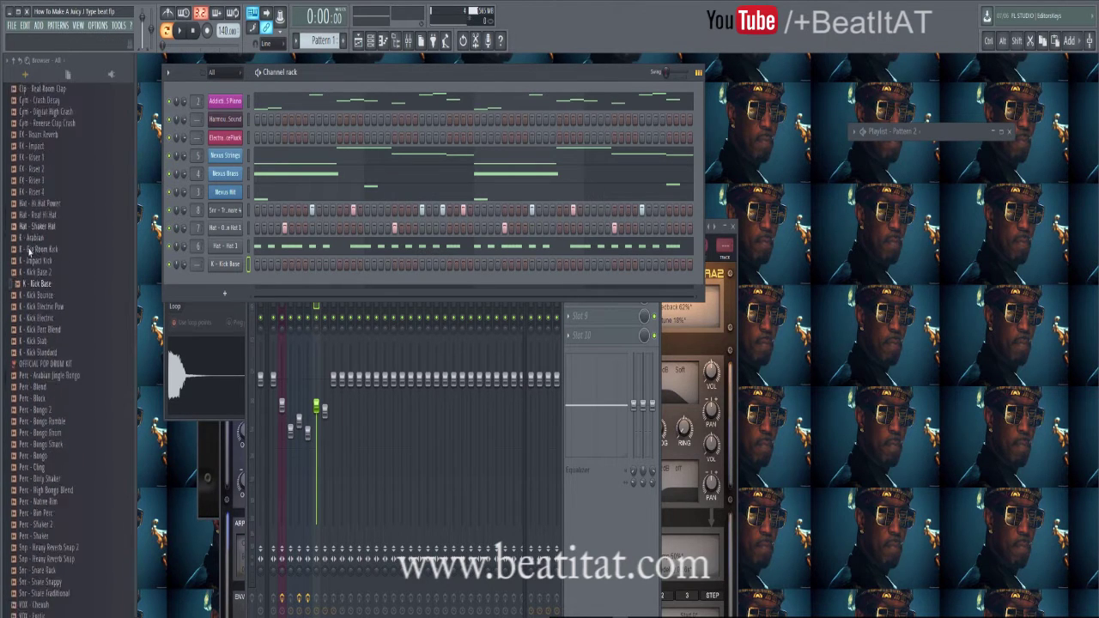
{"action": "left_click_drag", "start_coordinate": [1, 387], "coordinate": [1, 385]}
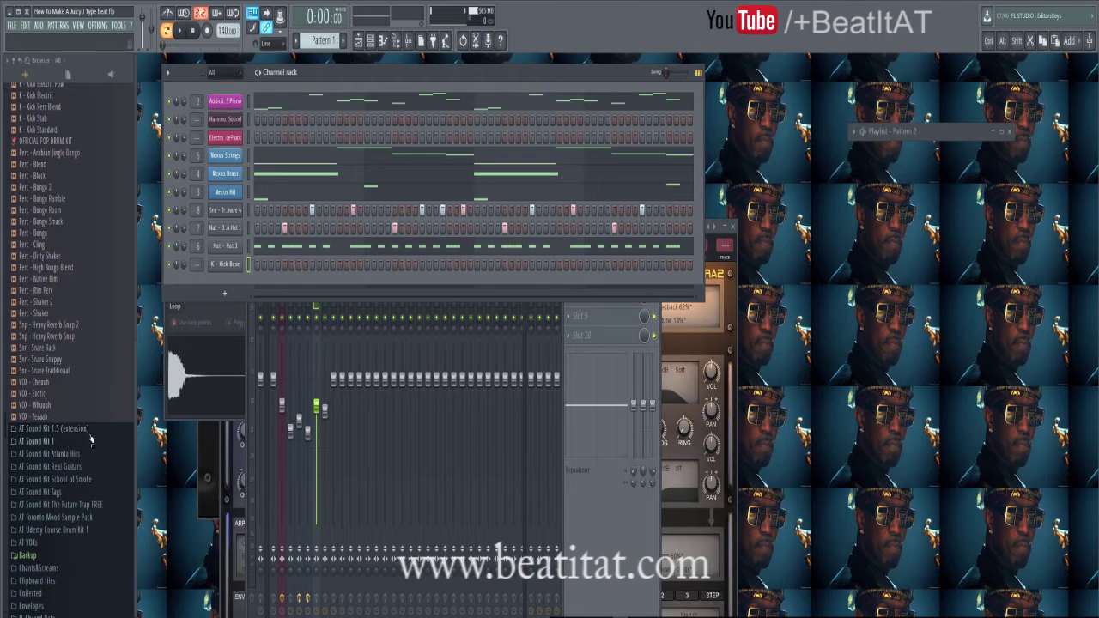
{"action": "key", "text": "F4"}
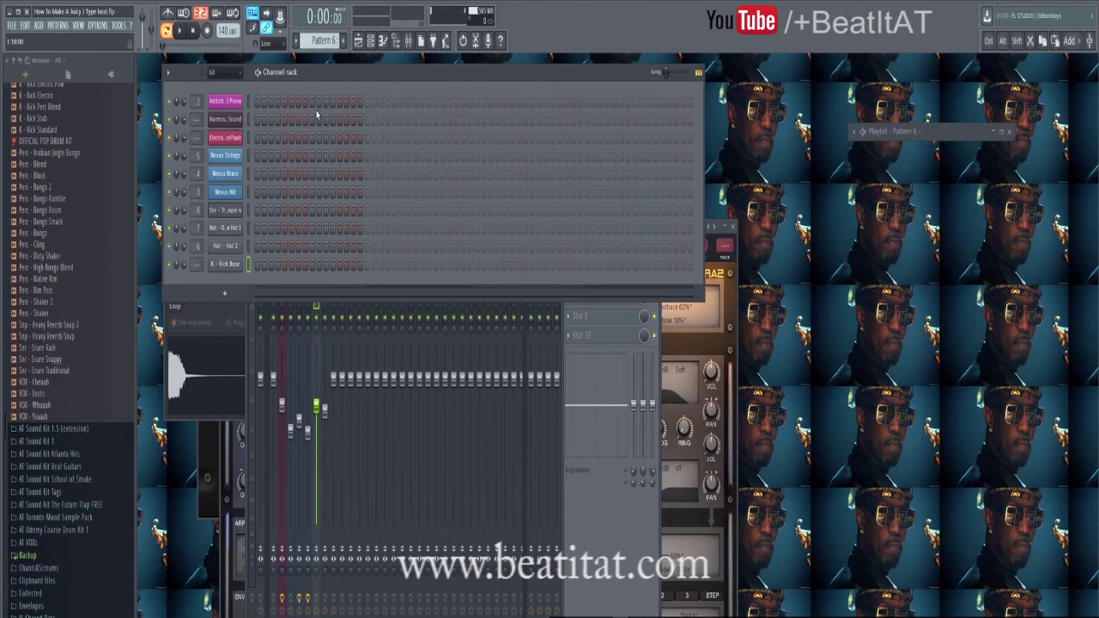
{"action": "key", "text": "KP_Subtract"}
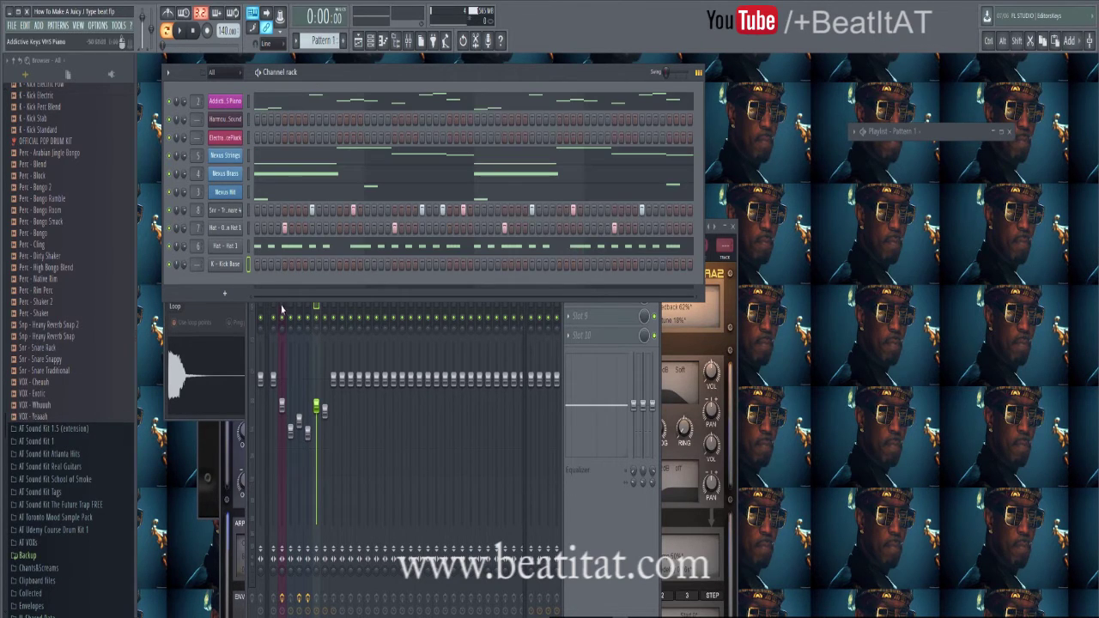
Assign the K - Kick Base channel to free mixer track 9 and close its channel settings
{"action": "left_click", "coordinate": [239, 266]}
{"action": "left_click", "coordinate": [423, 229]}
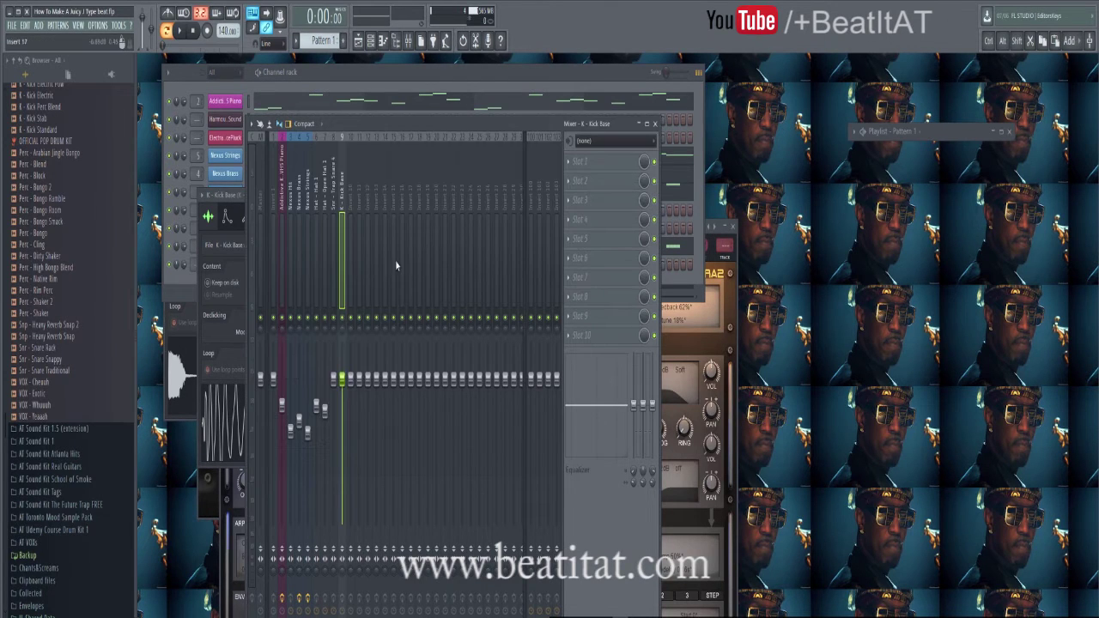
{"action": "left_click", "coordinate": [235, 347]}
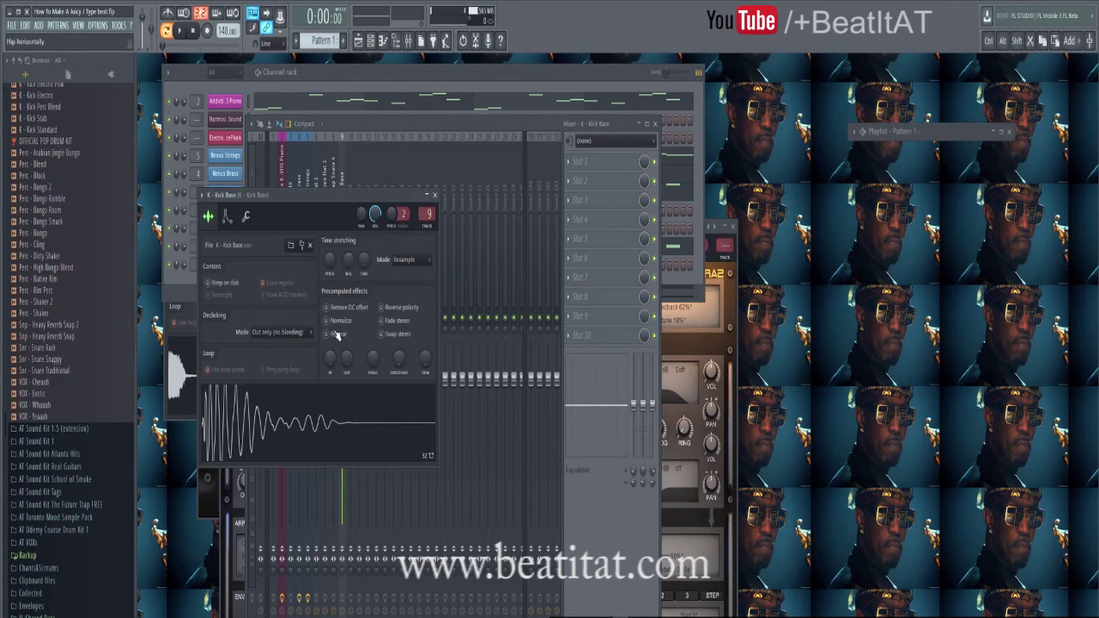
{"action": "left_click", "coordinate": [426, 209]}
Play the pattern and lower Snr - Trap Snare 4 to about -1.0 dB and Nexus Brass to about -8.7 dB
{"action": "key", "text": "space"}
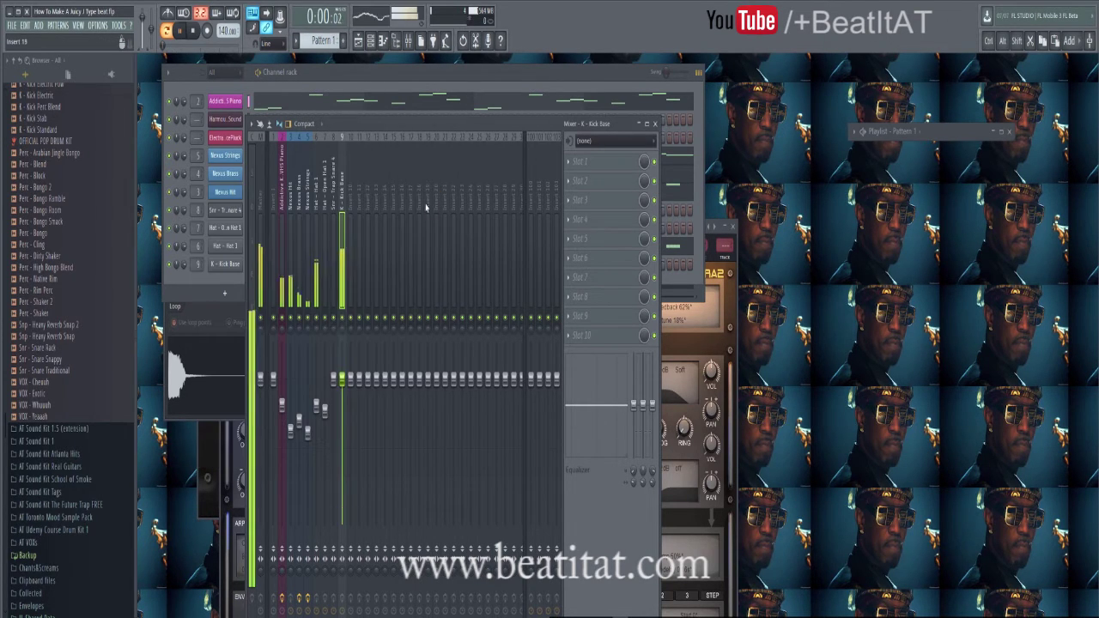
{"action": "left_click", "coordinate": [334, 383]}
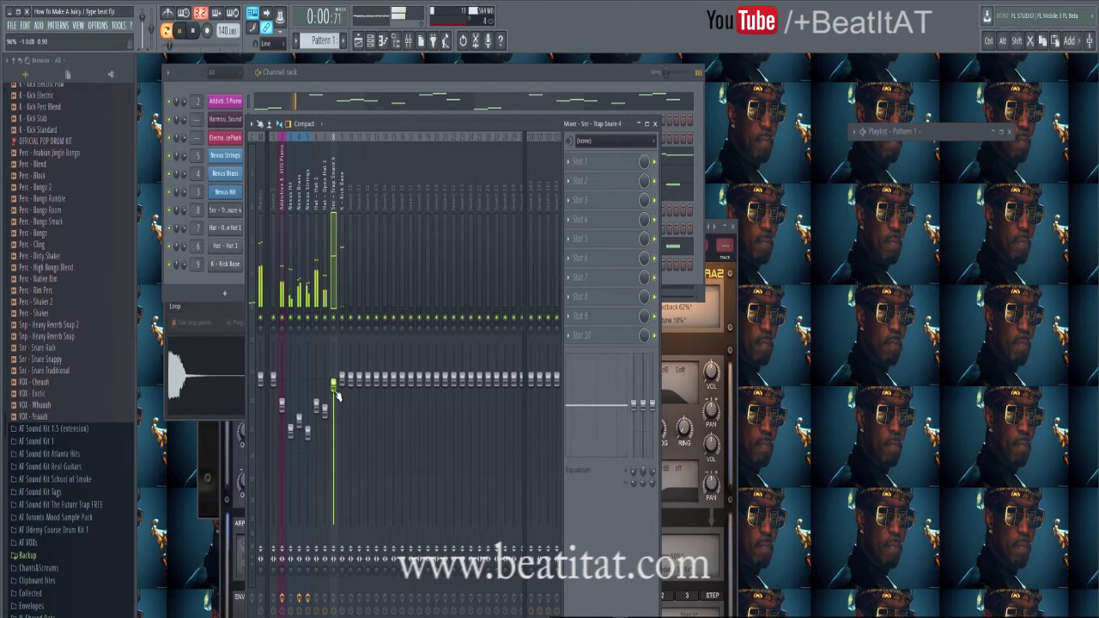
{"action": "left_click", "coordinate": [287, 232]}
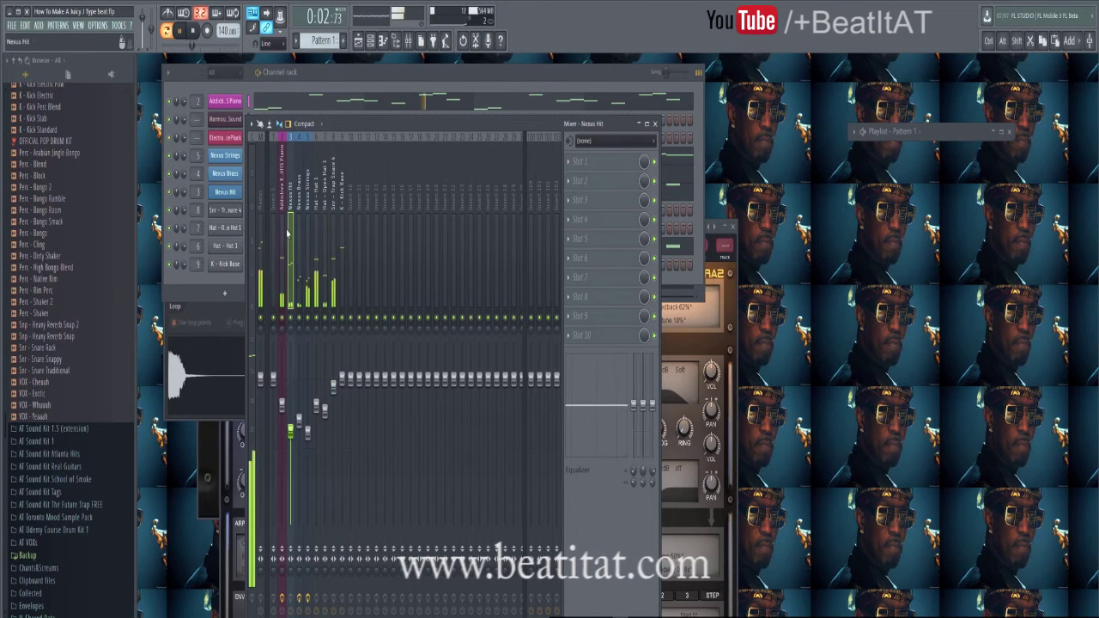
{"action": "left_click", "coordinate": [300, 431]}
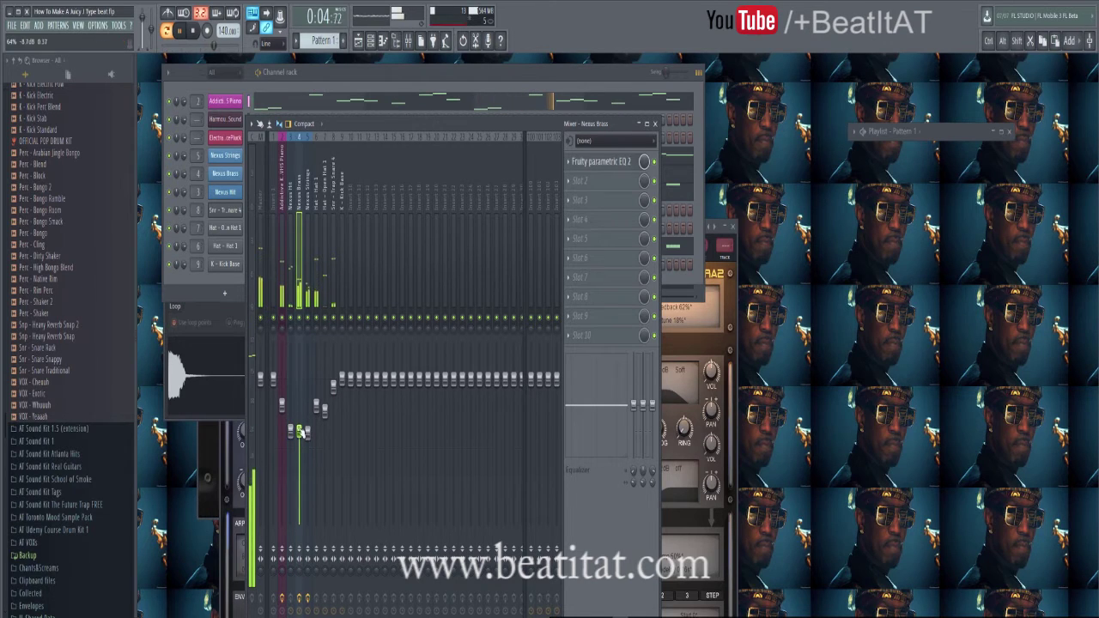
Program K - Kick Base hits on steps 1 and 7 of bar 1 and steps 1 and 3 of bar 2
{"action": "left_click", "coordinate": [207, 295]}
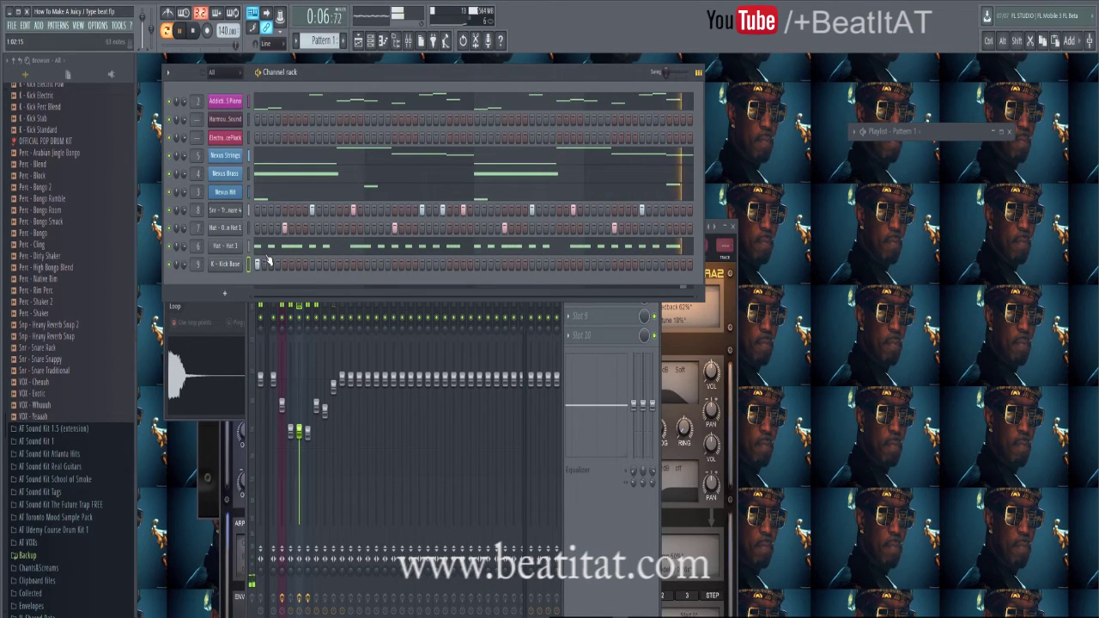
{"action": "left_click", "coordinate": [298, 263]}
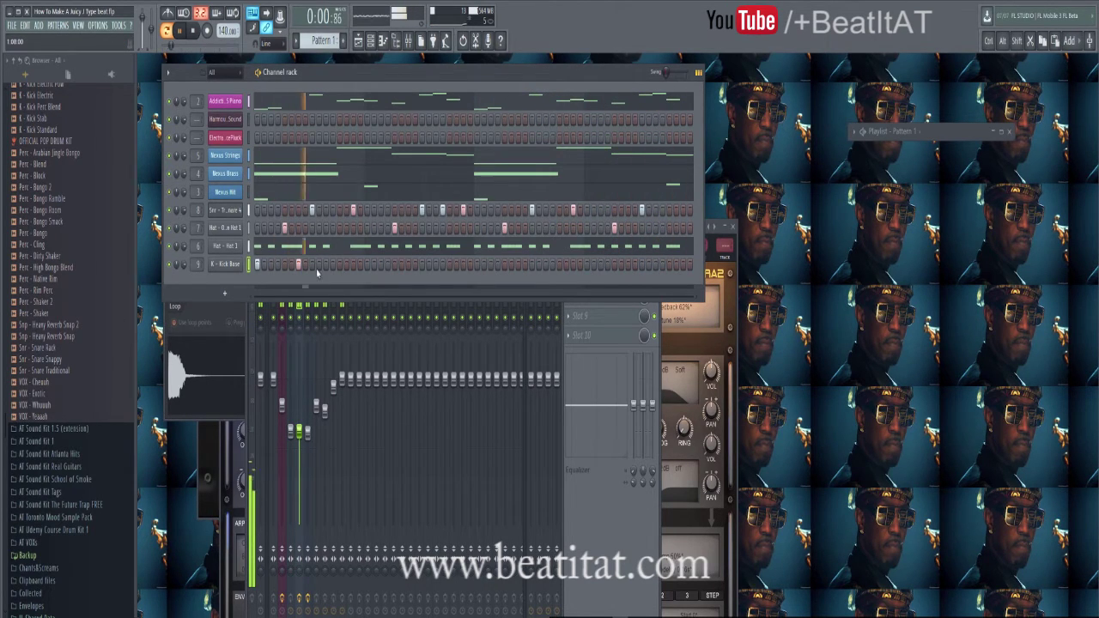
{"action": "left_click", "coordinate": [367, 264]}
{"action": "left_click", "coordinate": [381, 265]}
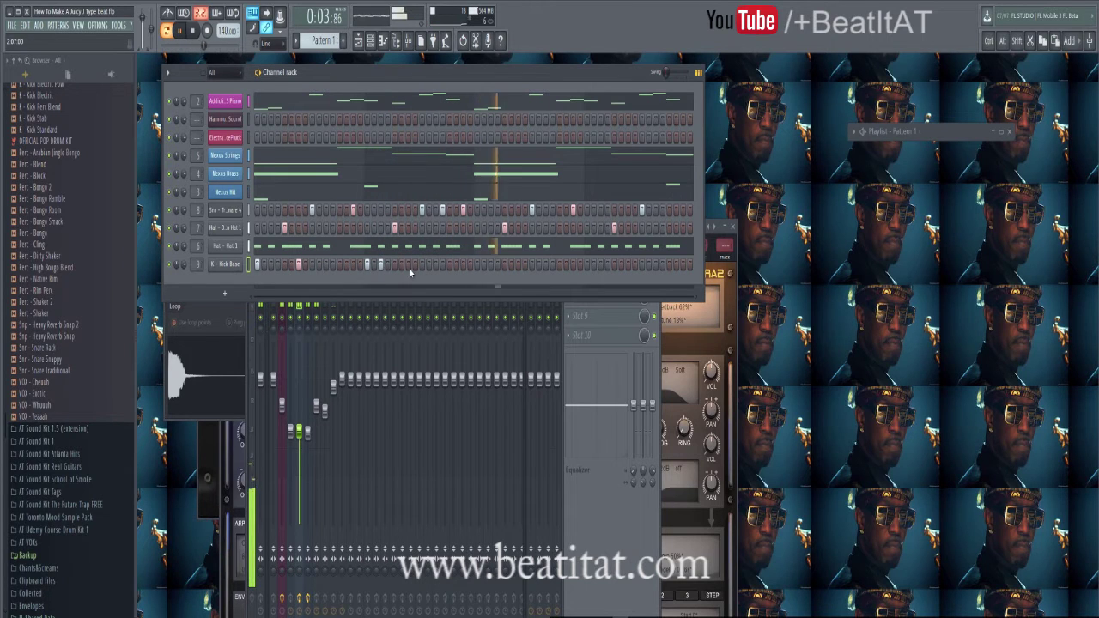
Repeat the two-bar kick pattern in bars 3 and 4, adding extra hits on steps 11 and 15 of bar 4
{"action": "left_click_drag", "start_coordinate": [414, 84], "coordinate": [327, 79]}
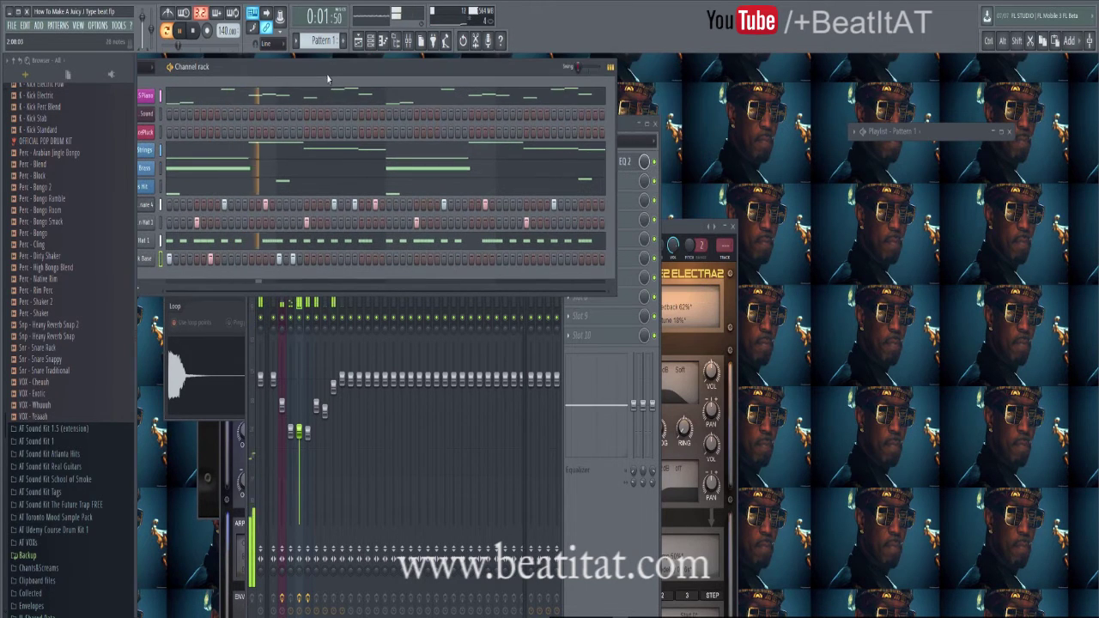
{"action": "left_click", "coordinate": [390, 262]}
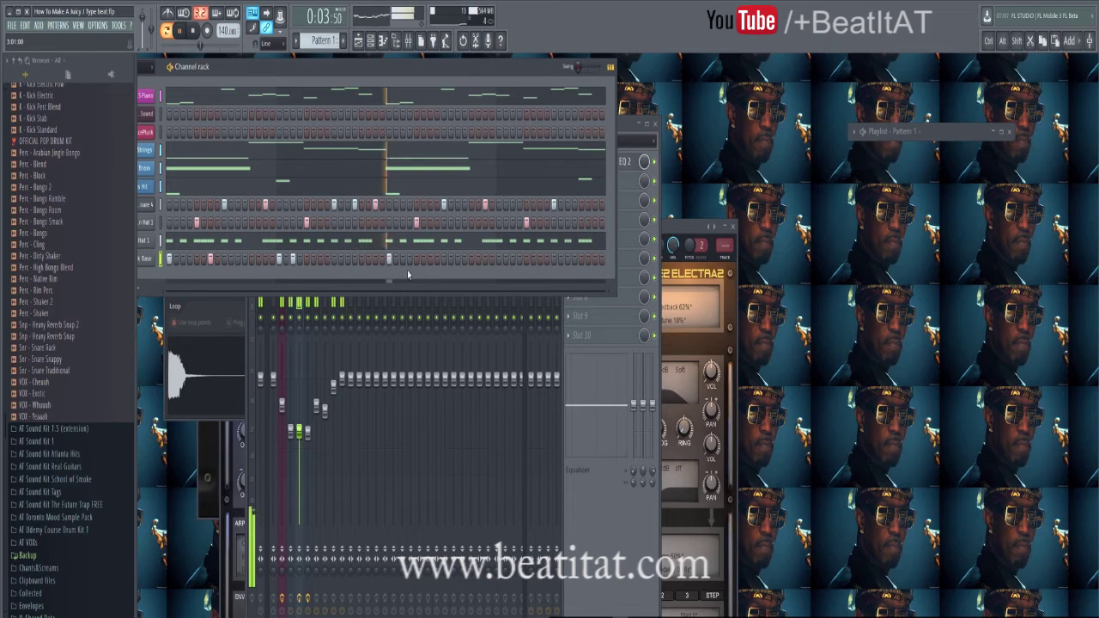
{"action": "left_click", "coordinate": [430, 260]}
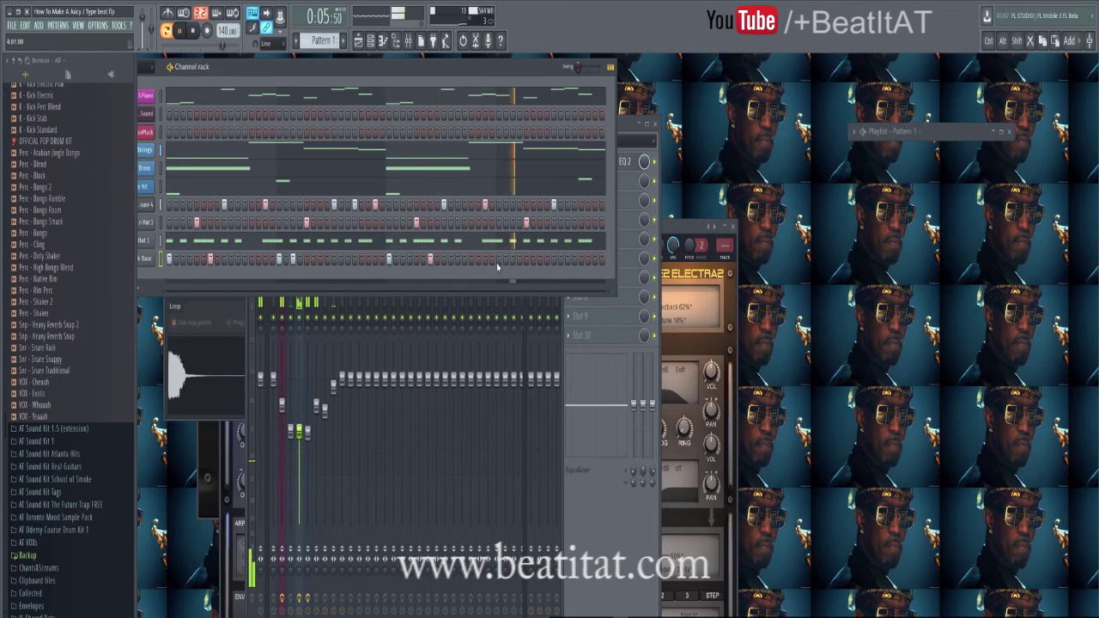
{"action": "left_click_drag", "start_coordinate": [458, 74], "coordinate": [740, 83]}
{"action": "left_click", "coordinate": [848, 270]}
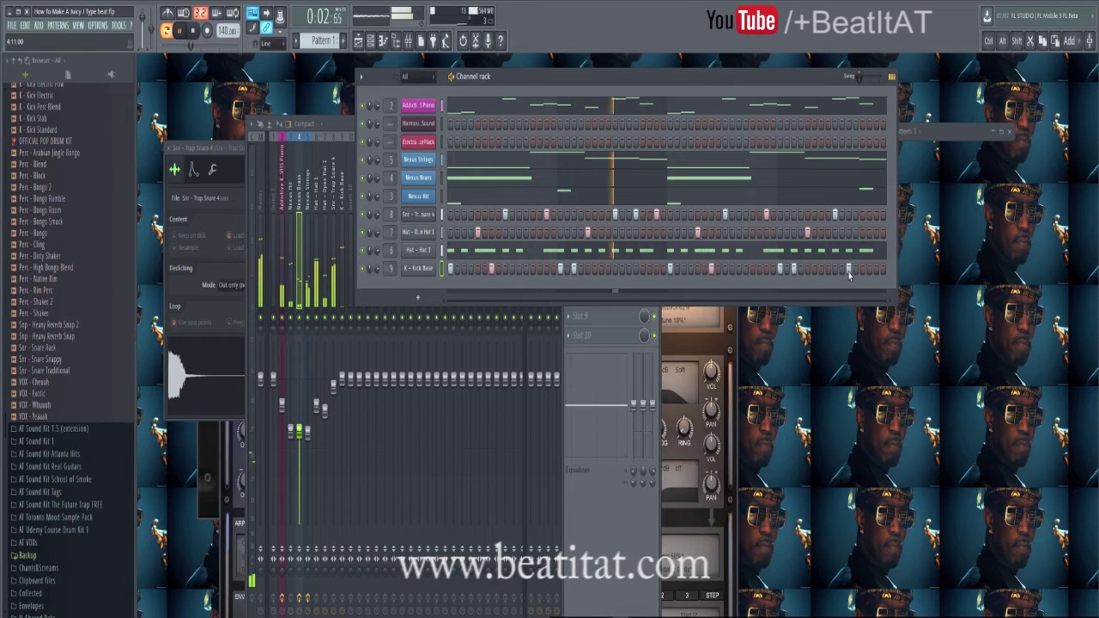
Insert Fruity parametric EQ 2 in the first effect slot of the K - Kick Base mixer track
{"action": "left_click", "coordinate": [642, 495]}
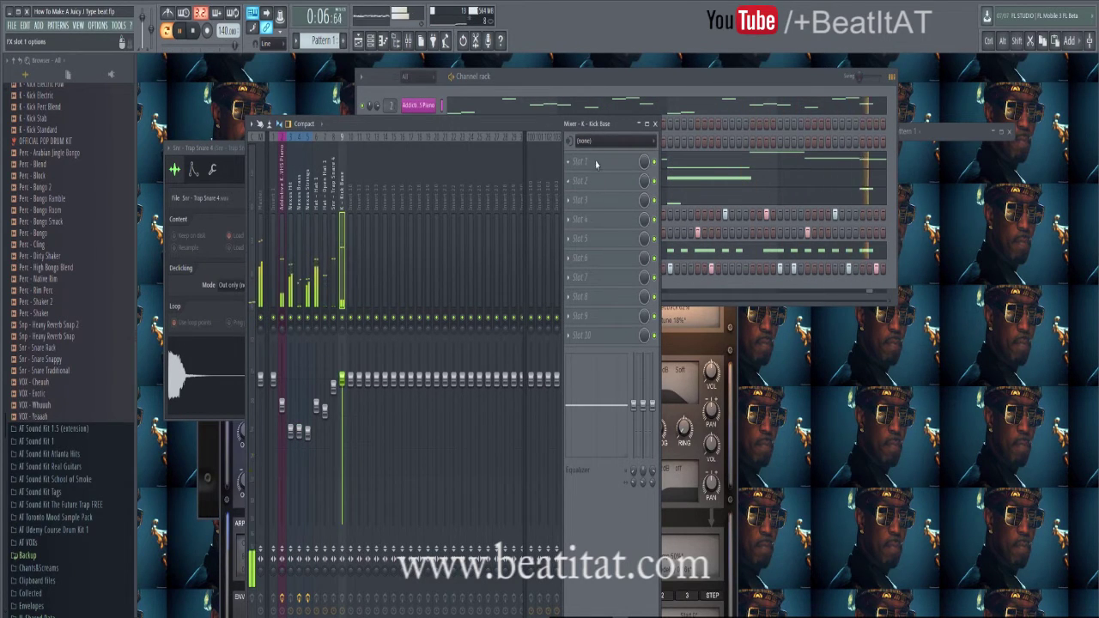
{"action": "left_click", "coordinate": [596, 163]}
{"action": "left_click", "coordinate": [870, 315]}
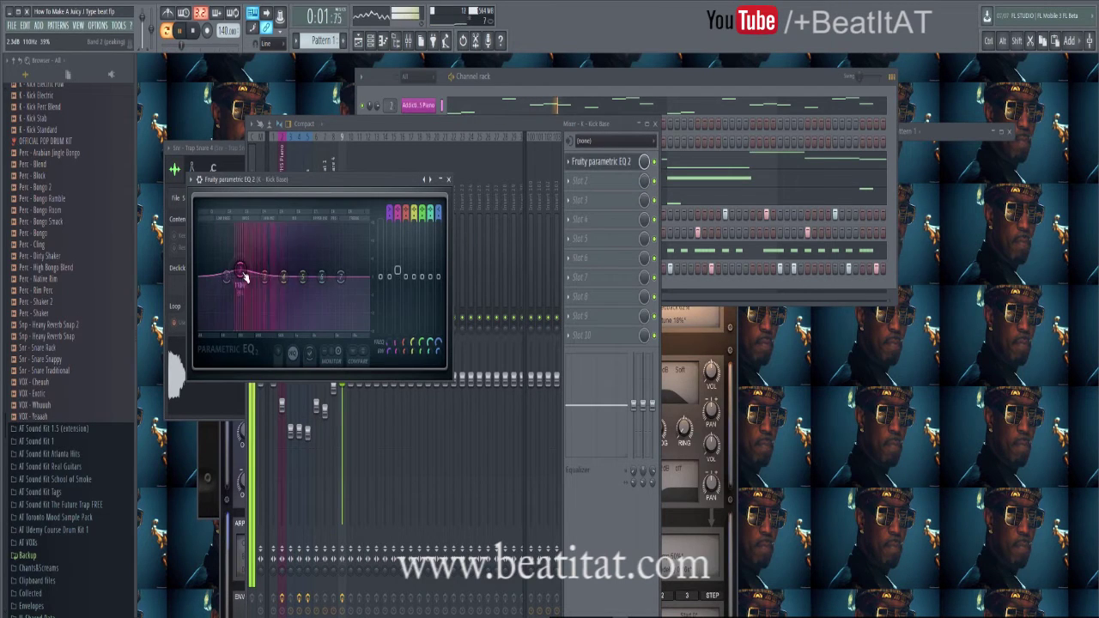
In the kick's parametric EQ, boost band 3, set band 7 to low pass and shift bands 1 and 2 lower in frequency
{"action": "left_click_drag", "start_coordinate": [265, 278], "coordinate": [293, 274]}
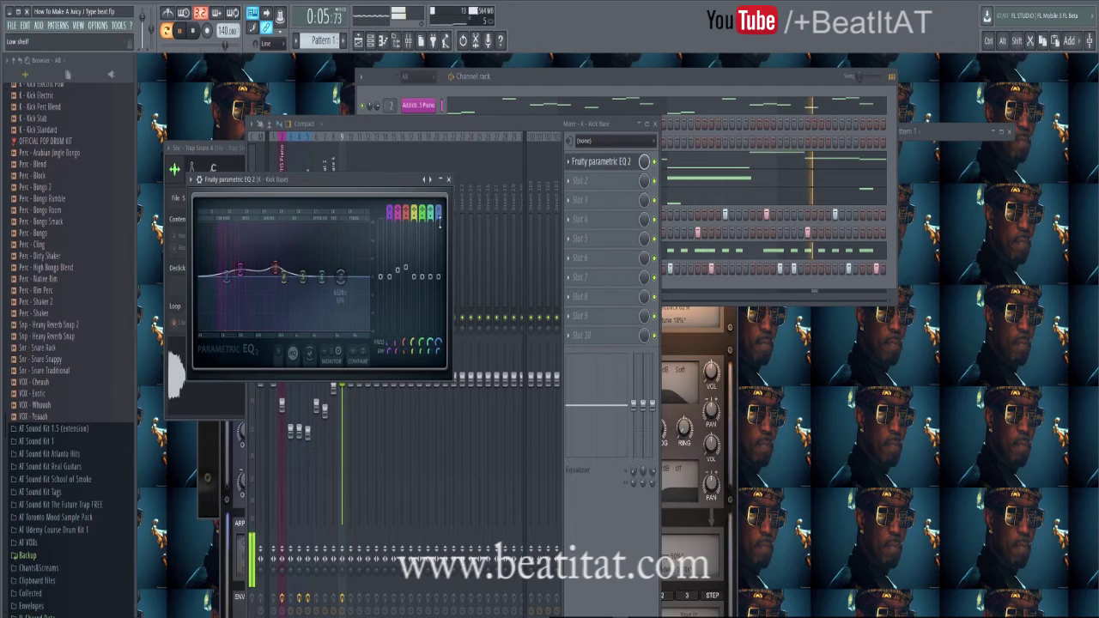
{"action": "left_click_drag", "start_coordinate": [438, 211], "coordinate": [440, 240]}
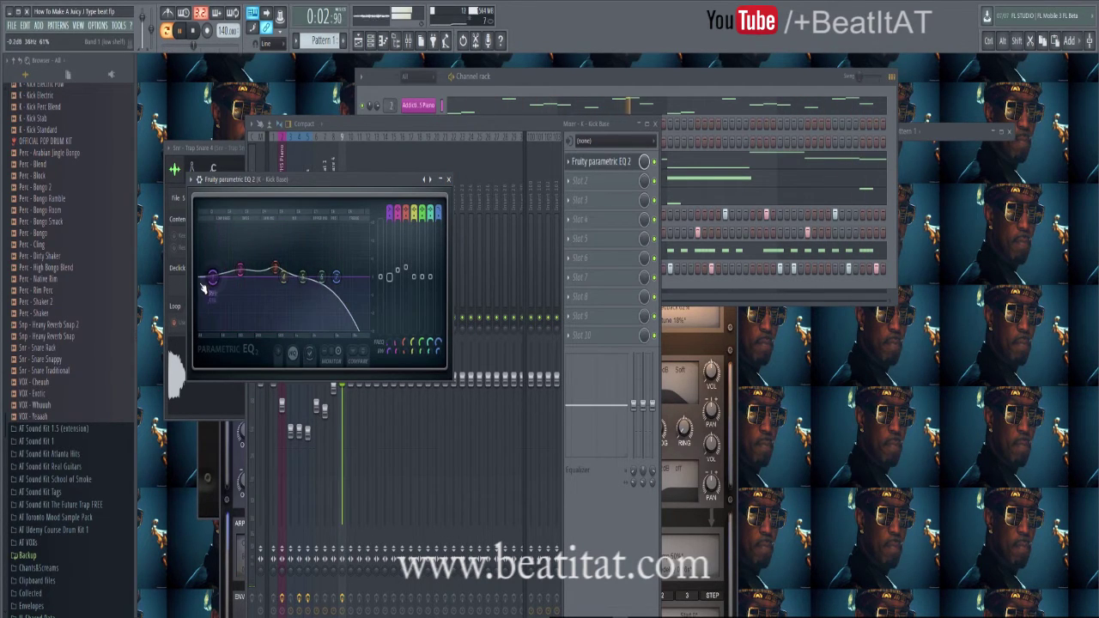
{"action": "left_click_drag", "start_coordinate": [202, 284], "coordinate": [242, 270]}
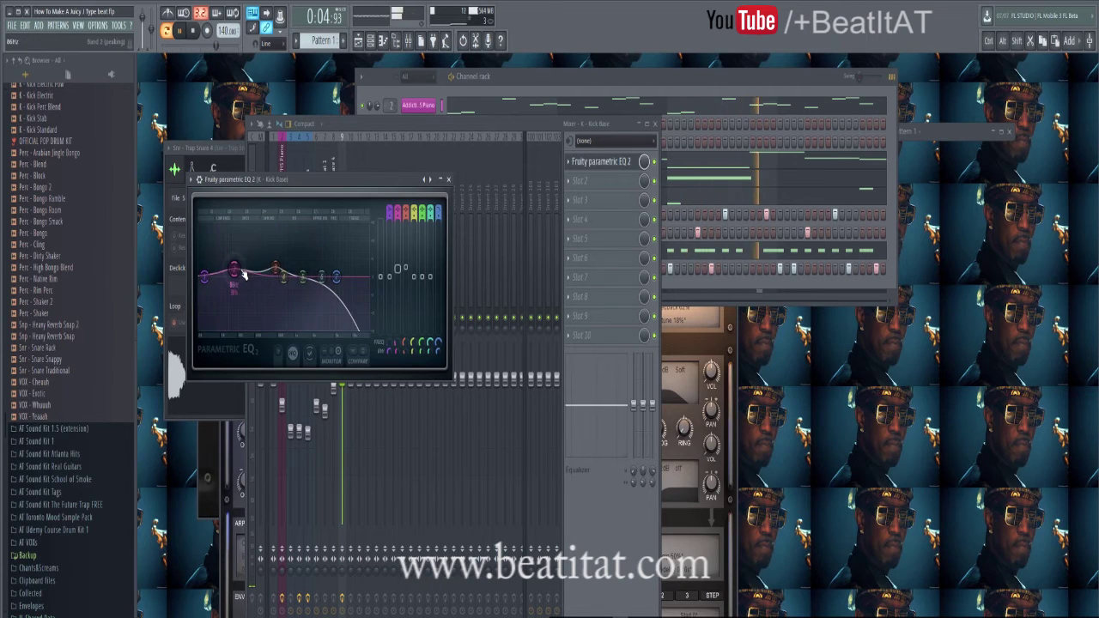
{"action": "left_click", "coordinate": [448, 179]}
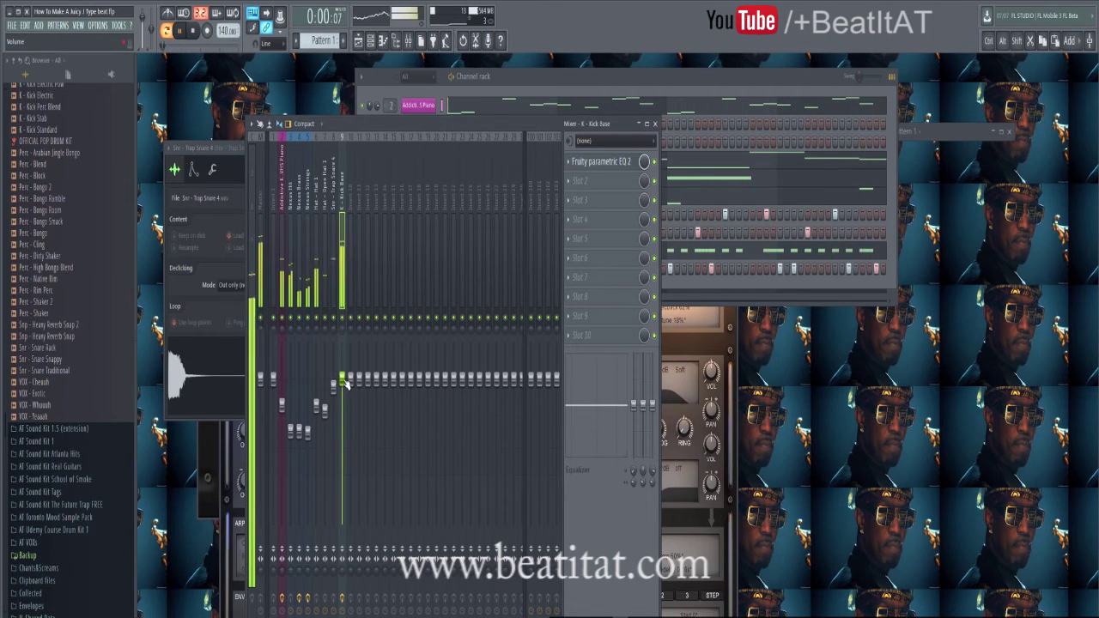
Lower the K - Kick Base and piano mixer levels slightly, Nexus Hit to about -9.1 dB and Nexus Strings to about -11.3 dB
{"action": "left_click_drag", "start_coordinate": [344, 382], "coordinate": [343, 393]}
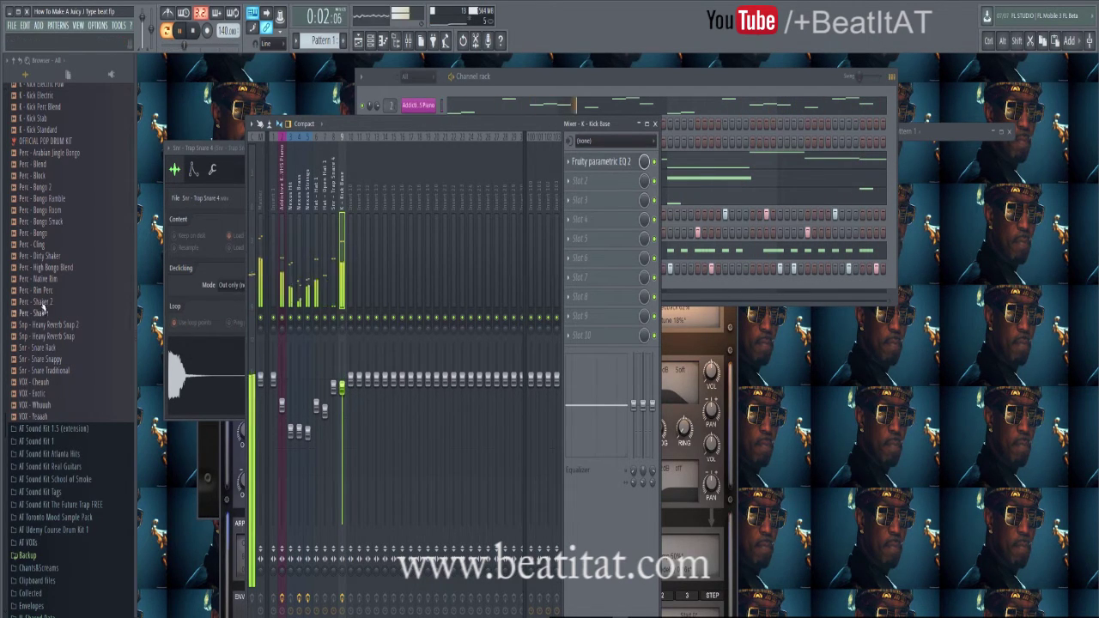
{"action": "scroll", "coordinate": [85, 309], "scroll_direction": "up", "scroll_amount": 8}
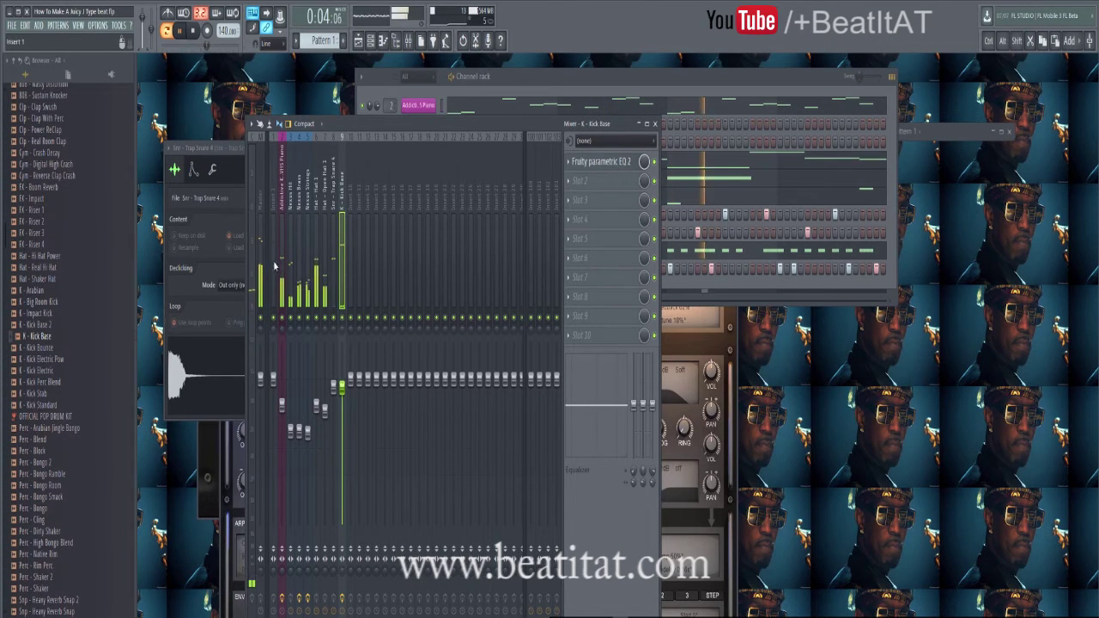
{"action": "left_click_drag", "start_coordinate": [281, 404], "coordinate": [281, 415]}
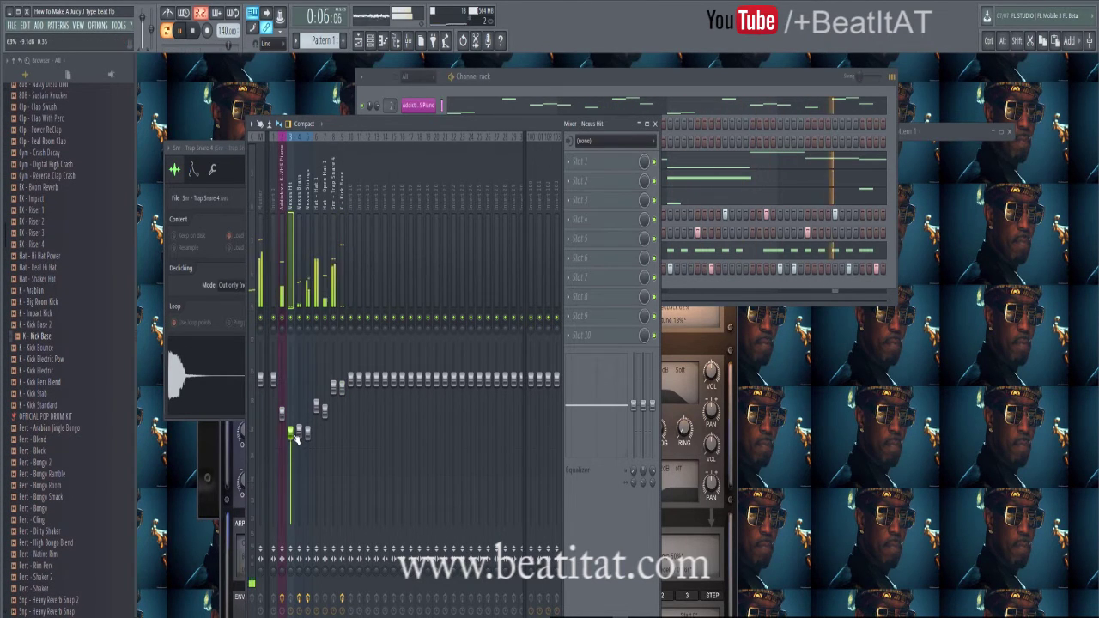
{"action": "left_click_drag", "start_coordinate": [307, 434], "coordinate": [307, 461]}
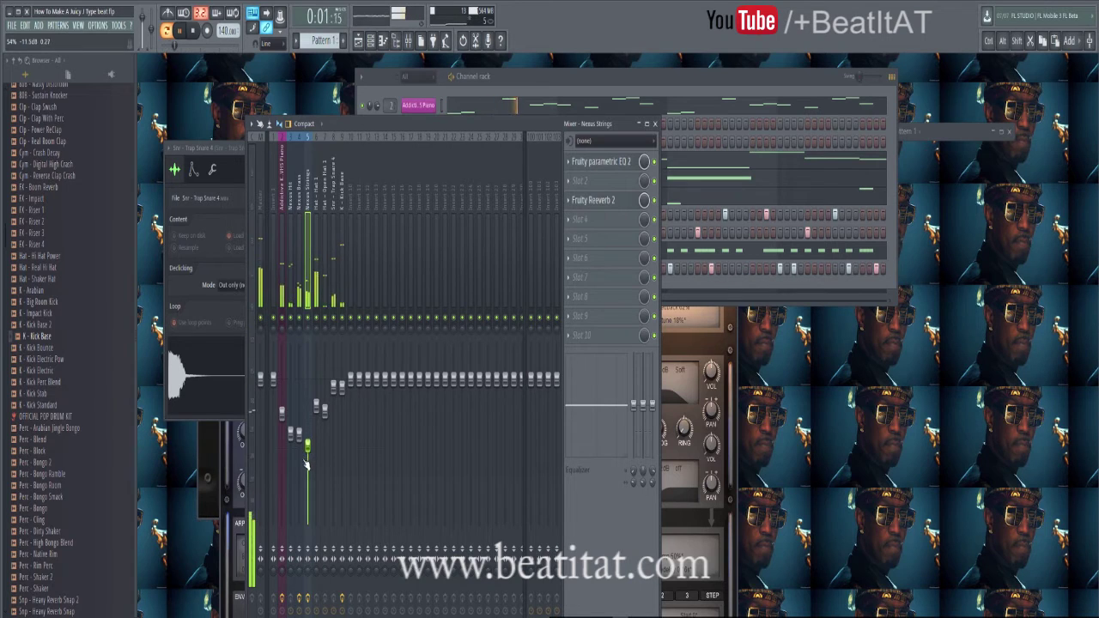
Collapse the AT Pop Kit folder in the browser and close the mixer
{"action": "scroll", "coordinate": [49, 237], "scroll_direction": "up", "scroll_amount": 6}
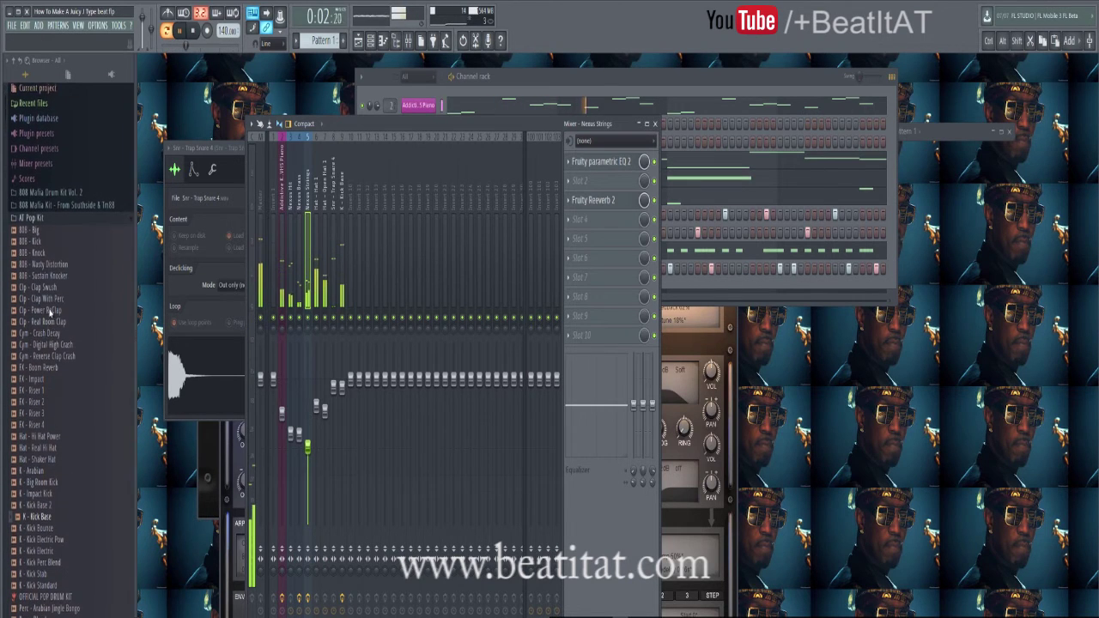
{"action": "left_click", "coordinate": [45, 222]}
{"action": "left_click", "coordinate": [655, 125]}
Transpose the Nexus Strings notes up one octave in the piano roll, and close the piano roll and the plugin
{"action": "left_click", "coordinate": [425, 167]}
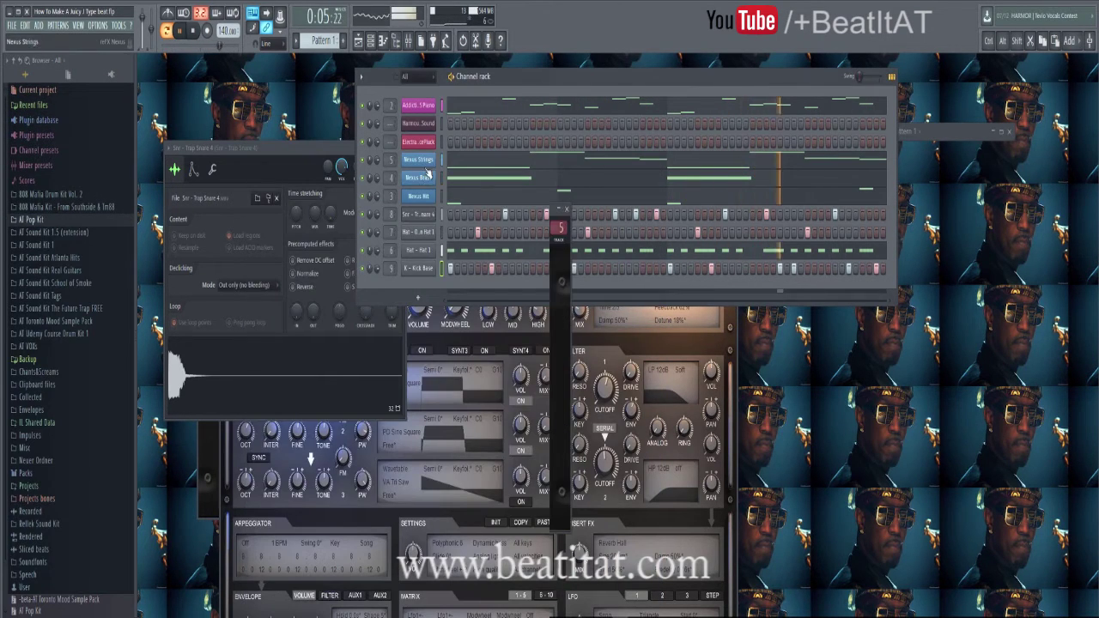
{"action": "left_click", "coordinate": [424, 338]}
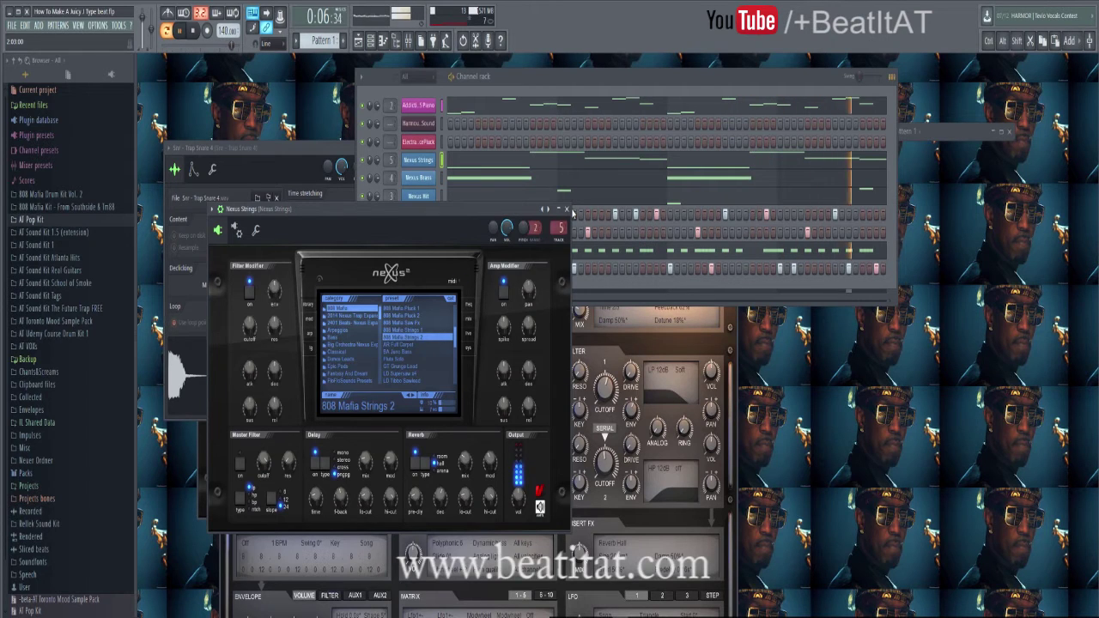
{"action": "left_click", "coordinate": [543, 163]}
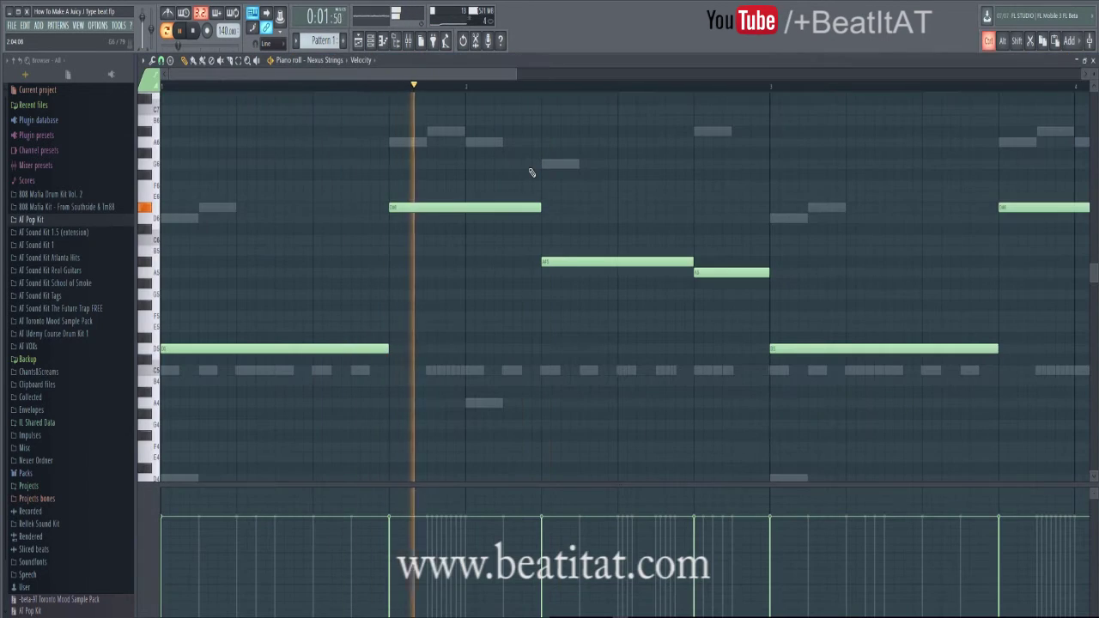
{"action": "scroll", "coordinate": [532, 169], "scroll_direction": "down", "scroll_amount": 4}
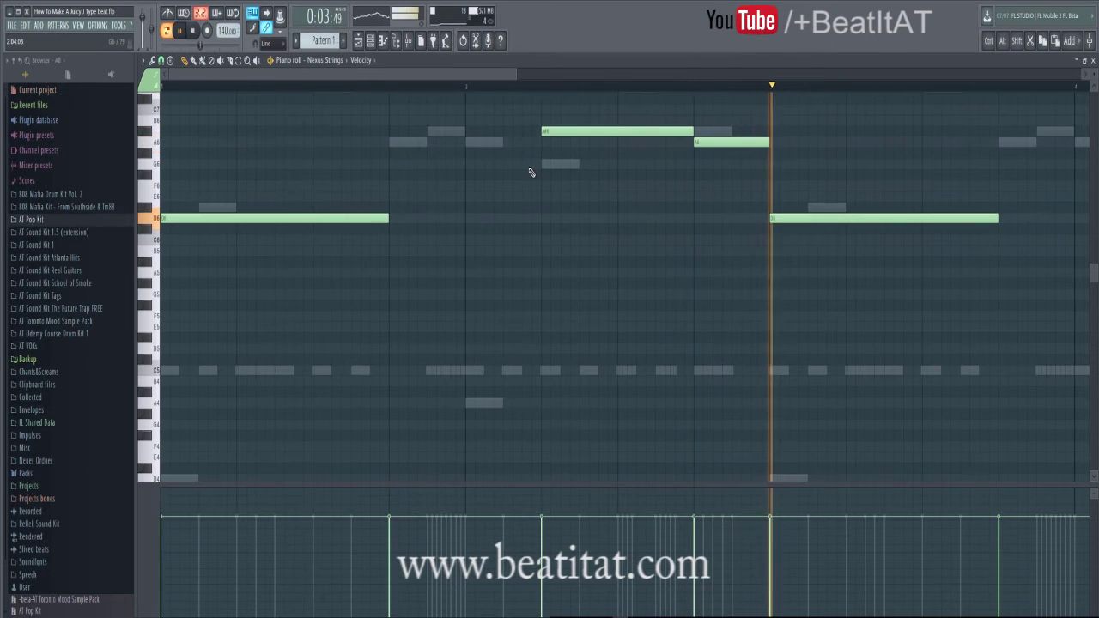
{"action": "key", "text": "F7"}
{"action": "left_click", "coordinate": [567, 210]}
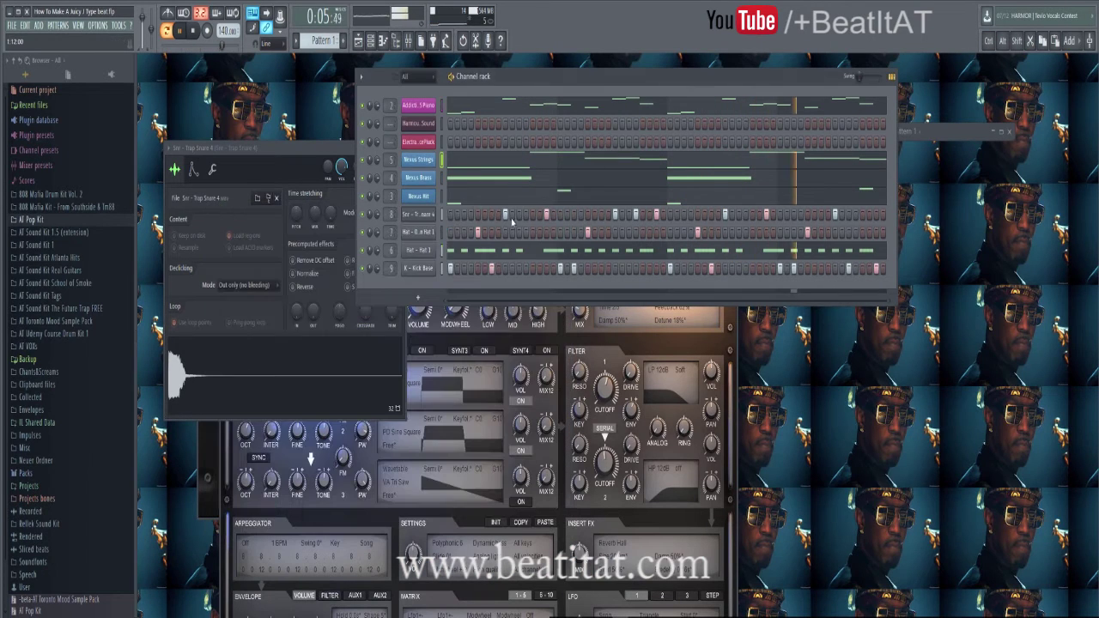
Close the Snr - Trap Snare 4, Nexus Hit and Electra2 Scary IcePluck windows and stop playback
{"action": "left_click", "coordinate": [400, 148]}
{"action": "left_click", "coordinate": [401, 147]}
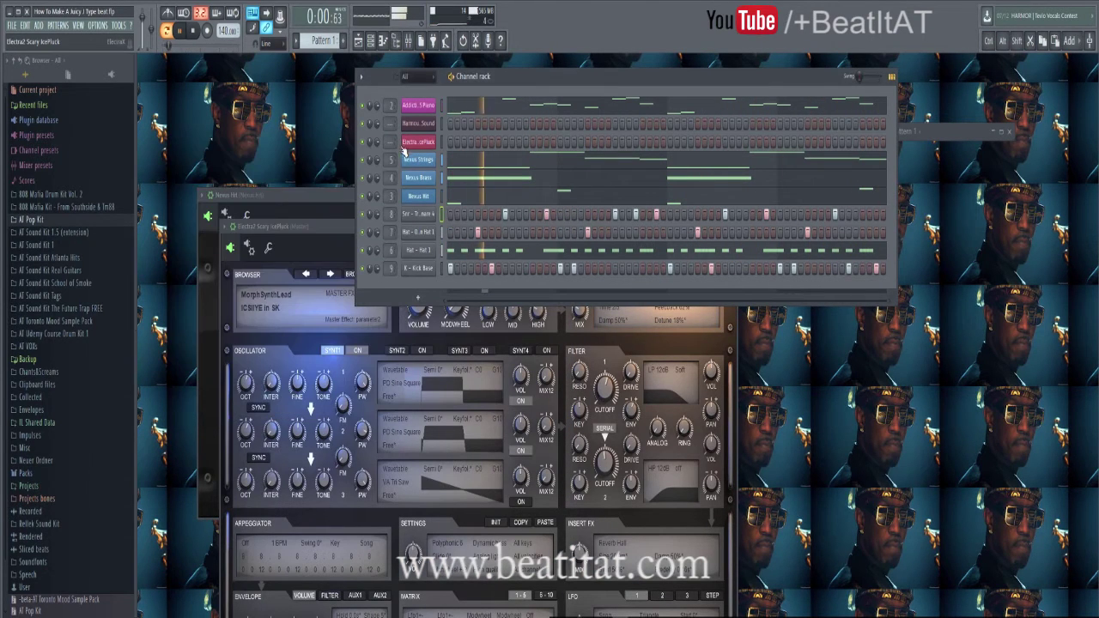
{"action": "left_click", "coordinate": [265, 197]}
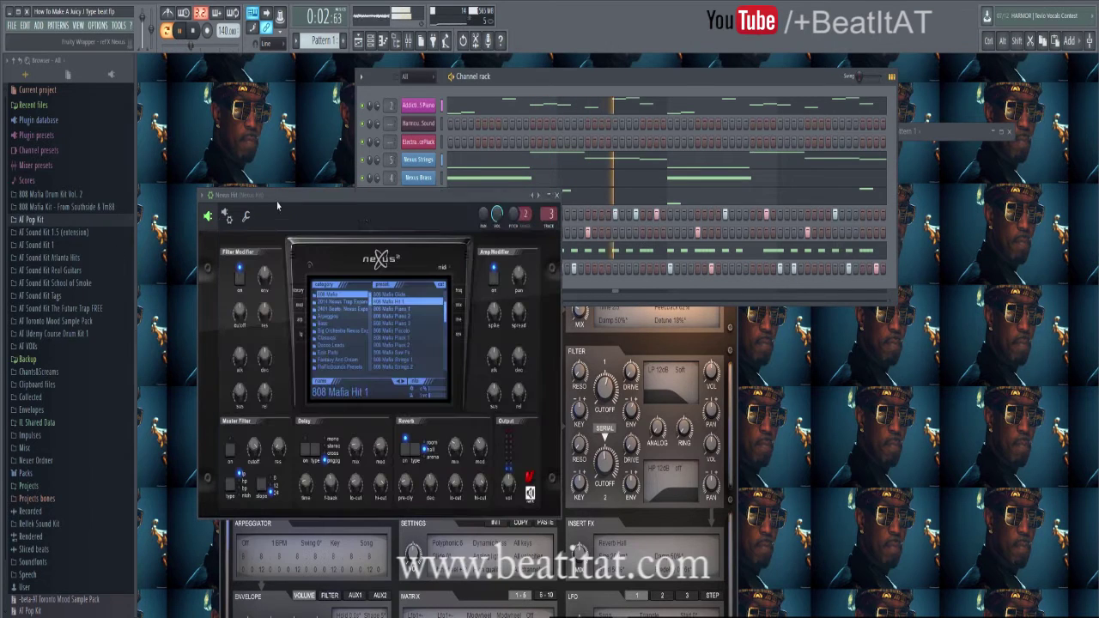
{"action": "left_click", "coordinate": [557, 196]}
{"action": "left_click", "coordinate": [418, 141]}
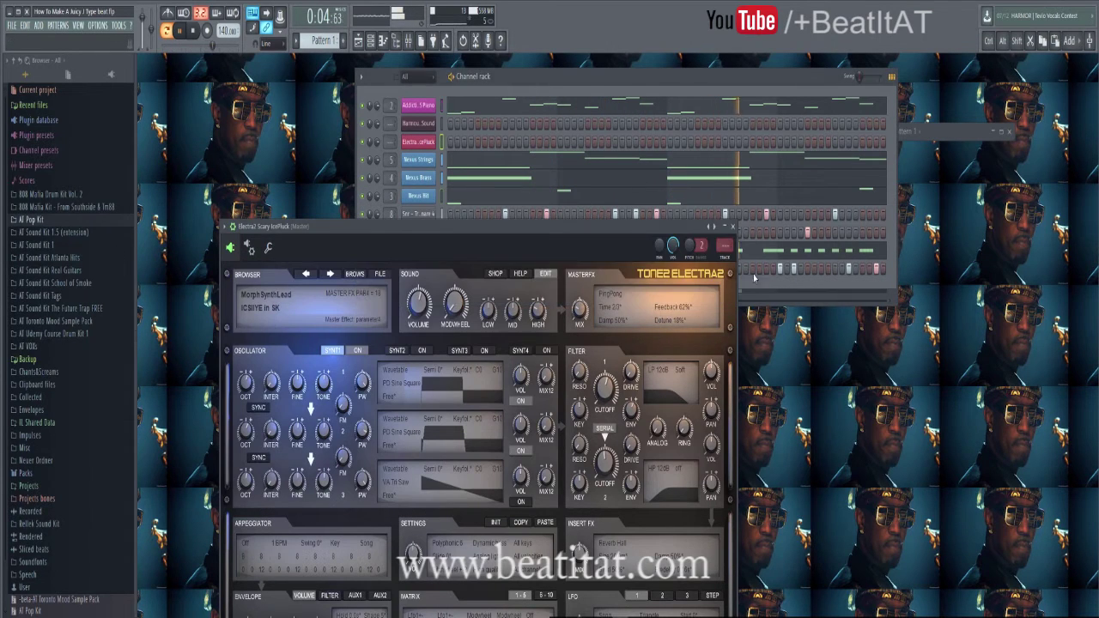
{"action": "left_click", "coordinate": [418, 141]}
{"action": "key", "text": "space"}
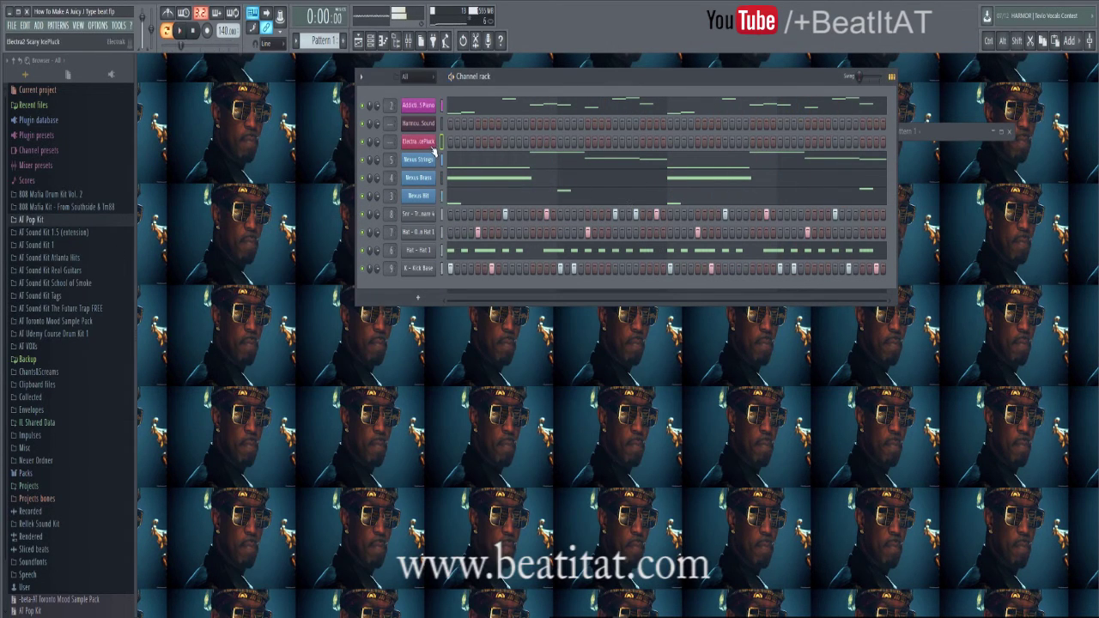
Open the Electra2 Scary IcePluck piano roll and place a short D5 note at the start of bar 1
{"action": "right_click", "coordinate": [434, 150]}
{"action": "left_click", "coordinate": [432, 150]}
{"action": "scroll", "coordinate": [206, 318], "scroll_direction": "down", "scroll_amount": 7}
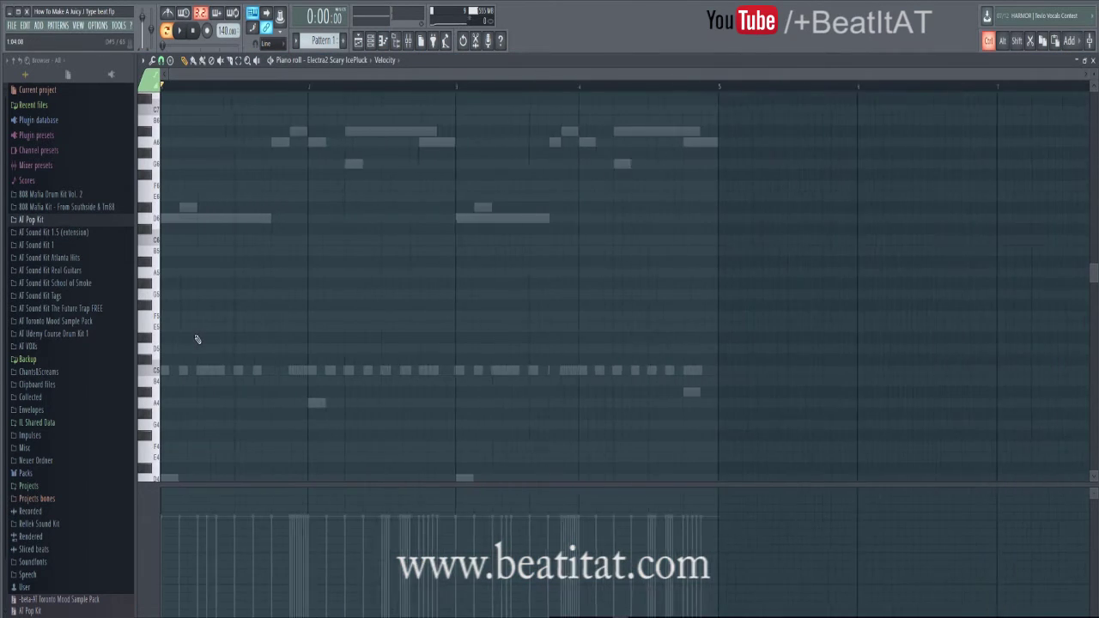
{"action": "scroll", "coordinate": [187, 258], "scroll_direction": "down", "scroll_amount": 4}
{"action": "scroll", "coordinate": [169, 154], "scroll_direction": "up", "scroll_amount": 3}
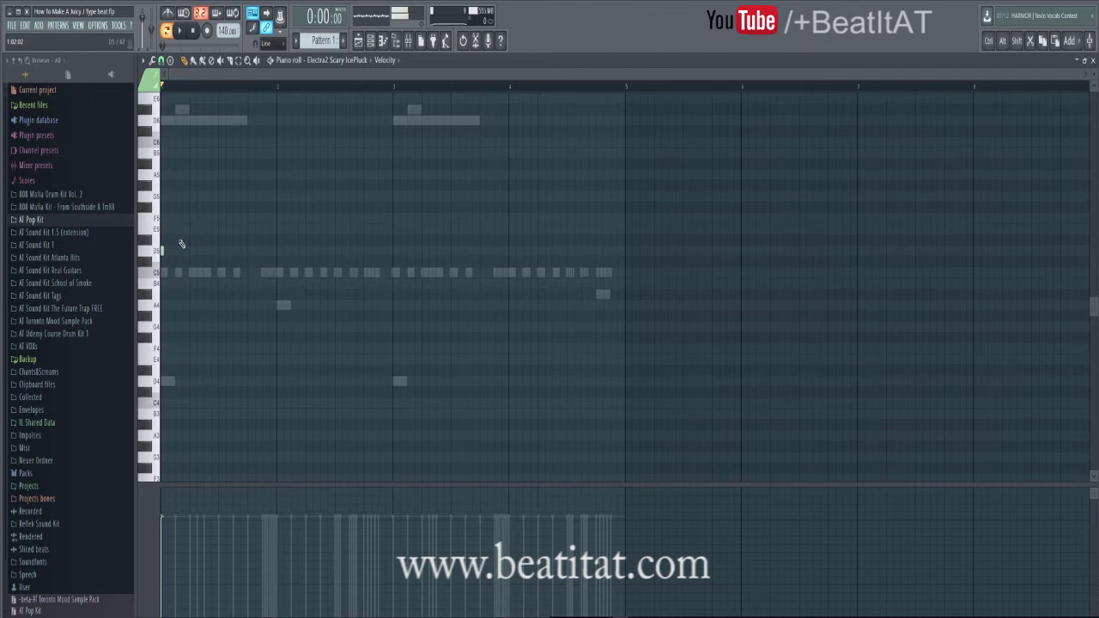
{"action": "scroll", "coordinate": [182, 269], "scroll_direction": "up", "scroll_amount": 3}
Add a short note halfway through bar 1, try it at different pitches during playback and settle on A#5
{"action": "key", "text": "space"}
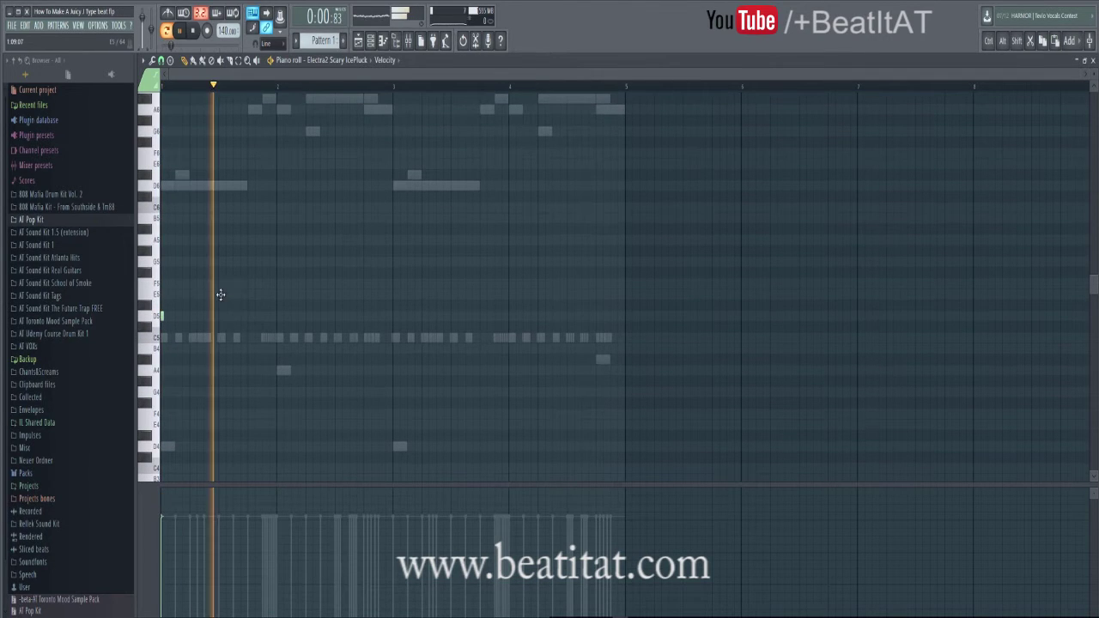
{"action": "scroll", "coordinate": [228, 307], "scroll_direction": "up", "scroll_amount": 4}
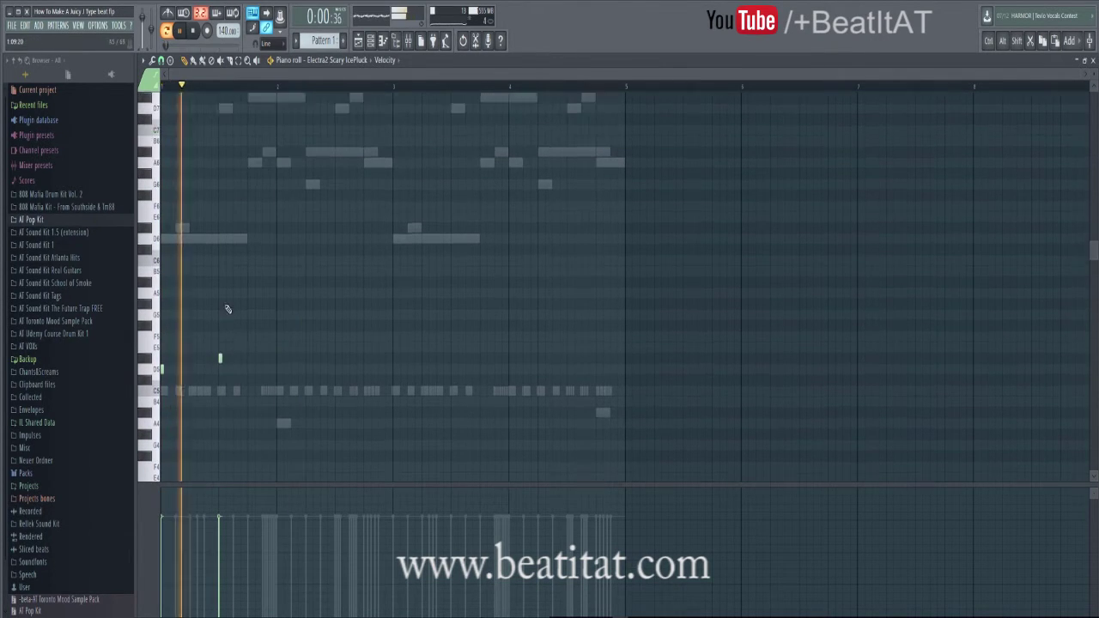
{"action": "scroll", "coordinate": [243, 412], "scroll_direction": "down", "scroll_amount": 2}
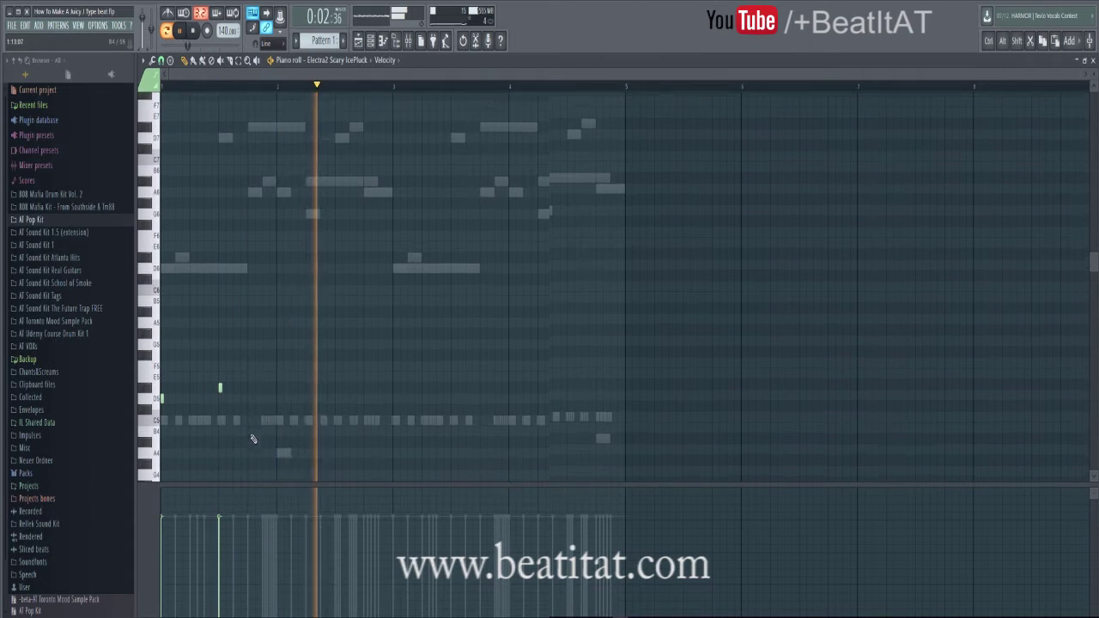
{"action": "key", "text": "space"}
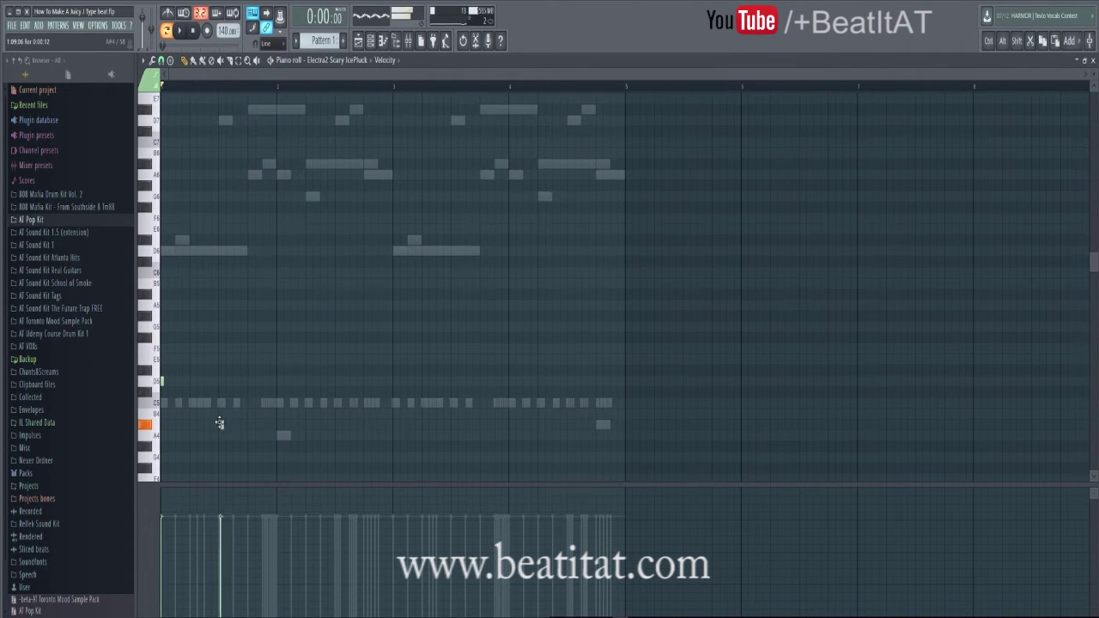
{"action": "key", "text": "space"}
{"action": "left_click", "coordinate": [219, 295]}
{"action": "key", "text": "space"}
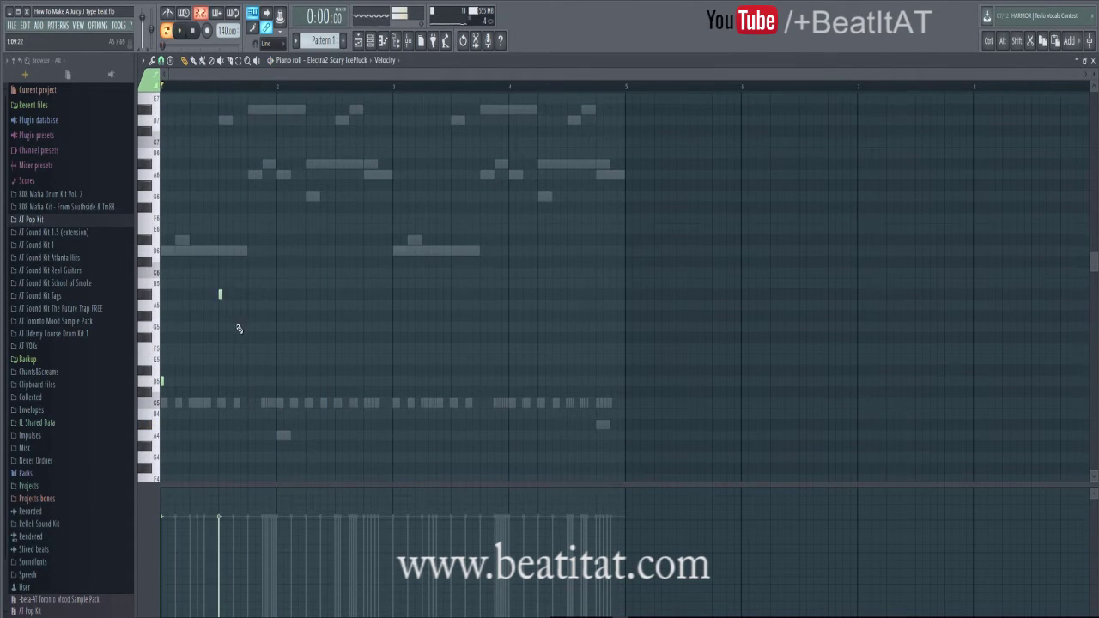
{"action": "key", "text": "space"}
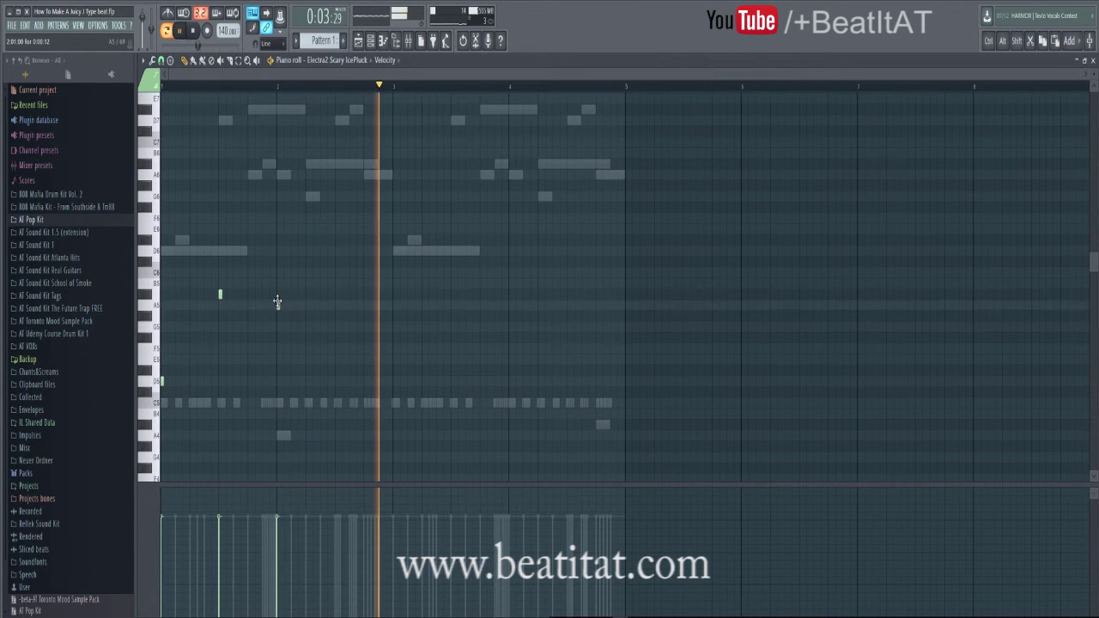
Add a short A5 note at the start of bar 2 and a G5 note halfway through the bar
{"action": "left_click", "coordinate": [277, 305]}
{"action": "key", "text": "space"}
{"action": "key", "text": "space"}
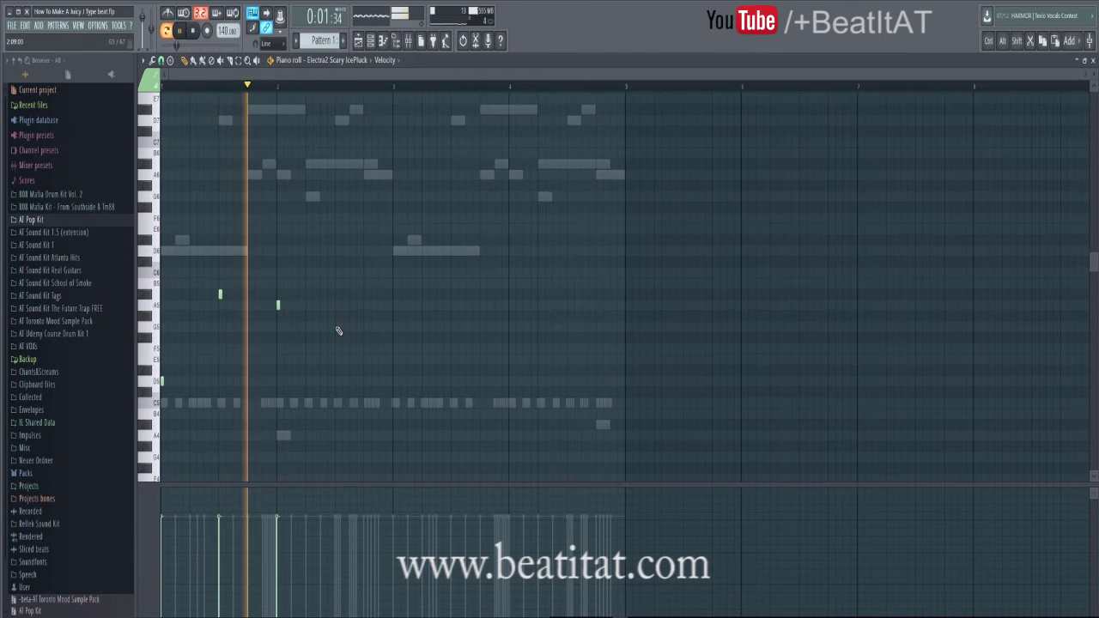
{"action": "left_click", "coordinate": [335, 326]}
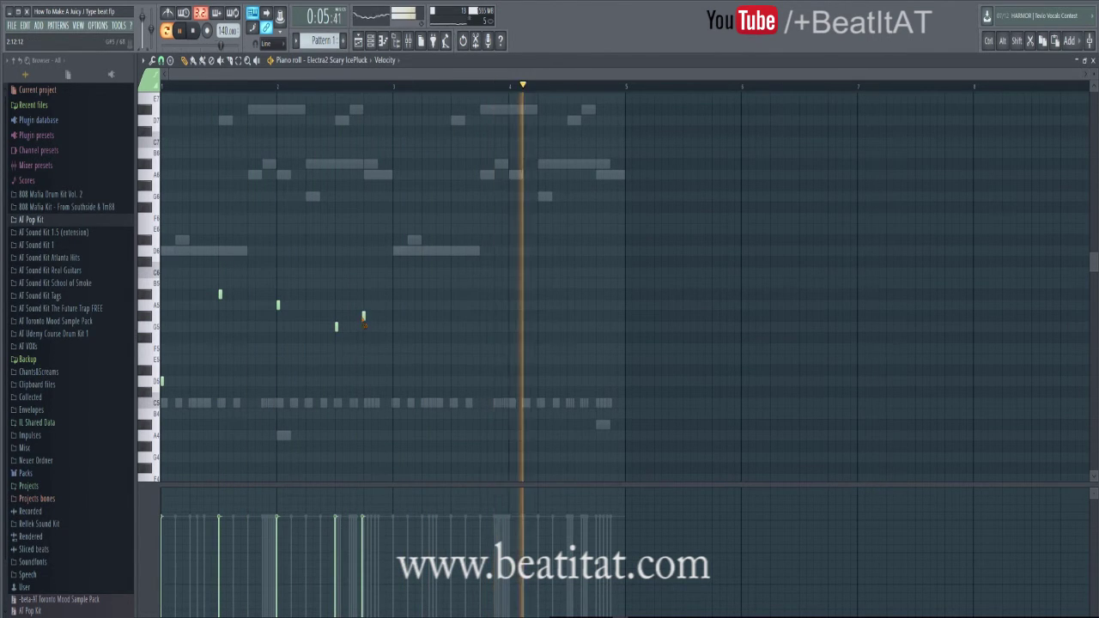
Copy the two-bar Electra2 pluck phrase into bars 3 and 4 and clear the selection
{"action": "key", "text": "ctrl+a"}
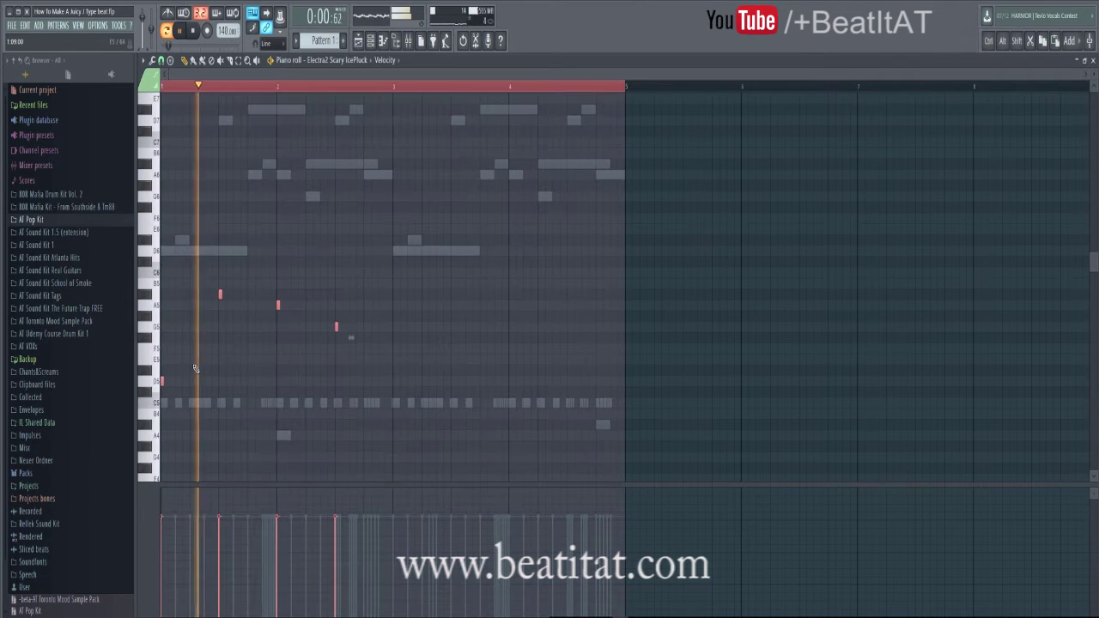
{"action": "left_click_drag", "start_coordinate": [161, 382], "coordinate": [397, 398]}
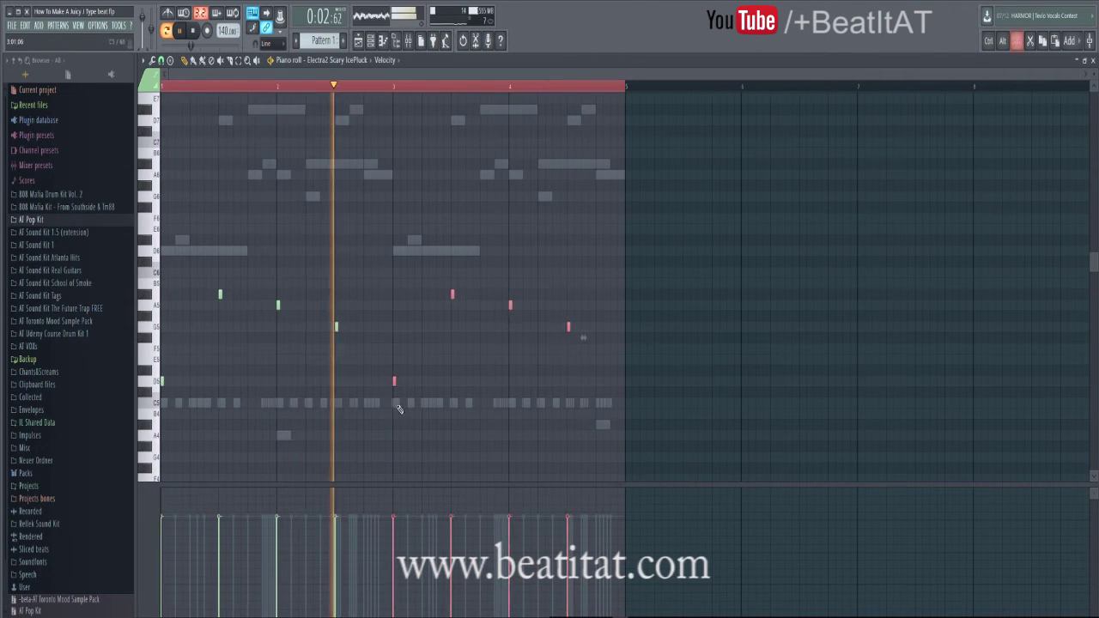
{"action": "left_click", "coordinate": [412, 422], "text": "ctrl"}
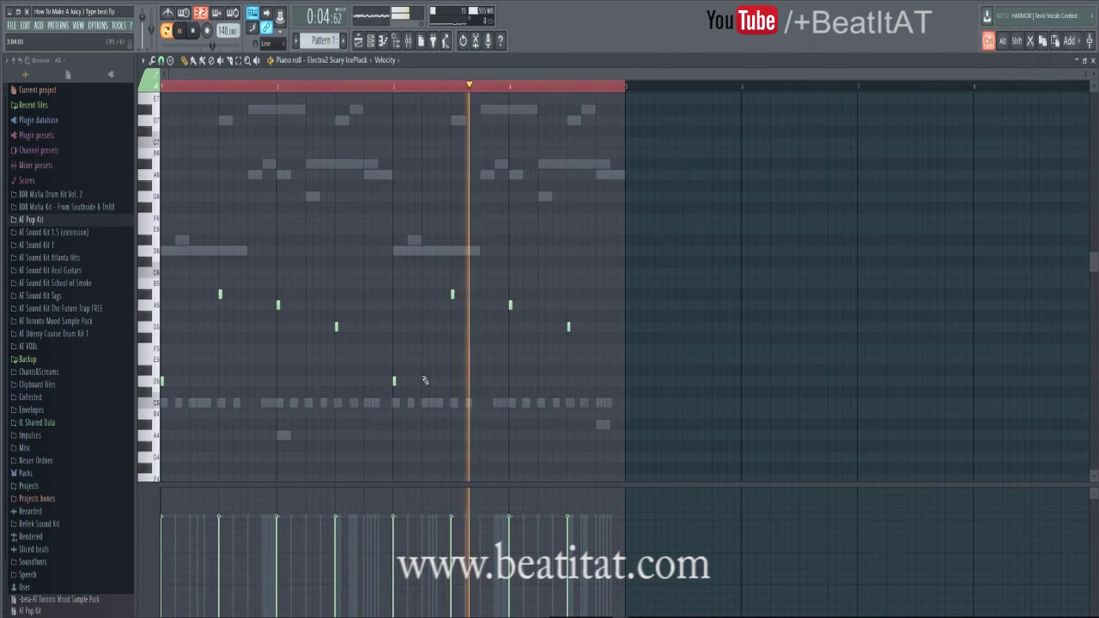
Lower bar 4's first pluck note three semitones to F#5 and raise its second note to A5
{"action": "left_click", "coordinate": [511, 305], "text": "ctrl"}
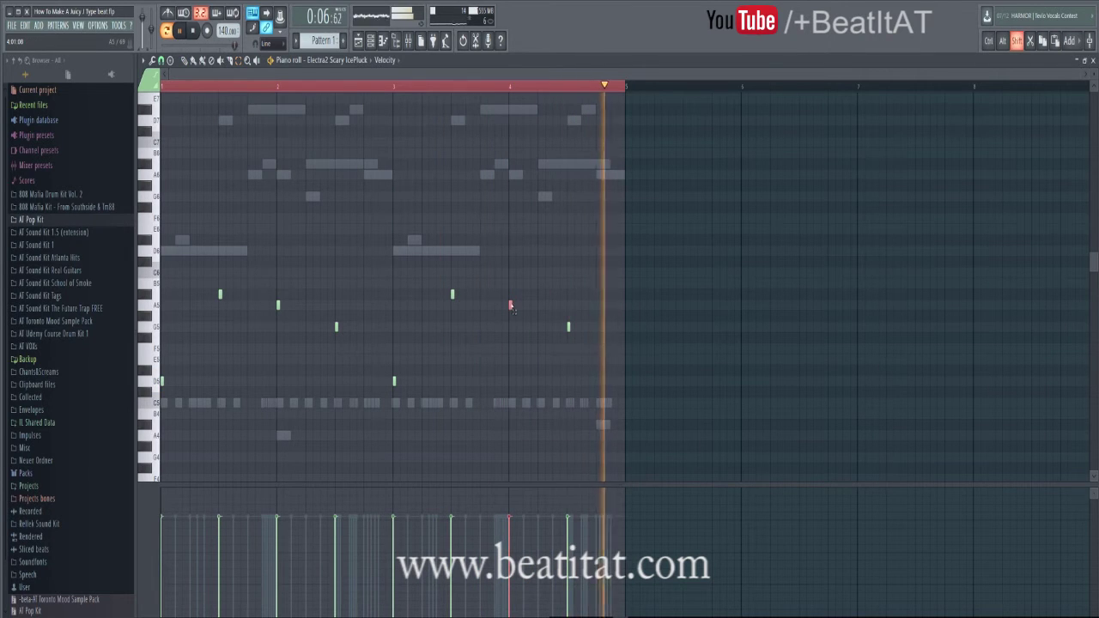
{"action": "key", "text": "shift+Down"}
{"action": "key", "text": "shift+Down"}
{"action": "key", "text": "shift+Down"}
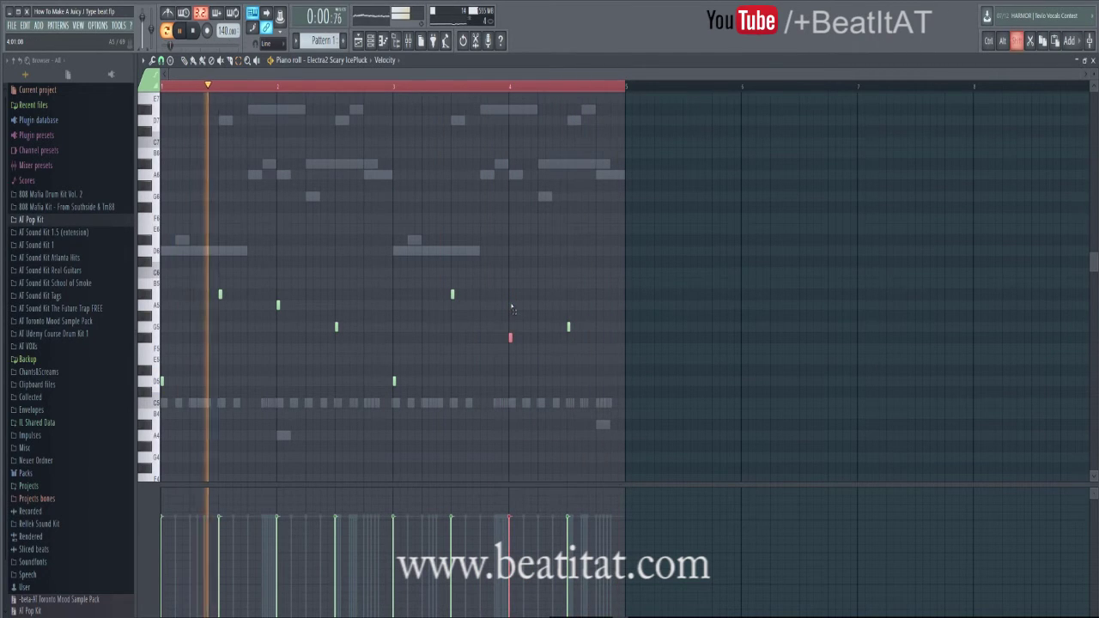
{"action": "left_click", "coordinate": [568, 329], "text": "ctrl"}
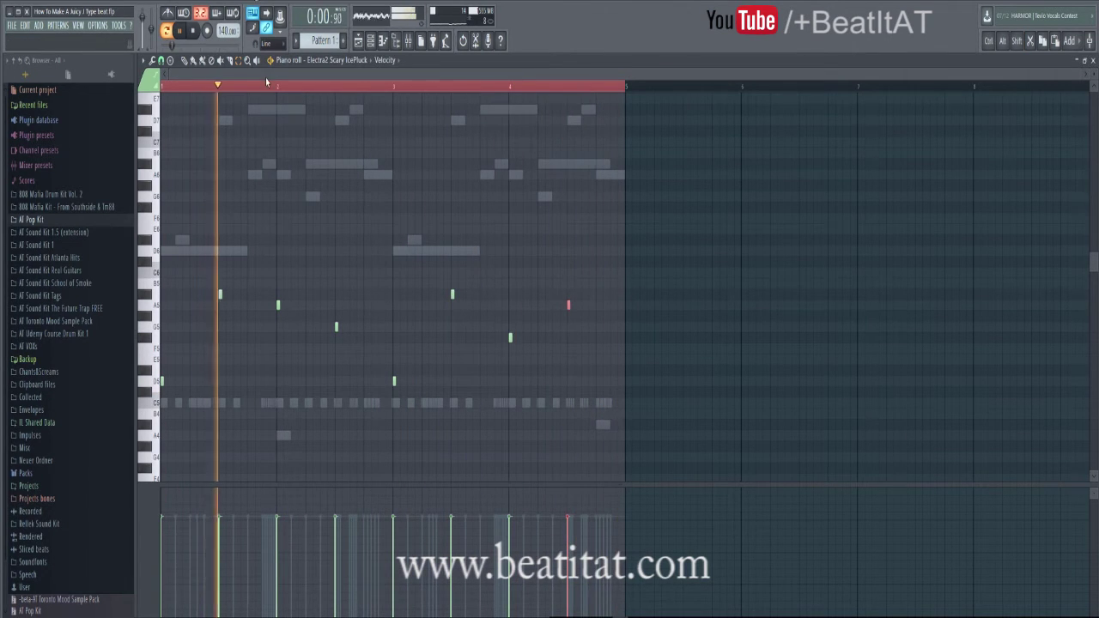
{"action": "left_click_drag", "start_coordinate": [265, 75], "coordinate": [444, 108]}
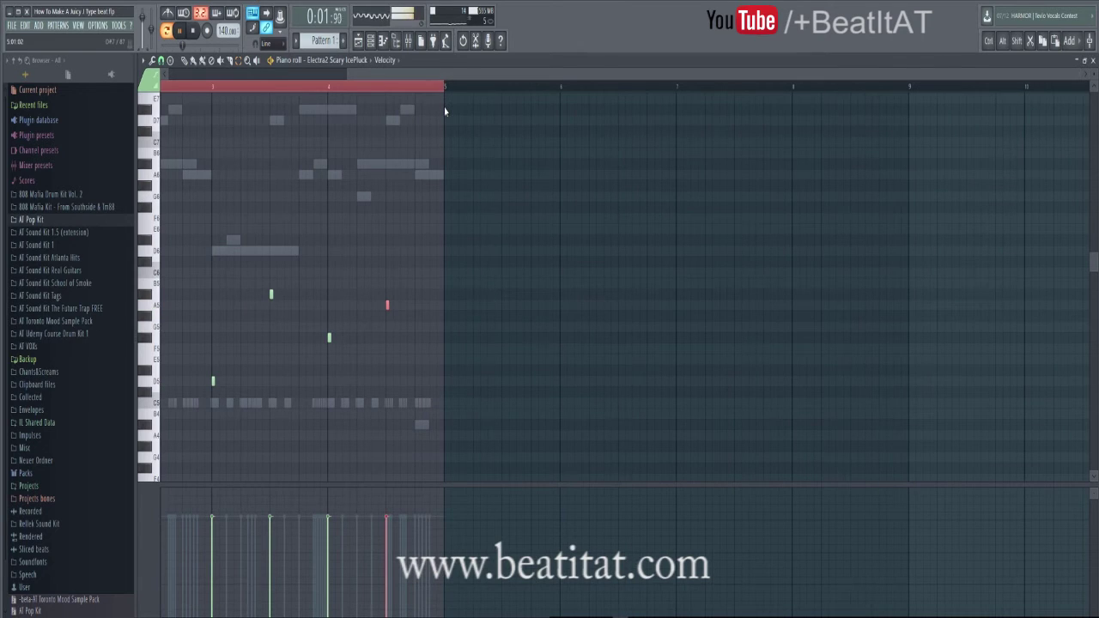
Raise bar 4's first pluck note one semitone to G5 and listen to the pattern
{"action": "key", "text": "space"}
{"action": "left_click", "coordinate": [328, 338]}
{"action": "left_click", "coordinate": [324, 338]}
{"action": "key", "text": "ctrl+z"}
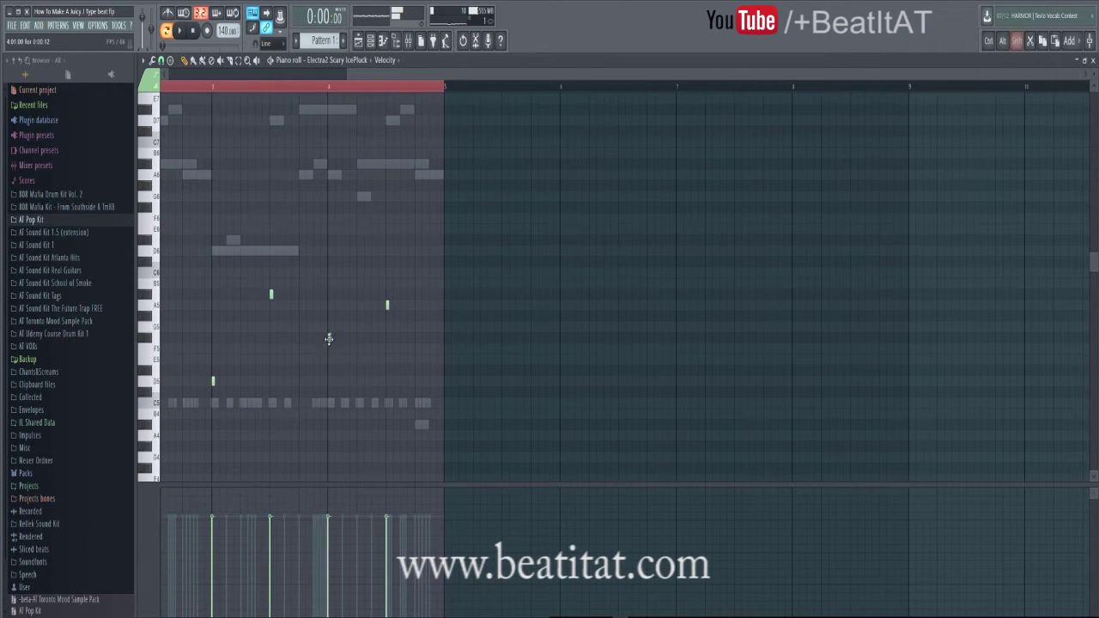
{"action": "left_click", "coordinate": [373, 352], "text": "ctrl"}
{"action": "scroll", "coordinate": [363, 359], "scroll_direction": "left", "scroll_amount": 3}
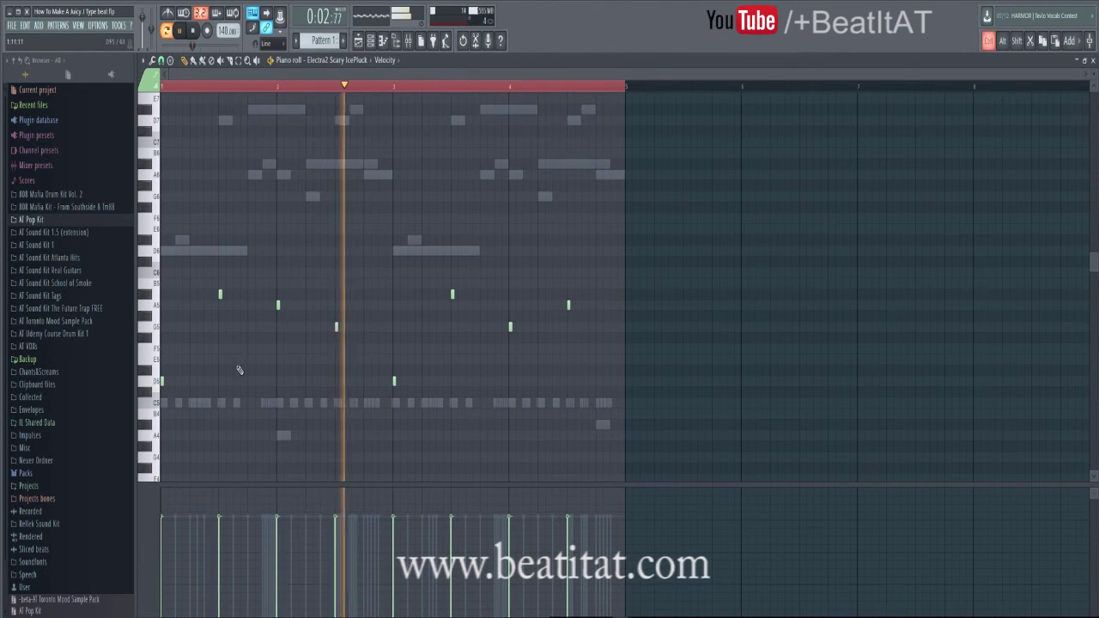
Lengthen all the Electra2 pluck notes to one step each and clear the selection
{"action": "key", "text": "ctrl+a"}
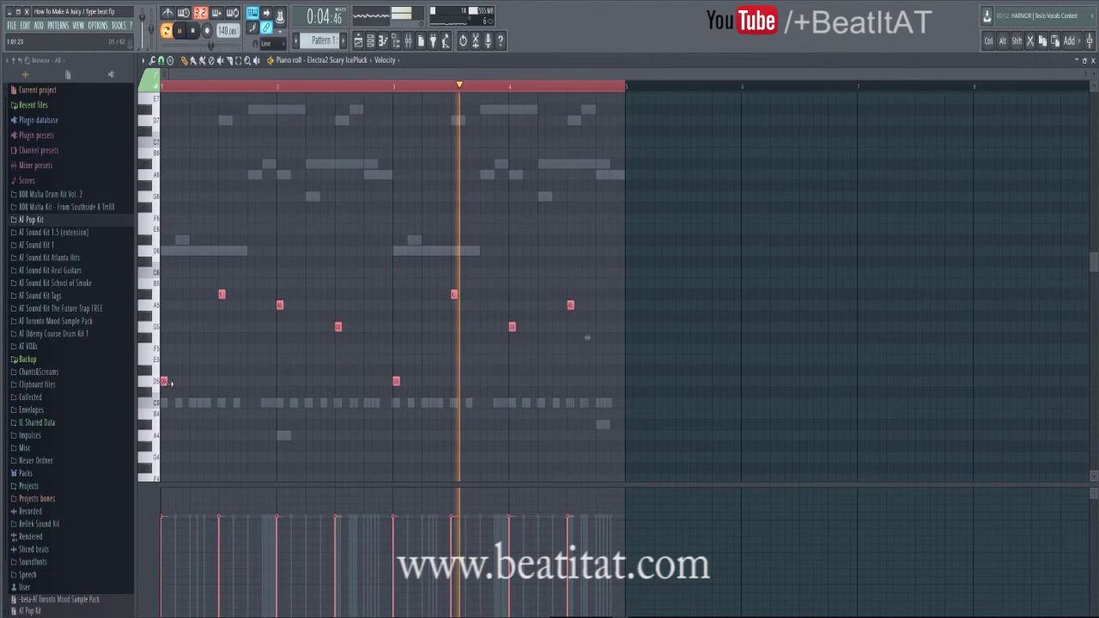
{"action": "left_click", "coordinate": [198, 378], "text": "ctrl"}
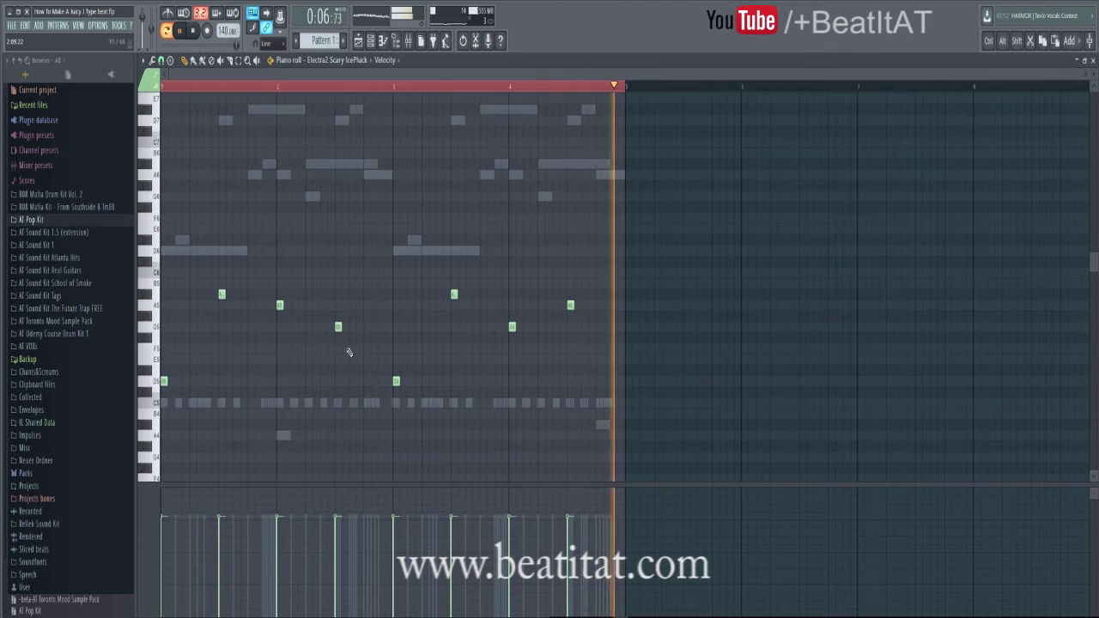
{"action": "scroll", "coordinate": [496, 329], "scroll_direction": "up", "scroll_amount": 2}
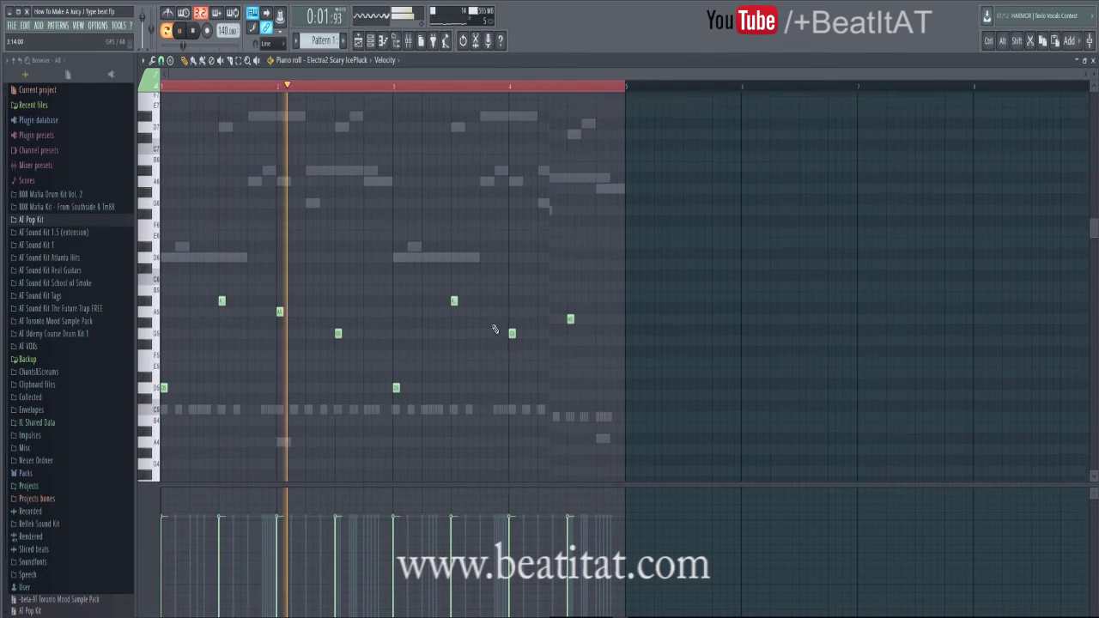
{"action": "scroll", "coordinate": [495, 330], "scroll_direction": "up", "scroll_amount": 2}
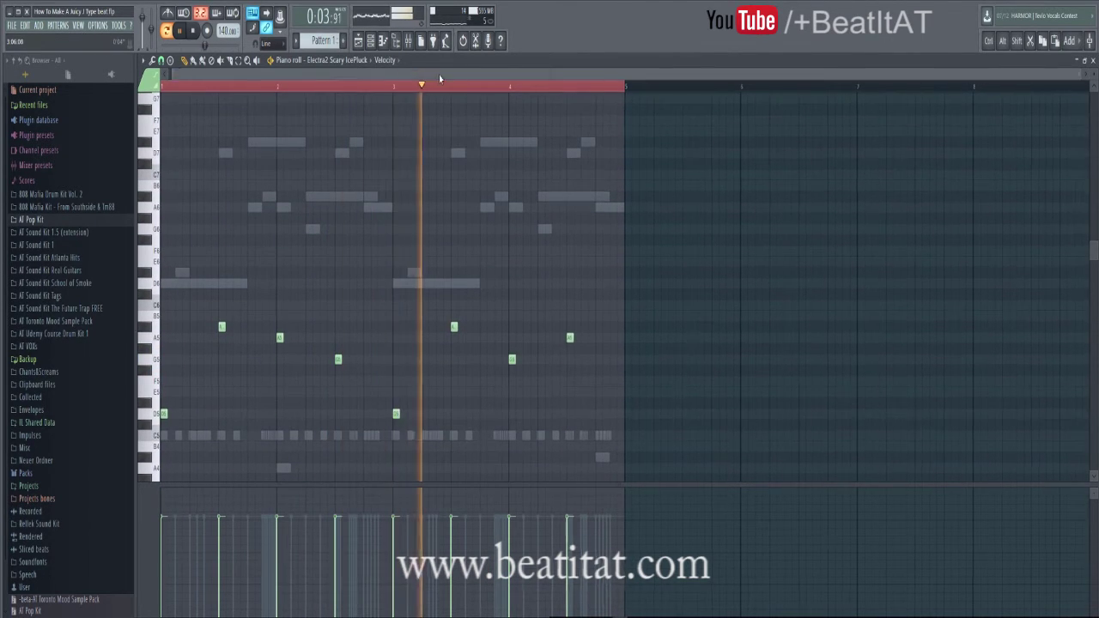
{"action": "left_click_drag", "start_coordinate": [440, 77], "coordinate": [533, 112]}
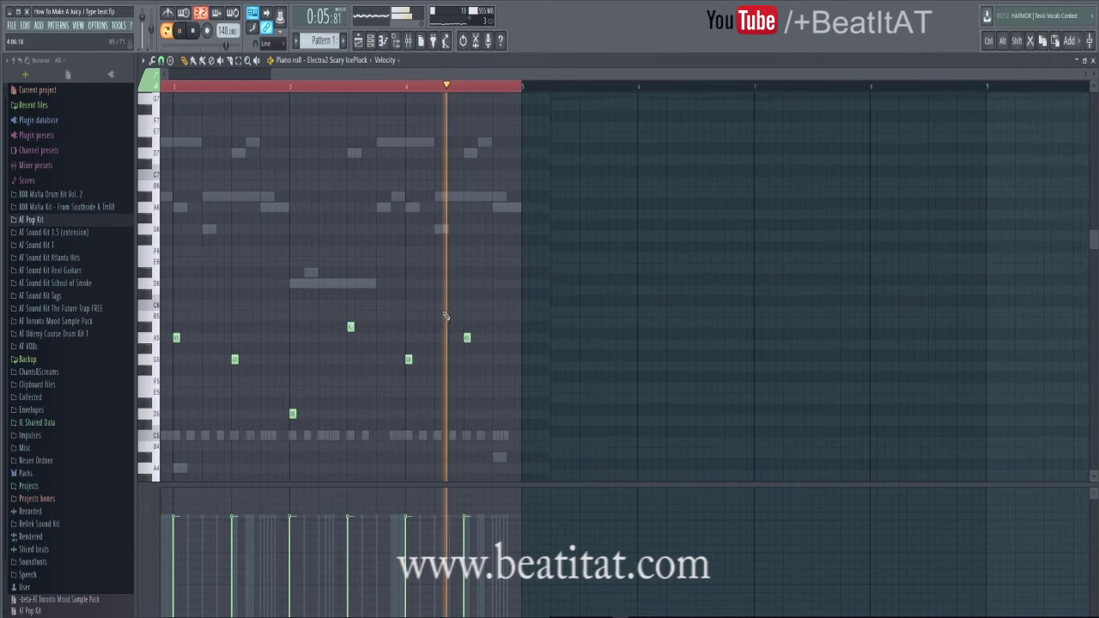
{"action": "scroll", "coordinate": [445, 317], "scroll_direction": "up", "scroll_amount": 4}
{"action": "left_click", "coordinate": [409, 307]}
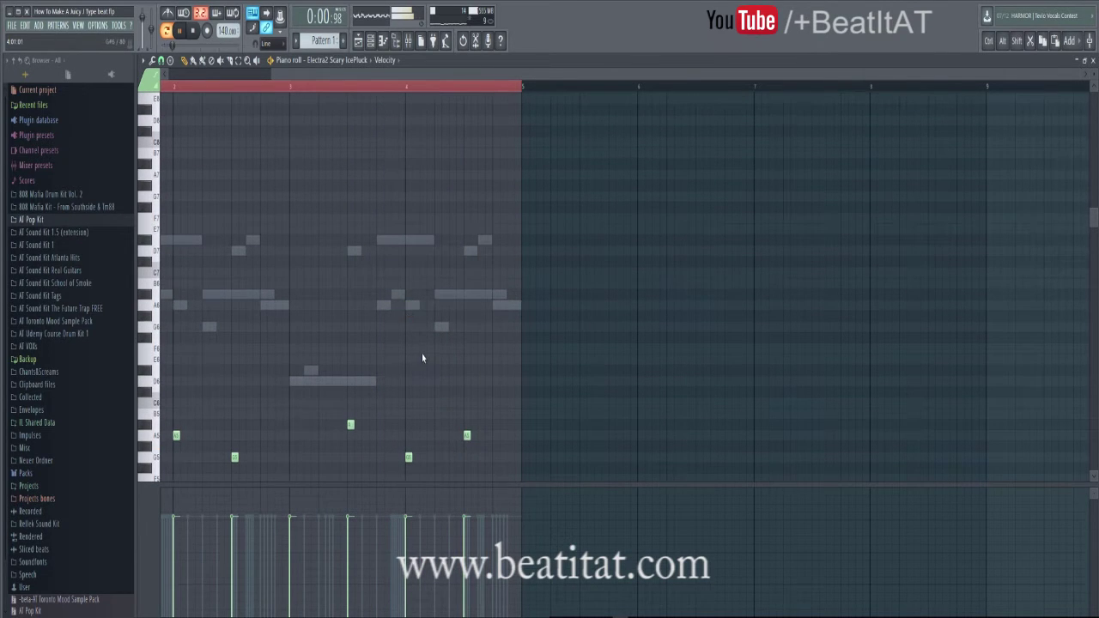
Route the Electra2 Scary IcePluck channel to mixer track 10 and lower the track's volume fader
{"action": "key", "text": "F7"}
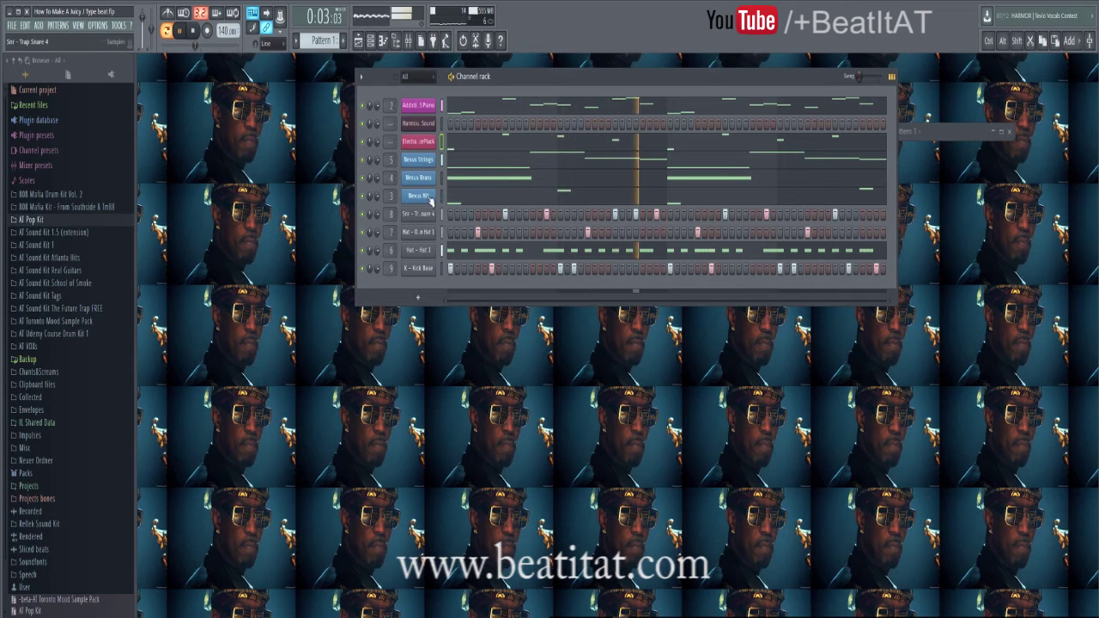
{"action": "left_click", "coordinate": [418, 141]}
{"action": "key", "text": "F9"}
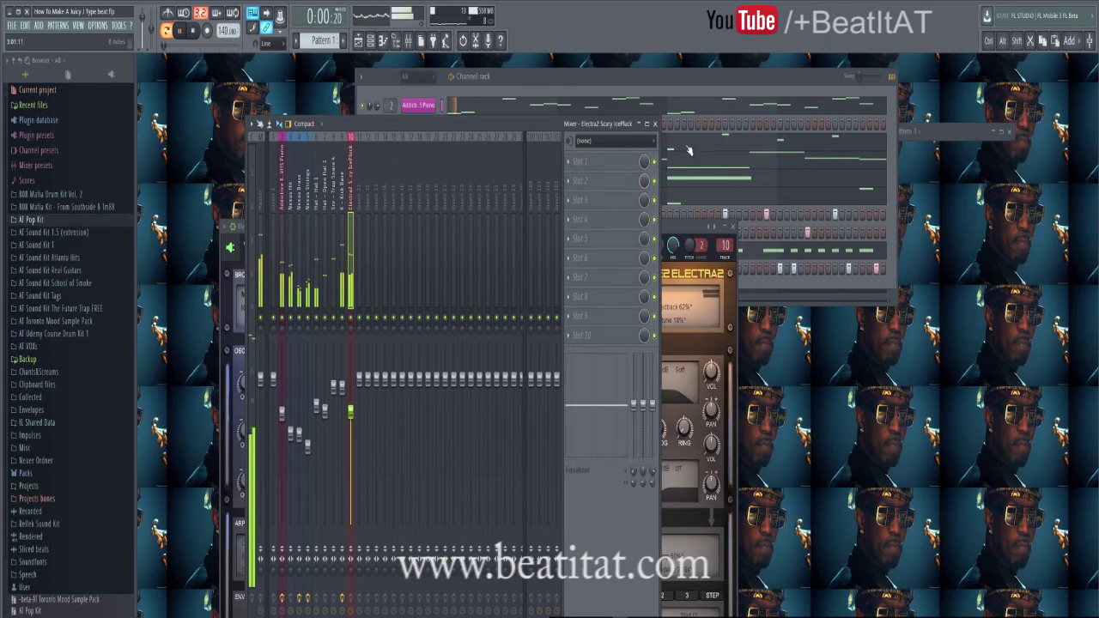
Return to the pluck melody and try bar 4's first note at different pitches during playback, ending on G#5
{"action": "left_click", "coordinate": [728, 147]}
{"action": "scroll", "coordinate": [694, 266], "scroll_direction": "down", "scroll_amount": 4}
{"action": "scroll", "coordinate": [605, 382], "scroll_direction": "down", "scroll_amount": 3}
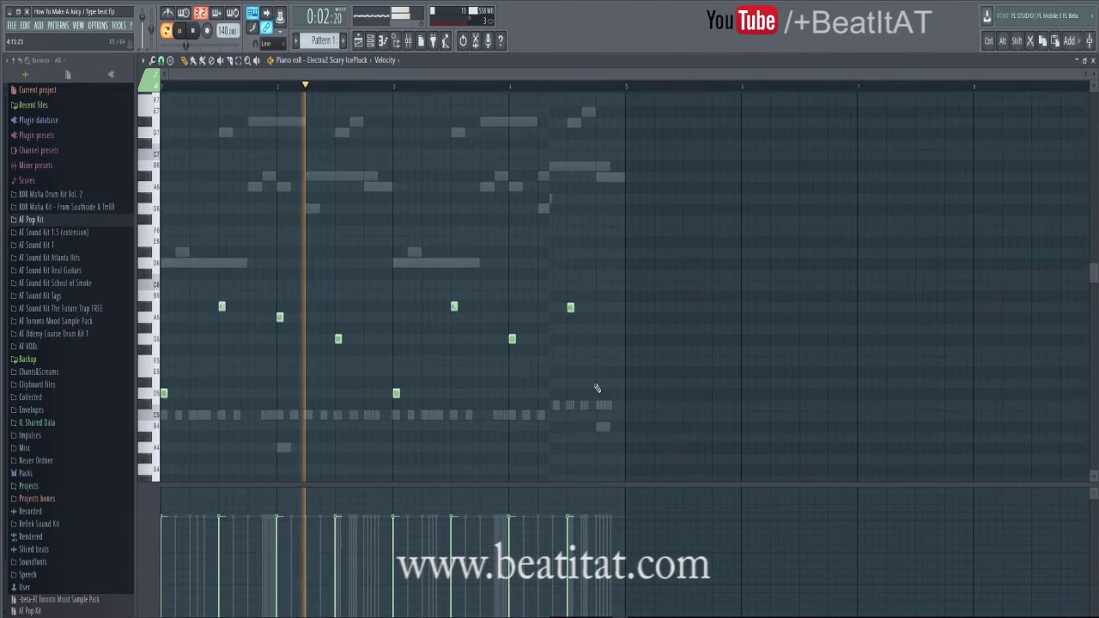
{"action": "scroll", "coordinate": [596, 388], "scroll_direction": "down", "scroll_amount": 2}
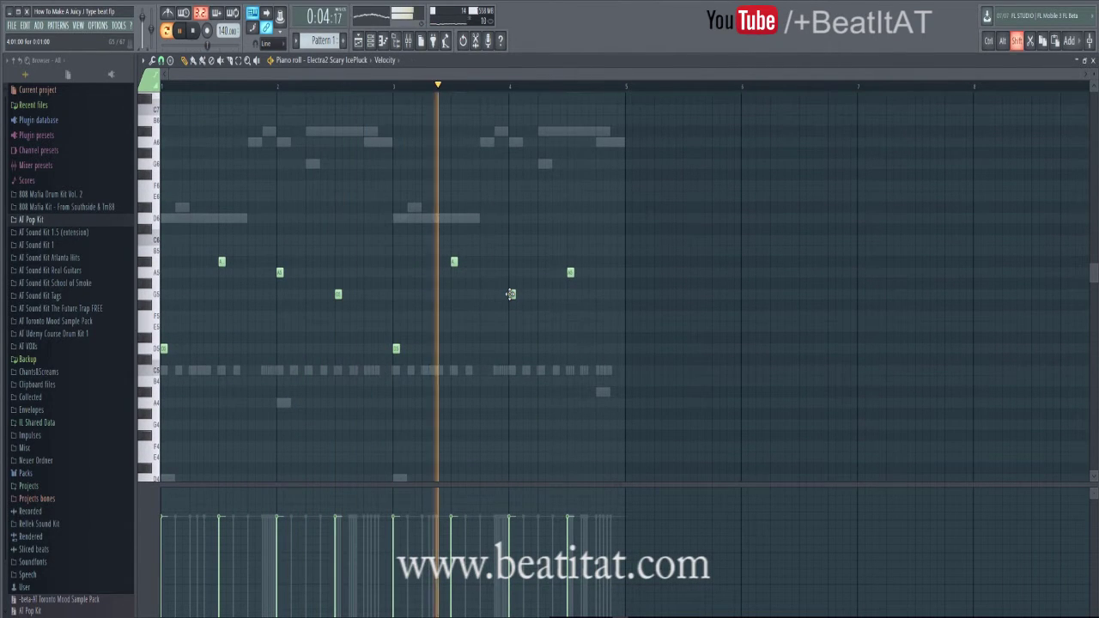
{"action": "left_click_drag", "start_coordinate": [510, 294], "coordinate": [512, 273]}
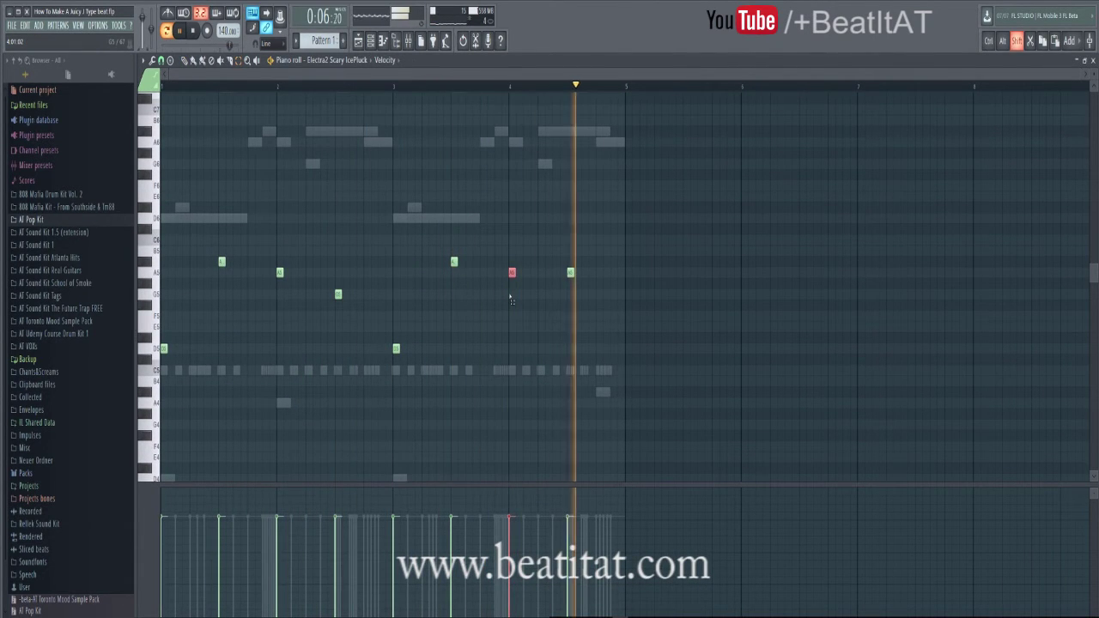
{"action": "key", "text": "shift+Down"}
{"action": "key", "text": "shift+Down"}
{"action": "key", "text": "shift+Down"}
{"action": "key", "text": "shift+Up"}
{"action": "key", "text": "shift+Up"}
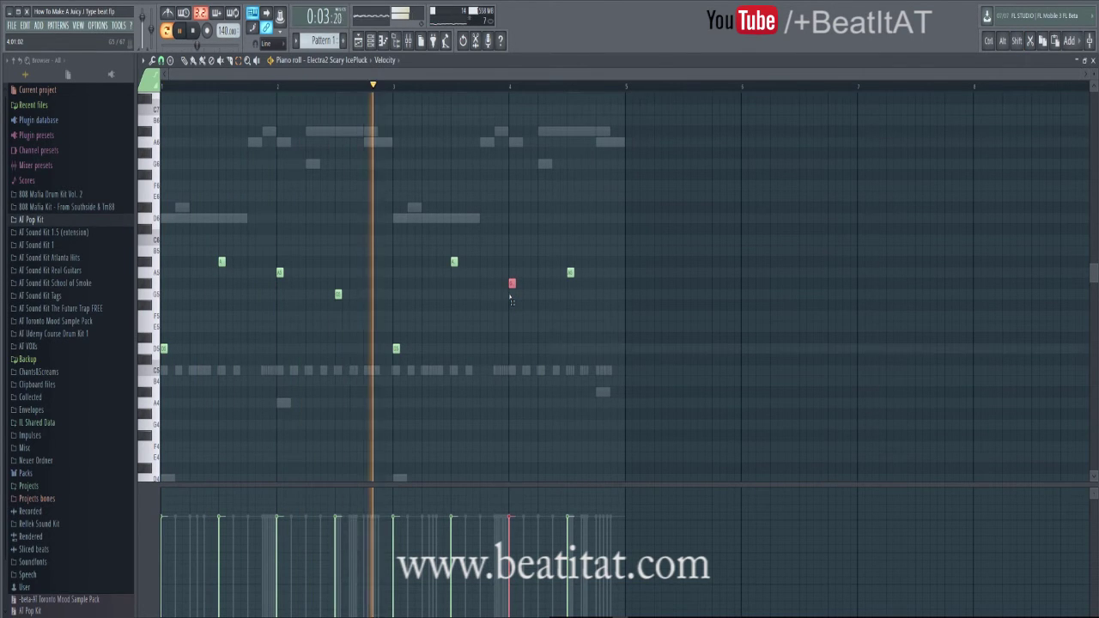
{"action": "left_click", "coordinate": [507, 336]}
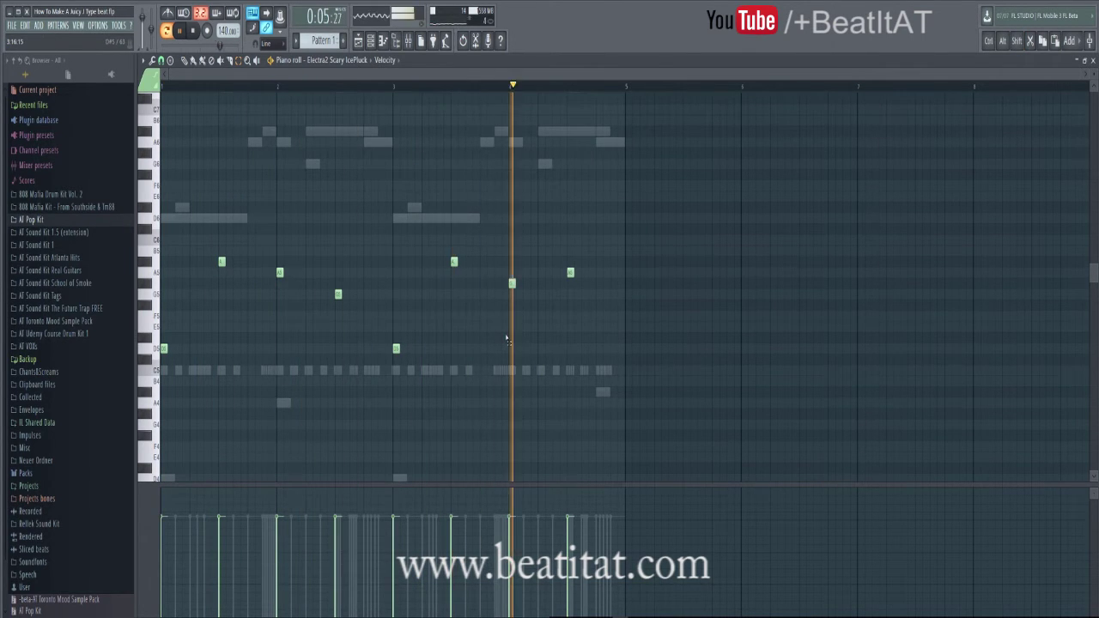
Stop playback, then set bar 4's first pluck note to A5 and its second note to G#5
{"action": "key", "text": "space"}
{"action": "left_click", "coordinate": [512, 284]}
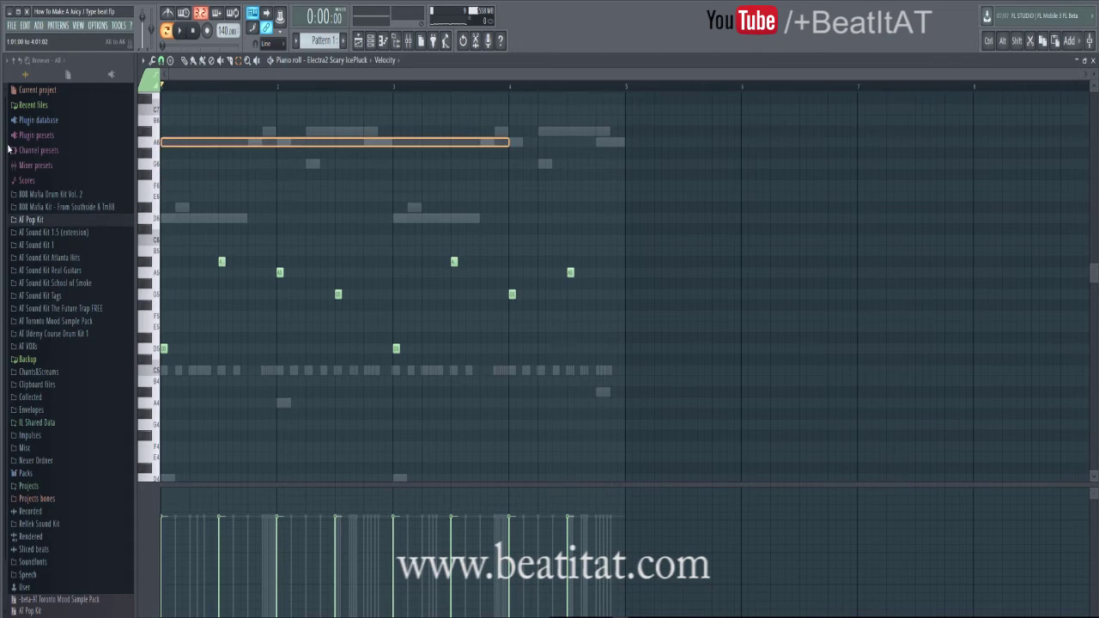
{"action": "left_click", "coordinate": [512, 296]}
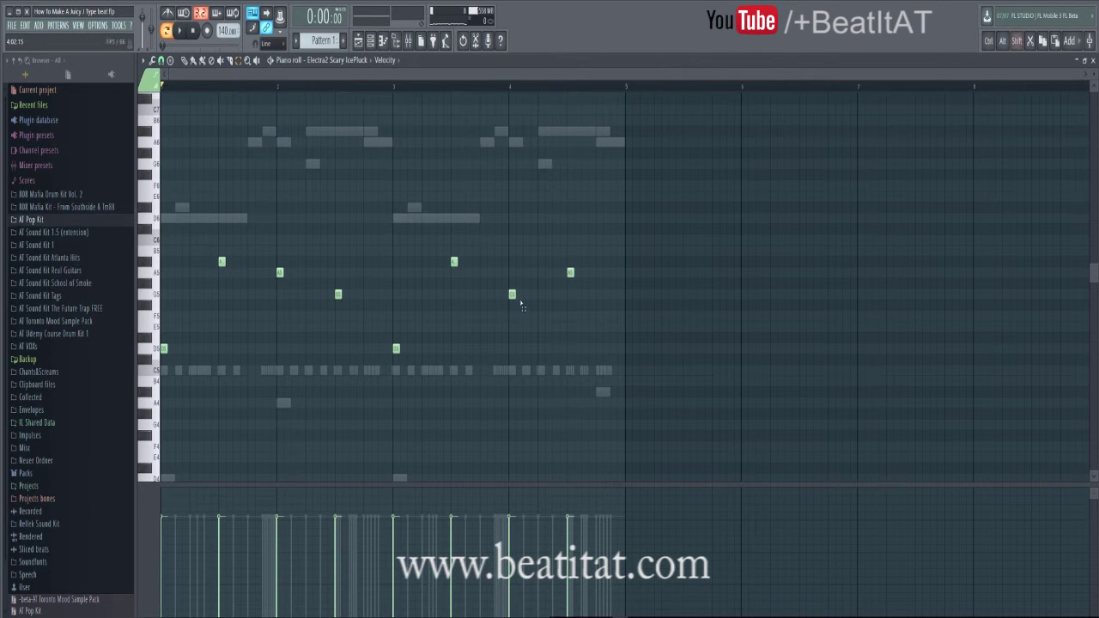
{"action": "left_click_drag", "start_coordinate": [504, 269], "coordinate": [518, 302]}
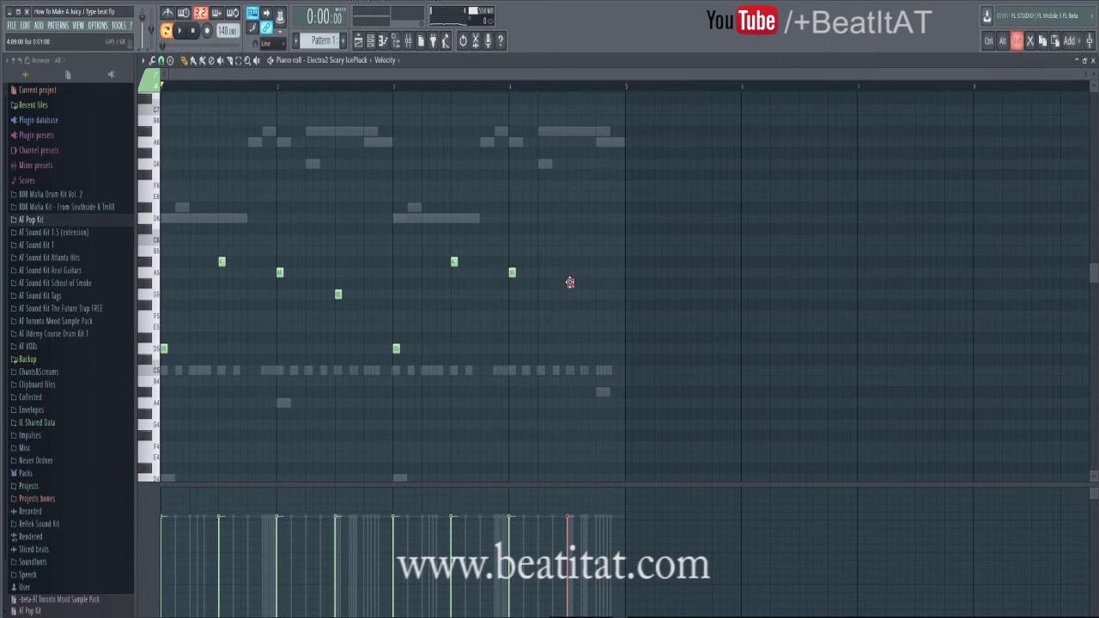
Add a one-step D#6 note on step 15 of bar 4 and lower the preceding note by one semitone
{"action": "left_click", "coordinate": [593, 206]}
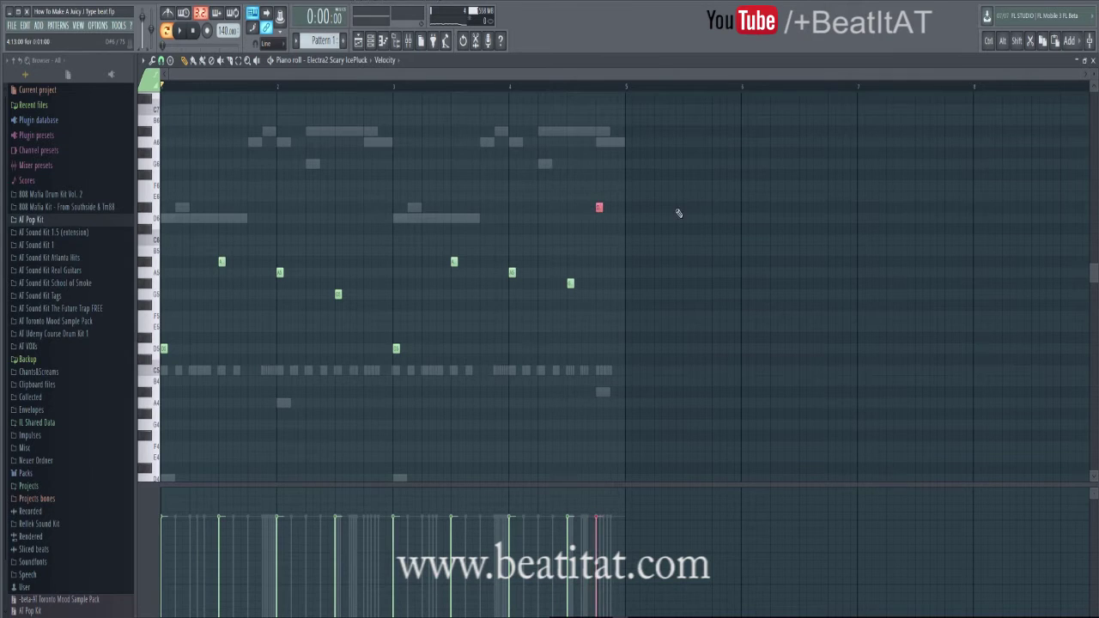
{"action": "key", "text": "space"}
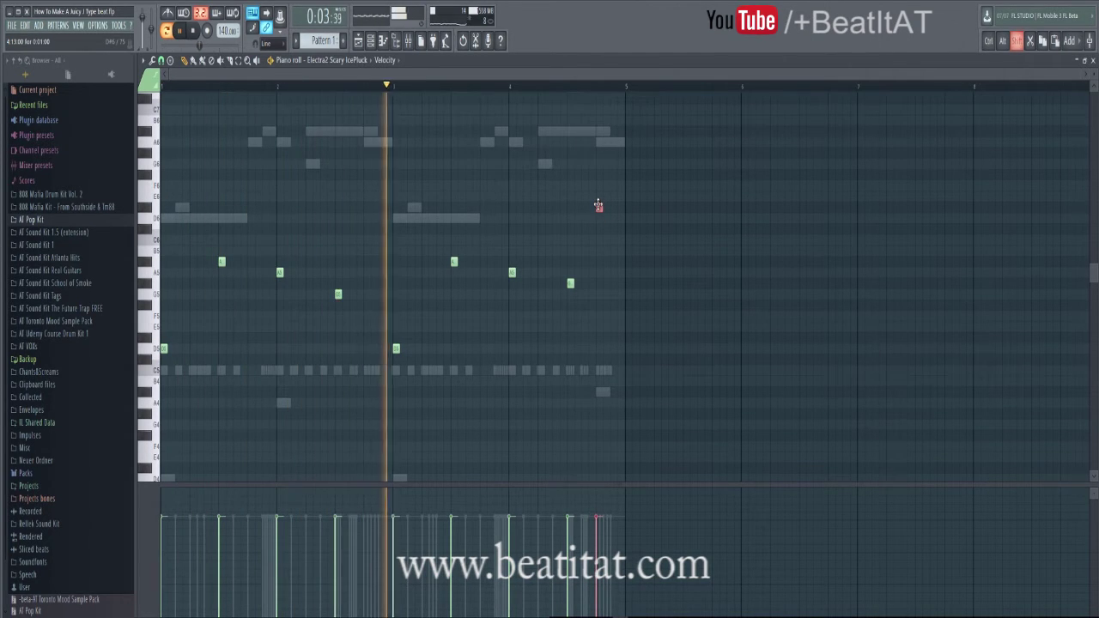
{"action": "key", "text": "shift+Right"}
{"action": "key", "text": "shift+Right"}
{"action": "key", "text": "shift+Right"}
{"action": "key", "text": "shift+Right"}
{"action": "key", "text": "shift+Right"}
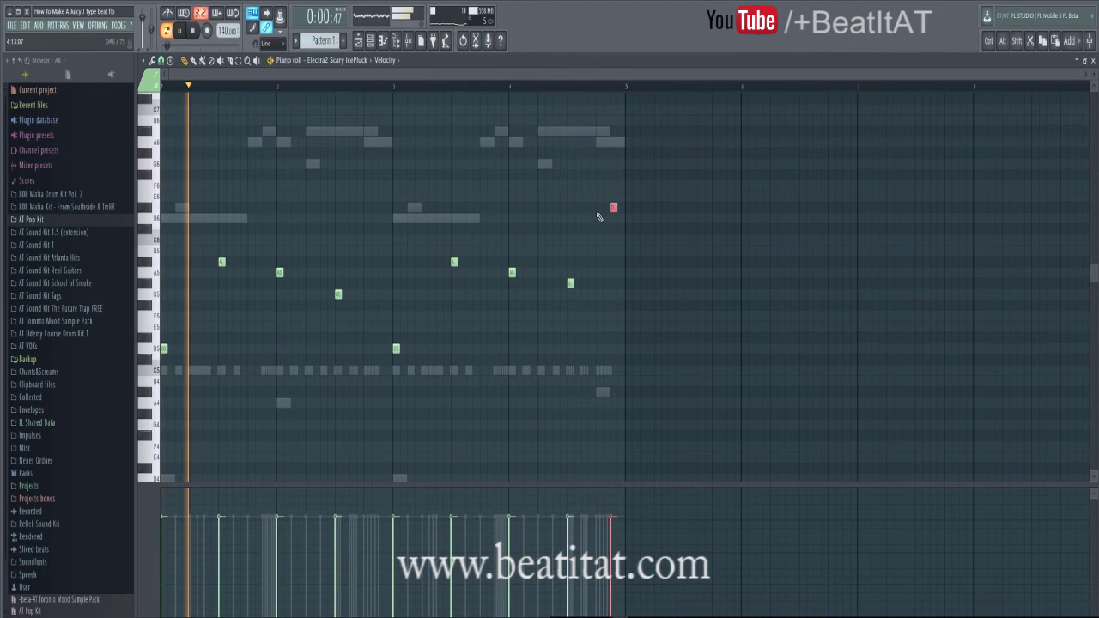
{"action": "left_click", "coordinate": [570, 285]}
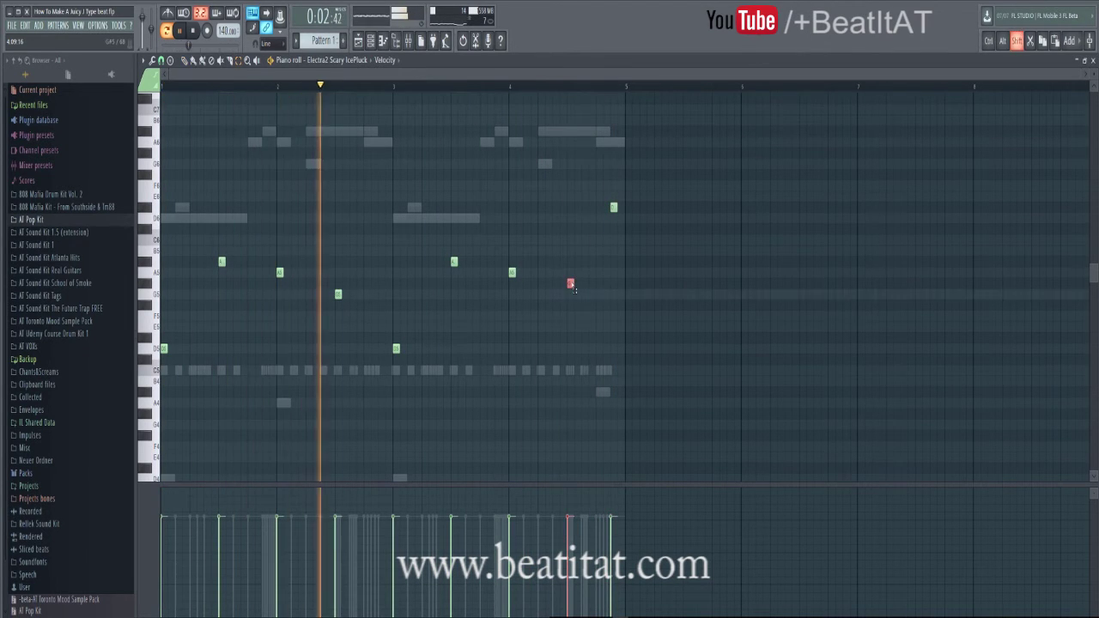
{"action": "key", "text": "shift+Down"}
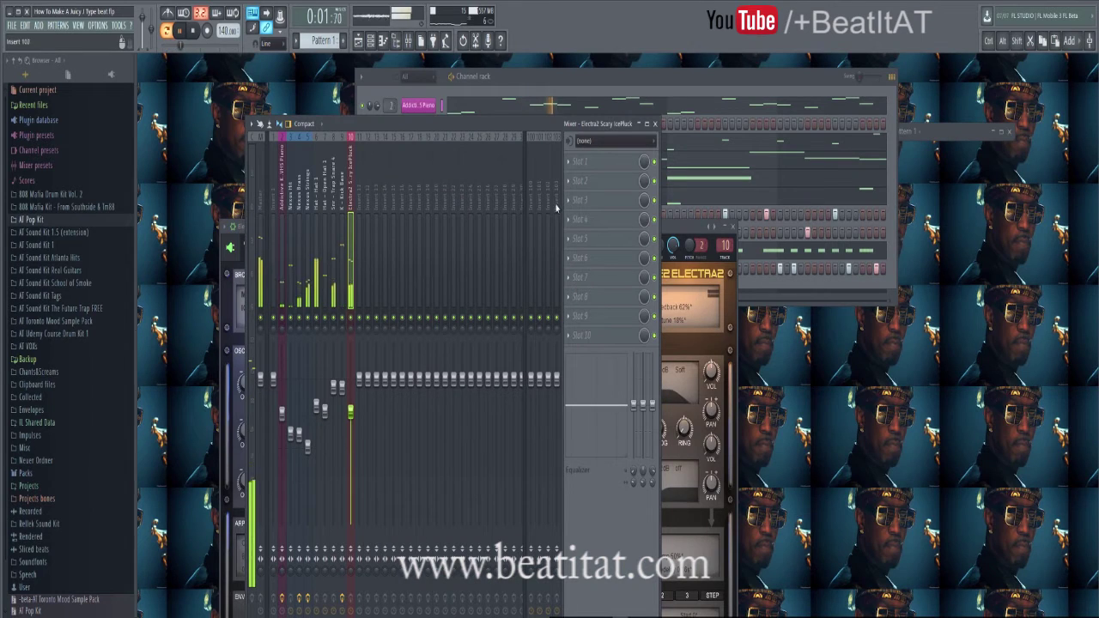
Add Fruity Parametric EQ 2 to the pluck track's first slot, cutting the lows, gently shaping the mids and lowering the highs
{"action": "left_click", "coordinate": [592, 162]}
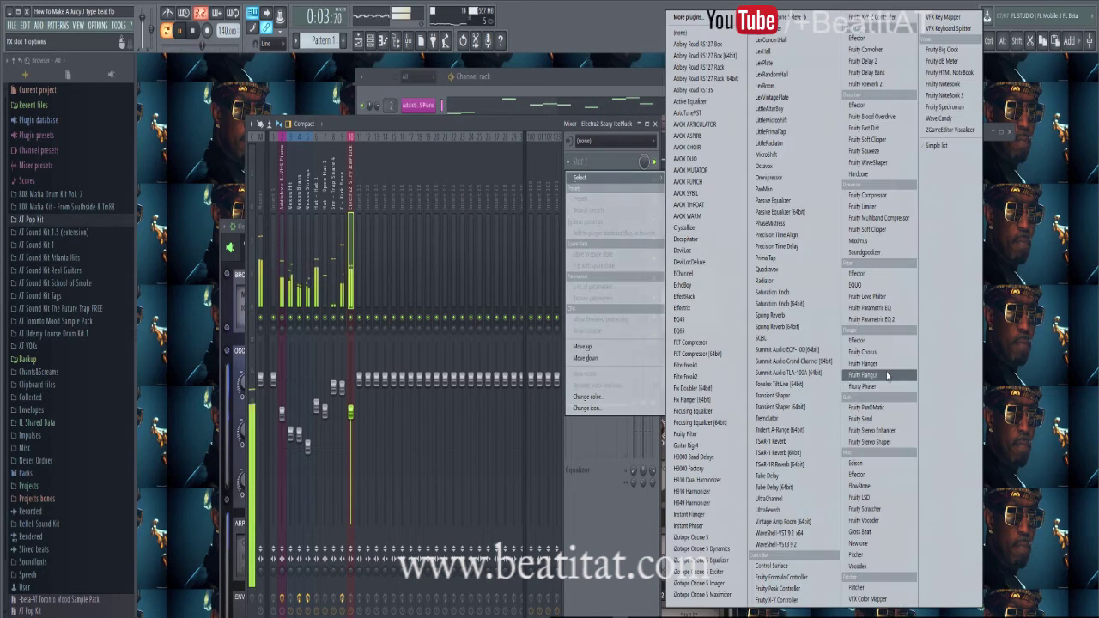
{"action": "left_click", "coordinate": [901, 321]}
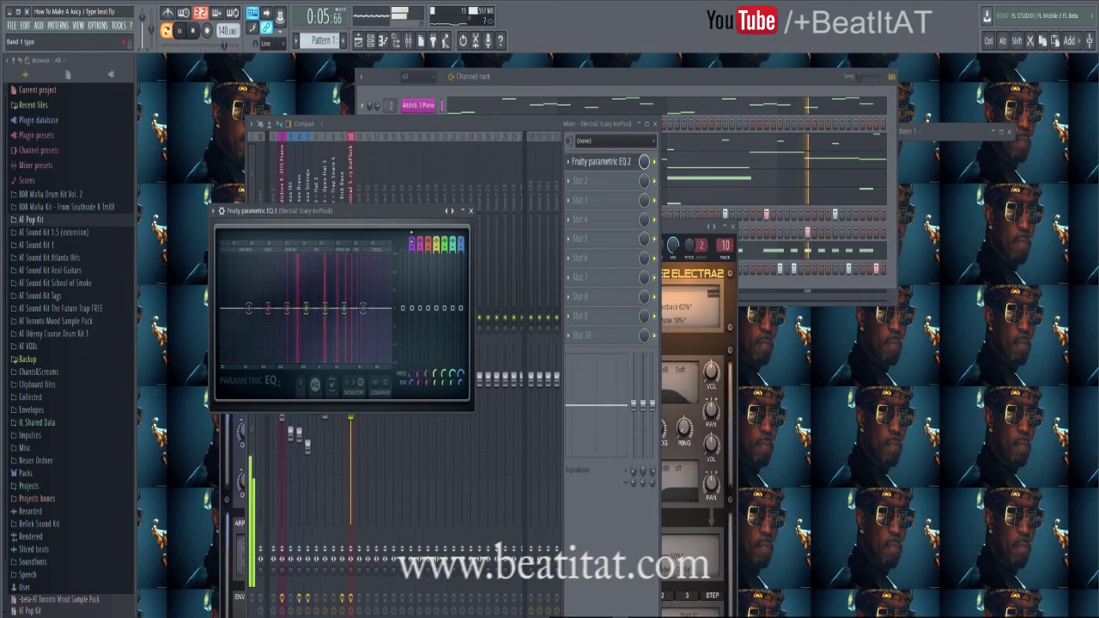
{"action": "left_click_drag", "start_coordinate": [412, 243], "coordinate": [412, 250]}
{"action": "left_click_drag", "start_coordinate": [250, 308], "coordinate": [270, 310]}
{"action": "left_click_drag", "start_coordinate": [390, 341], "coordinate": [407, 348]}
{"action": "left_click_drag", "start_coordinate": [345, 313], "coordinate": [290, 309]}
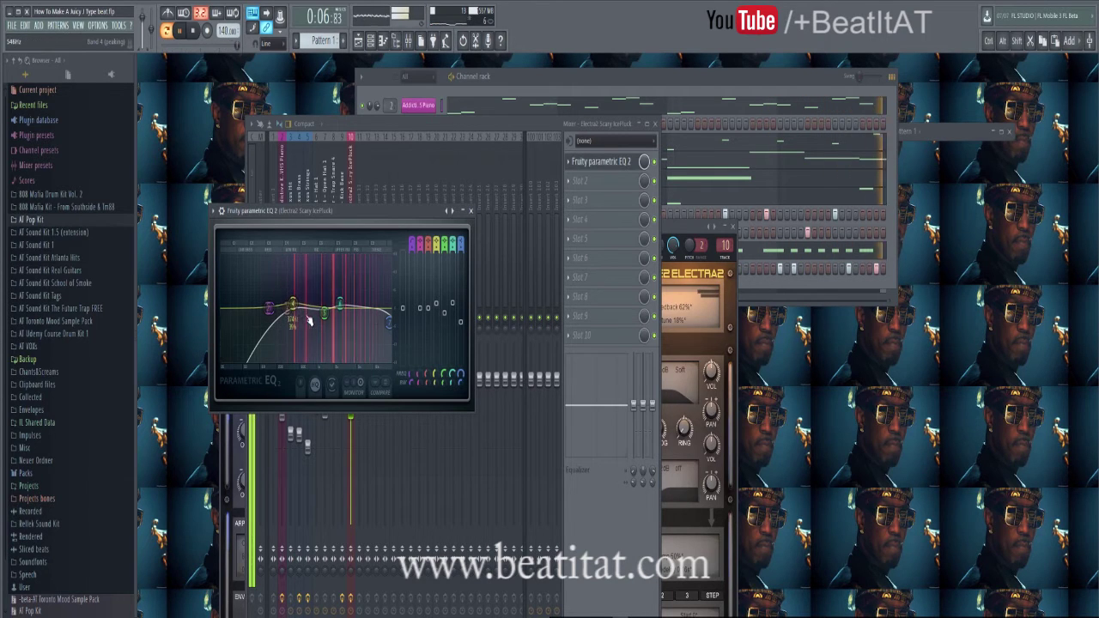
{"action": "left_click", "coordinate": [471, 212]}
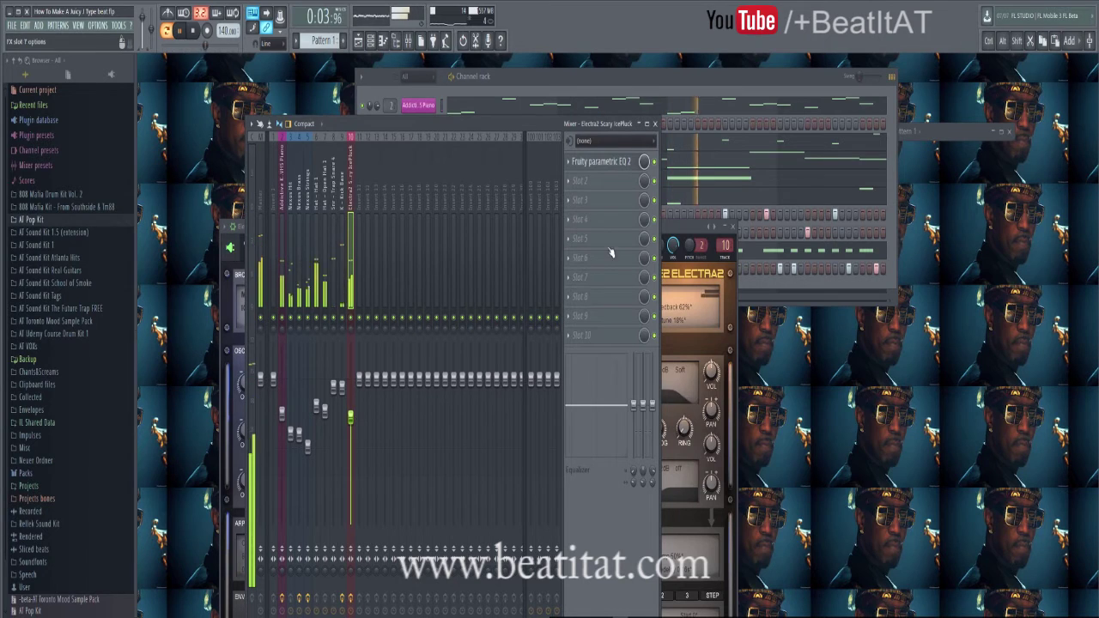
Add Fruity Flanger to the pluck track's third effect slot and switch it to another preset
{"action": "left_click", "coordinate": [601, 199]}
{"action": "mouse_move", "coordinate": [580, 216]}
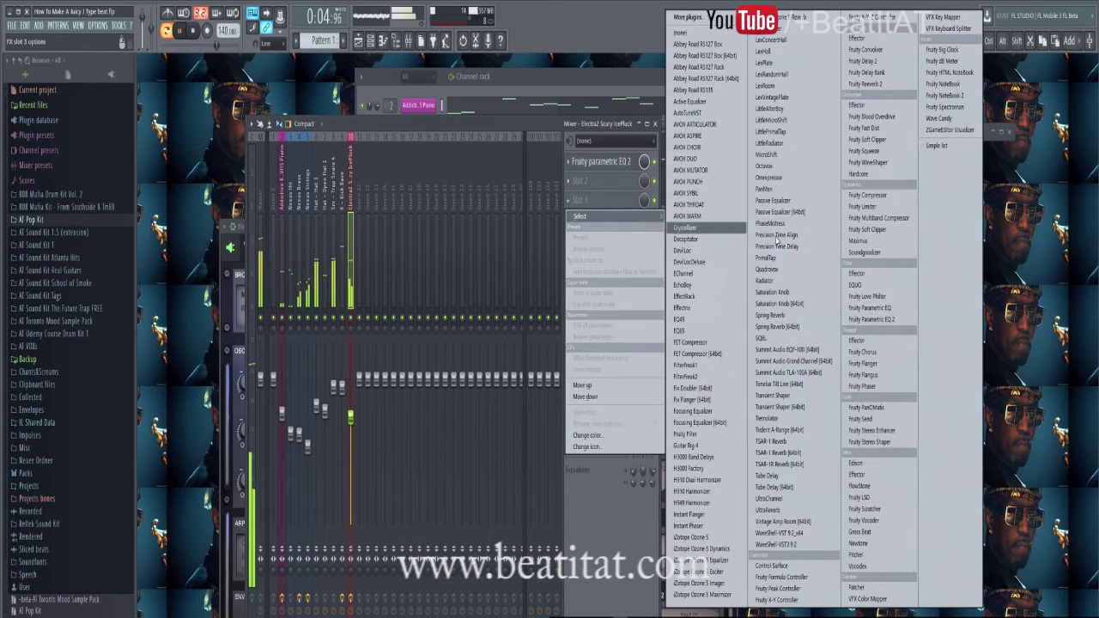
{"action": "left_click", "coordinate": [885, 371]}
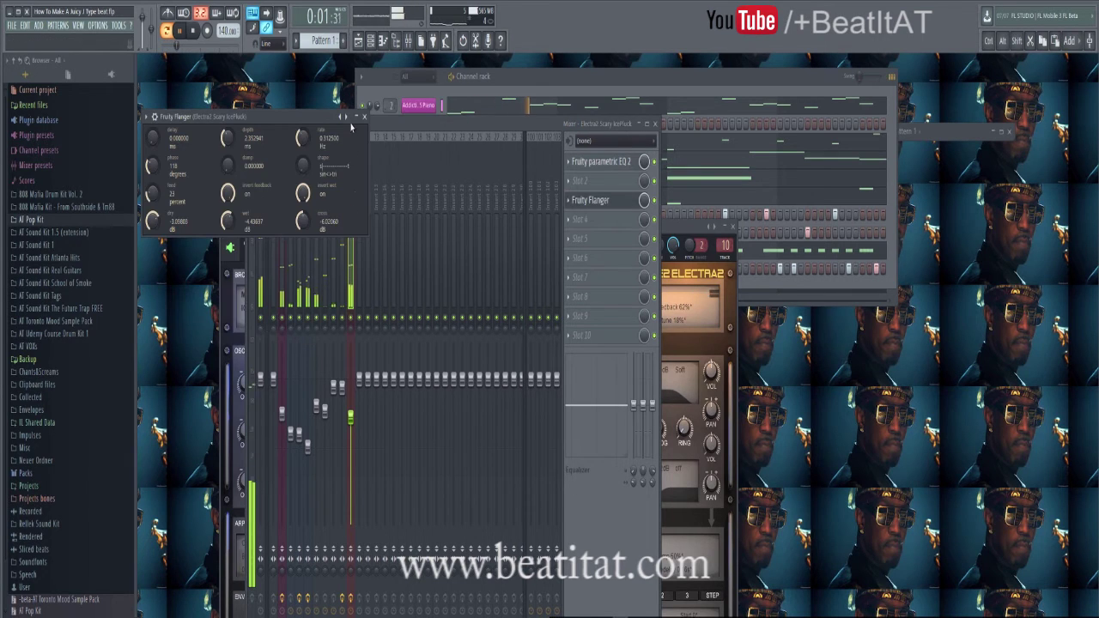
{"action": "left_click", "coordinate": [348, 117]}
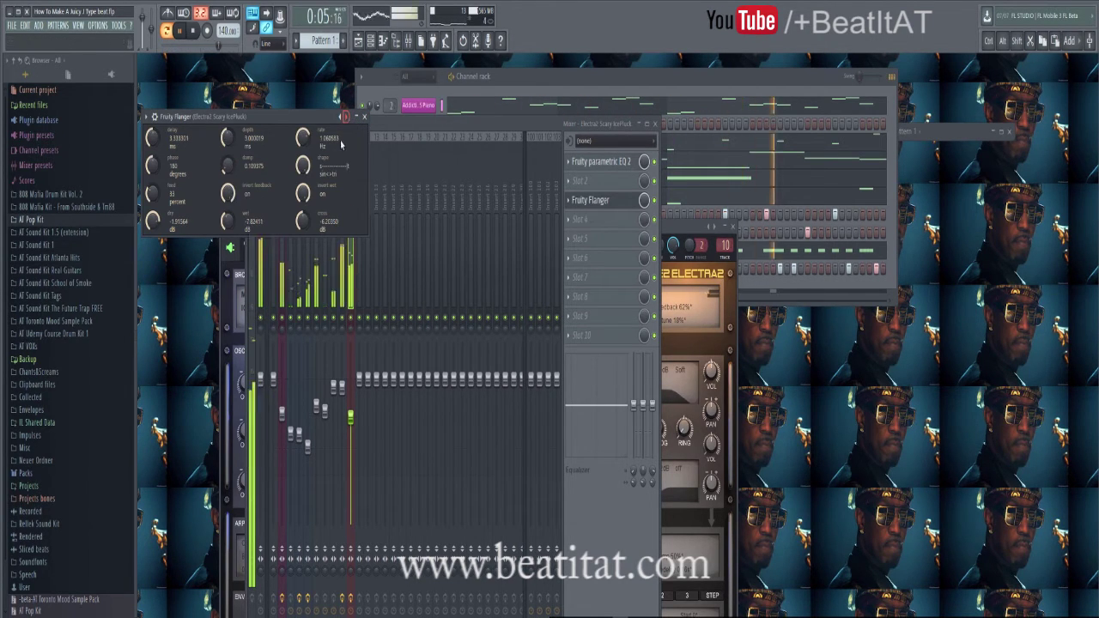
{"action": "left_click", "coordinate": [364, 116]}
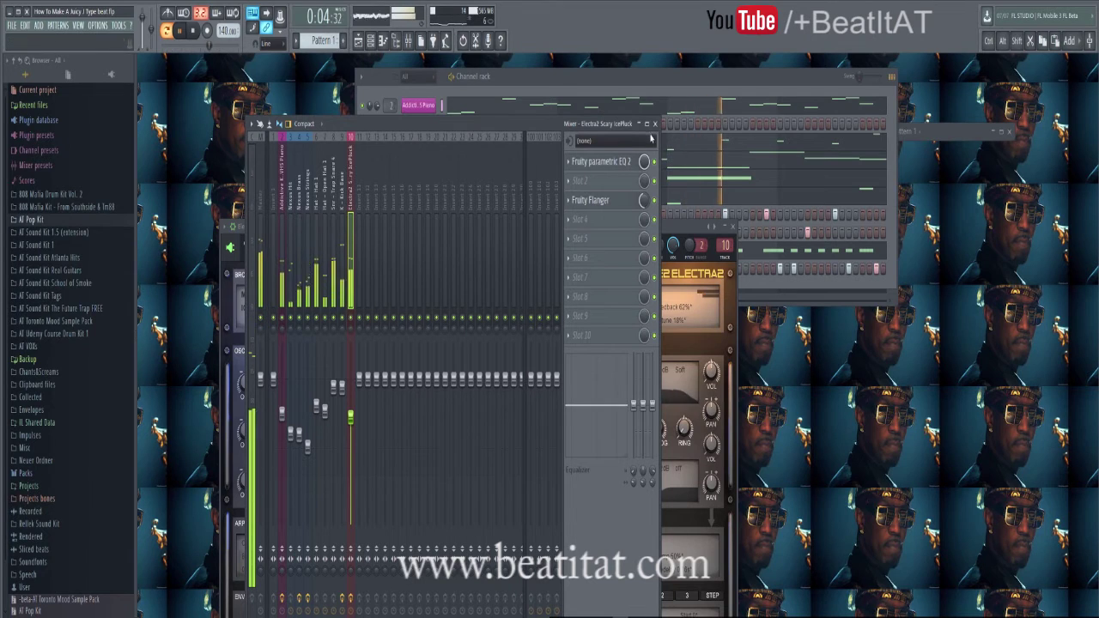
Add Gross Beat to the pluck track's fourth slot with the Basic 10 time preset, and lower the track's volume slightly
{"action": "left_click", "coordinate": [592, 219]}
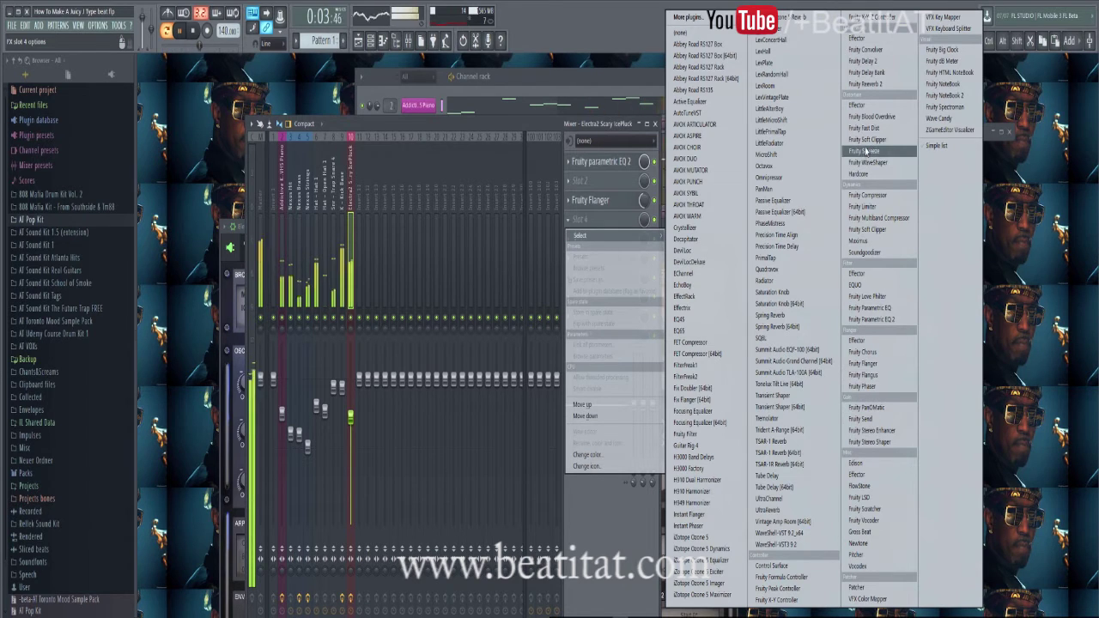
{"action": "left_click", "coordinate": [861, 532]}
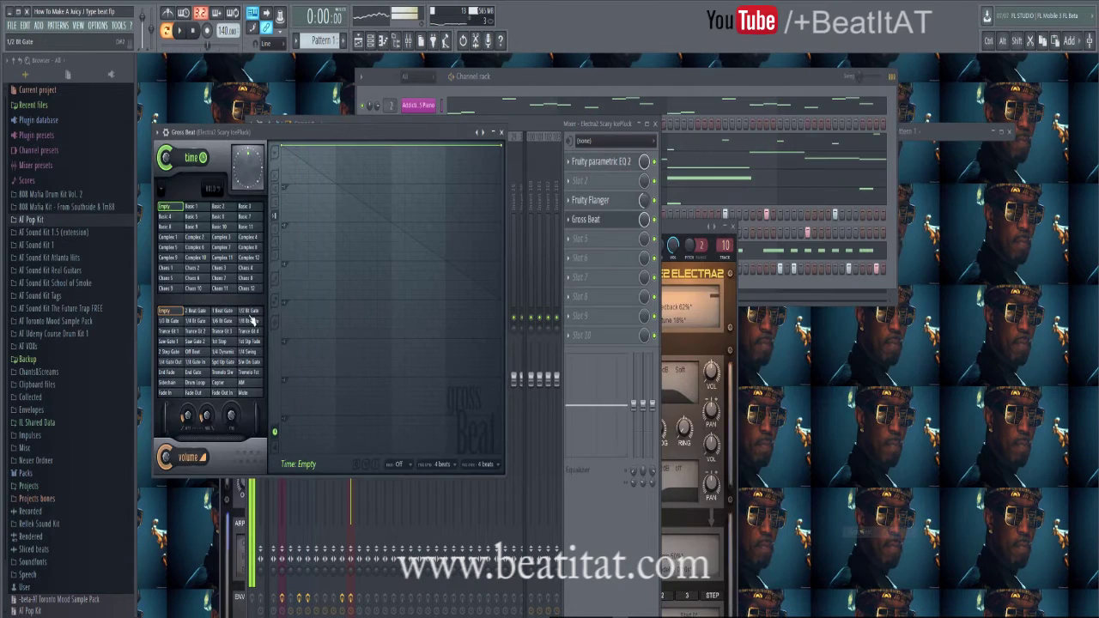
{"action": "key", "text": "space"}
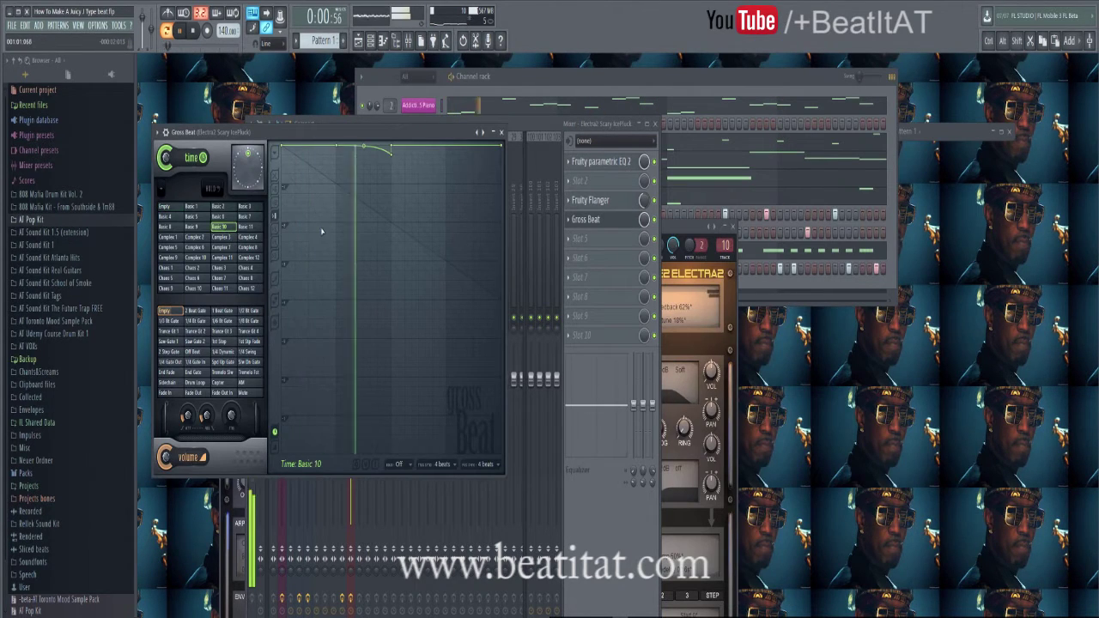
{"action": "left_click", "coordinate": [502, 134]}
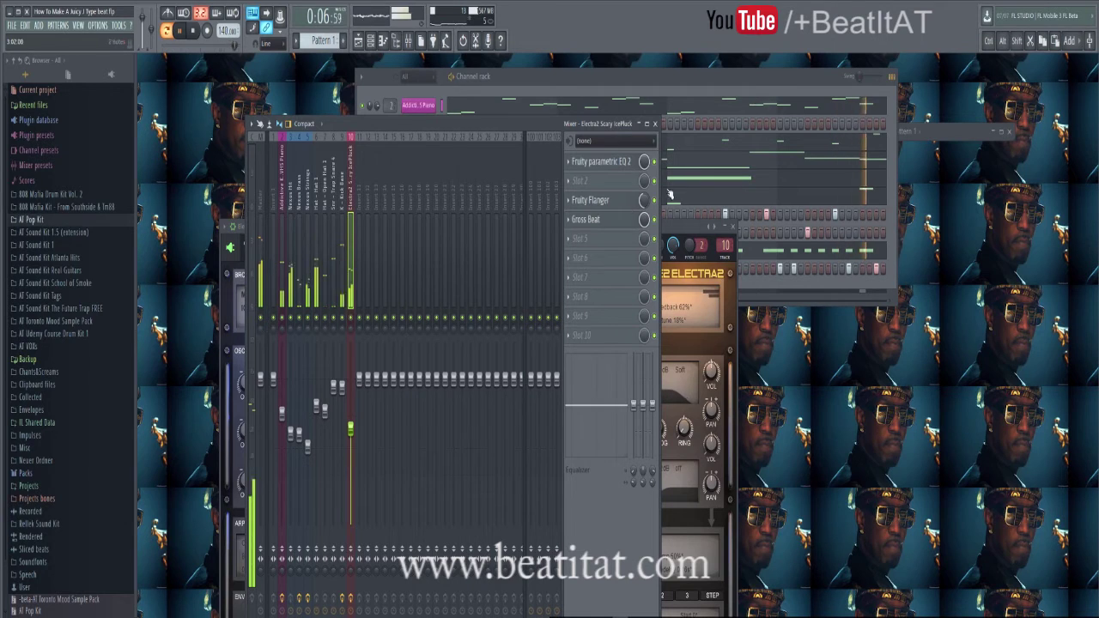
Stop playback, review the pluck track's Gross Beat settings and bring the channel rack in front of the mixer
{"action": "key", "text": "space"}
{"action": "left_click", "coordinate": [601, 221]}
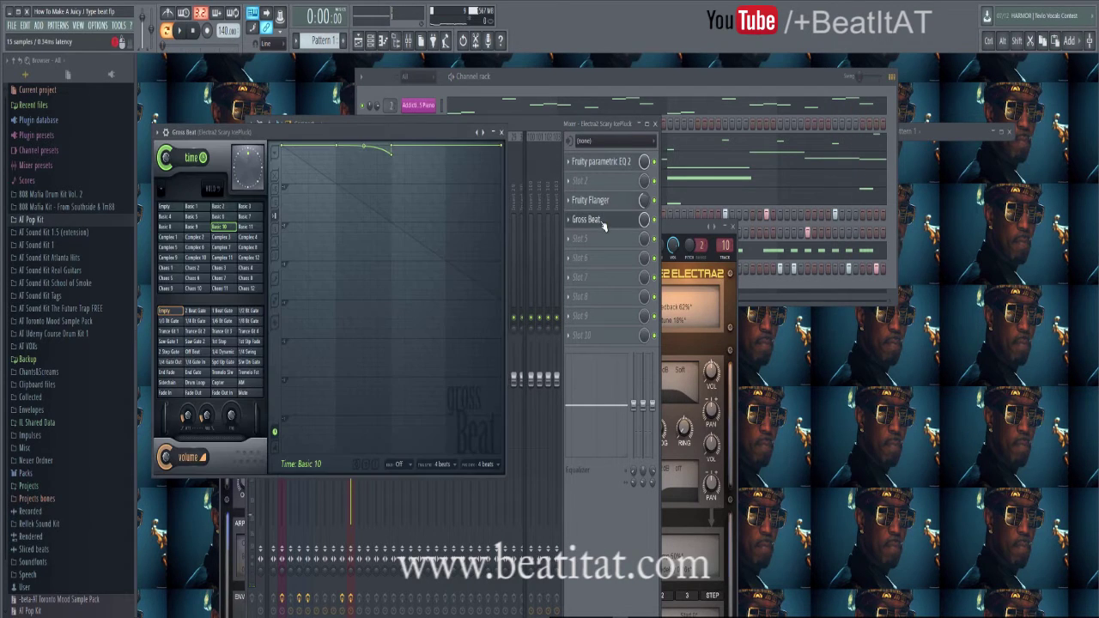
{"action": "left_click", "coordinate": [502, 134]}
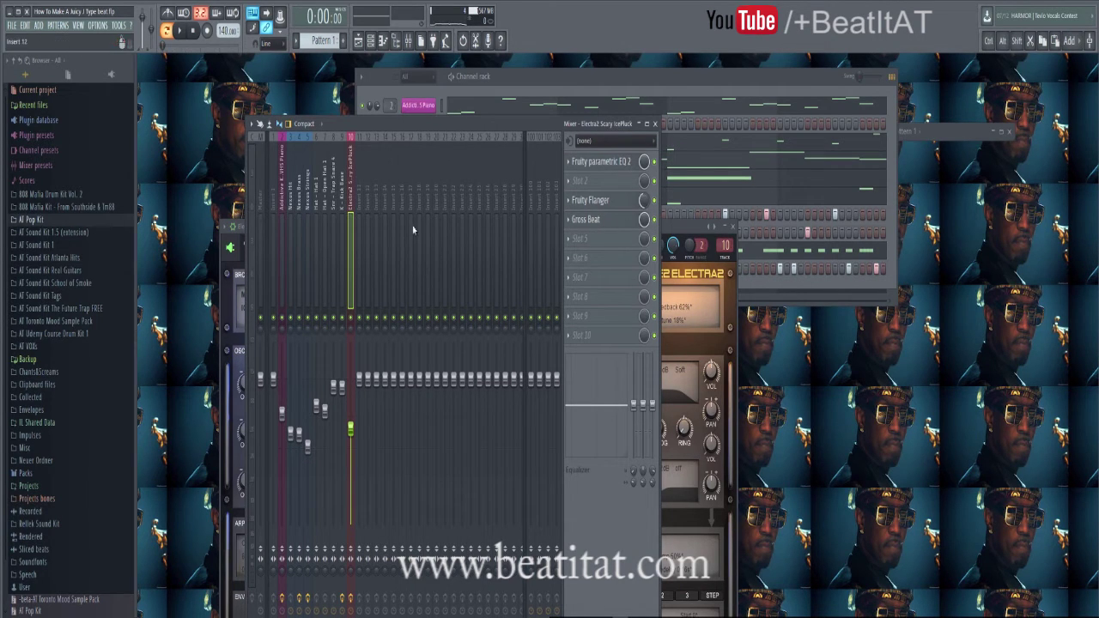
{"action": "left_click_drag", "start_coordinate": [765, 96], "coordinate": [943, 80]}
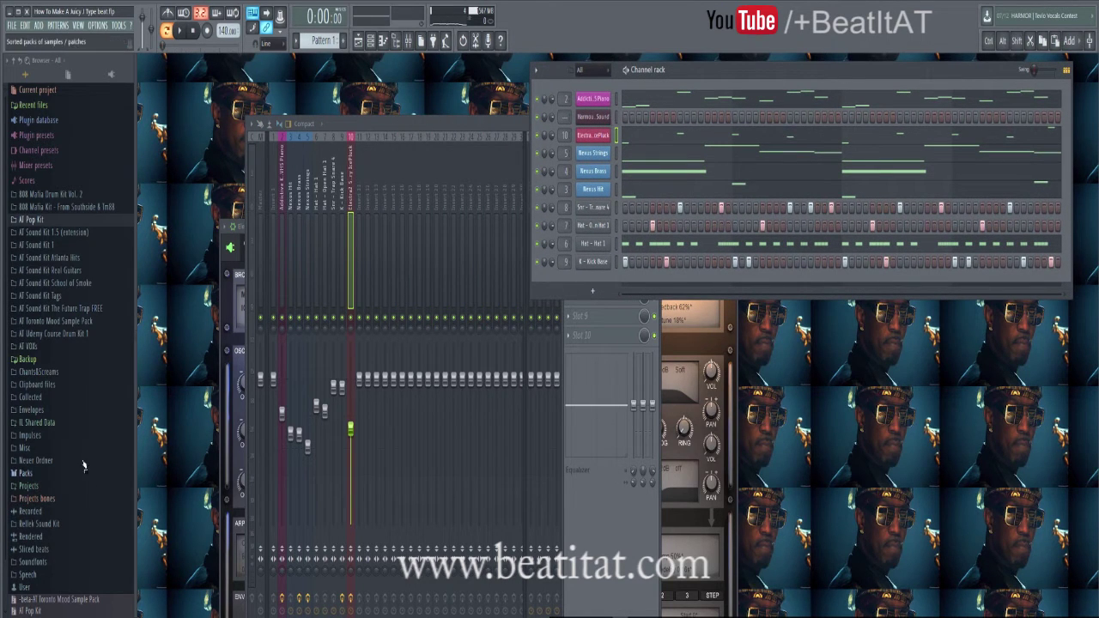
Browse the AT Sound Kit 1 samples and review the Electra2 pluck melody in the piano roll
{"action": "left_click", "coordinate": [50, 246]}
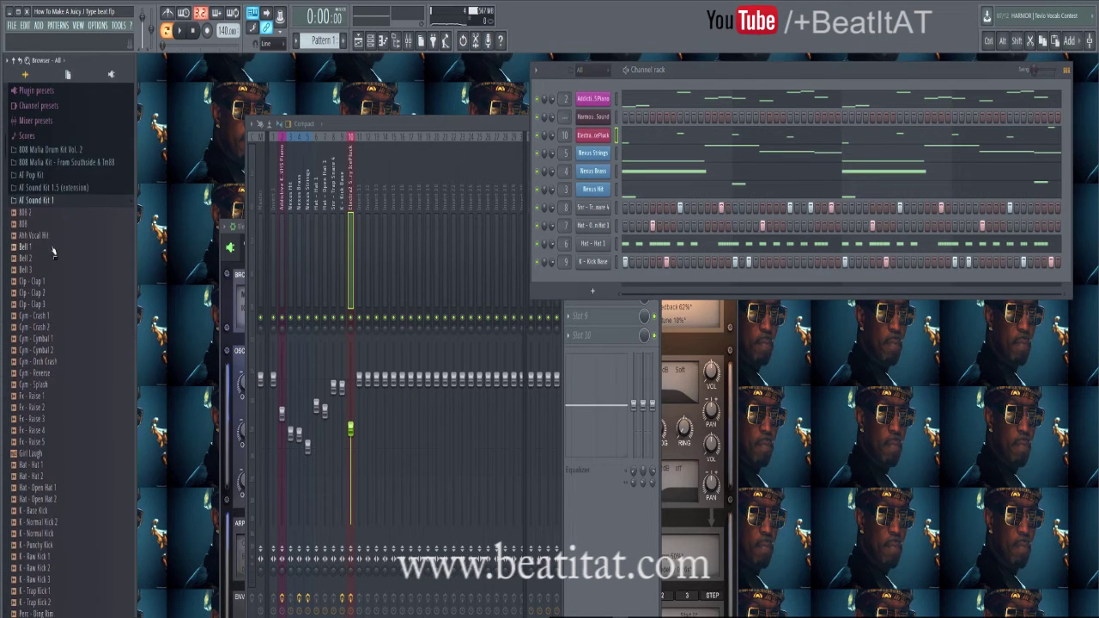
{"action": "left_click", "coordinate": [45, 201]}
{"action": "left_click", "coordinate": [636, 146]}
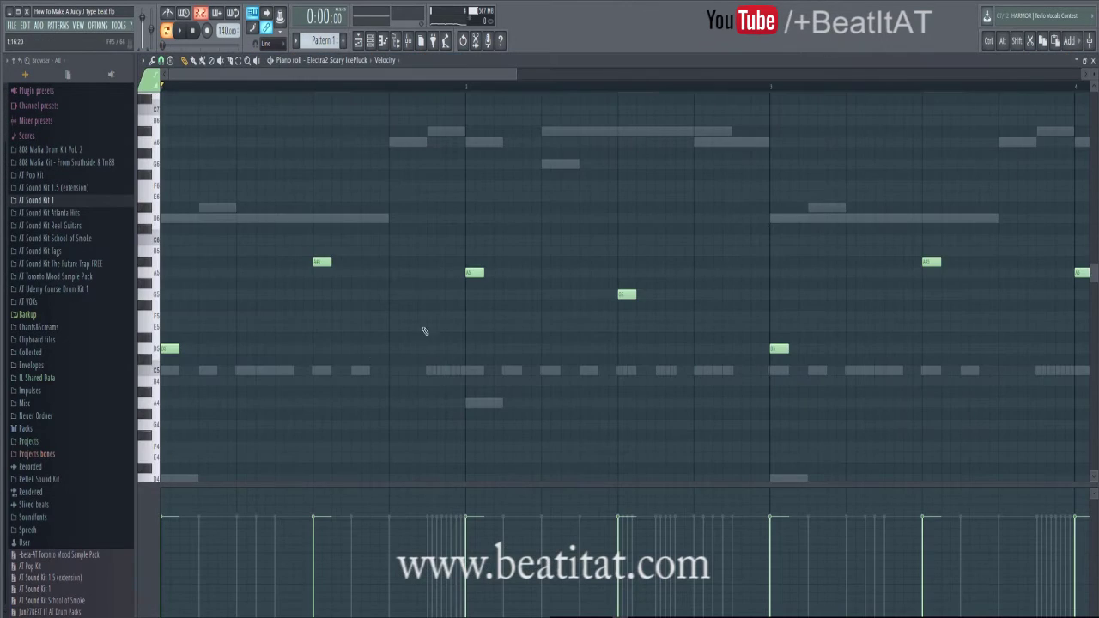
{"action": "scroll", "coordinate": [246, 313], "scroll_direction": "up", "scroll_amount": 3}
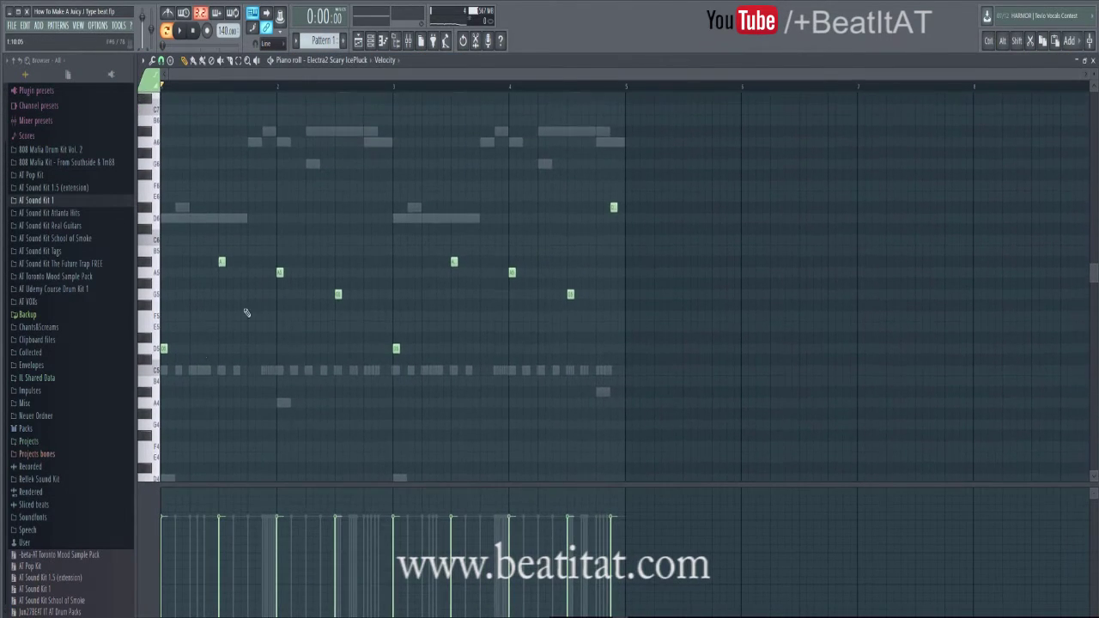
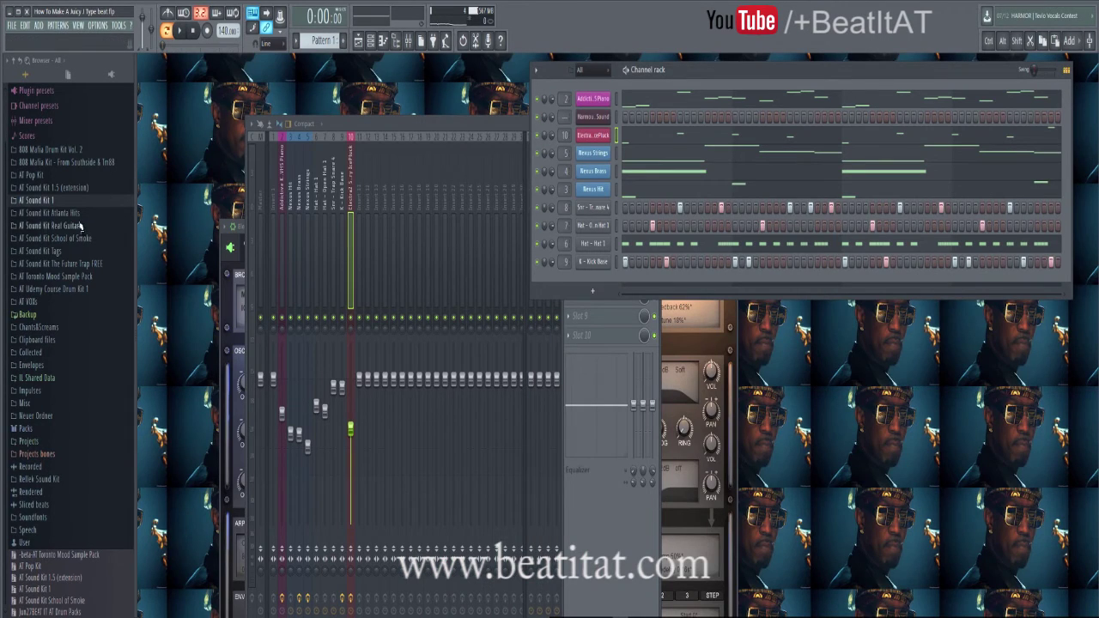
Add the 808 Durdy Duty (tuned C5) sample from the AT Sound Kit School of Smoke 808s to the channel rack
{"action": "left_click", "coordinate": [69, 240]}
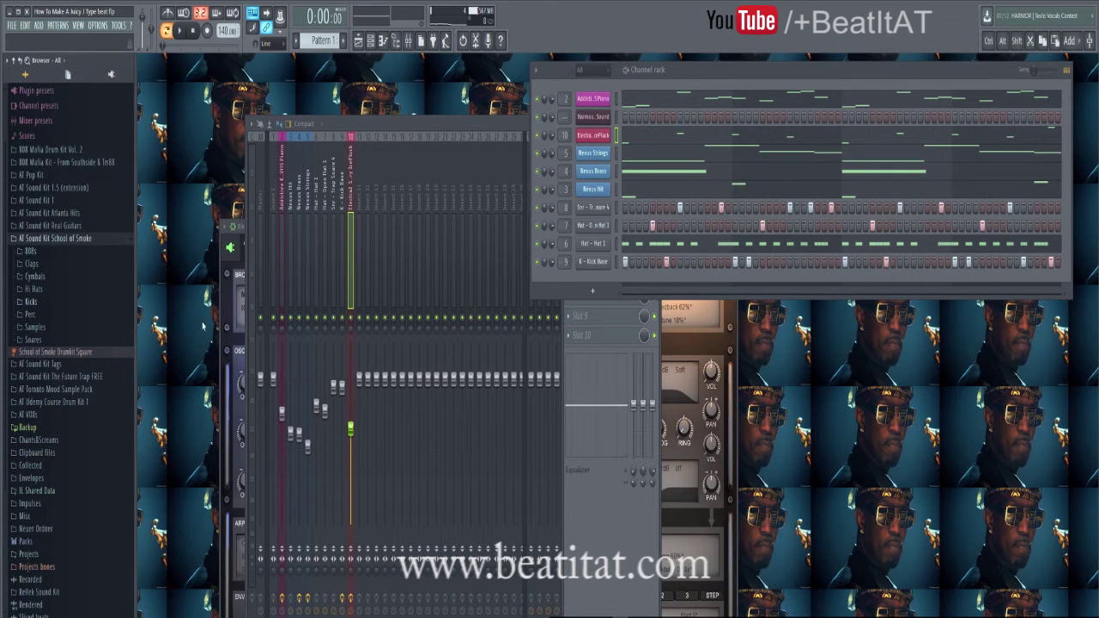
{"action": "left_click", "coordinate": [34, 250]}
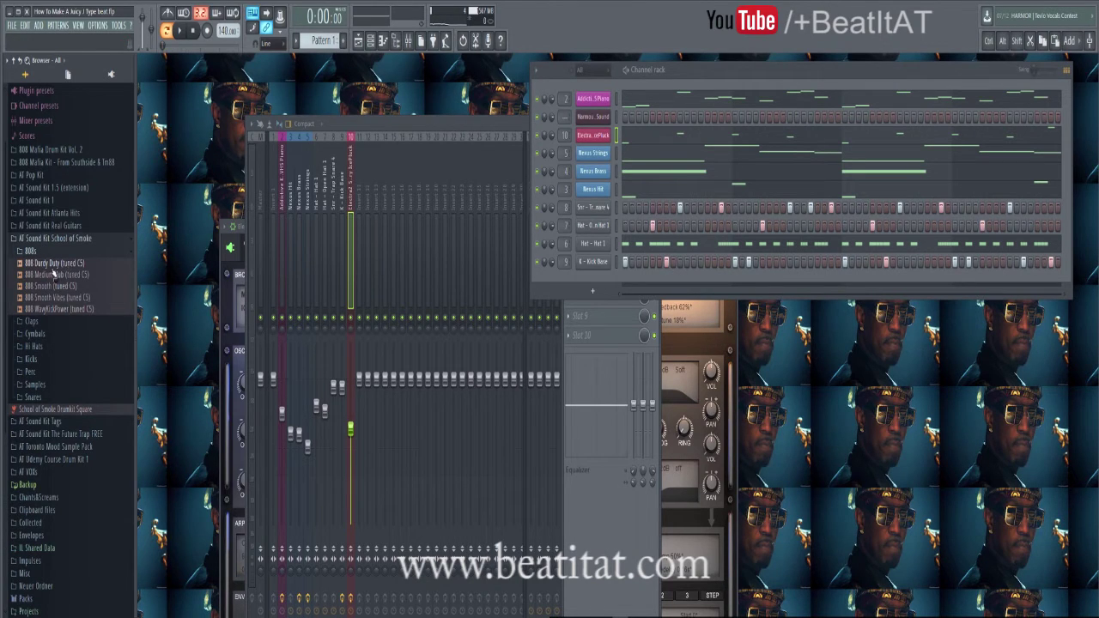
{"action": "left_click_drag", "start_coordinate": [60, 265], "coordinate": [595, 284]}
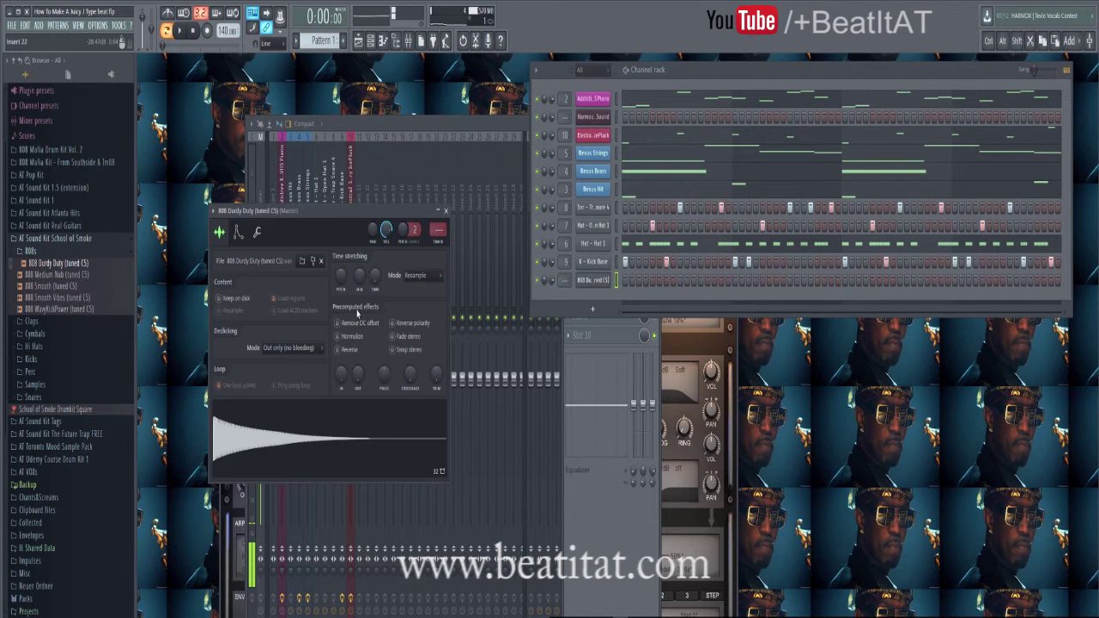
Normalize the 808 Durdy Duty sample in its channel settings
{"action": "left_click", "coordinate": [361, 338]}
{"action": "left_click", "coordinate": [257, 233]}
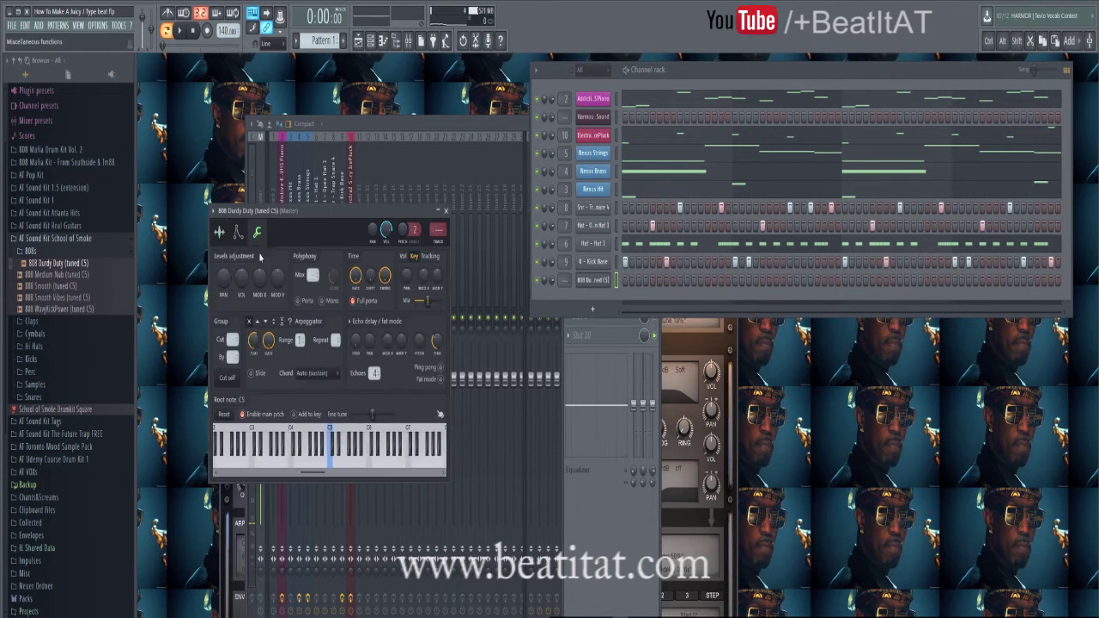
{"action": "left_click", "coordinate": [444, 211]}
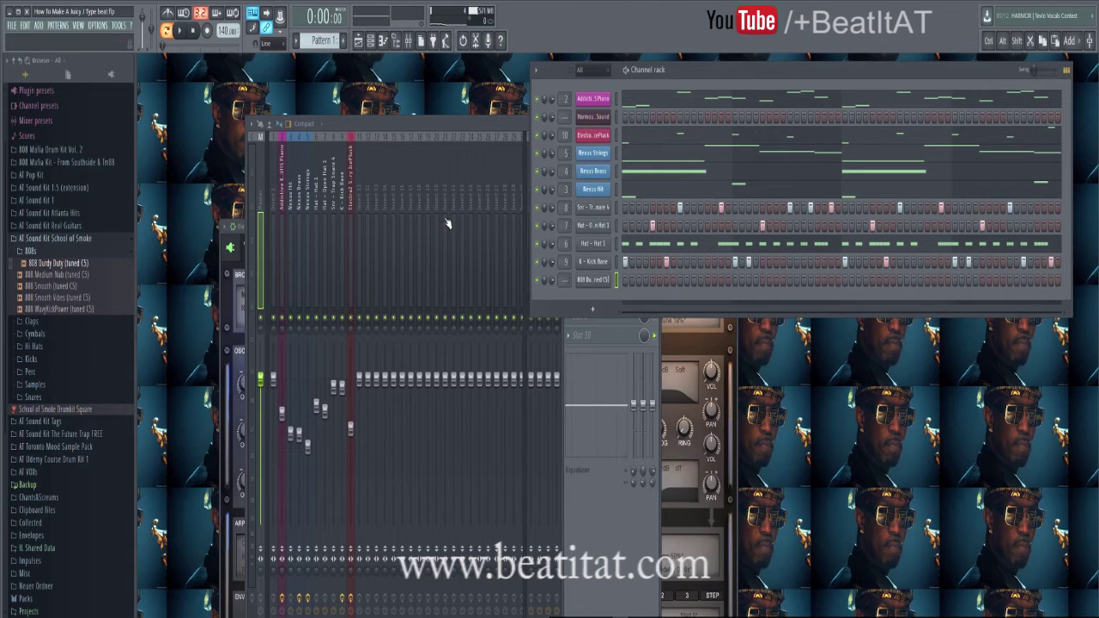
Make the 808 channel cut itself using group 7 and route it to mixer track 11
{"action": "left_click", "coordinate": [604, 283]}
{"action": "left_click", "coordinate": [445, 210]}
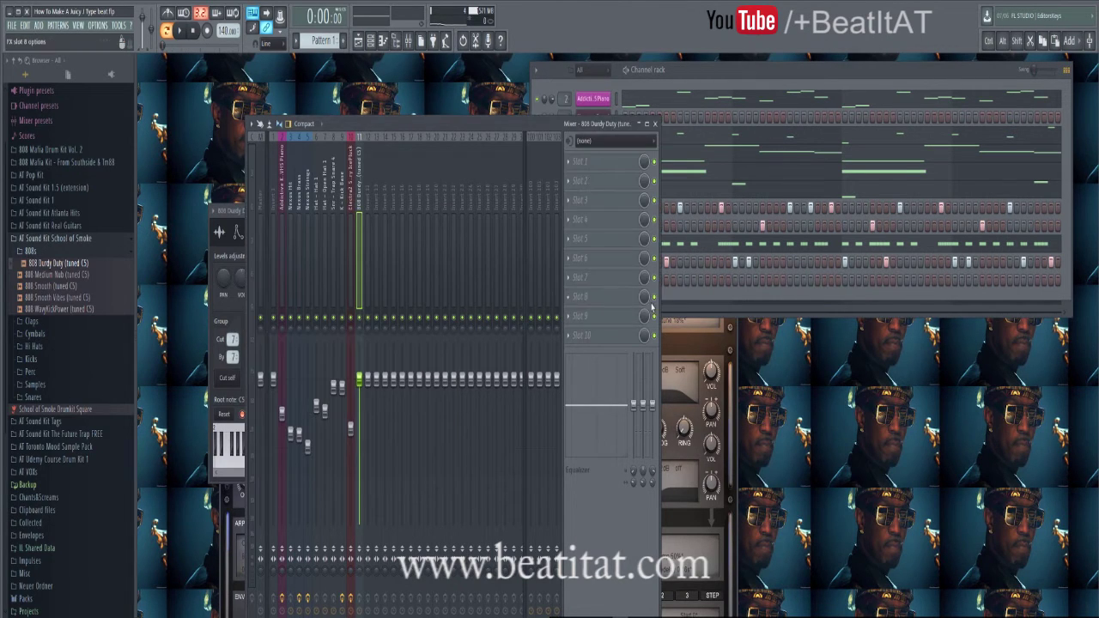
Draw a D4 note at the start of bar 1 in the 808 channel's piano roll
{"action": "right_click", "coordinate": [592, 279]}
{"action": "left_click", "coordinate": [631, 279]}
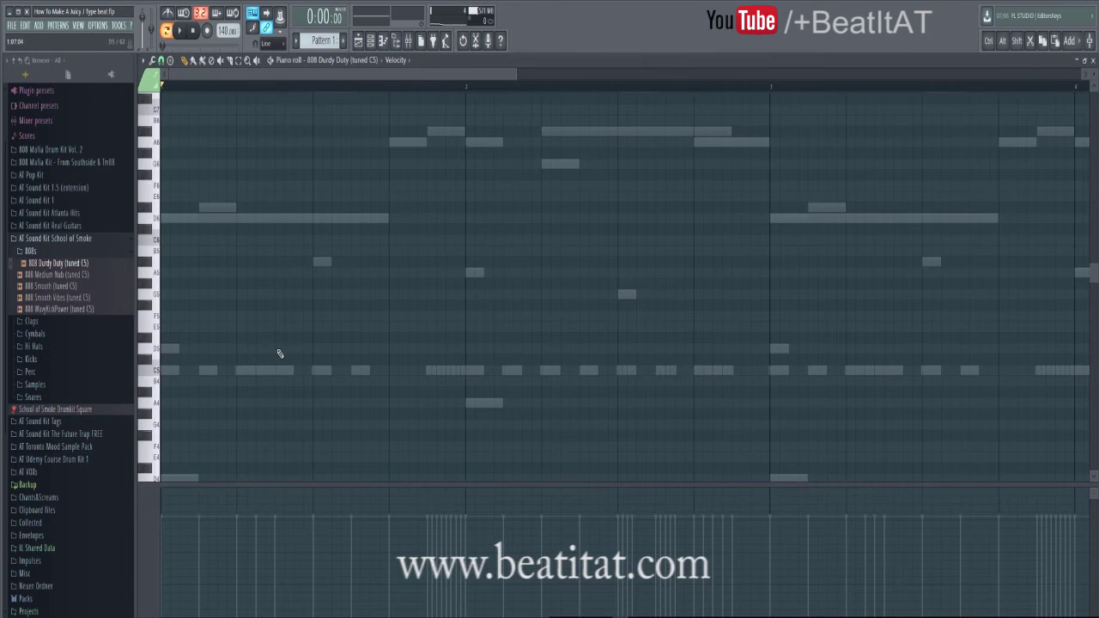
{"action": "scroll", "coordinate": [270, 381], "scroll_direction": "down", "scroll_amount": 5}
{"action": "scroll", "coordinate": [191, 415], "scroll_direction": "down", "scroll_amount": 4}
{"action": "scroll", "coordinate": [195, 363], "scroll_direction": "down", "scroll_amount": 1}
{"action": "left_click_drag", "start_coordinate": [174, 350], "coordinate": [189, 352]}
{"action": "key", "text": "space"}
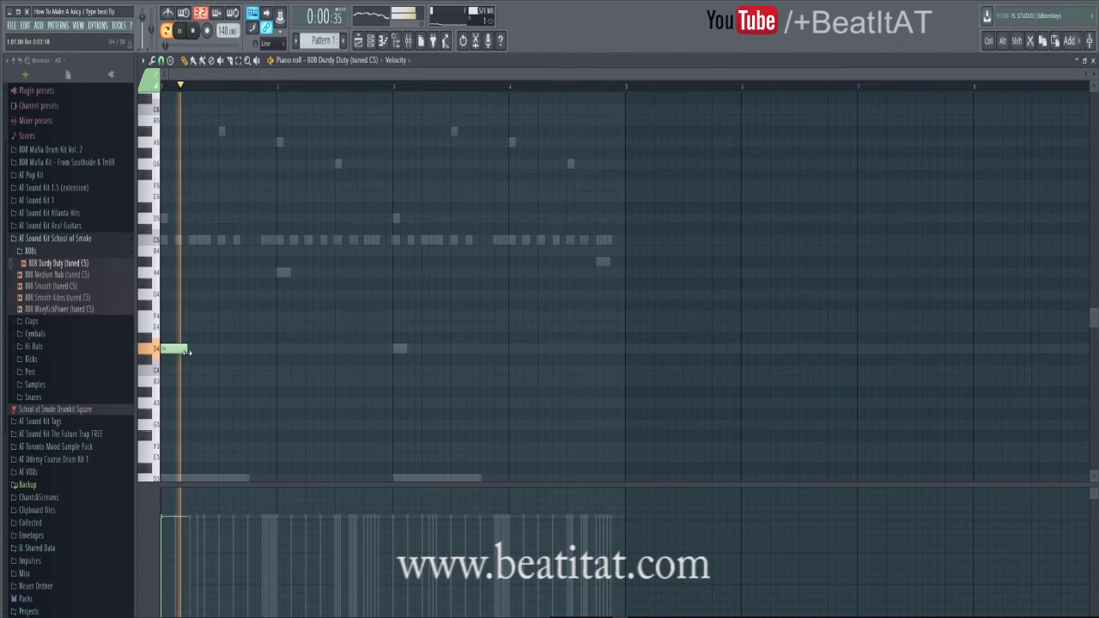
Add two D#4 notes to the 808 line, one mid-bar 1 and one near the end of bar 1
{"action": "left_click", "coordinate": [228, 336]}
{"action": "left_click", "coordinate": [206, 339]}
{"action": "key", "text": "space"}
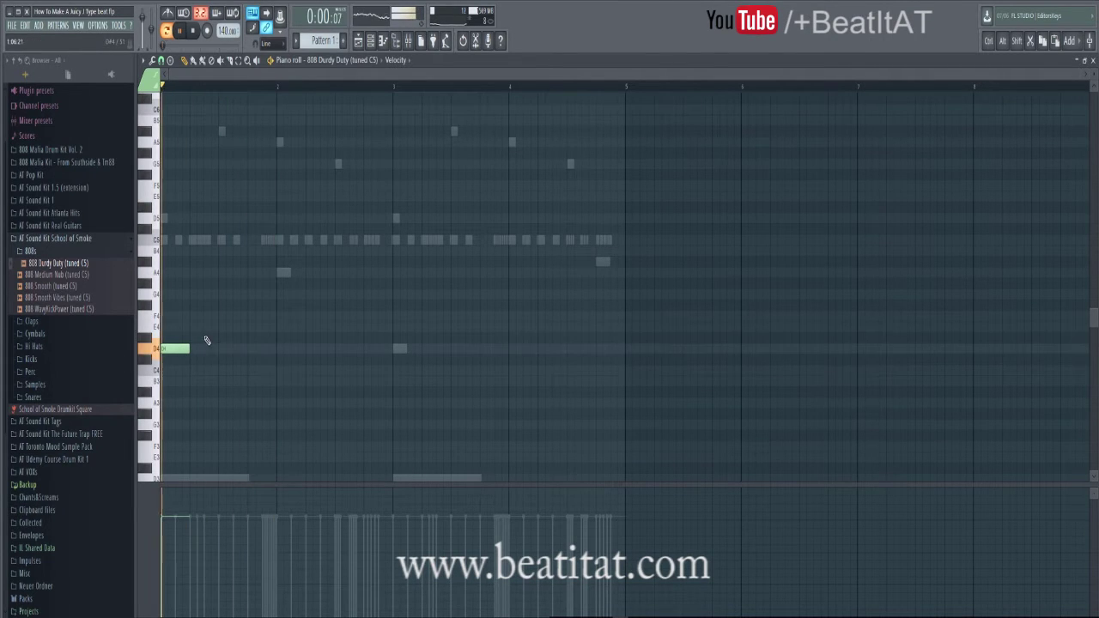
{"action": "left_click", "coordinate": [262, 340]}
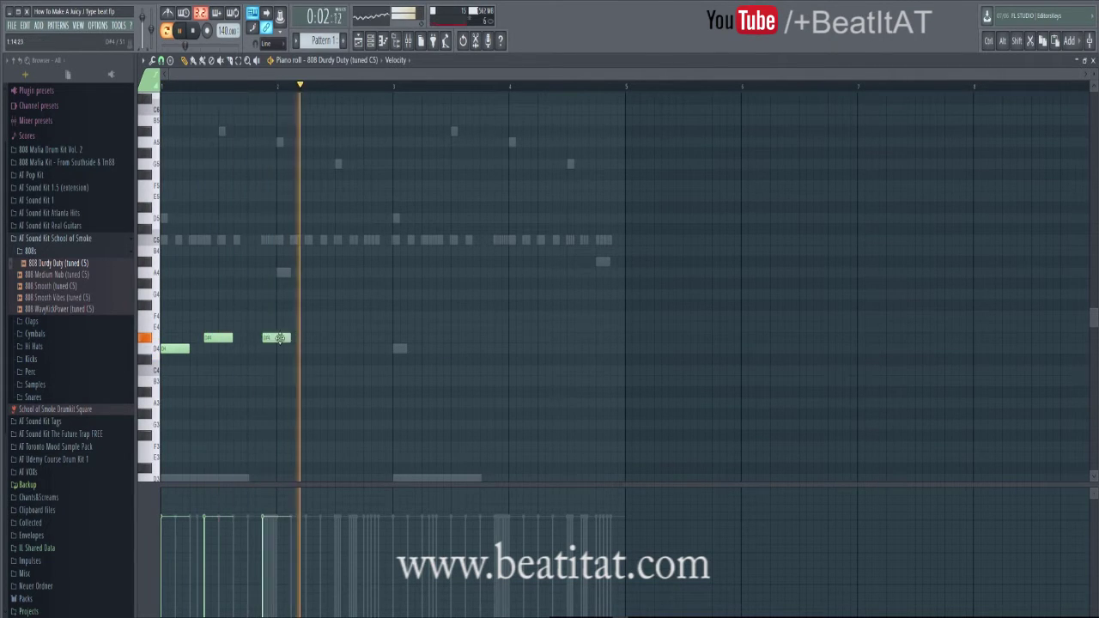
Add a G4 note of length 0:04:00 at 2:05 in the 808 line and play the pattern
{"action": "key", "text": "space"}
{"action": "left_click", "coordinate": [346, 361]}
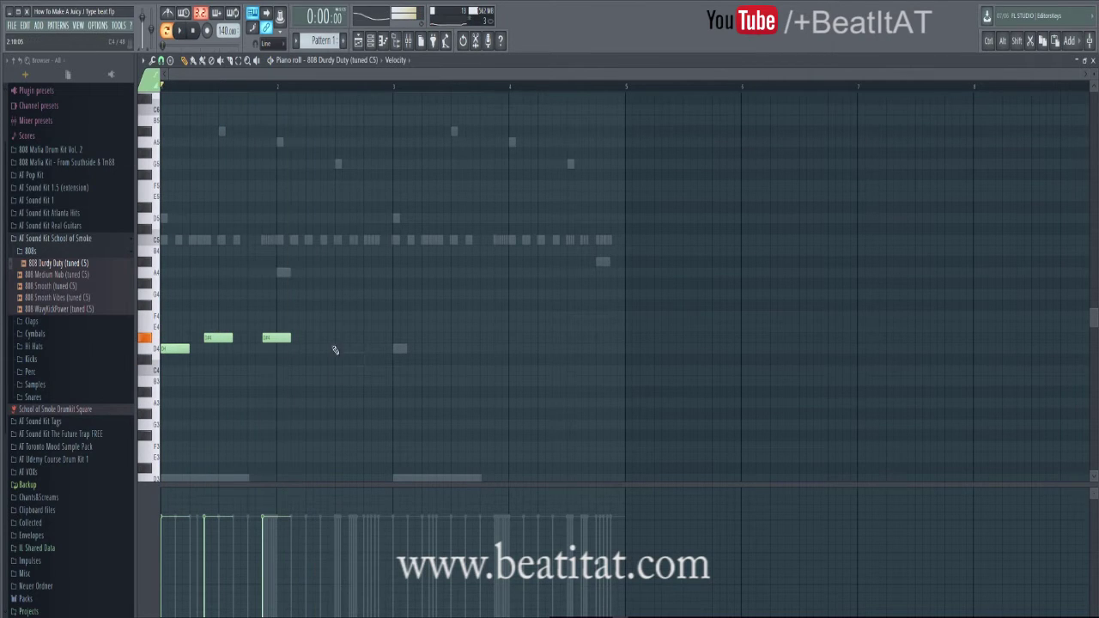
{"action": "left_click", "coordinate": [309, 297]}
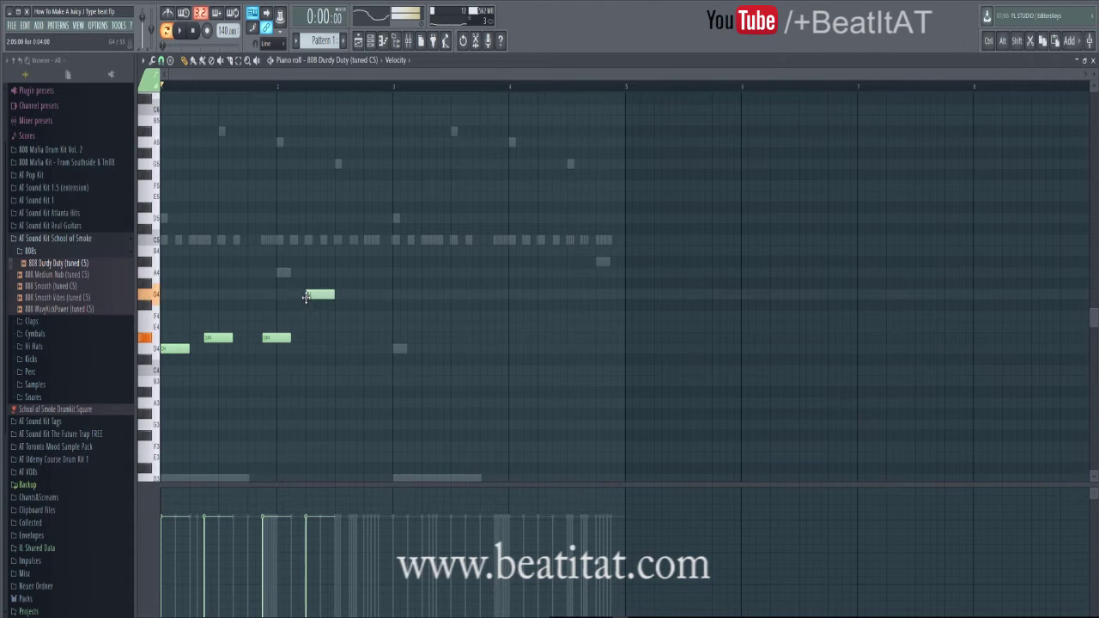
{"action": "key", "text": "space"}
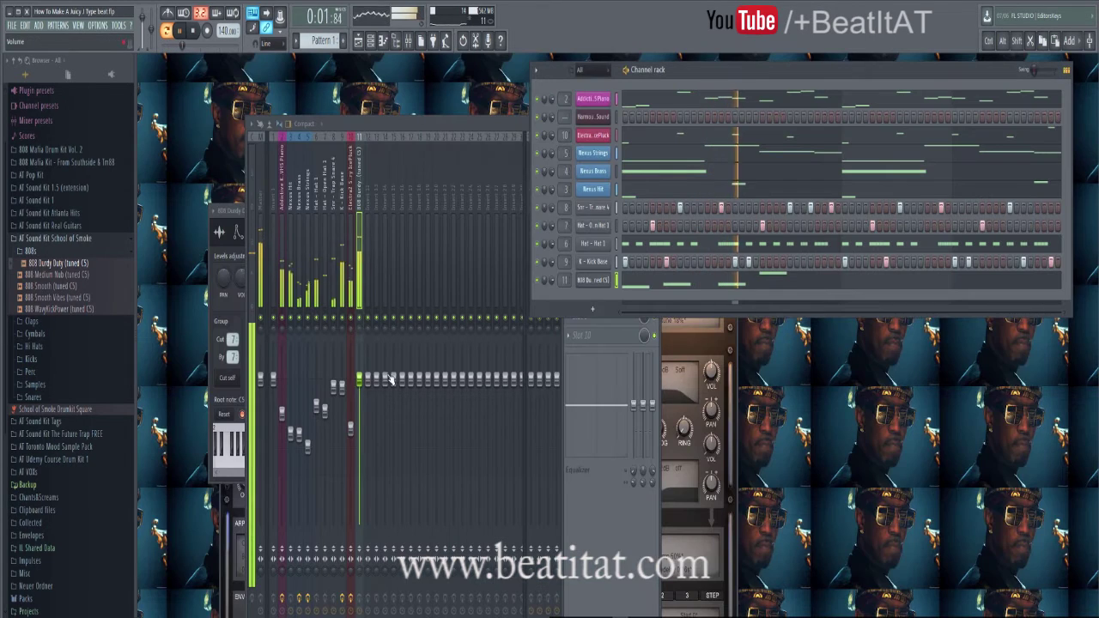
Load Fruity Parametric EQ 2 into the first effect slot of the 808 mixer track
{"action": "left_click", "coordinate": [396, 126]}
{"action": "left_click", "coordinate": [618, 163]}
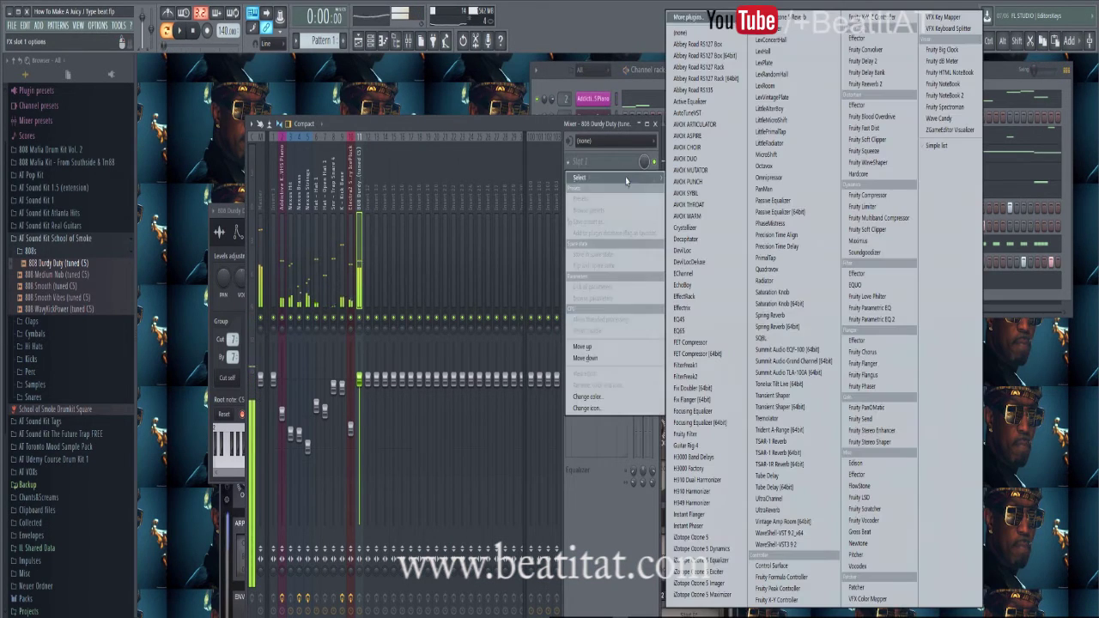
{"action": "left_click", "coordinate": [876, 320]}
{"action": "key", "text": "space"}
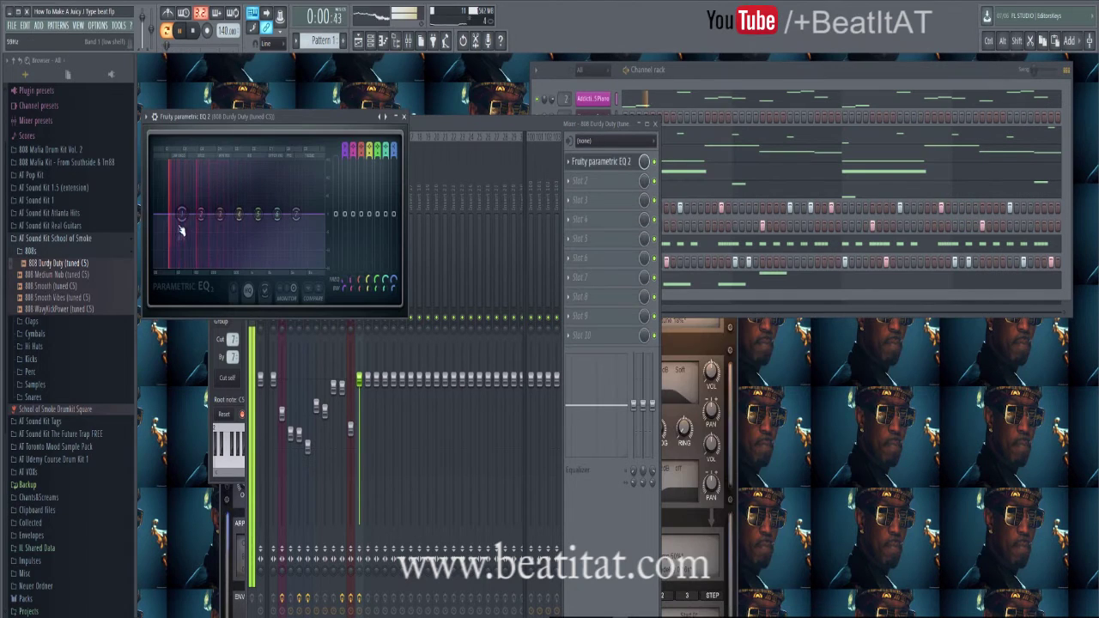
Shape the 808's EQ with gentle boosts on bands 2 and 3 and a low-pass on band 7
{"action": "left_click_drag", "start_coordinate": [181, 217], "coordinate": [217, 211]}
{"action": "key", "text": "space"}
{"action": "key", "text": "space"}
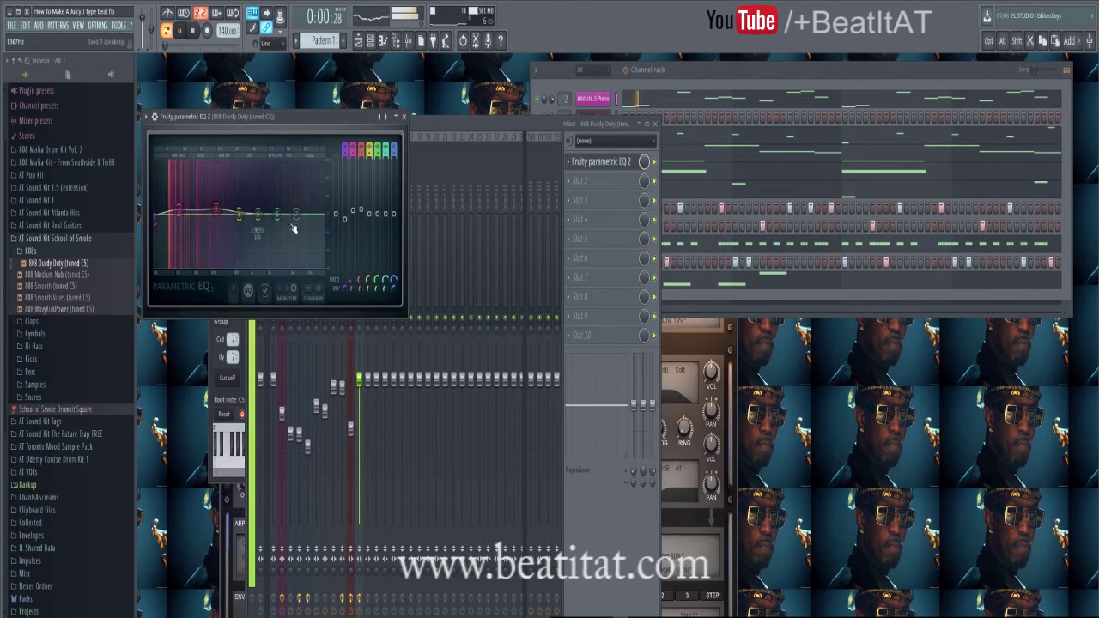
{"action": "left_click_drag", "start_coordinate": [393, 151], "coordinate": [394, 175]}
{"action": "left_click_drag", "start_coordinate": [299, 216], "coordinate": [292, 218]}
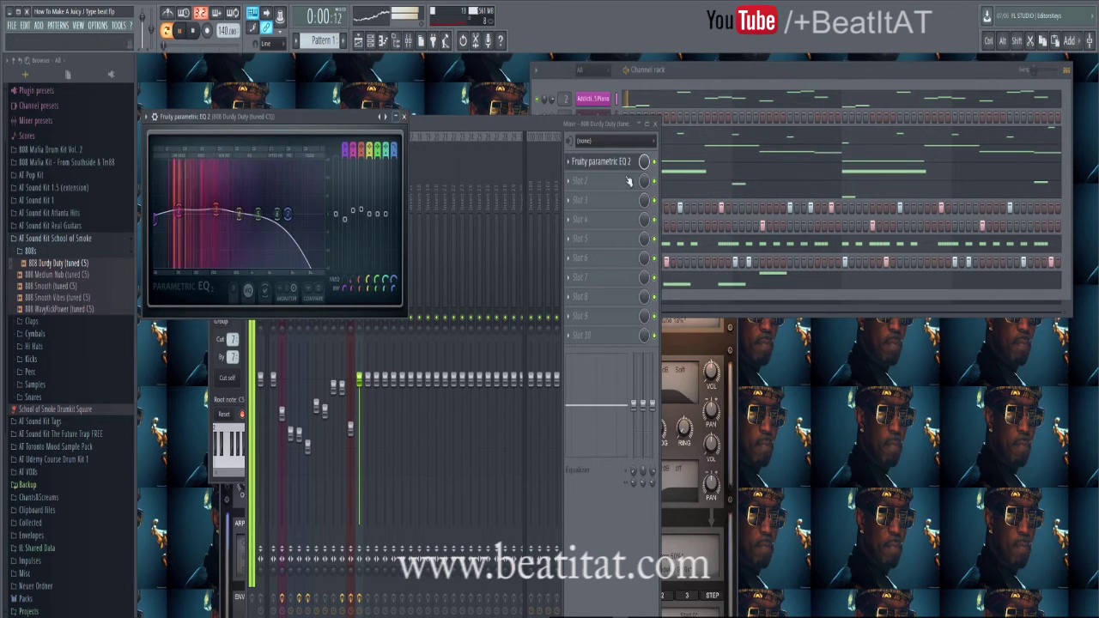
Add an A3 note at 2:13 in the 808 piano roll to finish the two-bar bassline
{"action": "key", "text": "F7"}
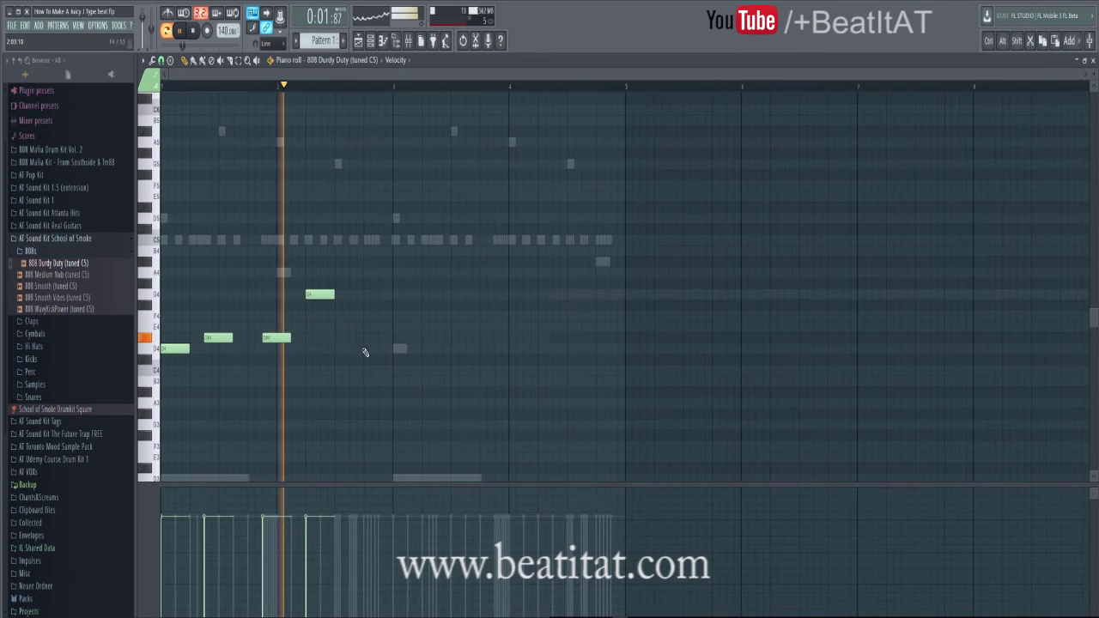
{"action": "left_click", "coordinate": [366, 349]}
{"action": "key", "text": "space"}
{"action": "key", "text": "ctrl+z"}
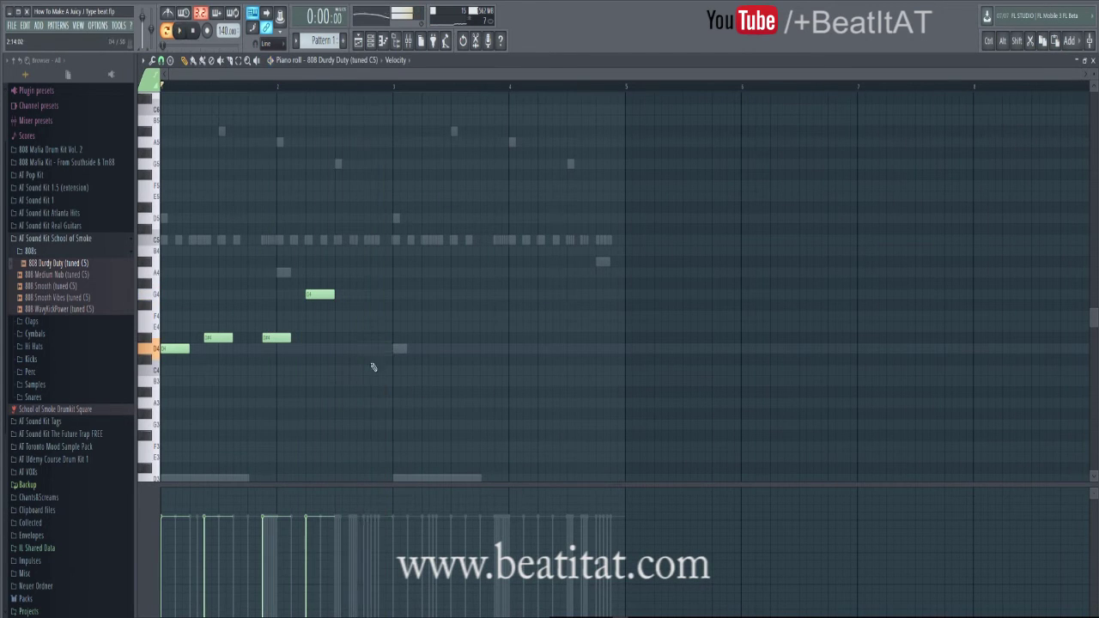
{"action": "left_click", "coordinate": [371, 371]}
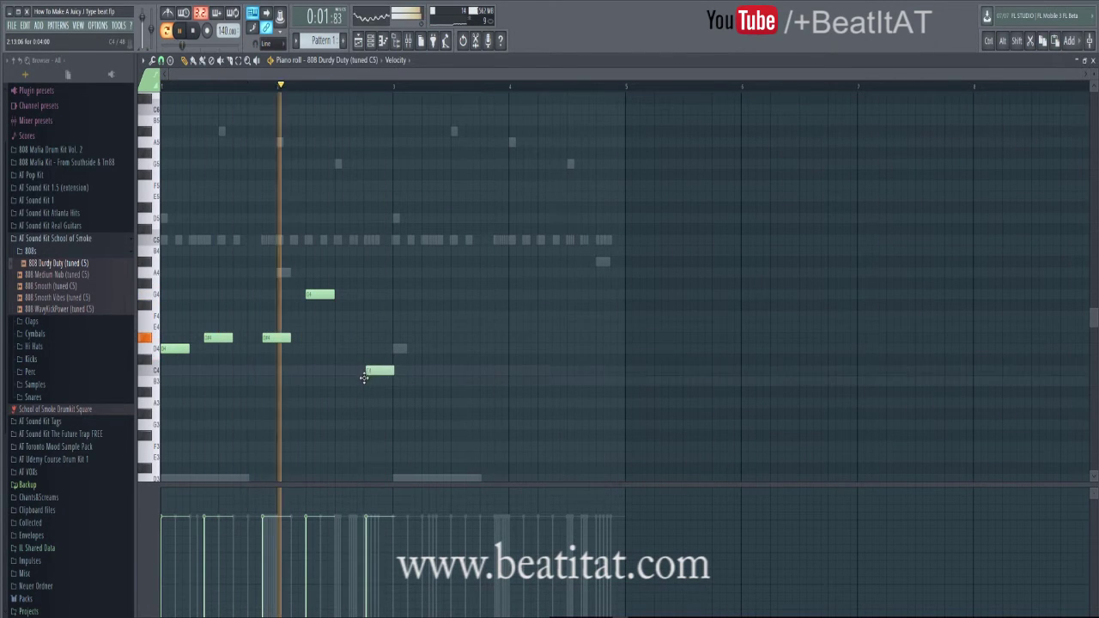
{"action": "left_click_drag", "start_coordinate": [364, 351], "coordinate": [362, 401]}
{"action": "key", "text": "space"}
{"action": "key", "text": "space"}
Duplicate the two-bar 808 phrase into bars 3 and 4
{"action": "key", "text": "ctrl+a"}
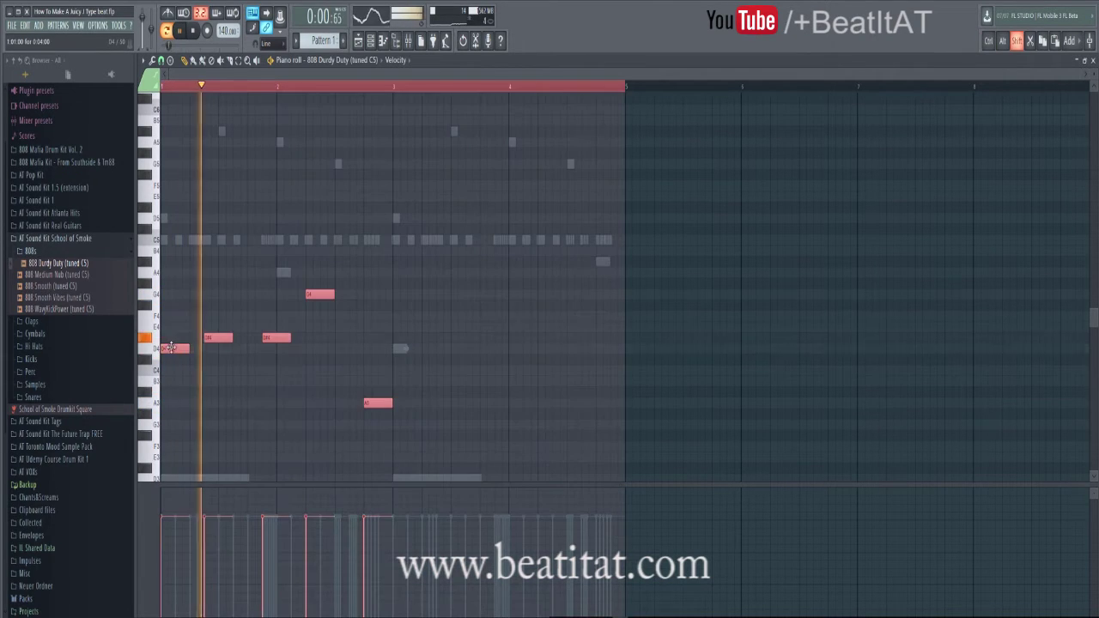
{"action": "key", "text": "ctrl+b"}
{"action": "key", "text": "ctrl+d"}
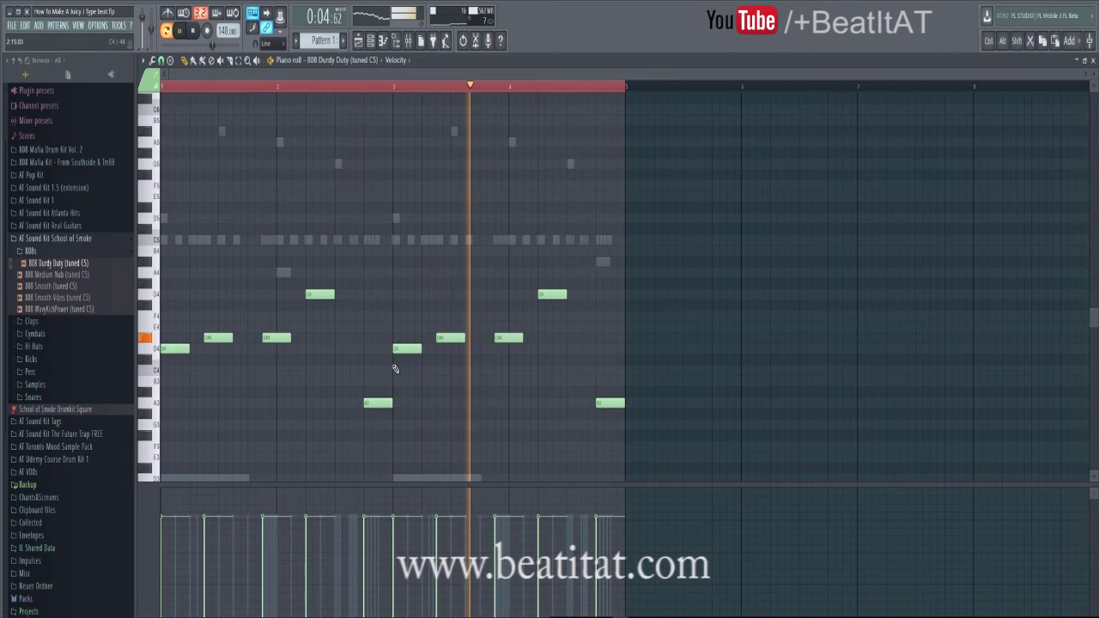
{"action": "key", "text": "space"}
Add a short D5 note to the 808 line starting at 4:10:18 with a duration of 0:01:18
{"action": "left_click", "coordinate": [581, 240]}
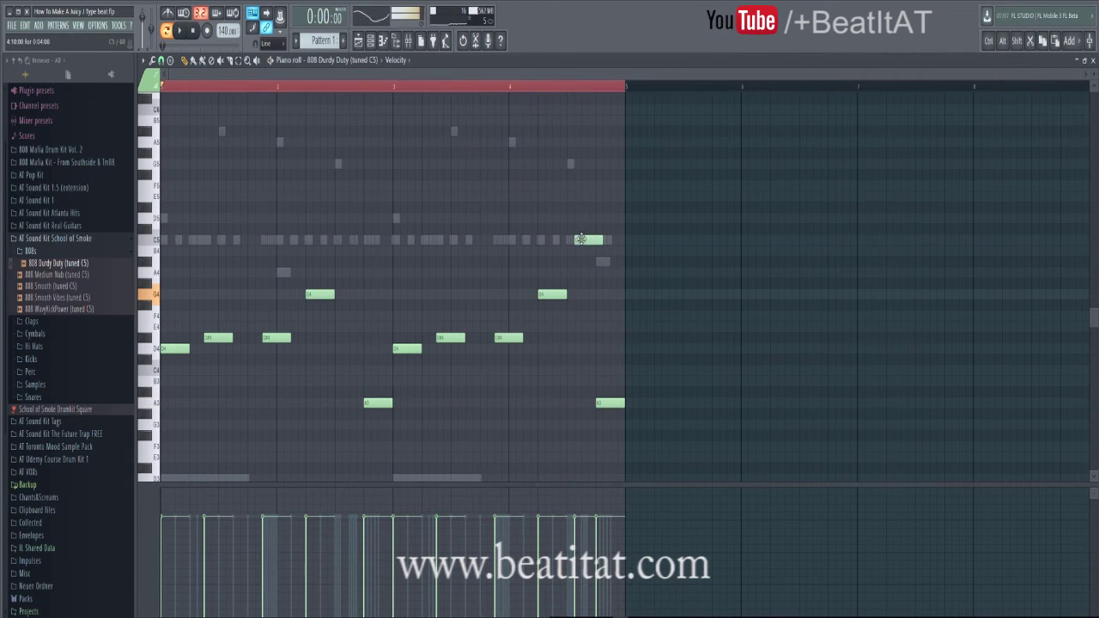
{"action": "mouse_move", "coordinate": [577, 210]}
{"action": "left_mouse_down"}
{"action": "mouse_move", "coordinate": [567, 198]}
{"action": "mouse_move", "coordinate": [580, 228]}
{"action": "mouse_move", "coordinate": [591, 218]}
{"action": "left_mouse_up"}
{"action": "key", "text": "space"}
{"action": "double_click", "coordinate": [585, 220]}
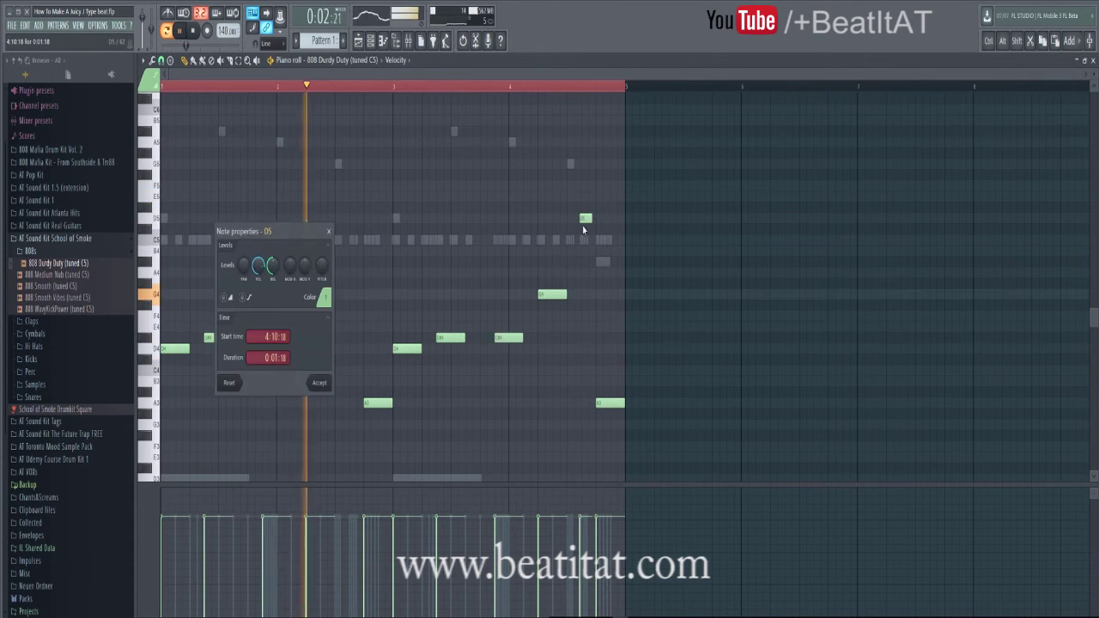
{"action": "left_click", "coordinate": [316, 382]}
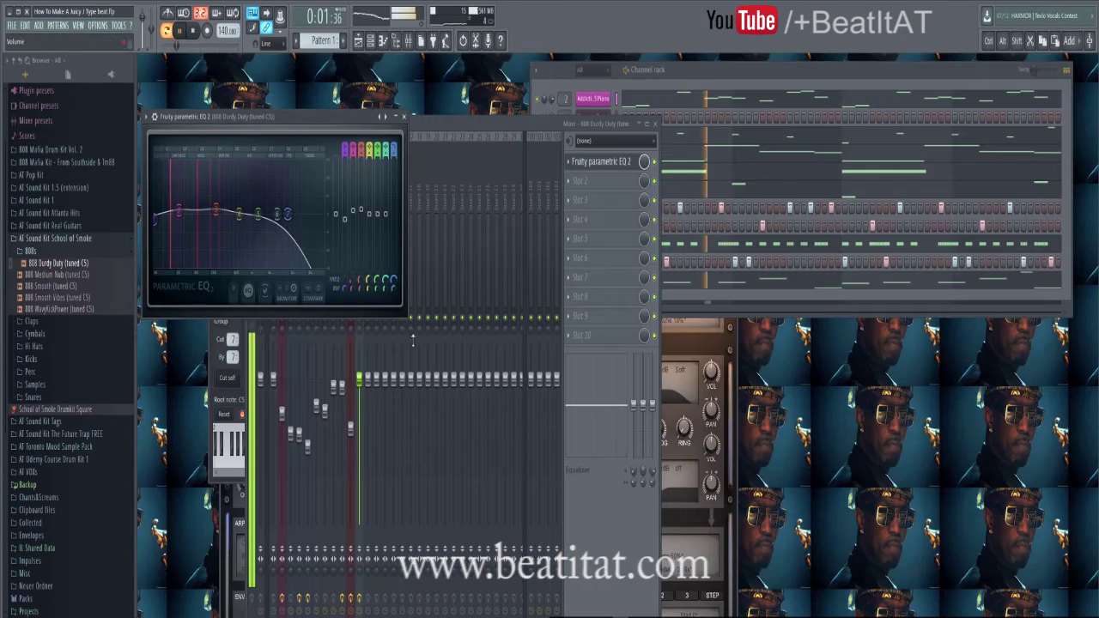
Fine-tune band 3 of the 808's EQ and lower the 808 mixer fader slightly
{"action": "left_click_drag", "start_coordinate": [217, 212], "coordinate": [214, 211]}
{"action": "left_click", "coordinate": [404, 117]}
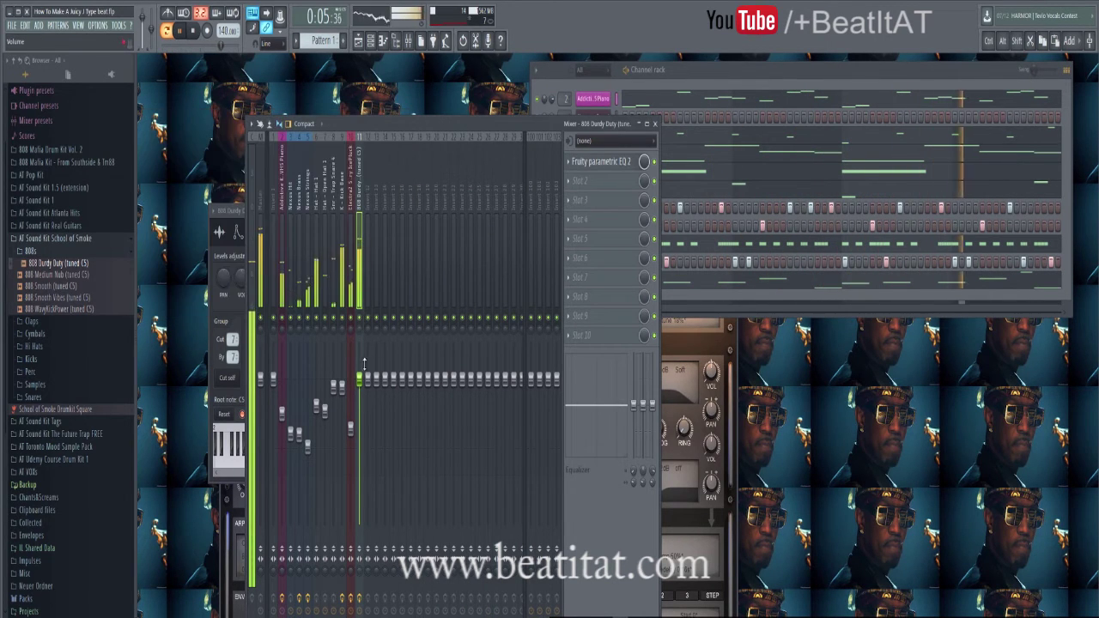
{"action": "left_click_drag", "start_coordinate": [360, 382], "coordinate": [361, 387]}
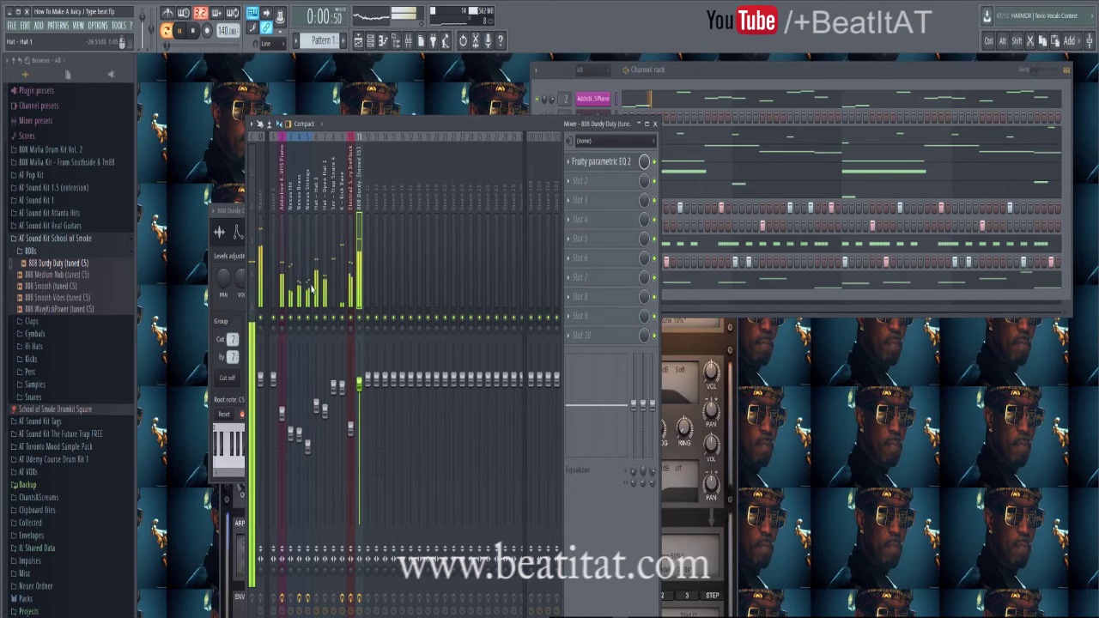
Lower the Hat 1 mixer track to about -5.4 dB and load Fruity Parametric EQ 2 into its first slot
{"action": "left_click", "coordinate": [315, 283]}
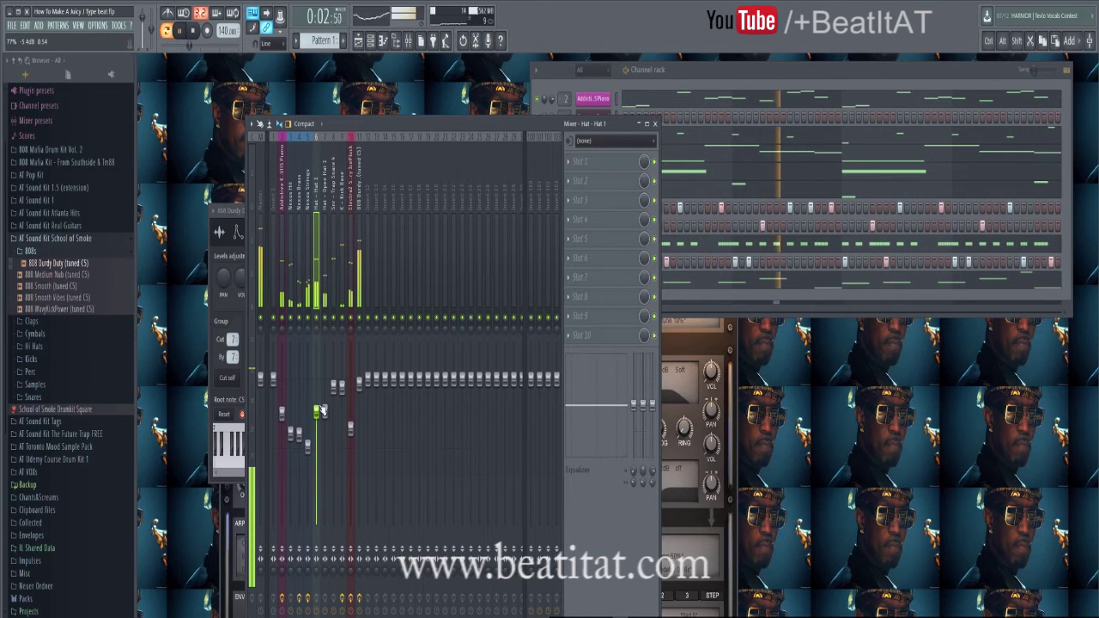
{"action": "left_click", "coordinate": [592, 162]}
{"action": "mouse_move", "coordinate": [592, 177]}
{"action": "left_click", "coordinate": [872, 319]}
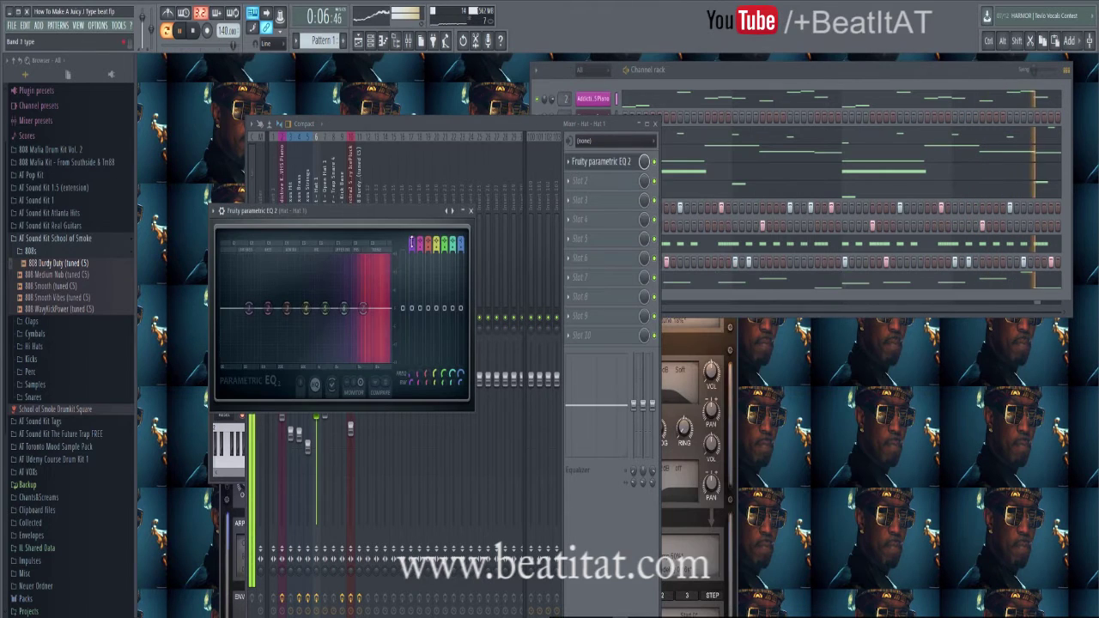
Roll off Hat 1's low end with a band 1 high-pass and shift EQ band 6 higher in frequency
{"action": "left_click_drag", "start_coordinate": [248, 309], "coordinate": [353, 316]}
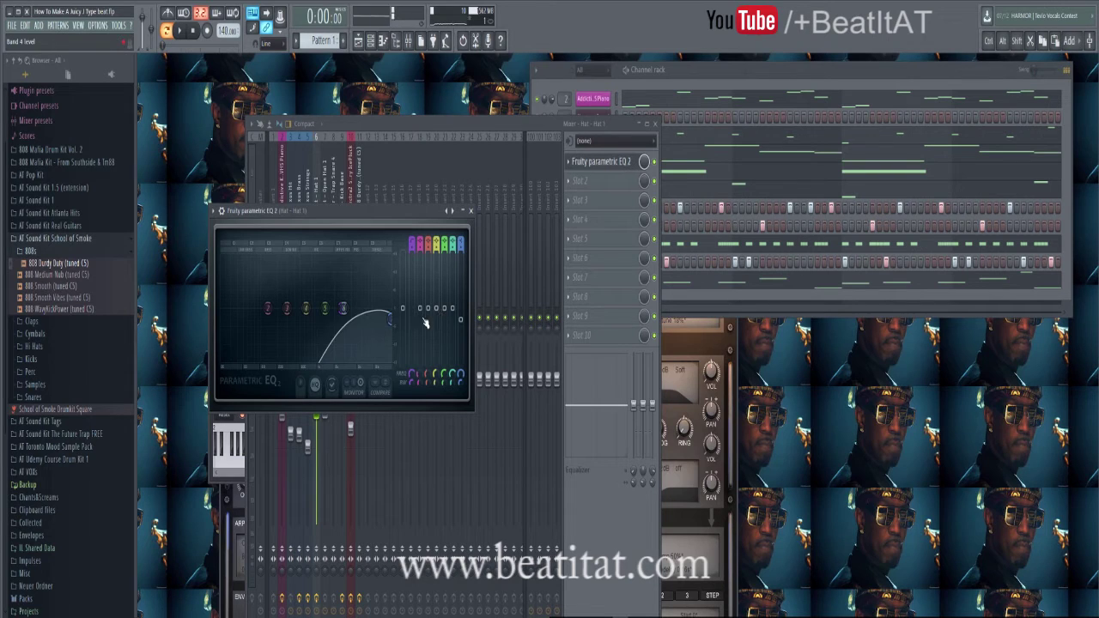
{"action": "left_click_drag", "start_coordinate": [347, 308], "coordinate": [372, 306]}
{"action": "left_click", "coordinate": [471, 210]}
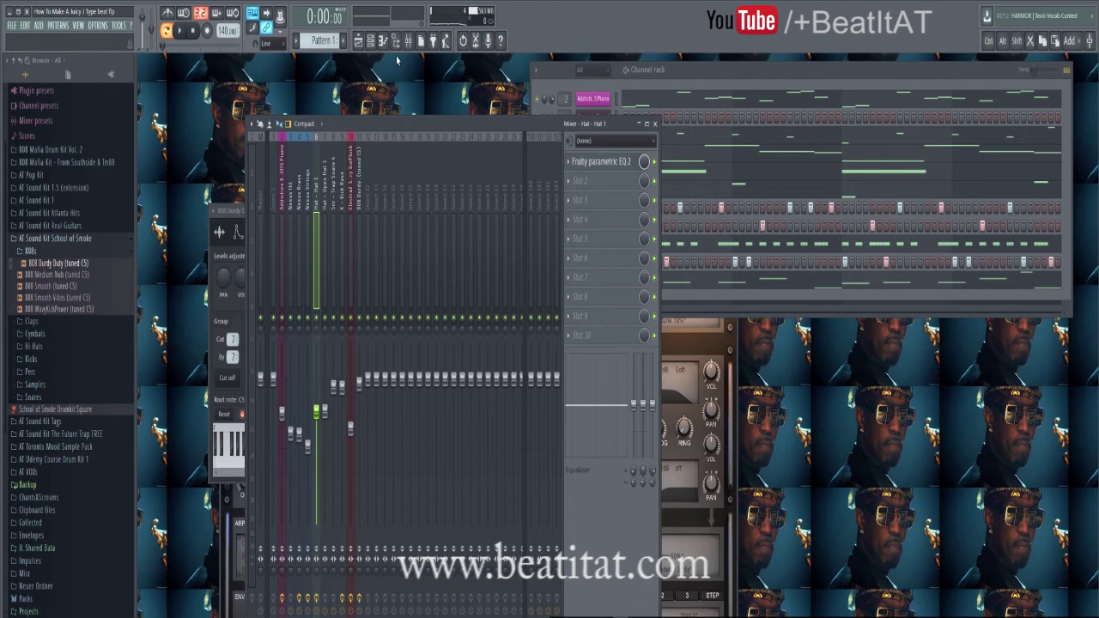
Reshape the 808's EQ by lowering the band 7 low-pass frequency, boosting band 6 and moving band 2 to about 50 Hz
{"action": "left_click", "coordinate": [359, 206]}
{"action": "left_click", "coordinate": [628, 162]}
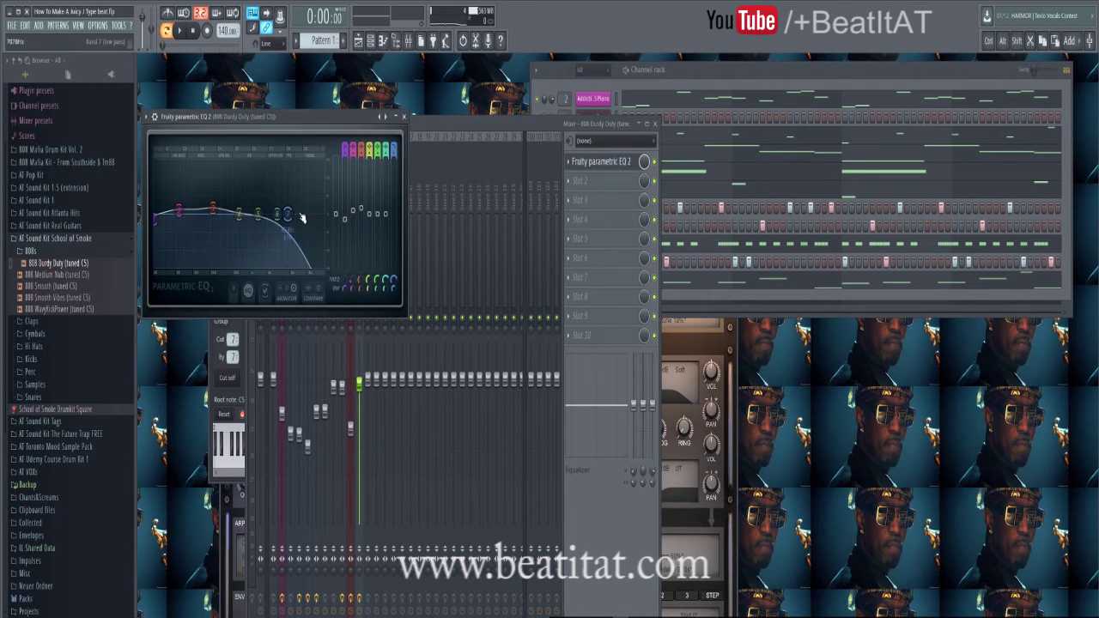
{"action": "mouse_move", "coordinate": [278, 221]}
{"action": "left_mouse_down"}
{"action": "mouse_move", "coordinate": [287, 223]}
{"action": "mouse_move", "coordinate": [277, 216]}
{"action": "left_mouse_up"}
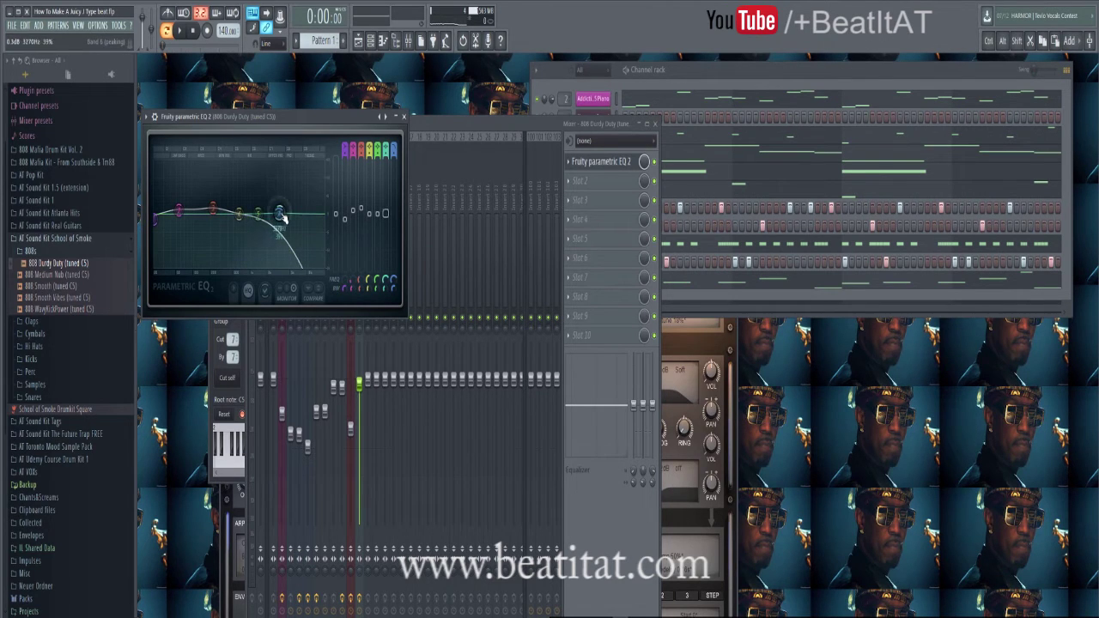
{"action": "left_click_drag", "start_coordinate": [280, 214], "coordinate": [286, 235]}
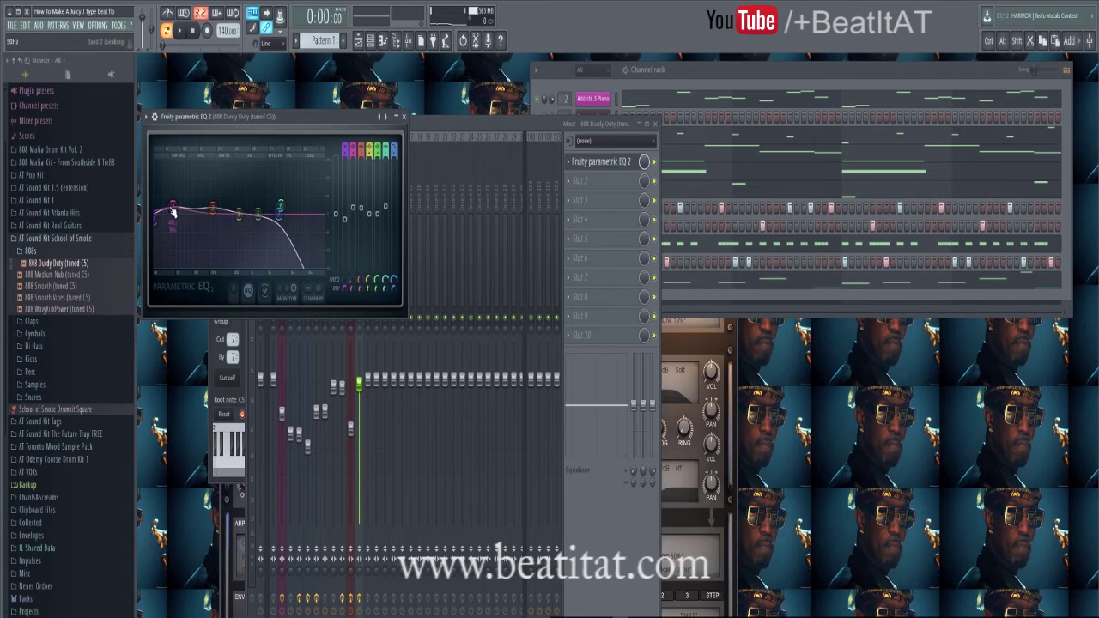
{"action": "left_click_drag", "start_coordinate": [179, 211], "coordinate": [172, 207]}
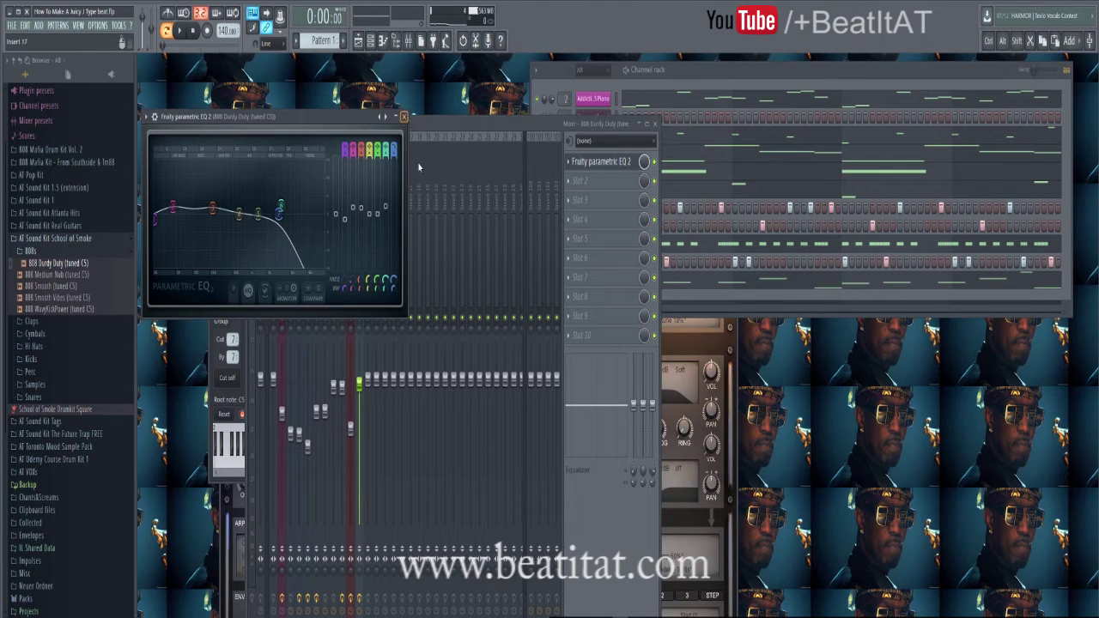
{"action": "left_click", "coordinate": [404, 117]}
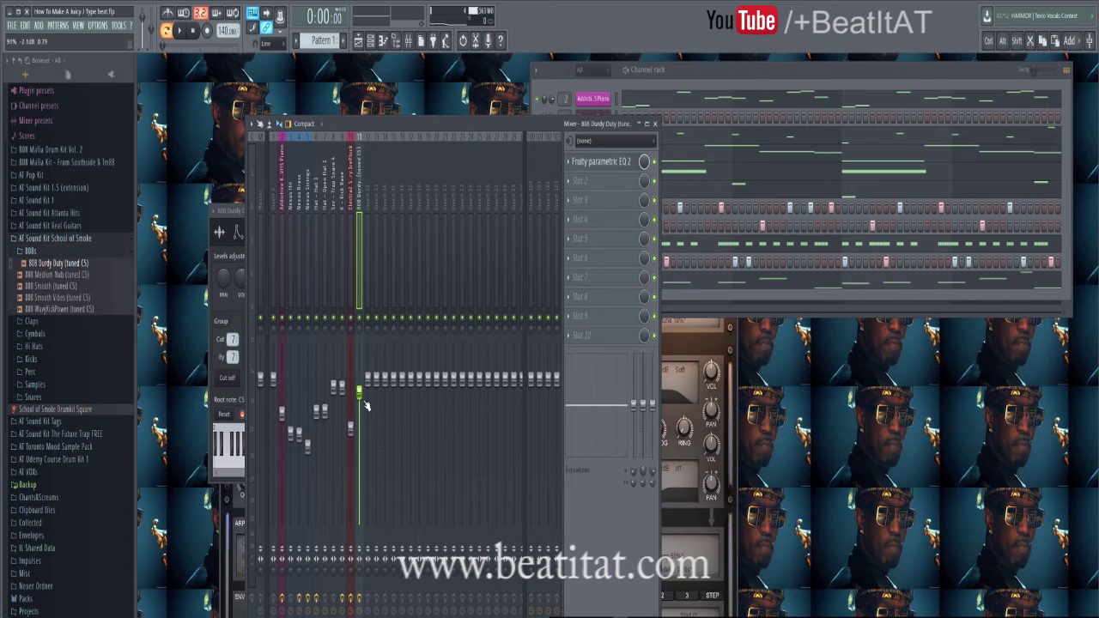
Lower the 808 mixer fader to about -2.1 dB and the Open Hat 1 fader slightly, and close the mixer
{"action": "left_click", "coordinate": [341, 208]}
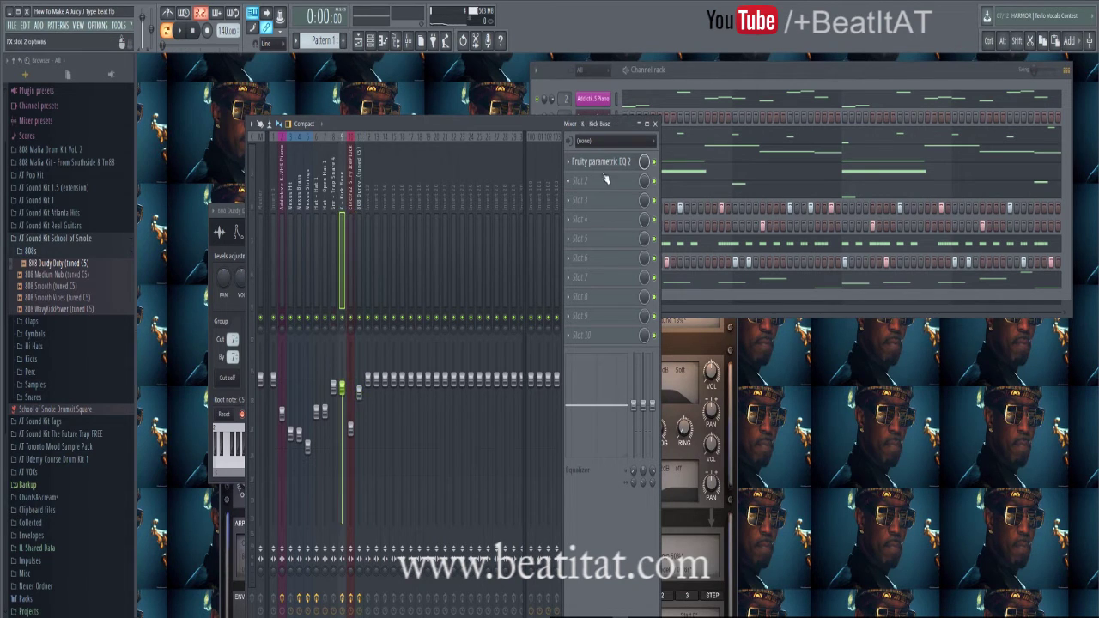
{"action": "left_click", "coordinate": [360, 397]}
{"action": "left_click", "coordinate": [327, 184]}
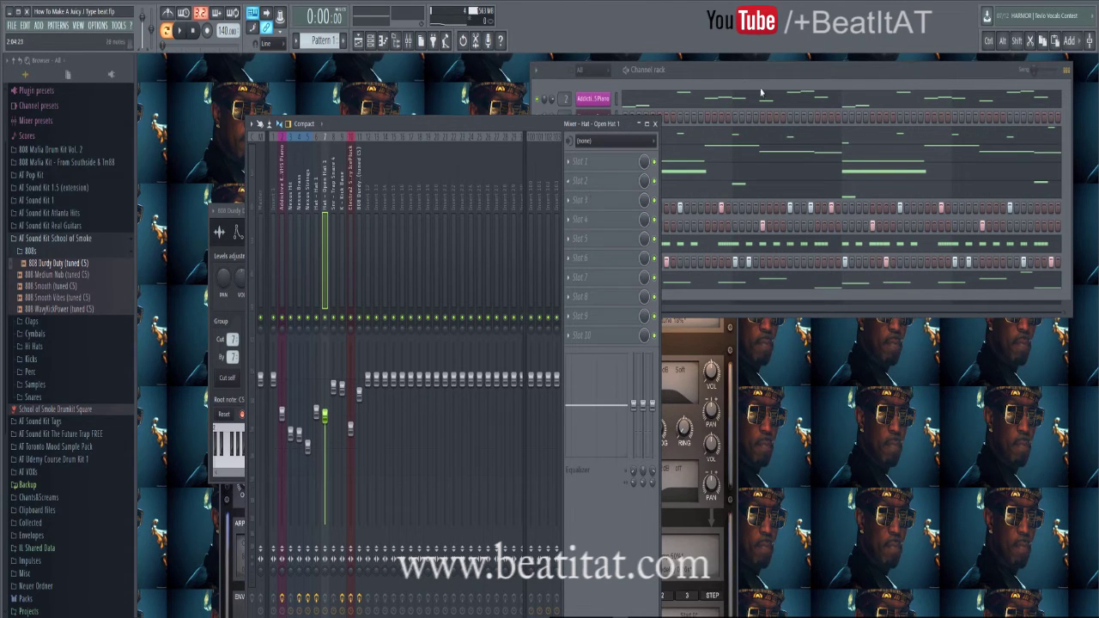
{"action": "left_click", "coordinate": [656, 124]}
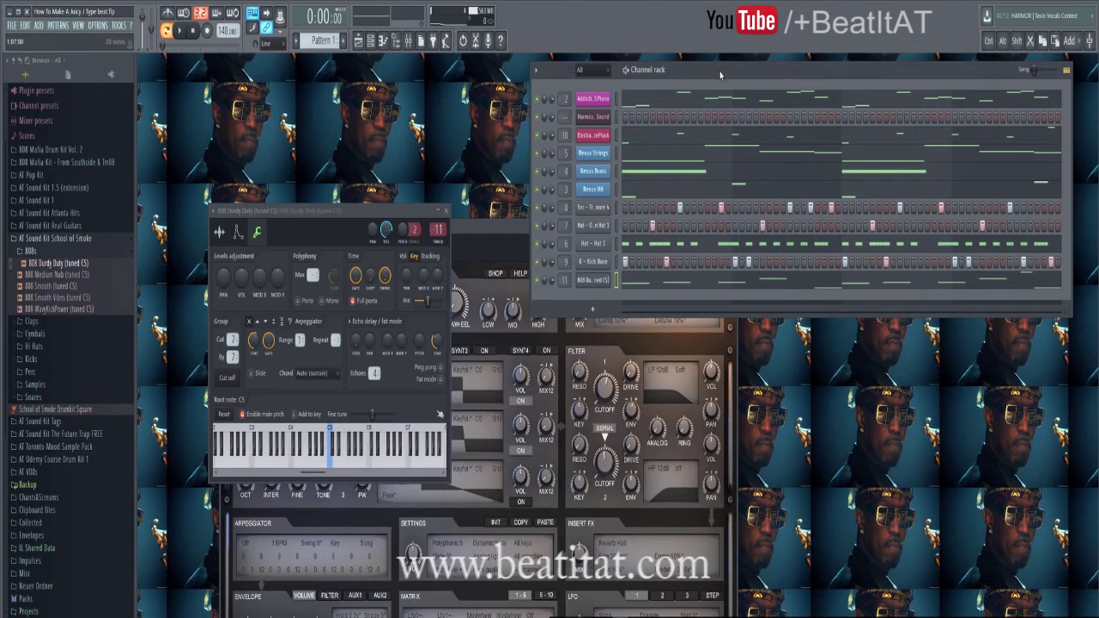
Route the Harmour Odd Sound channel to its own mixer track 12
{"action": "left_click", "coordinate": [605, 118]}
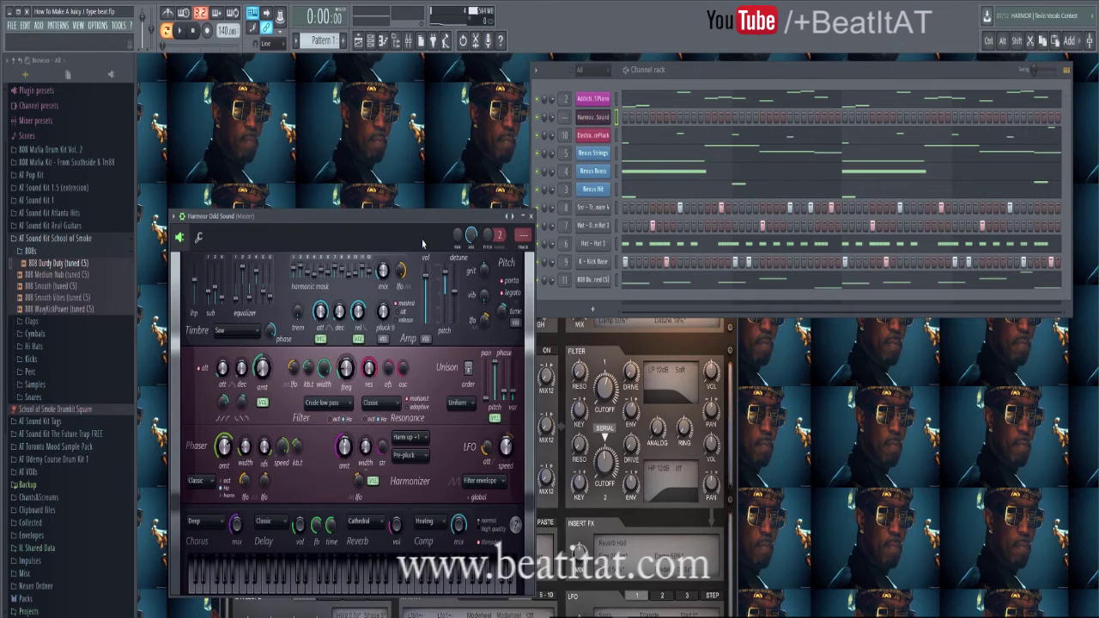
{"action": "left_click", "coordinate": [524, 250]}
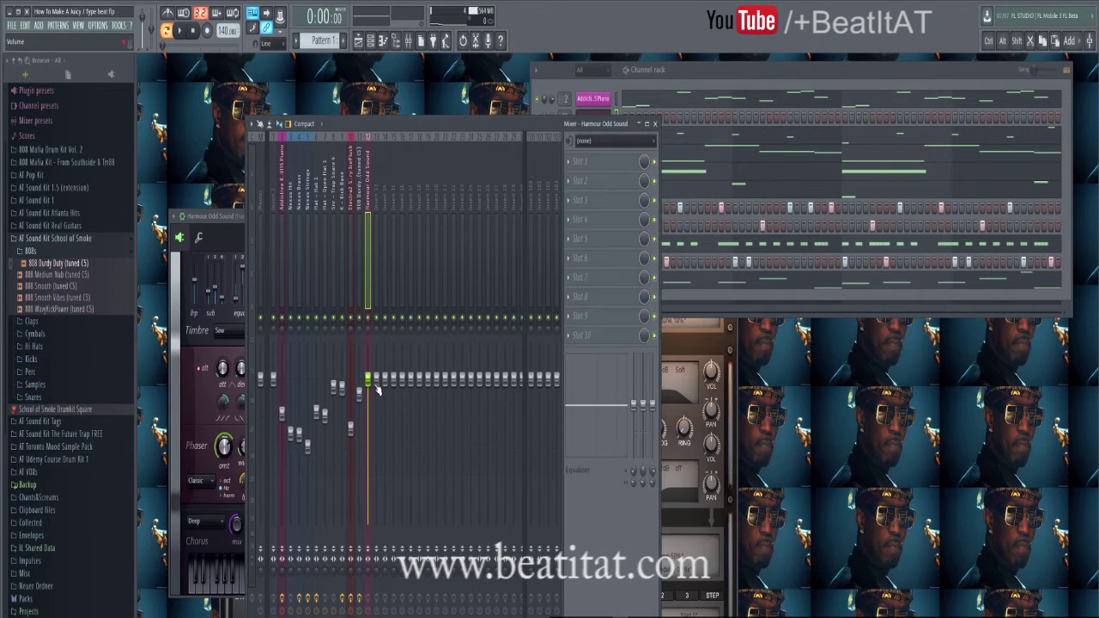
{"action": "left_click", "coordinate": [656, 124]}
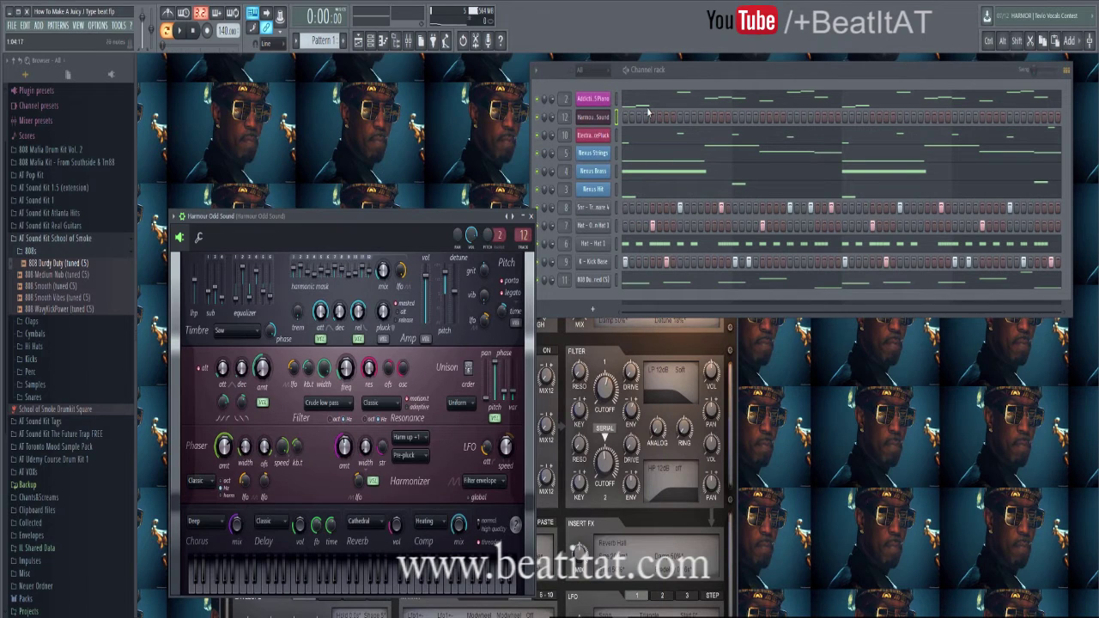
Open the Harmour Odd Sound channel's piano roll and bring the other channels' ghost notes around D4 into view
{"action": "right_click", "coordinate": [599, 119]}
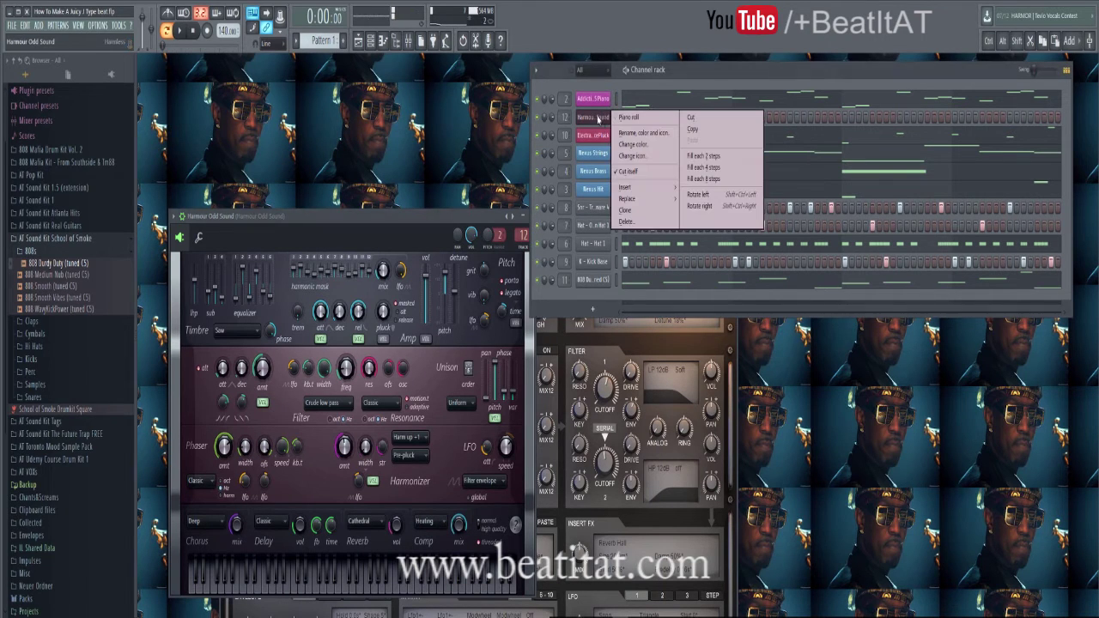
{"action": "left_click", "coordinate": [622, 118]}
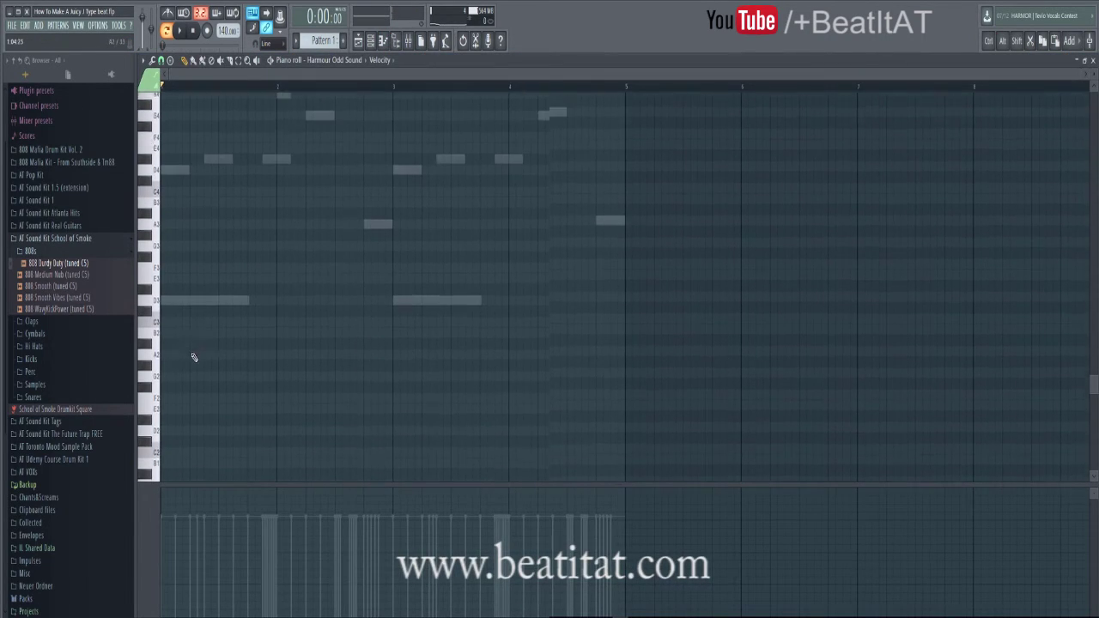
{"action": "scroll", "coordinate": [597, 254], "scroll_direction": "up", "scroll_amount": 5}
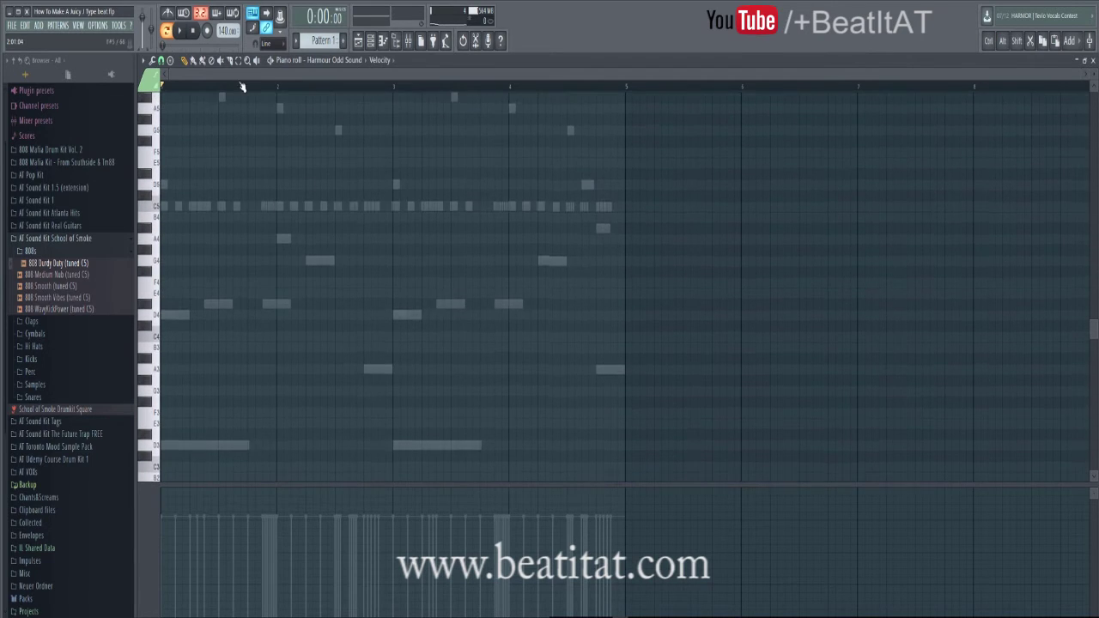
{"action": "scroll", "coordinate": [242, 89], "scroll_direction": "up", "scroll_amount": 1}
{"action": "scroll", "coordinate": [338, 252], "scroll_direction": "down", "scroll_amount": 4}
{"action": "scroll", "coordinate": [306, 88], "scroll_direction": "down", "scroll_amount": 1}
{"action": "scroll", "coordinate": [361, 129], "scroll_direction": "up", "scroll_amount": 3}
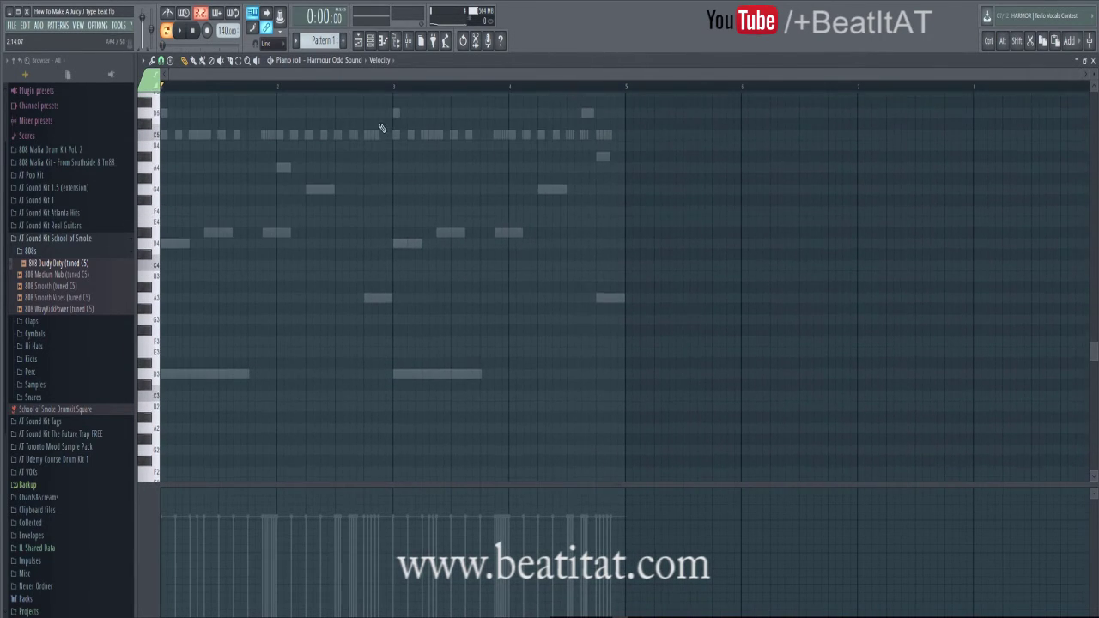
Add Cym - Orch Crash from AT Sound Kit 1 as a new channel and place a hit on its first step
{"action": "left_click", "coordinate": [371, 40]}
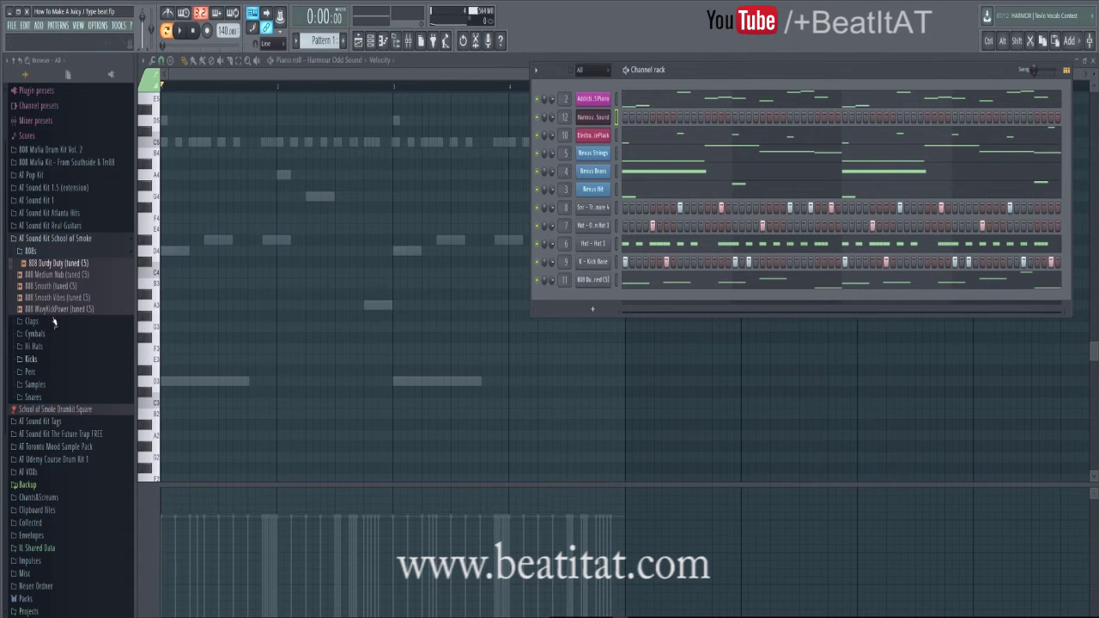
{"action": "left_click", "coordinate": [53, 241]}
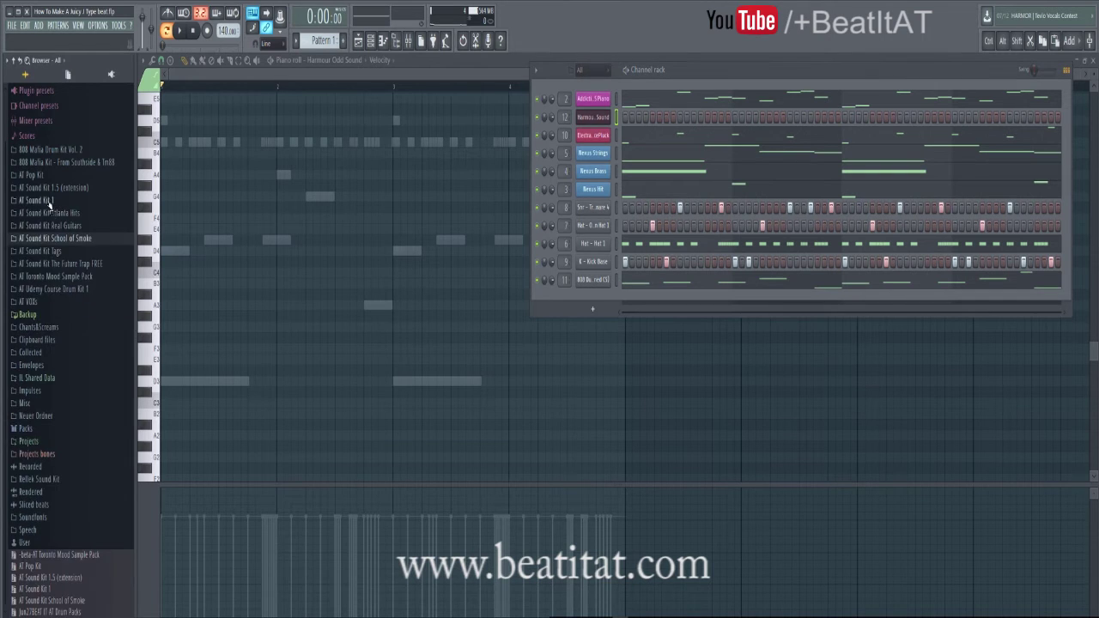
{"action": "left_click", "coordinate": [48, 200]}
{"action": "left_click_drag", "start_coordinate": [43, 364], "coordinate": [627, 307]}
{"action": "left_click", "coordinate": [603, 300]}
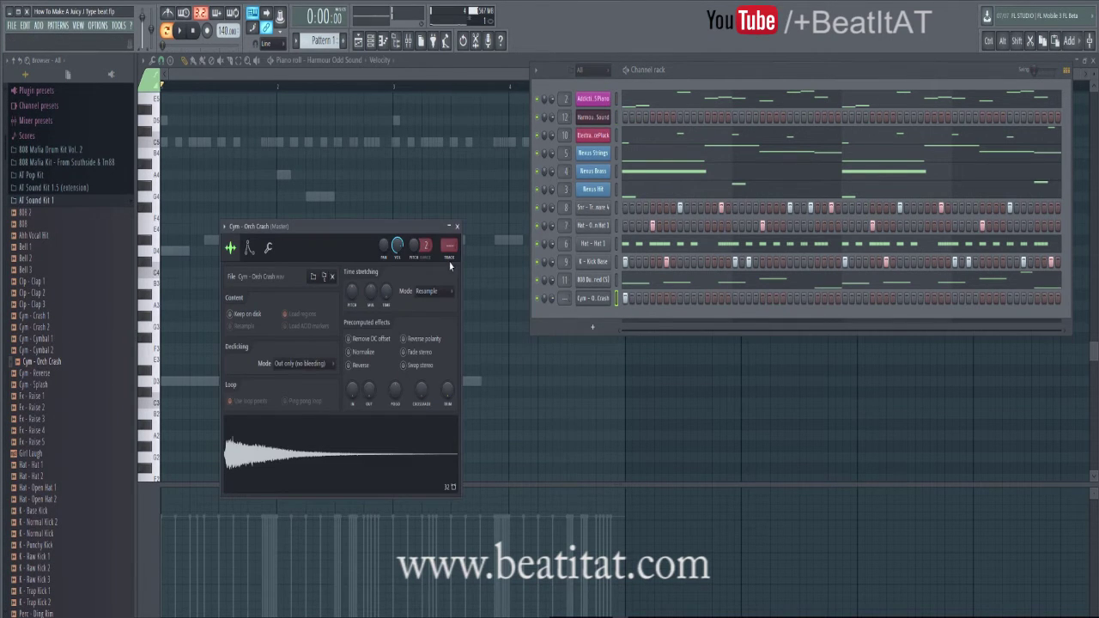
Route the Orch Crash channel to mixer track 13, lower its fader and play the pattern
{"action": "key", "text": "ctrl+l"}
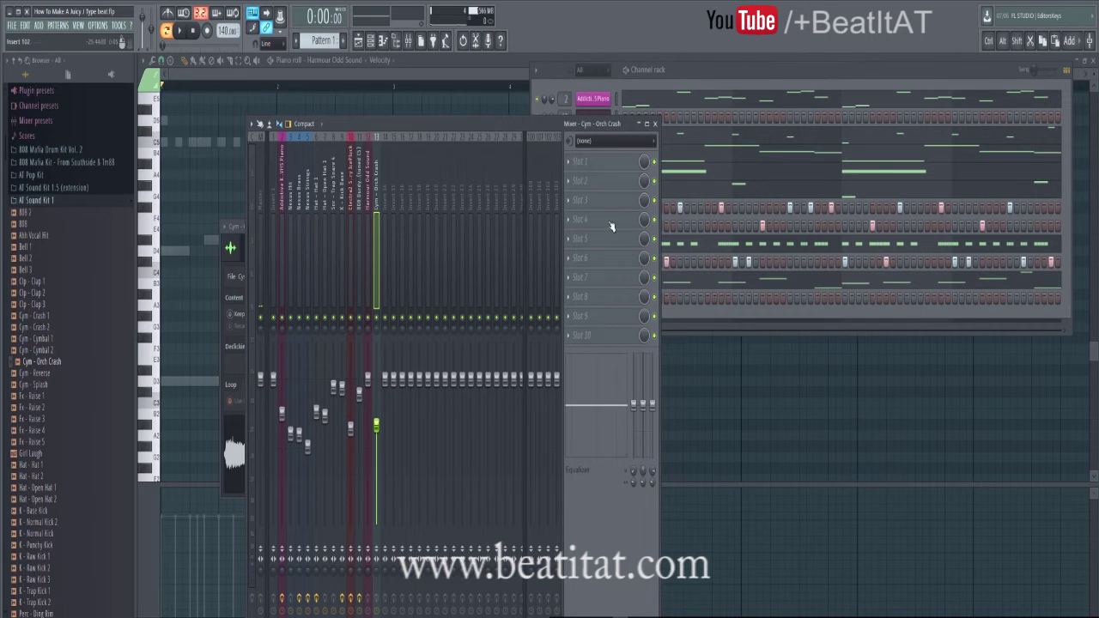
{"action": "left_click", "coordinate": [654, 123]}
{"action": "key", "text": "space"}
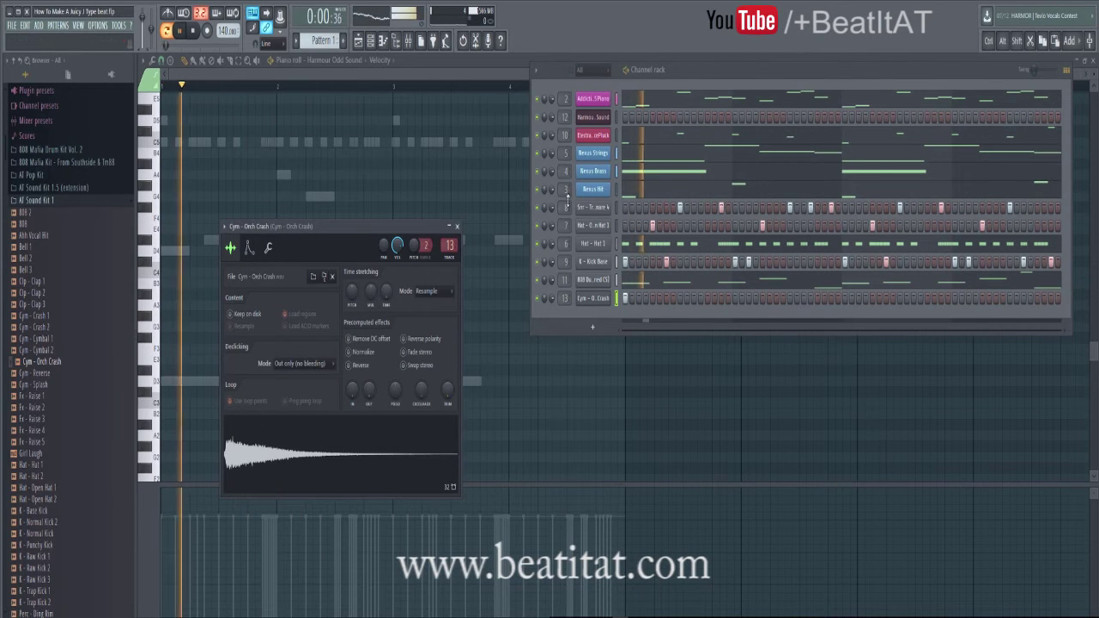
{"action": "left_click", "coordinate": [458, 227]}
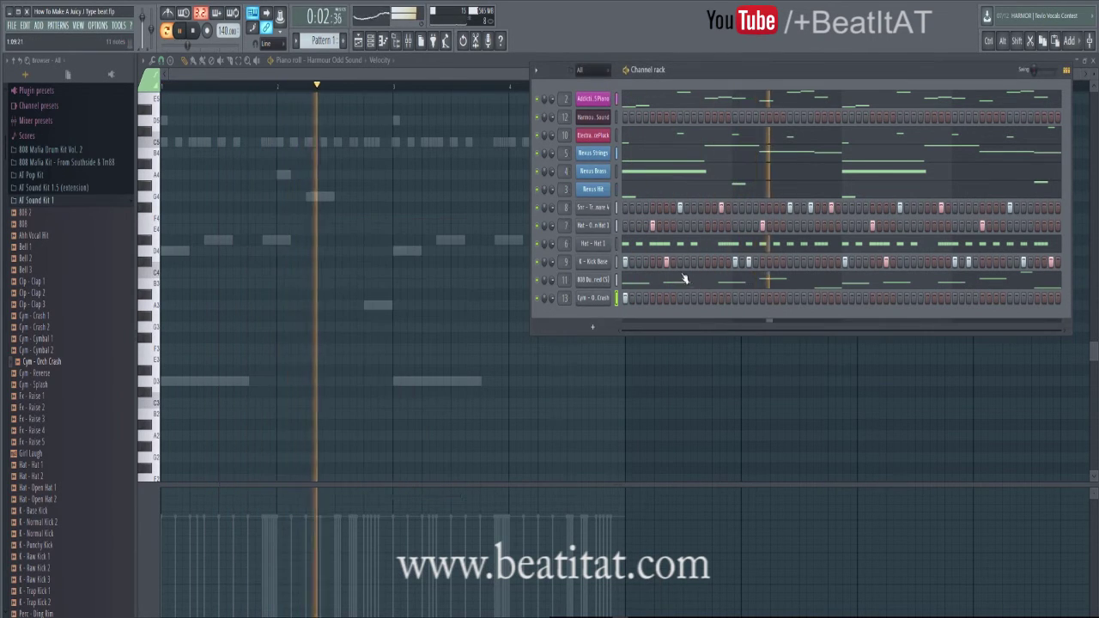
Lower the Electra2 Scary IcePluck mixer track to about -9.8 dB, check its Gross Beat settings and stop playback
{"action": "left_click", "coordinate": [409, 43]}
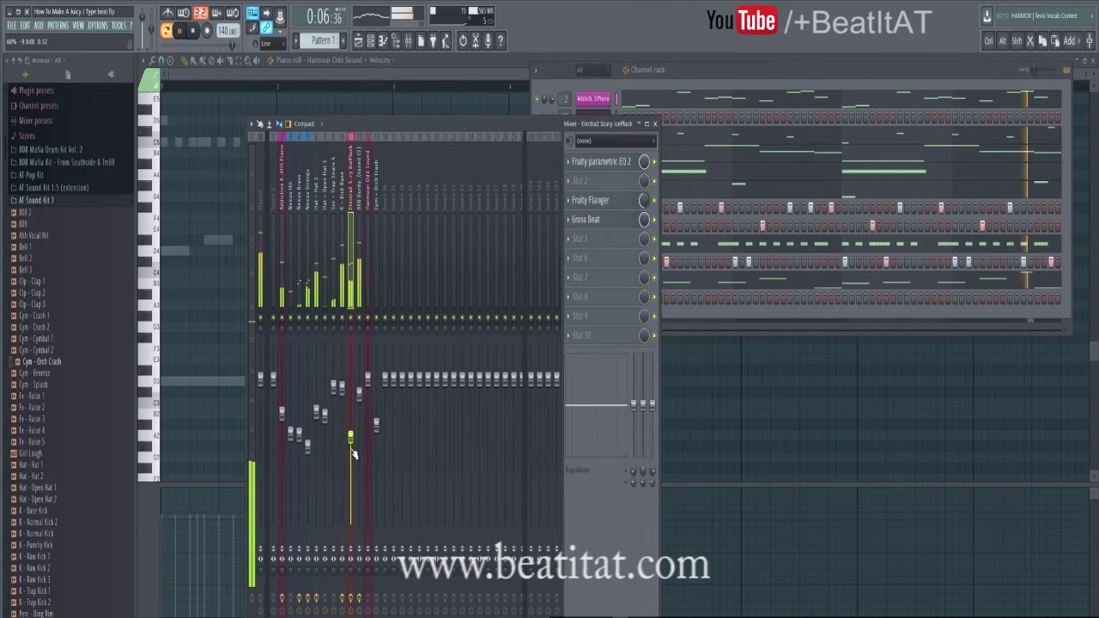
{"action": "left_click", "coordinate": [590, 219]}
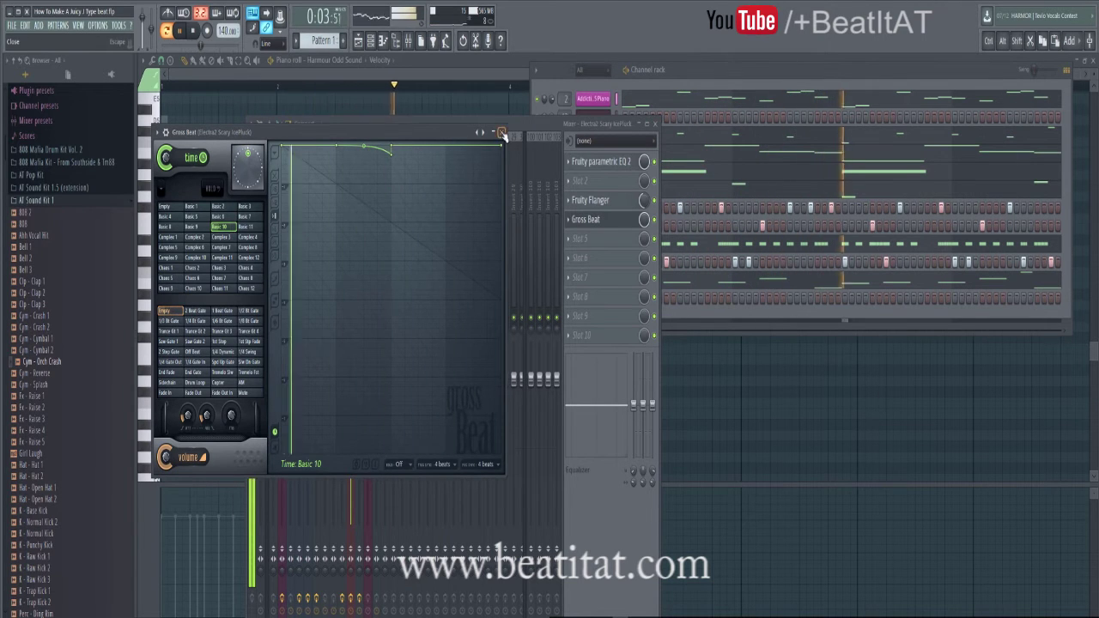
{"action": "left_click", "coordinate": [503, 132]}
{"action": "left_click", "coordinate": [654, 123]}
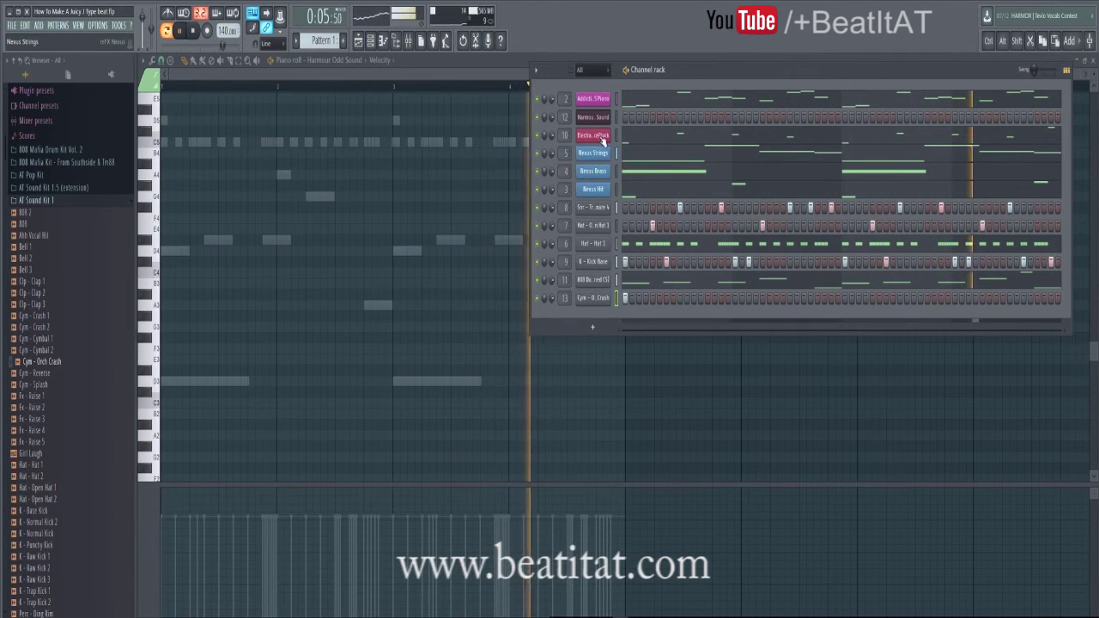
{"action": "key", "text": "space"}
Place a six-step D4 note at the start of Harmour Odd Sound's bar 1, after trying and deleting one-bar notes that follow it
{"action": "key", "text": "F6"}
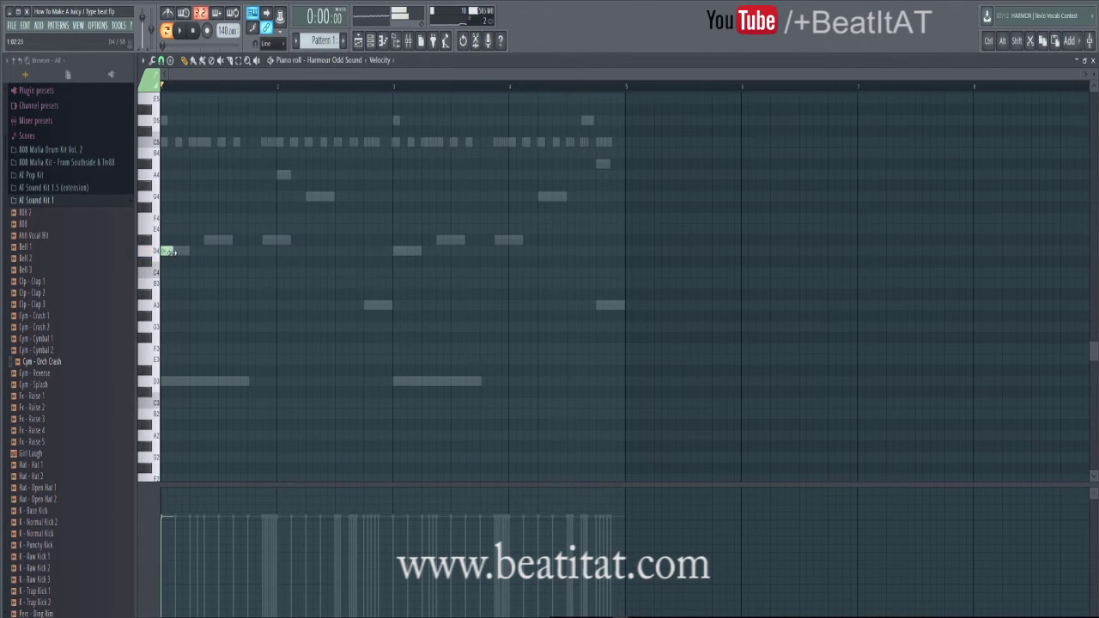
{"action": "left_click_drag", "start_coordinate": [267, 277], "coordinate": [274, 277]}
{"action": "key", "text": "space"}
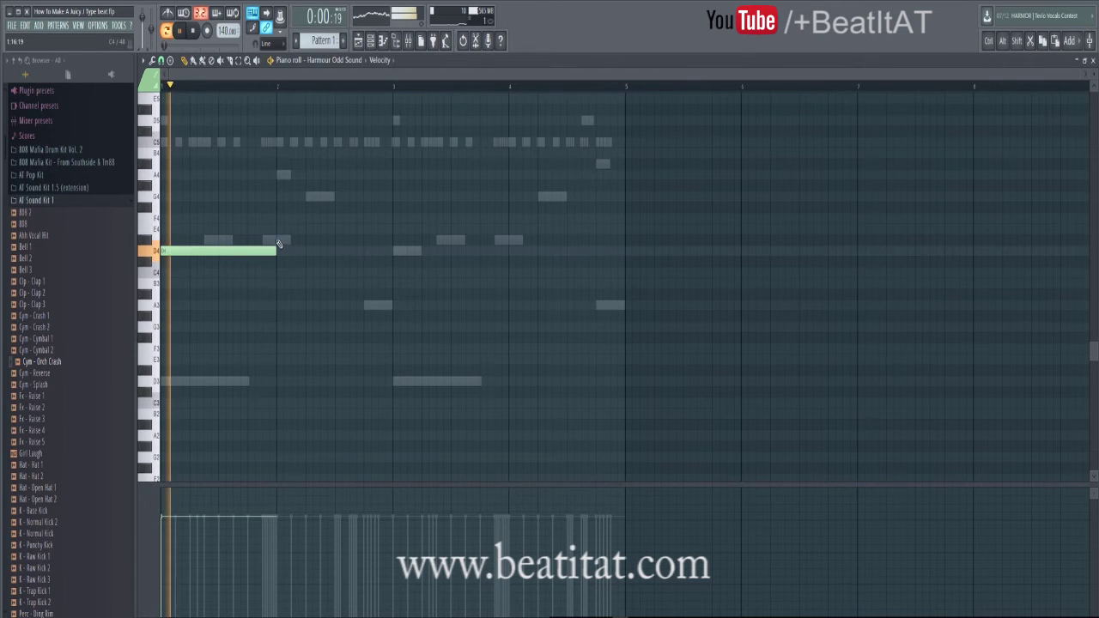
{"action": "left_click", "coordinate": [279, 240]}
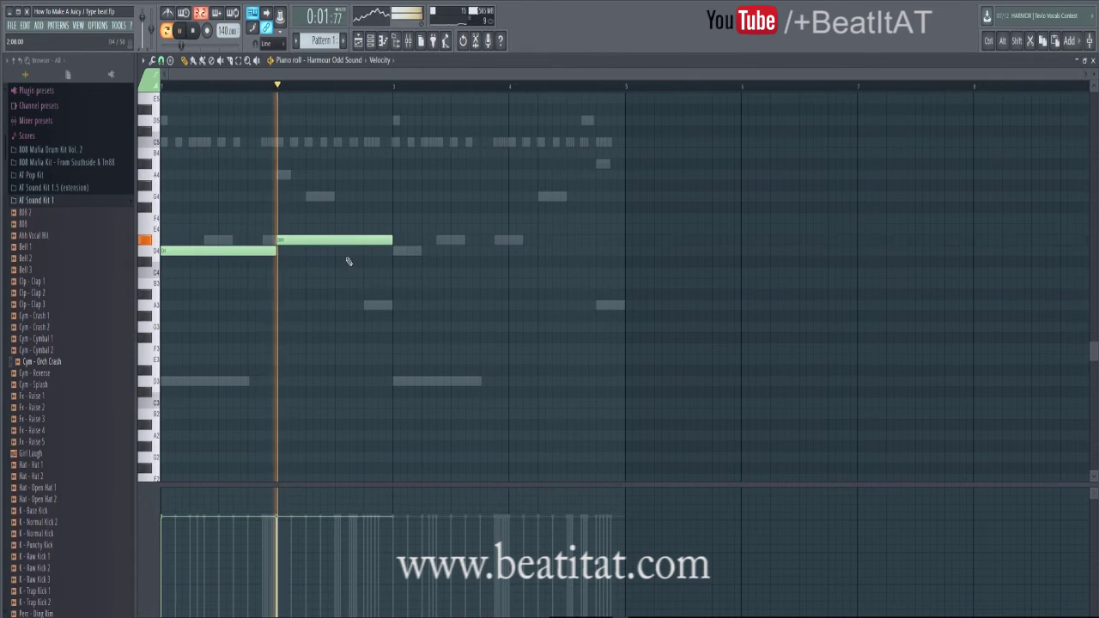
{"action": "left_click", "coordinate": [393, 307]}
{"action": "key", "text": "space"}
{"action": "right_click", "coordinate": [426, 306]}
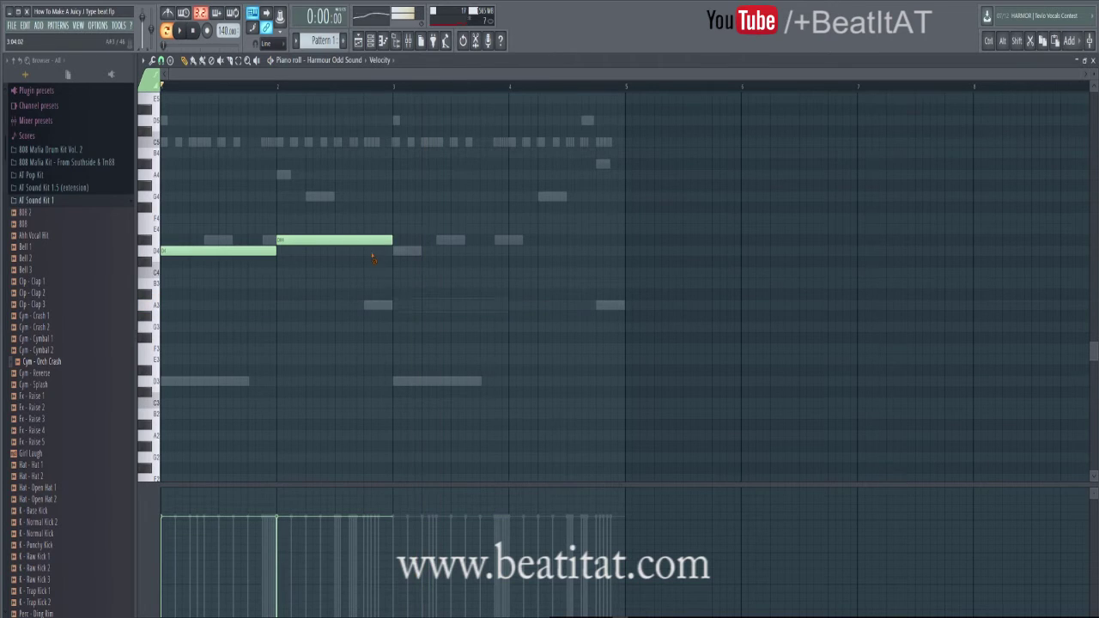
{"action": "right_click", "coordinate": [317, 240]}
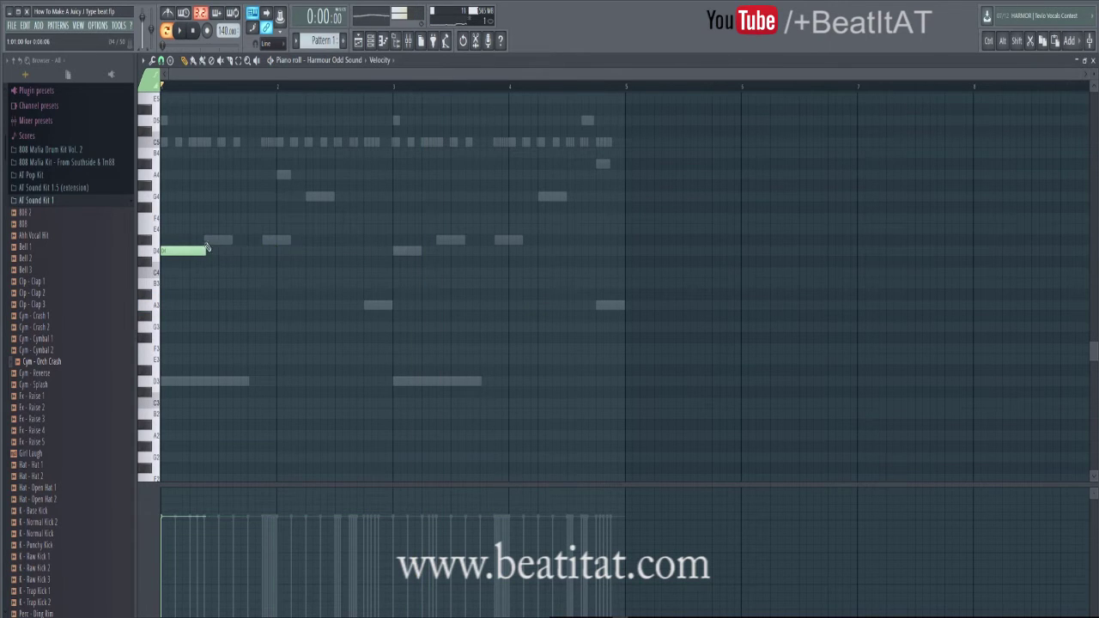
Try a six-step D#4 note mid-bar 1 and a D4 note at bar 2 with playback, and delete both
{"action": "left_click", "coordinate": [210, 240]}
{"action": "right_click", "coordinate": [227, 241]}
{"action": "left_click", "coordinate": [221, 240]}
{"action": "key", "text": "space"}
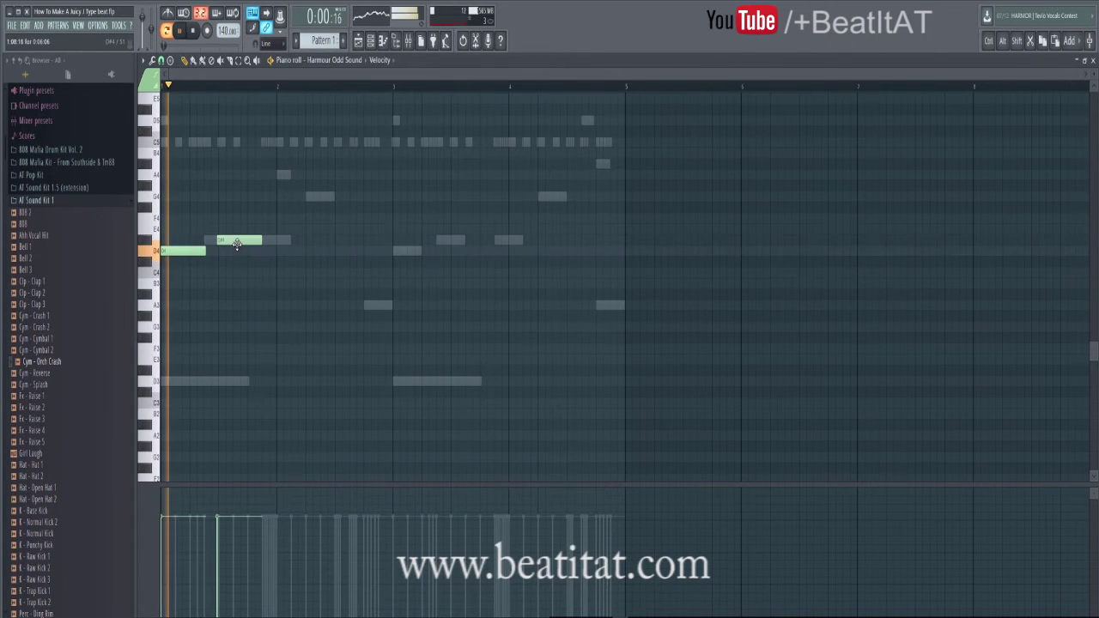
{"action": "left_click", "coordinate": [287, 251]}
{"action": "key", "text": "space"}
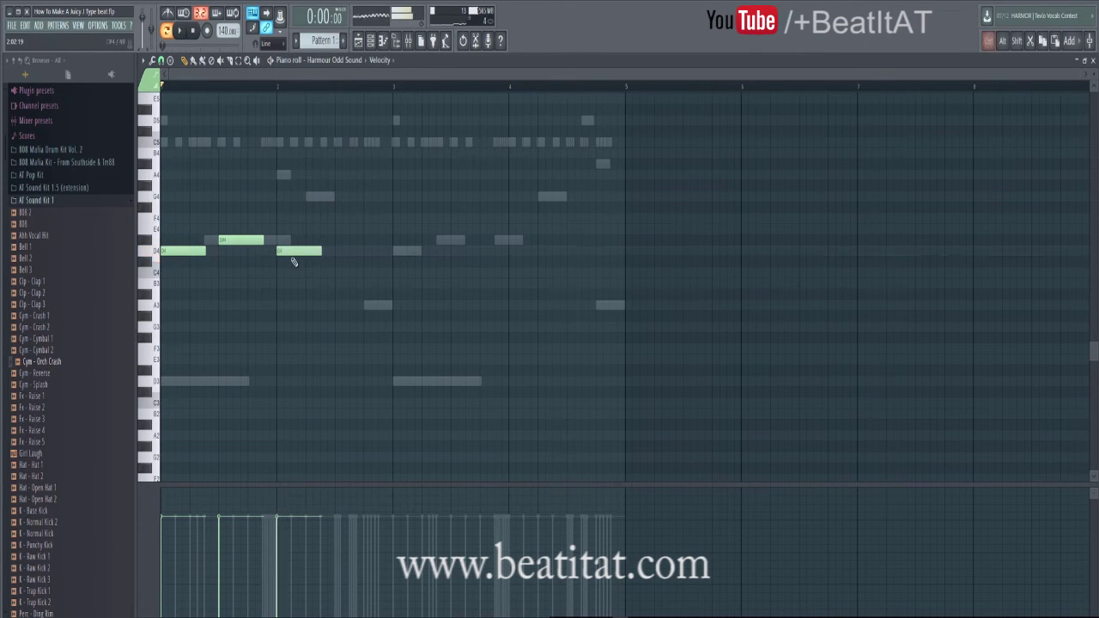
{"action": "right_click", "coordinate": [290, 254]}
{"action": "right_click", "coordinate": [241, 241]}
Move the opening Harmour note up an octave to D5 and shorten it to two steps
{"action": "left_click_drag", "start_coordinate": [183, 248], "coordinate": [150, 176]}
{"action": "scroll", "coordinate": [224, 195], "scroll_direction": "up", "scroll_amount": 3}
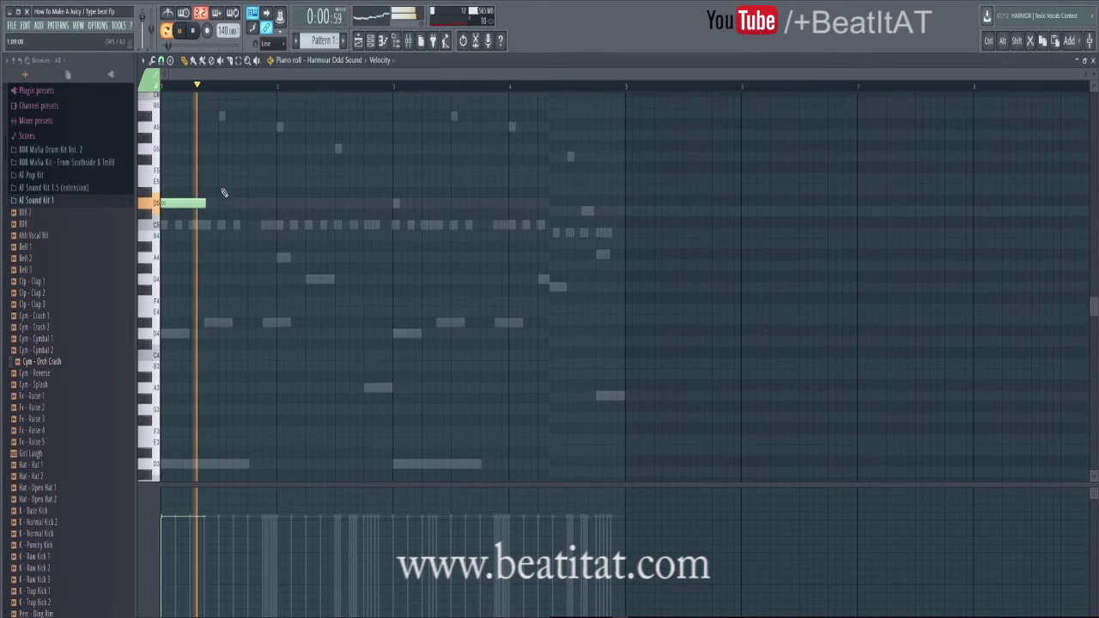
{"action": "left_click_drag", "start_coordinate": [268, 247], "coordinate": [163, 255]}
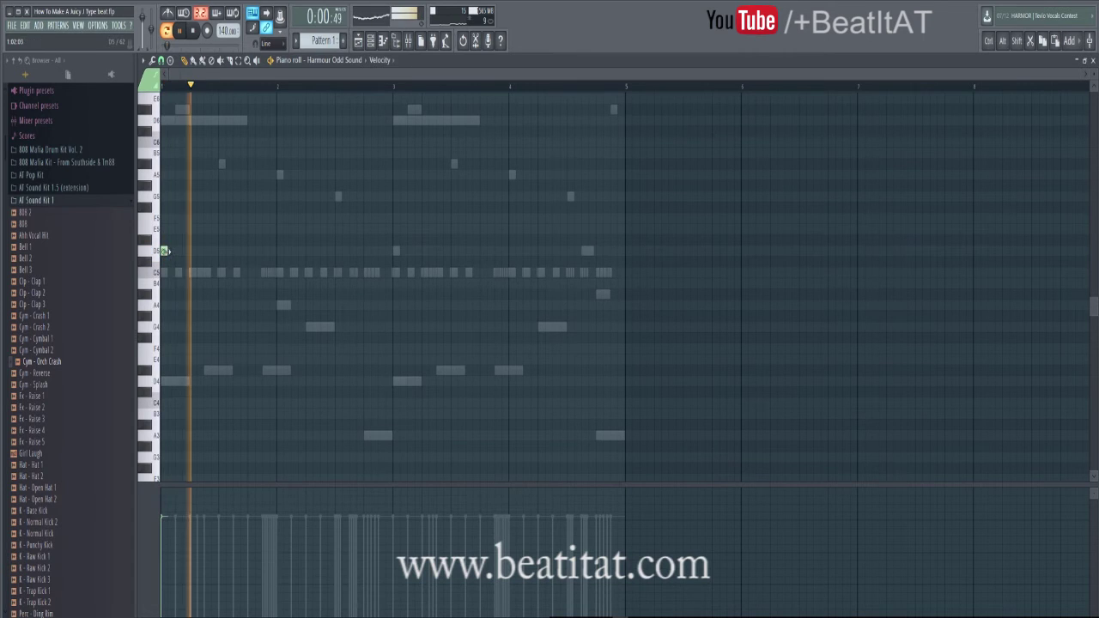
{"action": "left_click_drag", "start_coordinate": [163, 252], "coordinate": [175, 252]}
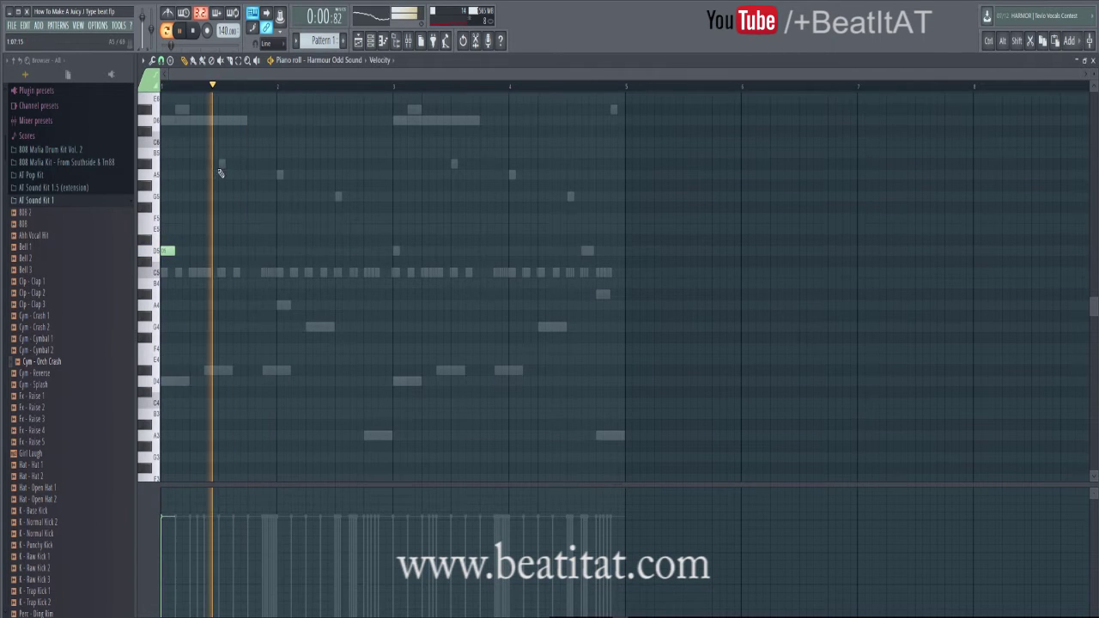
Add a two-step A#5 note halfway through bar 1 of the Harmour line and replay the pattern
{"action": "left_click", "coordinate": [224, 164]}
{"action": "key", "text": "space"}
{"action": "key", "text": "space"}
{"action": "scroll", "coordinate": [224, 203], "scroll_direction": "up", "scroll_amount": 2}
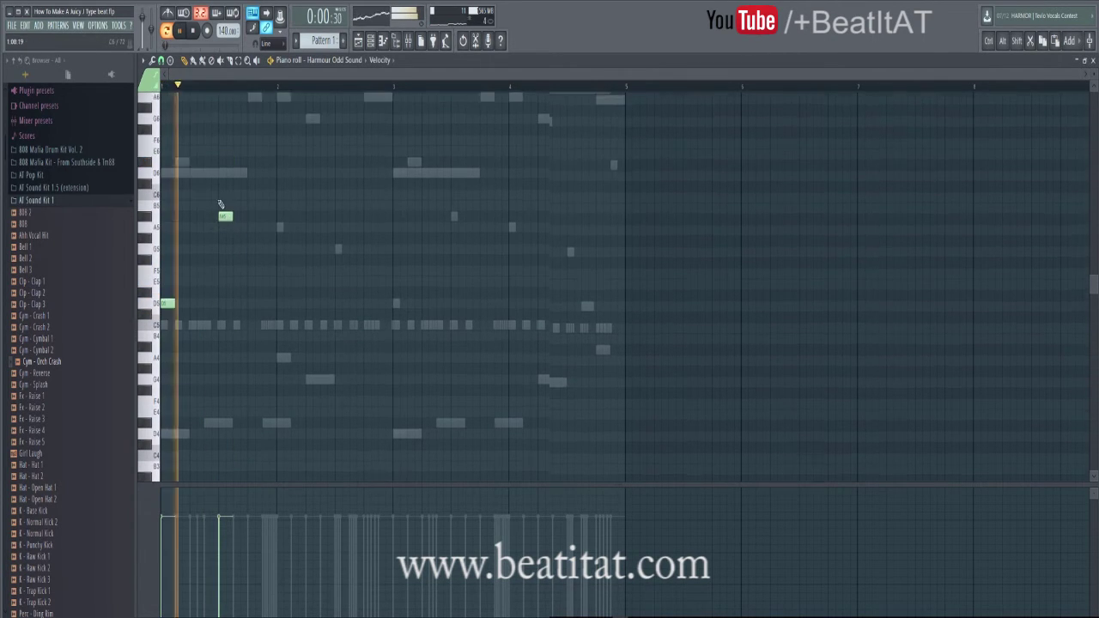
Delete the A#5 note from the Harmour line and try two-step notes on A#4, D#4 and A4 with playback
{"action": "key", "text": "space"}
{"action": "right_click", "coordinate": [226, 229]}
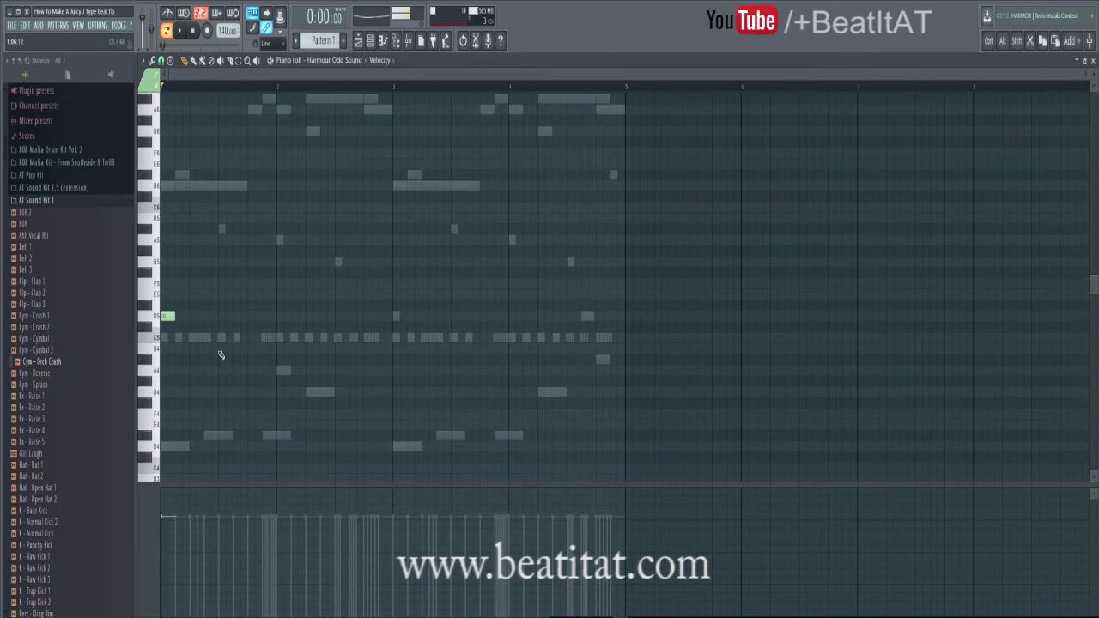
{"action": "left_click_drag", "start_coordinate": [221, 355], "coordinate": [225, 361]}
{"action": "key", "text": "space"}
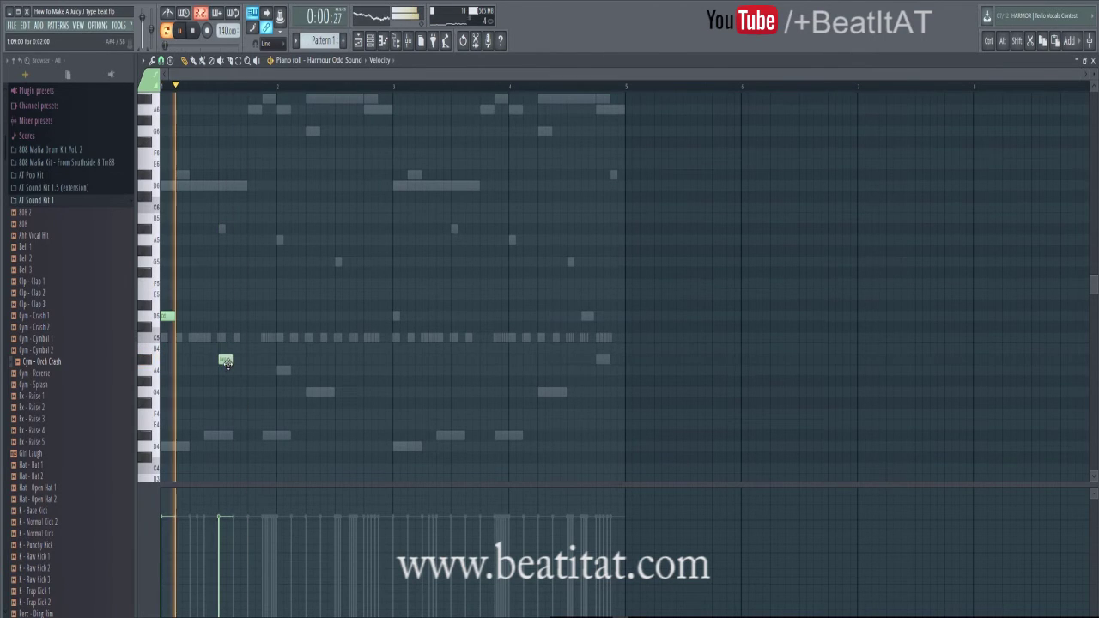
{"action": "left_click", "coordinate": [253, 436]}
{"action": "key", "text": "space"}
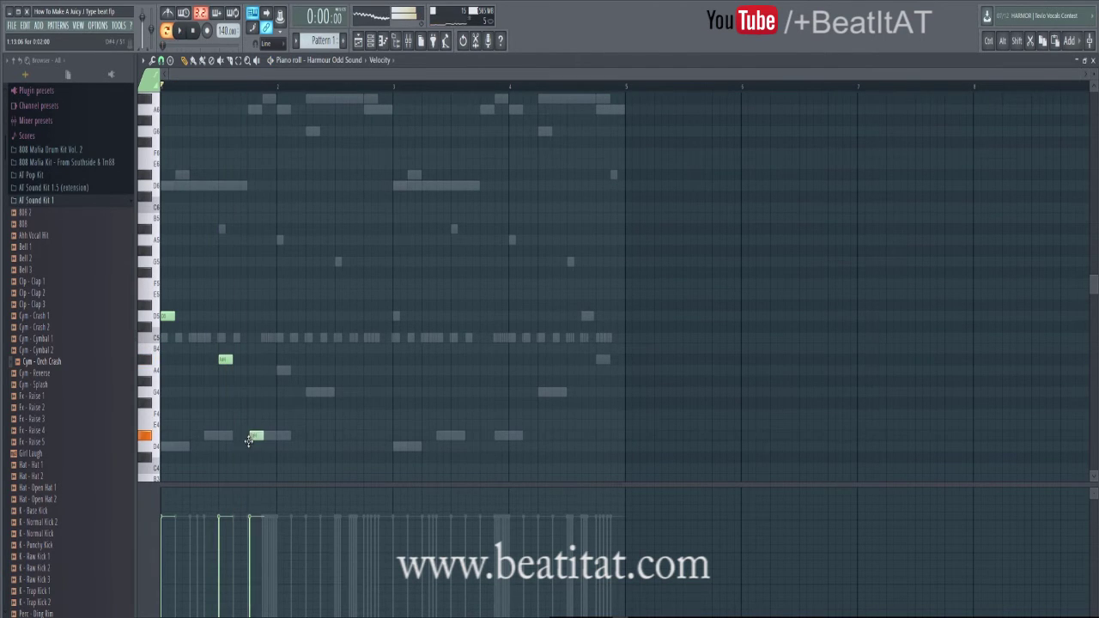
{"action": "key", "text": "space"}
{"action": "left_click", "coordinate": [282, 370]}
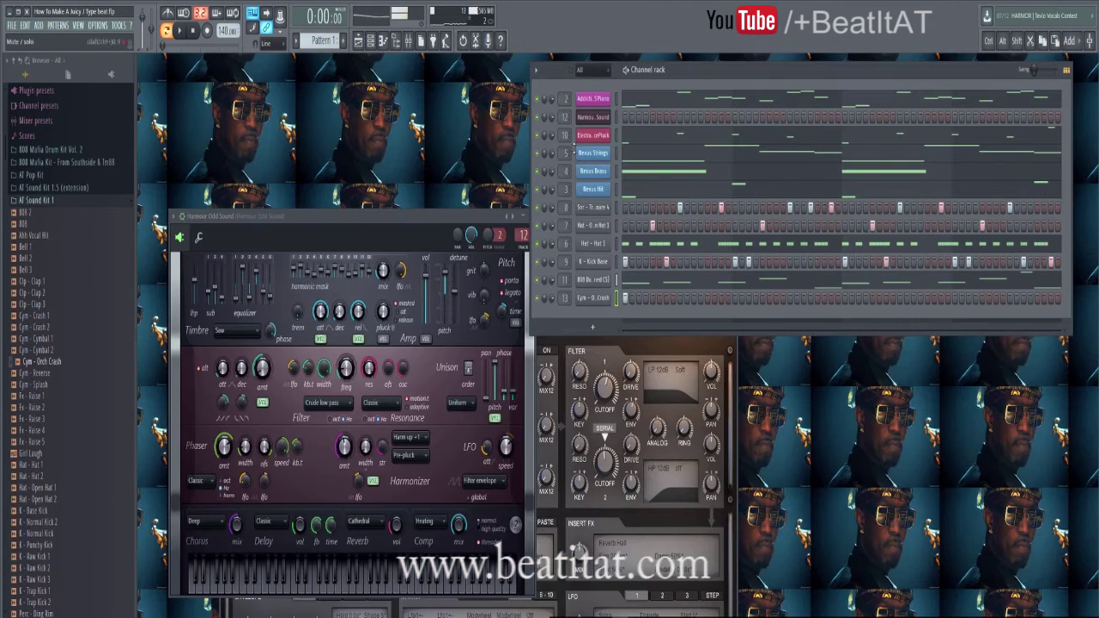
Delete the Harmour Odd Sound channel from the project
{"action": "right_click", "coordinate": [610, 114]}
{"action": "left_click", "coordinate": [627, 222]}
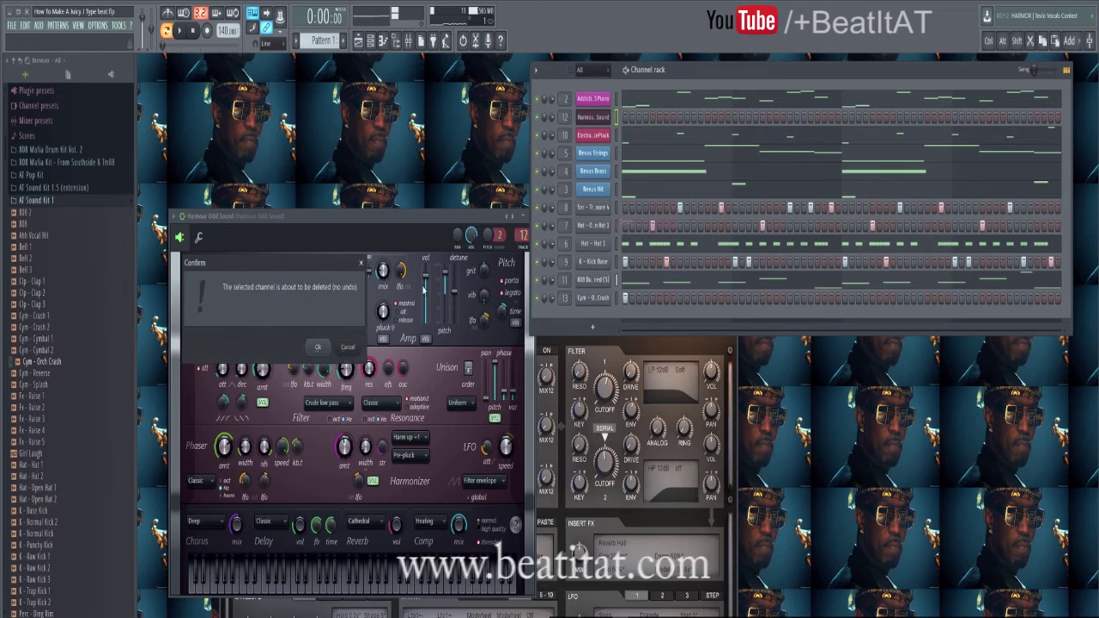
{"action": "left_click", "coordinate": [322, 350]}
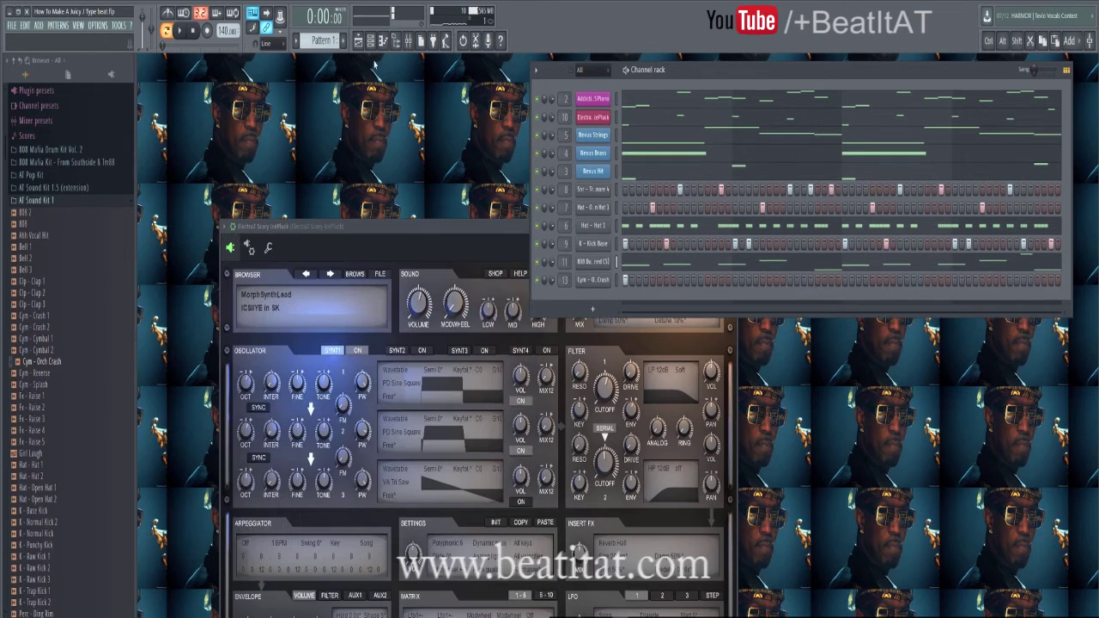
Clear the leftover Harmour Odd Sound name from mixer insert 12
{"action": "left_click", "coordinate": [407, 41]}
{"action": "left_click", "coordinate": [377, 210]}
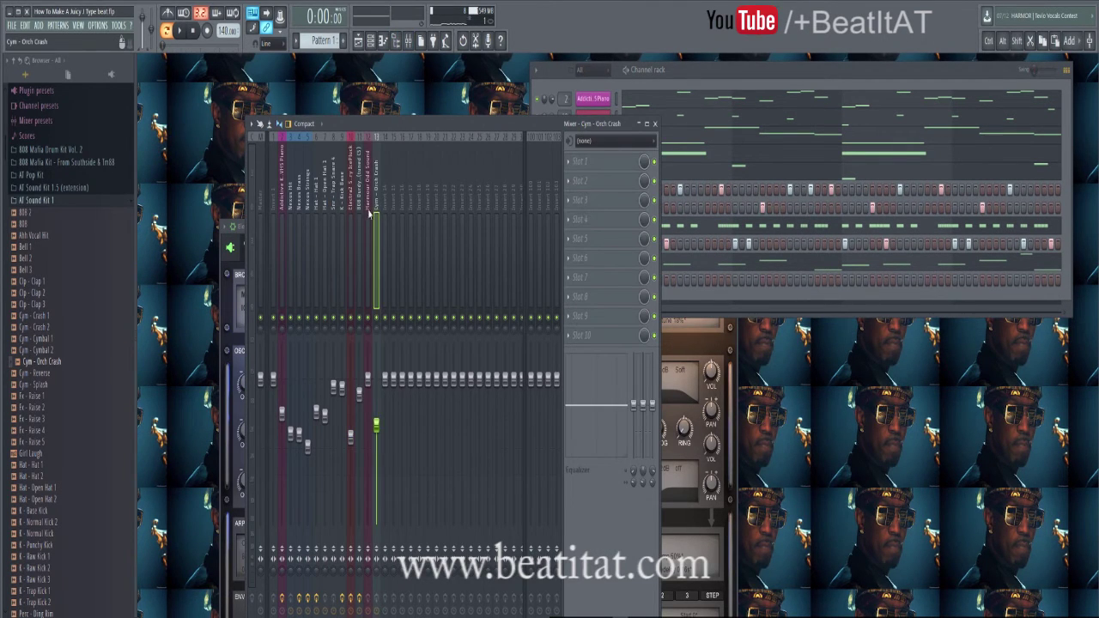
{"action": "left_click", "coordinate": [368, 210]}
{"action": "key", "text": "F1"}
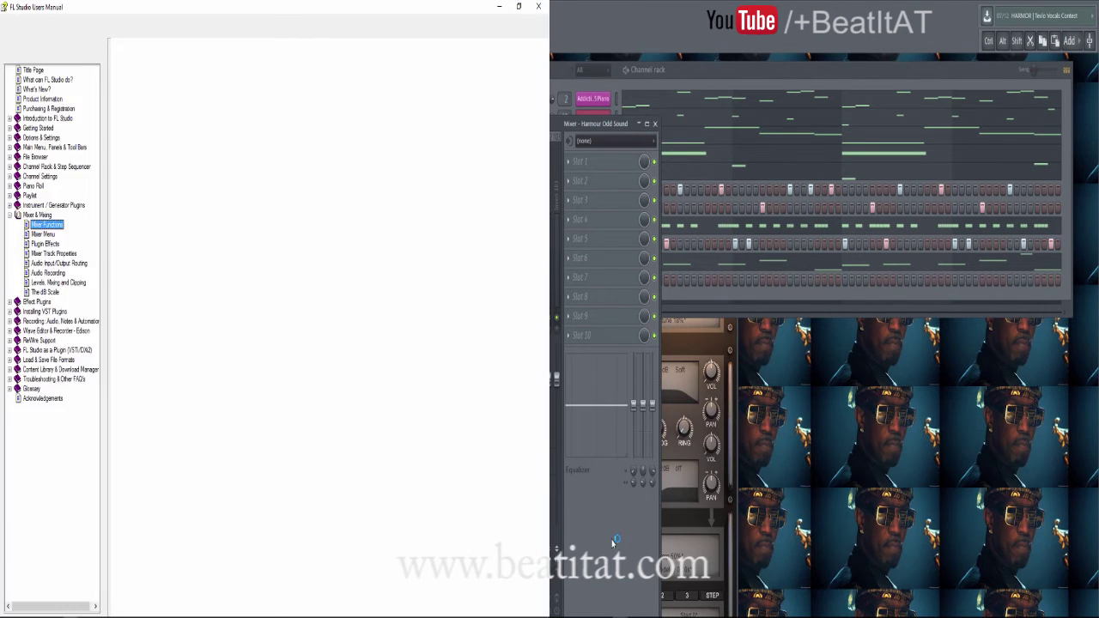
{"action": "key", "text": "F2"}
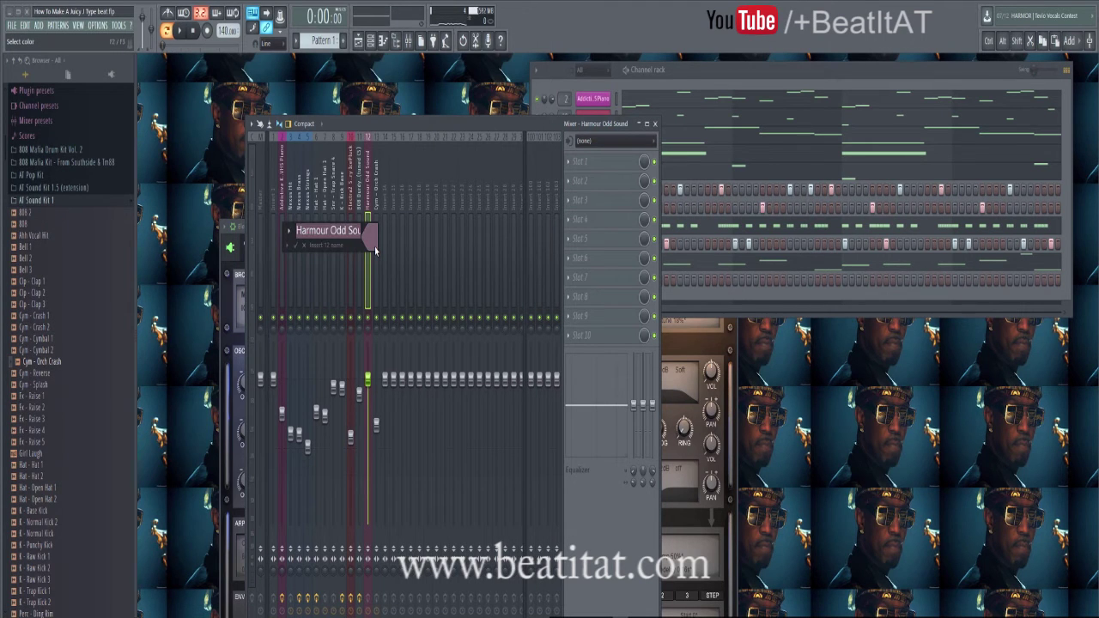
{"action": "key", "text": "Delete"}
{"action": "key", "text": "Return"}
Place a Pattern 1 clip on Track 1 of the playlist and position it at bar 9
{"action": "left_click", "coordinate": [711, 77]}
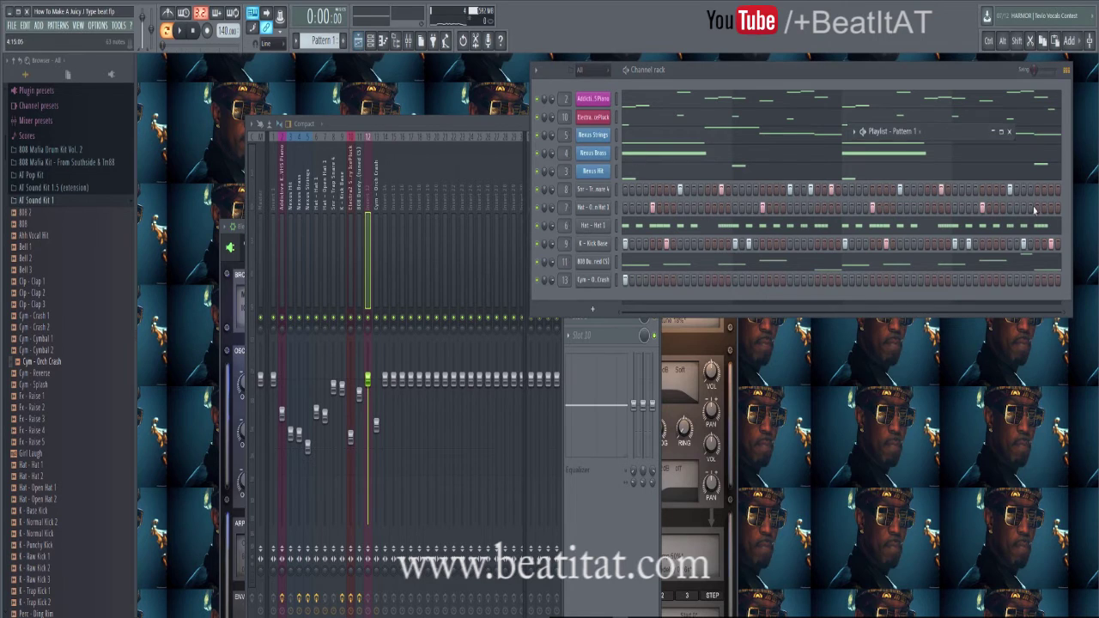
{"action": "left_click", "coordinate": [358, 44]}
{"action": "scroll", "coordinate": [370, 216], "scroll_direction": "right", "scroll_amount": 10}
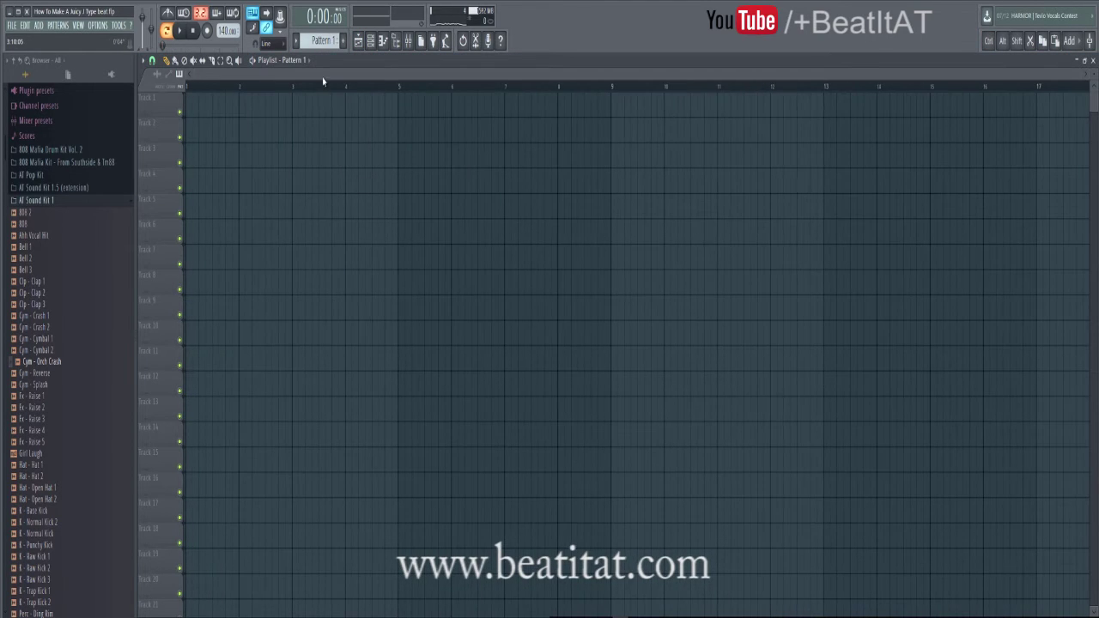
{"action": "scroll", "coordinate": [312, 110], "scroll_direction": "left", "scroll_amount": 10}
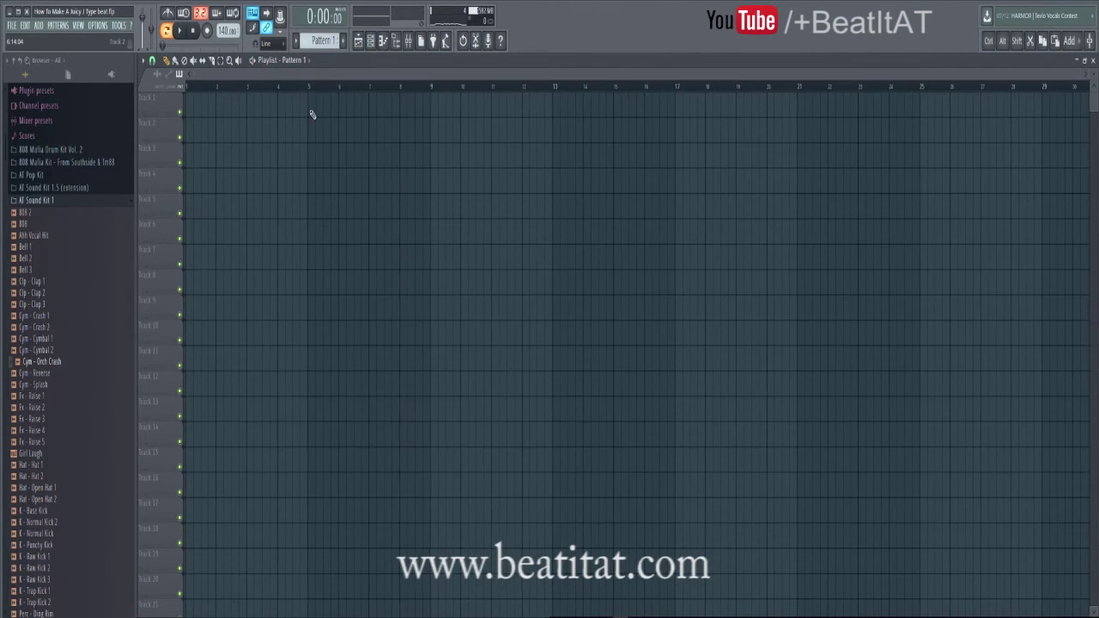
{"action": "left_click", "coordinate": [312, 107]}
{"action": "left_click_drag", "start_coordinate": [347, 109], "coordinate": [467, 113]}
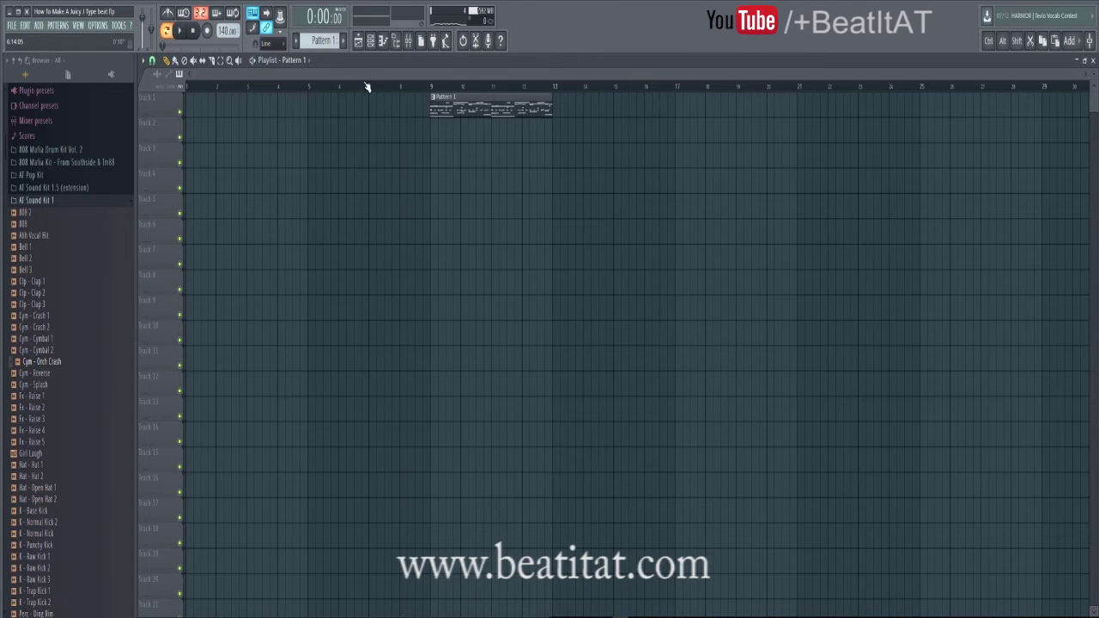
Add a time marker named Intro at bar 1 of the playlist
{"action": "mouse_move", "coordinate": [367, 86]}
{"action": "left_mouse_down"}
{"action": "mouse_move", "coordinate": [431, 88]}
{"action": "mouse_move", "coordinate": [224, 105]}
{"action": "mouse_move", "coordinate": [432, 118]}
{"action": "mouse_move", "coordinate": [151, 99]}
{"action": "left_mouse_up"}
{"action": "key", "text": "alt+t"}
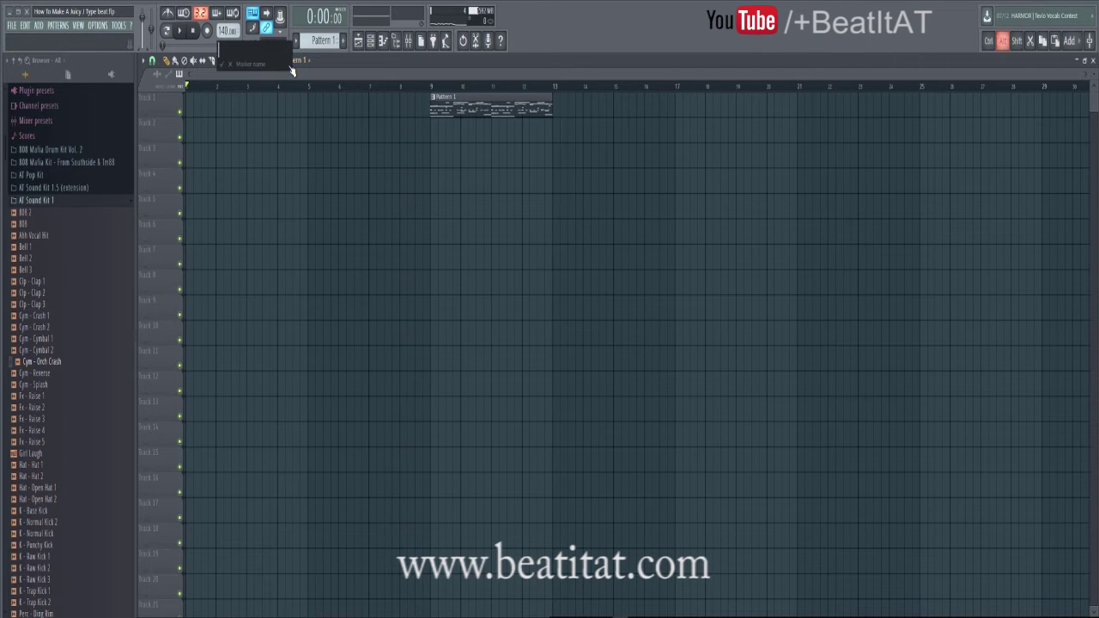
{"action": "type", "text": "INtro"}
{"action": "key", "text": "Return"}
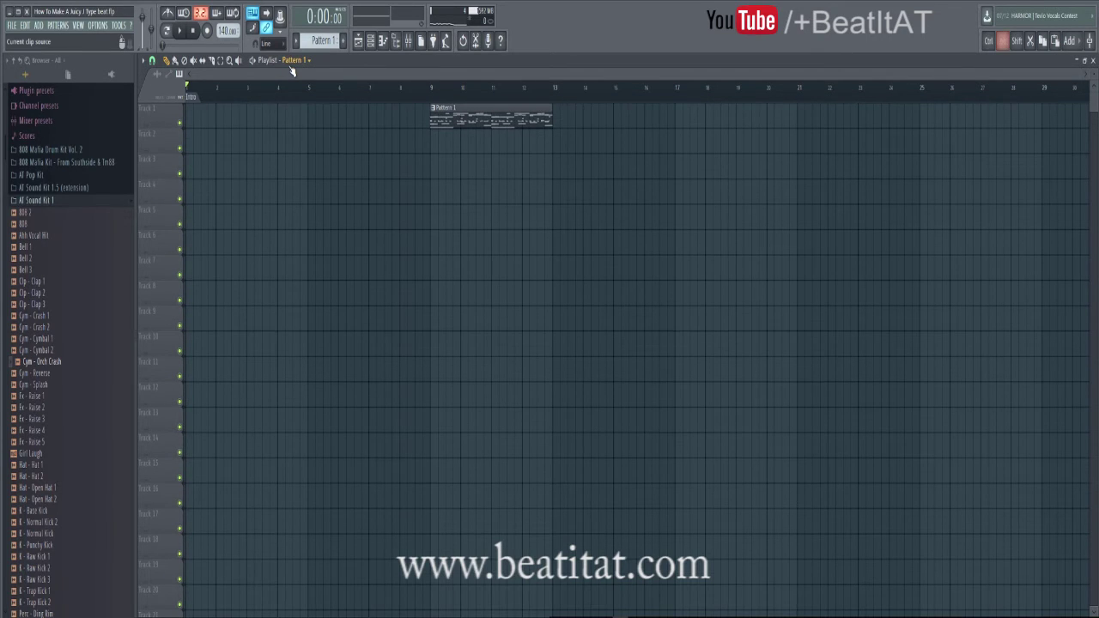
Add a time marker named Chorus and move it to bar 9
{"action": "key", "text": "alt+t"}
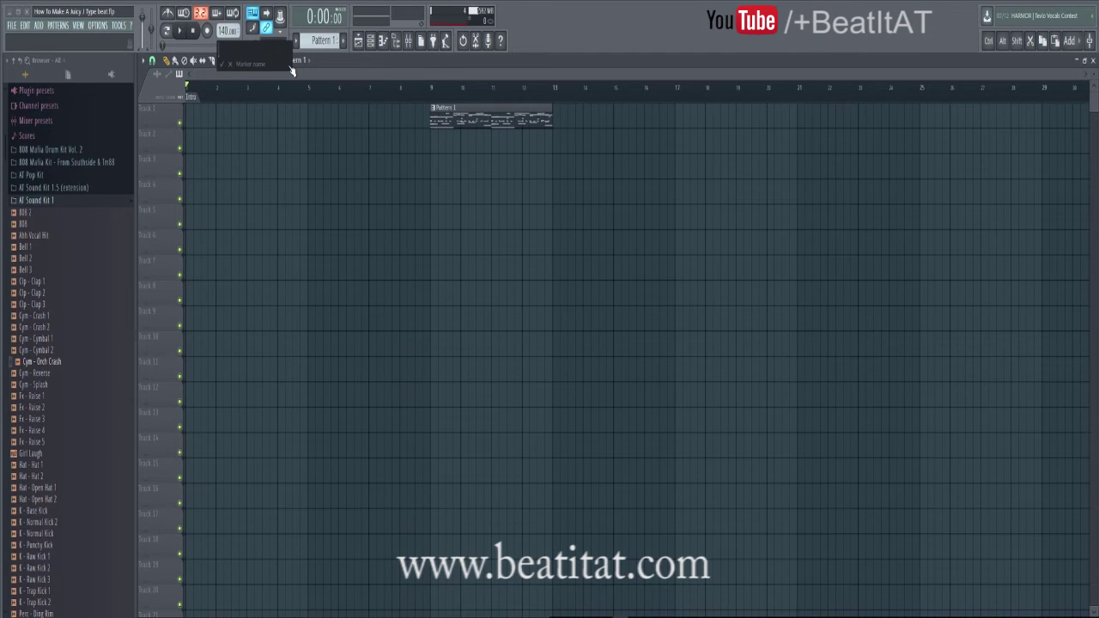
{"action": "type", "text": "Chorus"}
{"action": "key", "text": "Return"}
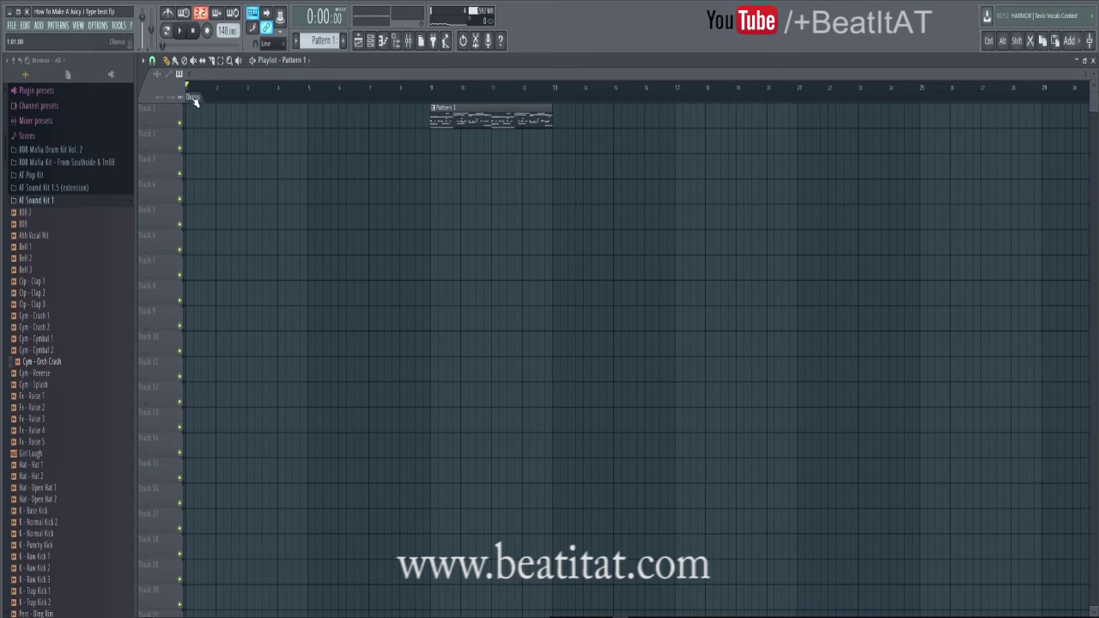
{"action": "mouse_move", "coordinate": [184, 97]}
{"action": "left_mouse_down"}
{"action": "mouse_move", "coordinate": [431, 97]}
{"action": "mouse_move", "coordinate": [889, 69]}
{"action": "mouse_move", "coordinate": [62, 292]}
{"action": "left_mouse_up"}
Rename Pattern 1 as Main Chorus
{"action": "double_click", "coordinate": [378, 124]}
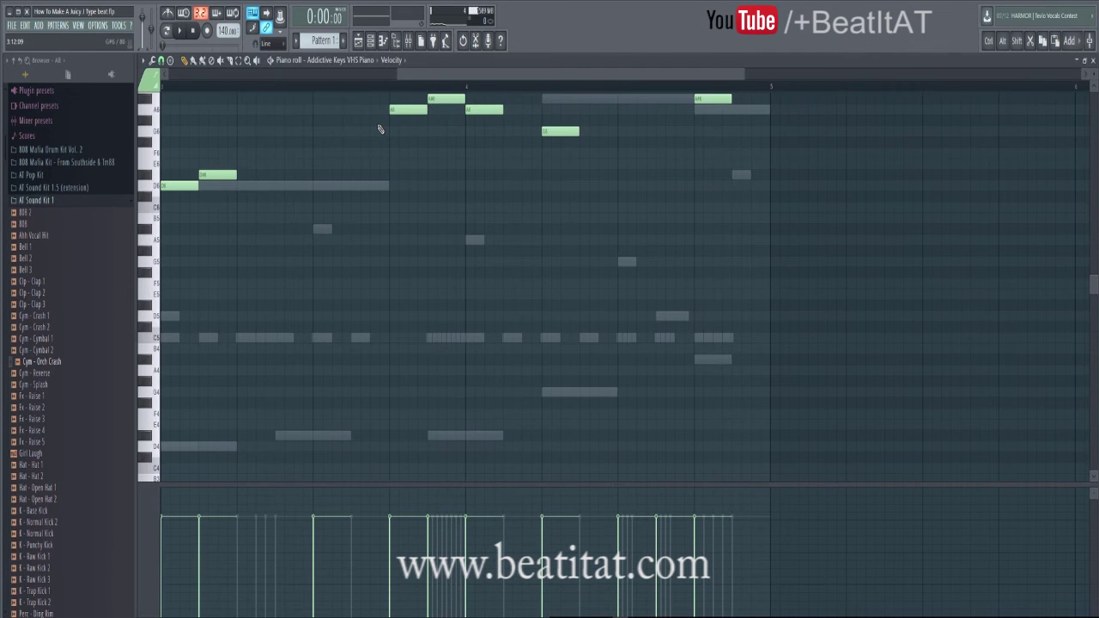
{"action": "key", "text": "Escape"}
{"action": "key", "text": "F2"}
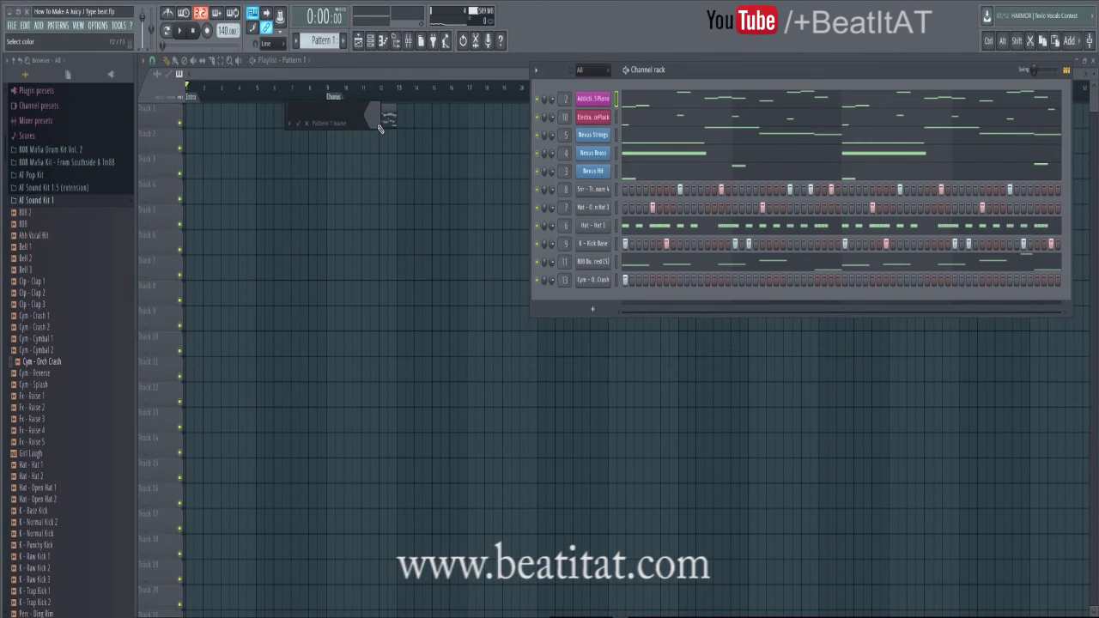
{"action": "type", "text": "Main Chorus"}
{"action": "key", "text": "Return"}
{"action": "key", "text": "F6"}
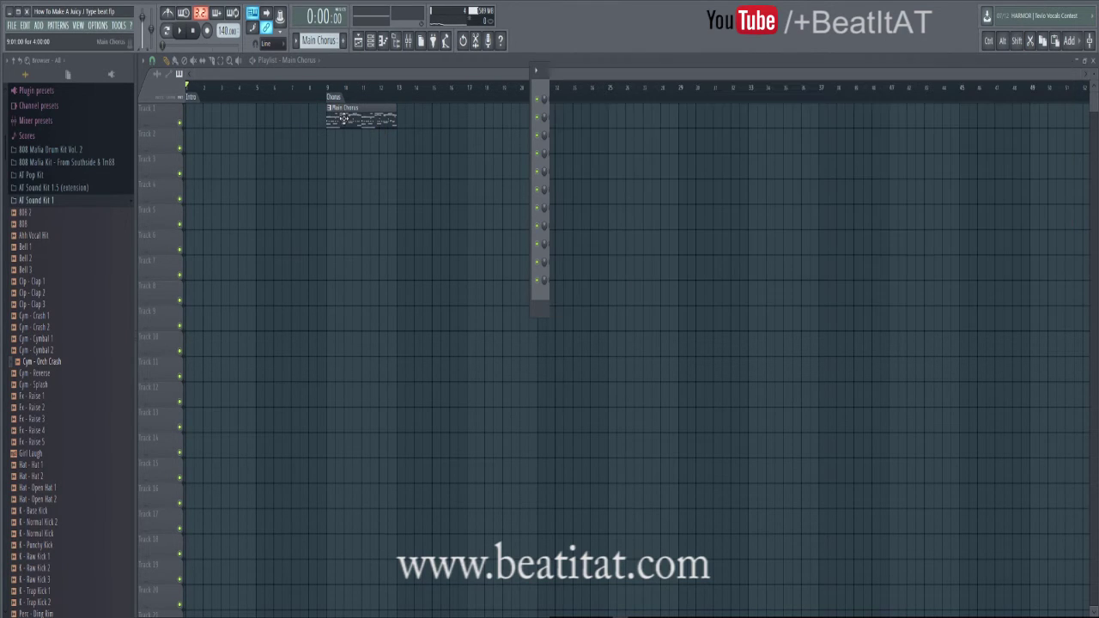
Move the Main Chorus clip to bar 17 and add more Main Chorus clips at bar 21 and at bar 9 on Track 2
{"action": "left_click_drag", "start_coordinate": [343, 120], "coordinate": [478, 136]}
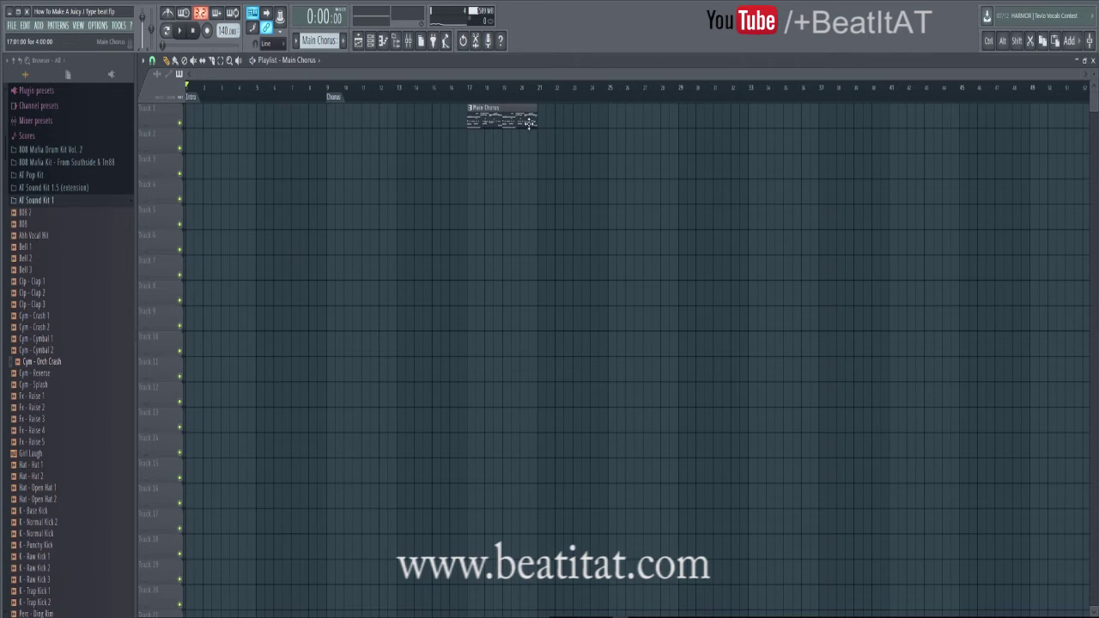
{"action": "left_click", "coordinate": [543, 122]}
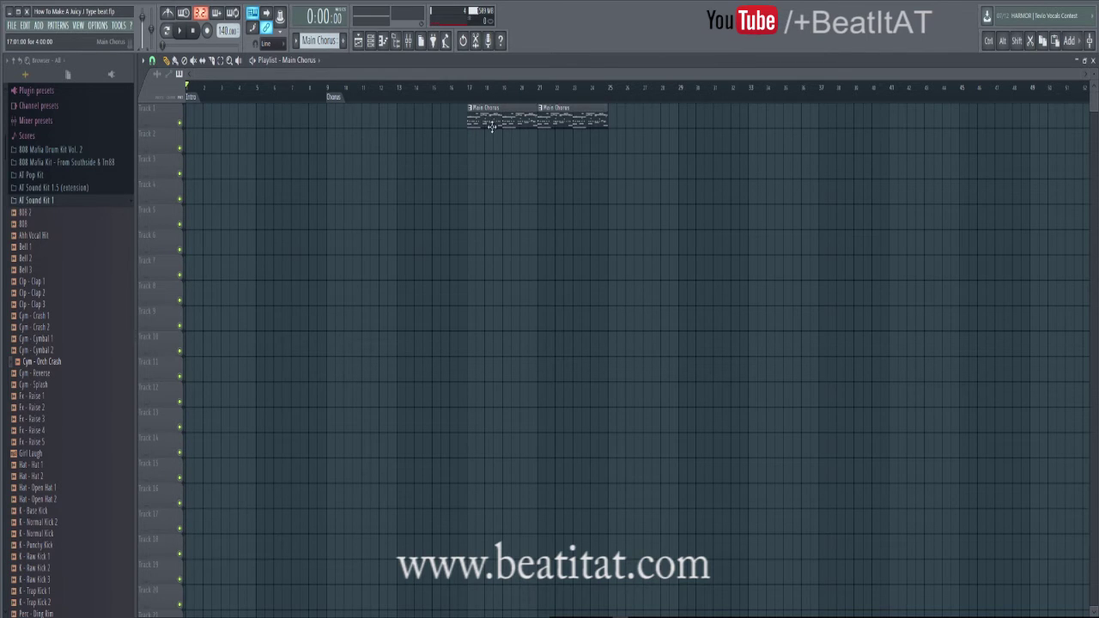
{"action": "left_click", "coordinate": [333, 147]}
Make the Track 2 clip at bar 9 a unique pattern
{"action": "key", "text": "F7"}
{"action": "key", "text": "F7"}
{"action": "key", "text": "F6"}
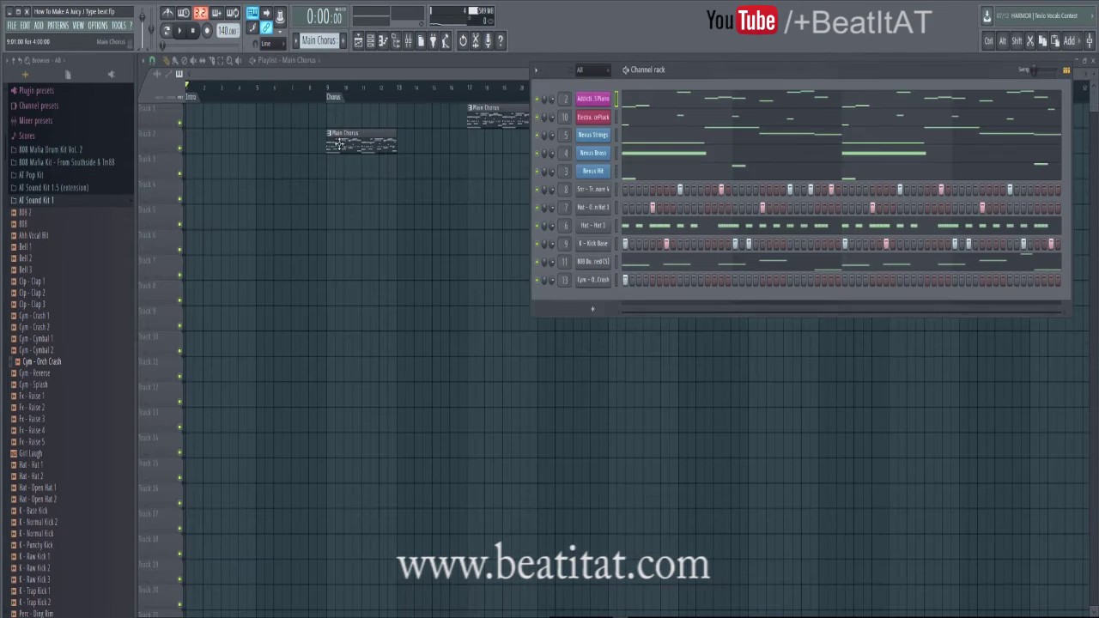
{"action": "key", "text": "F6"}
{"action": "left_click", "coordinate": [330, 134]}
{"action": "left_click", "coordinate": [354, 195]}
{"action": "key", "text": "F7"}
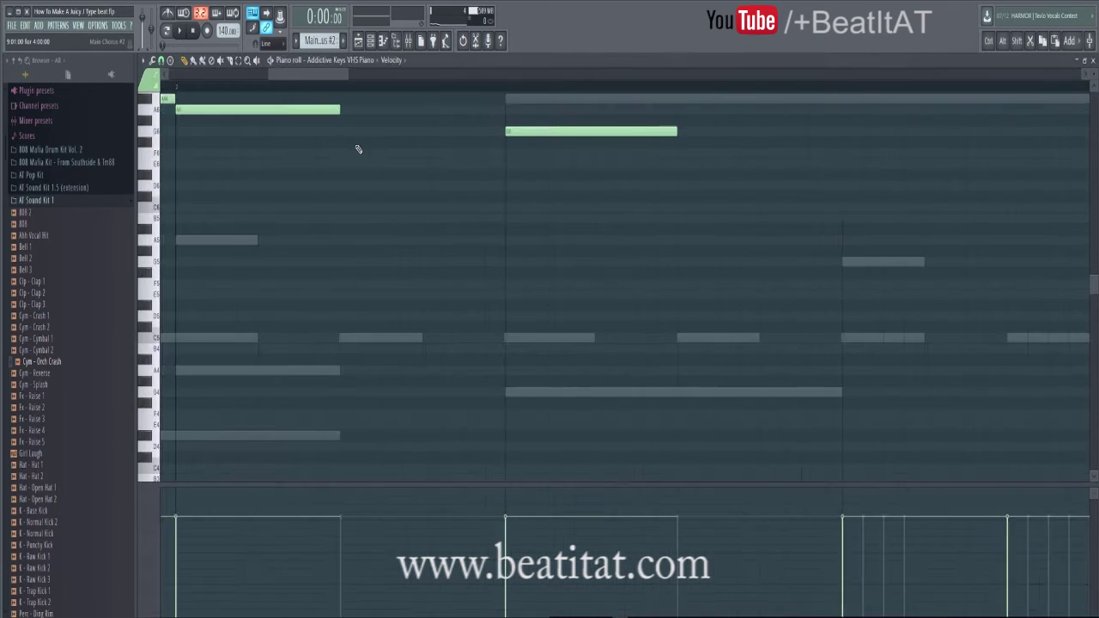
Rename the unique pattern as First Chorus and place a second First Chorus clip at bar 13 on Track 2
{"action": "key", "text": "F7"}
{"action": "key", "text": "F6"}
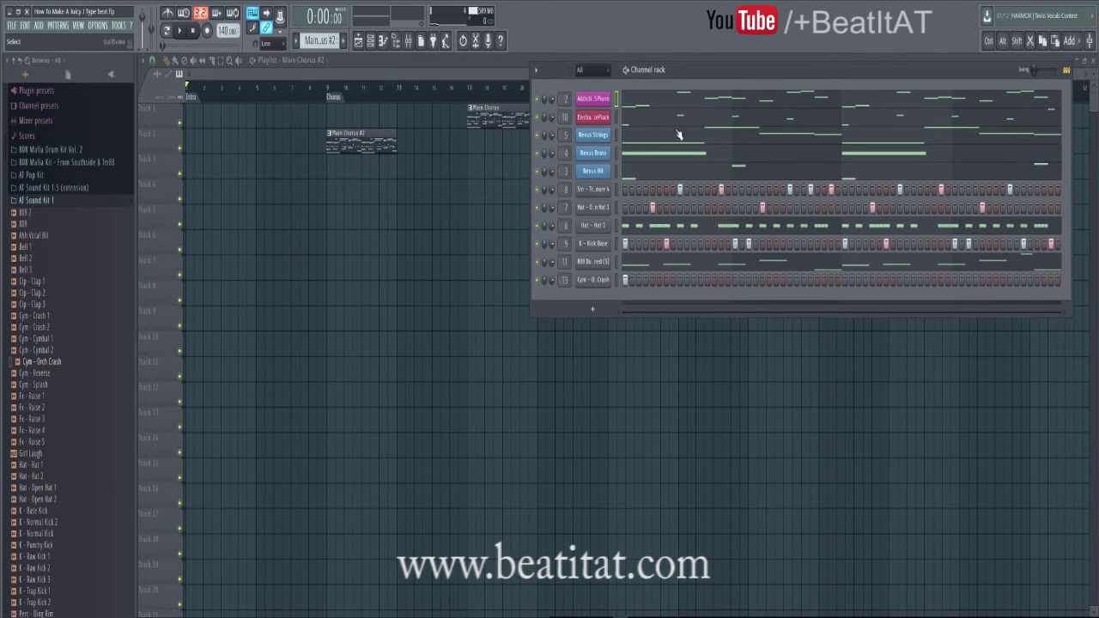
{"action": "key", "text": "F2"}
{"action": "key", "text": "BackSpace"}
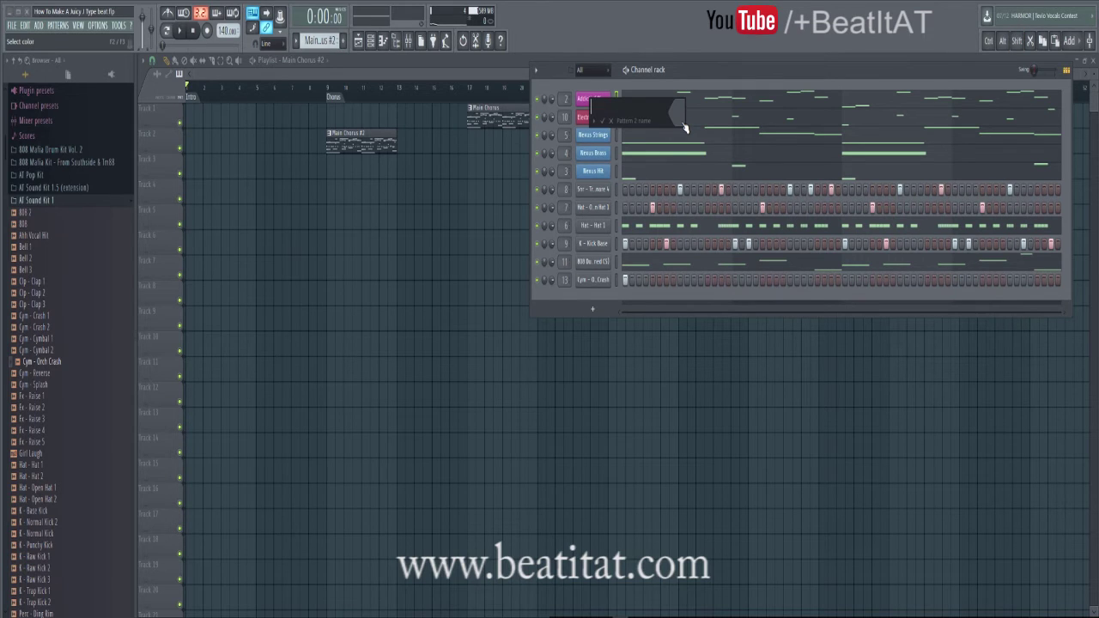
{"action": "type", "text": "First Chorus"}
{"action": "key", "text": "Return"}
{"action": "key", "text": "F6"}
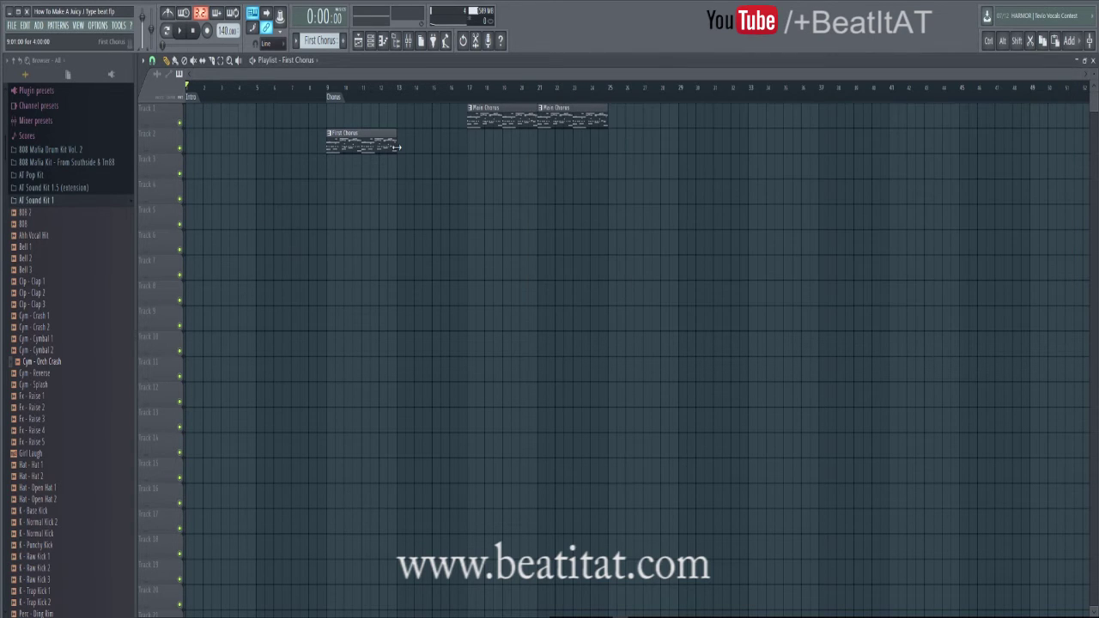
{"action": "left_click", "coordinate": [399, 148]}
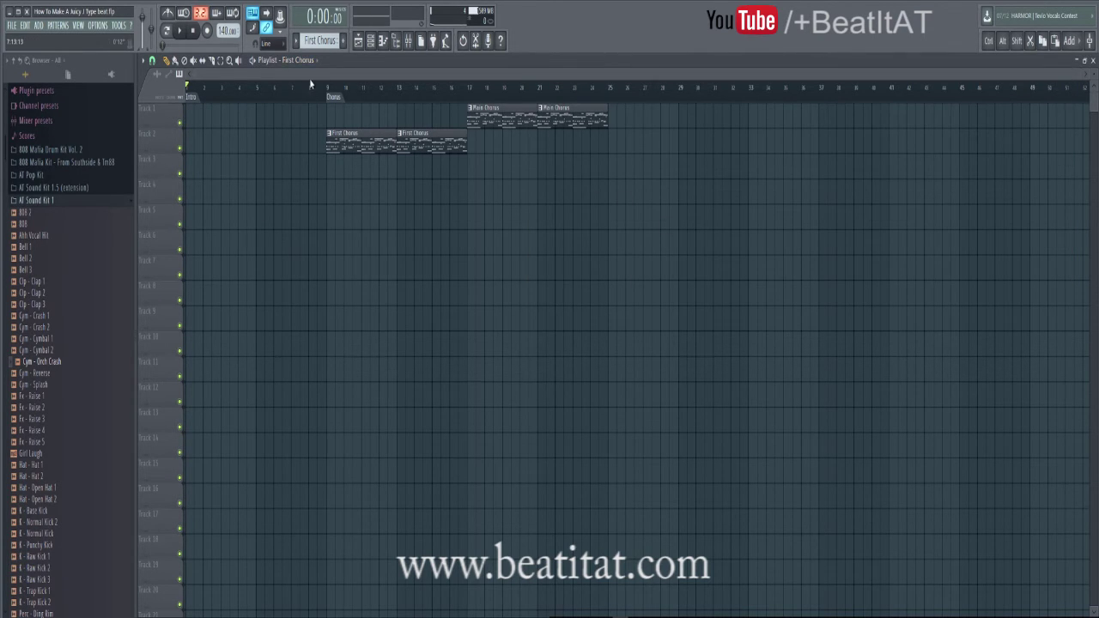
Add a second time marker named Intro and move it to bar 25, where the Main Chorus clips end
{"action": "left_click_drag", "start_coordinate": [310, 83], "coordinate": [194, 76]}
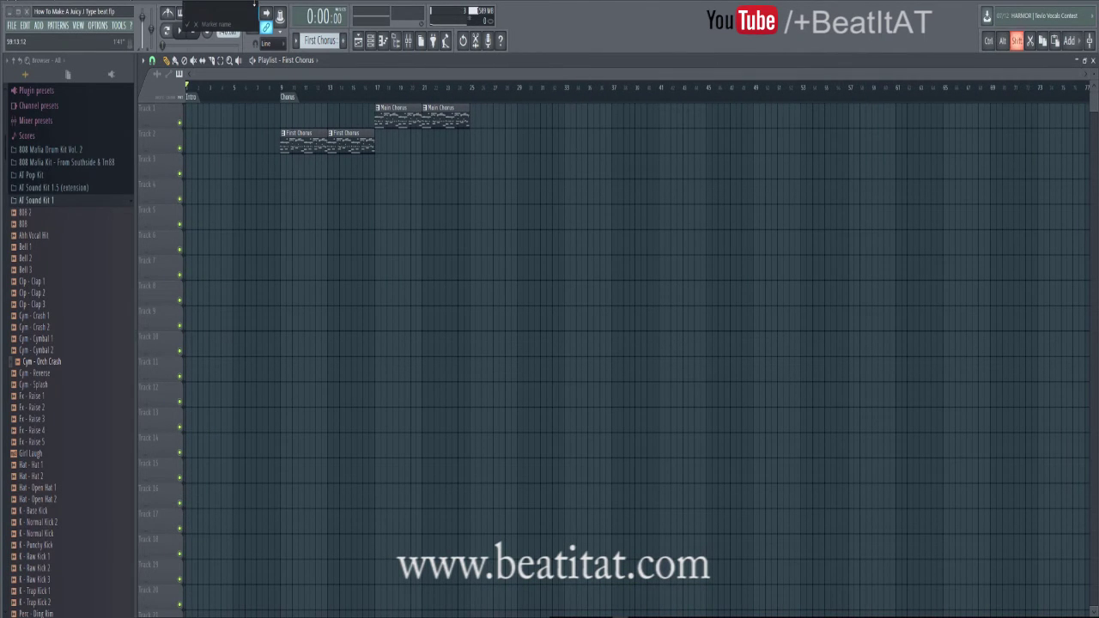
{"action": "type", "text": "Intro"}
{"action": "key", "text": "Return"}
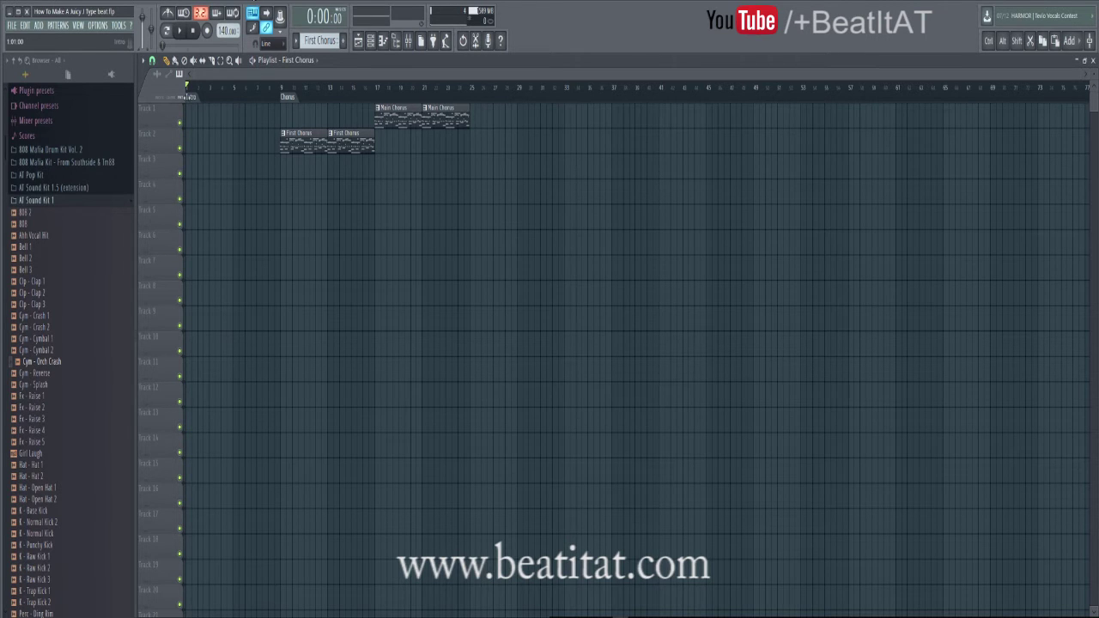
{"action": "left_click_drag", "start_coordinate": [537, 155], "coordinate": [468, 159]}
{"action": "scroll", "coordinate": [460, 75], "scroll_direction": "right", "scroll_amount": 1}
{"action": "scroll", "coordinate": [466, 74], "scroll_direction": "right", "scroll_amount": 2}
{"action": "left_click_drag", "start_coordinate": [466, 75], "coordinate": [194, 75]}
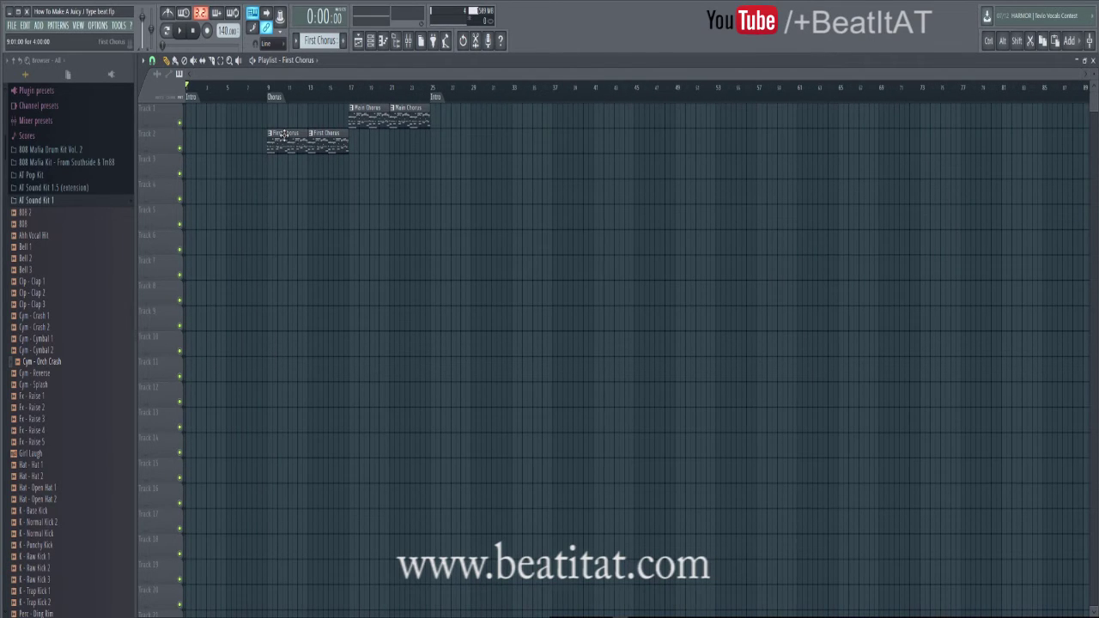
{"action": "double_click", "coordinate": [283, 135]}
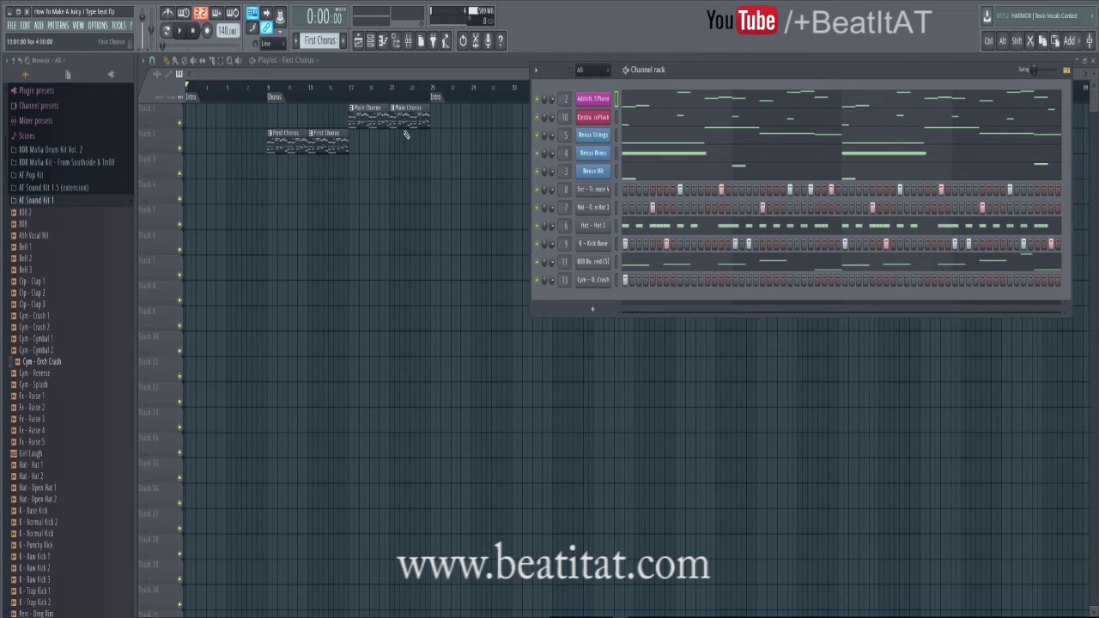
{"action": "key", "text": "F6"}
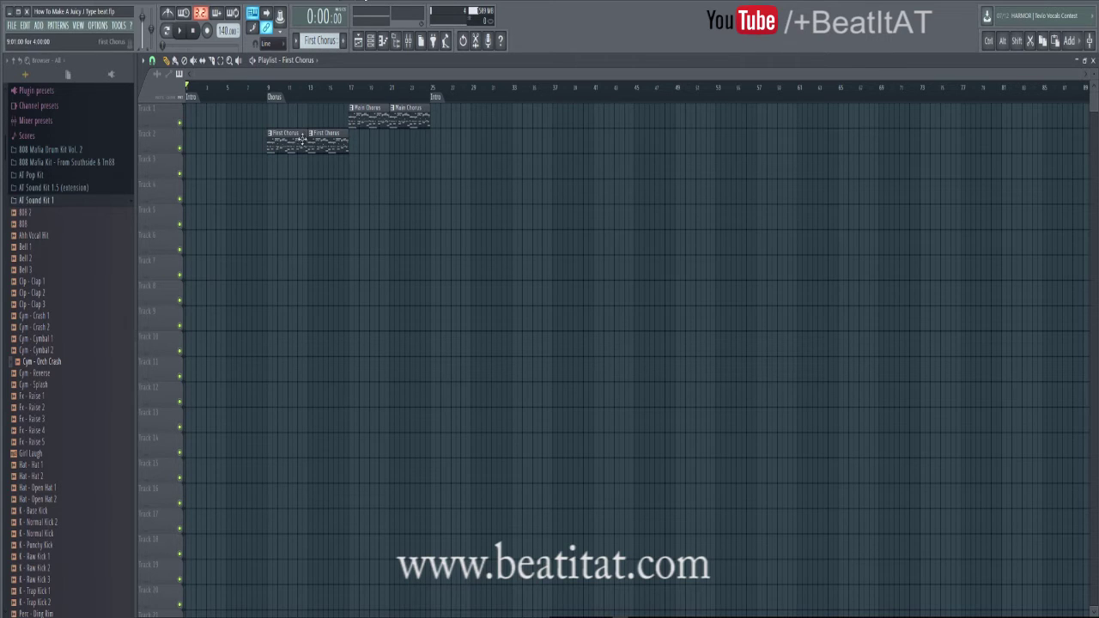
{"action": "left_click", "coordinate": [393, 108]}
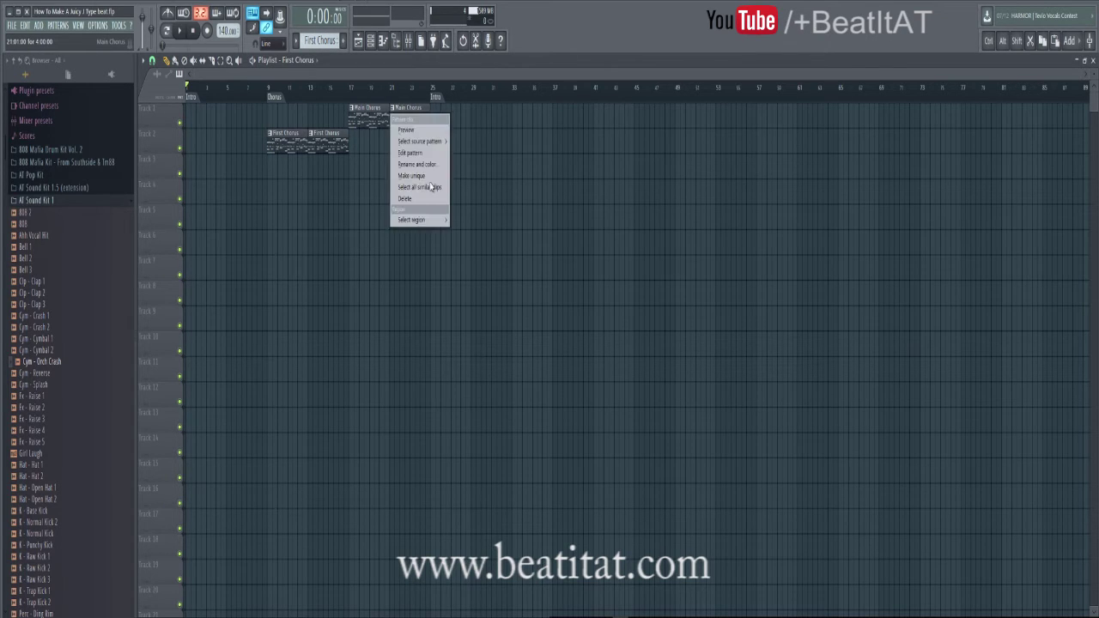
{"action": "left_click", "coordinate": [557, 185]}
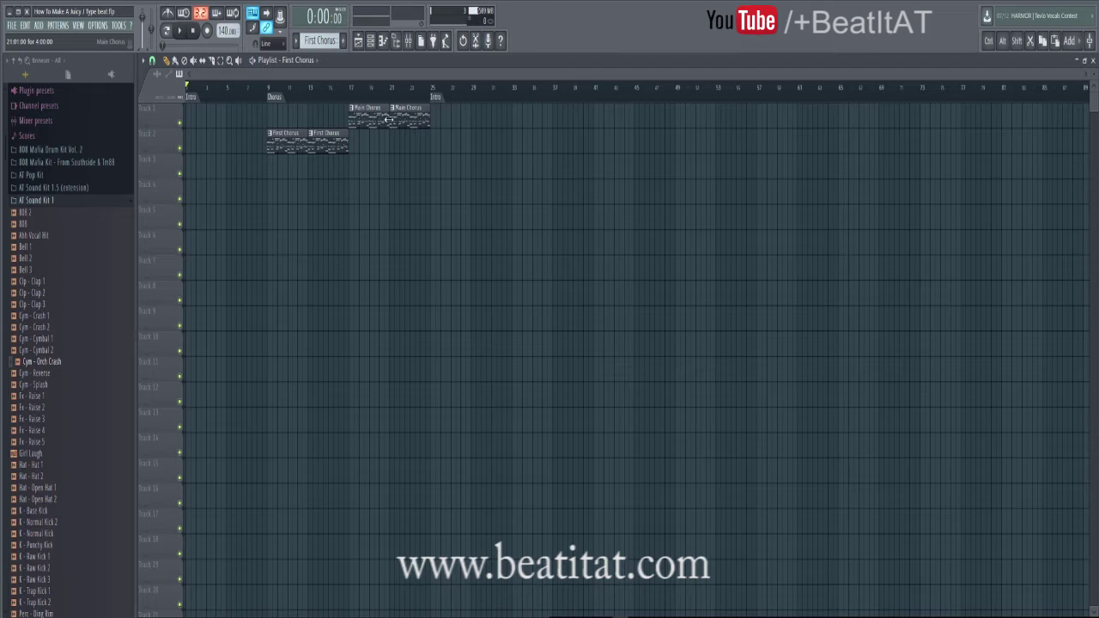
Clear all Electra2 Scary IcePluck notes from the First Chorus pattern and return to the playlist
{"action": "double_click", "coordinate": [292, 146]}
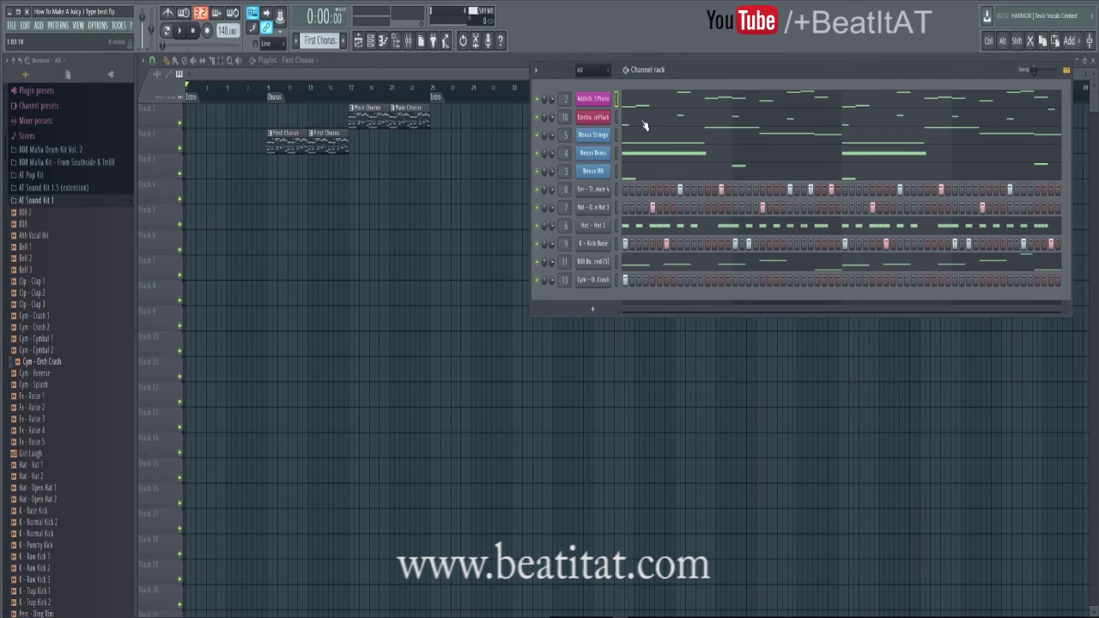
{"action": "left_click", "coordinate": [644, 125]}
{"action": "key", "text": "Delete"}
{"action": "key", "text": "Escape"}
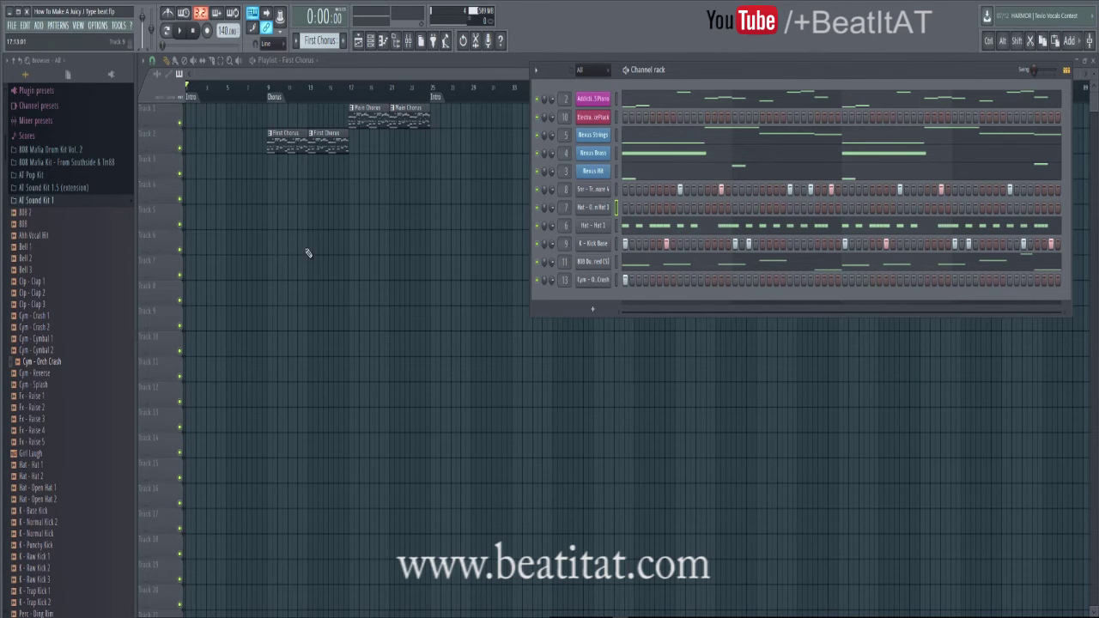
{"action": "key", "text": "F6"}
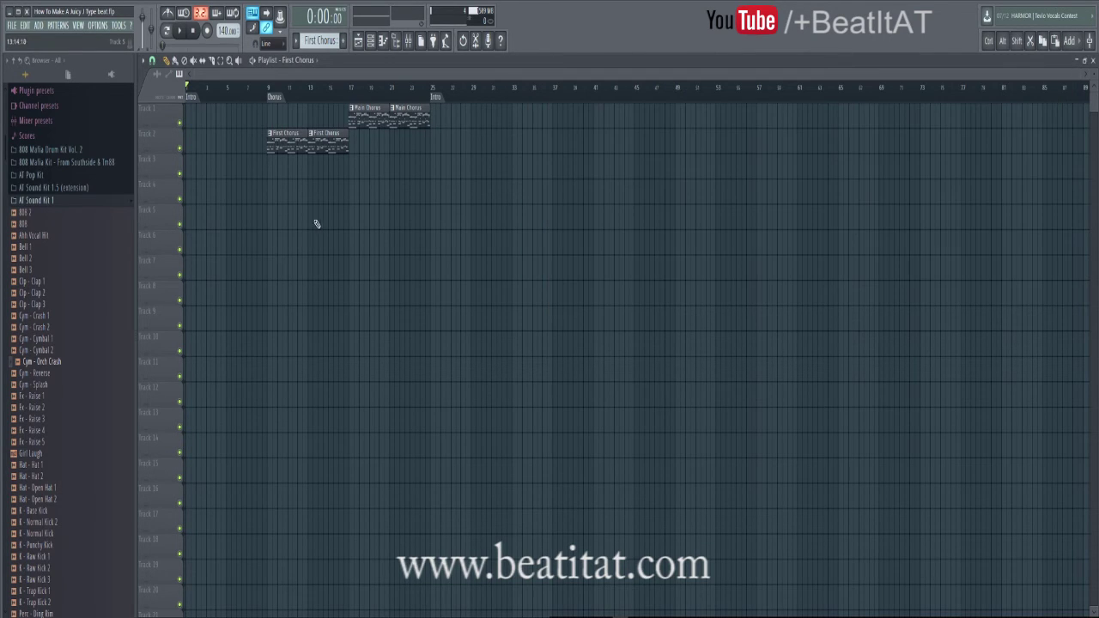
Play the arrangement from the Chorus marker at bar 9 and lower the Electra2 Scary IcePluck mixer track to 57%
{"action": "left_click", "coordinate": [269, 89]}
{"action": "key", "text": "space"}
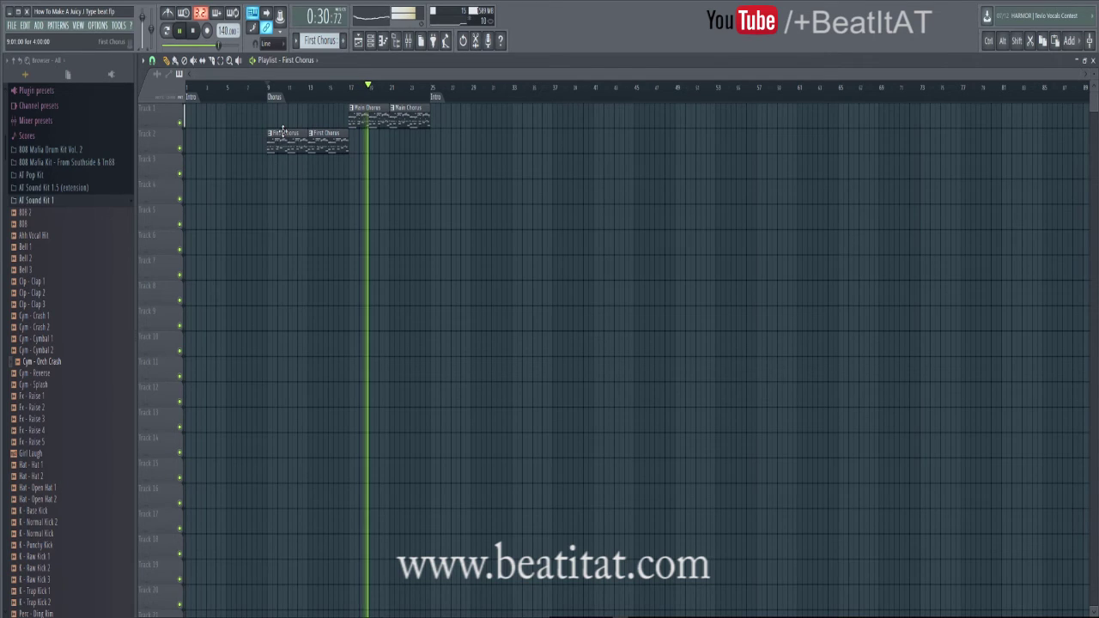
{"action": "left_click", "coordinate": [422, 43]}
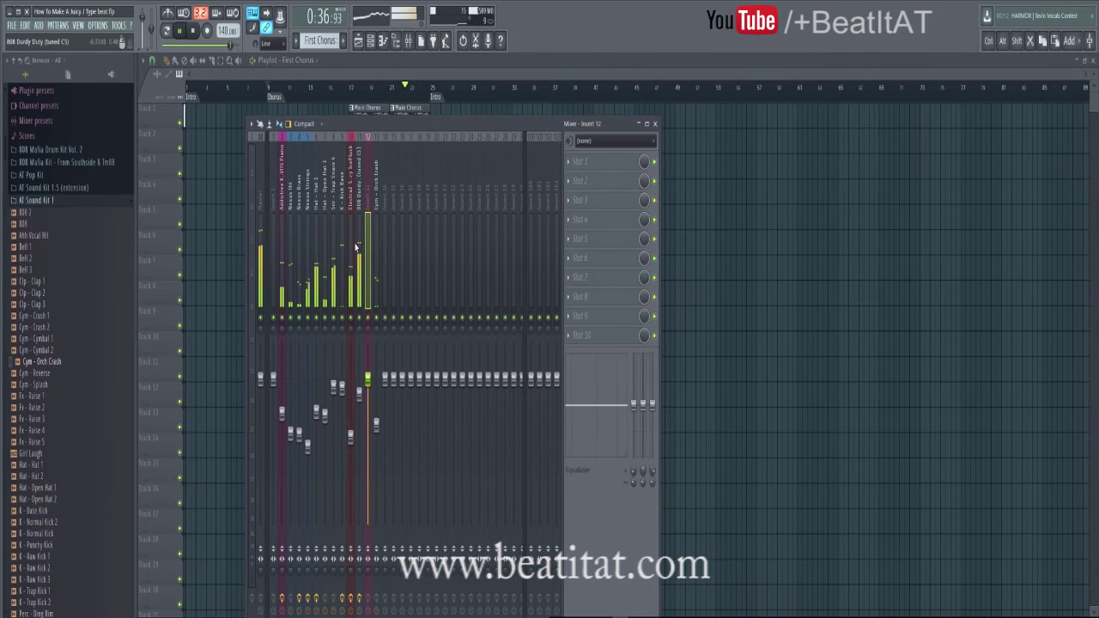
{"action": "left_click", "coordinate": [352, 249]}
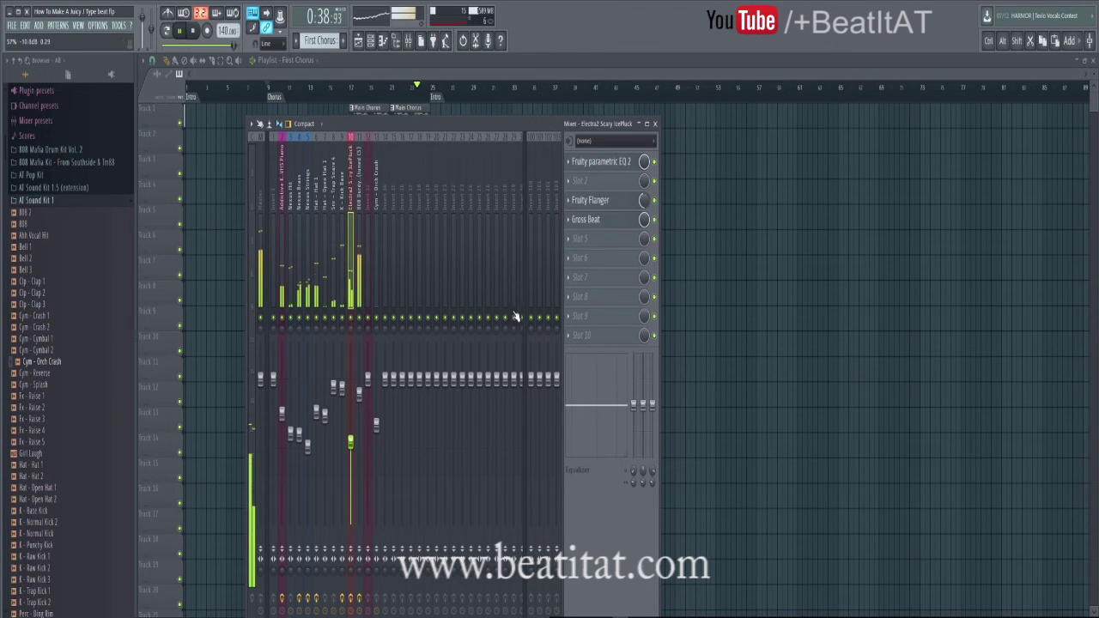
{"action": "left_click", "coordinate": [654, 123]}
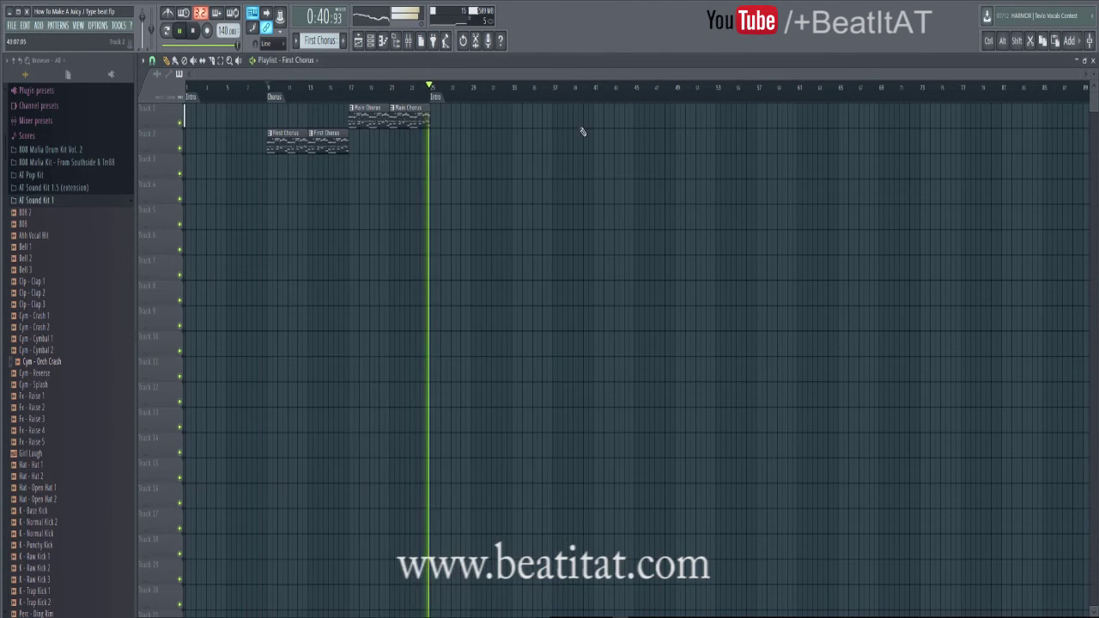
{"action": "key", "text": "space"}
Place a Main Chorus clip at bar 5 on Track 3 and make it a unique pattern
{"action": "left_click", "coordinate": [365, 112]}
{"action": "left_click", "coordinate": [228, 168]}
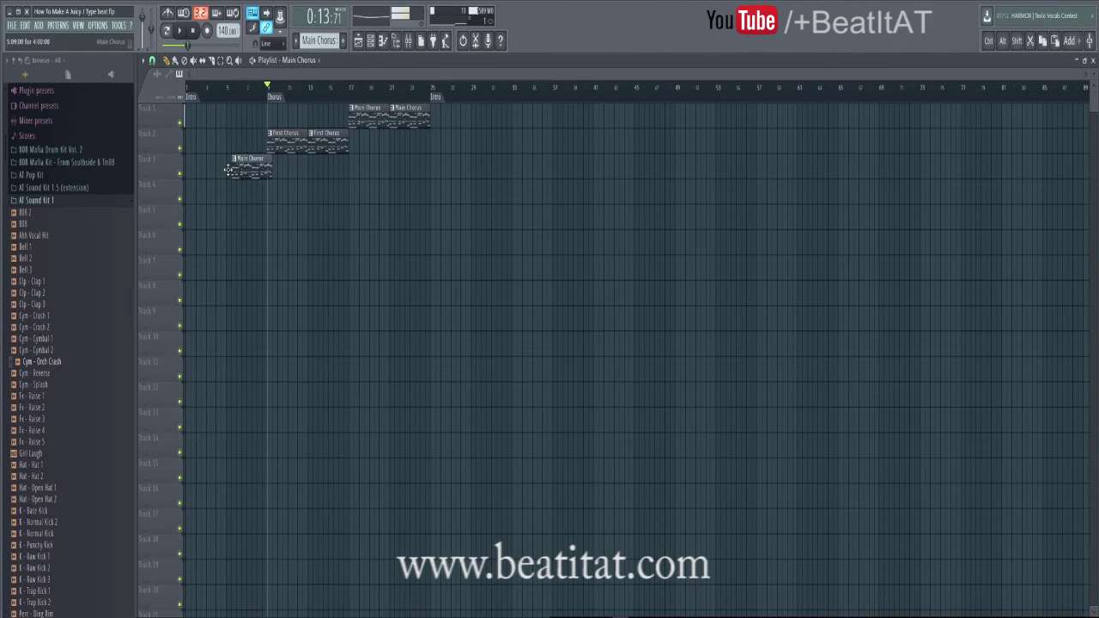
{"action": "left_click_drag", "start_coordinate": [228, 168], "coordinate": [230, 161]}
{"action": "left_click", "coordinate": [228, 158]}
{"action": "left_click", "coordinate": [253, 224]}
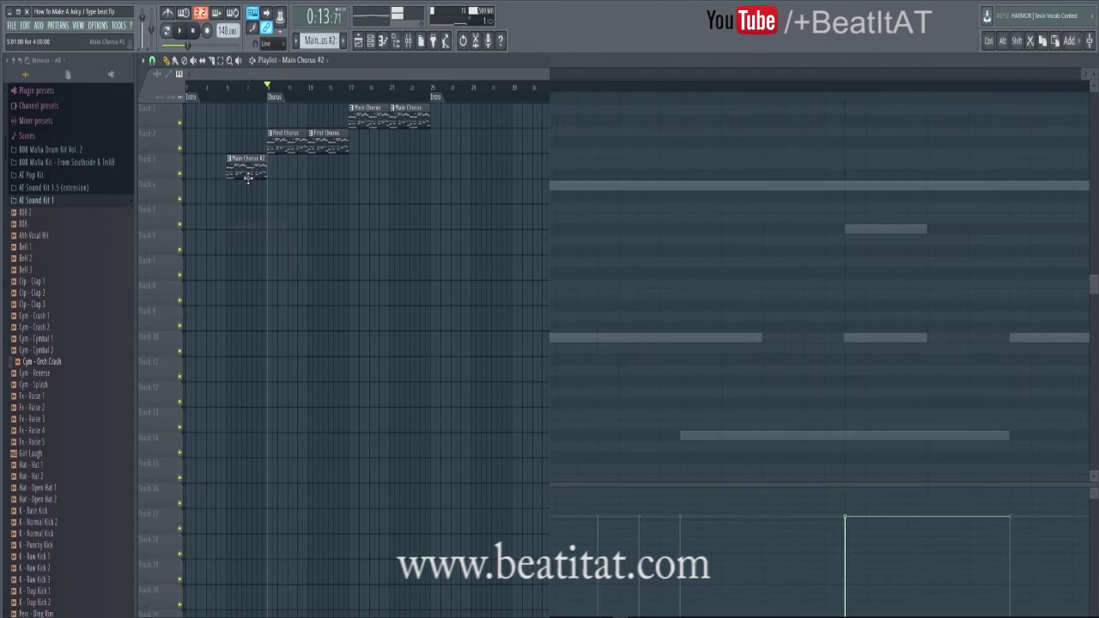
Rename the unique pattern at bar 5 as Inro P2 and return to the playlist
{"action": "key", "text": "F2"}
{"action": "type", "text": "INtro"}
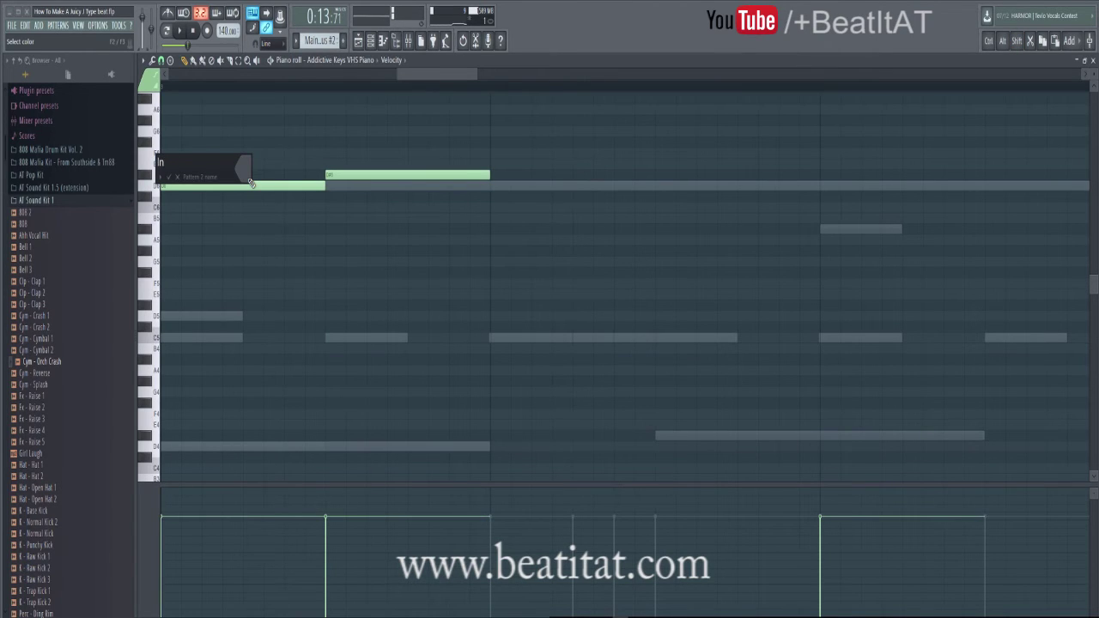
{"action": "type", "text": "ro P2"}
{"action": "key", "text": "Return"}
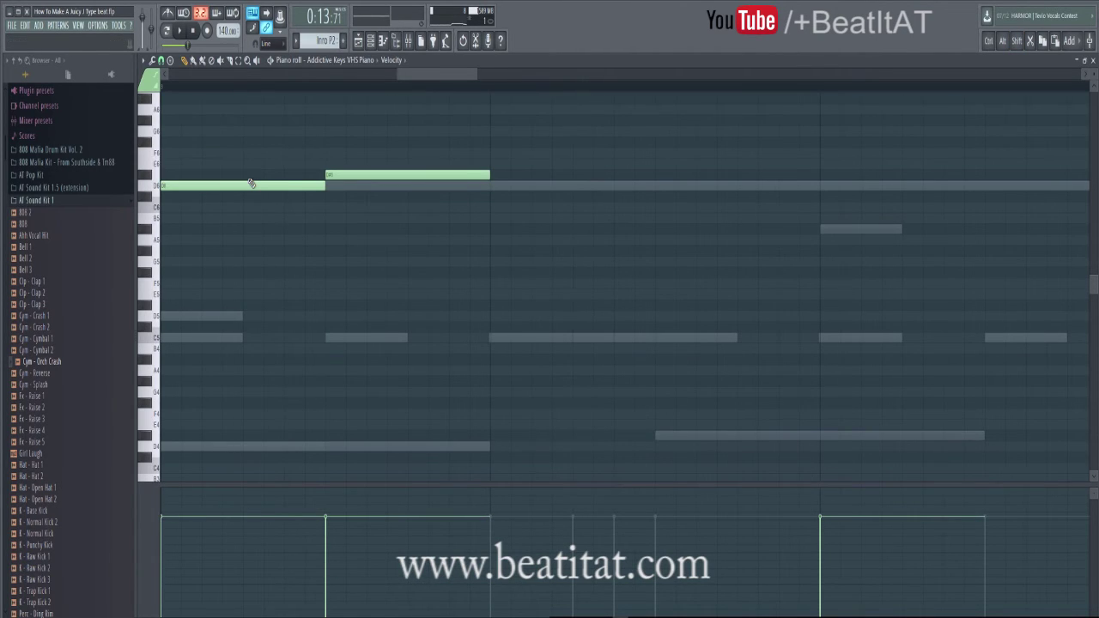
{"action": "key", "text": "Escape"}
{"action": "key", "text": "F6"}
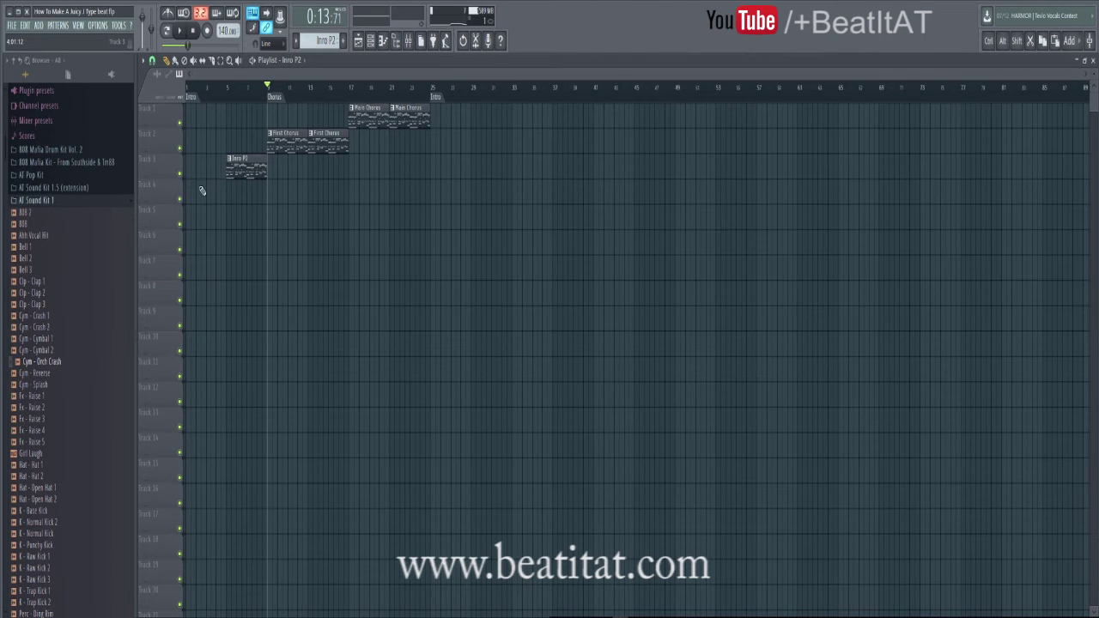
Clear the Nexus Strings and Electra2 Scary IcePluck notes from the Inro P2 pattern
{"action": "double_click", "coordinate": [251, 174]}
{"action": "key", "text": "Escape"}
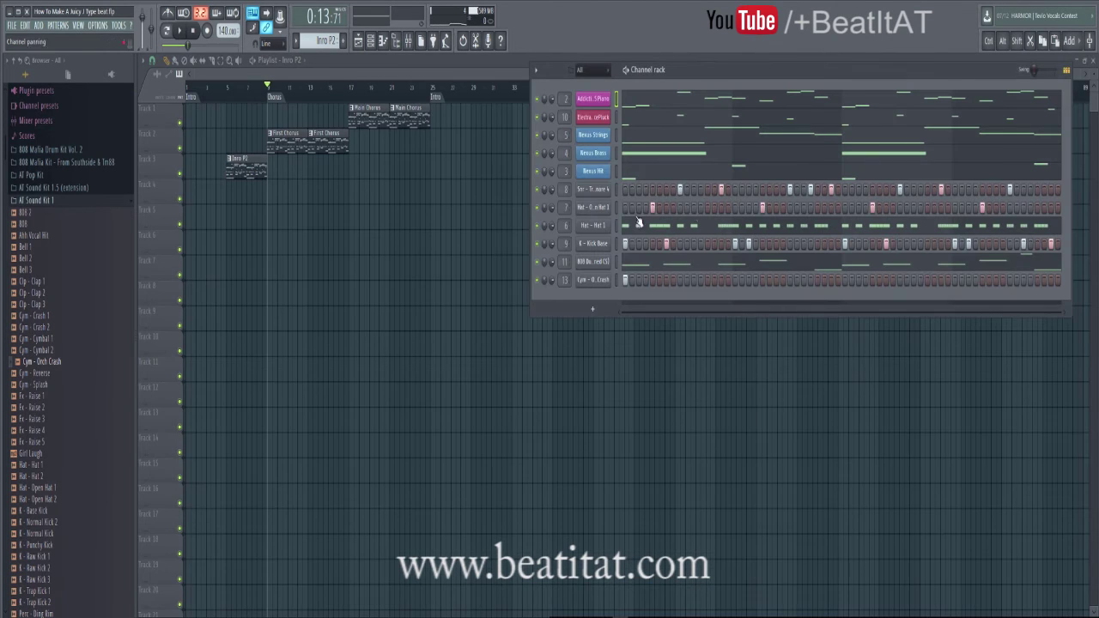
{"action": "left_click", "coordinate": [643, 140]}
{"action": "key", "text": "Delete"}
{"action": "key", "text": "Escape"}
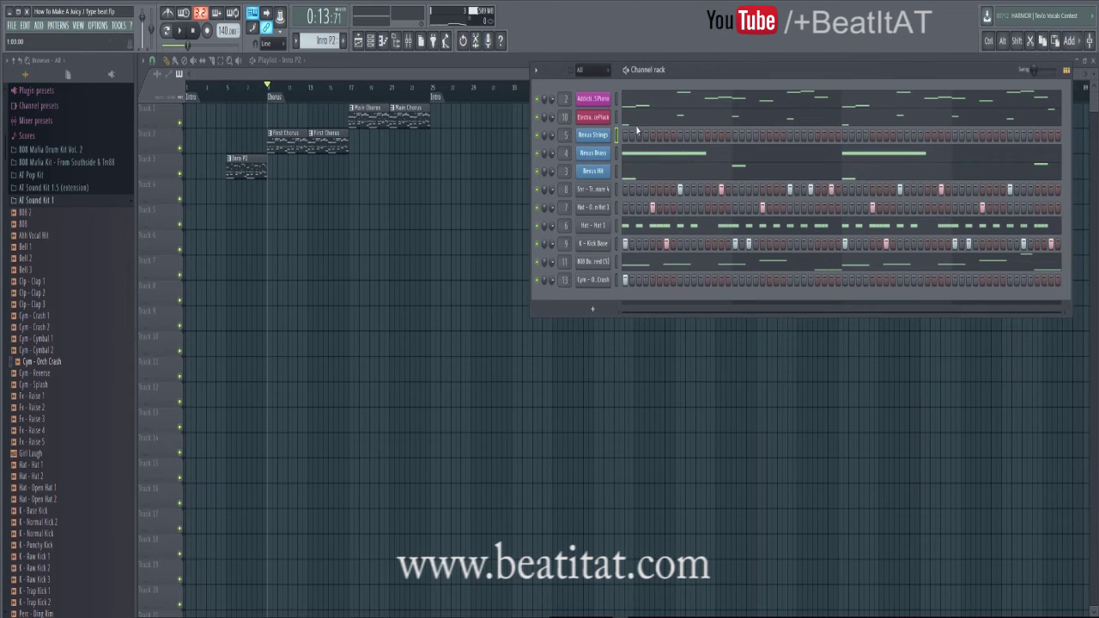
{"action": "left_click", "coordinate": [635, 119]}
{"action": "key", "text": "Delete"}
{"action": "key", "text": "Escape"}
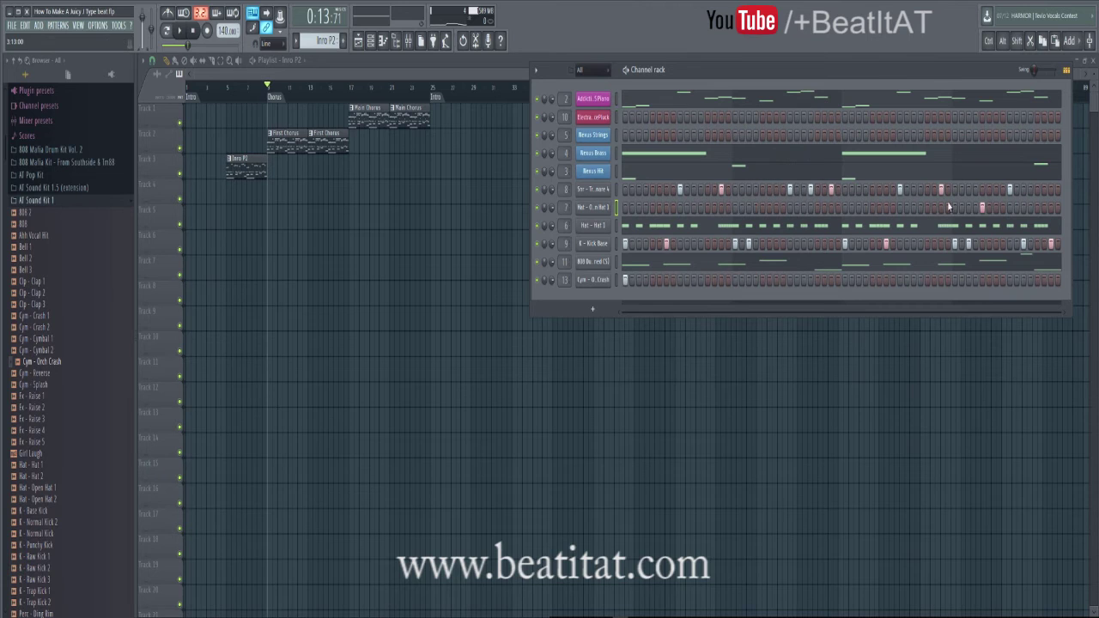
Clear the snare, open hat, hi-hat and kick parts from the Inro P2 pattern
{"action": "left_click_drag", "start_coordinate": [915, 194], "coordinate": [650, 194]}
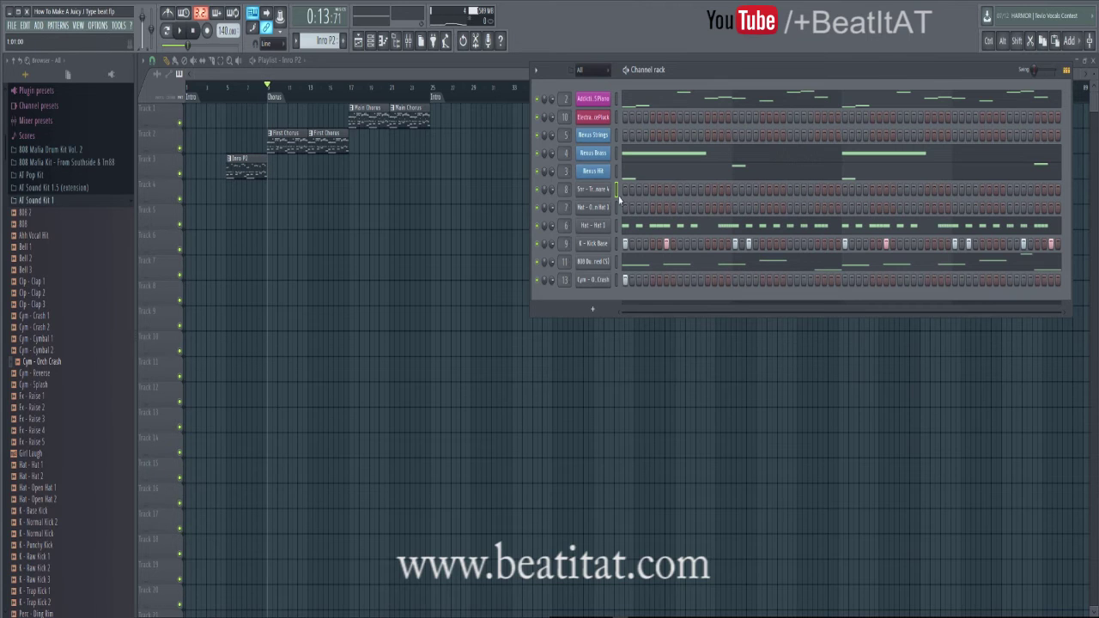
{"action": "left_click", "coordinate": [643, 230]}
{"action": "key", "text": "Delete"}
{"action": "key", "text": "Escape"}
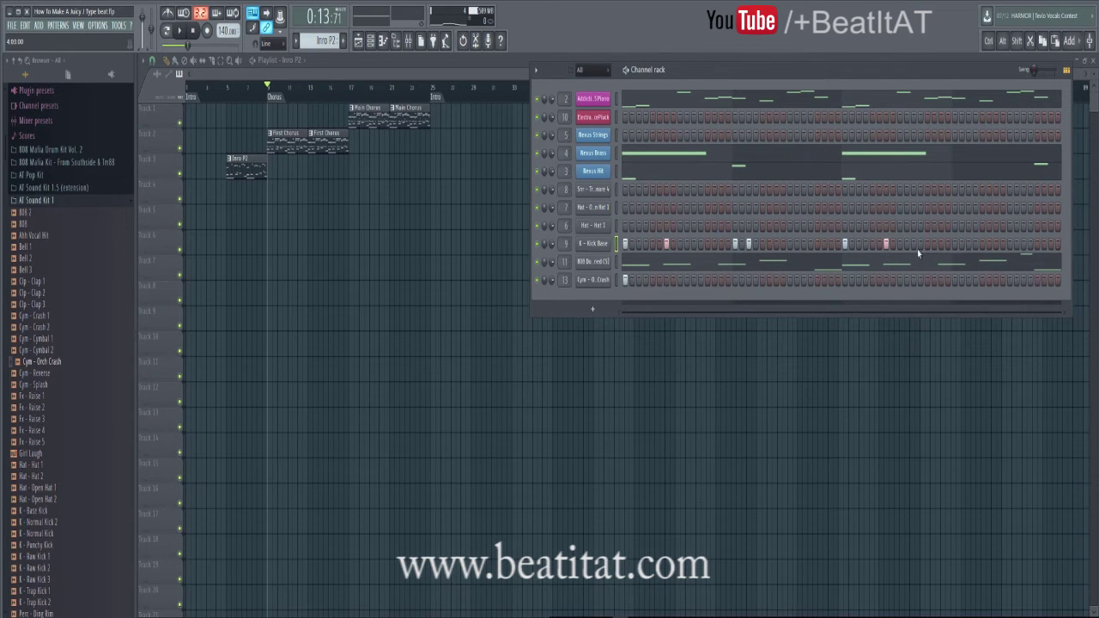
Delete the 808 Durdy Duty notes in Inro P2 except the final two at the end of bar 4
{"action": "left_click", "coordinate": [661, 265]}
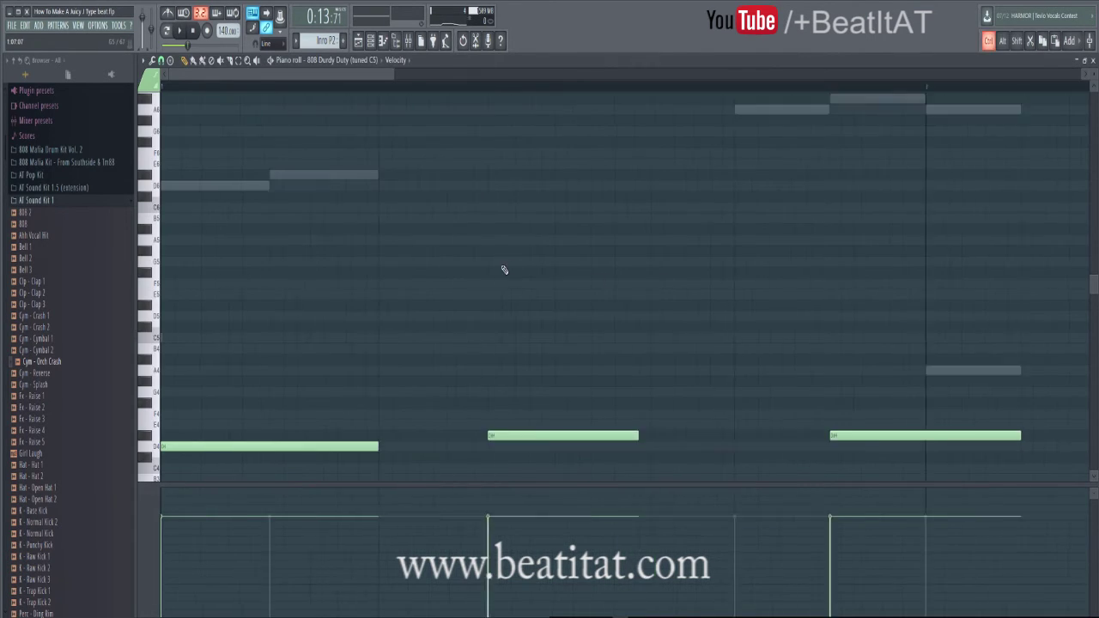
{"action": "scroll", "coordinate": [544, 238], "scroll_direction": "down", "scroll_amount": 5}
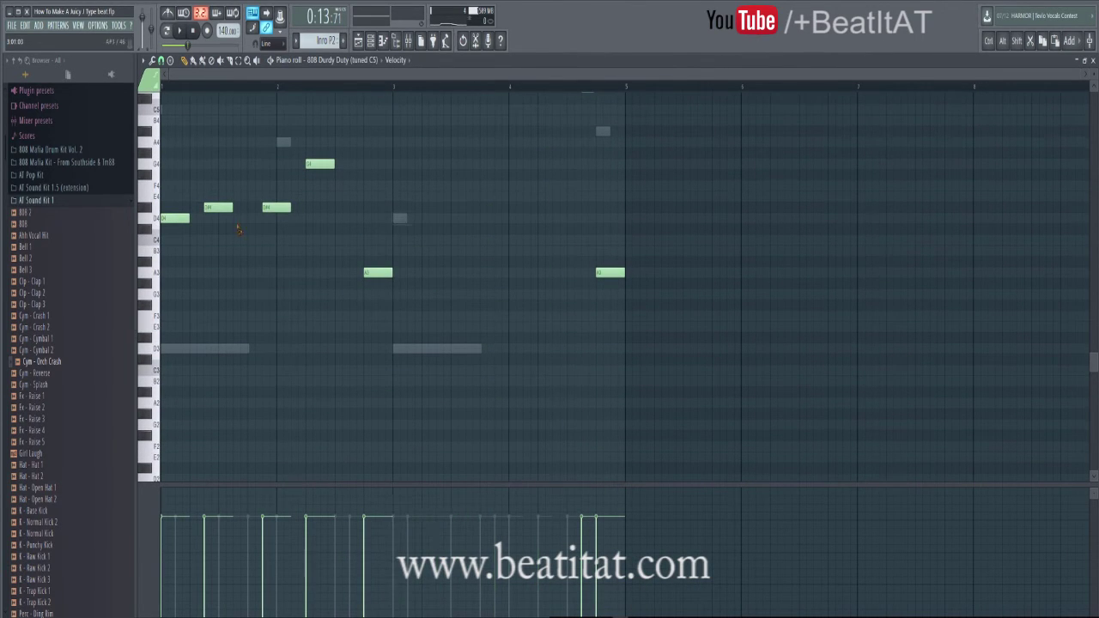
{"action": "right_click", "coordinate": [210, 208]}
{"action": "right_click", "coordinate": [182, 218]}
{"action": "scroll", "coordinate": [527, 304], "scroll_direction": "up", "scroll_amount": 3}
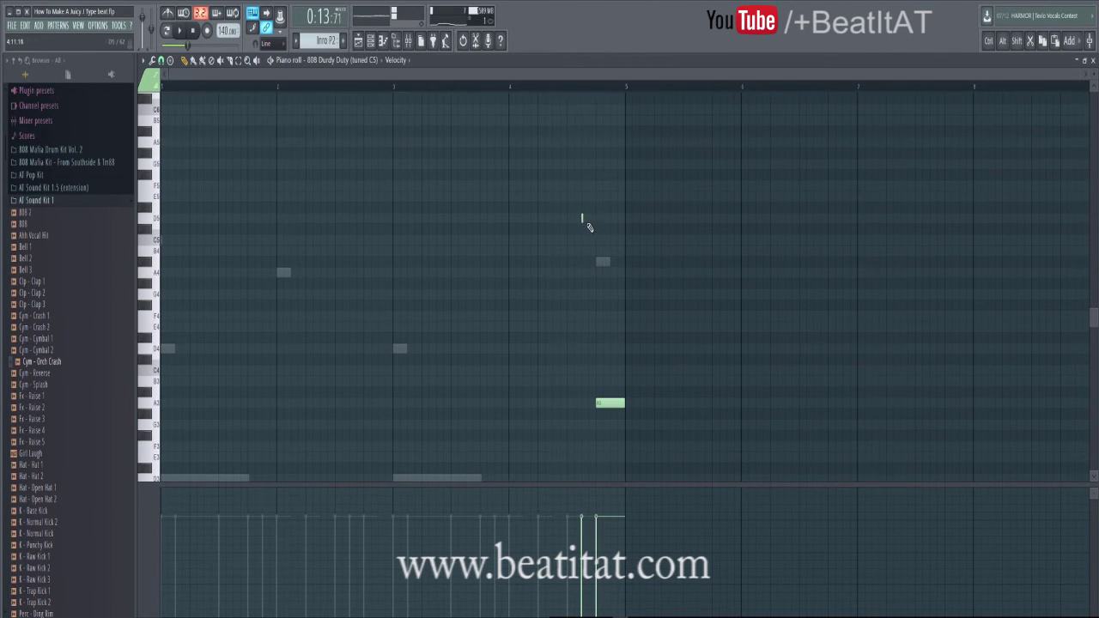
Build a short 808 fill ending bar 4: add a second D5 hit, shorten the A3 note and raise it to A4, and add an A3 hit
{"action": "left_click", "coordinate": [586, 220]}
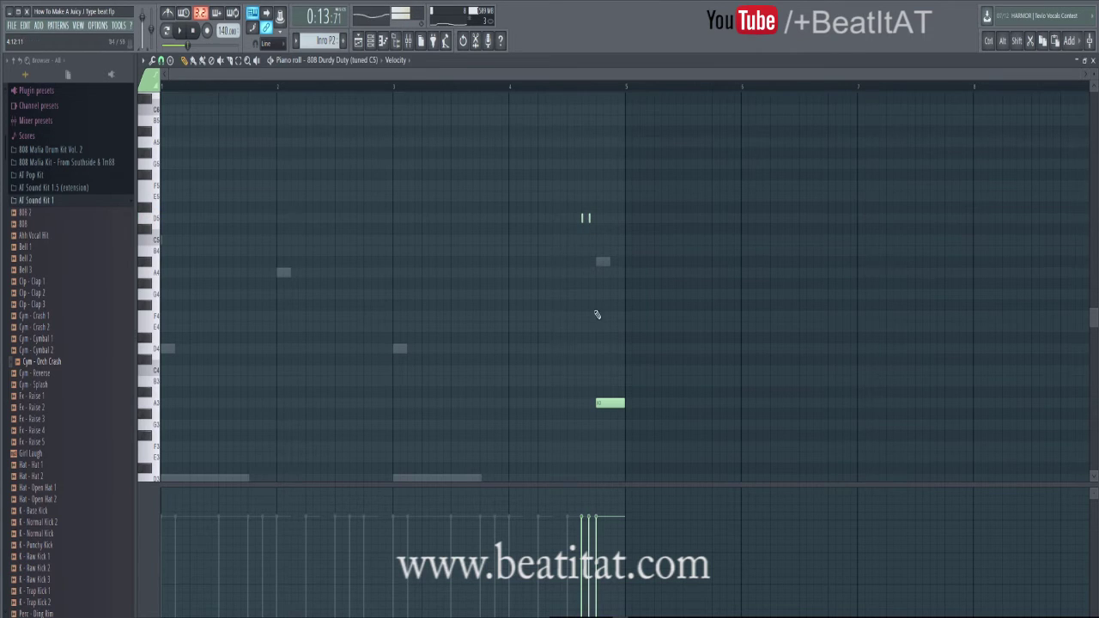
{"action": "left_click", "coordinate": [598, 405]}
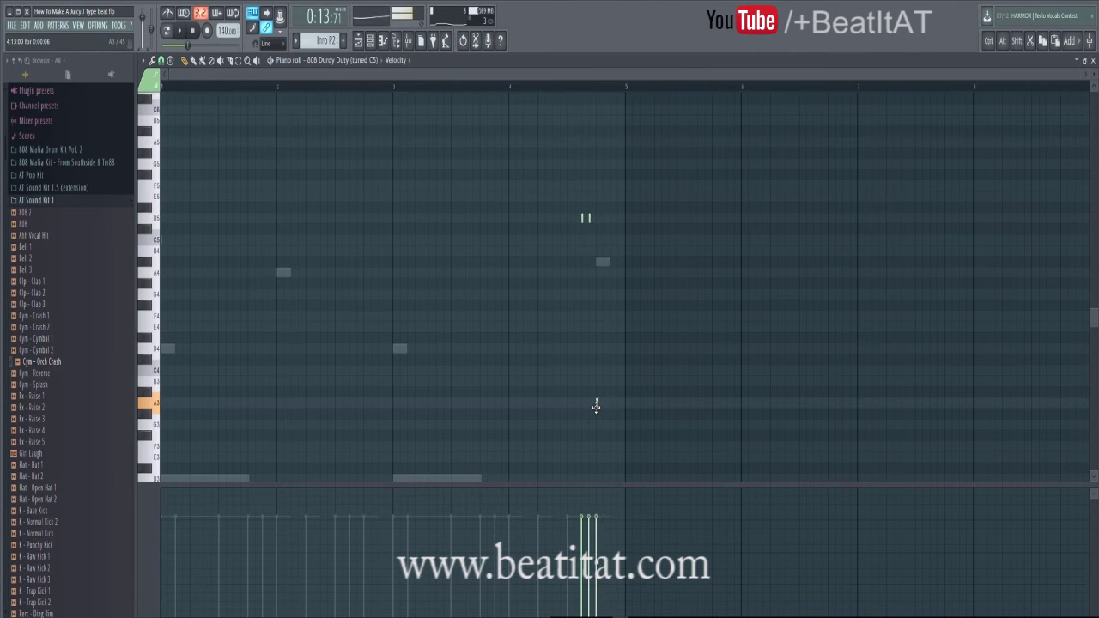
{"action": "left_click_drag", "start_coordinate": [596, 402], "coordinate": [595, 272]}
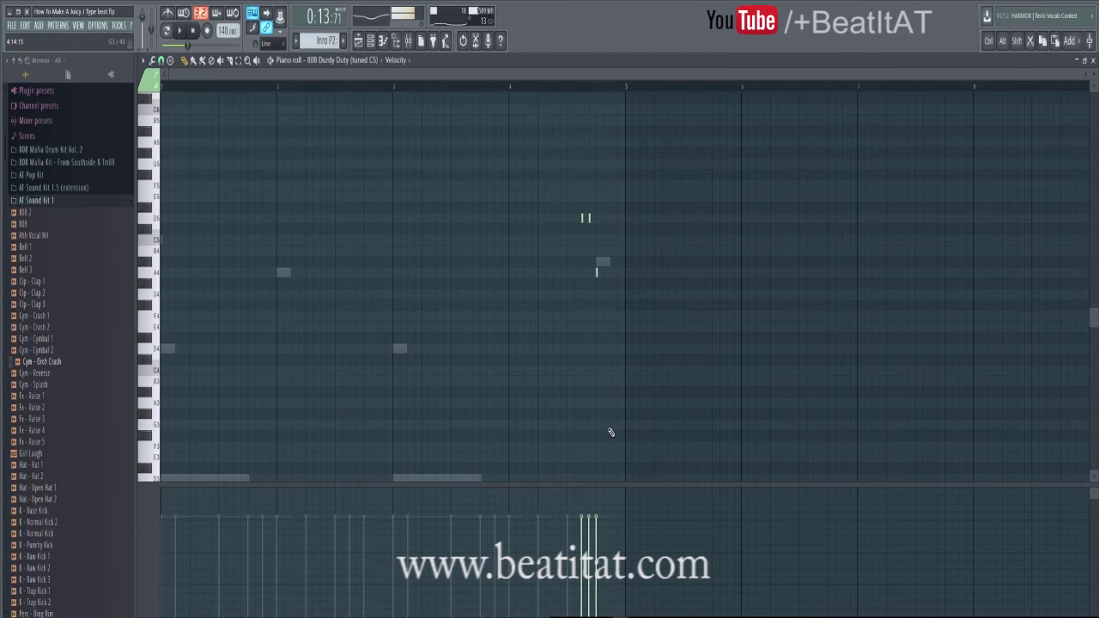
{"action": "left_click", "coordinate": [606, 409]}
{"action": "left_click_drag", "start_coordinate": [606, 399], "coordinate": [611, 407]}
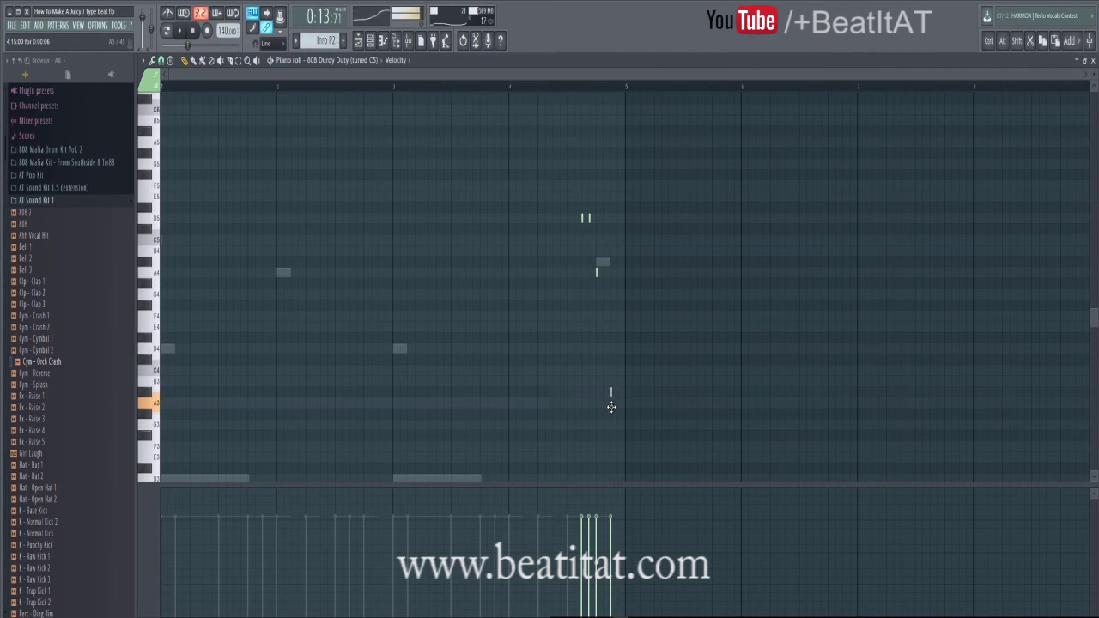
{"action": "key", "text": "F7"}
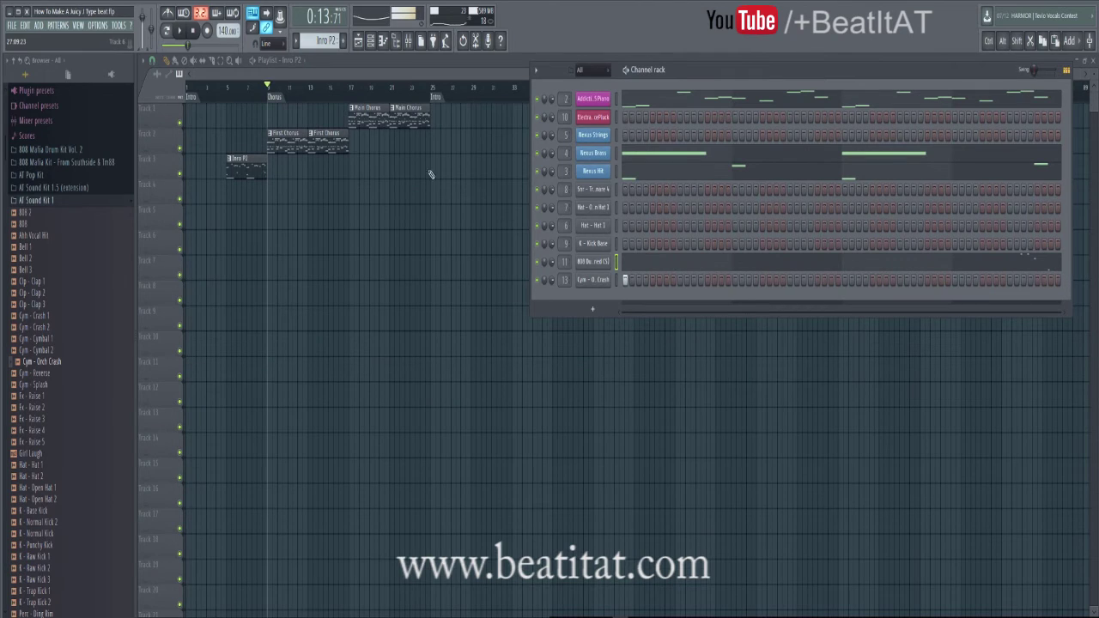
Play the arrangement from bar 7 to hear the intro lead into the first chorus
{"action": "key", "text": "F6"}
{"action": "left_click", "coordinate": [248, 90]}
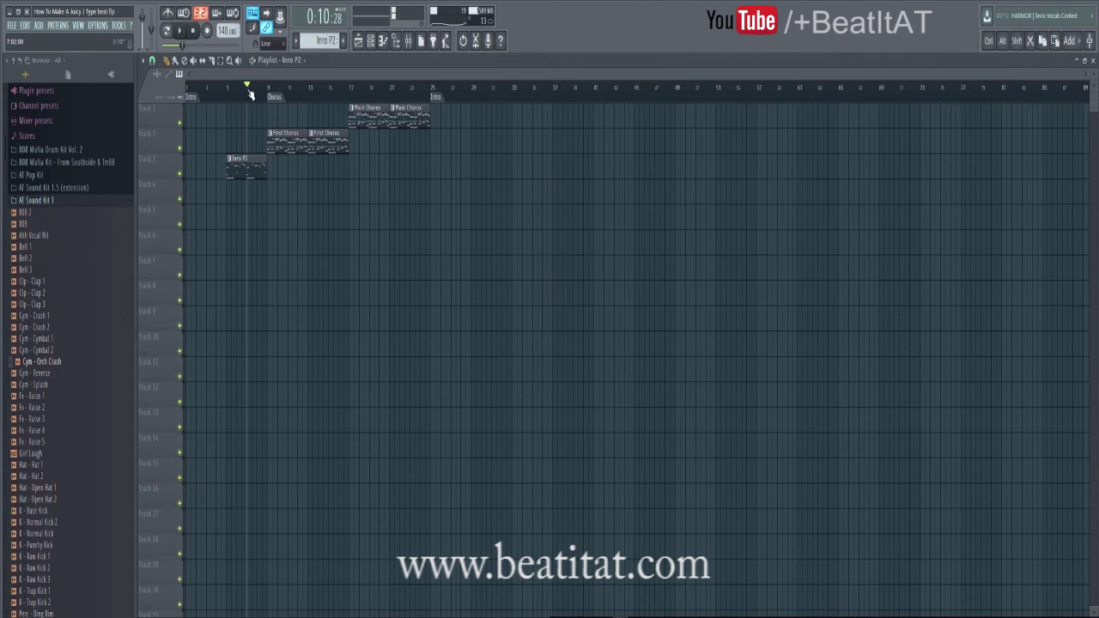
{"action": "key", "text": "space"}
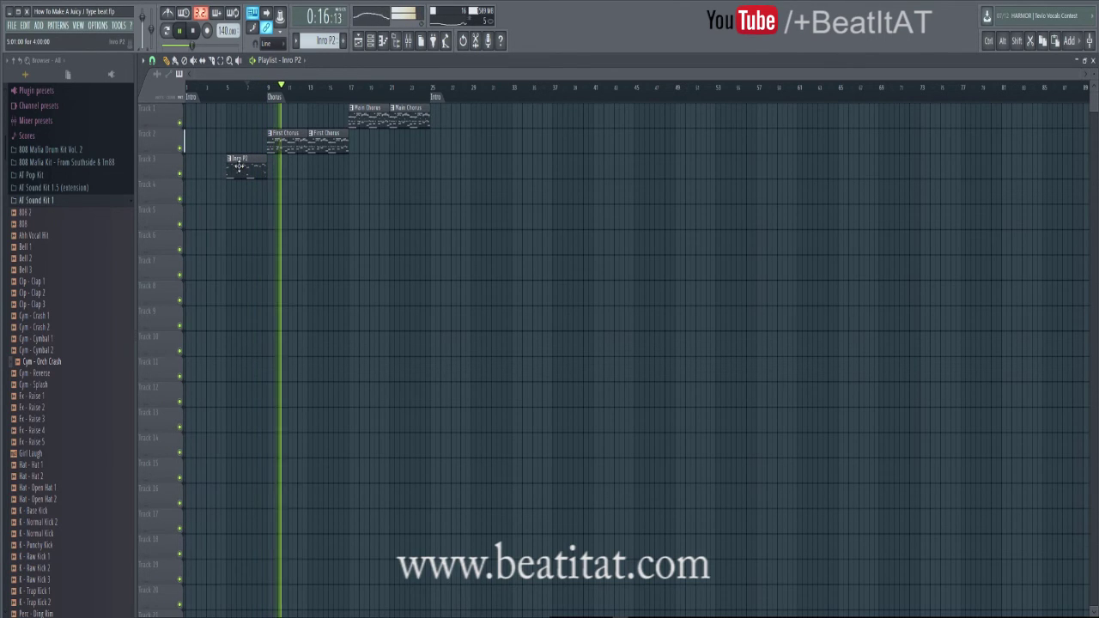
{"action": "key", "text": "space"}
Place a copy of the Inro P2 clip at bar 1 on Track 4 and make it a unique pattern
{"action": "left_click_drag", "start_coordinate": [240, 167], "coordinate": [173, 198]}
{"action": "left_click", "coordinate": [188, 185]}
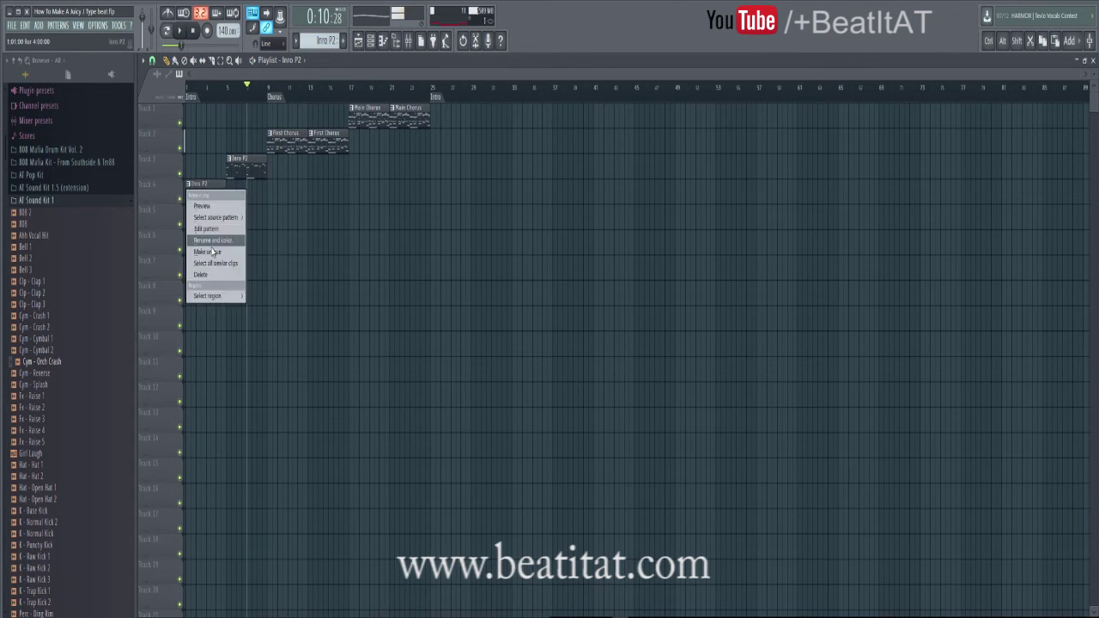
{"action": "left_click", "coordinate": [212, 252]}
Open the unique pattern at bar 1 and rename it as Intro P1
{"action": "double_click", "coordinate": [207, 199]}
{"action": "key", "text": "Escape"}
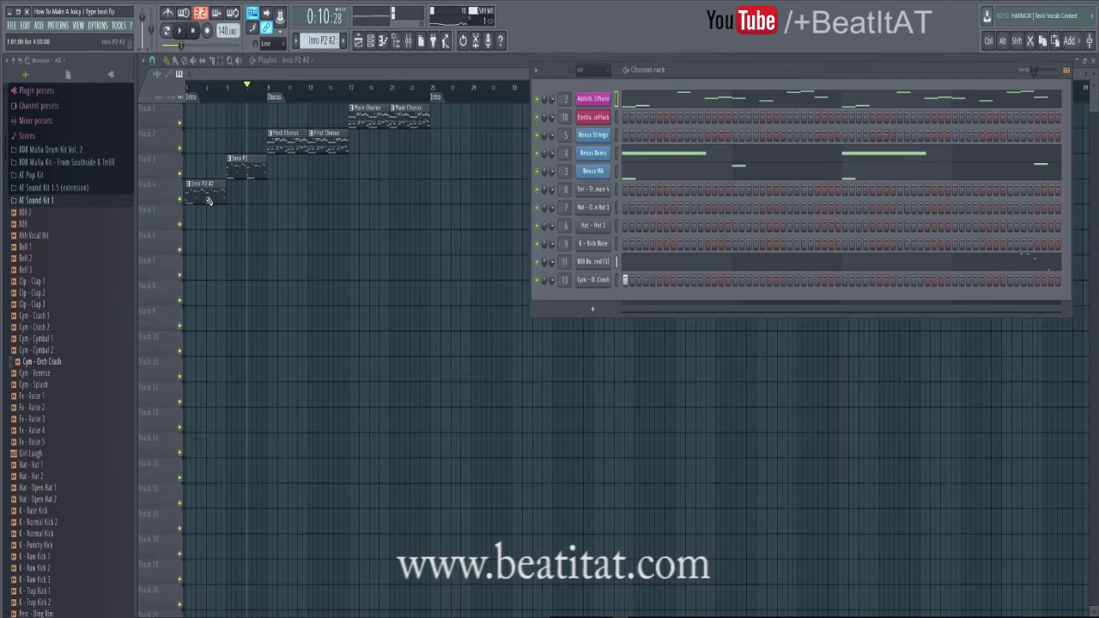
{"action": "key", "text": "F2"}
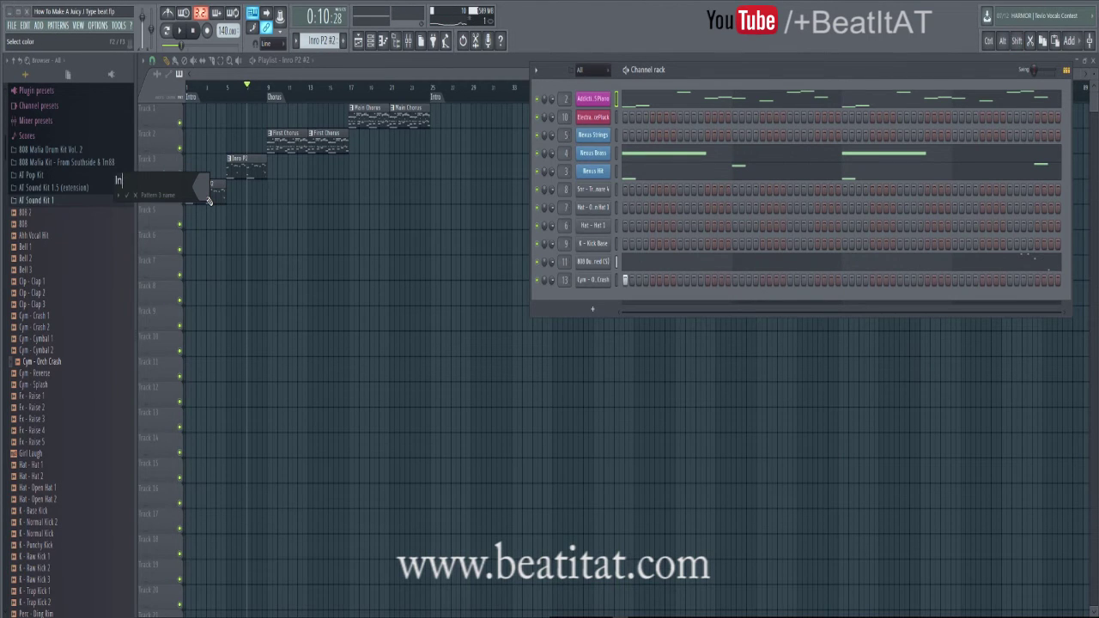
{"action": "type", "text": "Intro P1"}
{"action": "key", "text": "Return"}
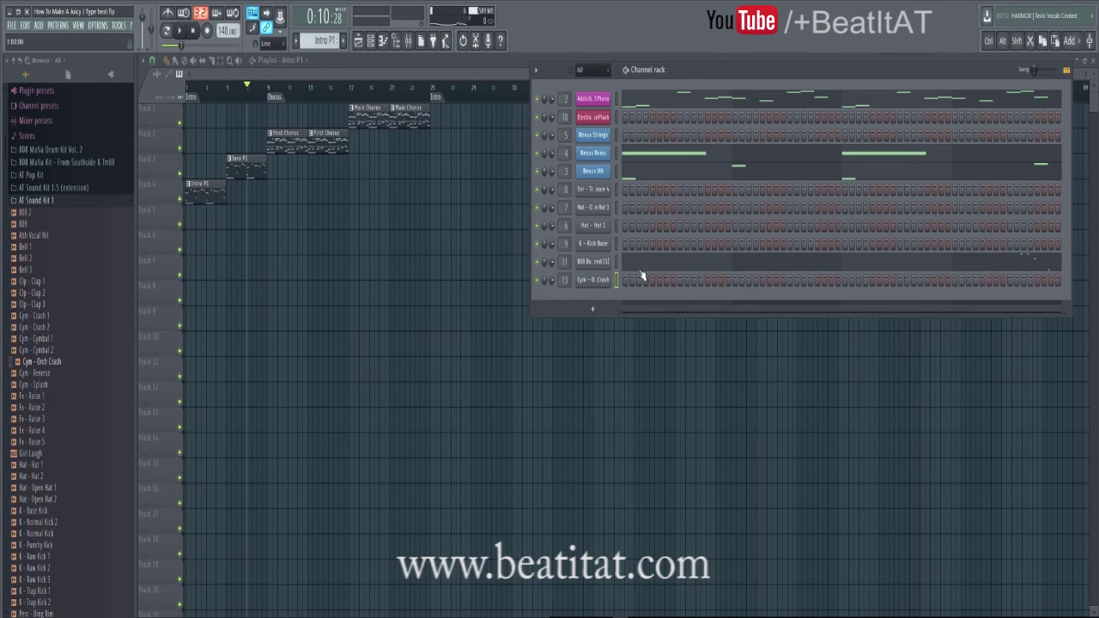
Clear the crash, 808 and Nexus Hit parts from the Intro P1 pattern
{"action": "left_click", "coordinate": [641, 267]}
{"action": "key", "text": "Escape"}
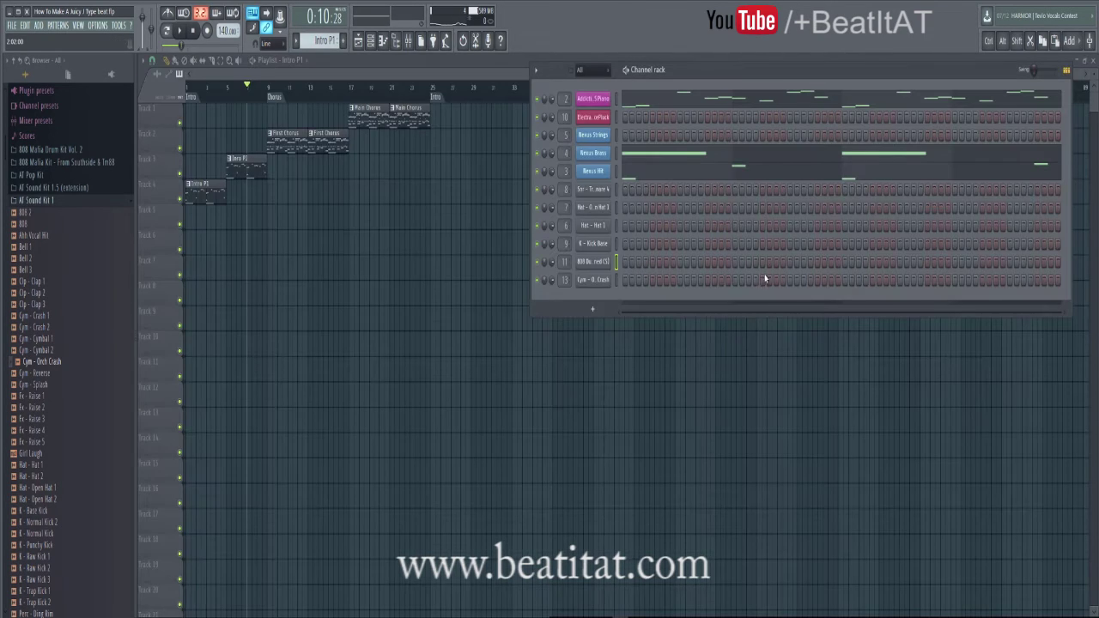
{"action": "left_click", "coordinate": [693, 171]}
{"action": "key", "text": "ctrl+x"}
{"action": "key", "text": "Escape"}
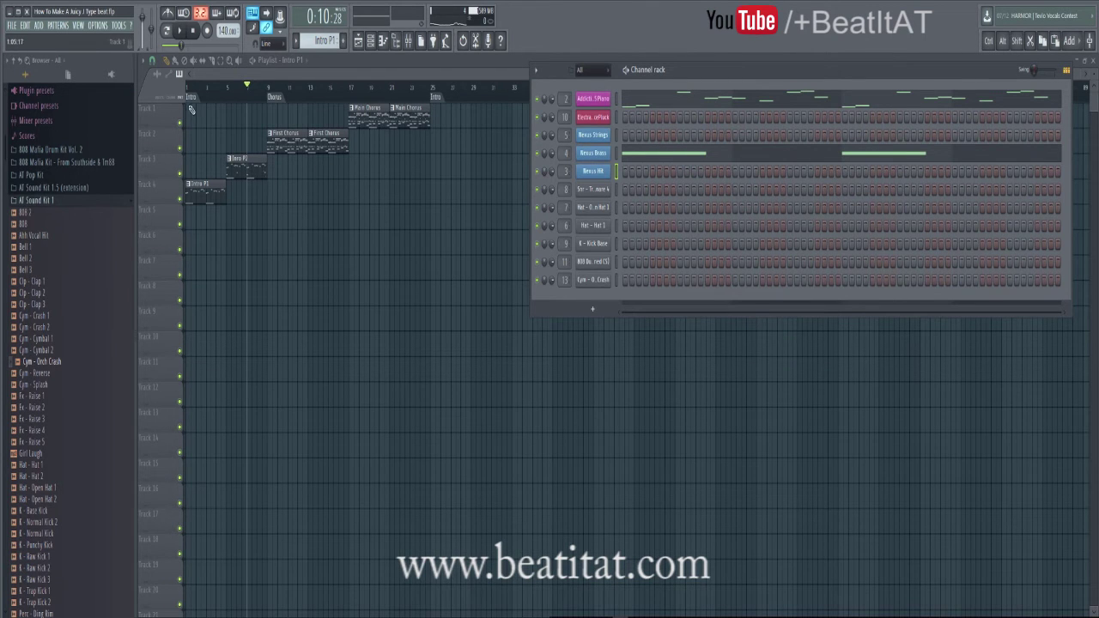
Clear the Nexus Brass notes from Intro P1 and play the arrangement from the start
{"action": "left_click", "coordinate": [634, 161]}
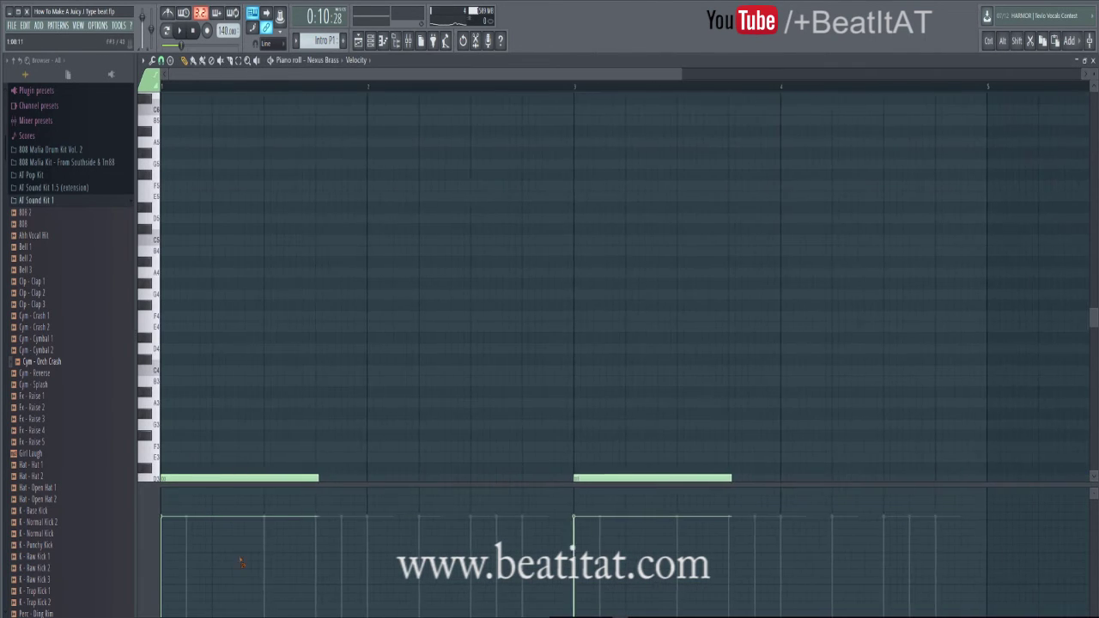
{"action": "key", "text": "ctrl+x"}
{"action": "key", "text": "Escape"}
{"action": "key", "text": "F6"}
{"action": "key", "text": "space"}
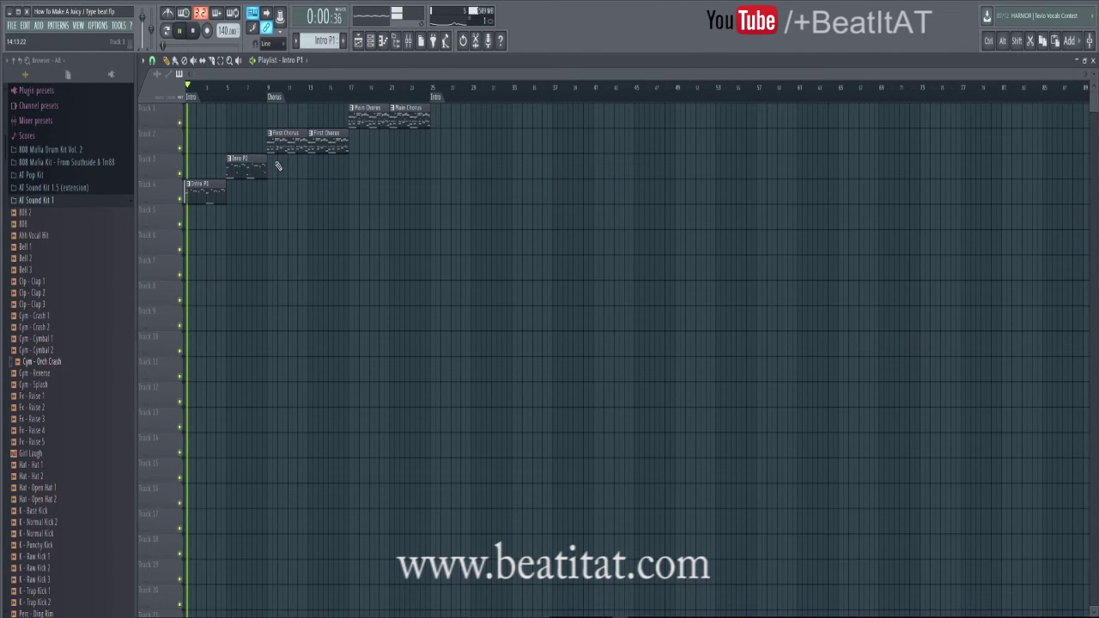
Save the project and hide the browser to widen the playlist
{"action": "left_click", "coordinate": [10, 26]}
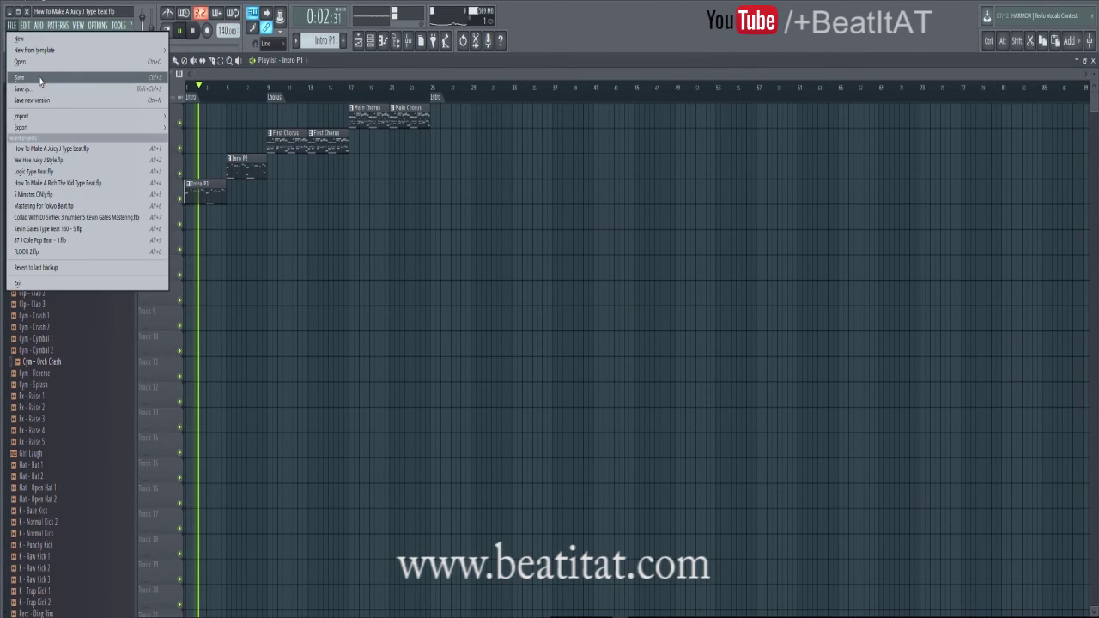
{"action": "left_click", "coordinate": [10, 26]}
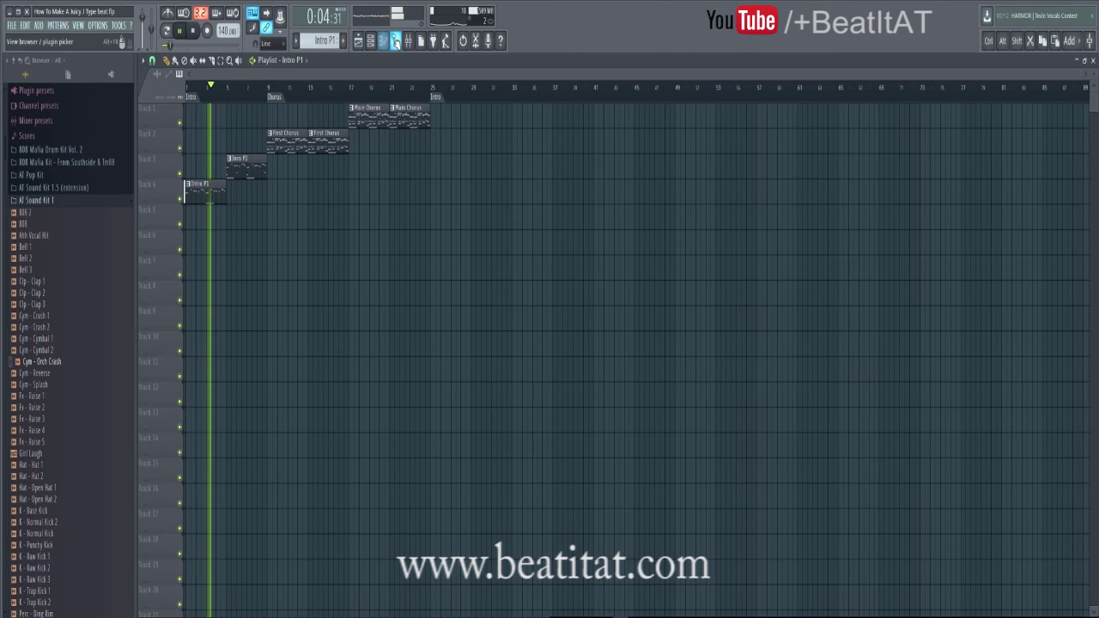
{"action": "left_click", "coordinate": [396, 42]}
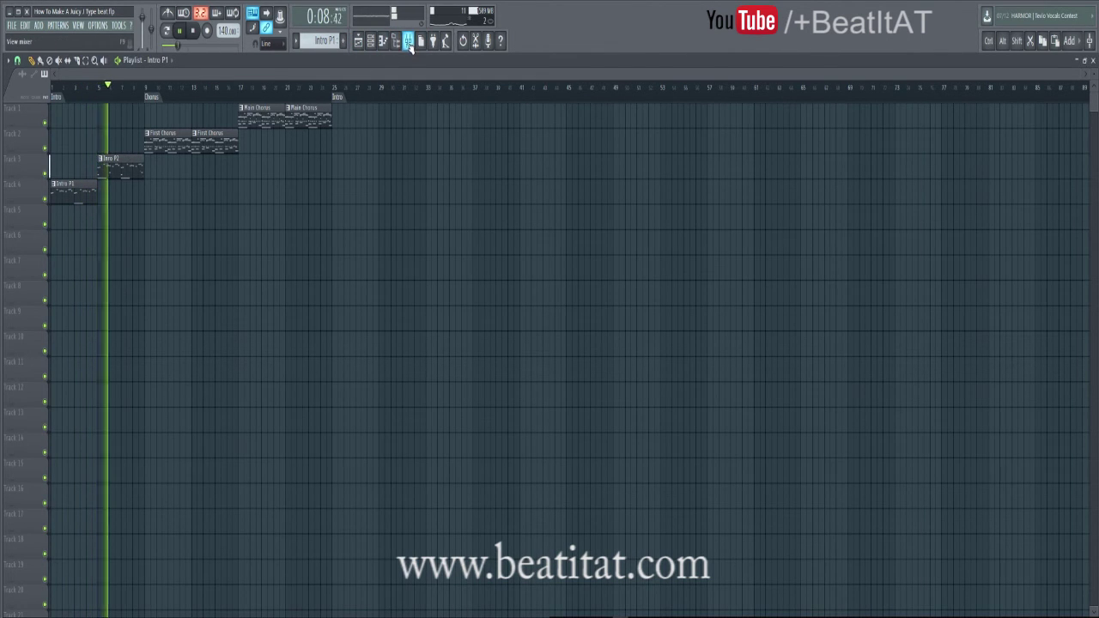
Add Fruity Parametric EQ 2 to the first effect slot of the Cym - Orch Crash mixer track
{"action": "key", "text": "F9"}
{"action": "left_click", "coordinate": [198, 283]}
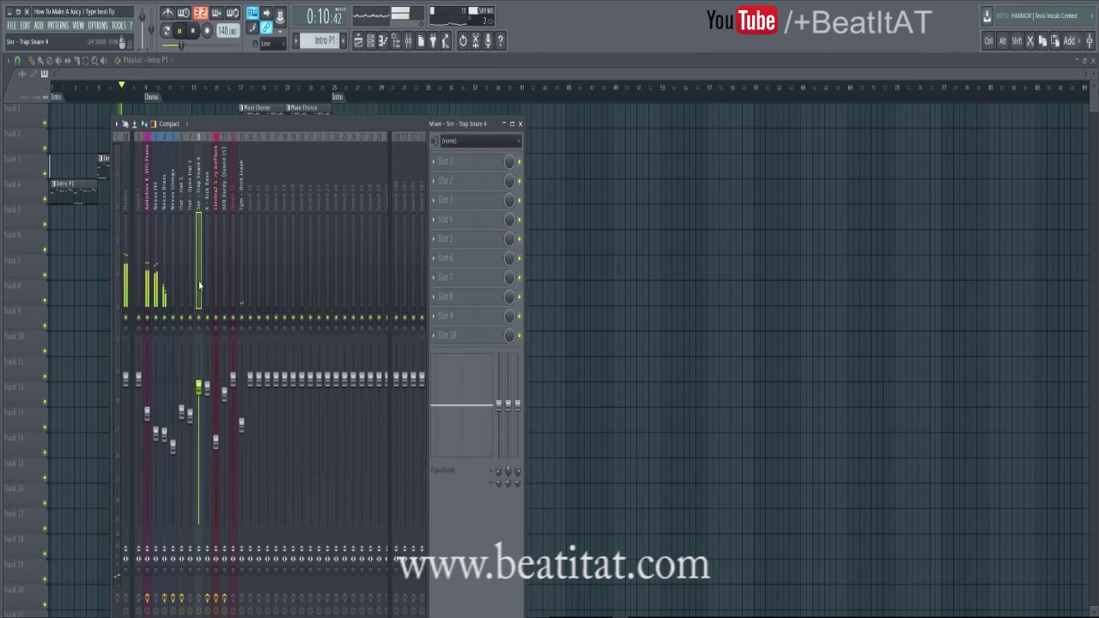
{"action": "left_click", "coordinate": [231, 260]}
{"action": "left_click", "coordinate": [239, 258]}
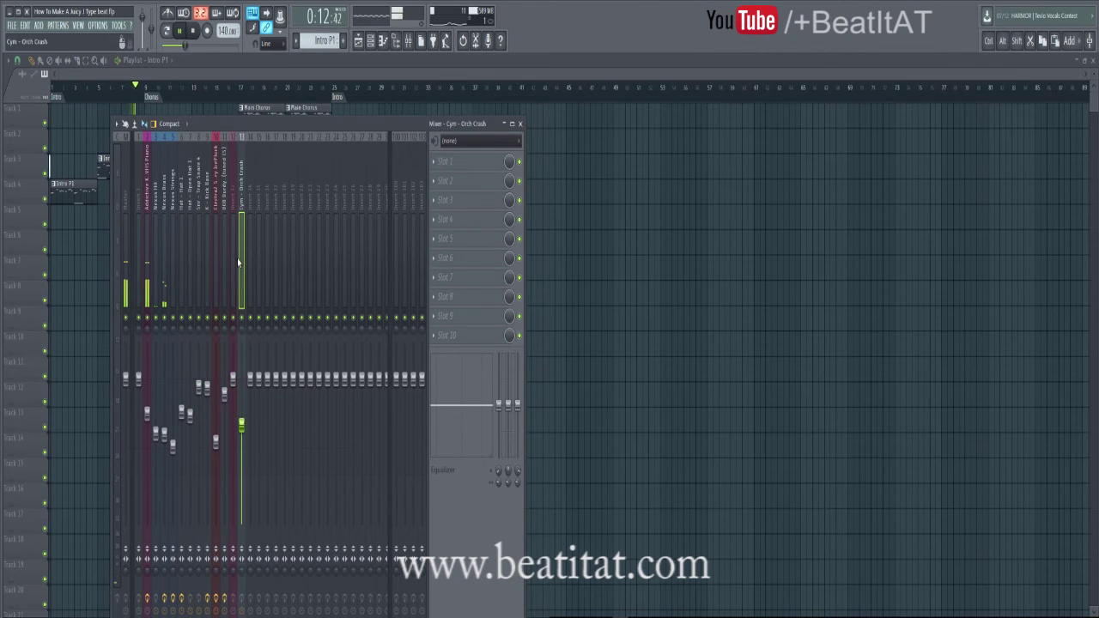
{"action": "left_click", "coordinate": [443, 162]}
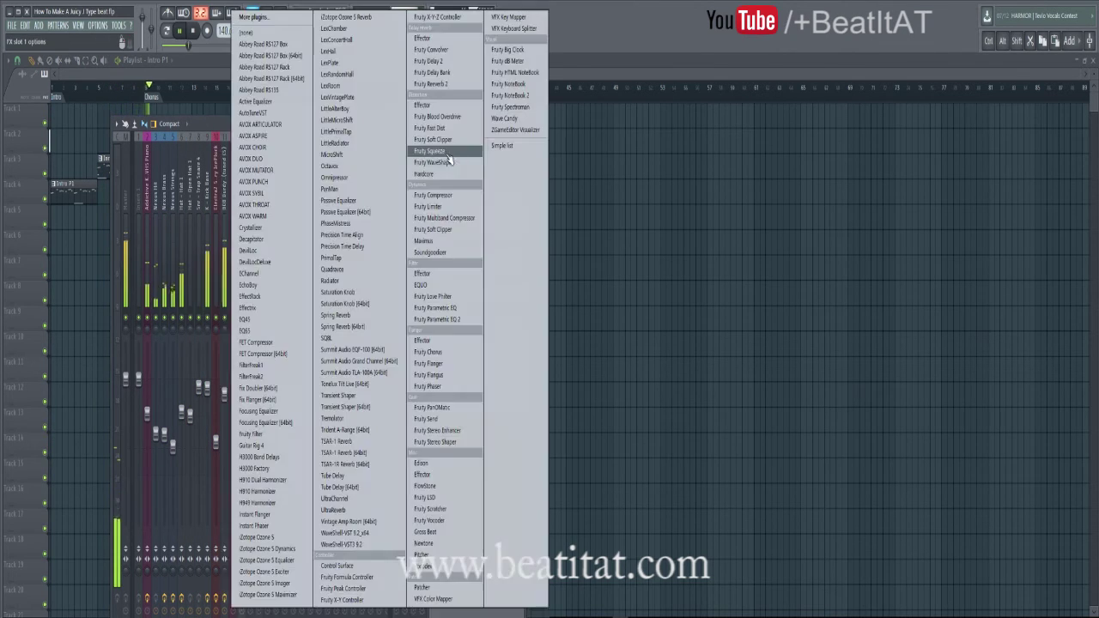
{"action": "left_click", "coordinate": [462, 320]}
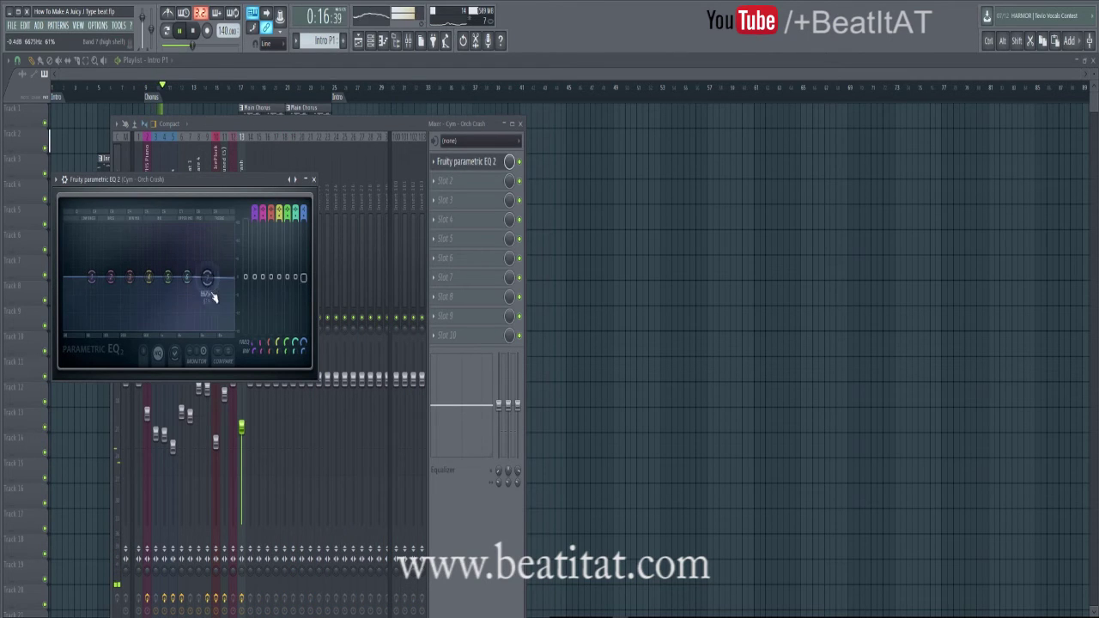
Shape the crash EQ with a high-pass on band 1, a slight band 6 boost and a slight band 7 cut
{"action": "left_click_drag", "start_coordinate": [92, 277], "coordinate": [93, 307]}
{"action": "left_click_drag", "start_coordinate": [255, 213], "coordinate": [255, 227]}
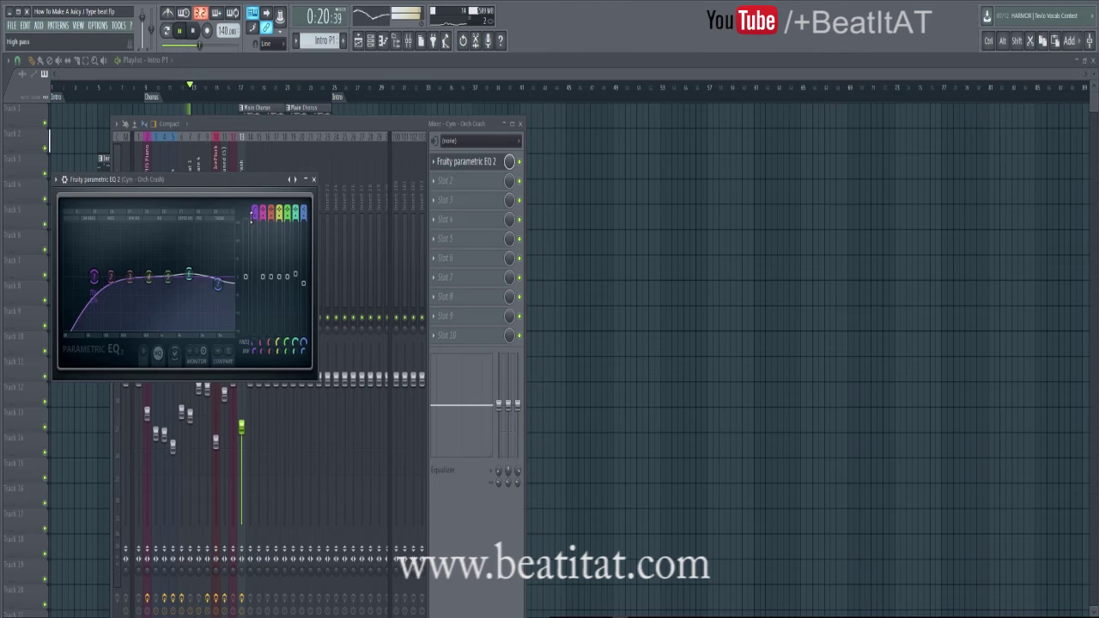
{"action": "left_click_drag", "start_coordinate": [106, 283], "coordinate": [159, 276]}
{"action": "left_click", "coordinate": [313, 180]}
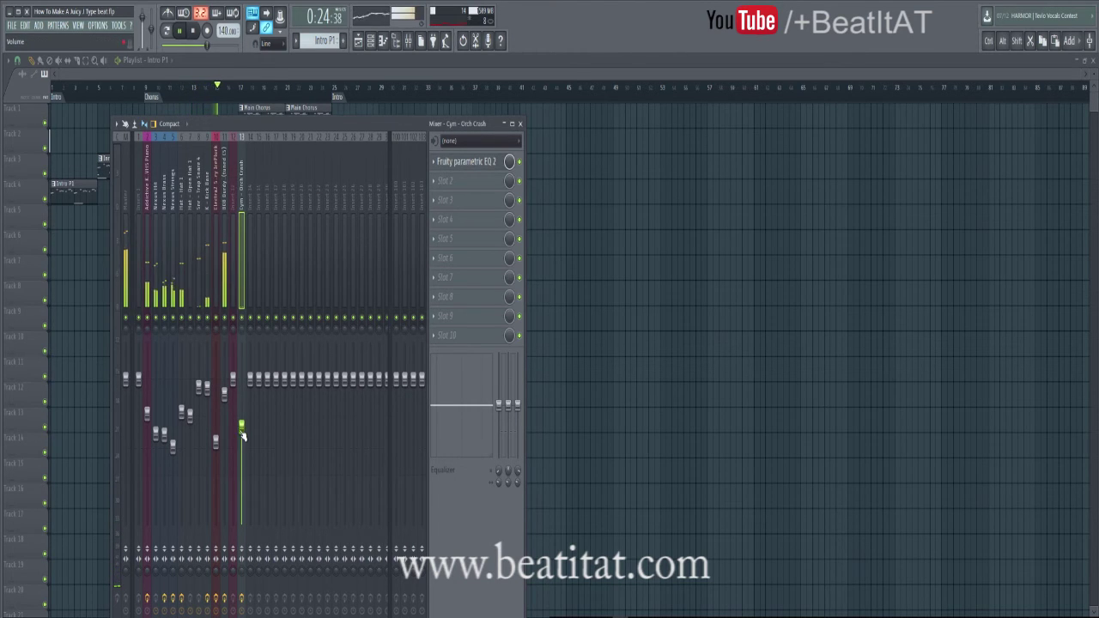
Lower the Hat 1 mixer level slightly and add Fruity Parametric EQ 2 to the Snr - Trap Snare 4 track
{"action": "left_click_drag", "start_coordinate": [181, 415], "coordinate": [183, 435]}
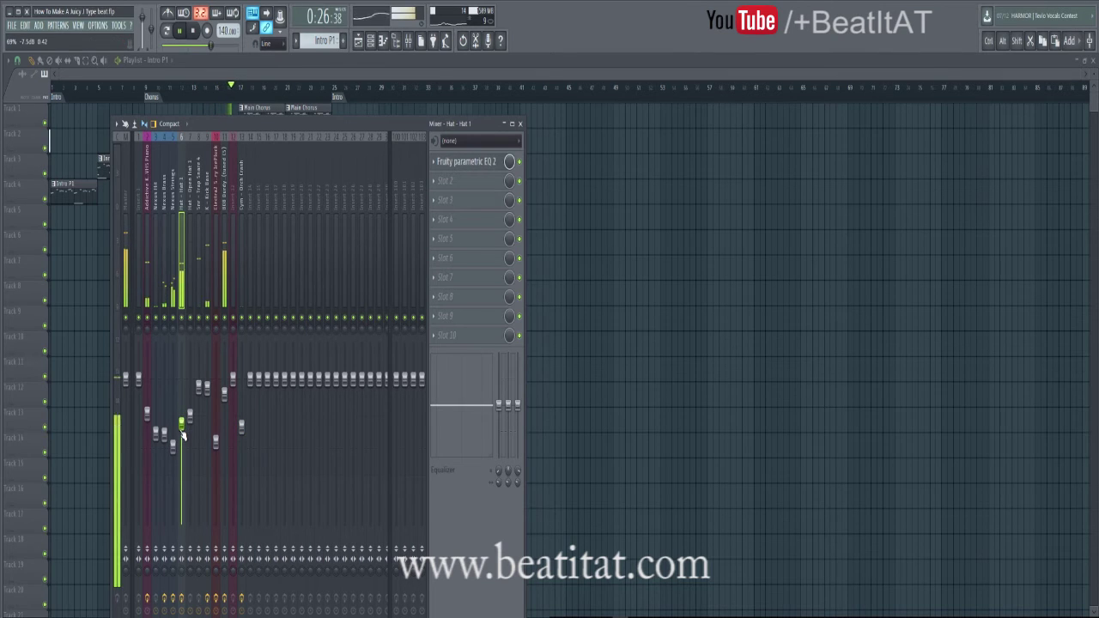
{"action": "left_click", "coordinate": [216, 283]}
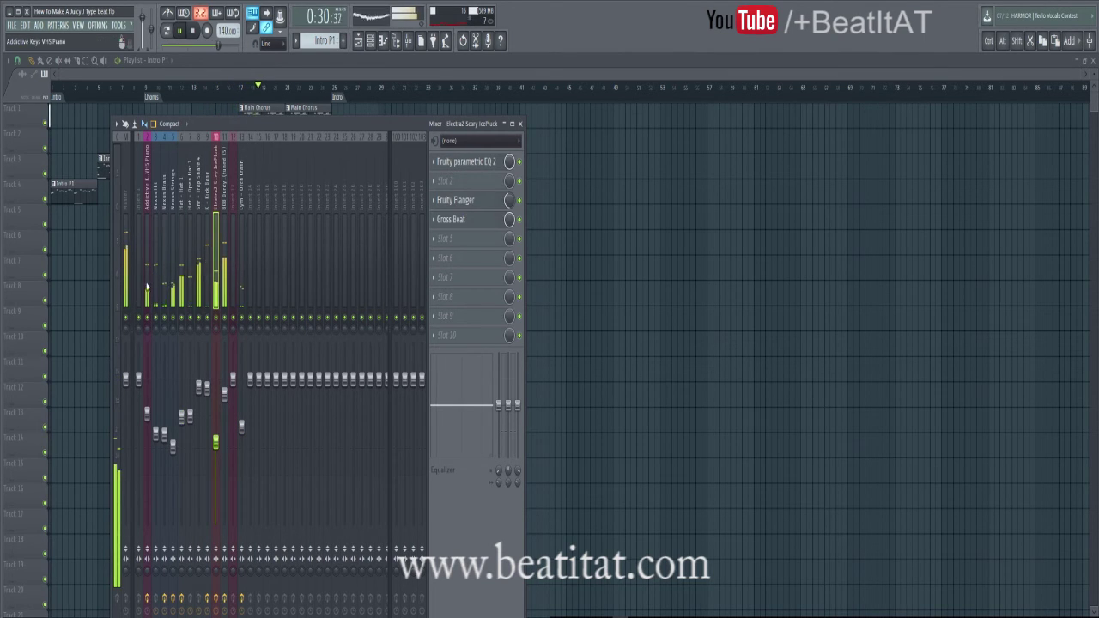
{"action": "left_click", "coordinate": [200, 252]}
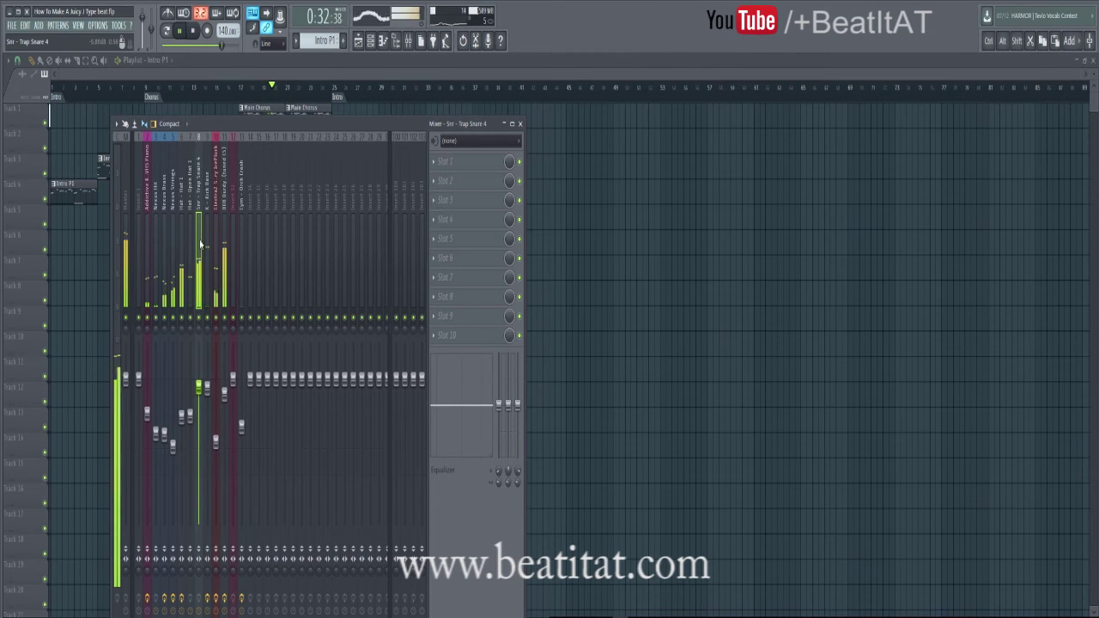
{"action": "left_click", "coordinate": [472, 163]}
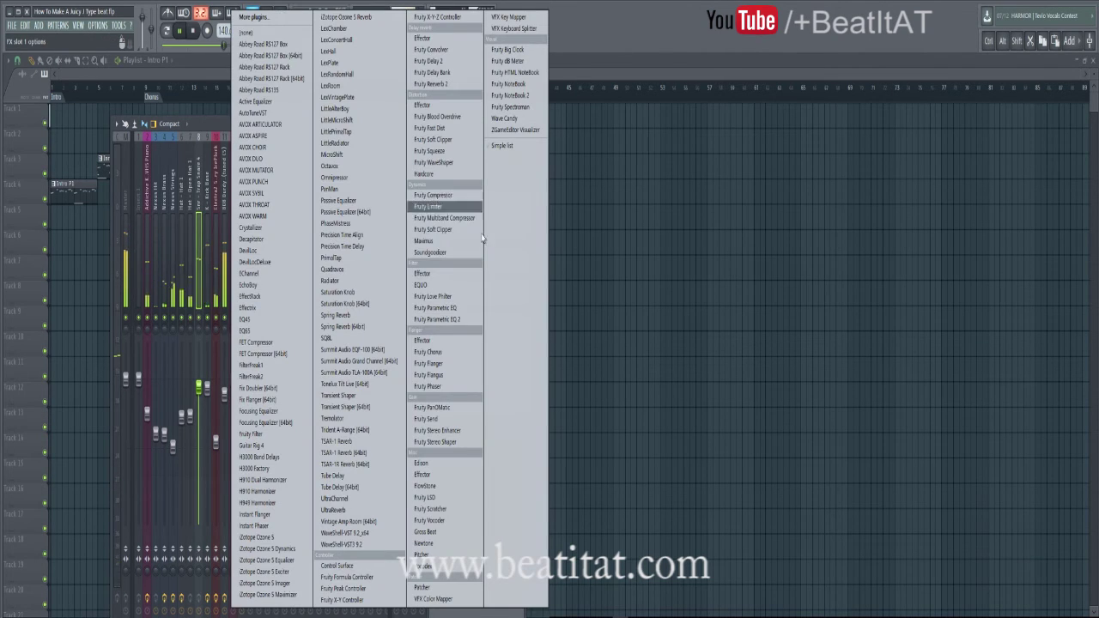
{"action": "left_click", "coordinate": [456, 319]}
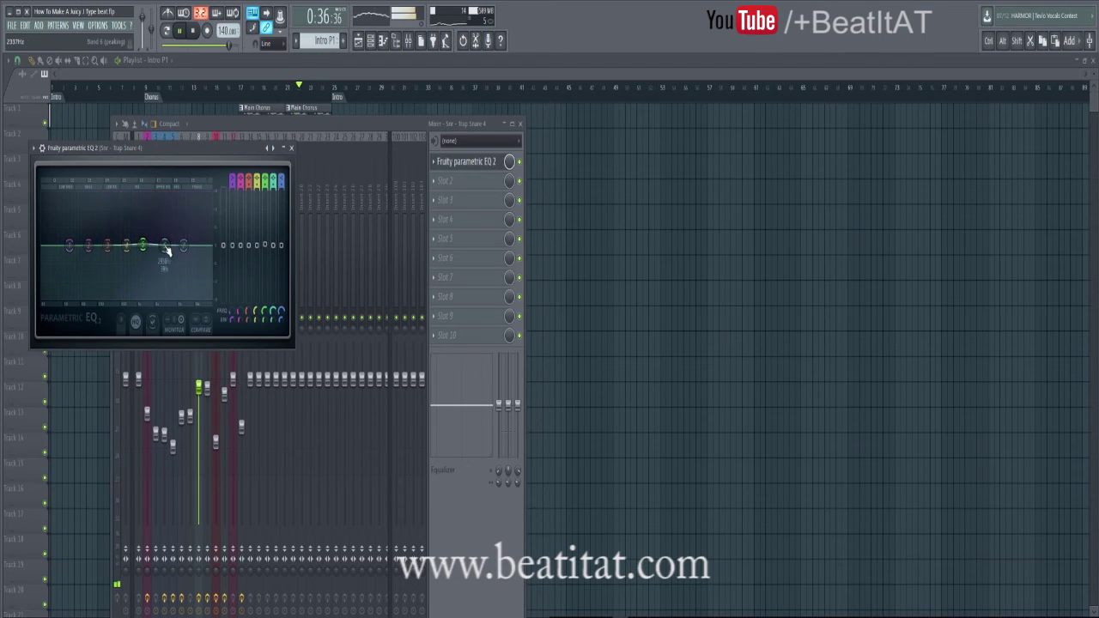
Shape the snare EQ with a high-pass on band 1, a band 6 boost and a slight band 7 cut
{"action": "left_click_drag", "start_coordinate": [166, 247], "coordinate": [220, 272]}
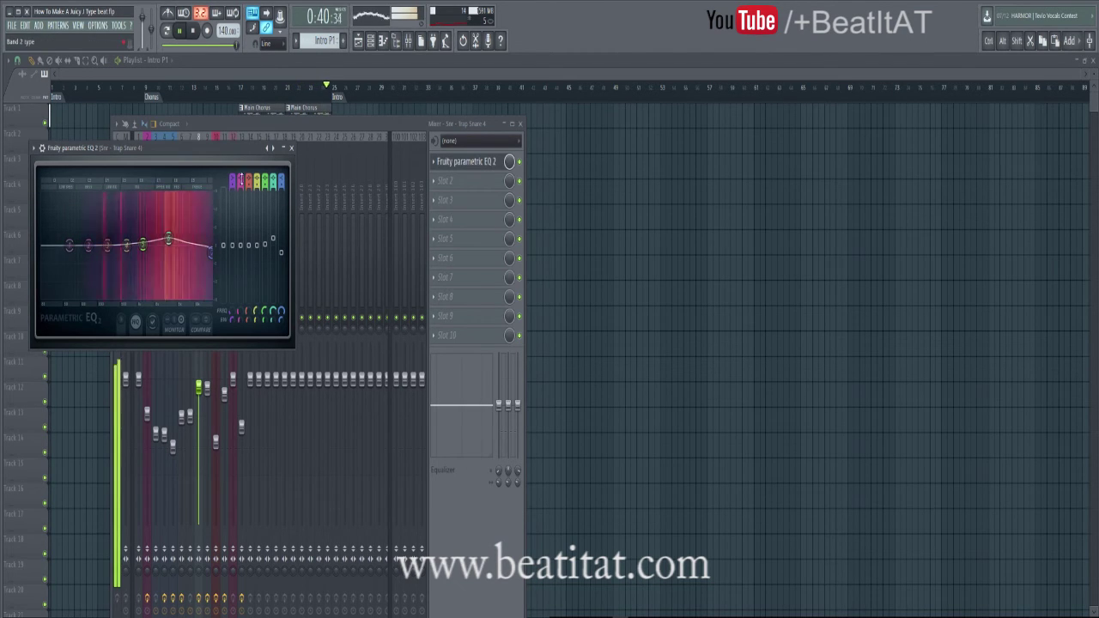
{"action": "left_click_drag", "start_coordinate": [232, 180], "coordinate": [232, 200]}
{"action": "left_click_drag", "start_coordinate": [70, 247], "coordinate": [104, 252]}
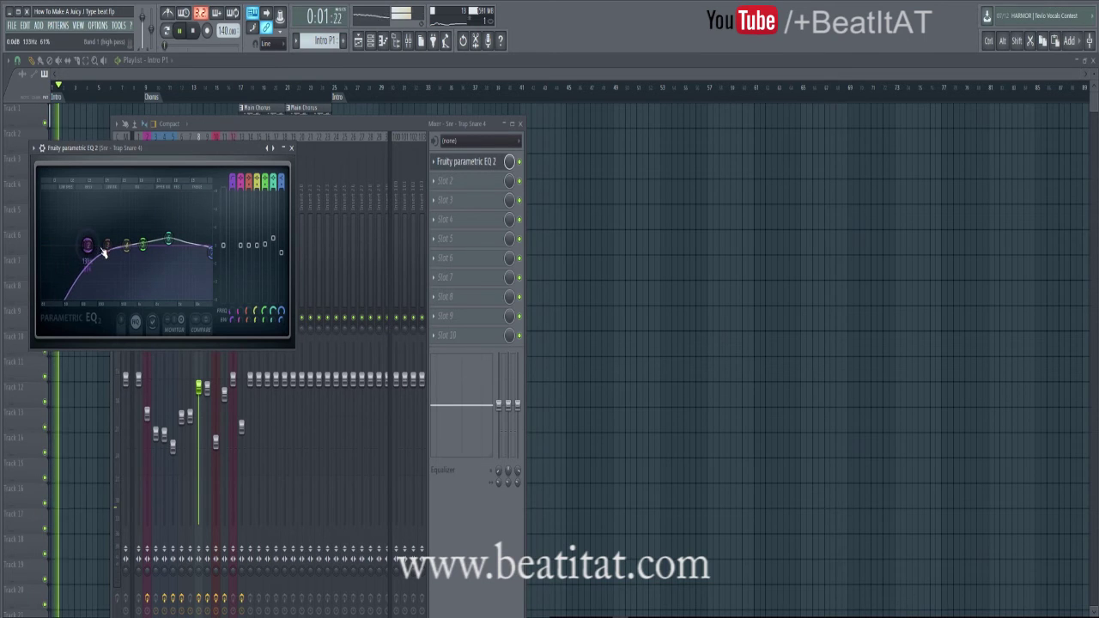
{"action": "left_click", "coordinate": [291, 148]}
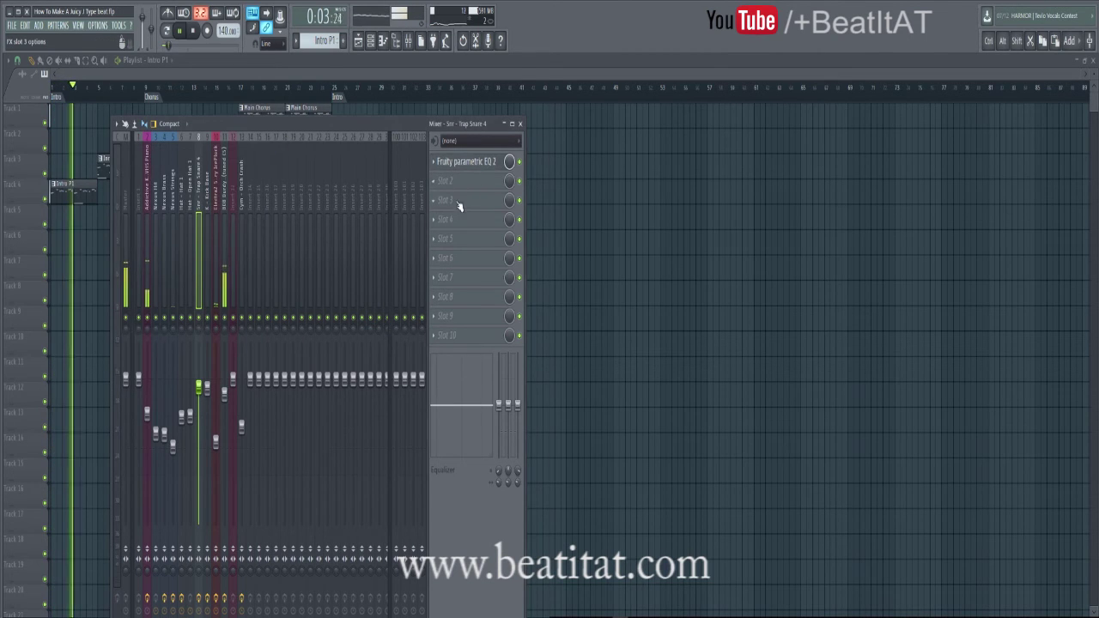
Add Fruity Reeverb 2 to slot 3 of the Trap Snare 4 track, adjusting its room size and reducing its mix level to about 39%
{"action": "left_click", "coordinate": [459, 206]}
{"action": "left_click", "coordinate": [445, 137]}
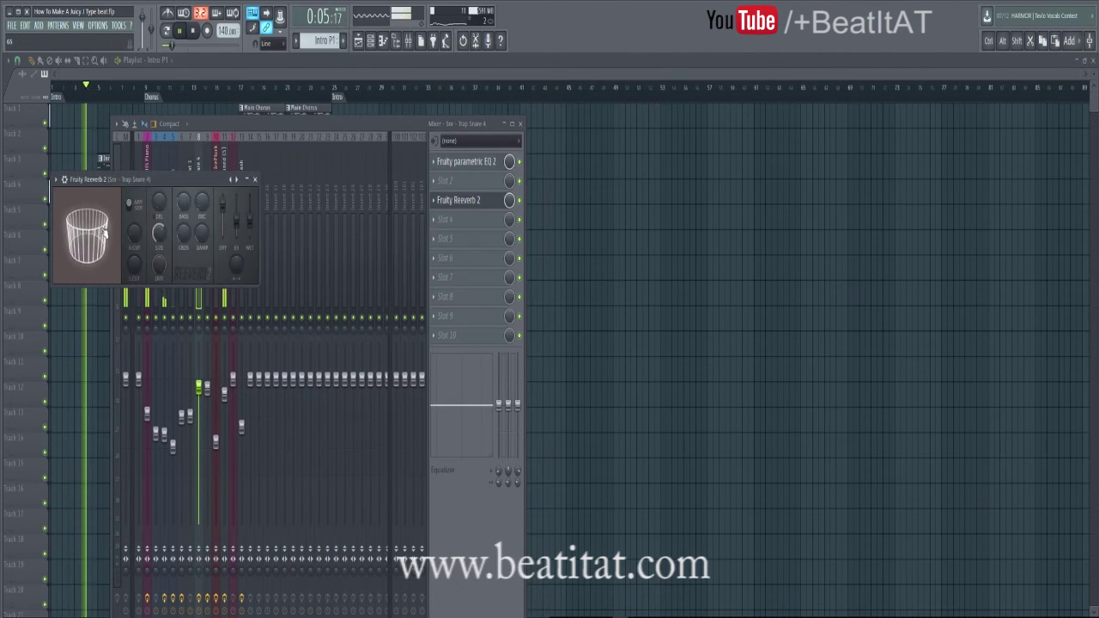
{"action": "left_click_drag", "start_coordinate": [104, 232], "coordinate": [111, 238]}
{"action": "left_click_drag", "start_coordinate": [510, 200], "coordinate": [489, 308]}
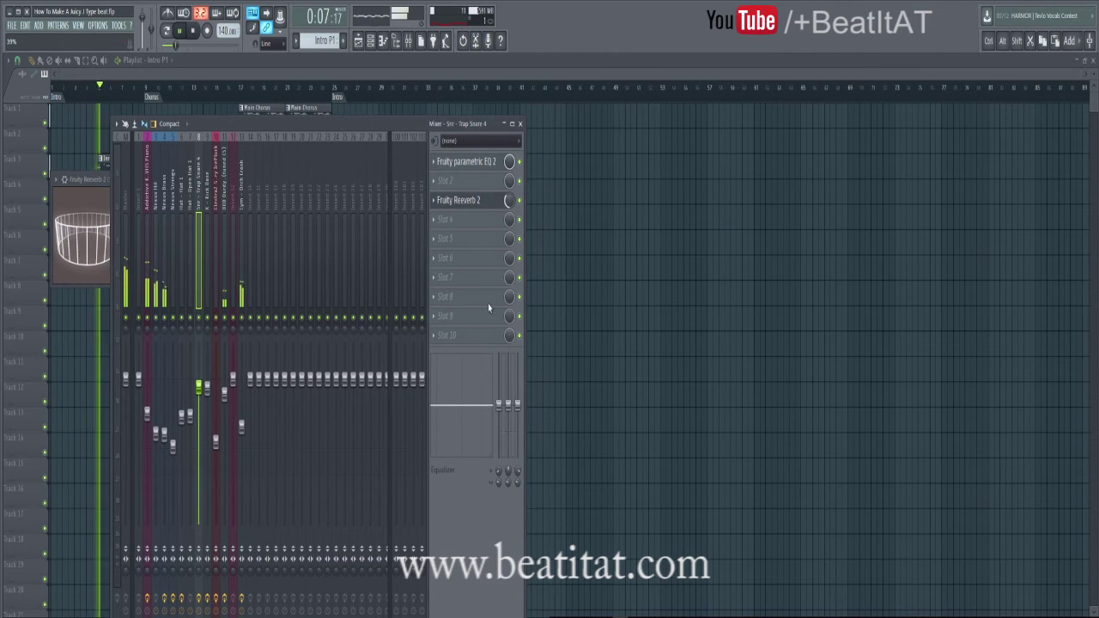
{"action": "right_click", "coordinate": [608, 228]}
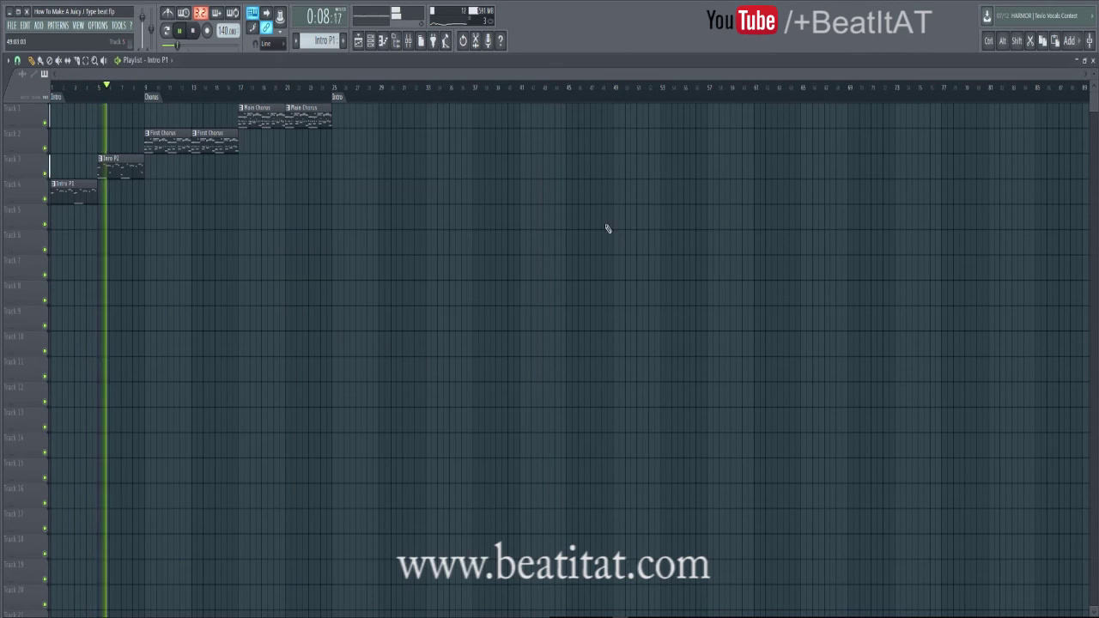
Play from the Chorus marker and raise the snare reverb's wet level to 75%
{"action": "left_click", "coordinate": [150, 97]}
{"action": "left_click", "coordinate": [408, 41]}
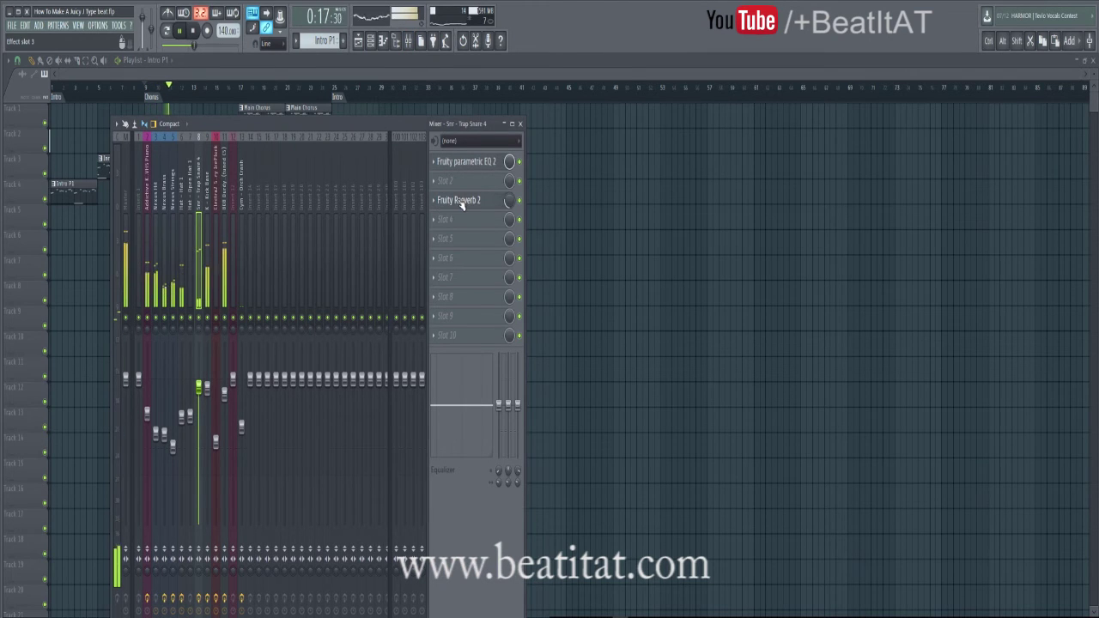
{"action": "left_click", "coordinate": [461, 200]}
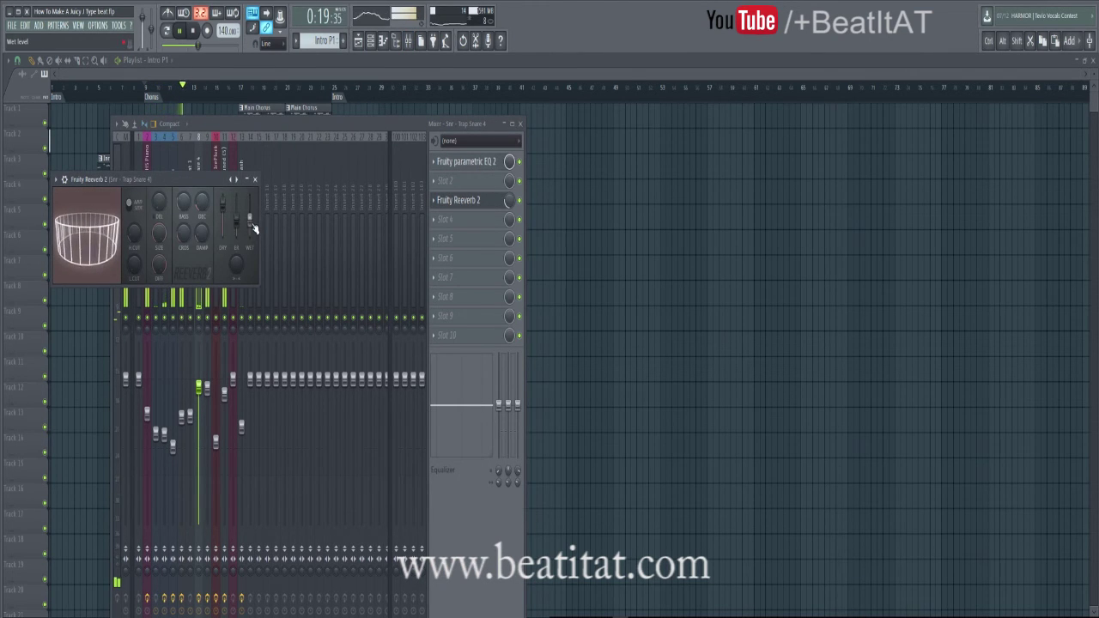
{"action": "left_click_drag", "start_coordinate": [254, 227], "coordinate": [259, 209]}
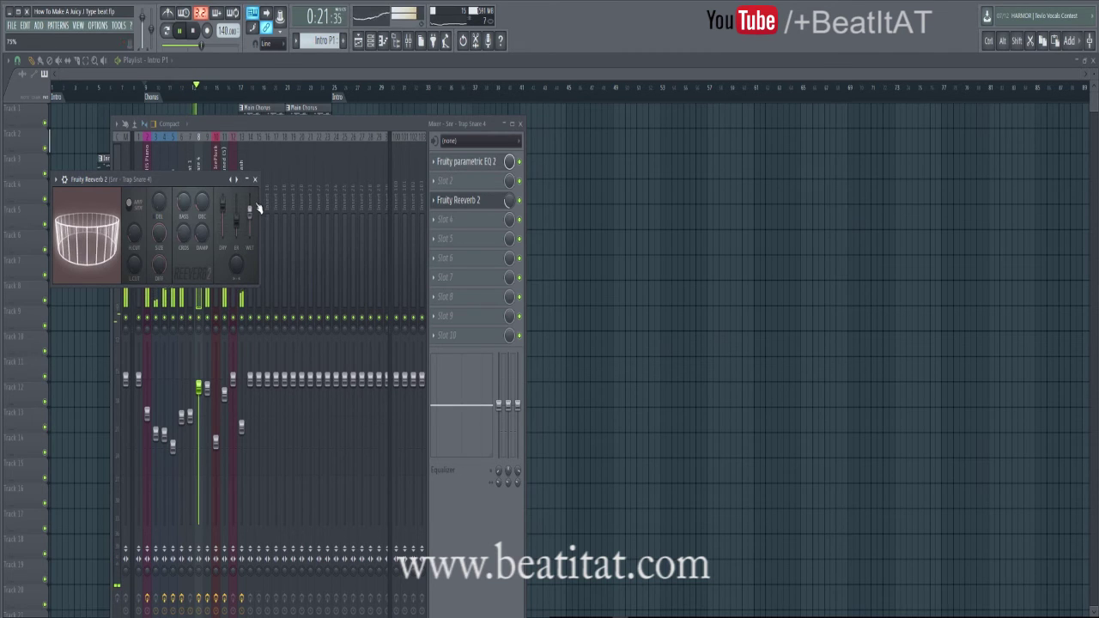
{"action": "left_click", "coordinate": [254, 179]}
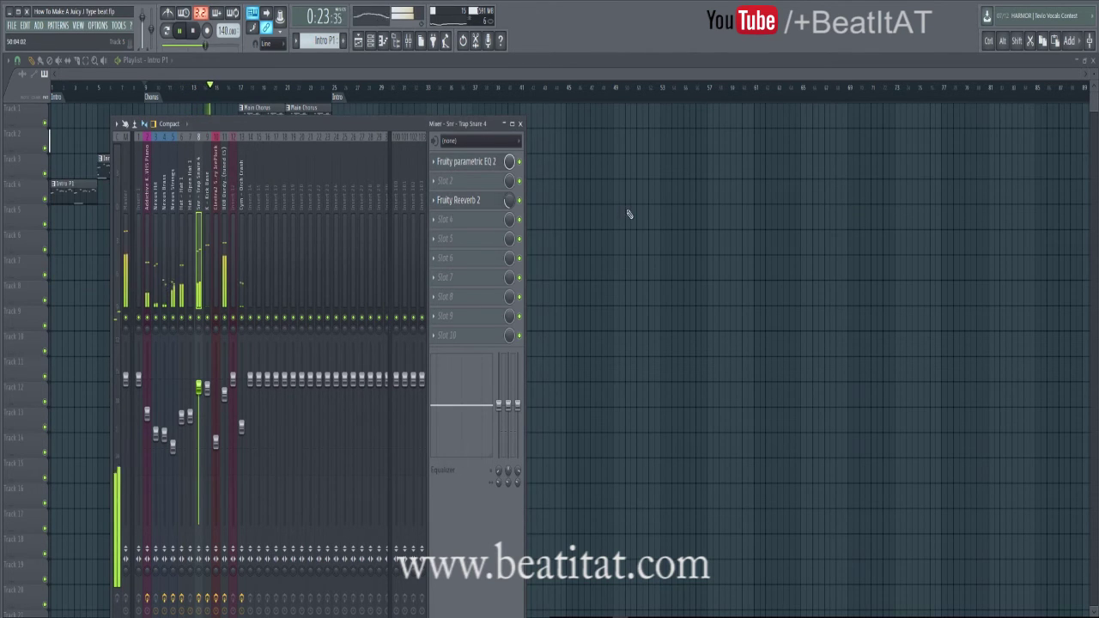
{"action": "key", "text": "F9"}
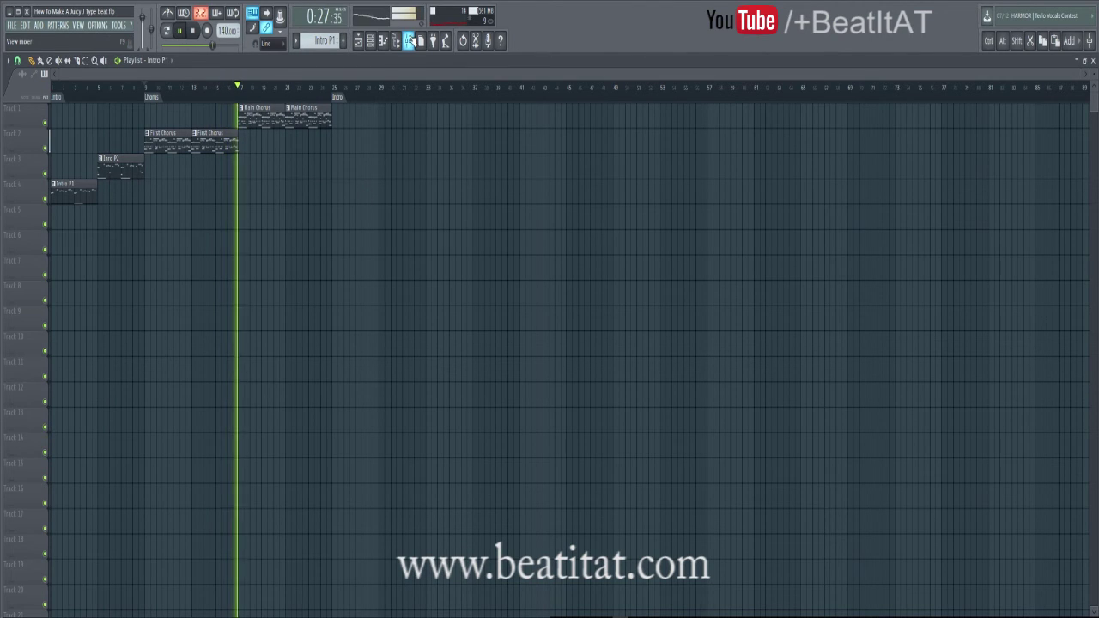
Rebalance the mixer by lowering Trap Snare 4, the 808 to about 86% and the IcePluck to about 54%, and slightly raising the kick
{"action": "left_click", "coordinate": [409, 40]}
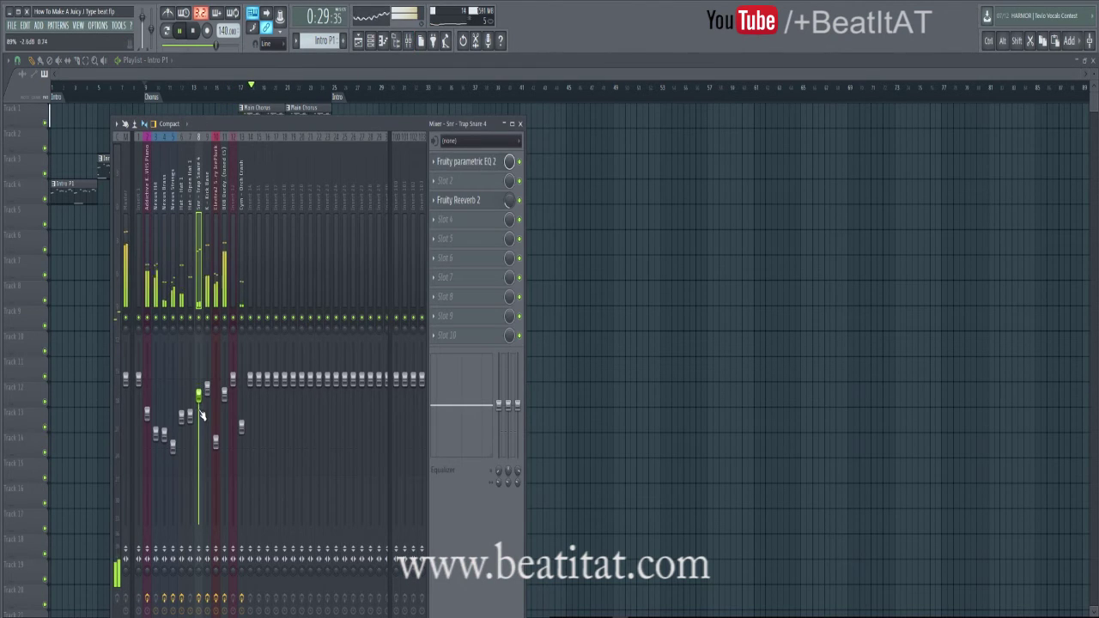
{"action": "left_click_drag", "start_coordinate": [200, 412], "coordinate": [224, 413]}
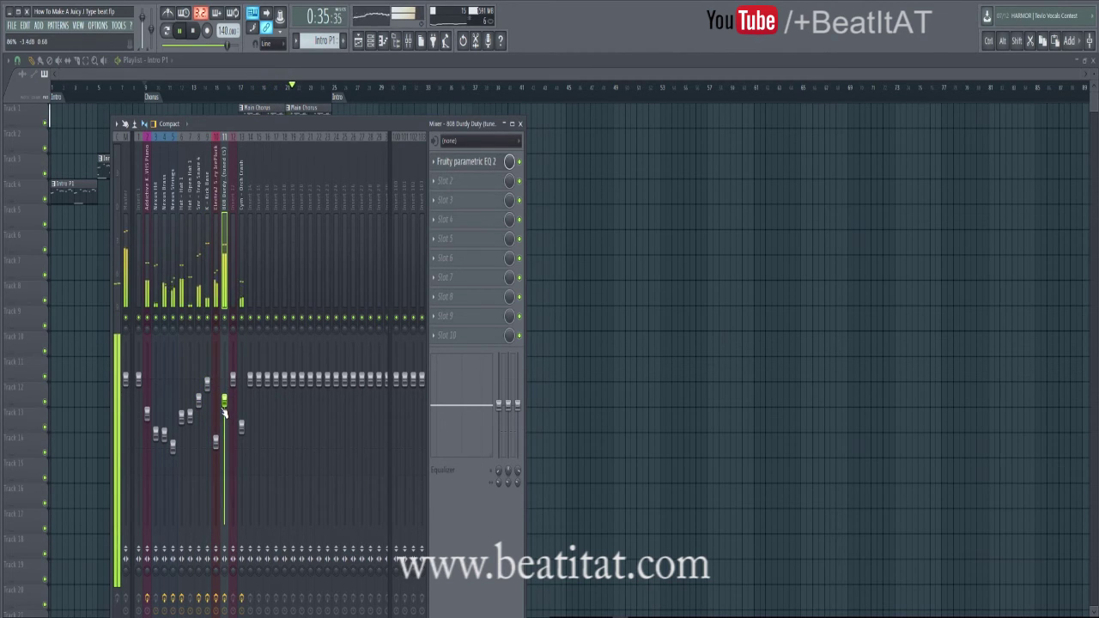
{"action": "left_click", "coordinate": [208, 387]}
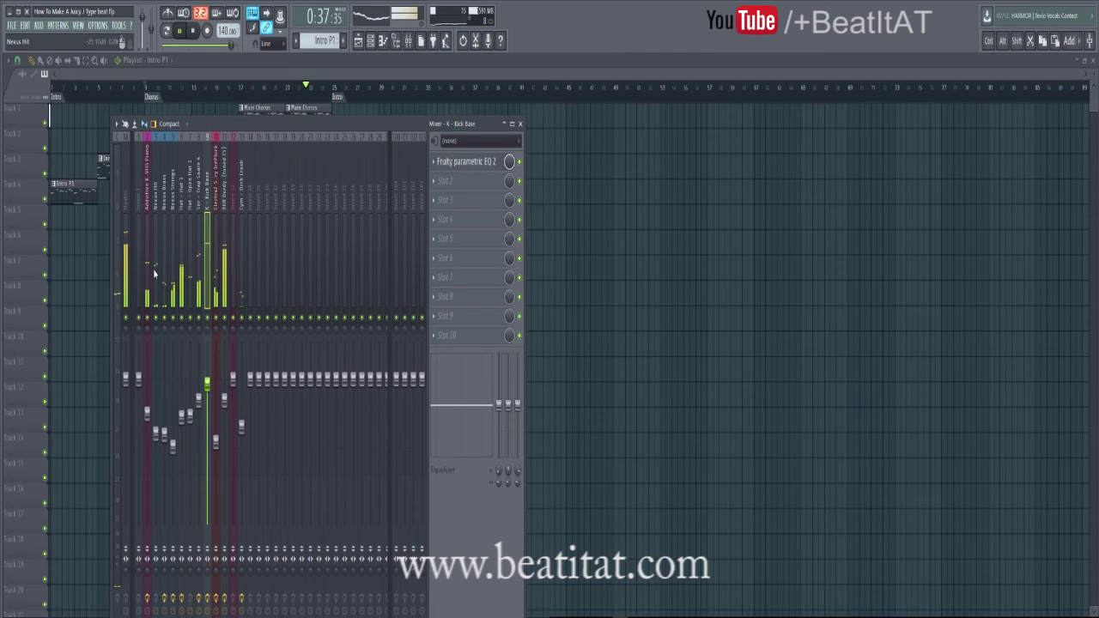
{"action": "left_click", "coordinate": [216, 455]}
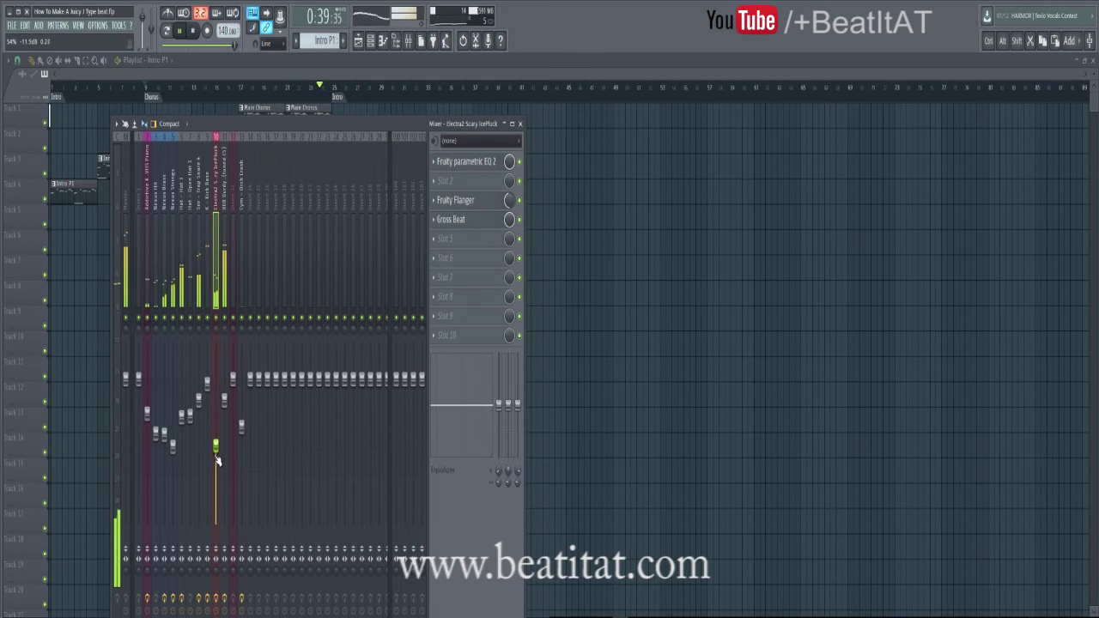
{"action": "left_click", "coordinate": [520, 124]}
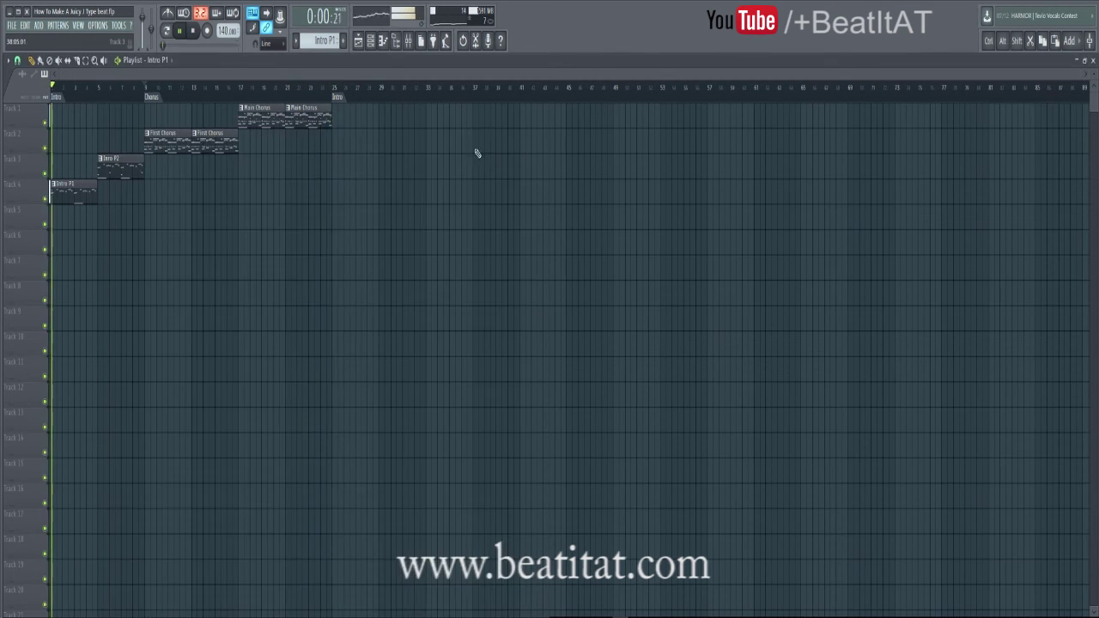
Stop playback, then place a First Chorus clip at bar 25 on Track 5 and make it a unique pattern
{"action": "key", "text": "space"}
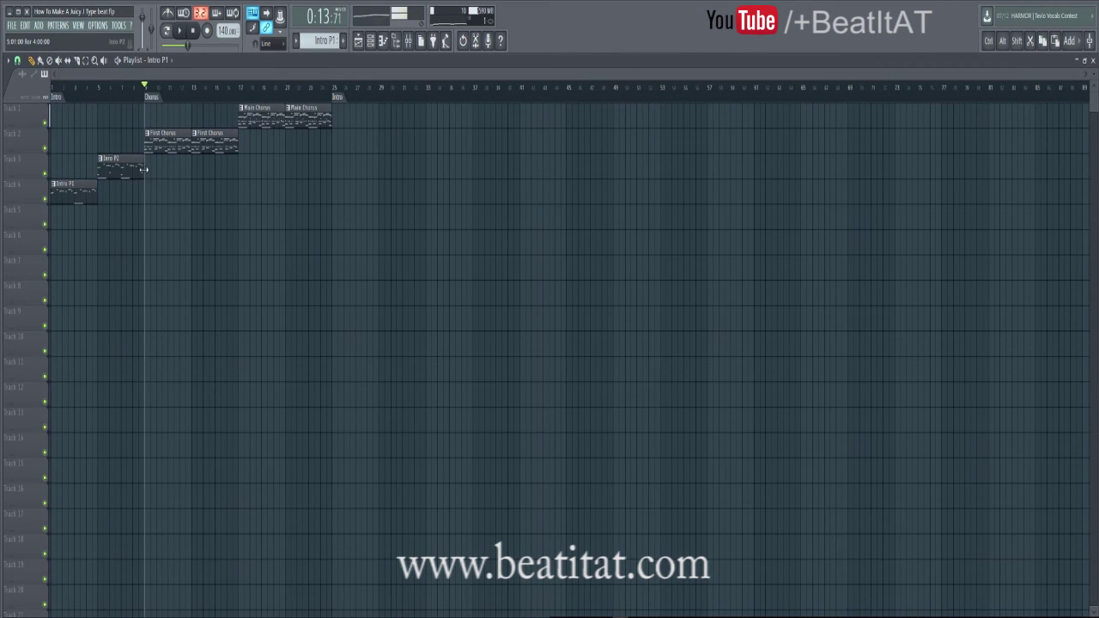
{"action": "left_click", "coordinate": [330, 225]}
{"action": "left_click", "coordinate": [335, 210]}
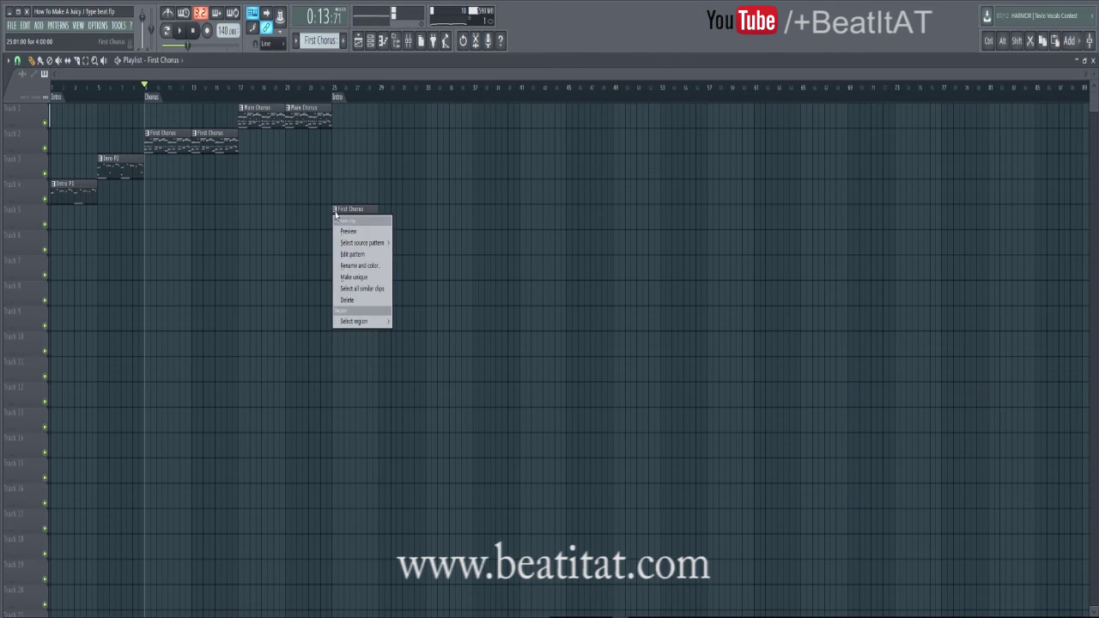
{"action": "left_click", "coordinate": [361, 279]}
Open the First Chorus #2 pattern and clear its Nexus Strings notes
{"action": "double_click", "coordinate": [349, 217]}
{"action": "key", "text": "F7"}
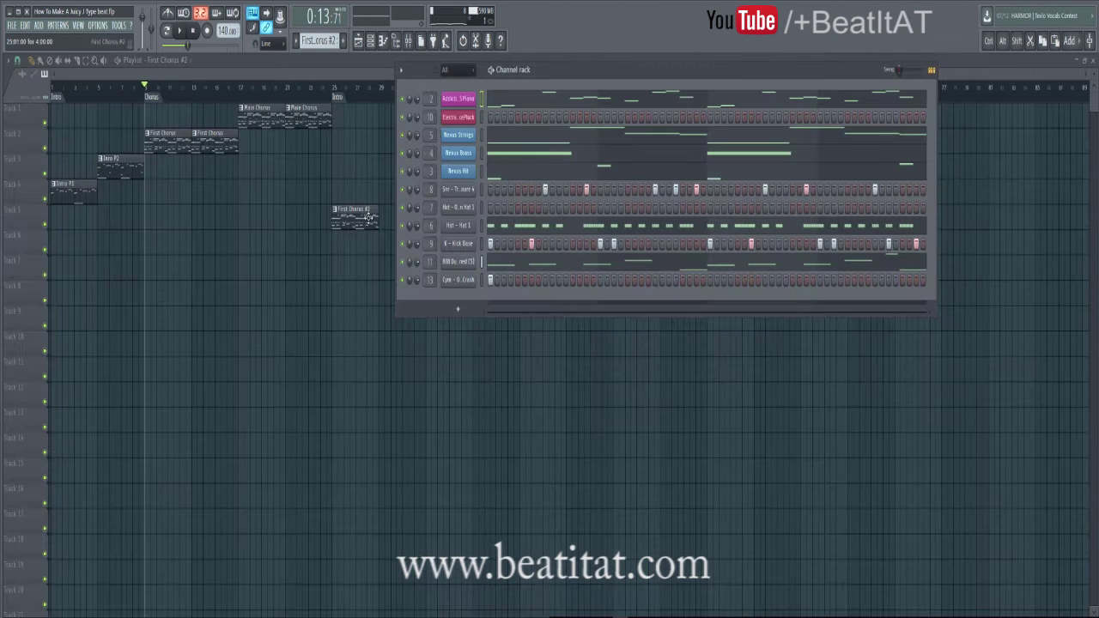
{"action": "left_click", "coordinate": [502, 140]}
{"action": "key", "text": "F7"}
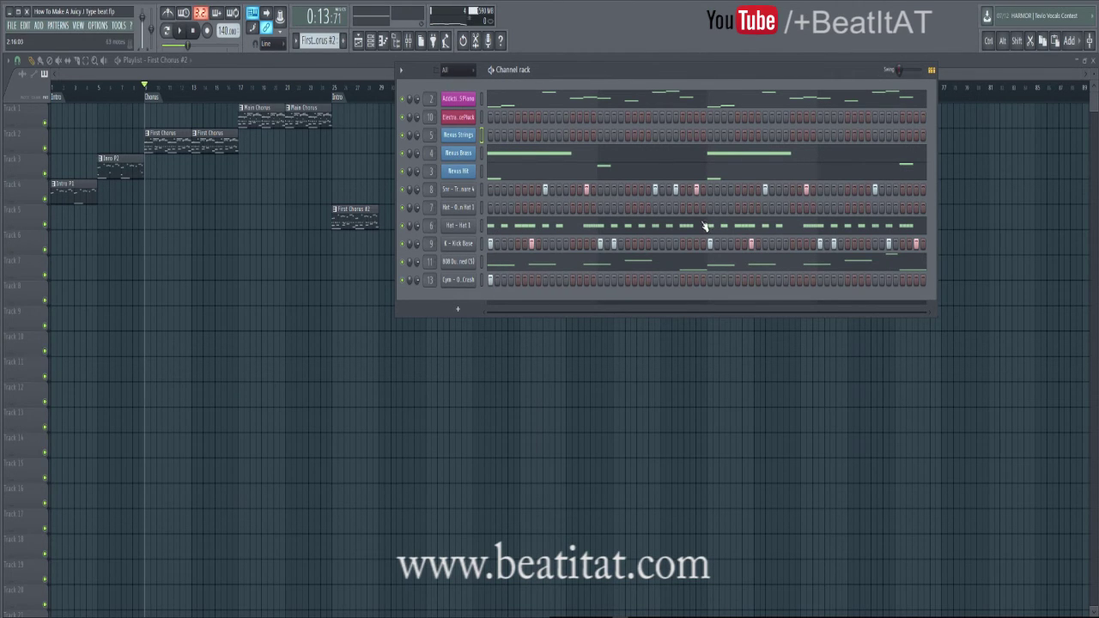
Clear the kick channel's steps from the First Chorus #2 pattern
{"action": "left_click", "coordinate": [712, 268]}
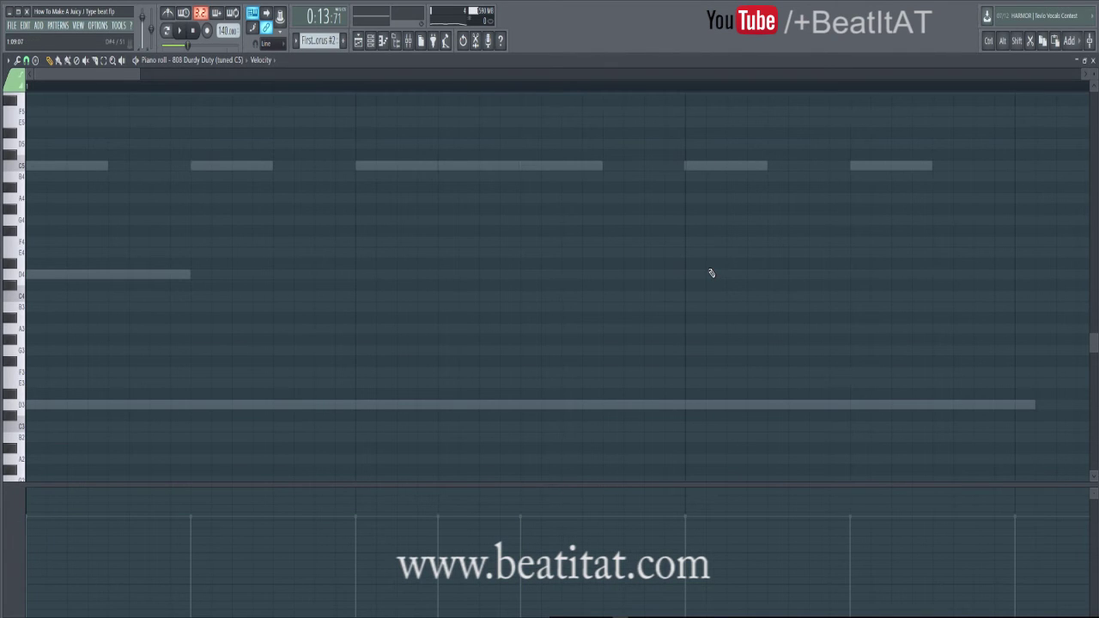
{"action": "key", "text": "F7"}
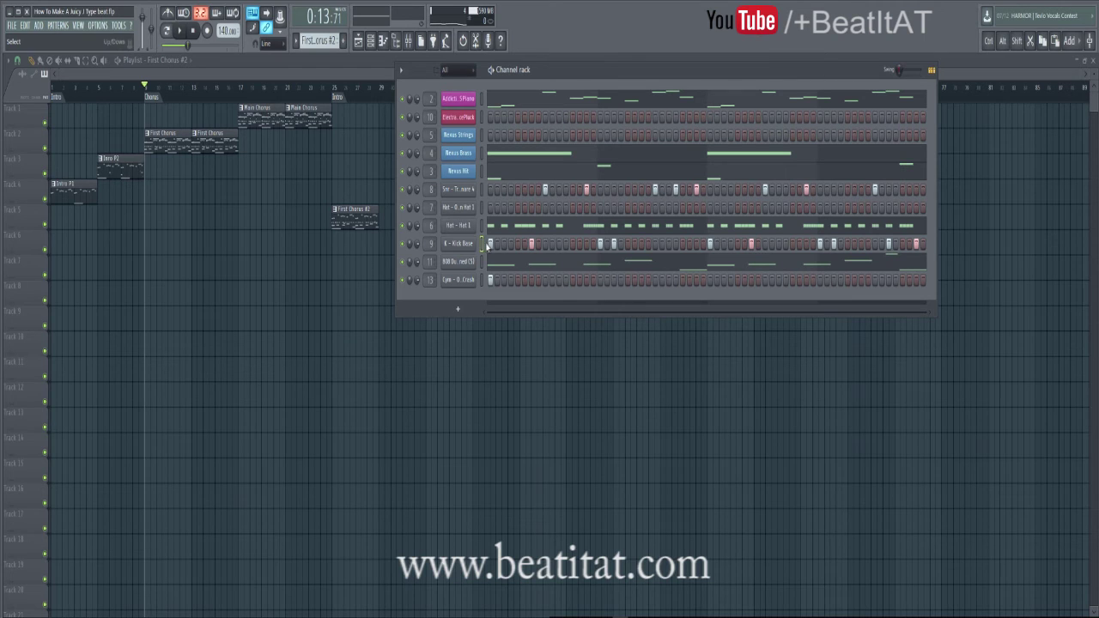
{"action": "left_click_drag", "start_coordinate": [483, 243], "coordinate": [712, 247]}
{"action": "key", "text": "F6"}
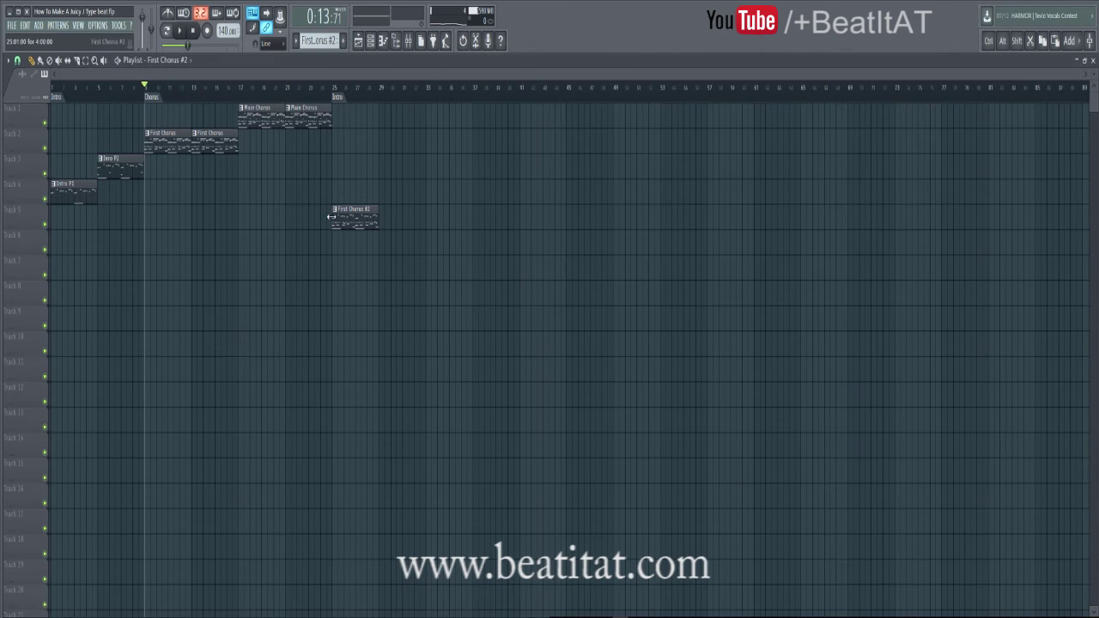
Rename the First Chorus #2 pattern as Verse P1
{"action": "double_click", "coordinate": [350, 227]}
{"action": "key", "text": "F7"}
{"action": "key", "text": "F2"}
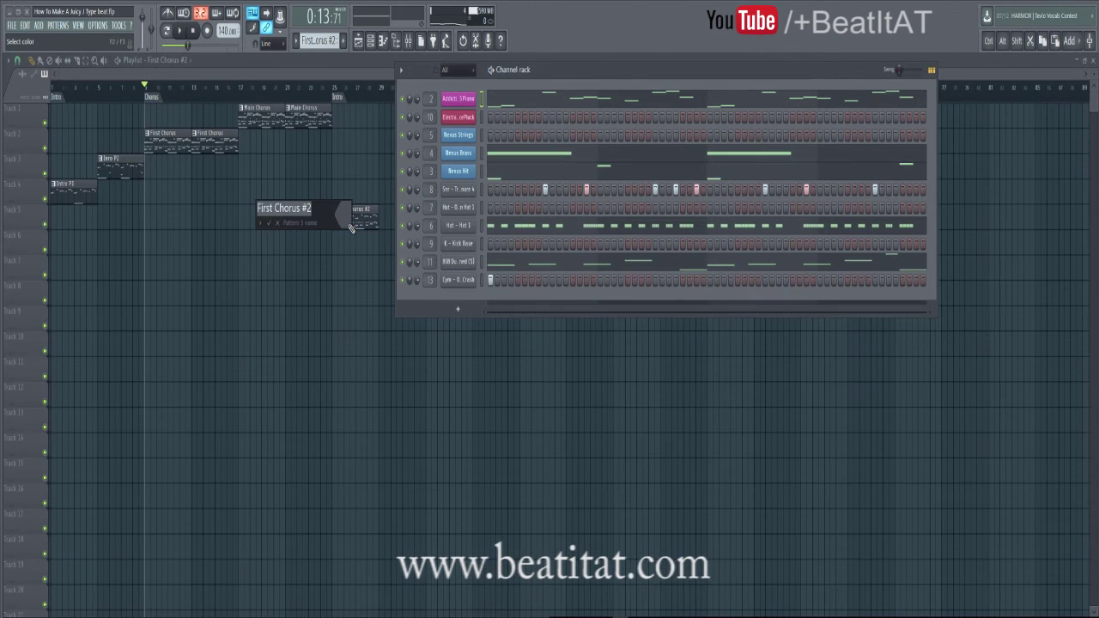
{"action": "type", "text": "Verse"}
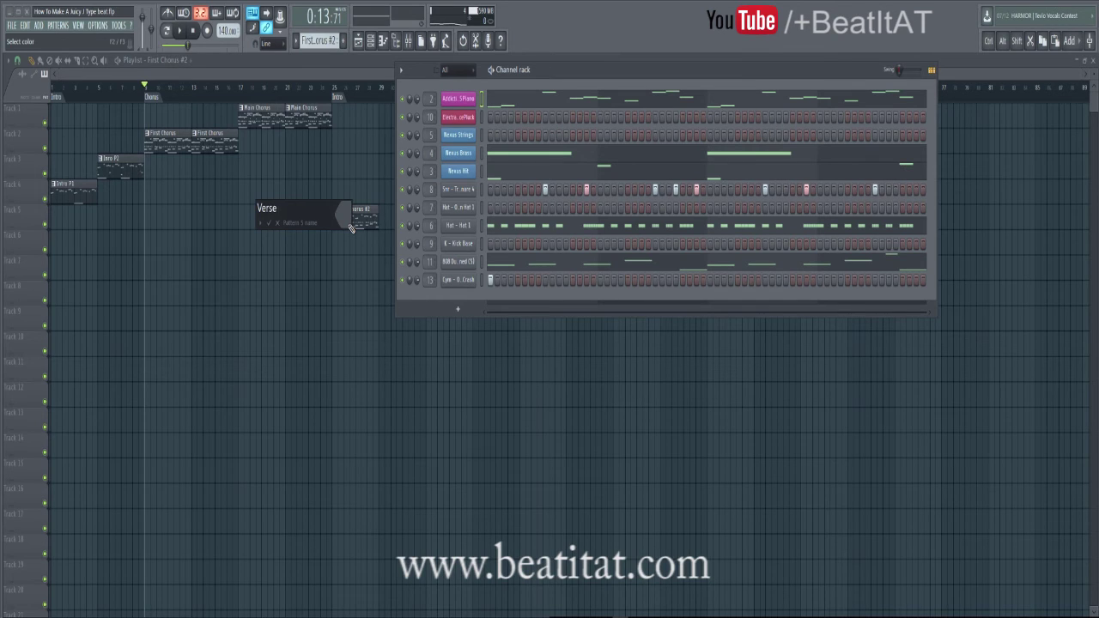
{"action": "type", "text": " P1"}
{"action": "key", "text": "Return"}
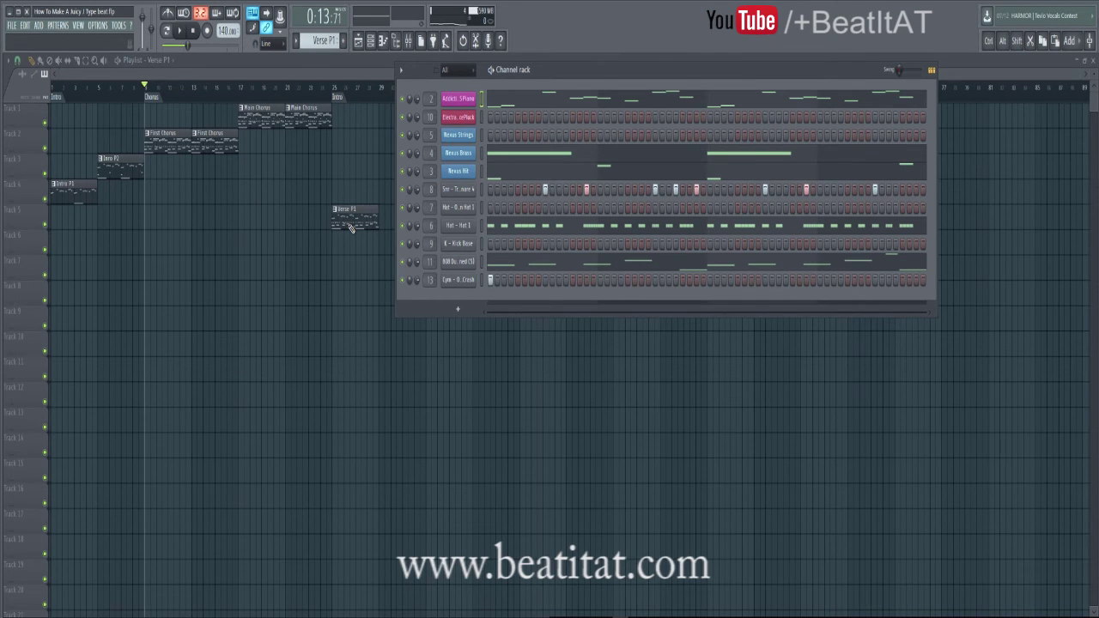
Place a second Verse P1 clip at bar 29 on Track 5 and lock the track to its content
{"action": "key", "text": "F6"}
{"action": "left_click", "coordinate": [378, 221]}
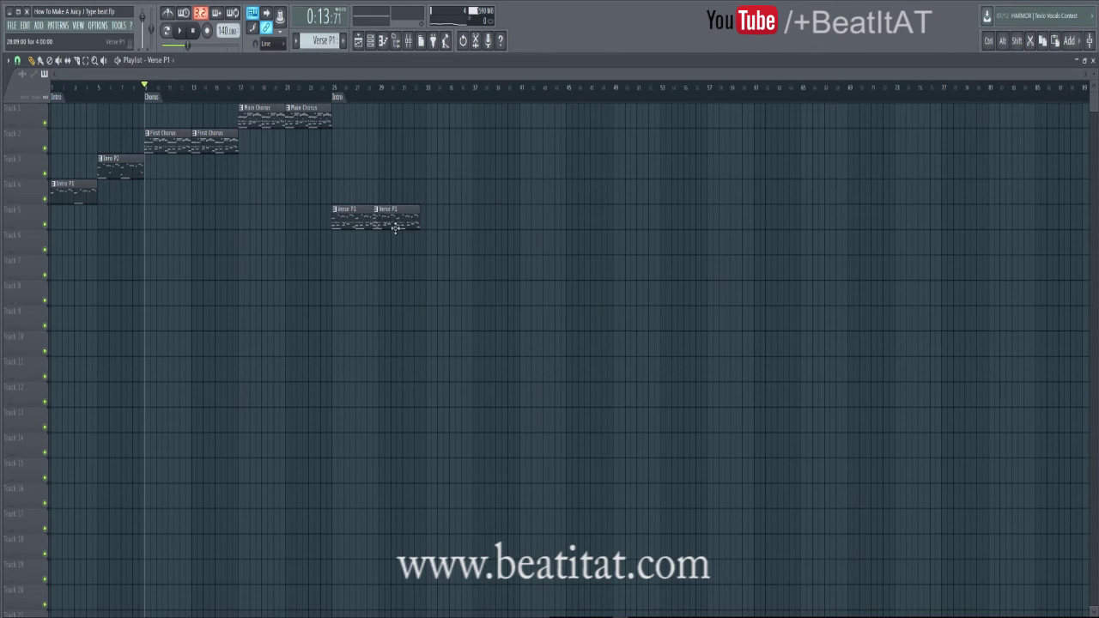
{"action": "right_click", "coordinate": [26, 222]}
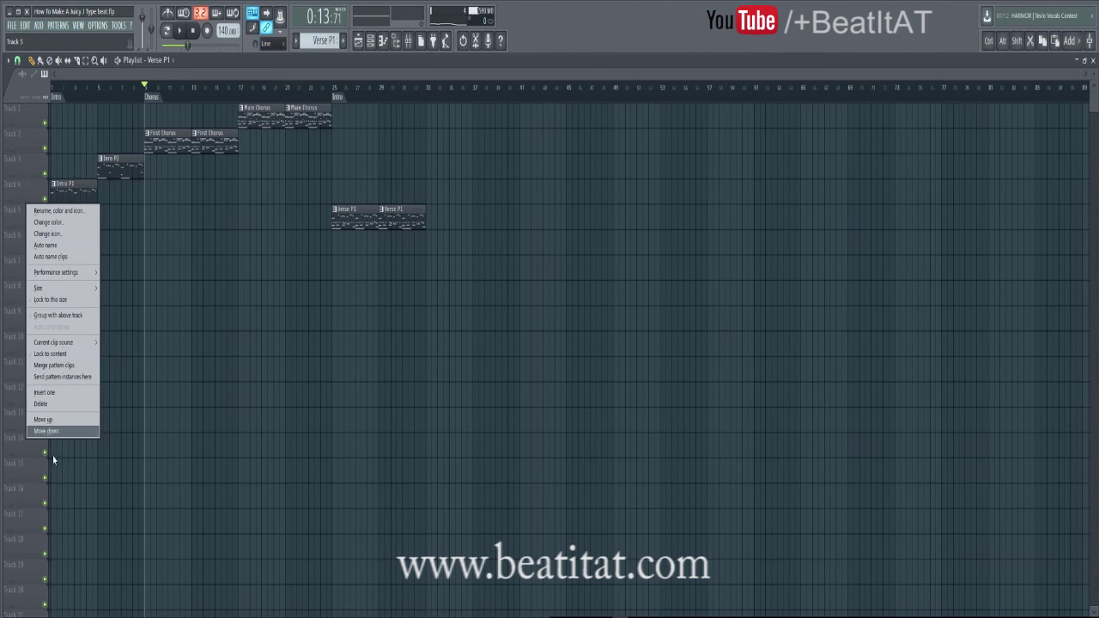
{"action": "left_click", "coordinate": [54, 365]}
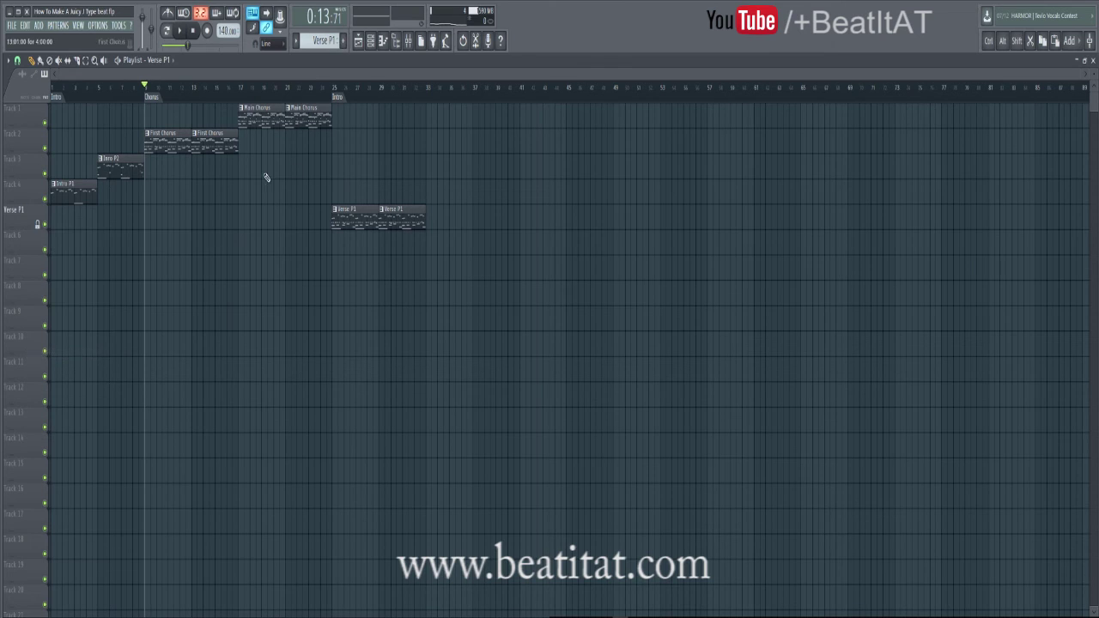
Set the song position to bar 25 and delete the second Nexus Brass note, at bar 3 of the Verse P1 pattern
{"action": "left_click", "coordinate": [336, 89]}
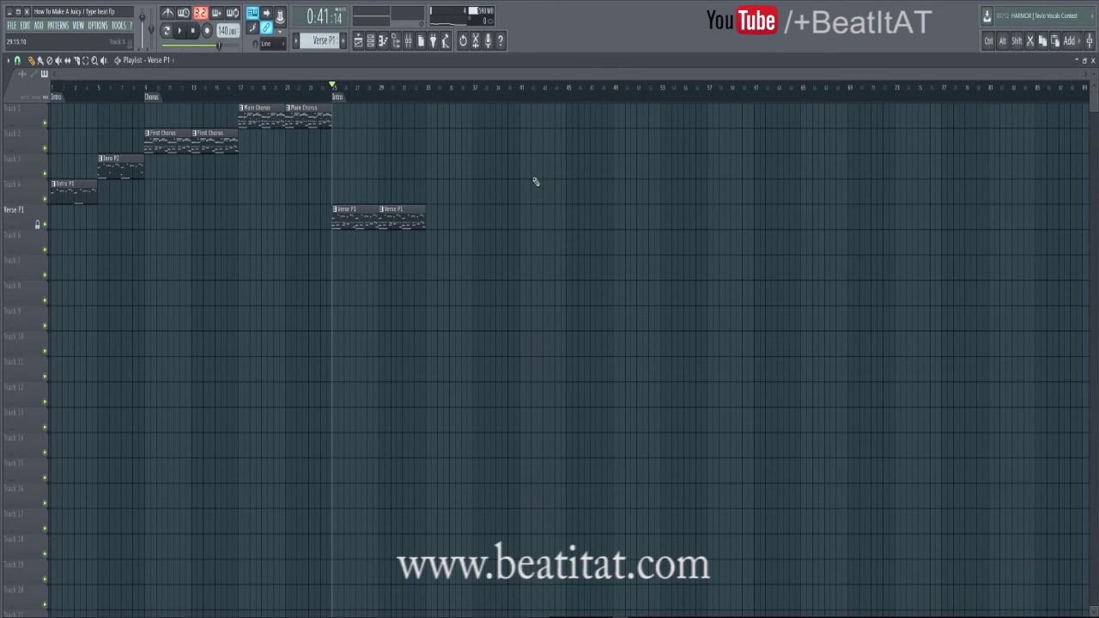
{"action": "double_click", "coordinate": [343, 221]}
{"action": "key", "text": "Escape"}
{"action": "left_click_drag", "start_coordinate": [621, 76], "coordinate": [323, 134]}
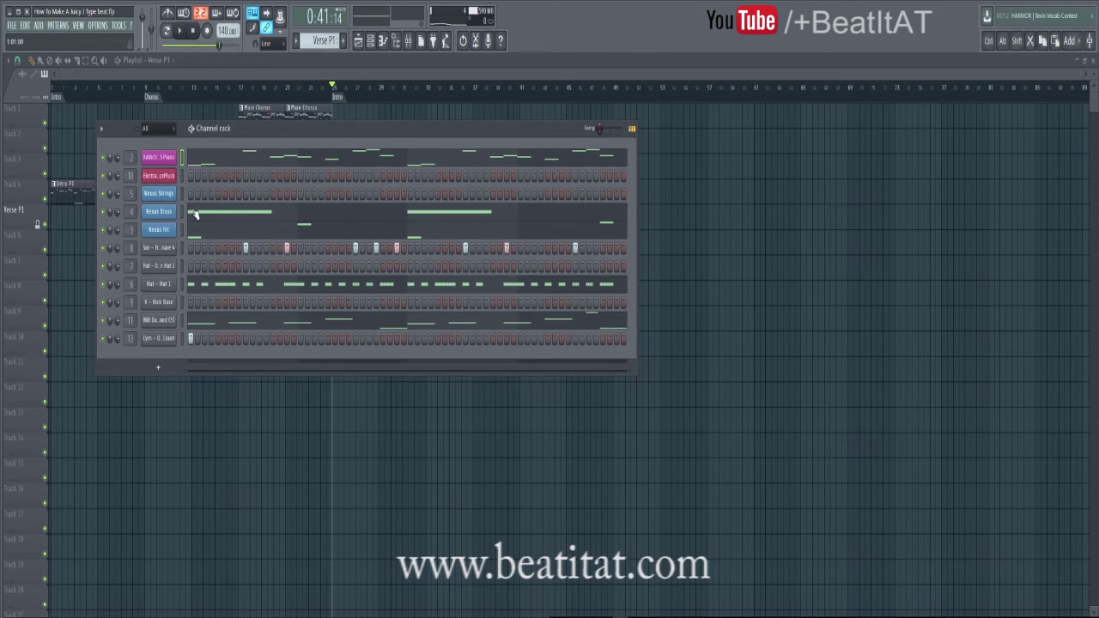
{"action": "left_click", "coordinate": [287, 211]}
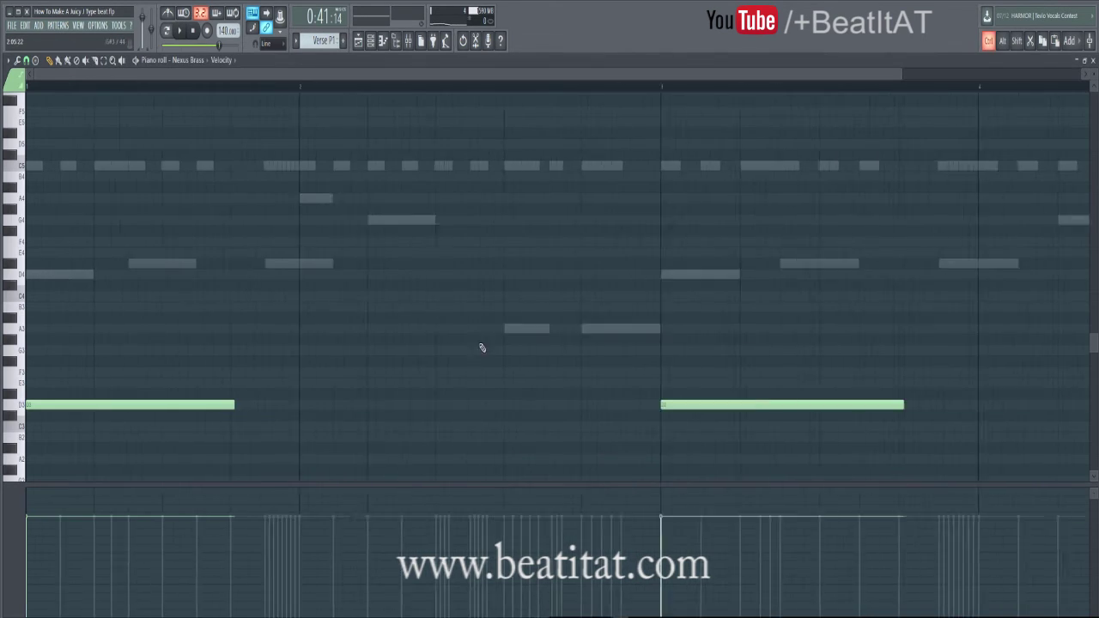
{"action": "key", "text": "F7"}
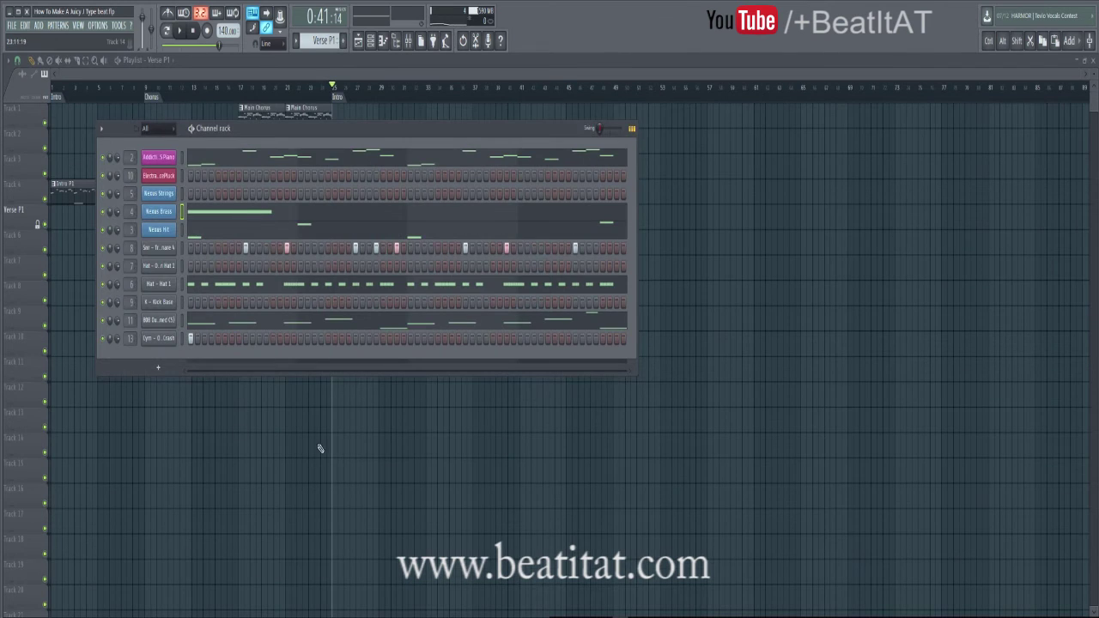
Play the Verse P1 section from bar 25 and check the channel levels in the mixer
{"action": "key", "text": "F6"}
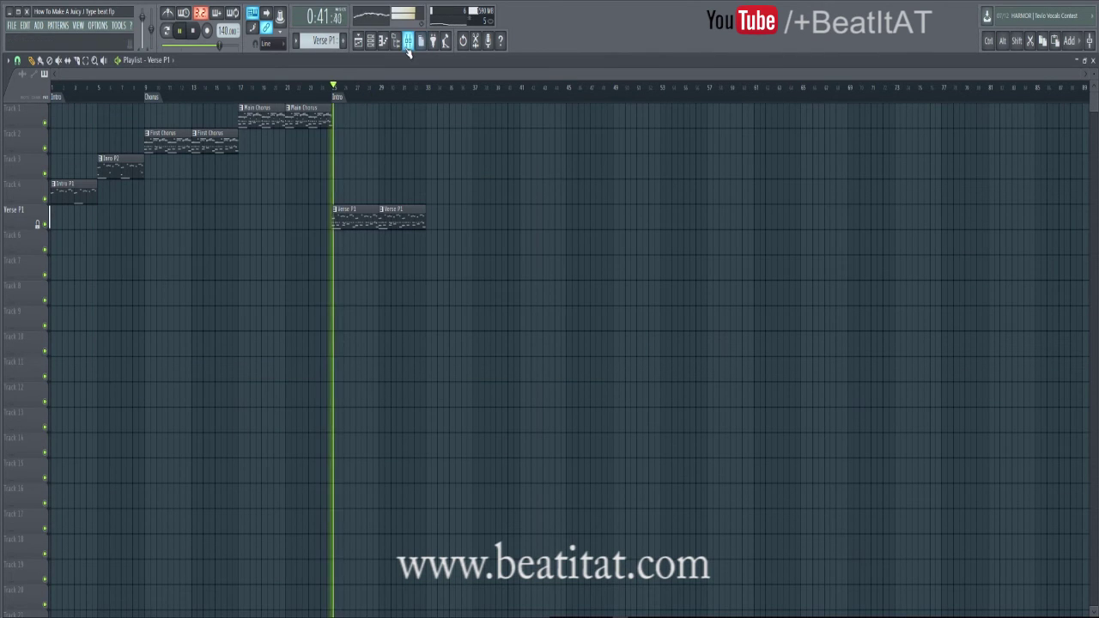
{"action": "left_click", "coordinate": [408, 40]}
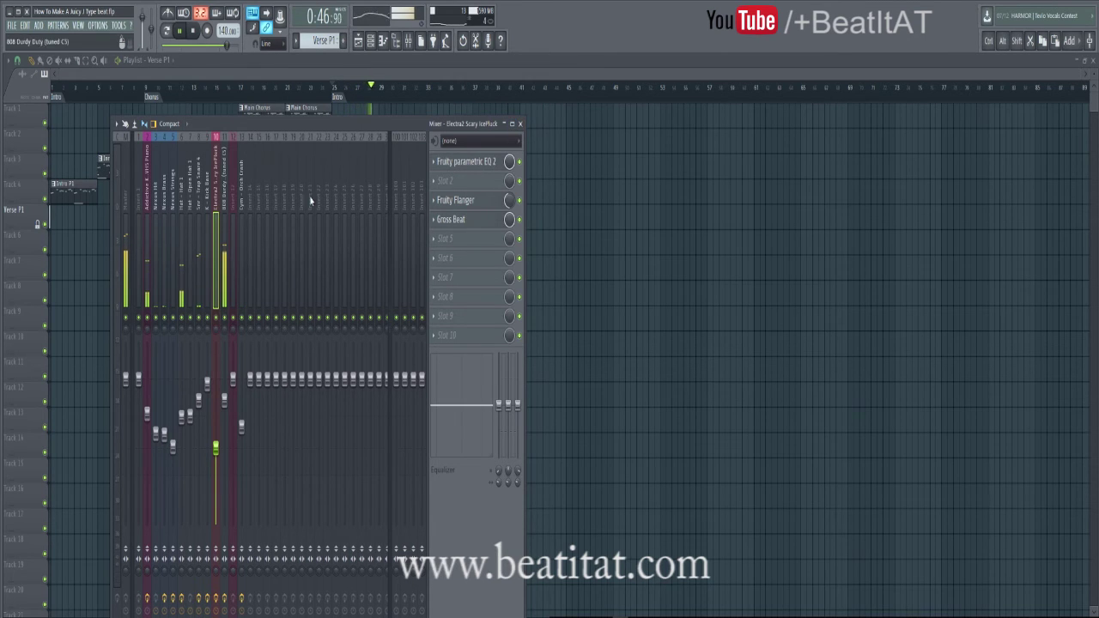
{"action": "left_click", "coordinate": [520, 124]}
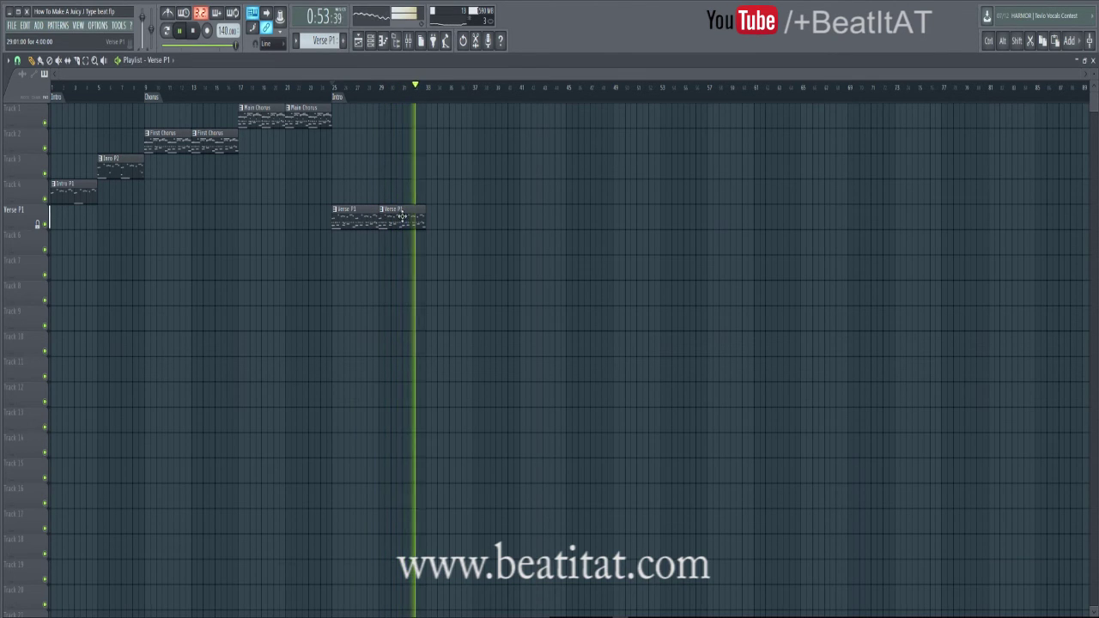
{"action": "key", "text": "space"}
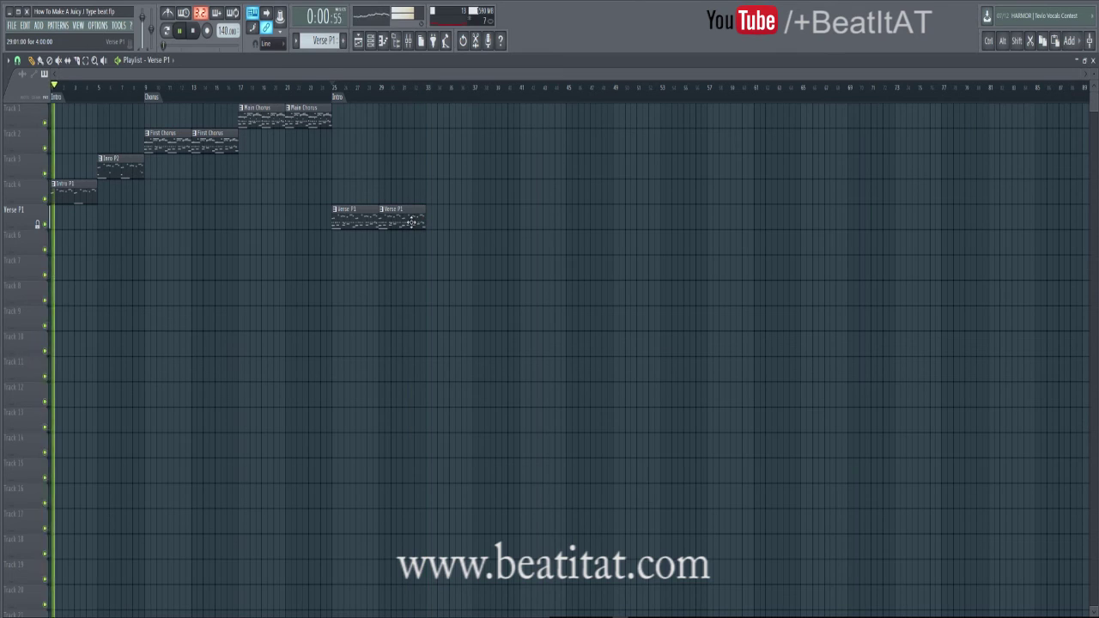
Place a Verse P1 clip at bar 33 on Track 6, make it unique and rename the pattern as Verse P2
{"action": "left_click", "coordinate": [424, 239]}
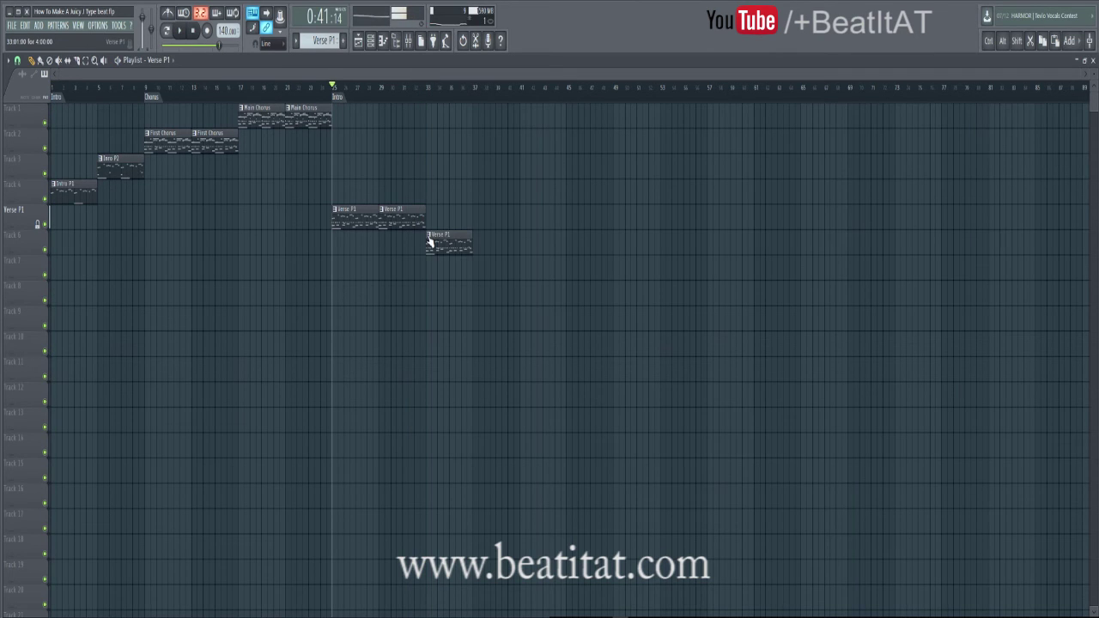
{"action": "left_click", "coordinate": [428, 237]}
{"action": "left_click", "coordinate": [455, 303]}
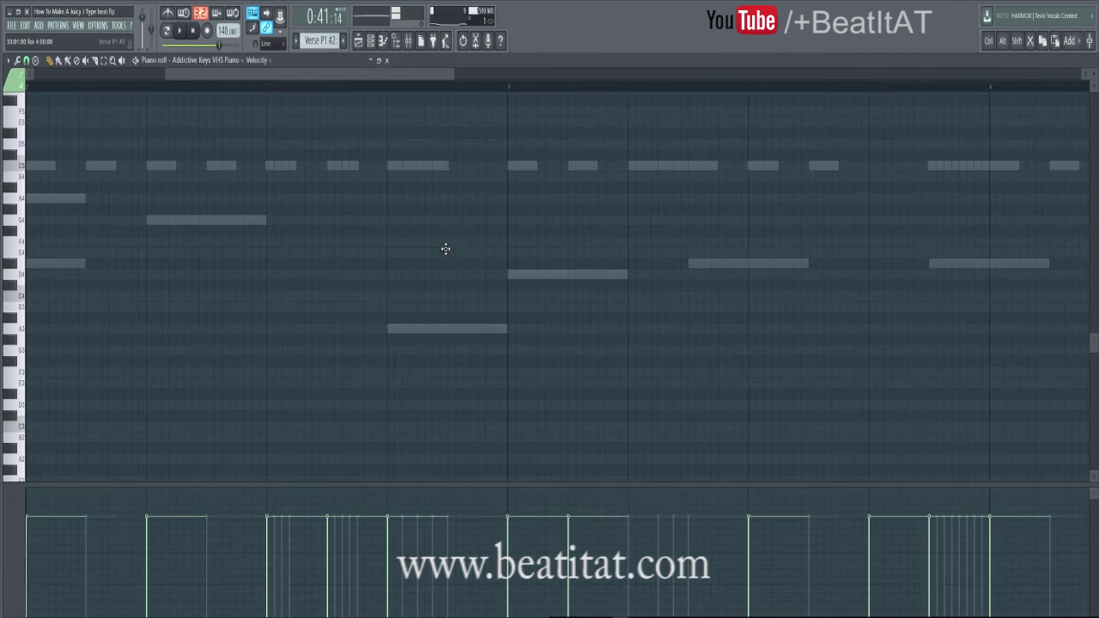
{"action": "key", "text": "F2"}
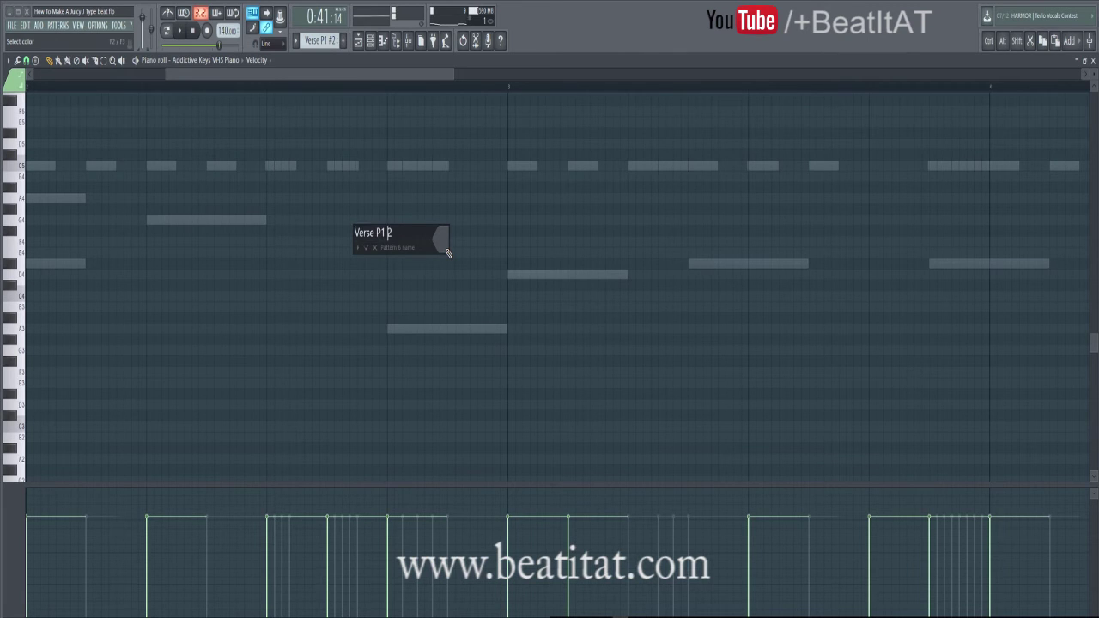
{"action": "key", "text": "Return"}
{"action": "key", "text": "Escape"}
{"action": "key", "text": "Escape"}
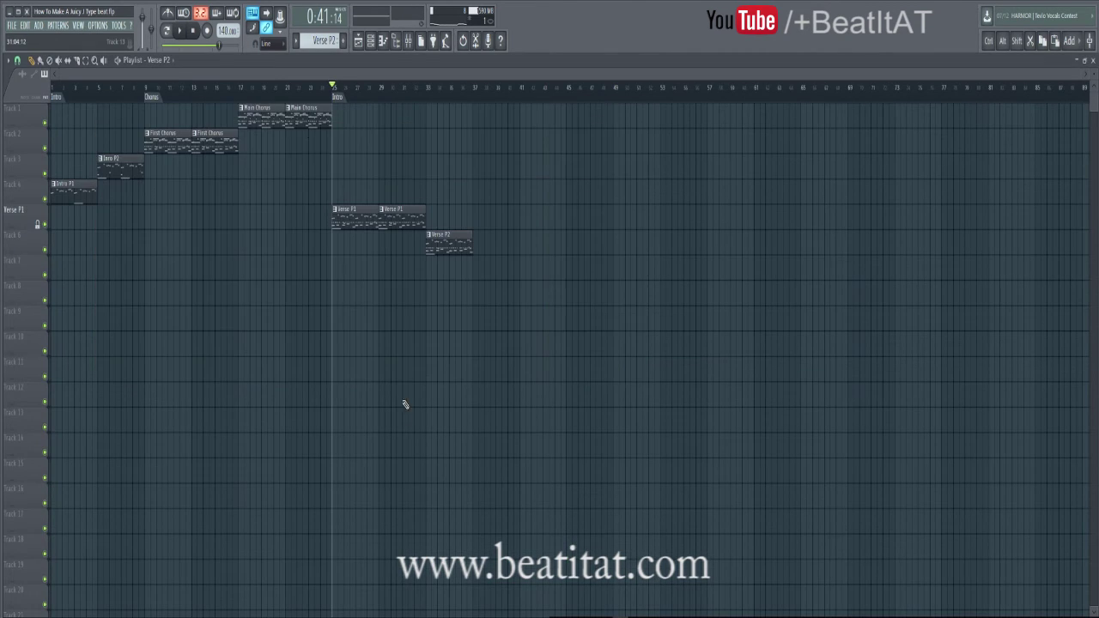
Add a second Verse P2 clip at bar 37 and copy the Main Chorus kick steps into the Verse P2 pattern
{"action": "double_click", "coordinate": [258, 122]}
{"action": "key", "text": "Escape"}
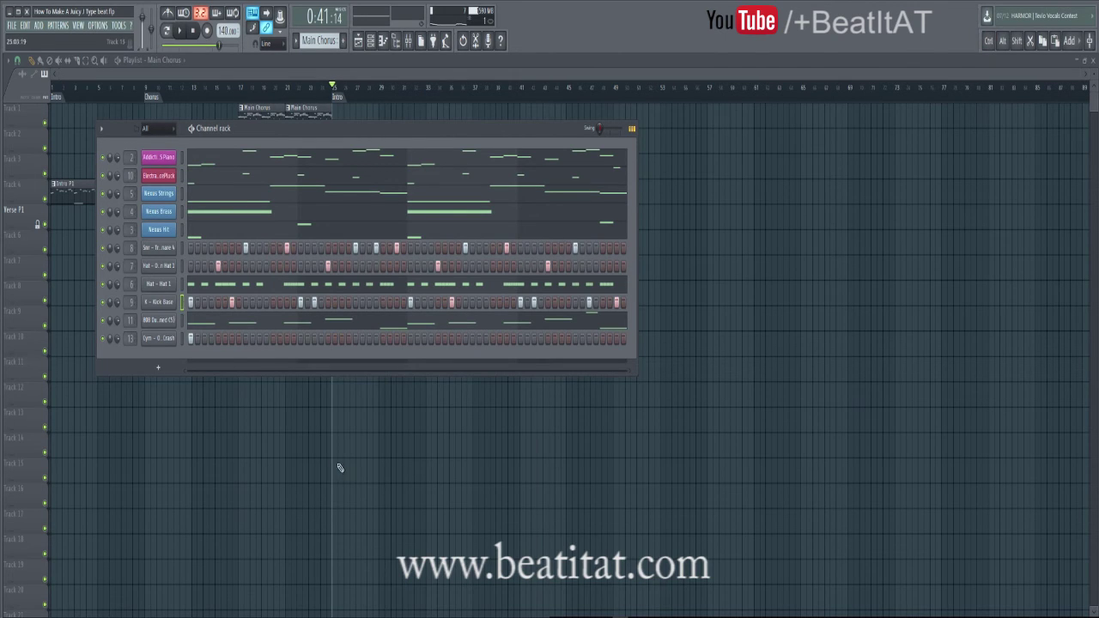
{"action": "key", "text": "Escape"}
{"action": "left_click", "coordinate": [474, 252]}
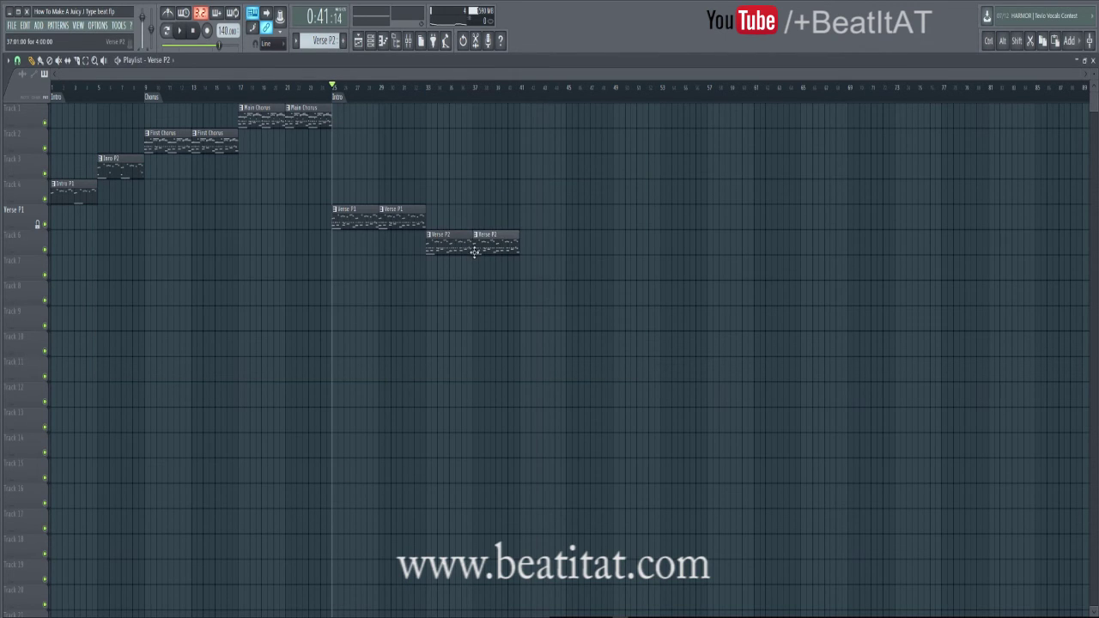
{"action": "double_click", "coordinate": [453, 249]}
{"action": "key", "text": "Escape"}
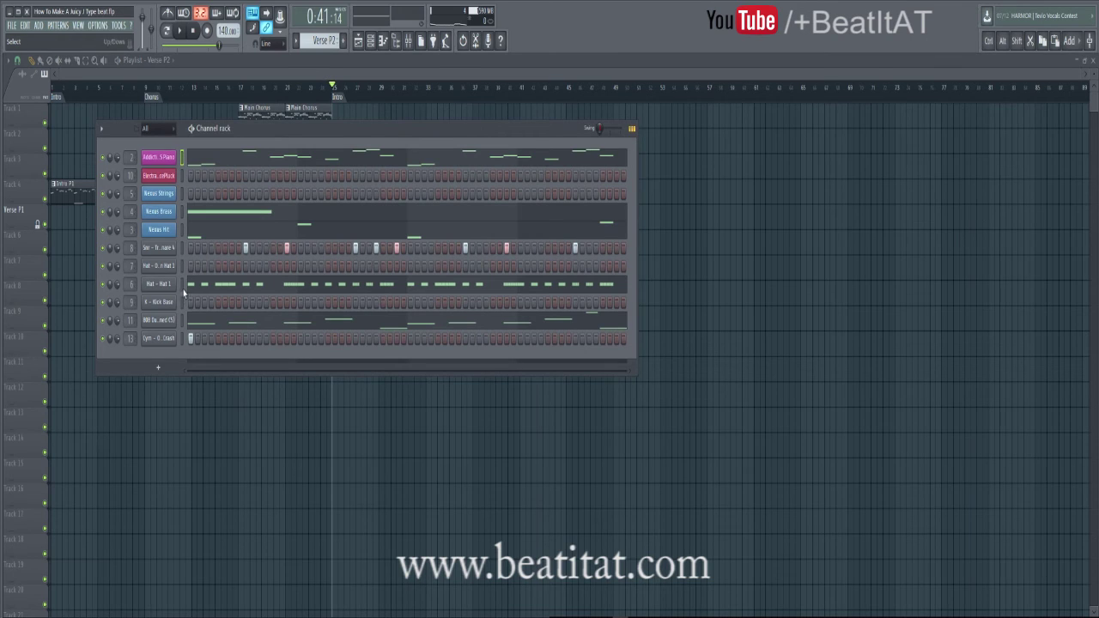
{"action": "key", "text": "ctrl+v"}
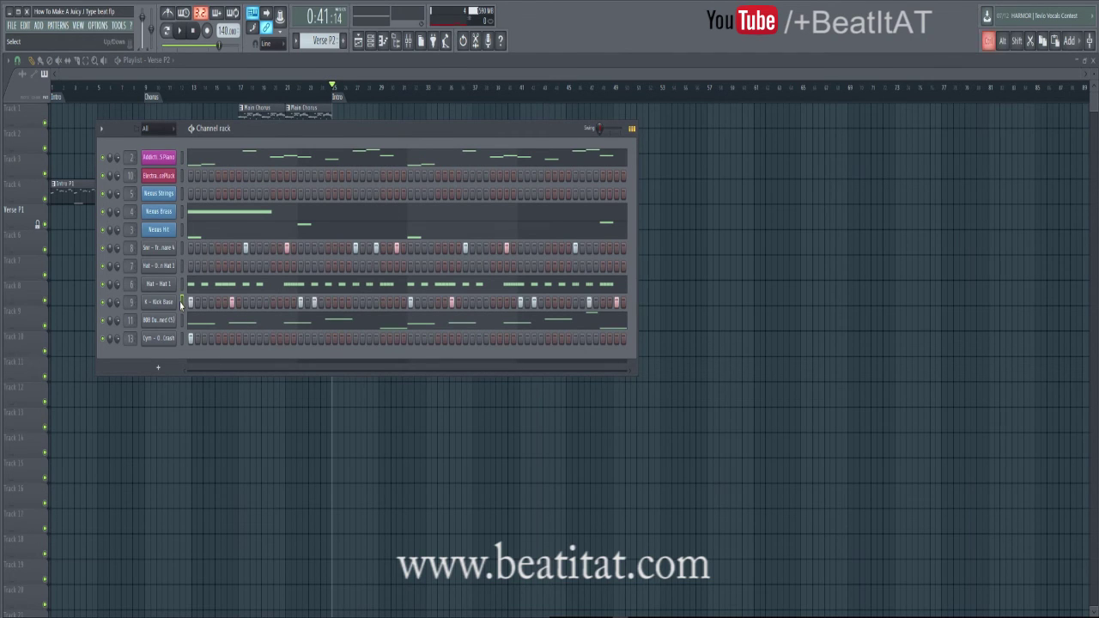
Add the K - Trap Kick 2 sample from AT Sound Kit 1 as a channel between the kick and the 808
{"action": "left_click", "coordinate": [396, 43]}
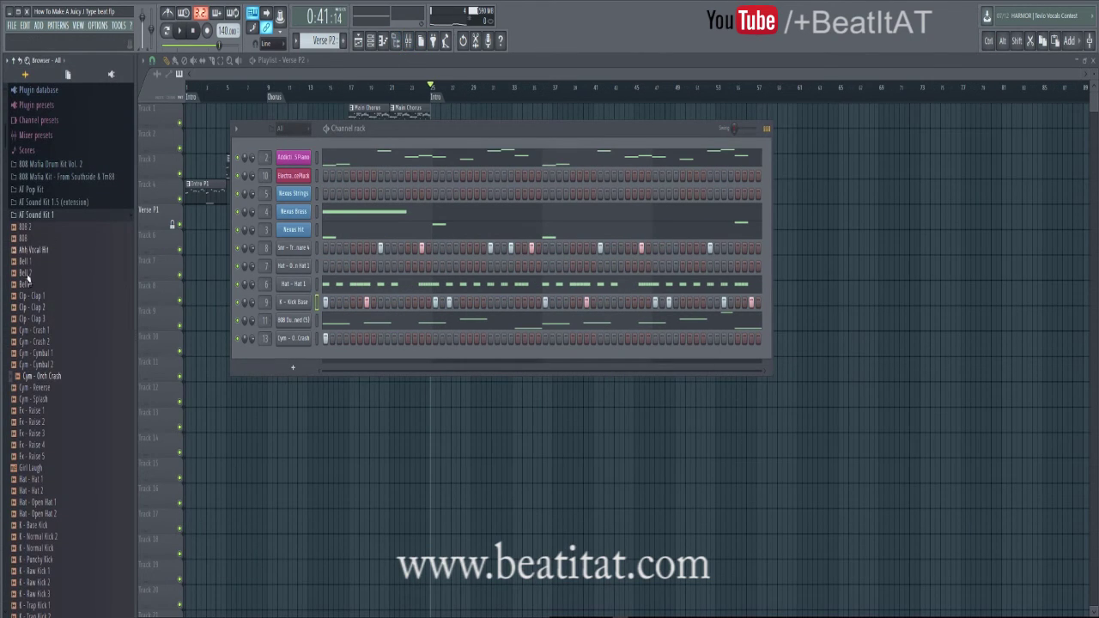
{"action": "scroll", "coordinate": [97, 412], "scroll_direction": "down", "scroll_amount": 5}
{"action": "scroll", "coordinate": [97, 412], "scroll_direction": "down", "scroll_amount": 1}
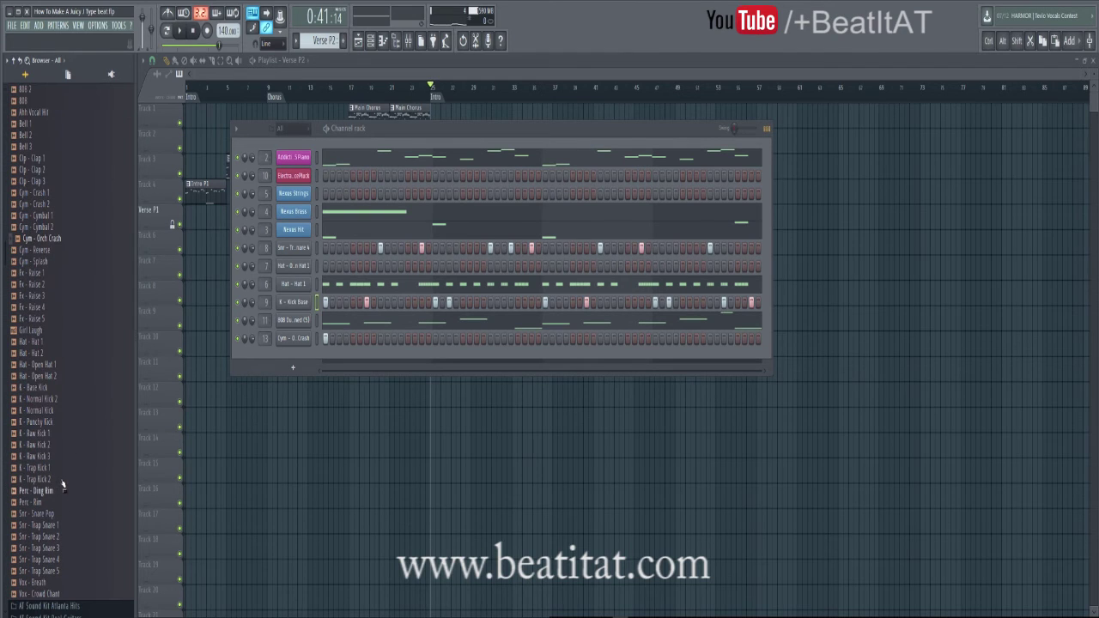
{"action": "left_click", "coordinate": [61, 480]}
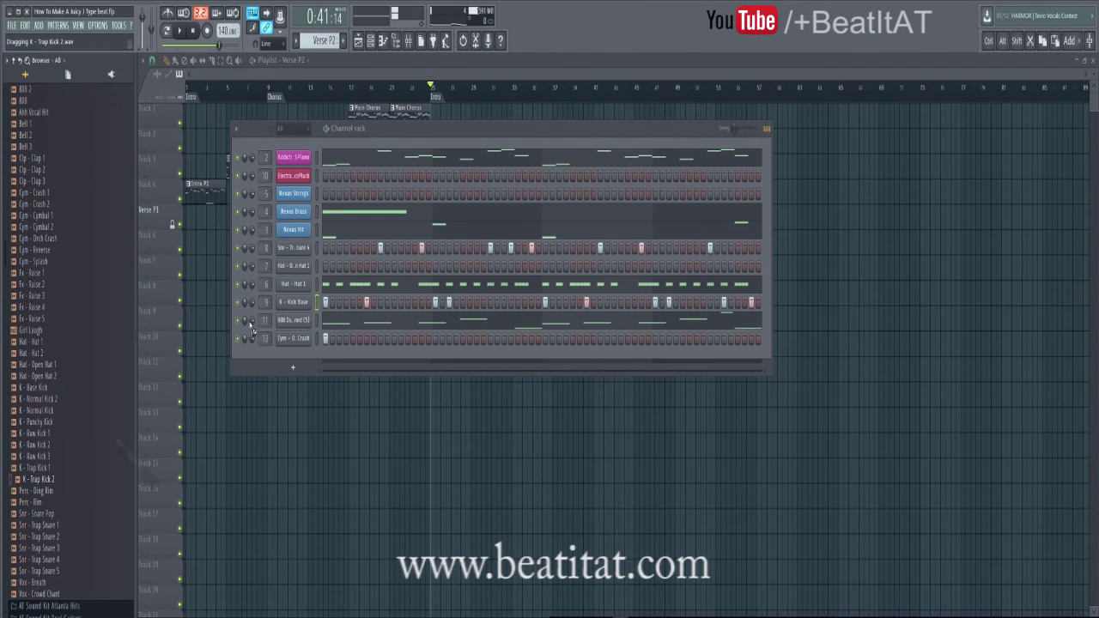
{"action": "left_click_drag", "start_coordinate": [251, 329], "coordinate": [253, 319]}
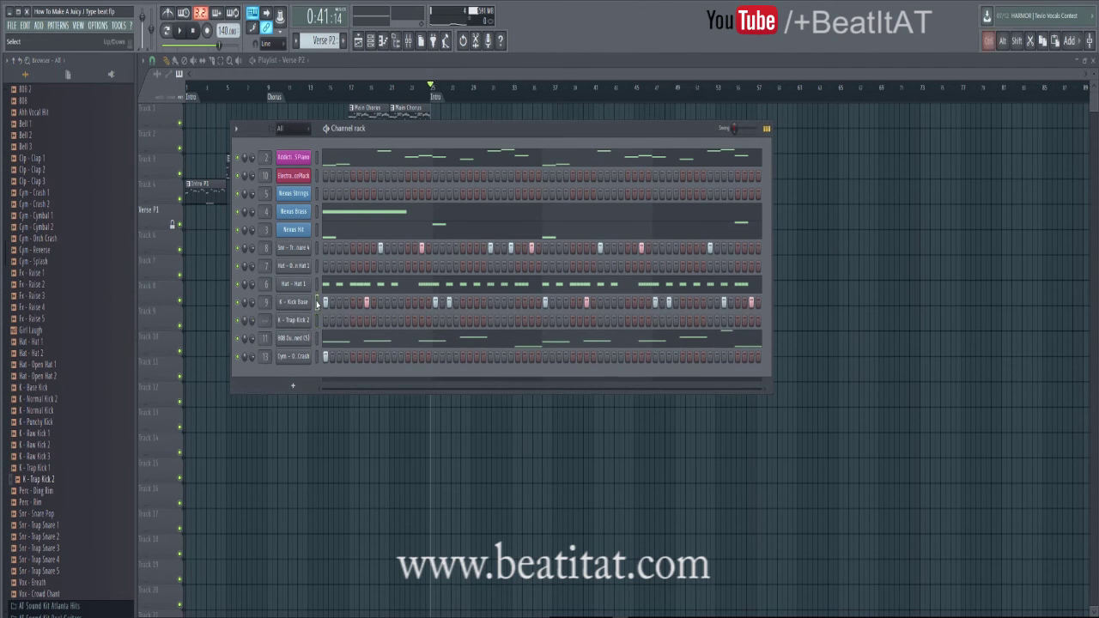
Copy the kick steps to K - Trap Kick 2 in Verse P2, and route it to mixer track 12 at about 82% volume
{"action": "left_click", "coordinate": [293, 319]}
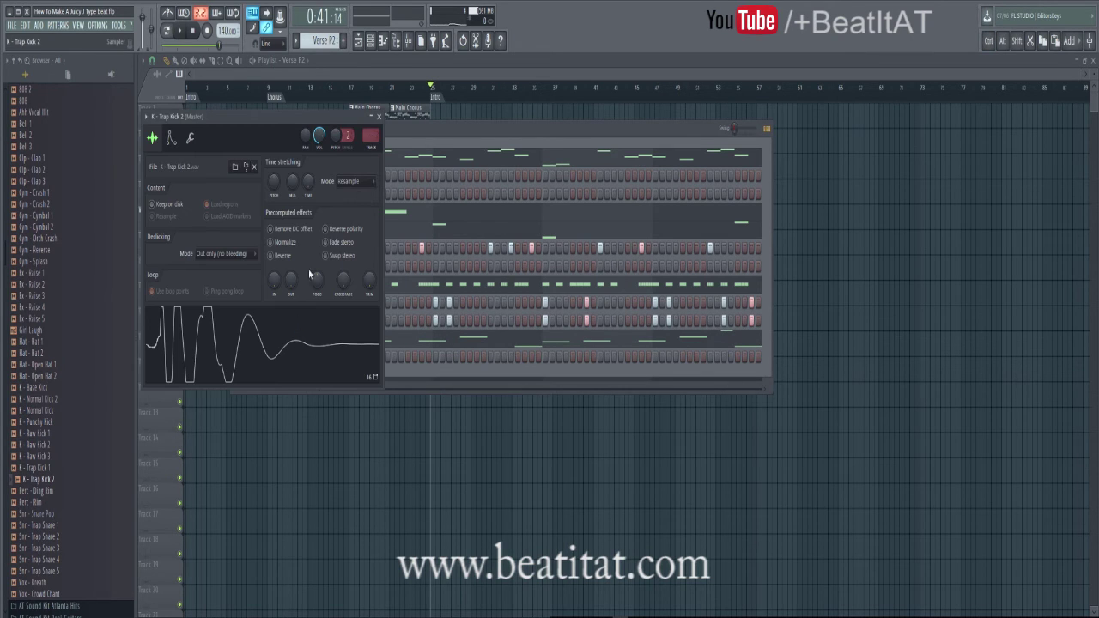
{"action": "left_click", "coordinate": [368, 151]}
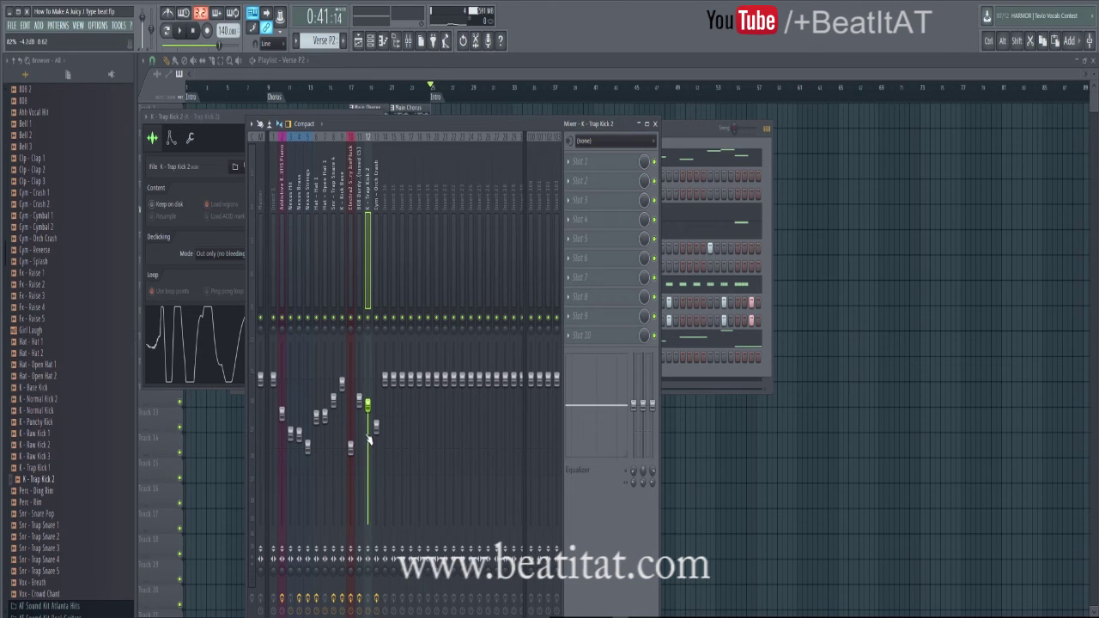
{"action": "key", "text": "F12"}
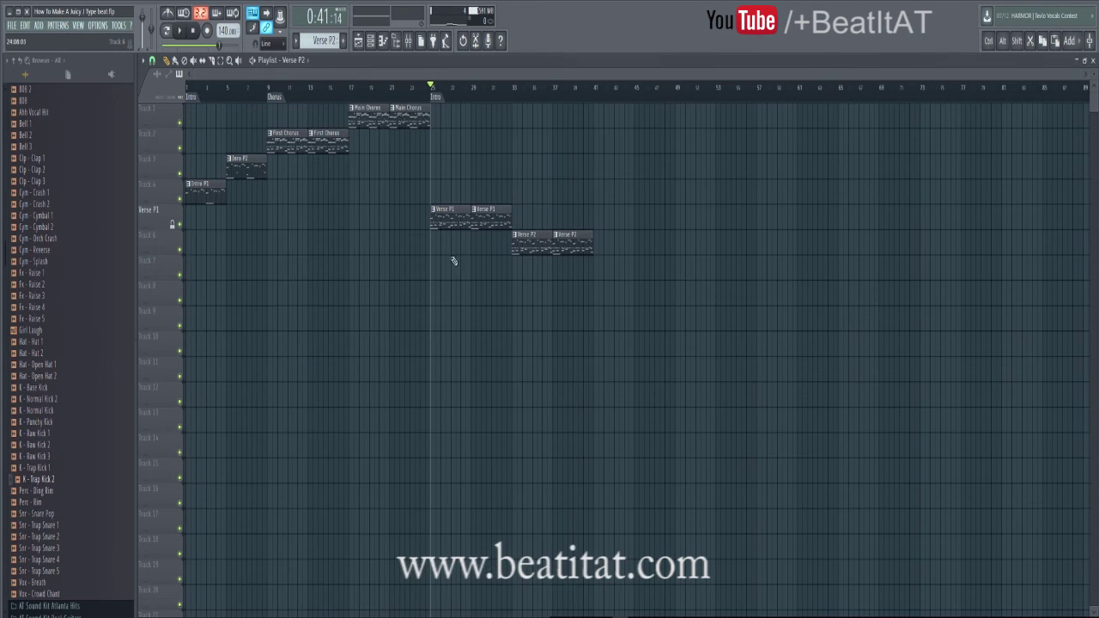
Check the kick channels in Verse P1, Main Chorus and First Chorus, and copy the kick steps to K - Trap Kick 2 in Main Chorus
{"action": "double_click", "coordinate": [459, 221]}
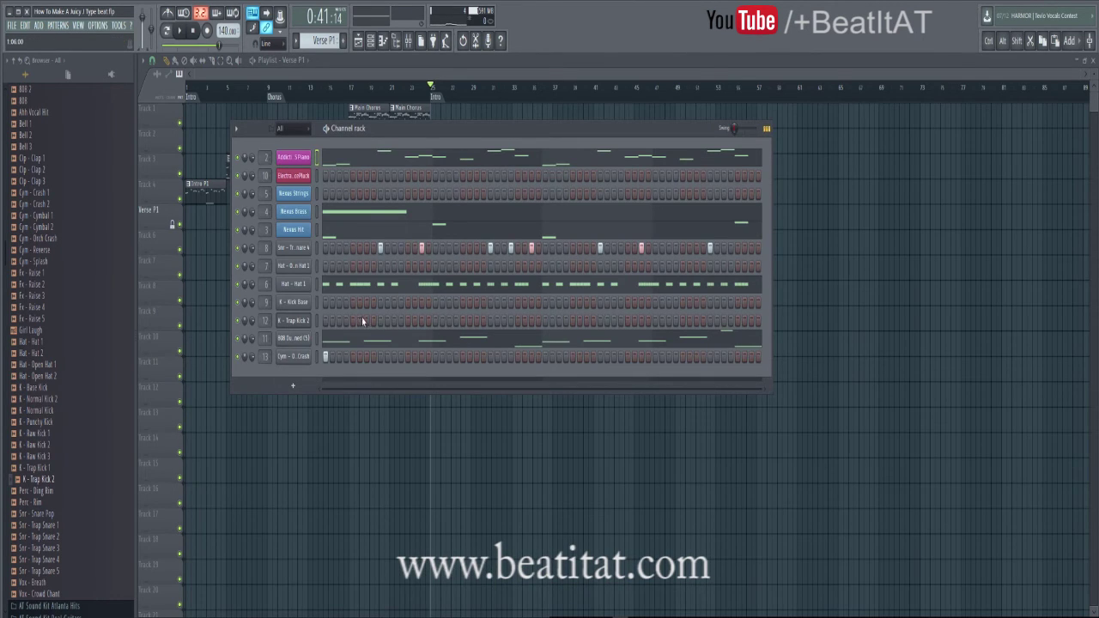
{"action": "key", "text": "F12"}
{"action": "double_click", "coordinate": [406, 122]}
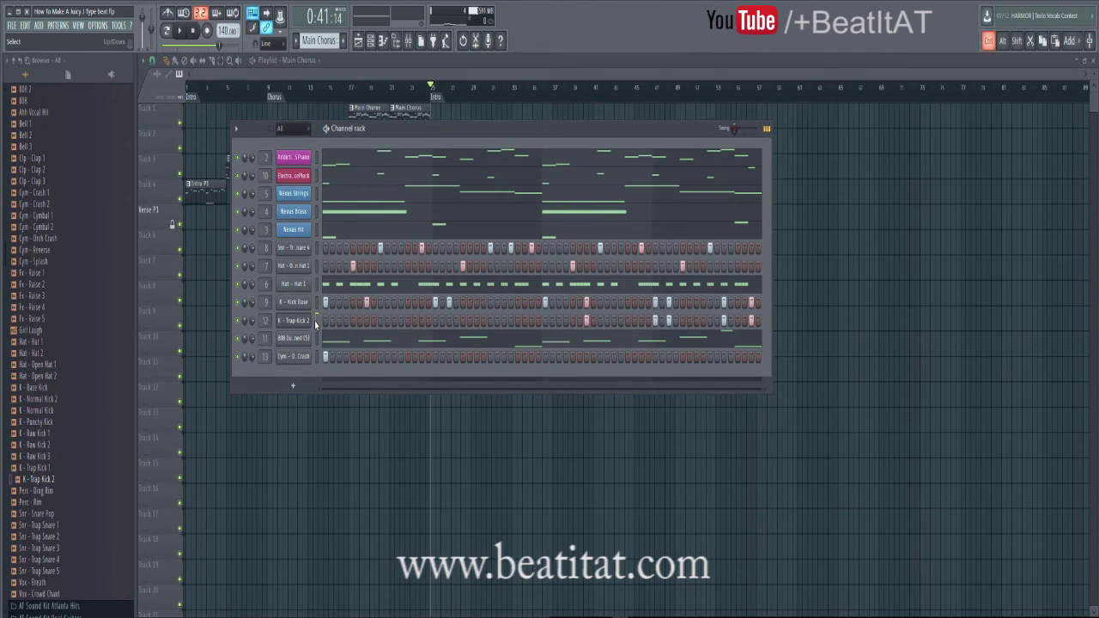
{"action": "key", "text": "F12"}
{"action": "double_click", "coordinate": [335, 144]}
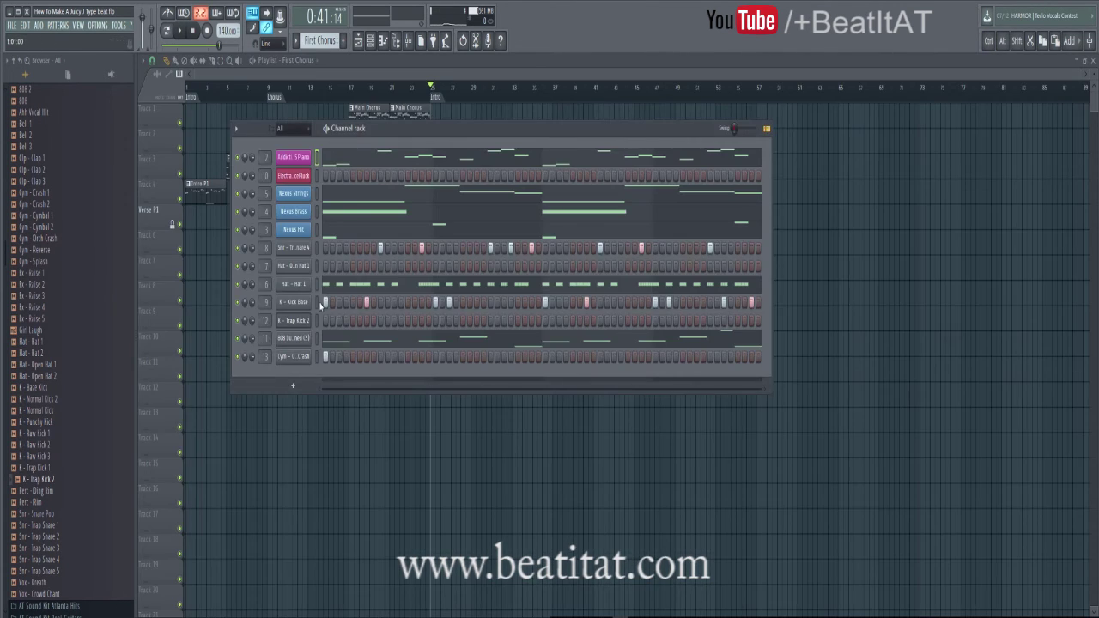
{"action": "key", "text": "F12"}
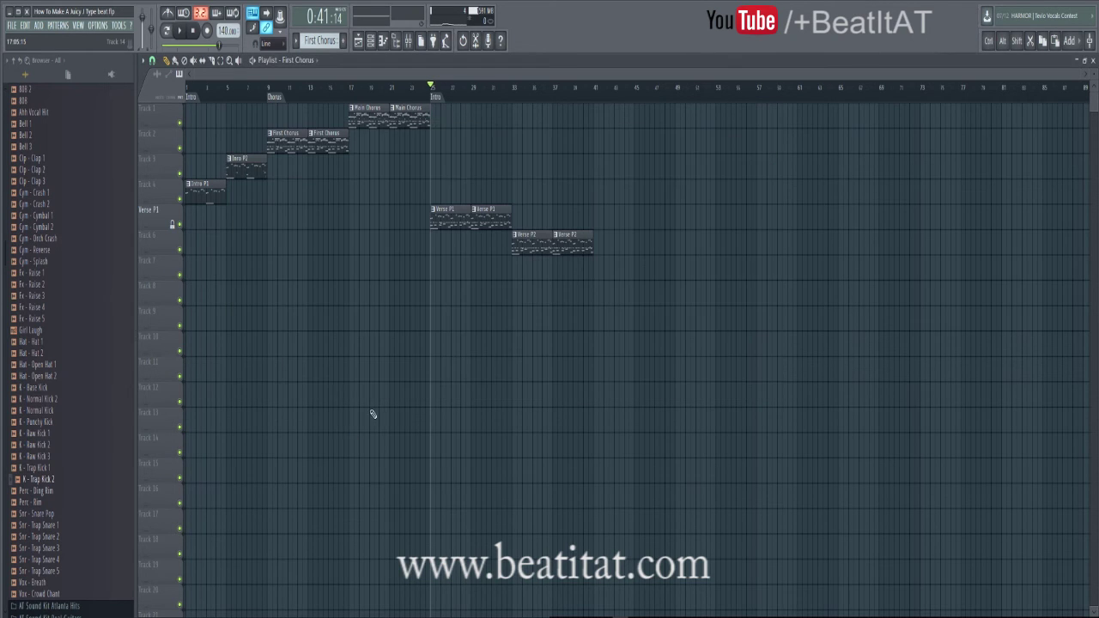
Play the song from the first Verse P2 clip at bar 33 and slightly lower the K - Kick Base mixer level
{"action": "double_click", "coordinate": [541, 244]}
{"action": "key", "text": "Escape"}
{"action": "key", "text": "Escape"}
{"action": "left_click", "coordinate": [519, 96]}
{"action": "key", "text": "space"}
{"action": "key", "text": "F9"}
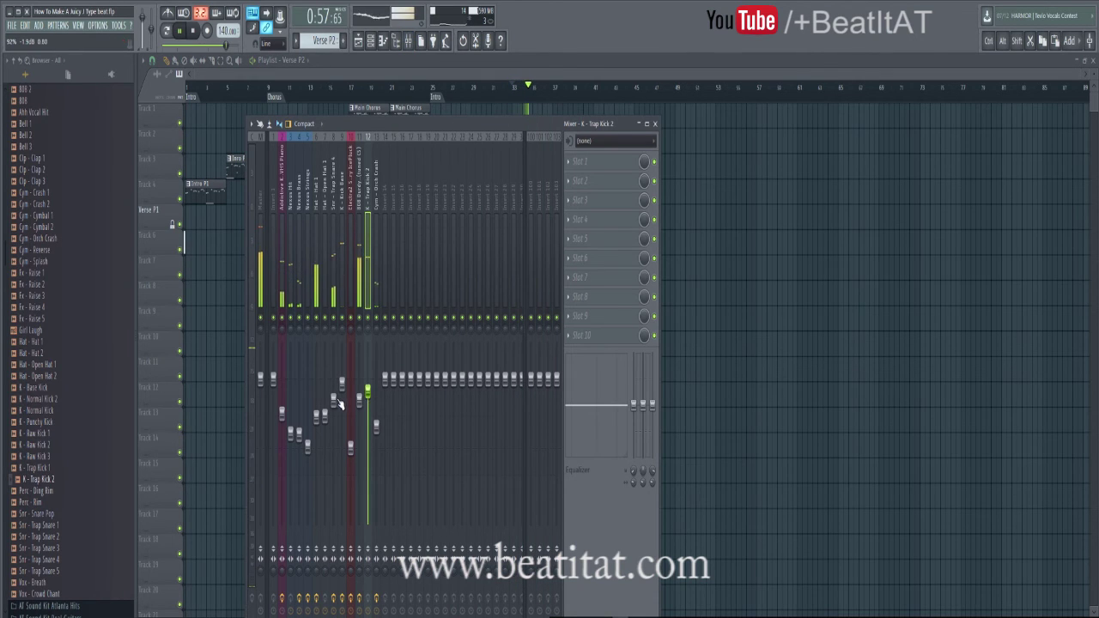
{"action": "left_click", "coordinate": [337, 404]}
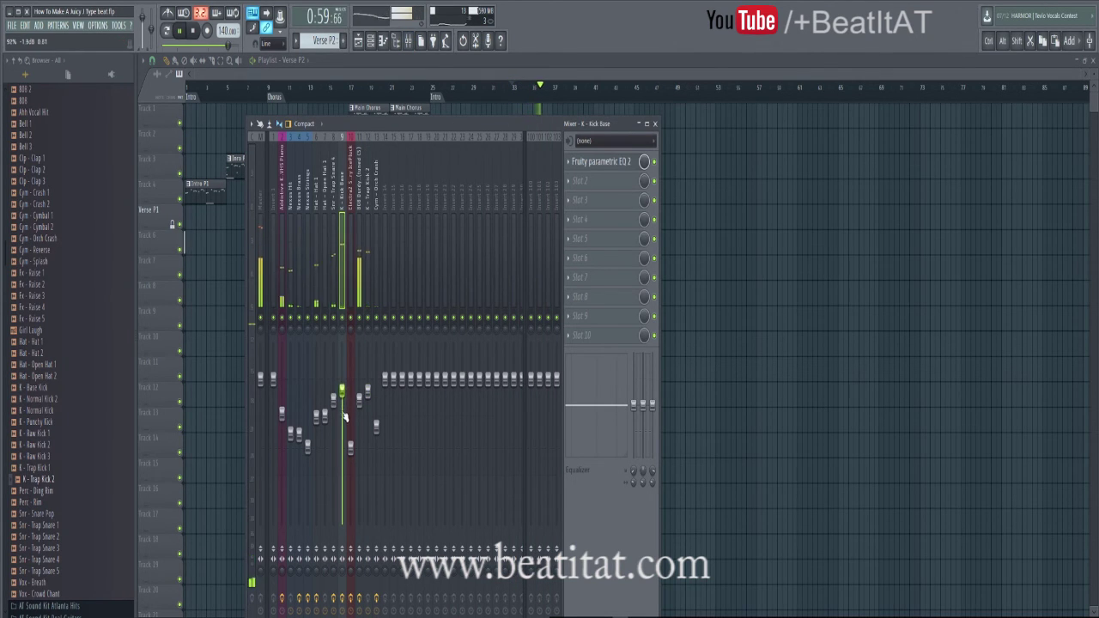
Load Fruity Parametric EQ 2 in the first effect slot of the K - Trap Kick 2 mixer track
{"action": "left_click", "coordinate": [366, 245]}
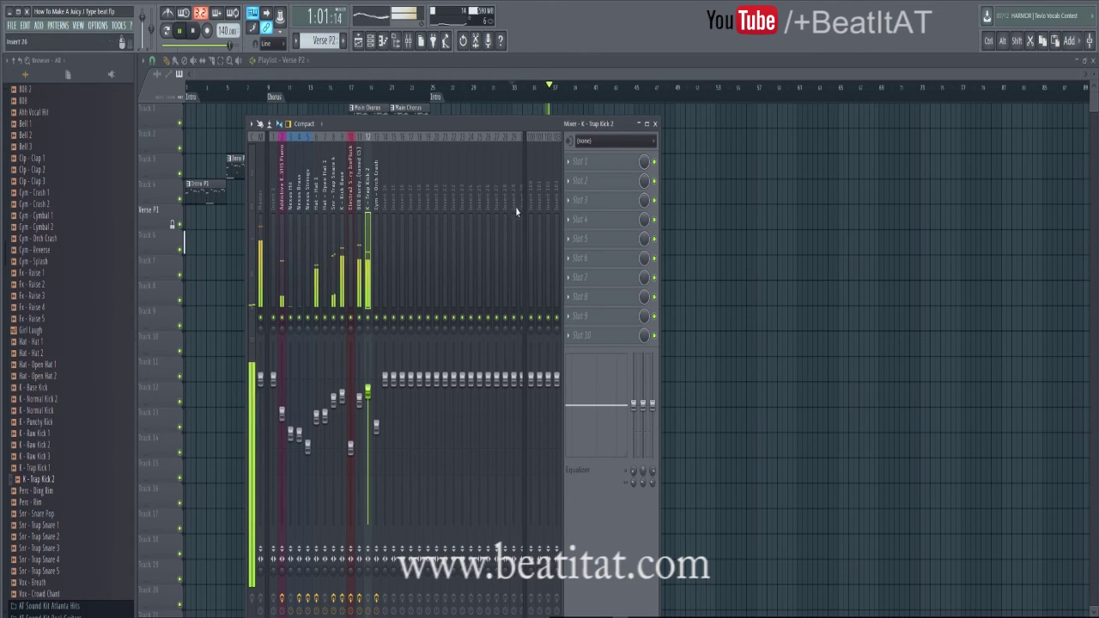
{"action": "left_click", "coordinate": [597, 162]}
{"action": "left_click", "coordinate": [871, 319]}
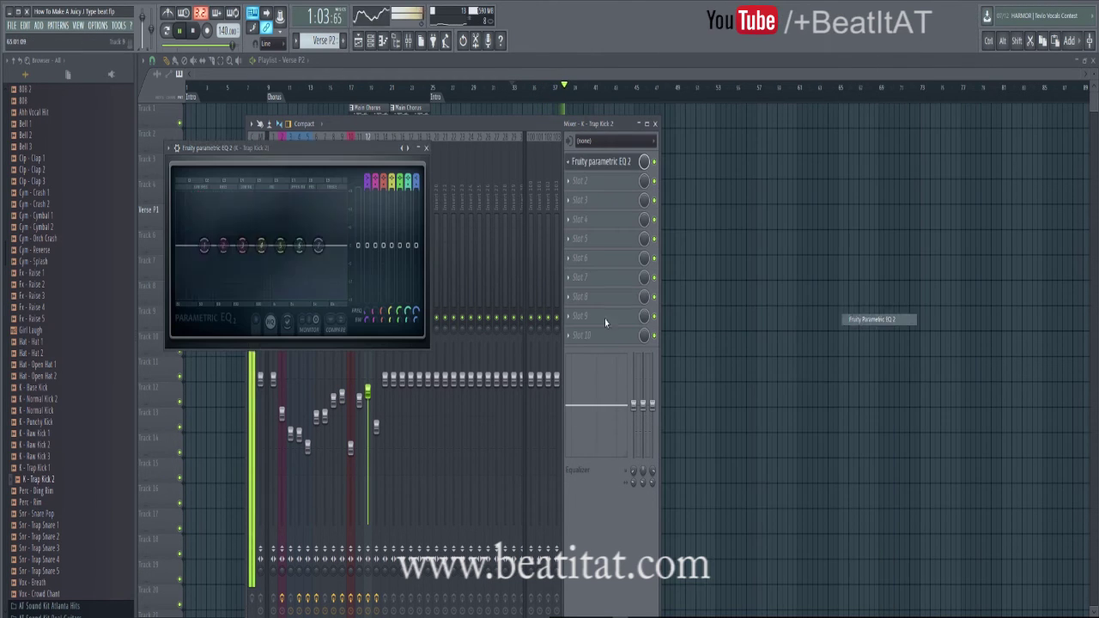
Shape the K - Trap Kick 2 EQ: boost band 3 slightly, roll off the highs with band 7, cut band 1, and raise band 2 about 2 dB
{"action": "mouse_move", "coordinate": [243, 247]}
{"action": "left_mouse_down"}
{"action": "mouse_move", "coordinate": [245, 228]}
{"action": "mouse_move", "coordinate": [248, 238]}
{"action": "left_mouse_up"}
{"action": "left_click_drag", "start_coordinate": [318, 246], "coordinate": [304, 363]}
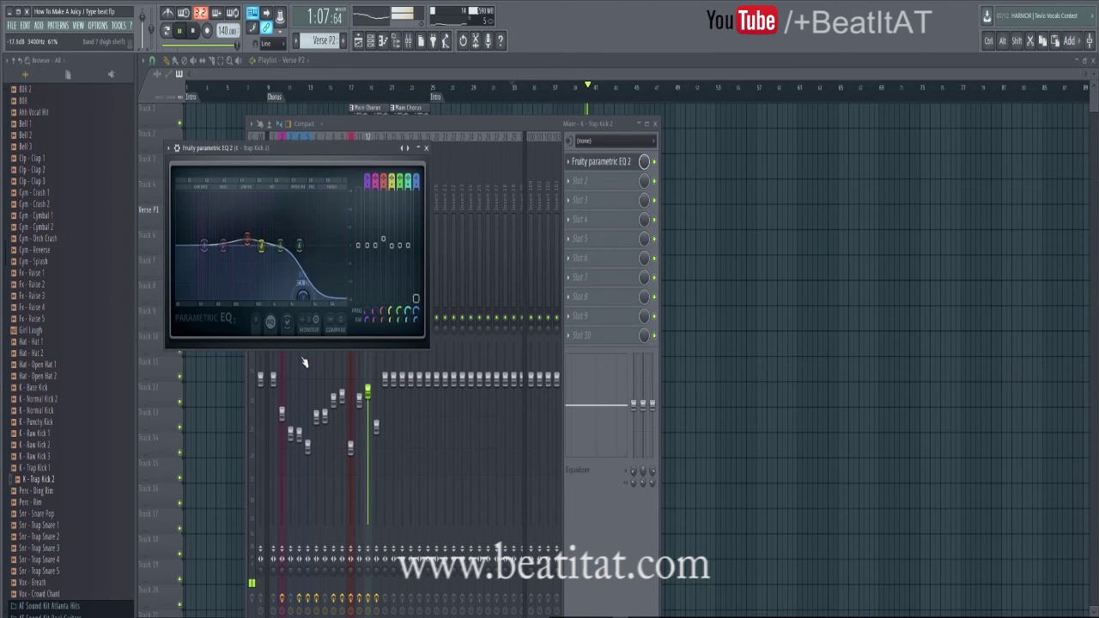
{"action": "left_click_drag", "start_coordinate": [417, 179], "coordinate": [415, 215]}
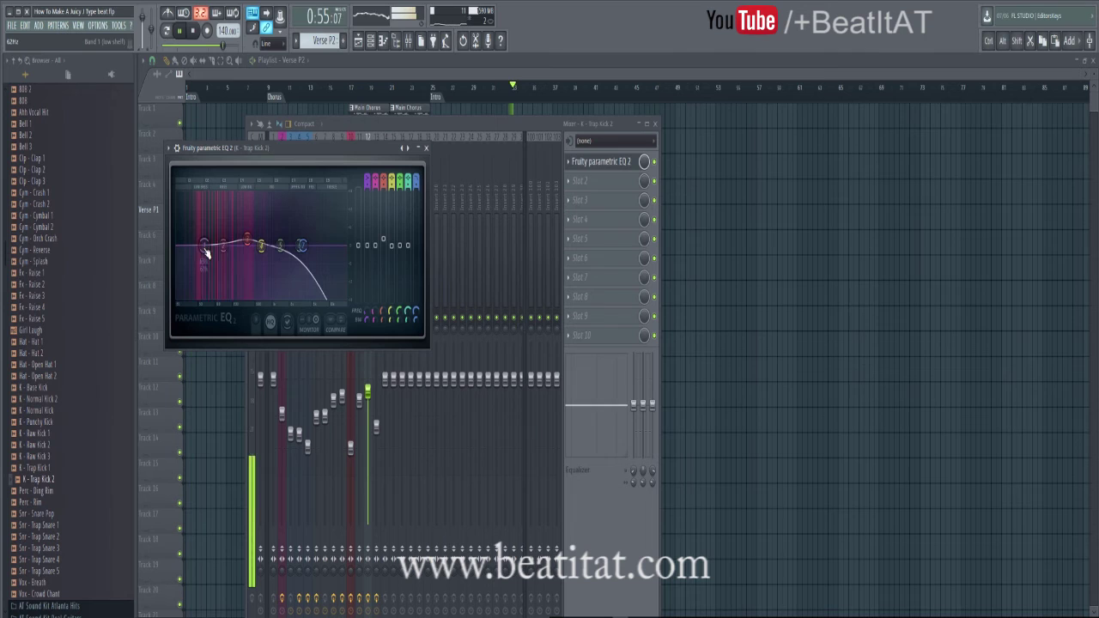
{"action": "left_click_drag", "start_coordinate": [205, 248], "coordinate": [177, 296]}
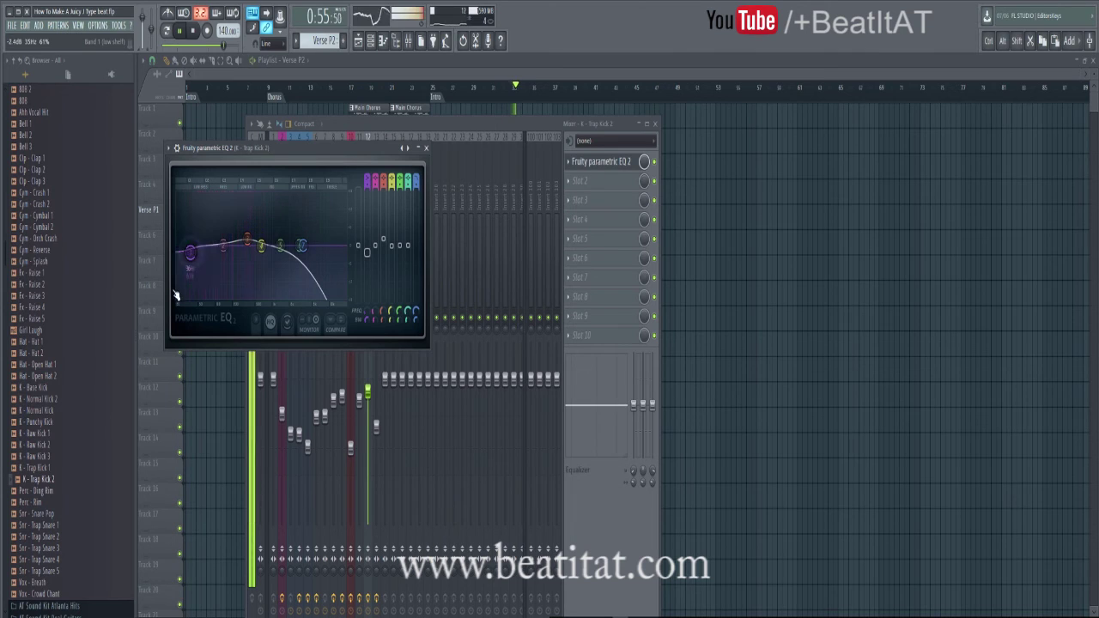
{"action": "left_click_drag", "start_coordinate": [223, 248], "coordinate": [200, 244]}
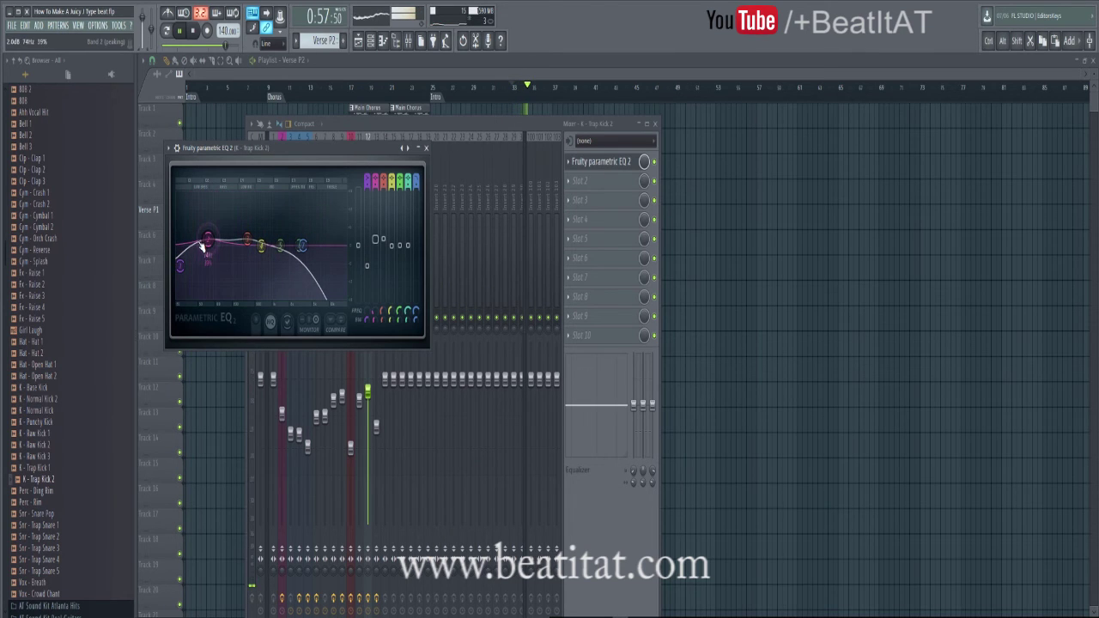
{"action": "left_click", "coordinate": [426, 149]}
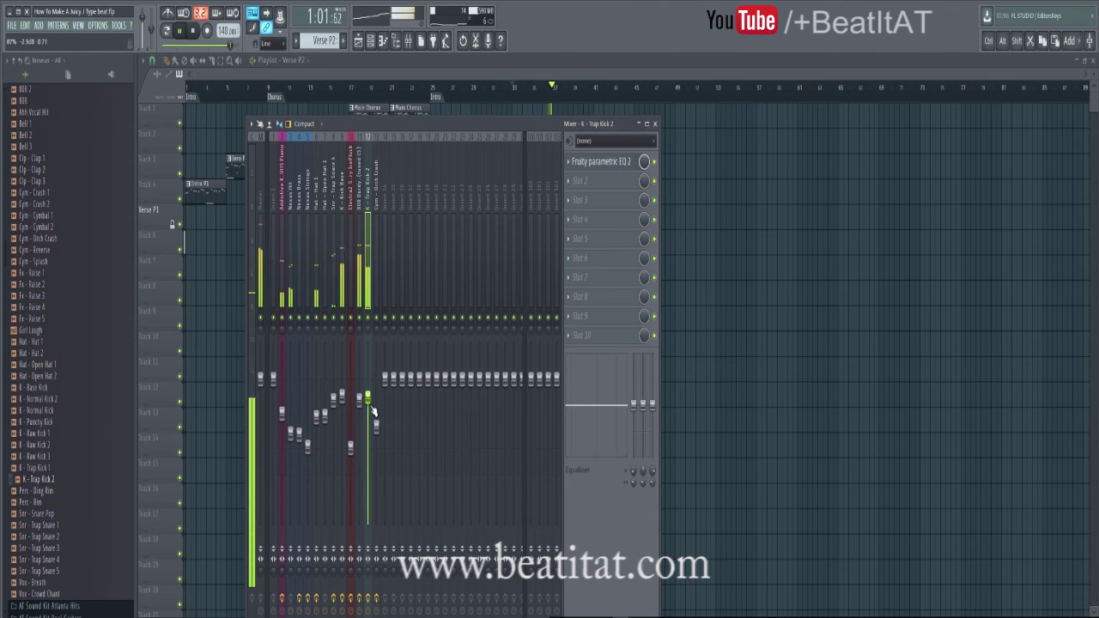
Rebalance the kicks by lowering K - Trap Kick 2 and slightly raising K - Kick Base in the mixer, and replay Verse P2
{"action": "left_click", "coordinate": [341, 391]}
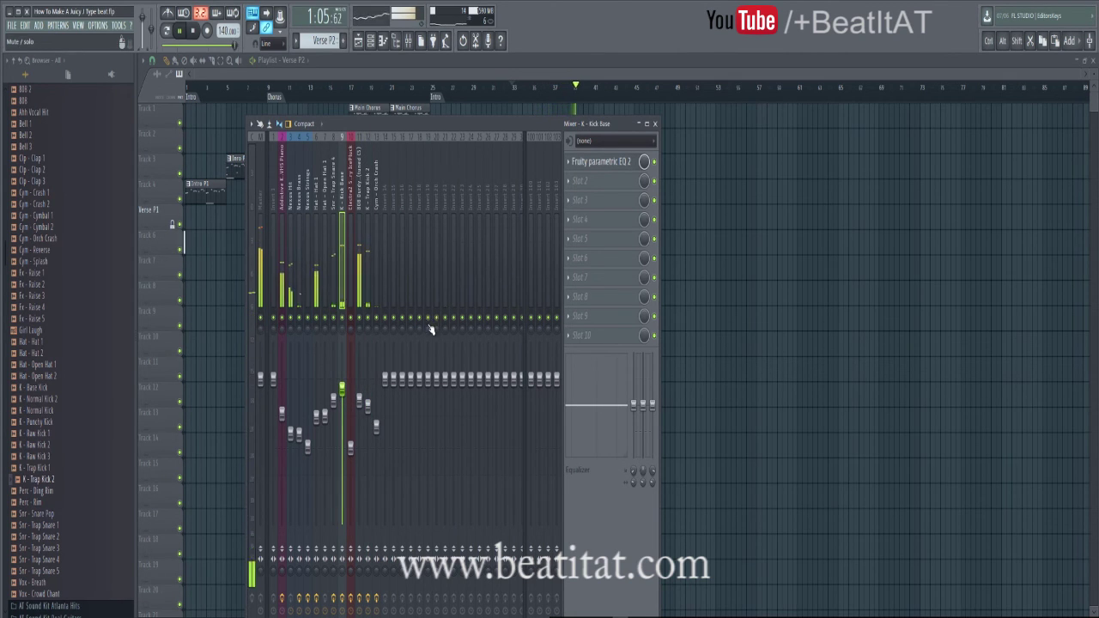
{"action": "left_click", "coordinate": [654, 124]}
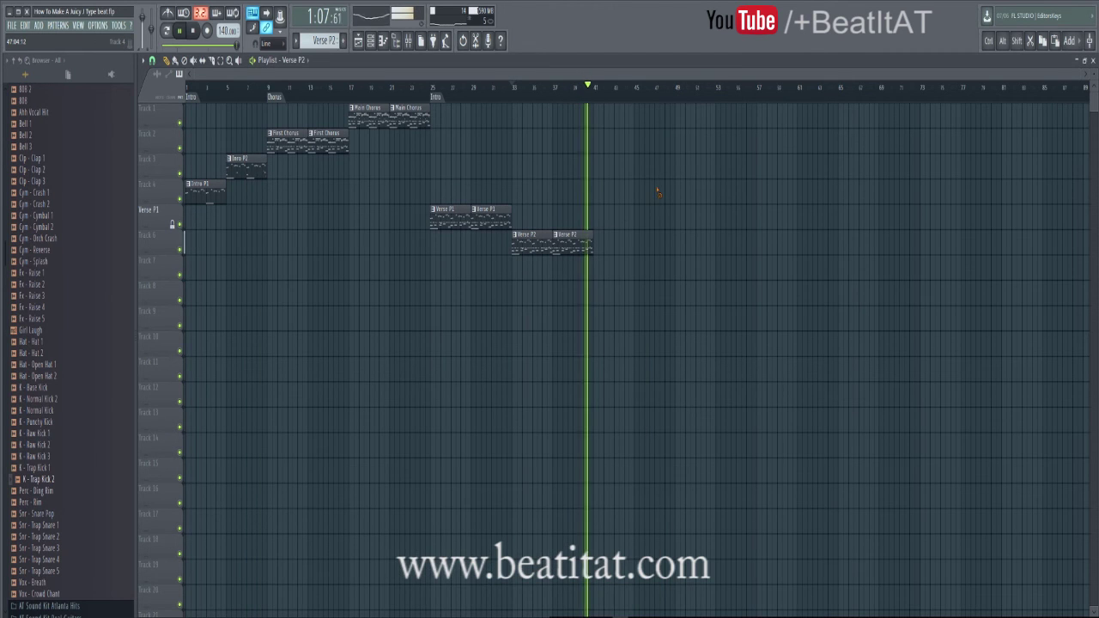
{"action": "left_click", "coordinate": [497, 83]}
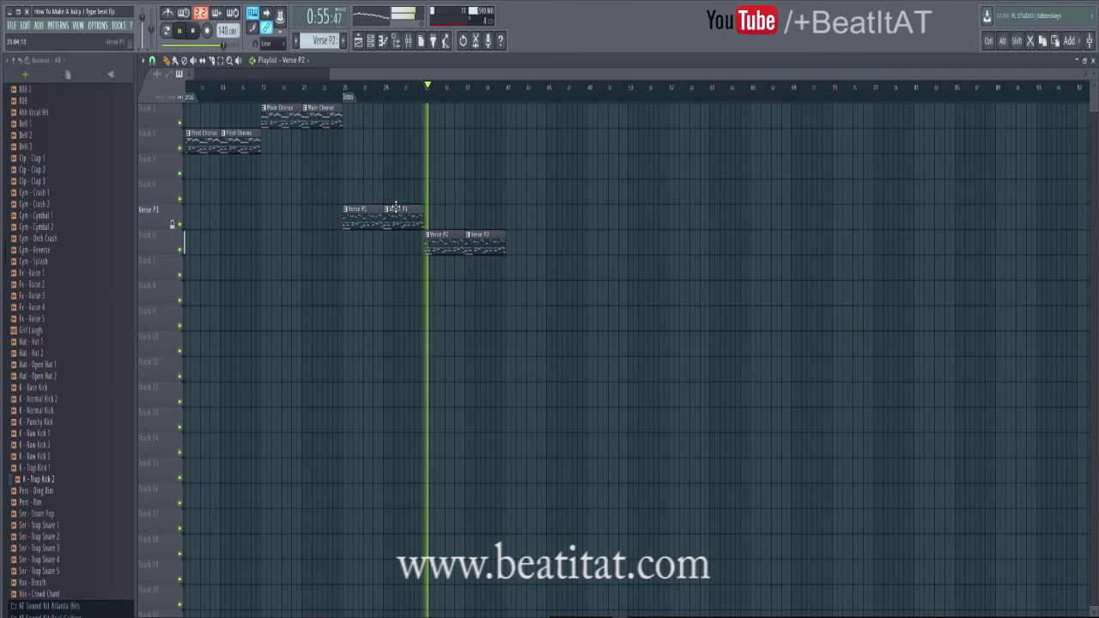
Make the second Verse P1 clip and the second Verse P2 clip unique
{"action": "right_click", "coordinate": [385, 214]}
{"action": "left_click", "coordinate": [412, 278]}
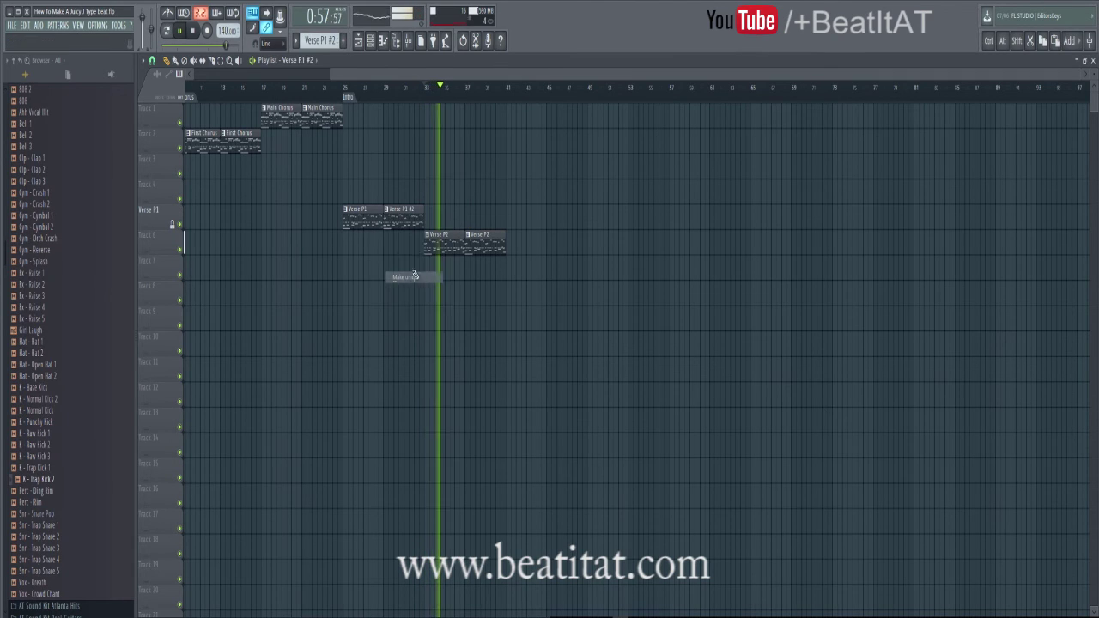
{"action": "left_click", "coordinate": [468, 236]}
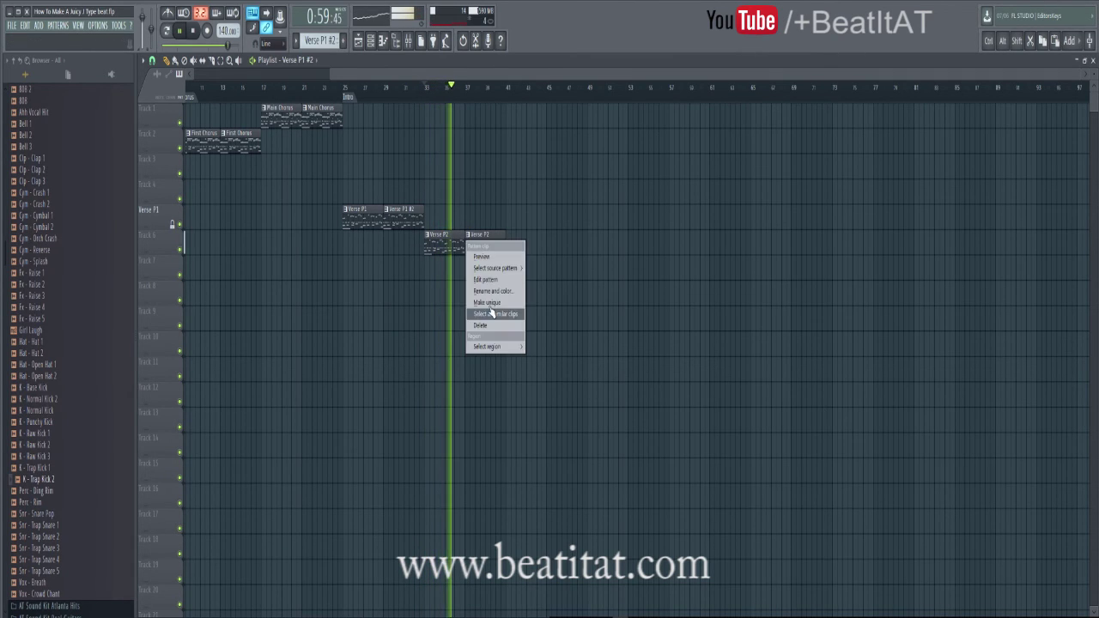
{"action": "left_click", "coordinate": [494, 304]}
Open the Verse P2 #2 and Verse P1 #2 patterns to review their channels, and return the stopped playhead to bar 29
{"action": "double_click", "coordinate": [495, 247]}
{"action": "key", "text": "F6"}
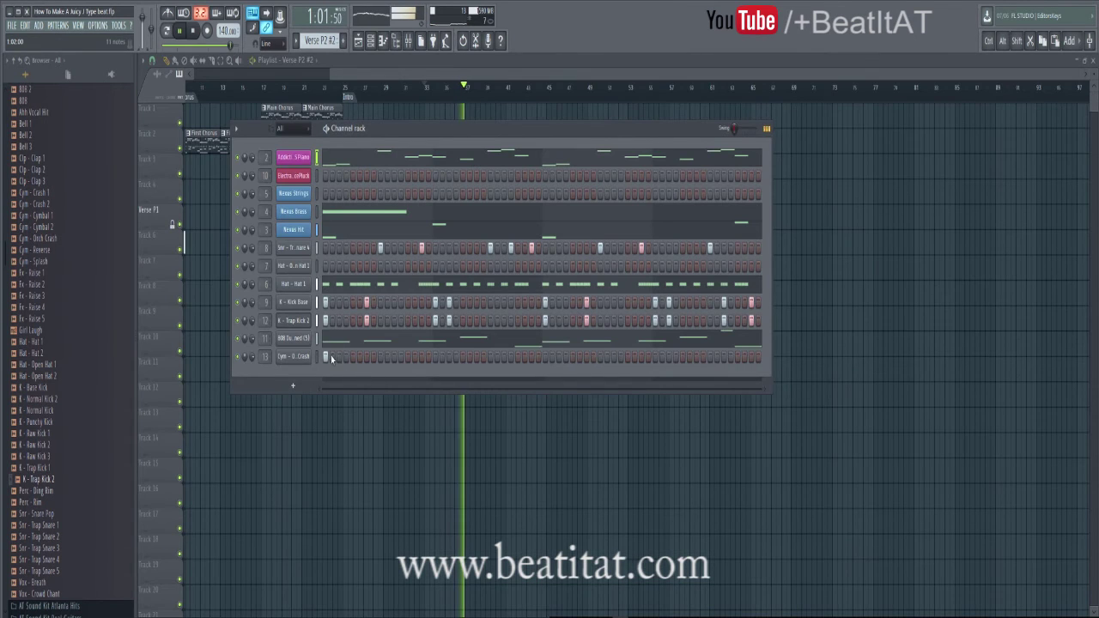
{"action": "key", "text": "F6"}
{"action": "double_click", "coordinate": [402, 224]}
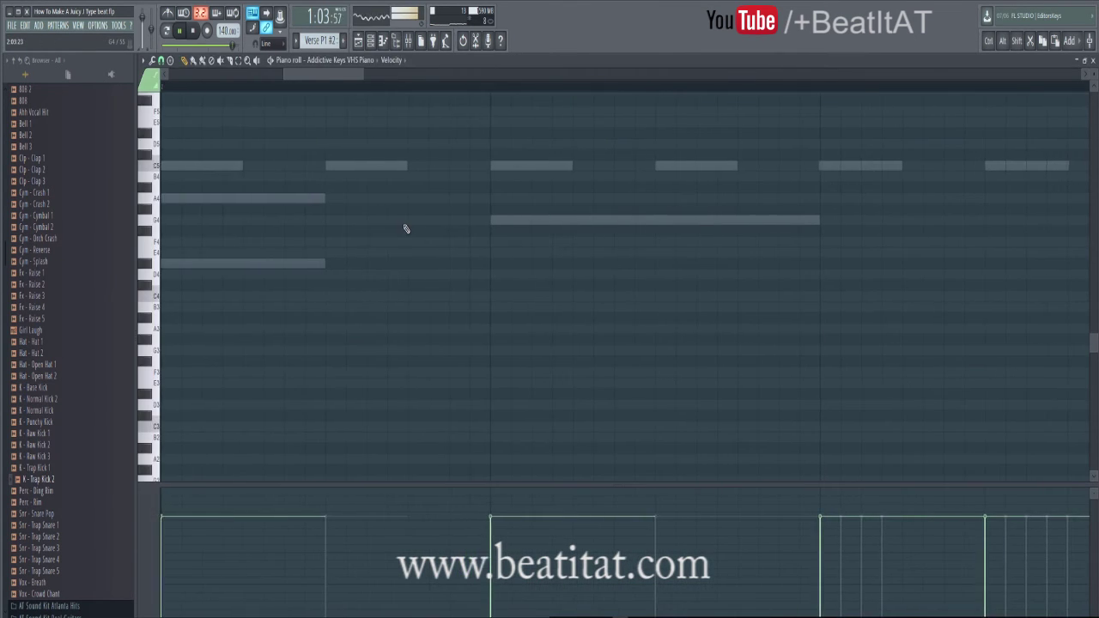
{"action": "key", "text": "F6"}
{"action": "key", "text": "F6"}
{"action": "key", "text": "space"}
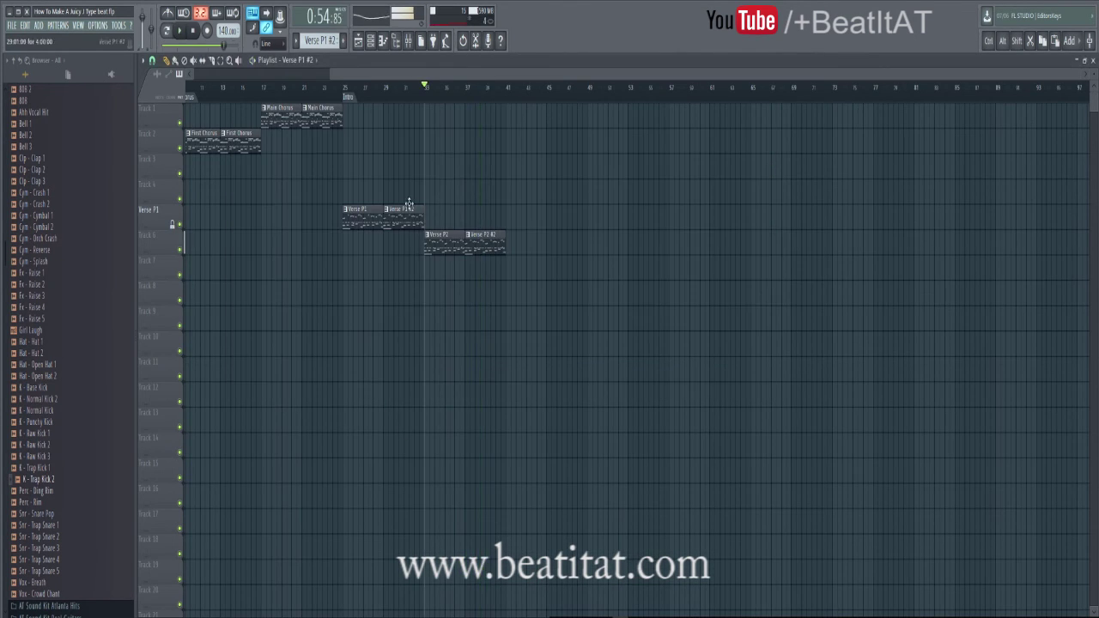
{"action": "left_click", "coordinate": [384, 91]}
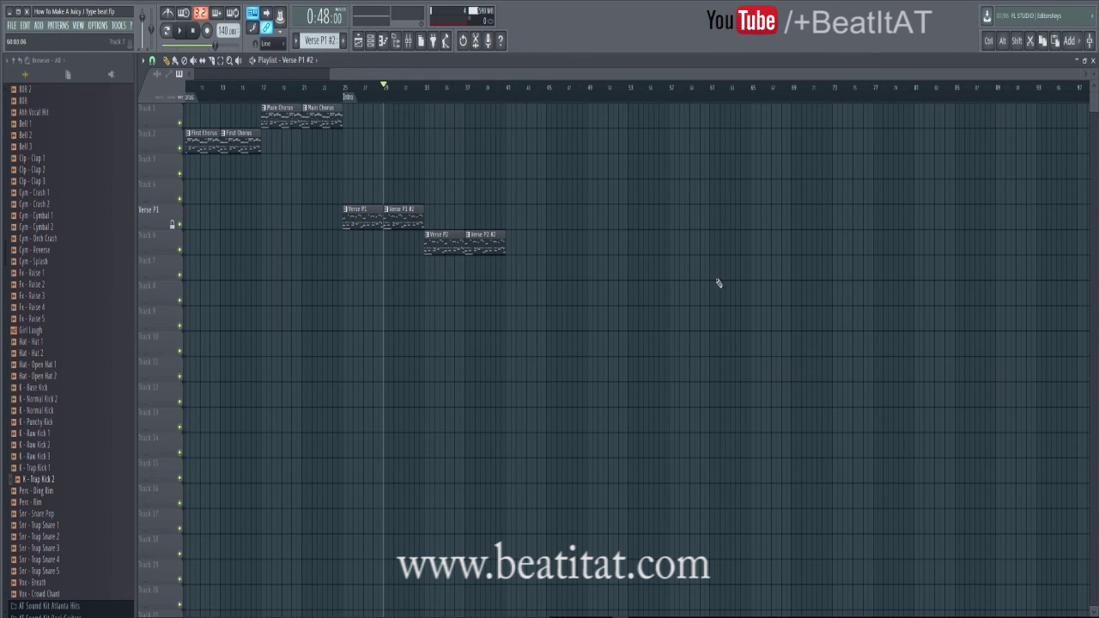
Place a Verse P2 clip at bar 41 on Track 7, make it unique and rename the pattern as Verse P3
{"action": "left_click_drag", "start_coordinate": [437, 76], "coordinate": [573, 101]}
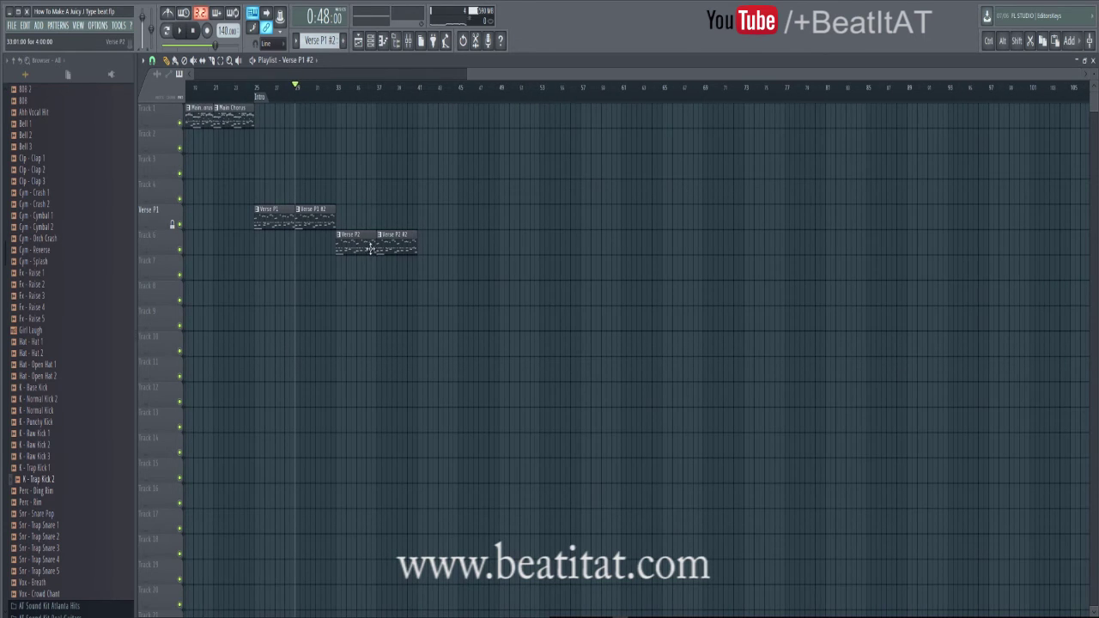
{"action": "left_click", "coordinate": [417, 266]}
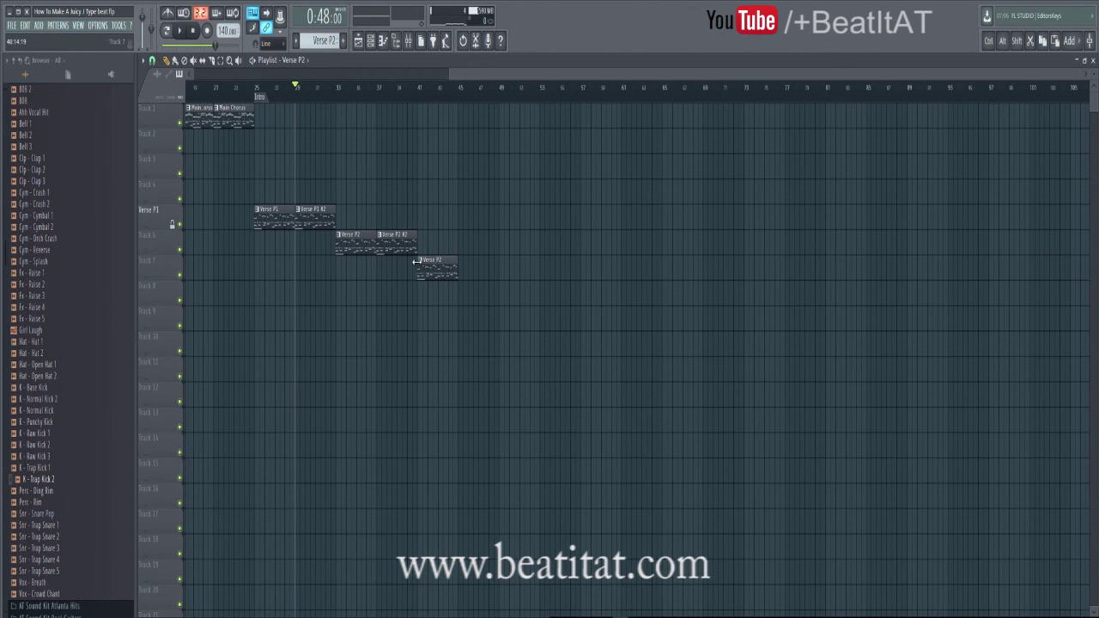
{"action": "left_click", "coordinate": [420, 262]}
{"action": "left_click", "coordinate": [445, 329]}
{"action": "double_click", "coordinate": [445, 276]}
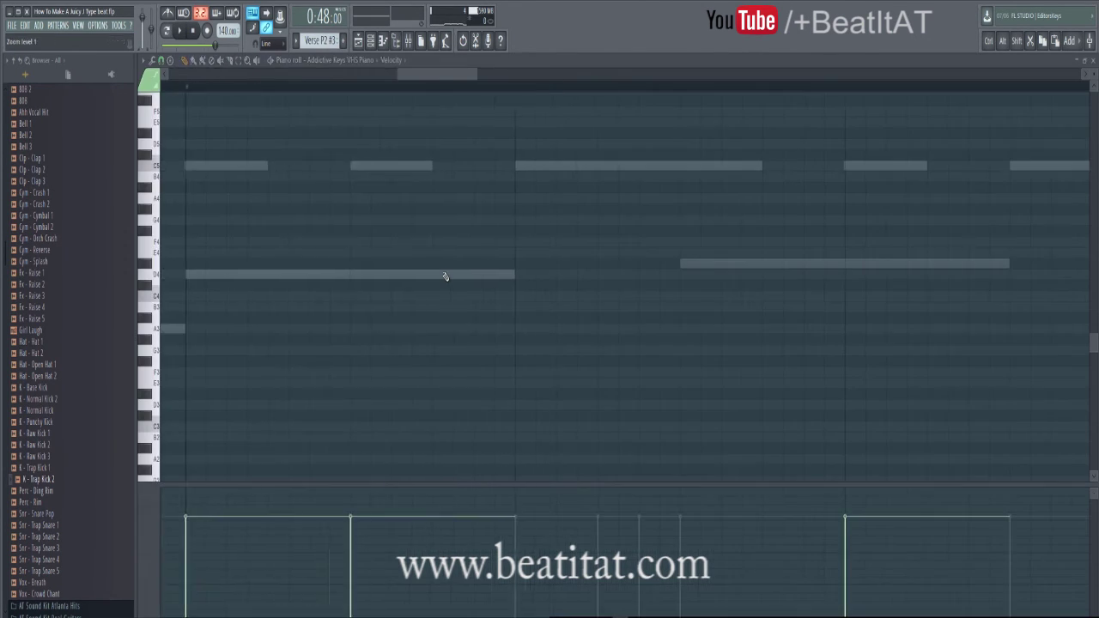
{"action": "key", "text": "F2"}
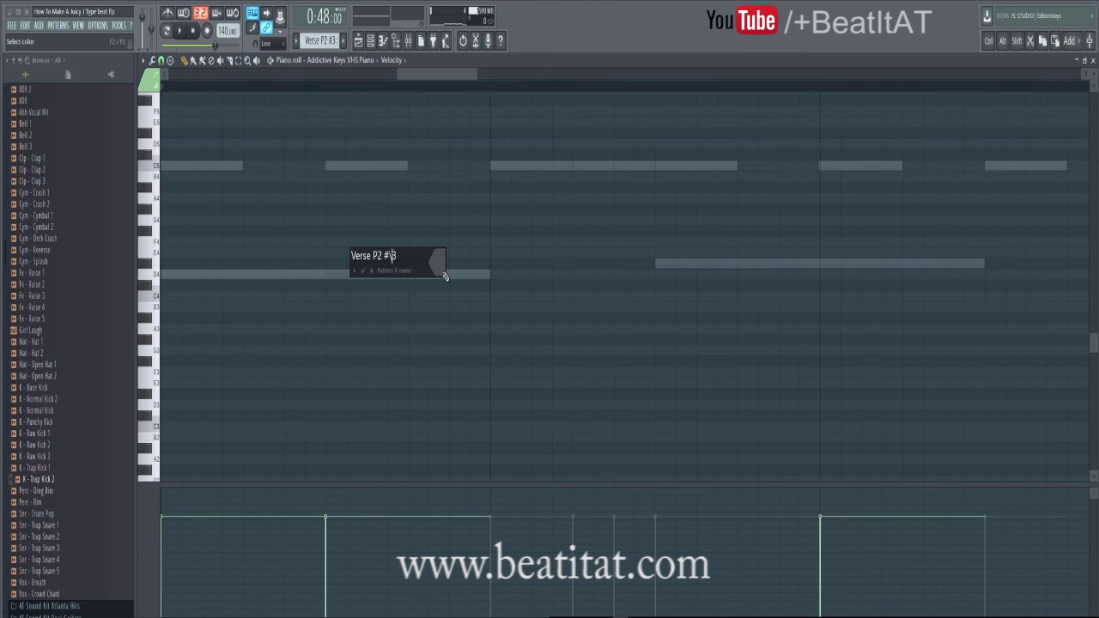
{"action": "key", "text": "Return"}
{"action": "key", "text": "Escape"}
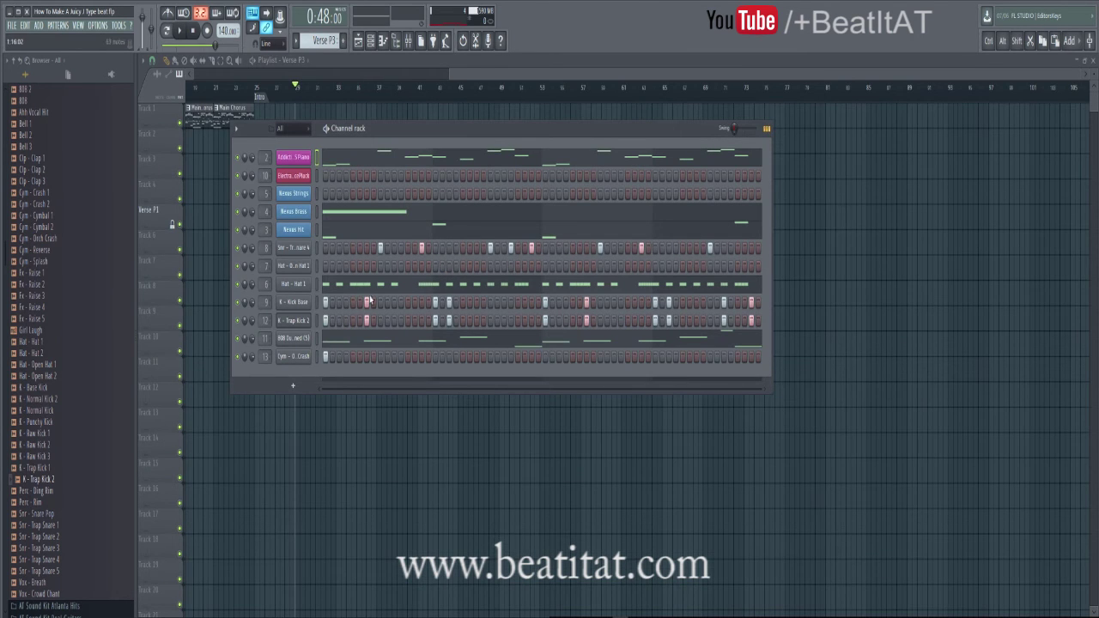
Delete all 808 notes and all Hat - Hat 1 notes from the Verse P3 pattern
{"action": "left_click", "coordinate": [336, 344]}
{"action": "key", "text": "ctrl+a"}
{"action": "key", "text": "Delete"}
{"action": "key", "text": "Escape"}
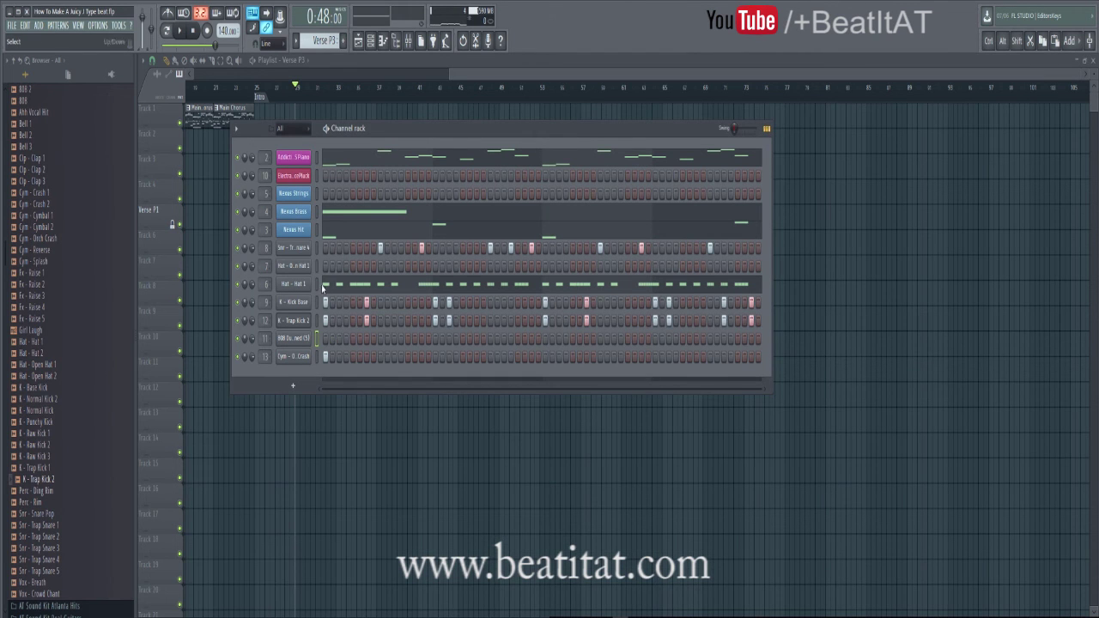
{"action": "left_click", "coordinate": [393, 287]}
{"action": "key", "text": "Delete"}
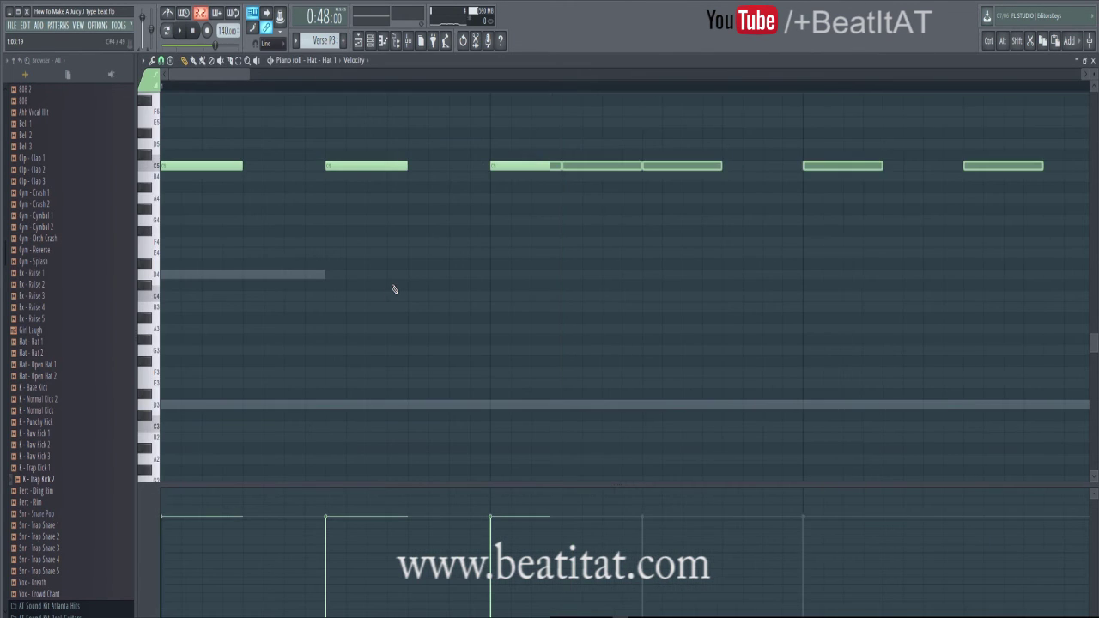
{"action": "key", "text": "Escape"}
Delete all Nexus Brass and Nexus Hit notes from the Verse P3 pattern
{"action": "left_click", "coordinate": [331, 215]}
{"action": "key", "text": "Delete"}
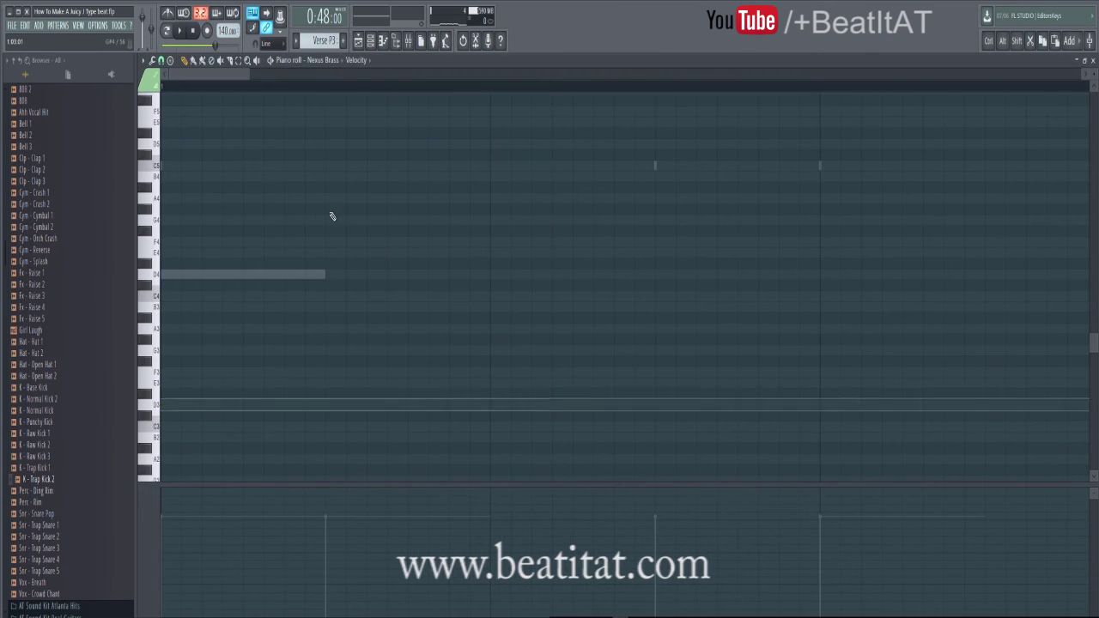
{"action": "key", "text": "Escape"}
{"action": "left_click", "coordinate": [347, 236]}
{"action": "key", "text": "Delete"}
{"action": "key", "text": "Escape"}
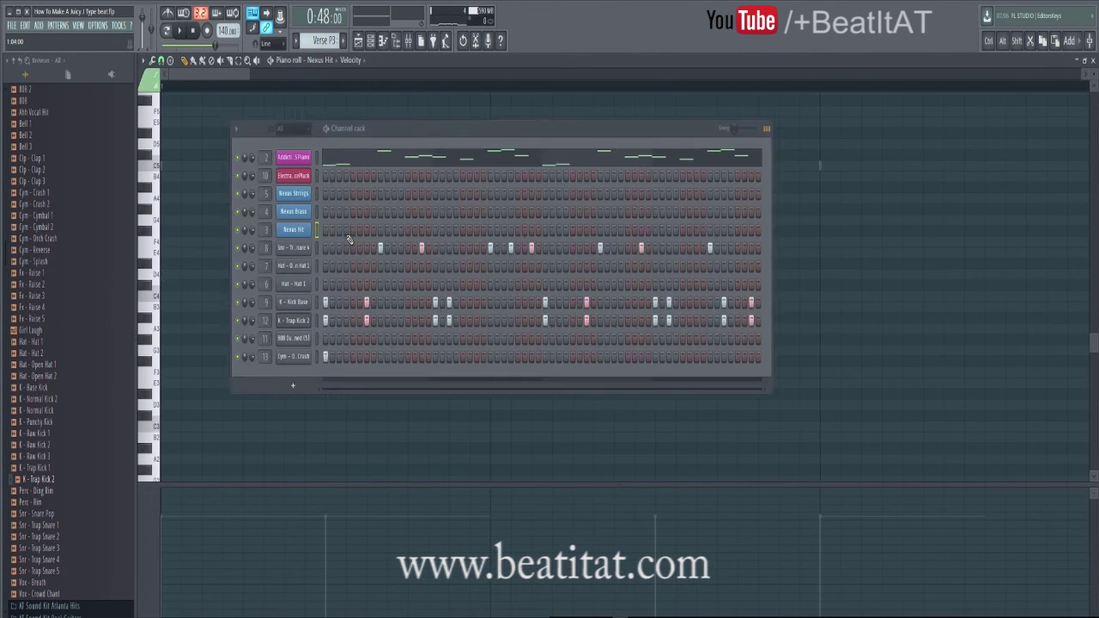
{"action": "key", "text": "Escape"}
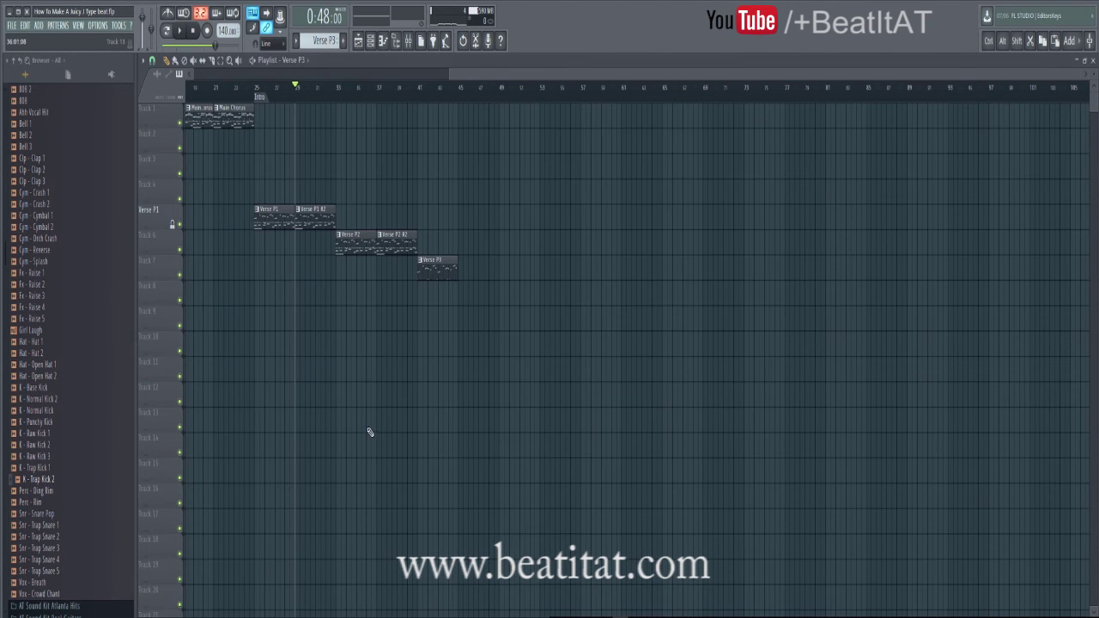
Check the piano notes in Verse P3 and add a second Verse P3 clip at bar 45 on Track 7
{"action": "double_click", "coordinate": [455, 266]}
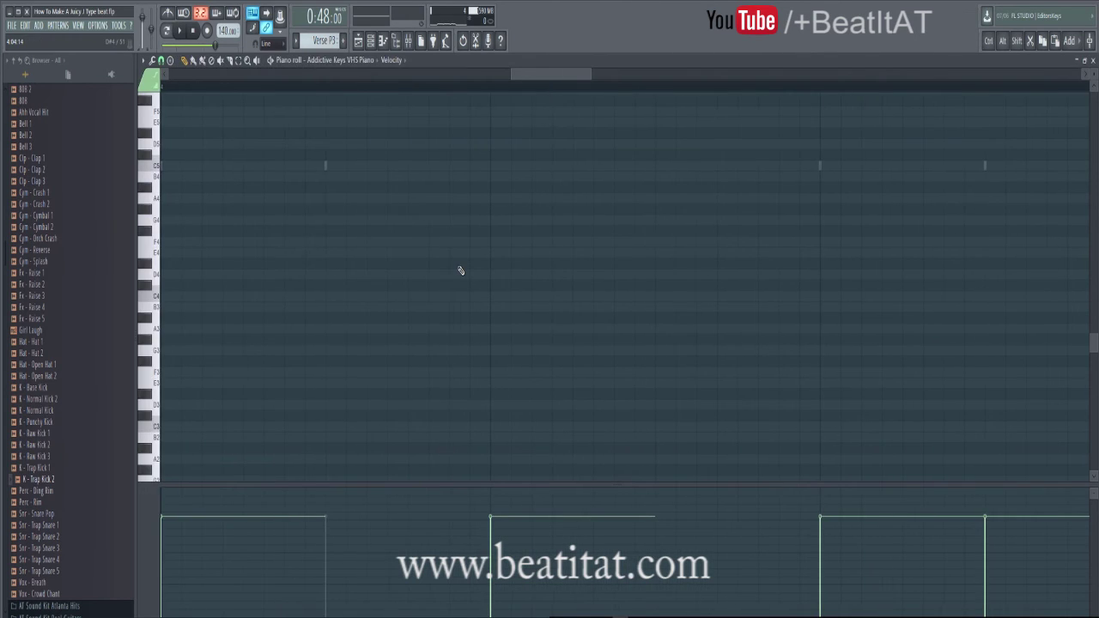
{"action": "key", "text": "Escape"}
{"action": "key", "text": "Escape"}
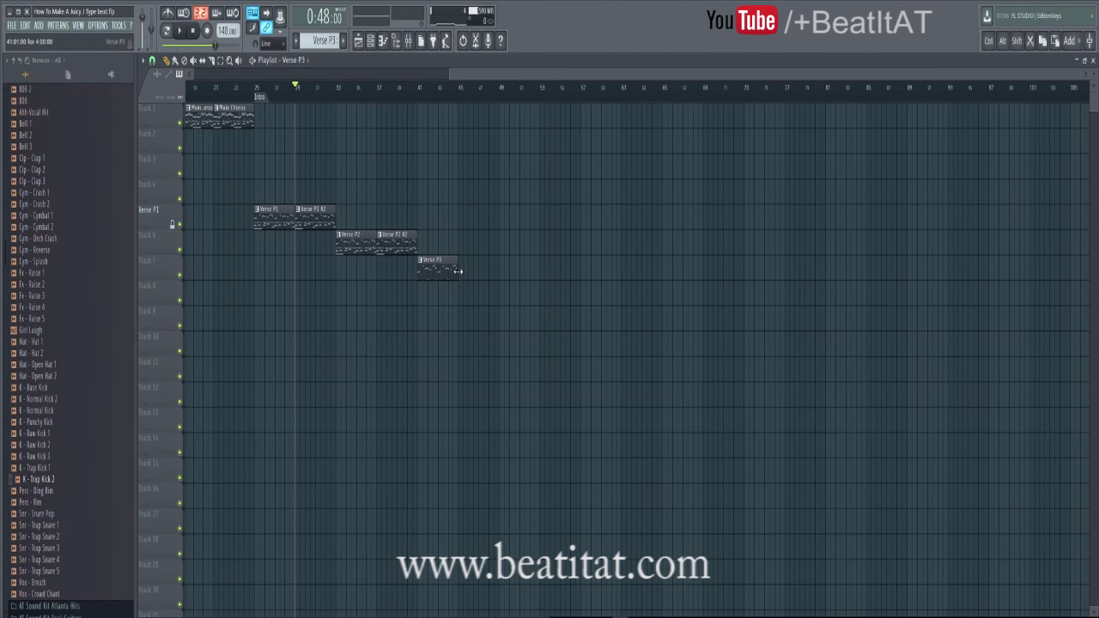
{"action": "left_click", "coordinate": [460, 271]}
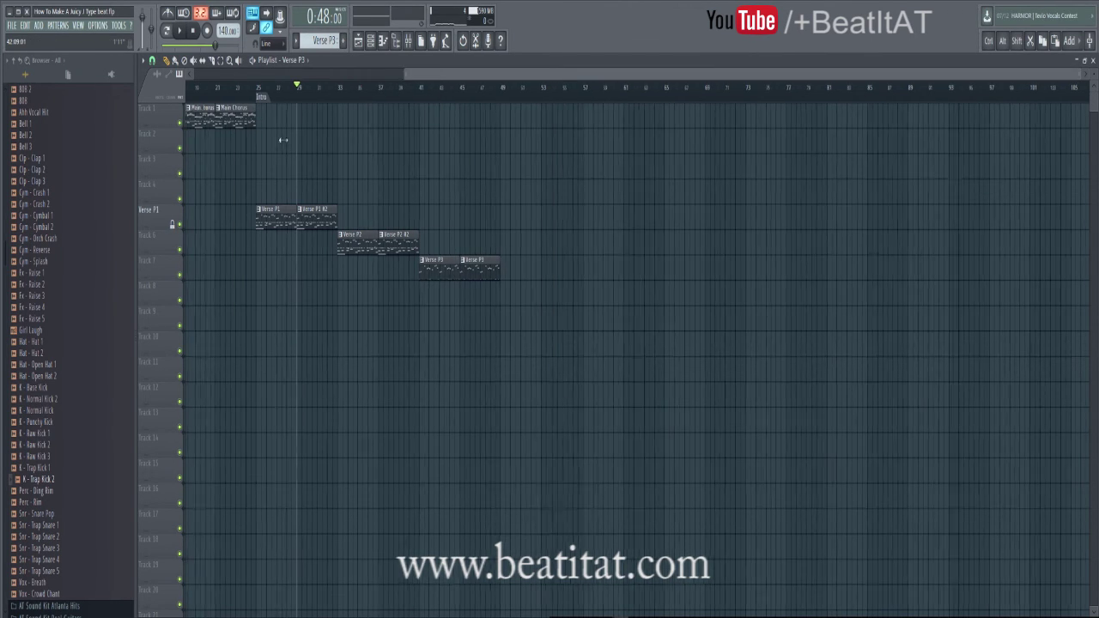
Add a time marker named Chorus 2 at bar 49 and place two First Chorus clips at bars 49 and 53 on Track 2
{"action": "scroll", "coordinate": [436, 89], "scroll_direction": "down", "scroll_amount": 3}
{"action": "key", "text": "space"}
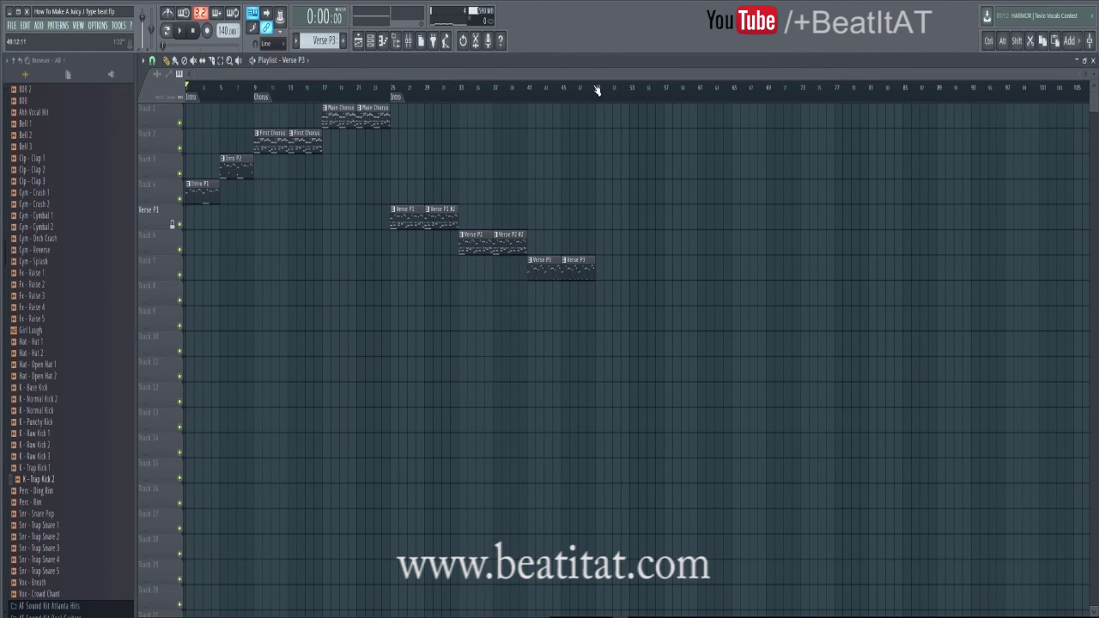
{"action": "left_click", "coordinate": [572, 88]}
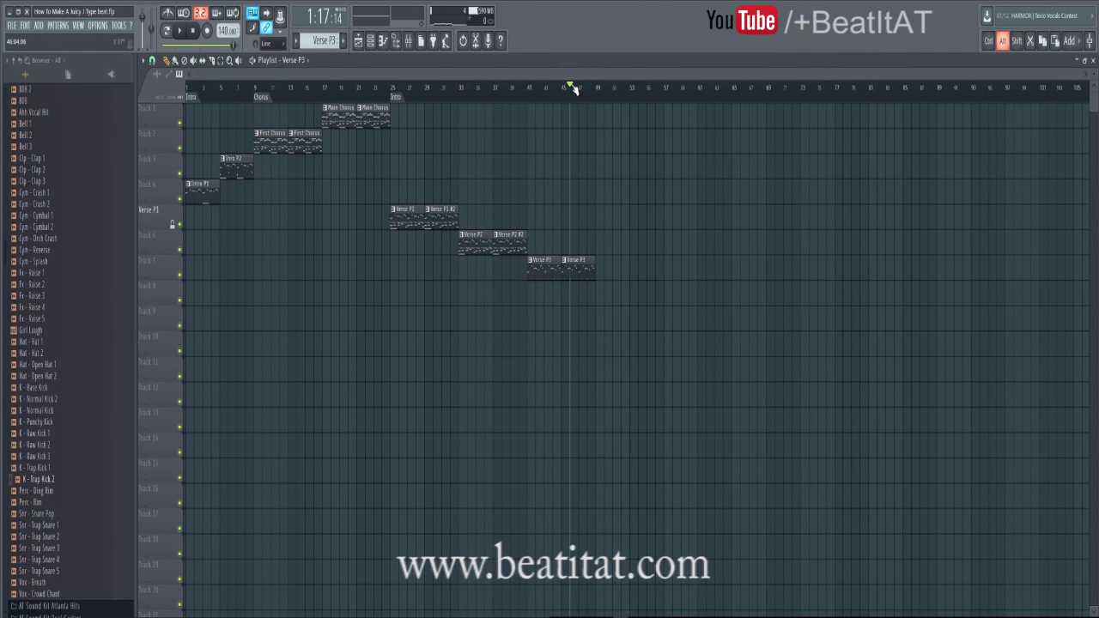
{"action": "key", "text": "alt+t"}
{"action": "type", "text": "Chorus"}
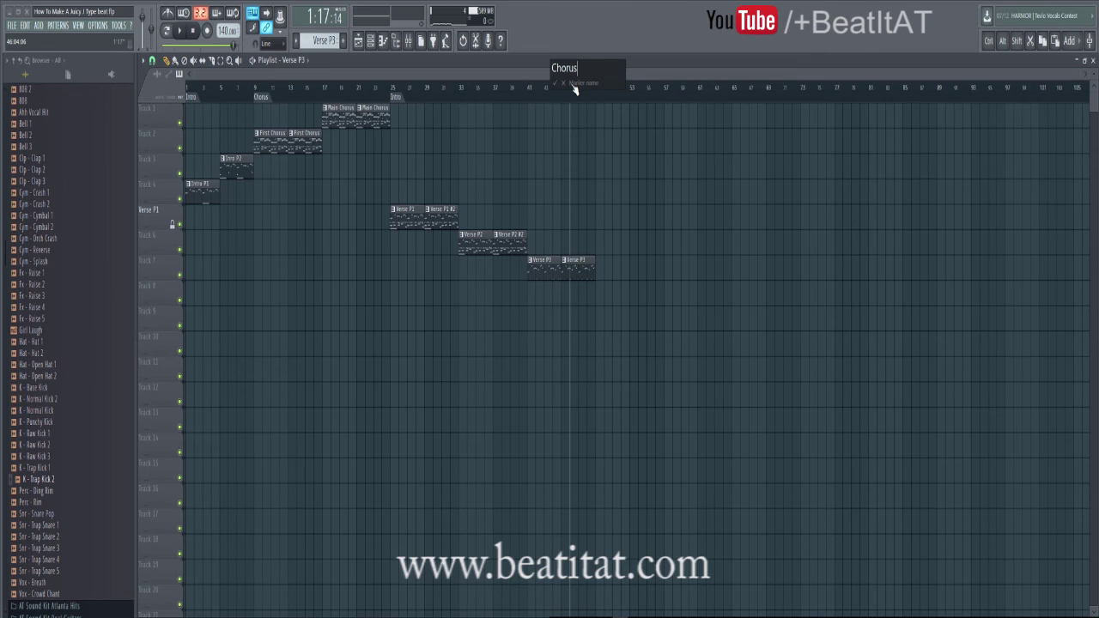
{"action": "type", "text": " 2"}
{"action": "key", "text": "Return"}
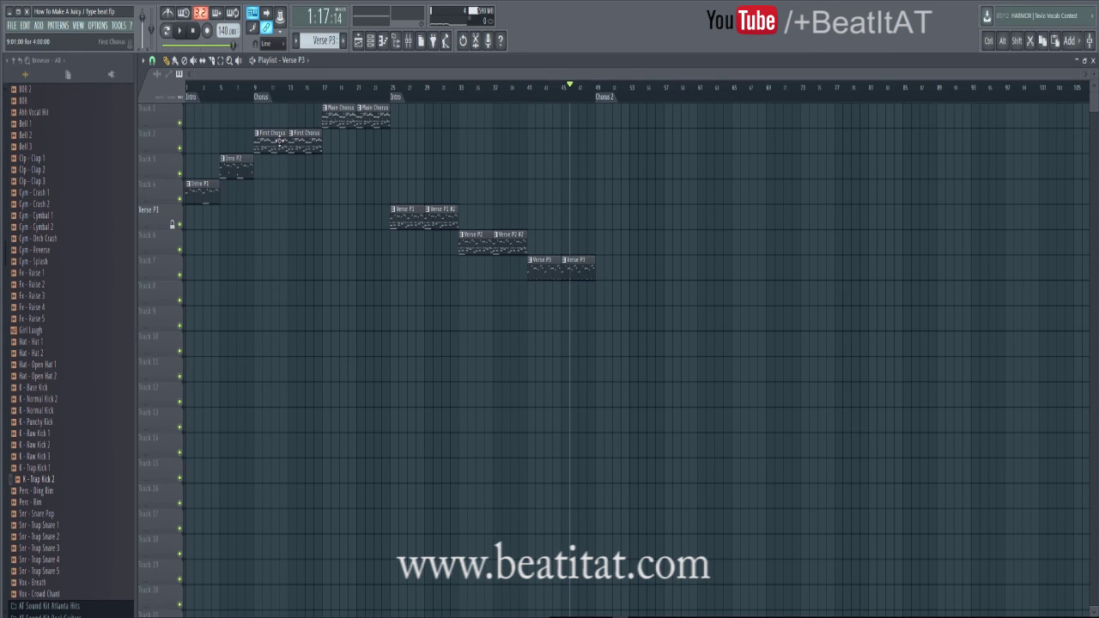
{"action": "left_click", "coordinate": [593, 148]}
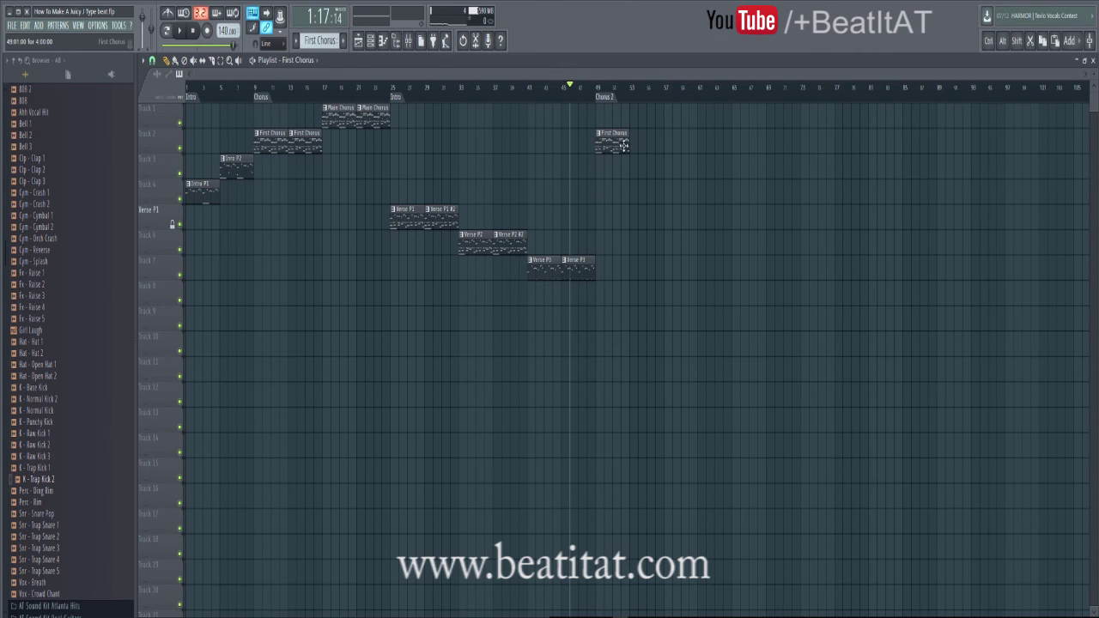
{"action": "left_click", "coordinate": [633, 143]}
Lock Tracks 1 to 4, Track 6 and Track 7 to their content
{"action": "right_click", "coordinate": [160, 106]}
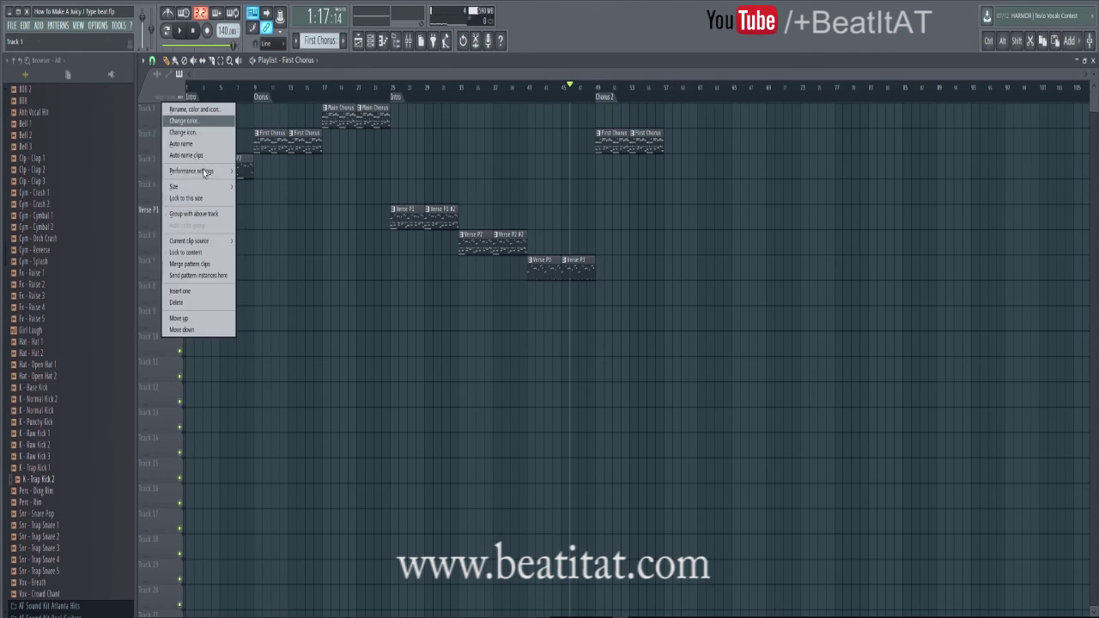
{"action": "left_click", "coordinate": [197, 252]}
{"action": "right_click", "coordinate": [167, 130]}
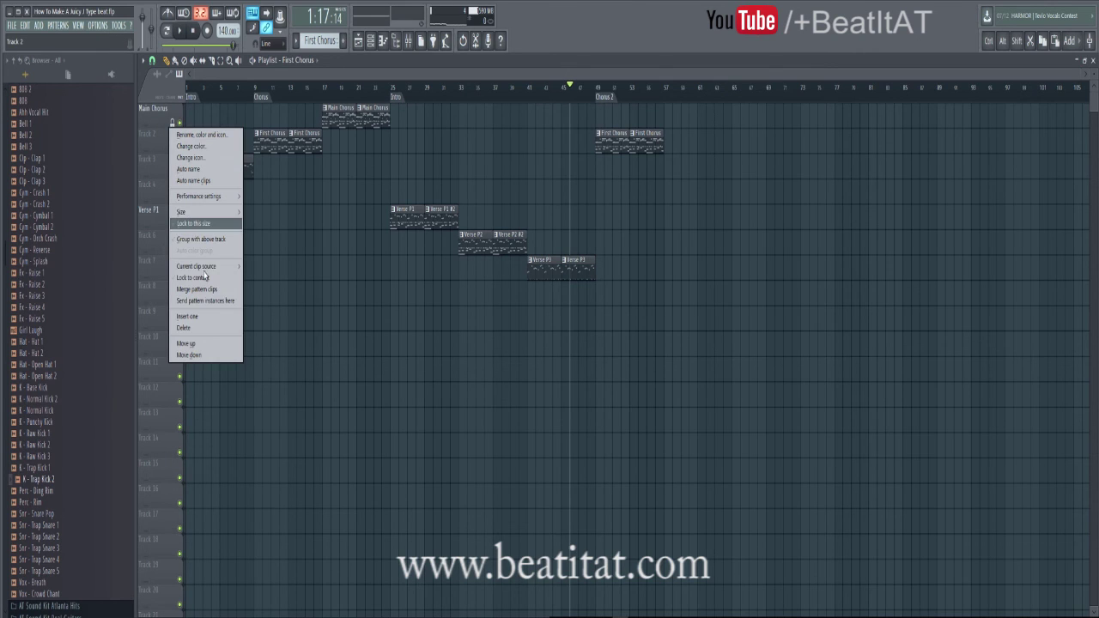
{"action": "left_click", "coordinate": [205, 276]}
{"action": "right_click", "coordinate": [170, 161]}
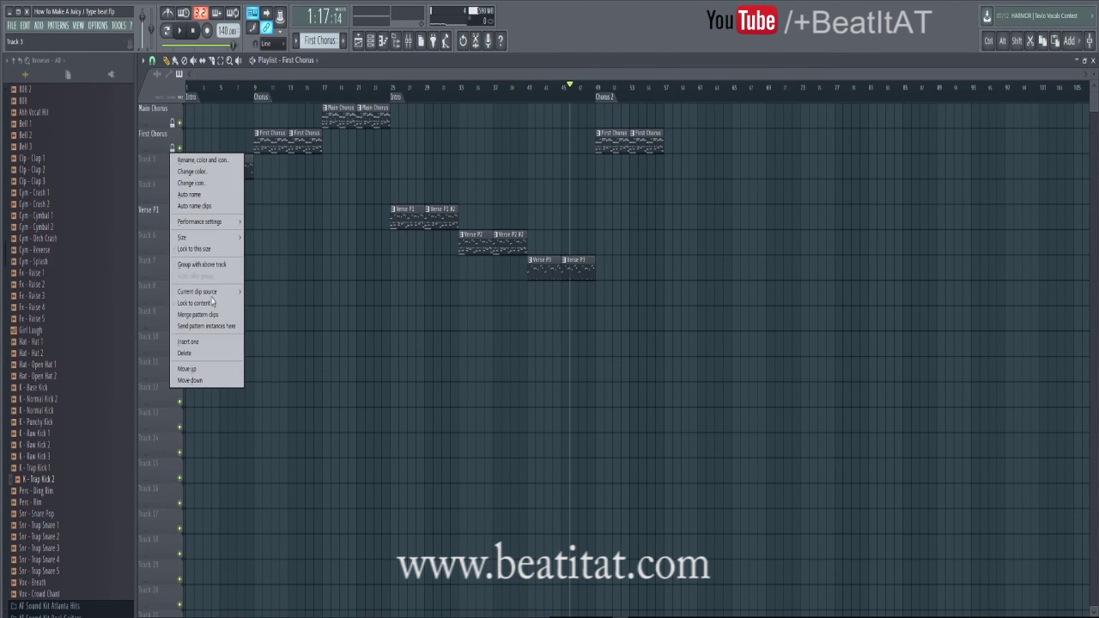
{"action": "left_click", "coordinate": [212, 304]}
{"action": "right_click", "coordinate": [156, 184]}
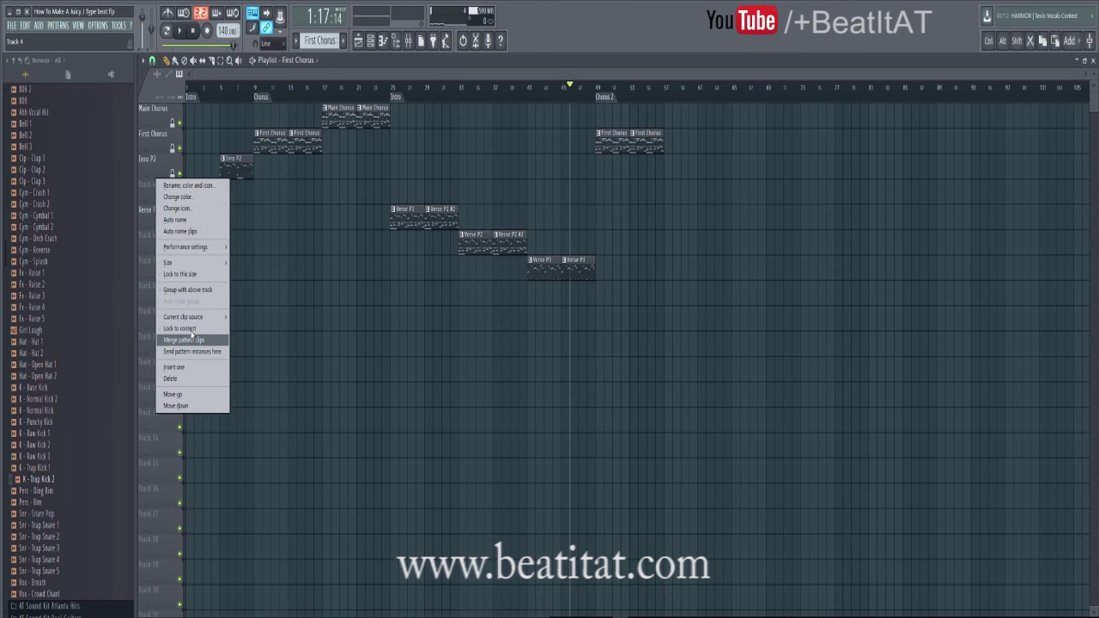
{"action": "left_click", "coordinate": [195, 329]}
{"action": "right_click", "coordinate": [157, 234]}
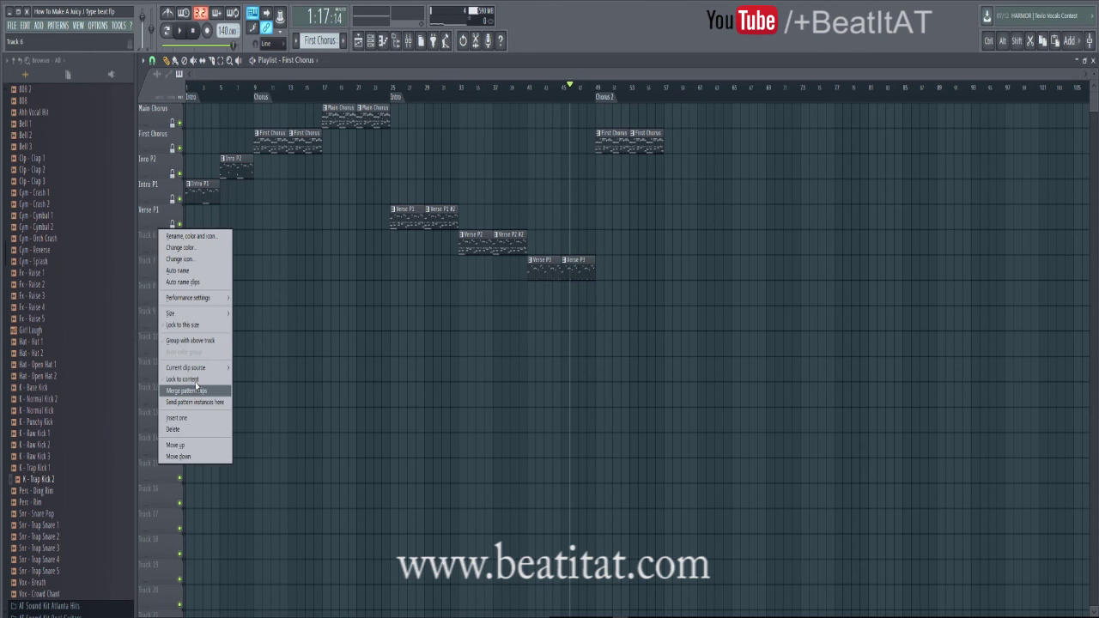
{"action": "left_click", "coordinate": [195, 383]}
{"action": "right_click", "coordinate": [160, 259]}
{"action": "left_click", "coordinate": [196, 409]}
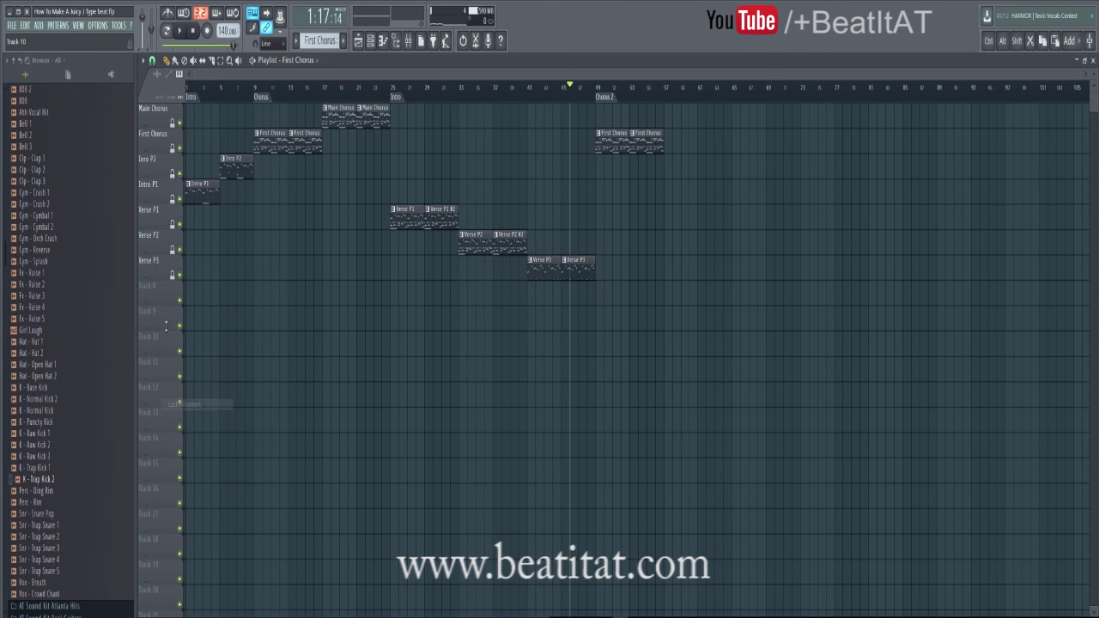
{"action": "right_click", "coordinate": [161, 284]}
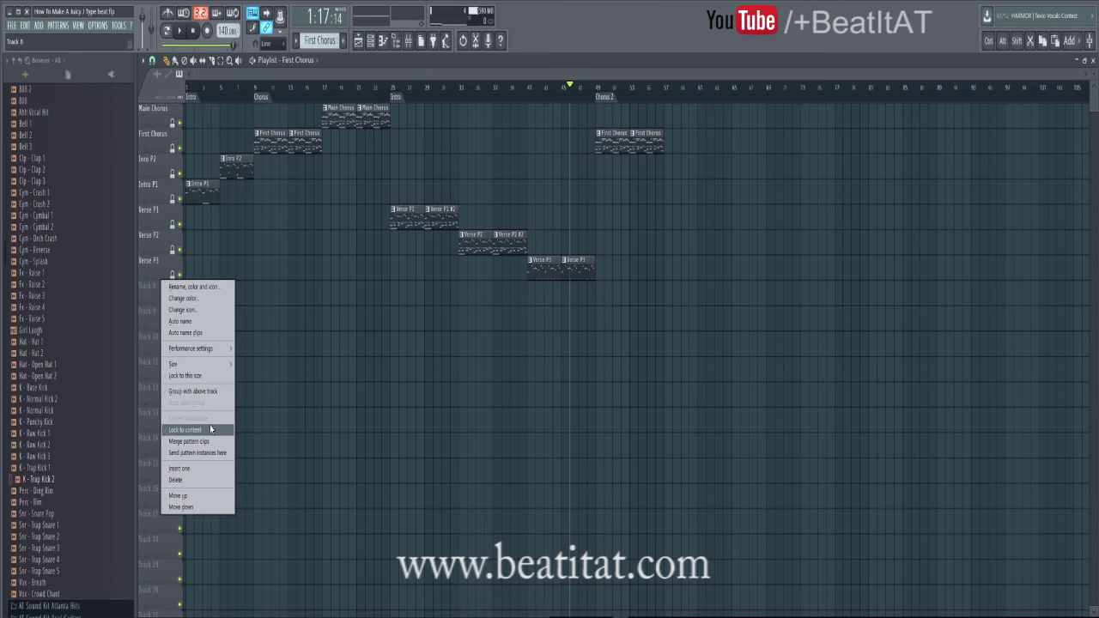
{"action": "left_click", "coordinate": [431, 345]}
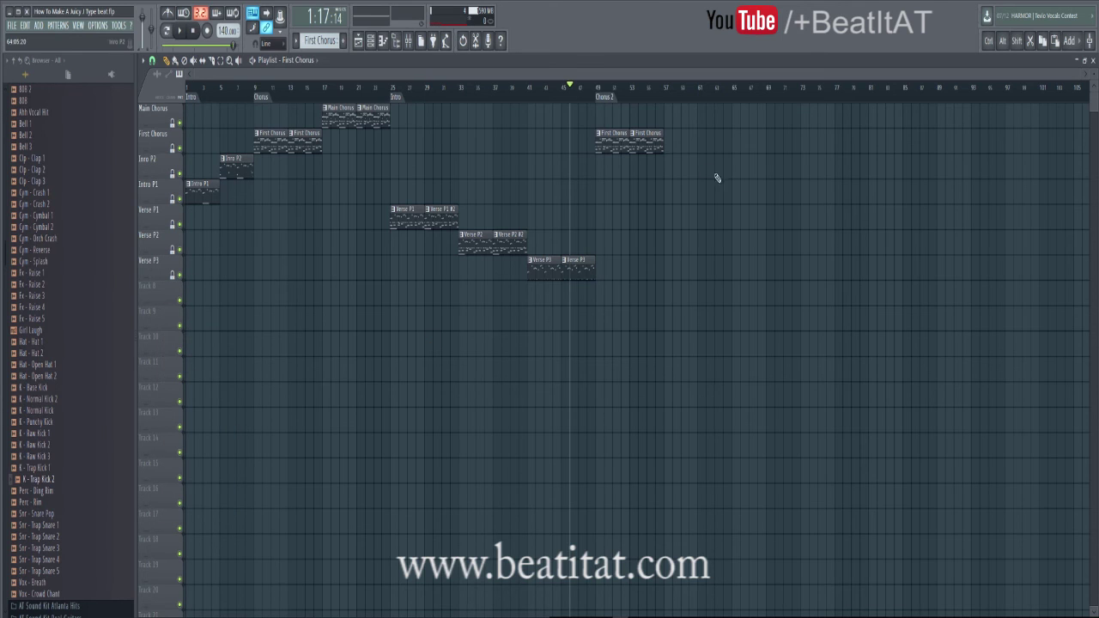
Place two Main Chorus clips at bars 57 and 61 on the Main Chorus track
{"action": "left_click", "coordinate": [669, 122]}
{"action": "left_click", "coordinate": [702, 126]}
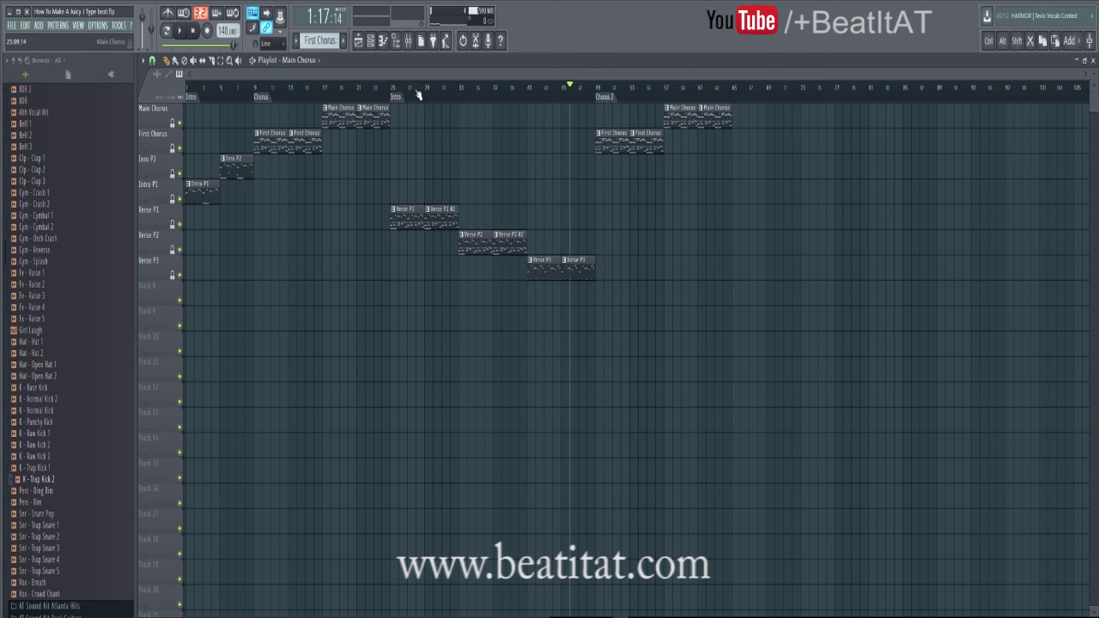
{"action": "scroll", "coordinate": [429, 86], "scroll_direction": "right", "scroll_amount": 3}
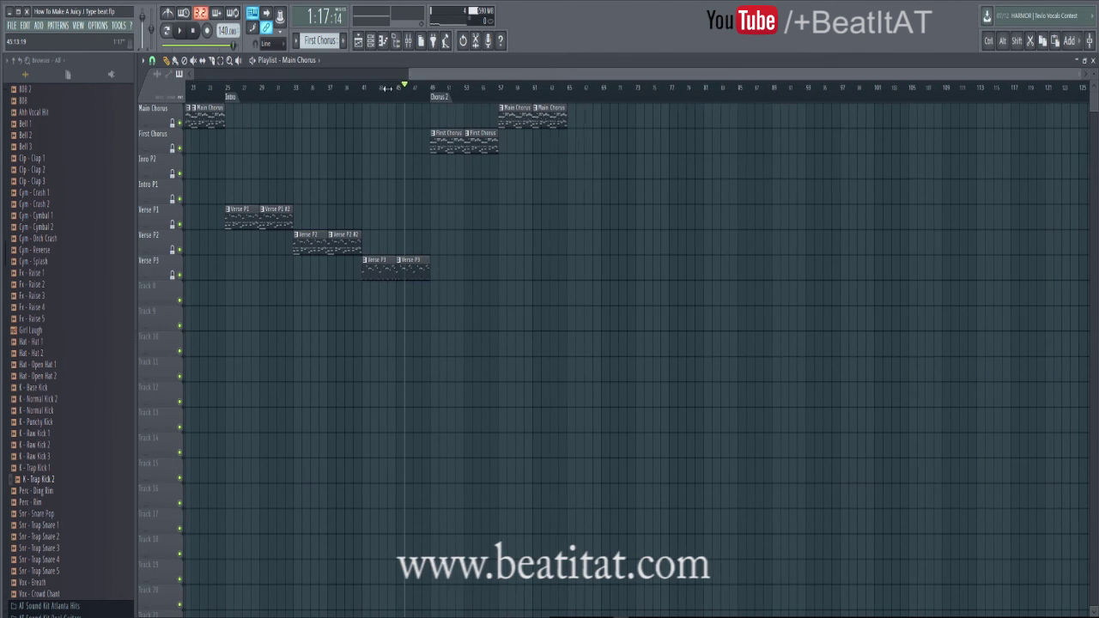
{"action": "left_click_drag", "start_coordinate": [388, 88], "coordinate": [194, 86]}
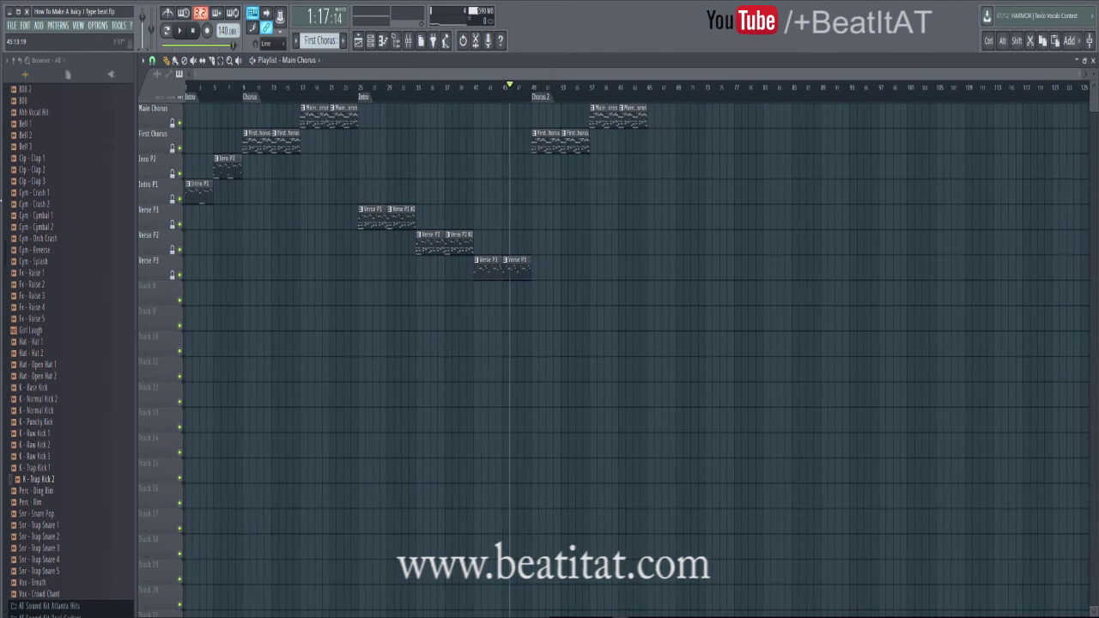
{"action": "left_click", "coordinate": [9, 25]}
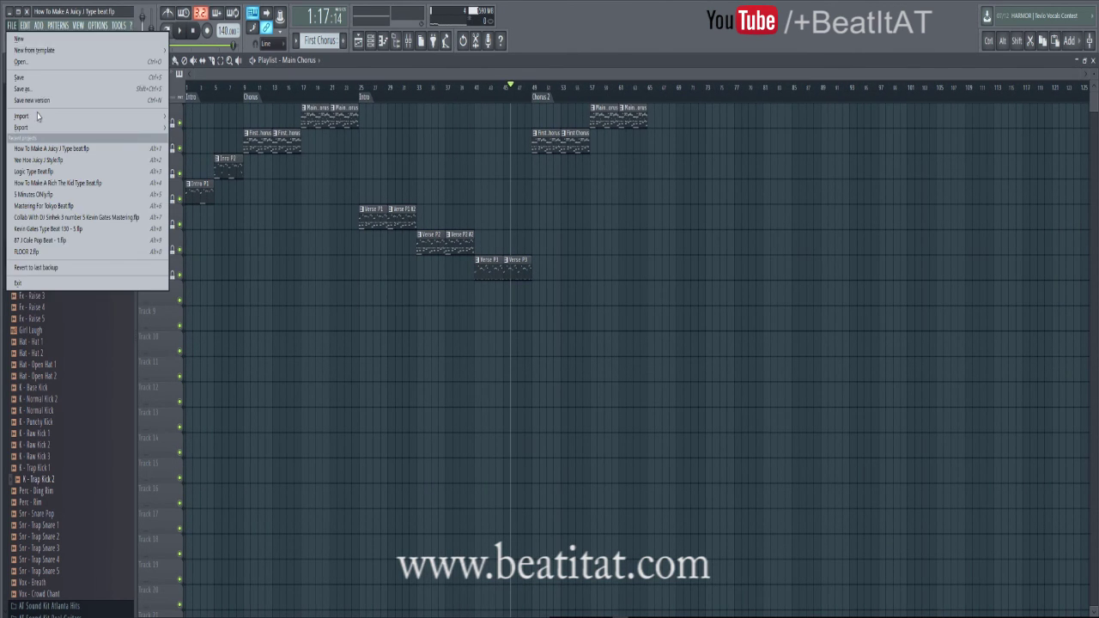
Play the song from bar 45 and collapse the open AT Sound Kit 1 folder in the browser
{"action": "left_click", "coordinate": [504, 93]}
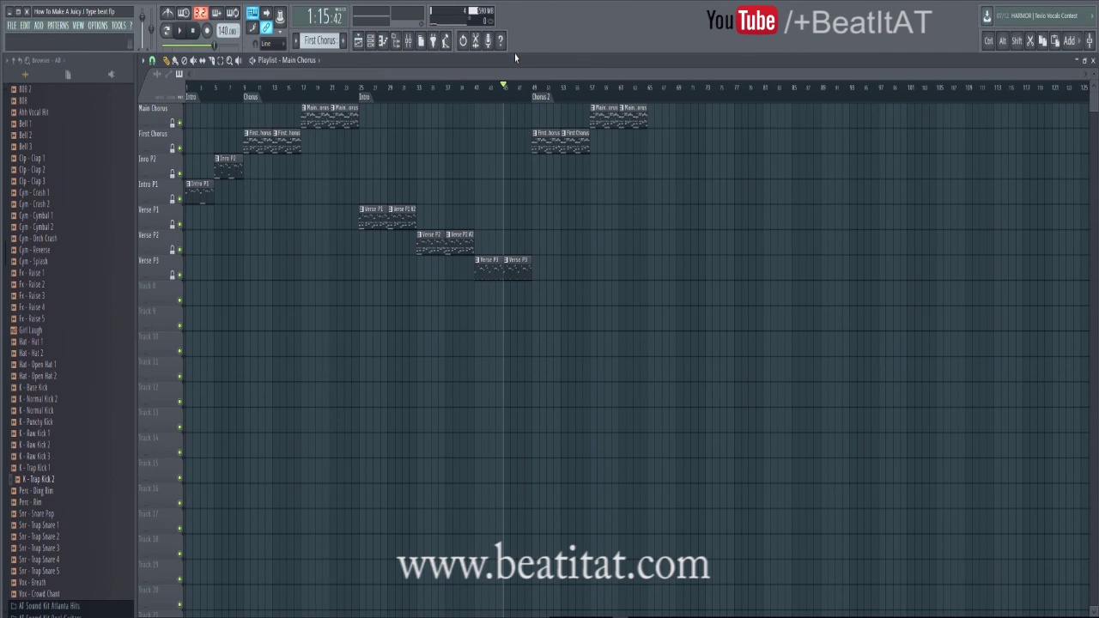
{"action": "key", "text": "space"}
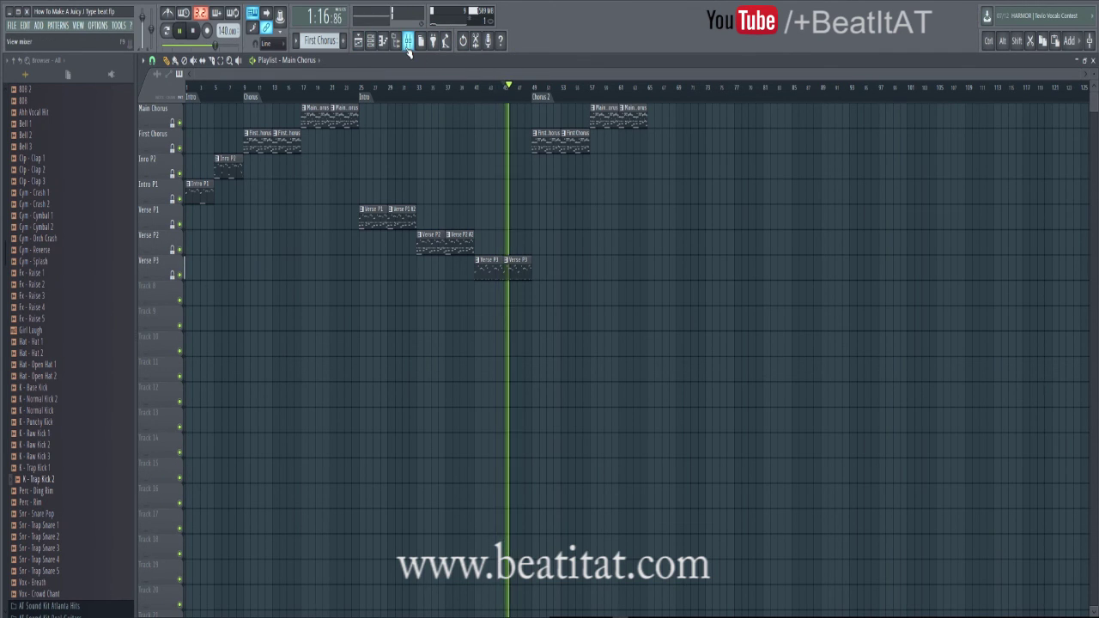
{"action": "scroll", "coordinate": [36, 111], "scroll_direction": "up", "scroll_amount": 5}
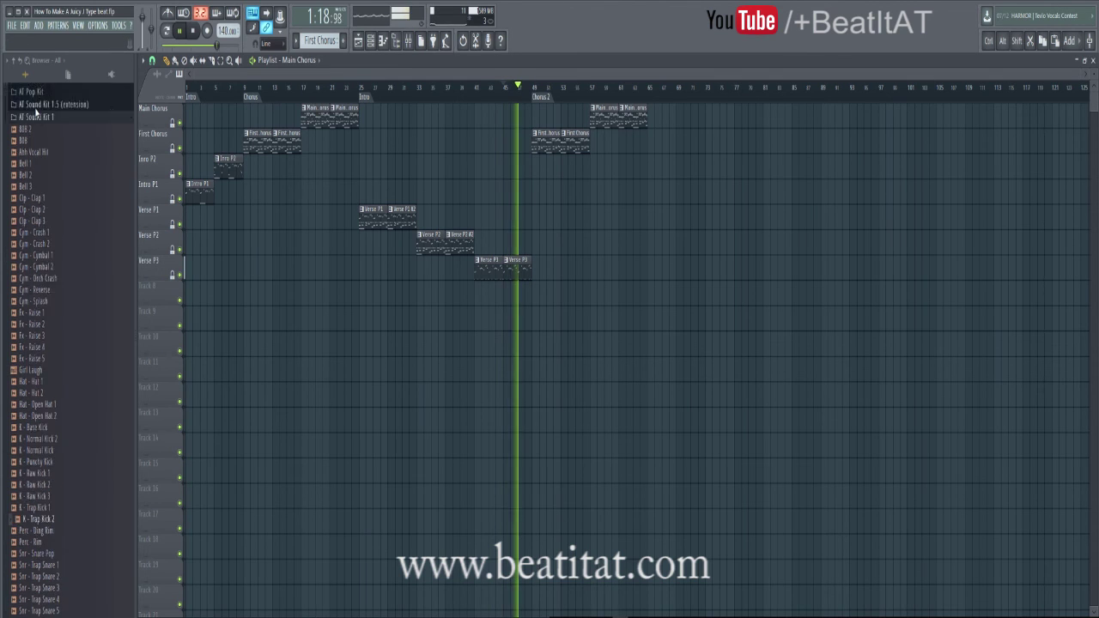
{"action": "left_click", "coordinate": [42, 246]}
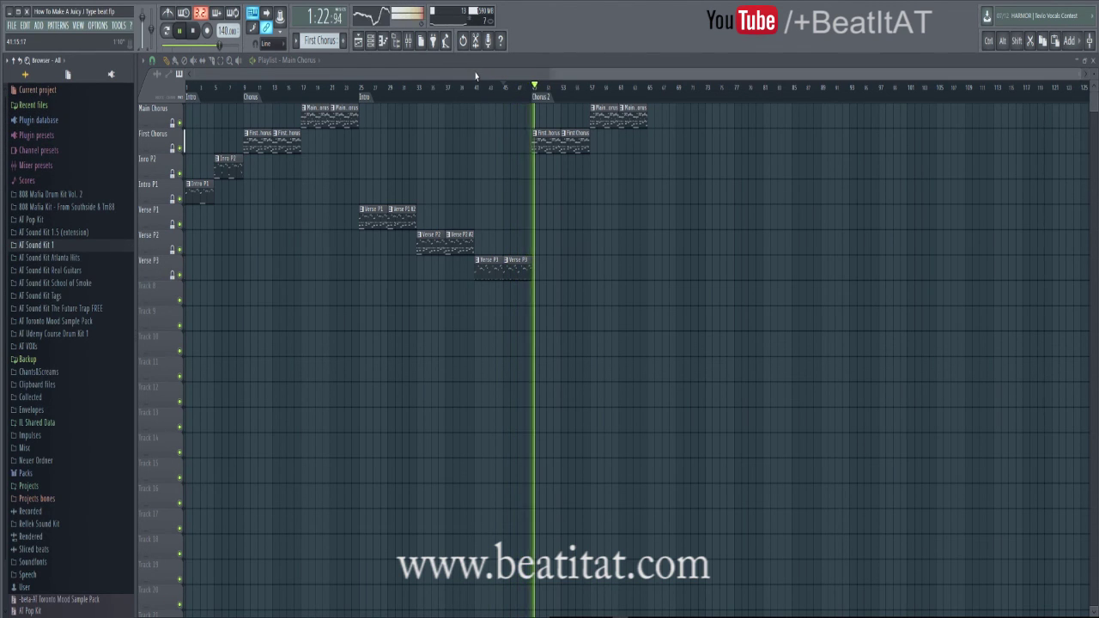
{"action": "scroll", "coordinate": [472, 74], "scroll_direction": "right", "scroll_amount": 4}
{"action": "scroll", "coordinate": [464, 77], "scroll_direction": "left", "scroll_amount": 4}
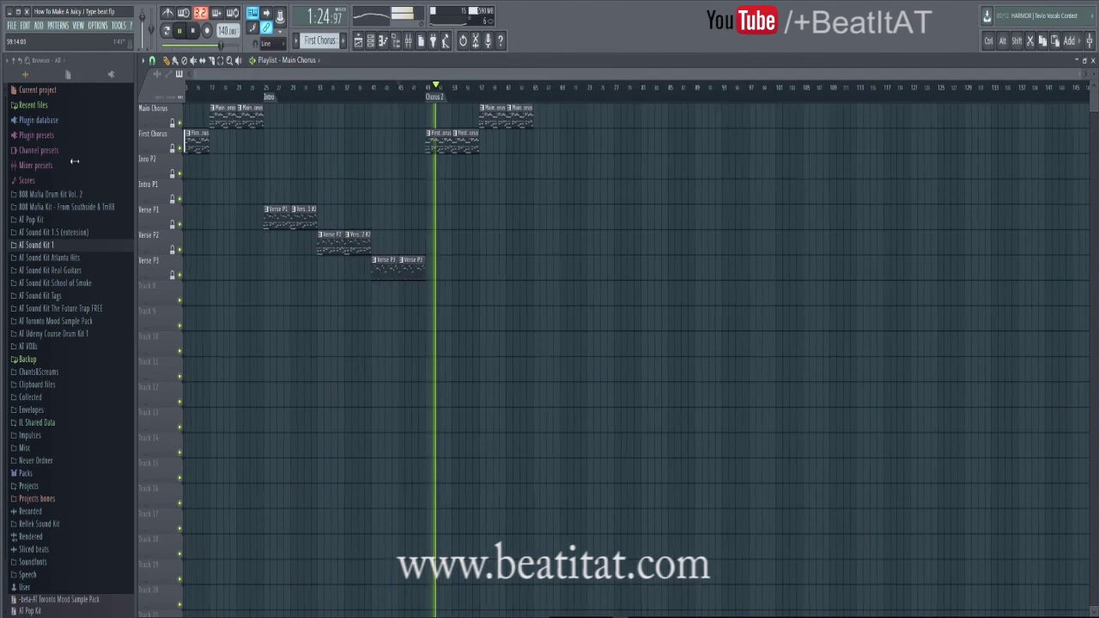
Lower the Nexus Strings mixer track's volume to about 50% (-12.8 dB)
{"action": "left_click", "coordinate": [410, 41]}
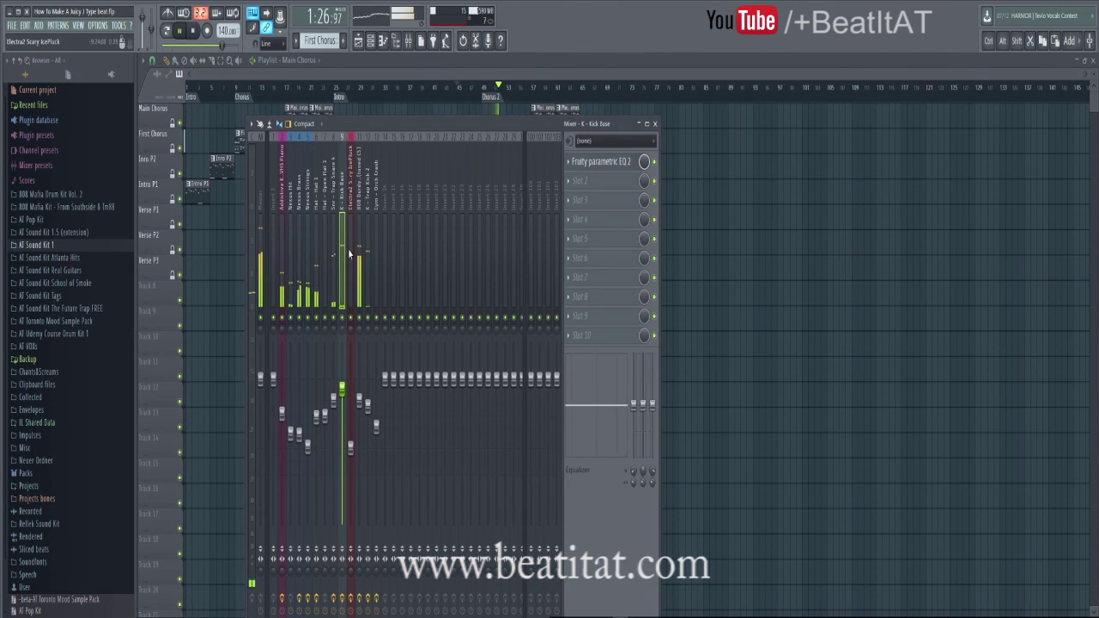
{"action": "left_click", "coordinate": [306, 309]}
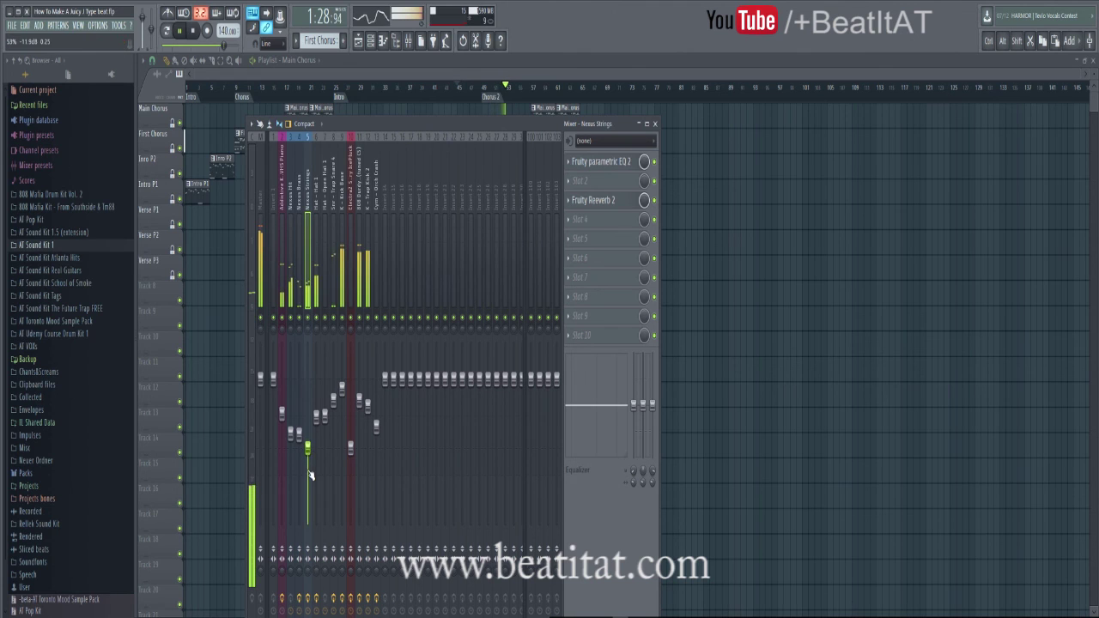
{"action": "left_click_drag", "start_coordinate": [307, 445], "coordinate": [314, 455]}
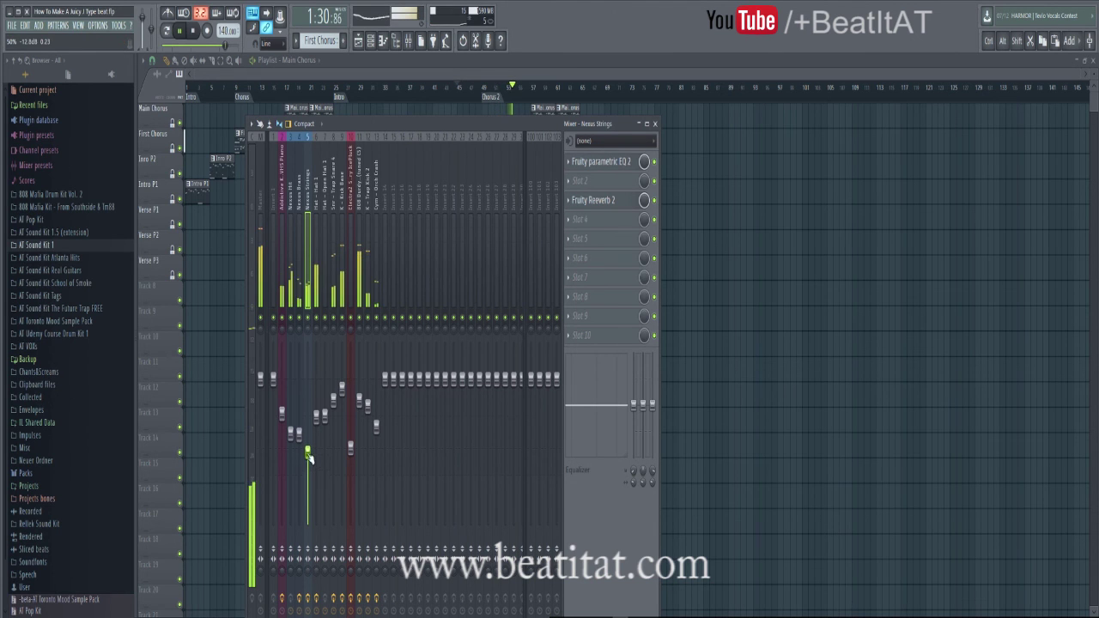
Add Fruity Stereo Enhancer to slot 5 of the Nexus Strings mixer track and close the plugin and mixer windows
{"action": "left_click", "coordinate": [598, 243]}
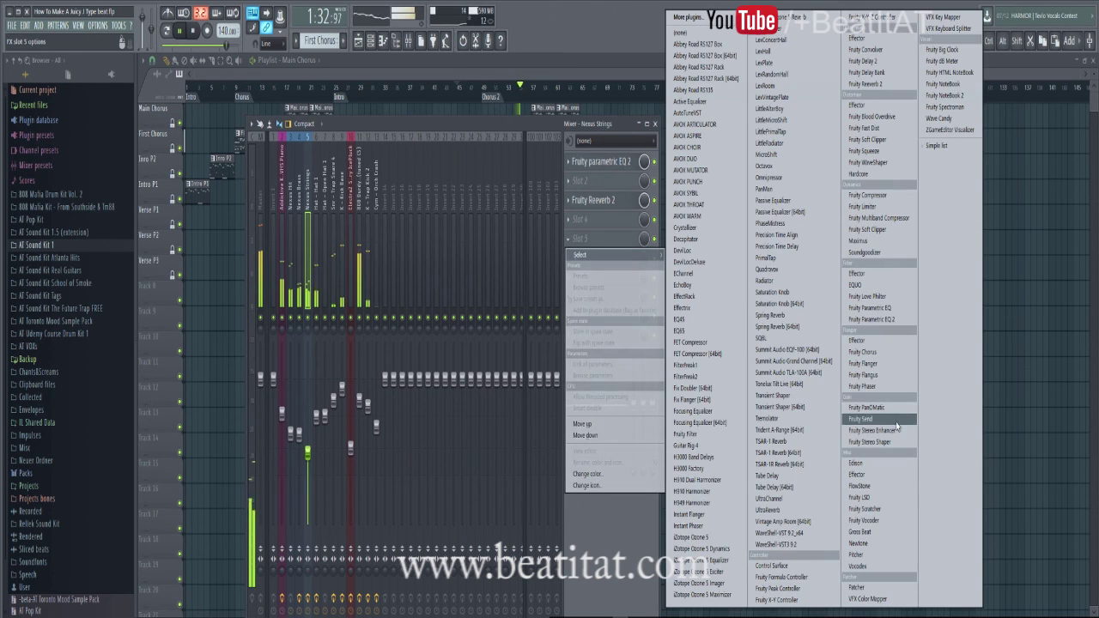
{"action": "left_click", "coordinate": [870, 430]}
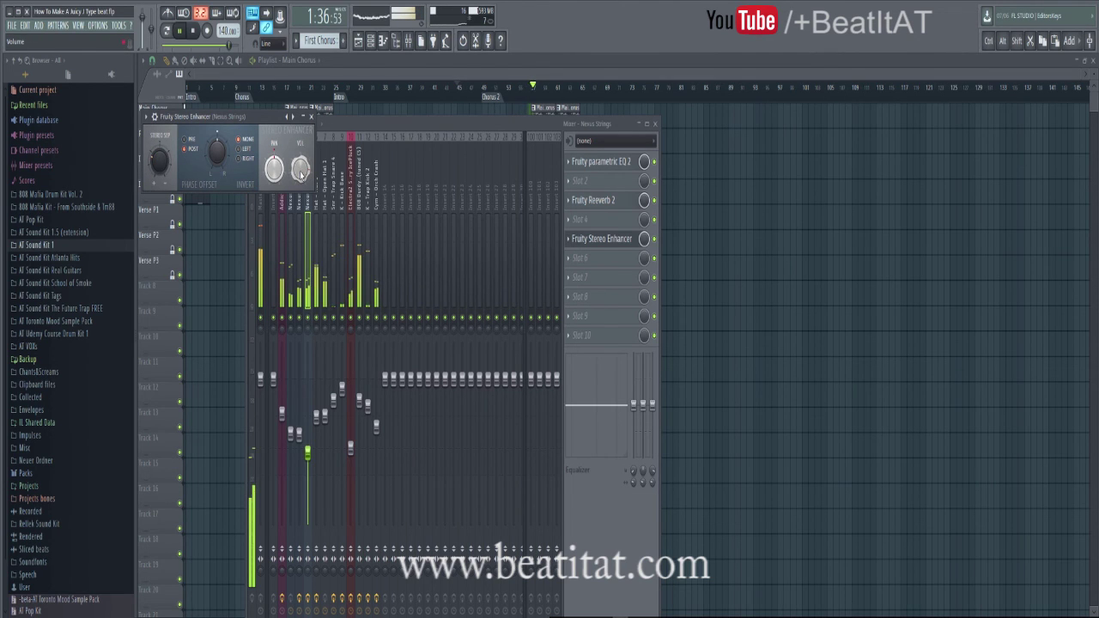
{"action": "left_click", "coordinate": [313, 116]}
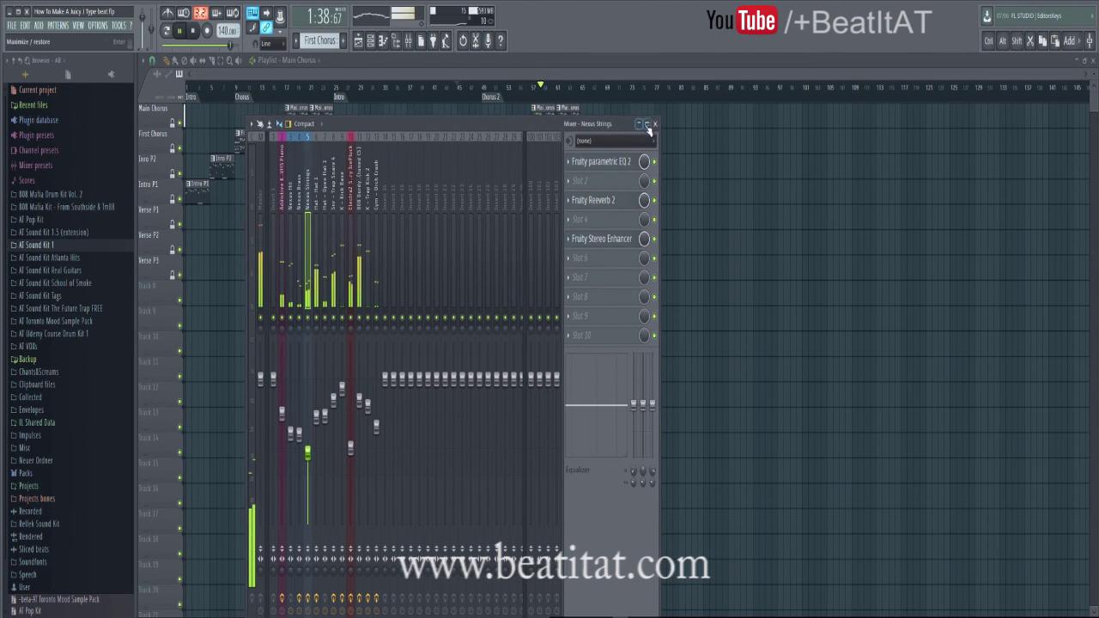
{"action": "left_click", "coordinate": [653, 125]}
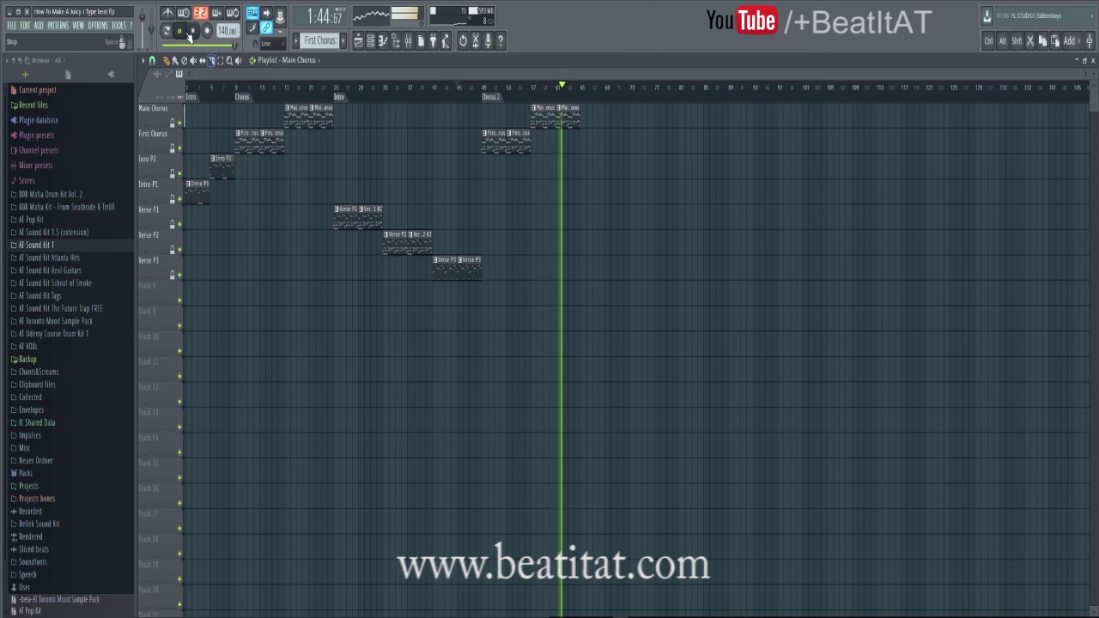
Save the project with playback stopped and check the mixer levels
{"action": "left_click", "coordinate": [194, 33]}
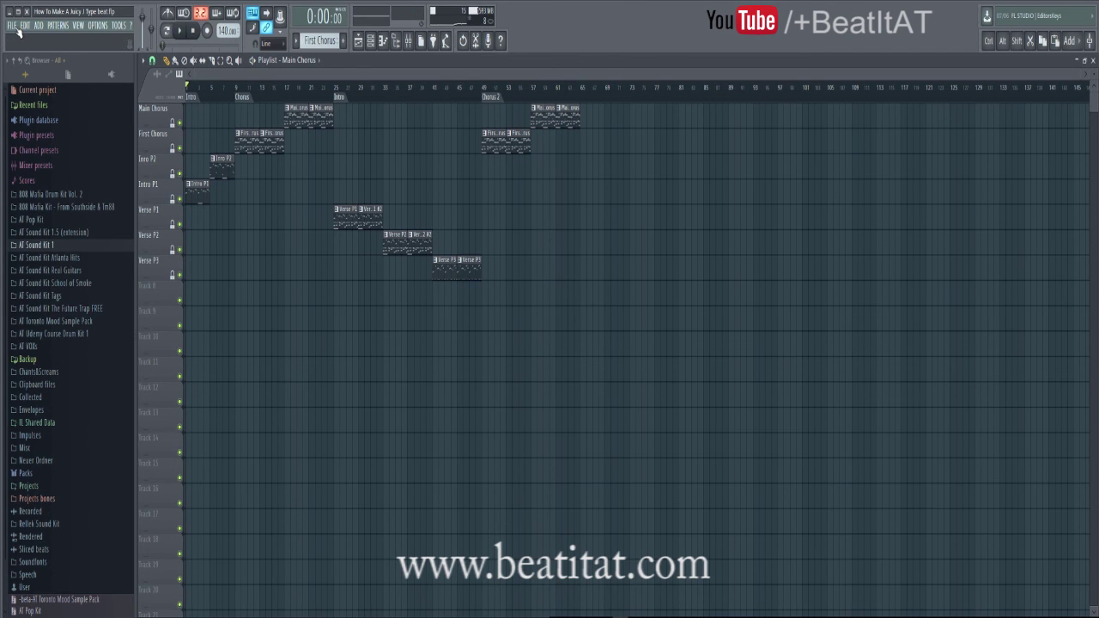
{"action": "left_click", "coordinate": [45, 79]}
{"action": "left_click", "coordinate": [409, 40]}
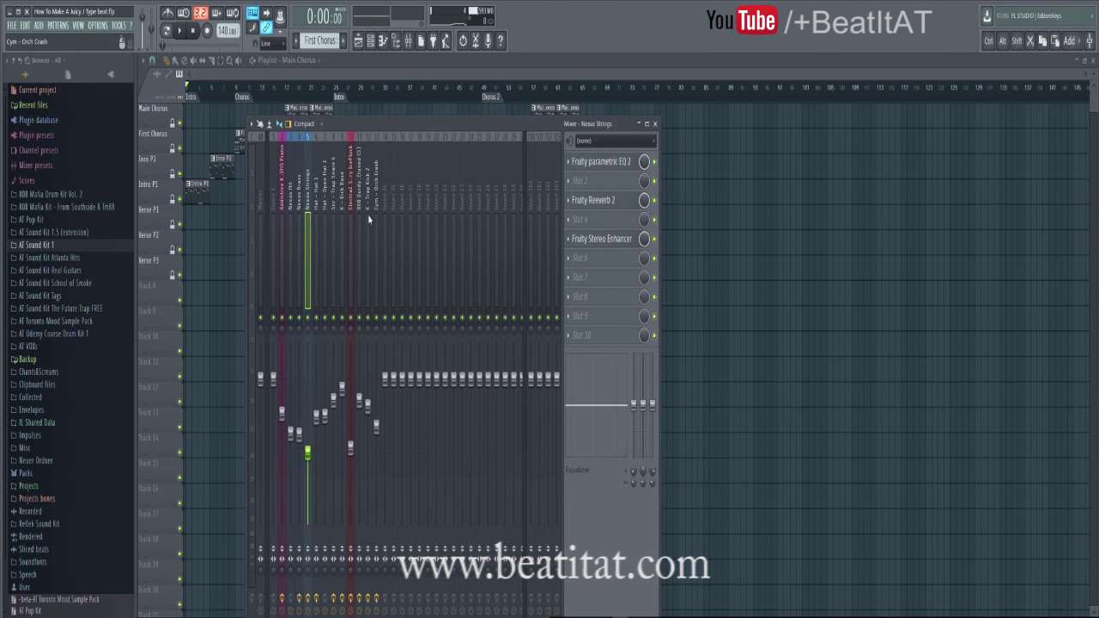
{"action": "key", "text": "F9"}
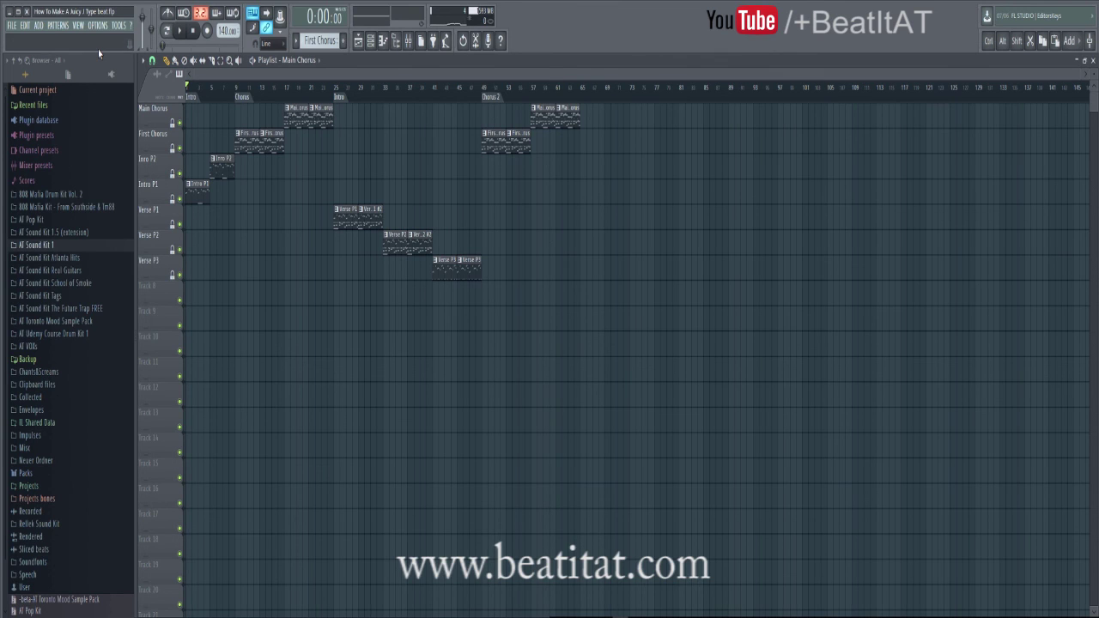
Minimise the Playlist, close the mixer, channel rack, K - Trap Kick 2 and Electra2 windows, and hide the browser
{"action": "left_click", "coordinate": [1080, 62]}
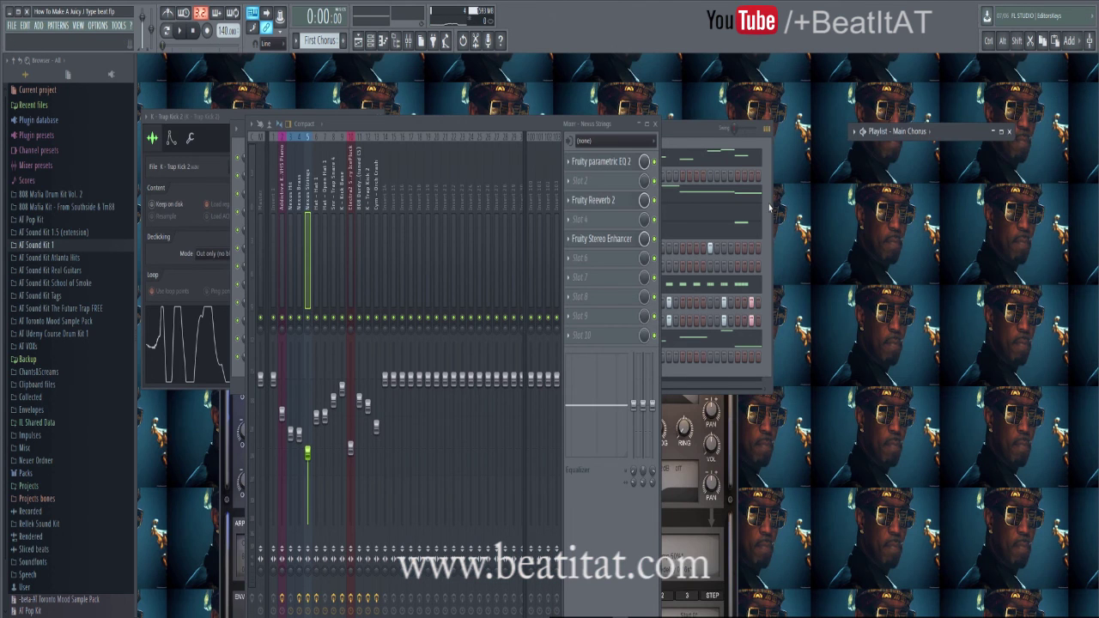
{"action": "left_click", "coordinate": [657, 120]}
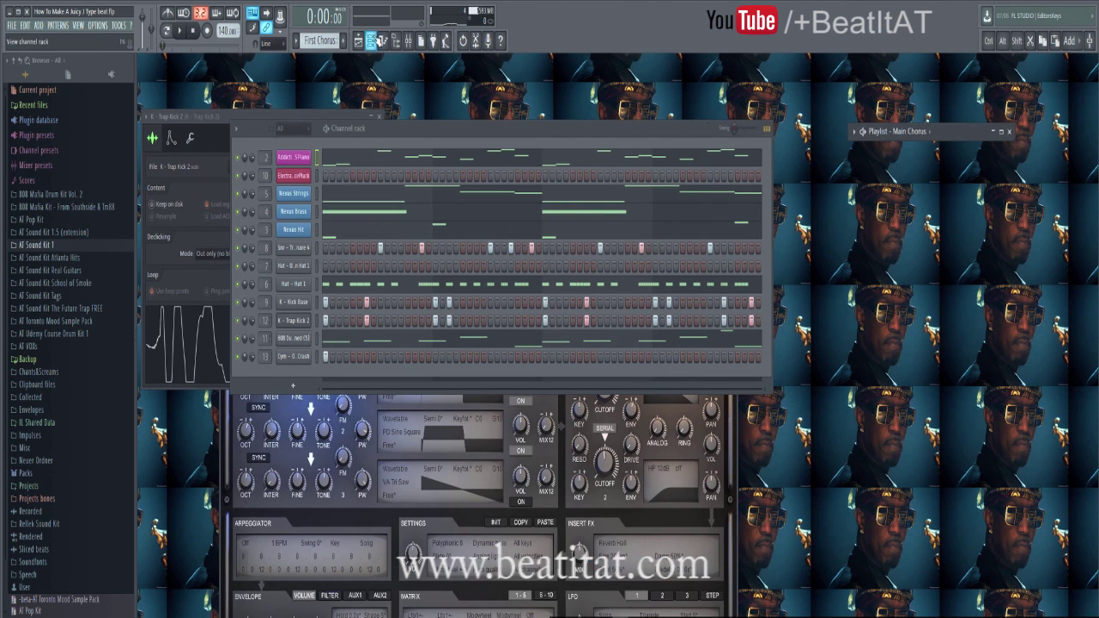
{"action": "left_click", "coordinate": [371, 41]}
{"action": "left_click", "coordinate": [382, 117]}
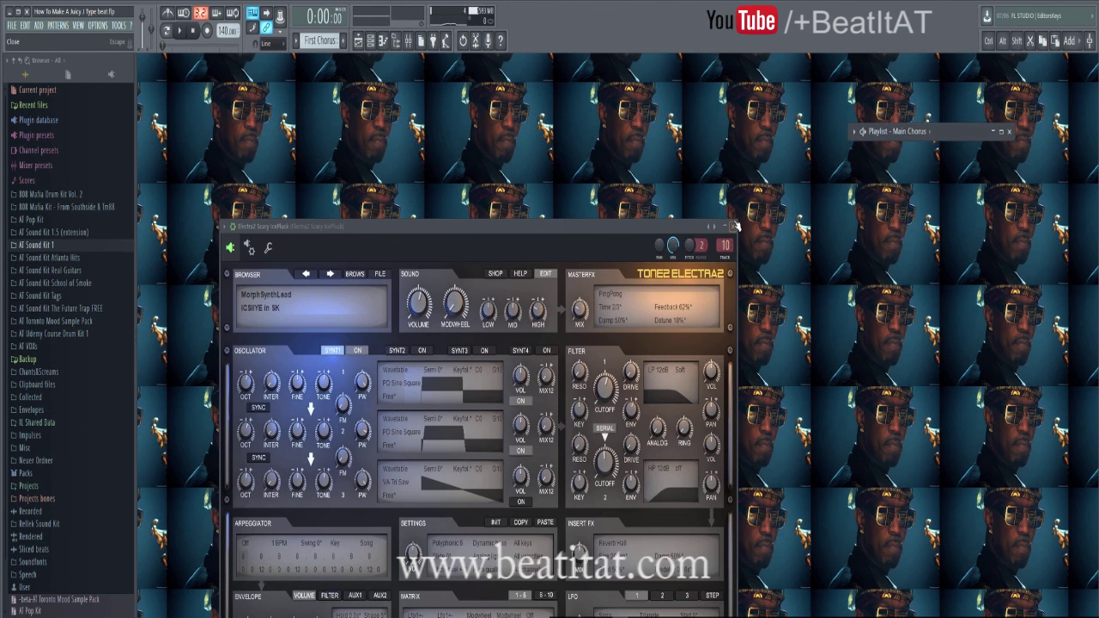
{"action": "left_click", "coordinate": [731, 227]}
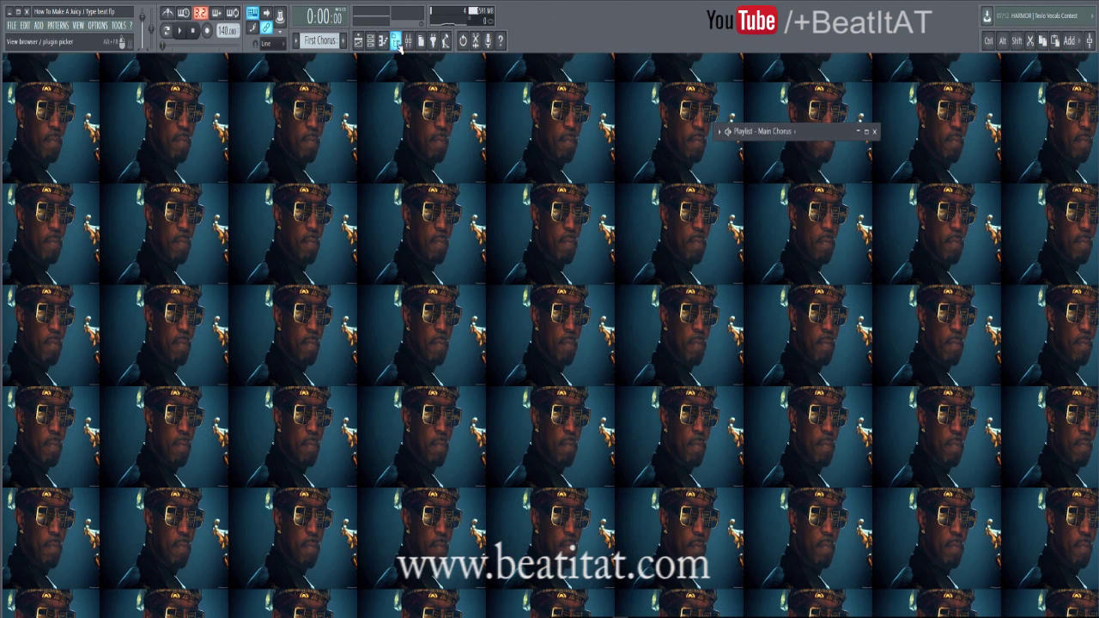
Move the minimised Playlist window out of the way and play the song from the beginning
{"action": "left_click", "coordinate": [383, 40]}
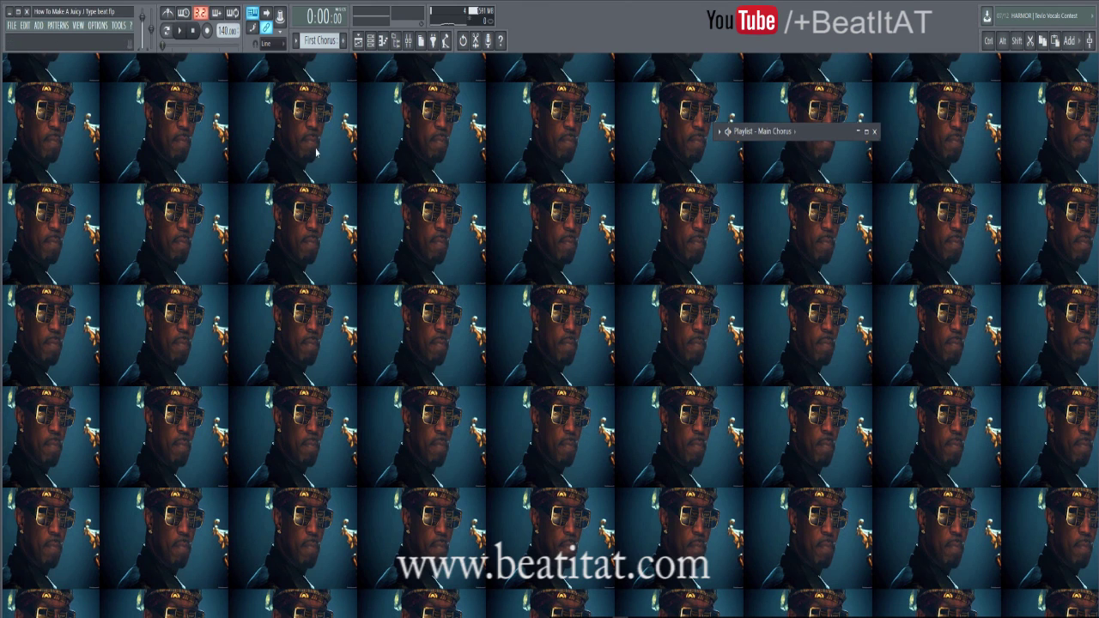
{"action": "left_click_drag", "start_coordinate": [799, 127], "coordinate": [1004, 50]}
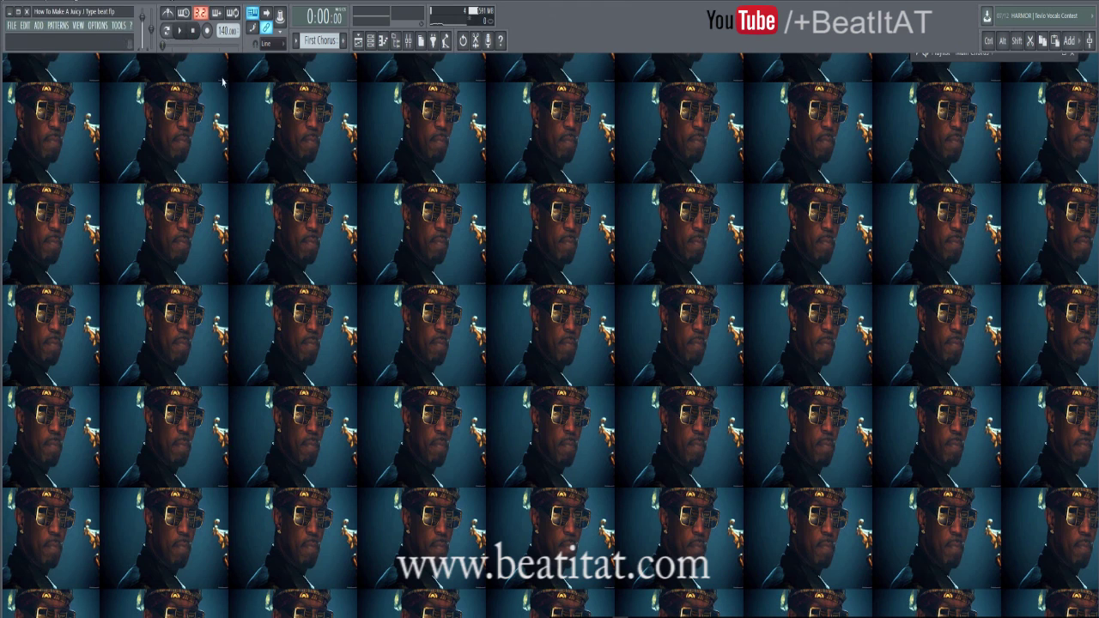
{"action": "left_click", "coordinate": [183, 30]}
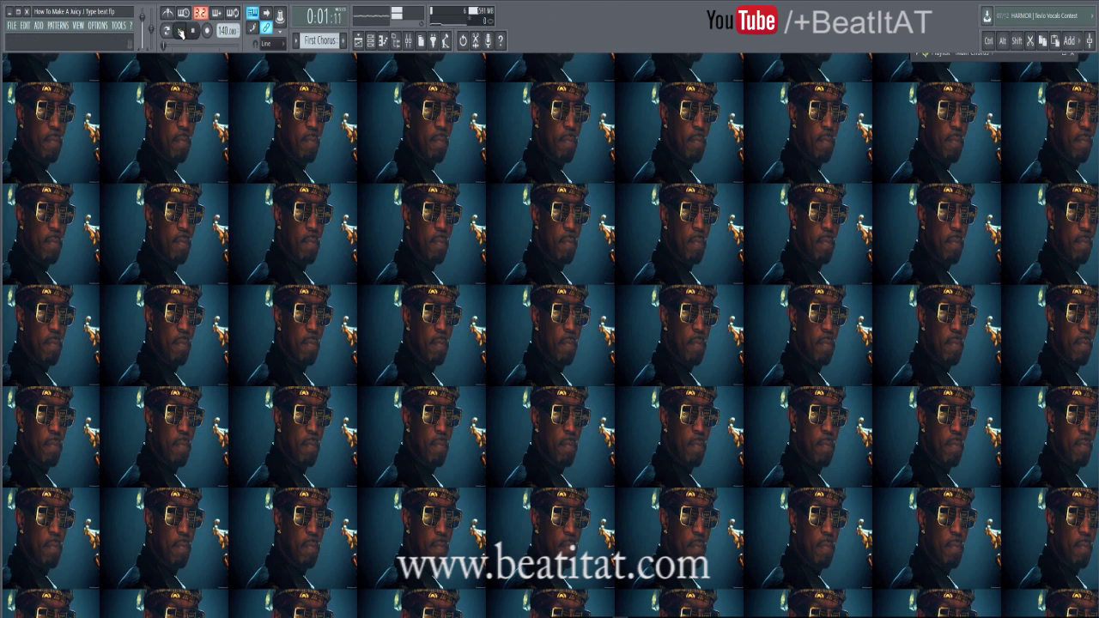